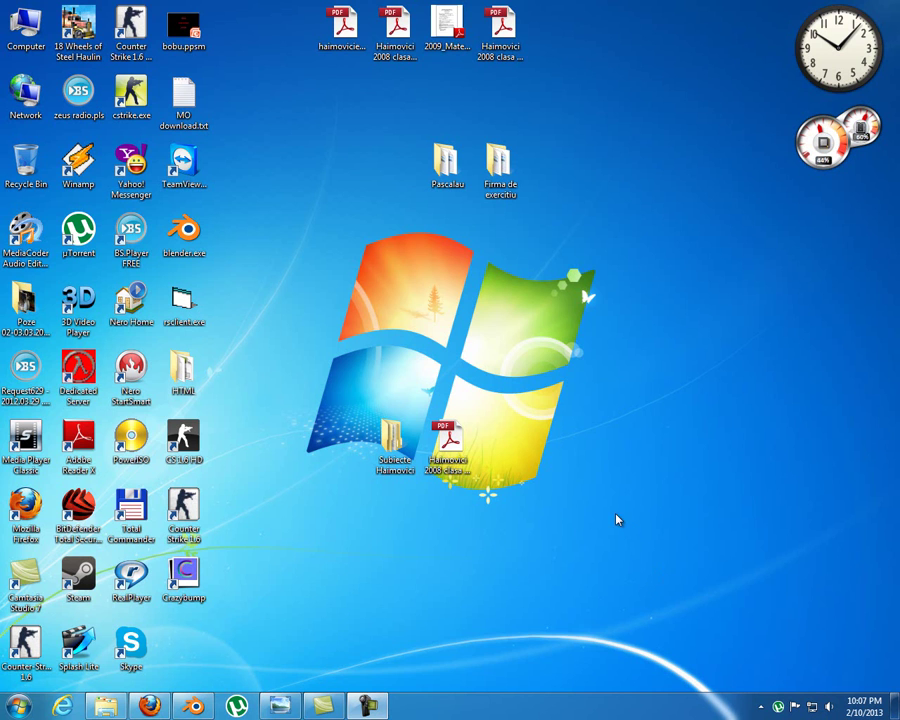
Examine the assembled rifle photo in Windows Photo Viewer and the separated M4A1 parts image on the TurboSquid page in Firefox
{"action": "left_click", "coordinate": [282, 708]}
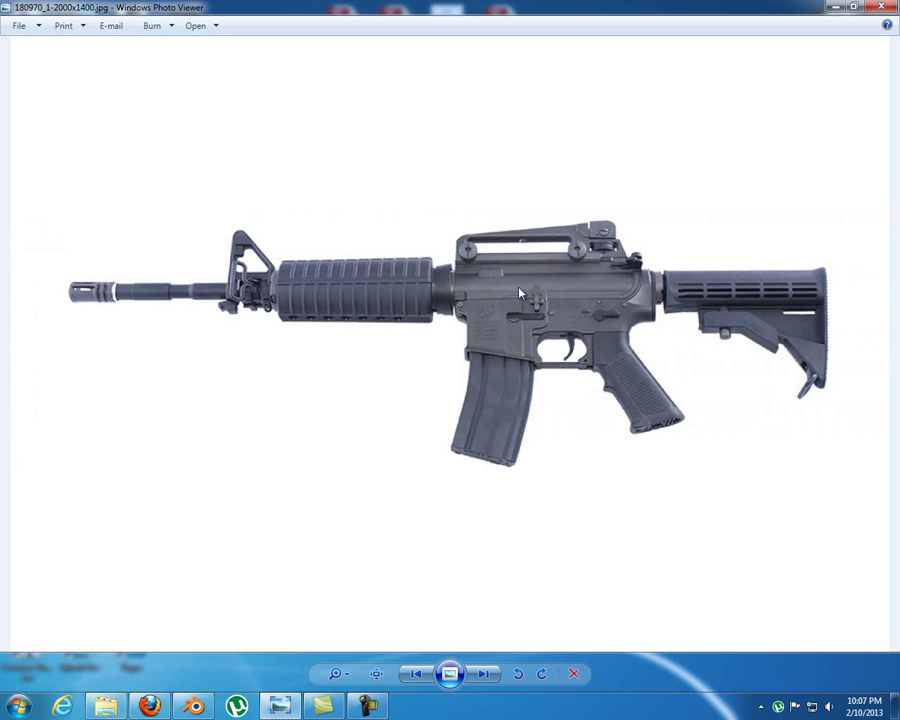
{"action": "left_click", "coordinate": [879, 10]}
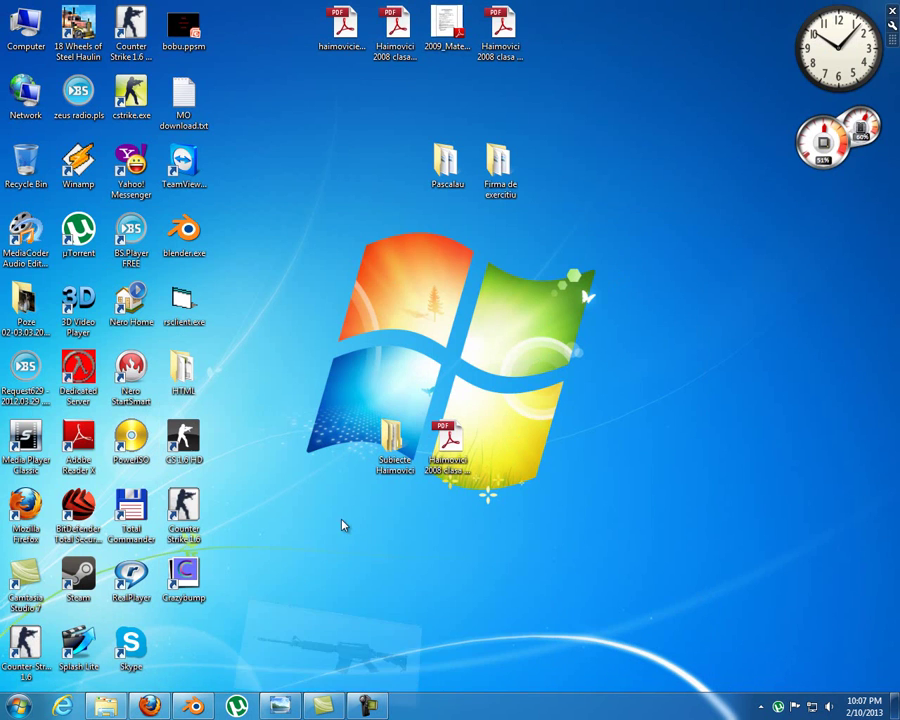
{"action": "left_click", "coordinate": [152, 708]}
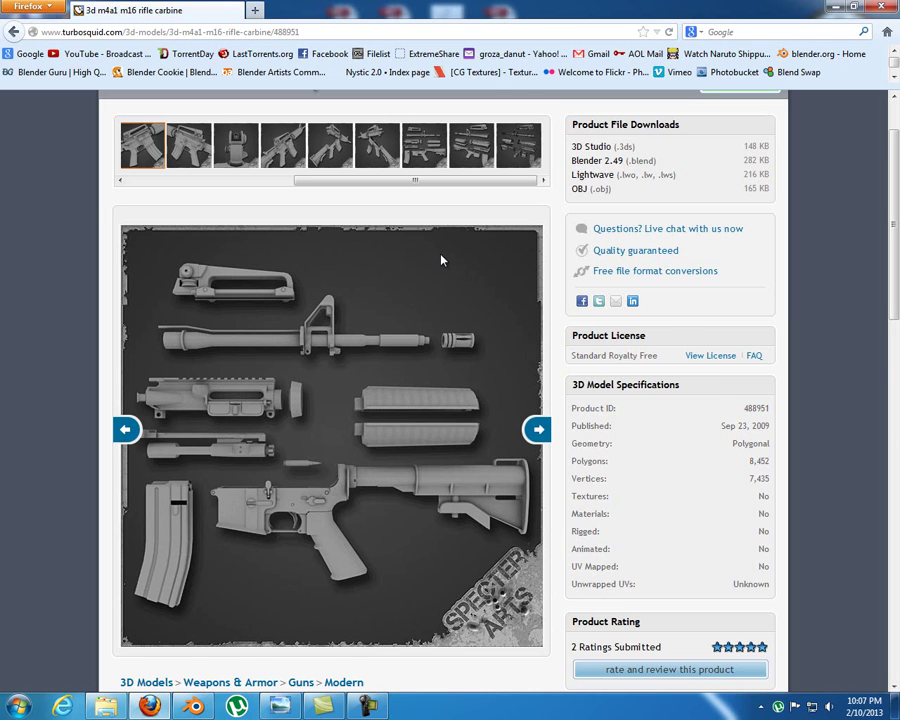
{"action": "scroll", "coordinate": [440, 256], "scroll_direction": "down", "scroll_amount": 3}
{"action": "scroll", "coordinate": [437, 272], "scroll_direction": "up", "scroll_amount": 2}
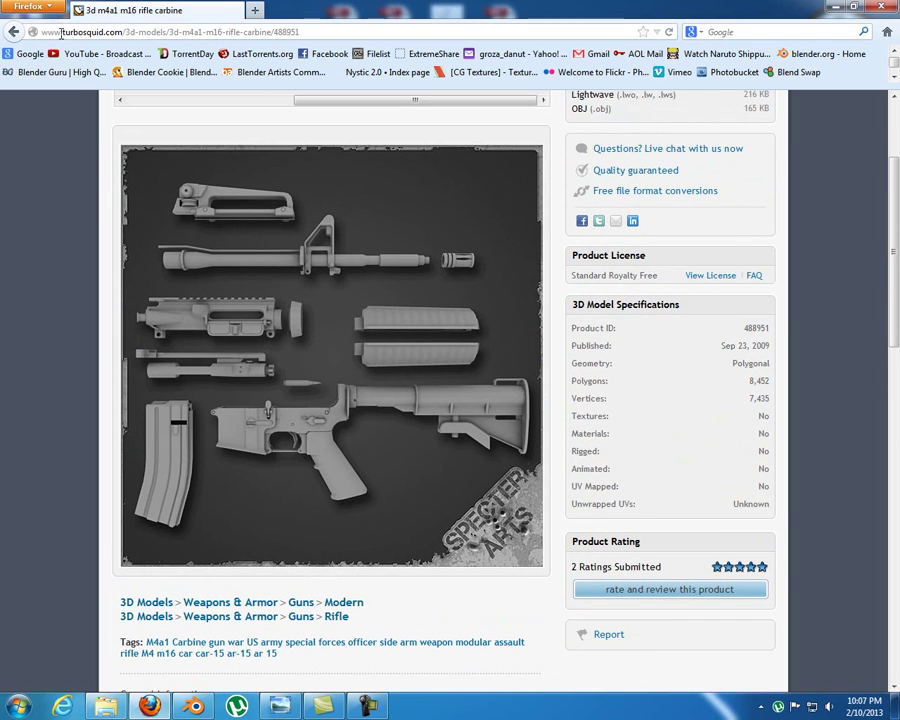
{"action": "scroll", "coordinate": [440, 250], "scroll_direction": "up", "scroll_amount": 2}
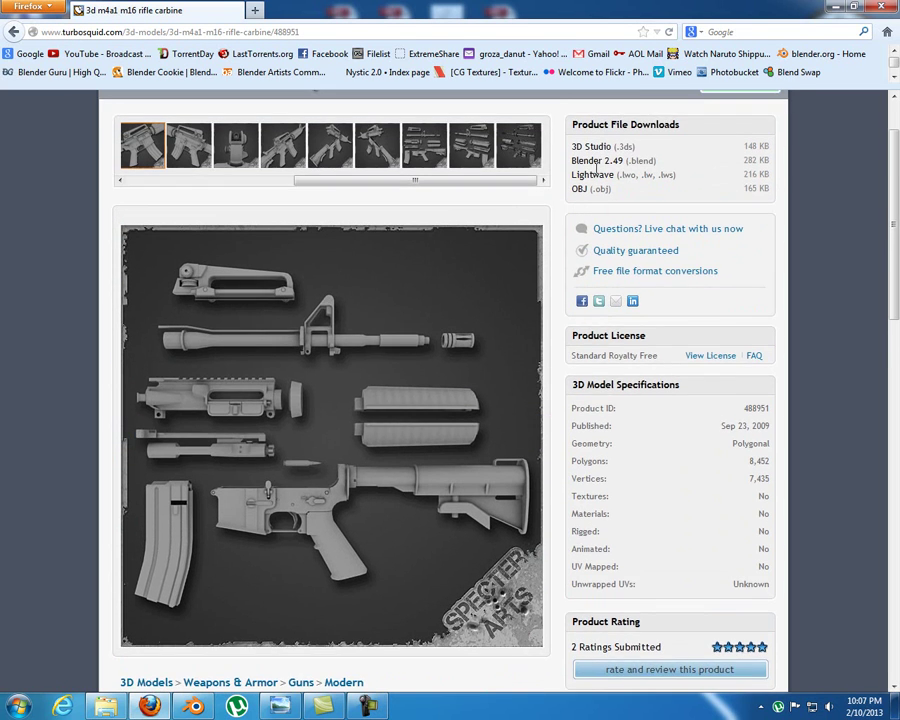
{"action": "scroll", "coordinate": [600, 180], "scroll_direction": "up", "scroll_amount": 2}
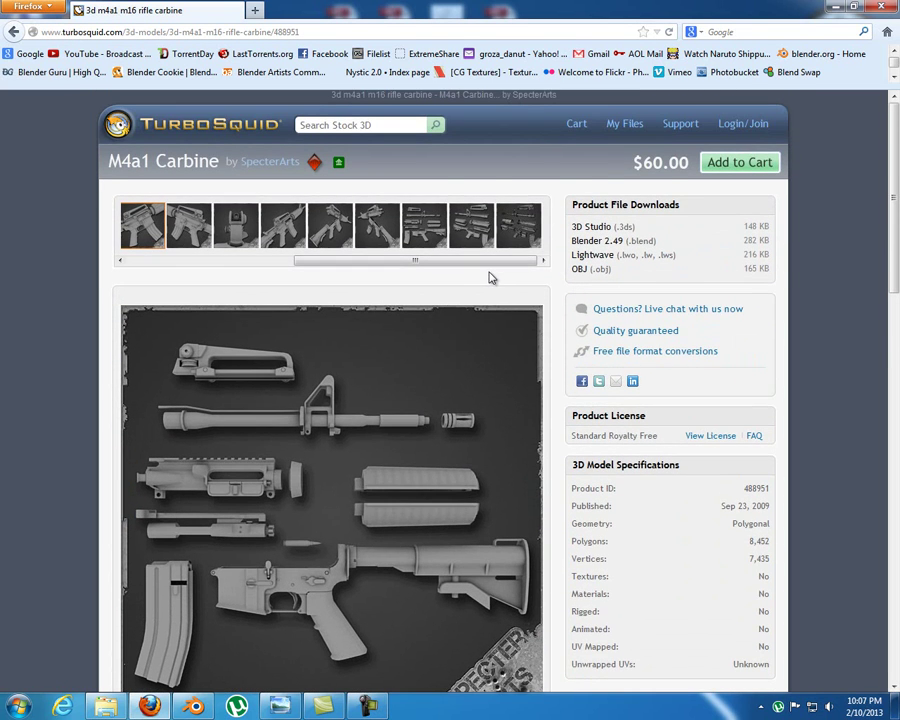
{"action": "scroll", "coordinate": [490, 277], "scroll_direction": "down", "scroll_amount": 2}
{"action": "scroll", "coordinate": [356, 278], "scroll_direction": "down", "scroll_amount": 2}
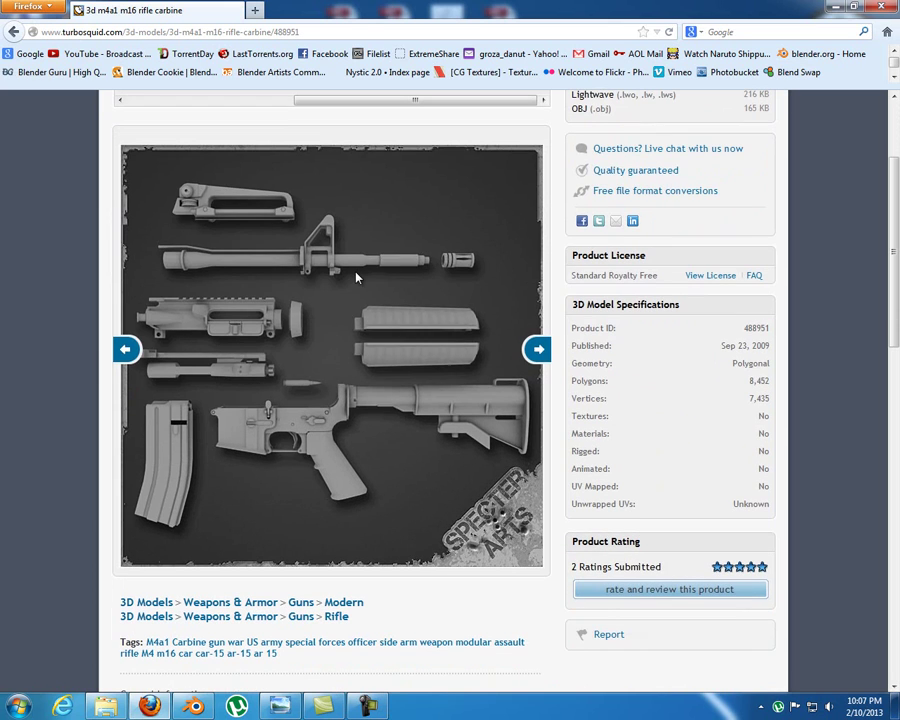
{"action": "right_click", "coordinate": [356, 278]}
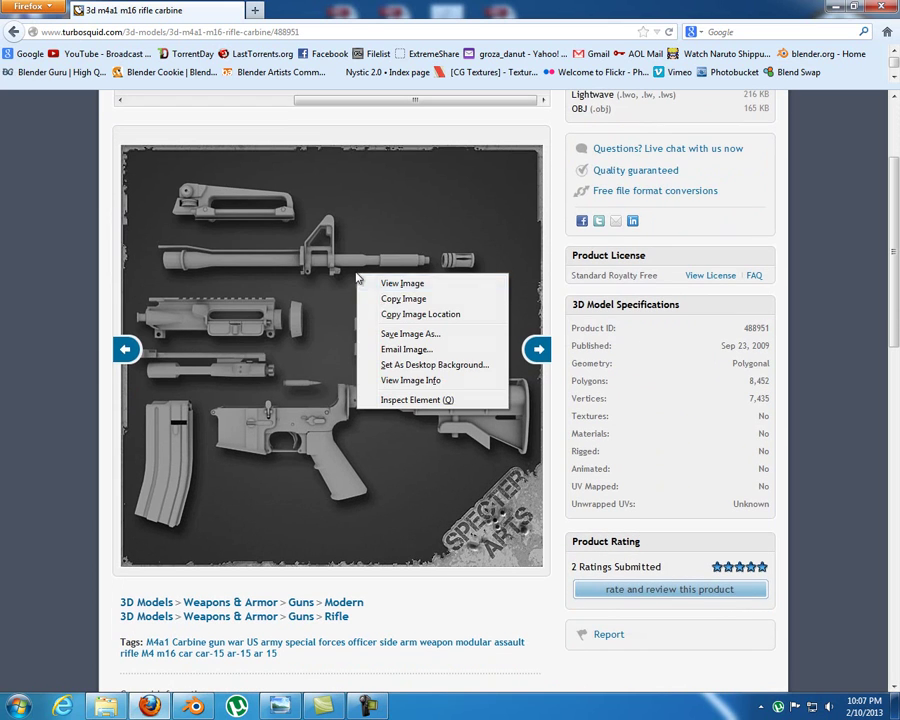
{"action": "left_click", "coordinate": [455, 193]}
{"action": "left_click", "coordinate": [887, 7]}
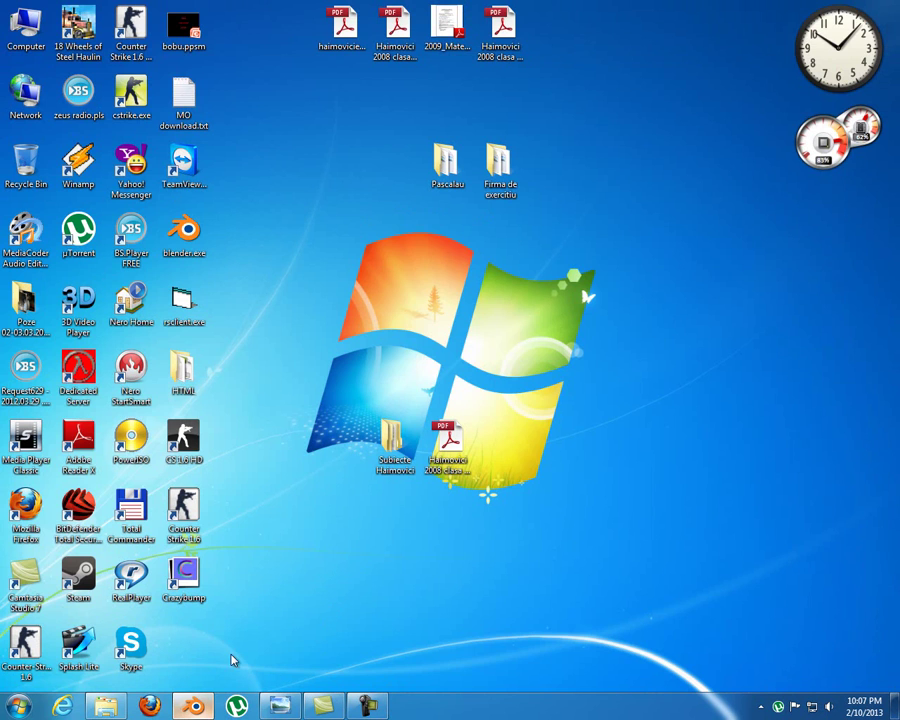
Switch to Blender, add a background image slot to the 3D view, and open the file browser for it
{"action": "left_click", "coordinate": [196, 706]}
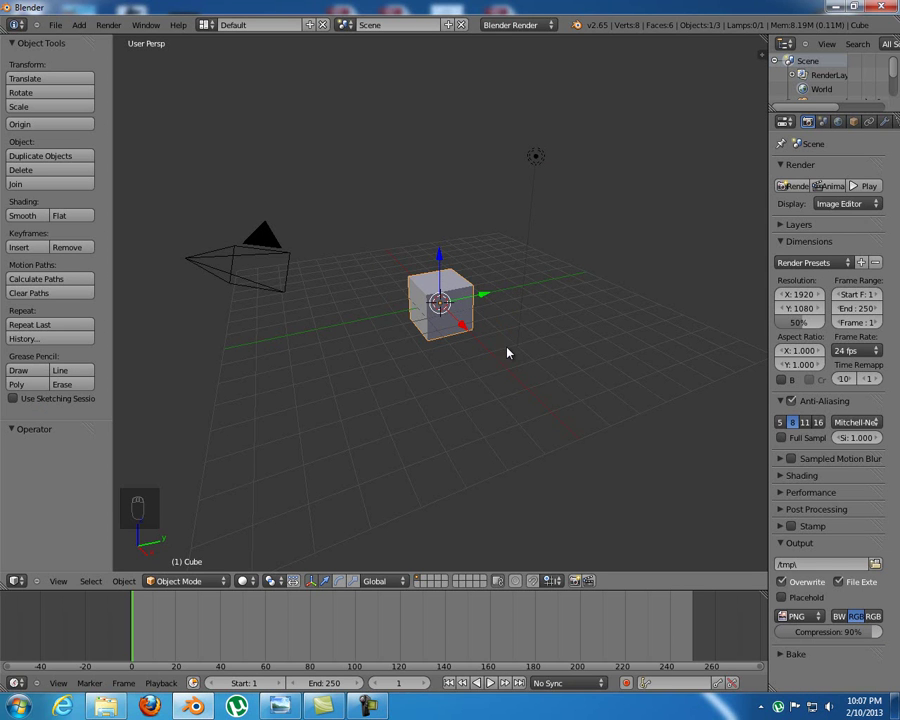
{"action": "key", "text": "n"}
{"action": "scroll", "coordinate": [674, 236], "scroll_direction": "down", "scroll_amount": 6}
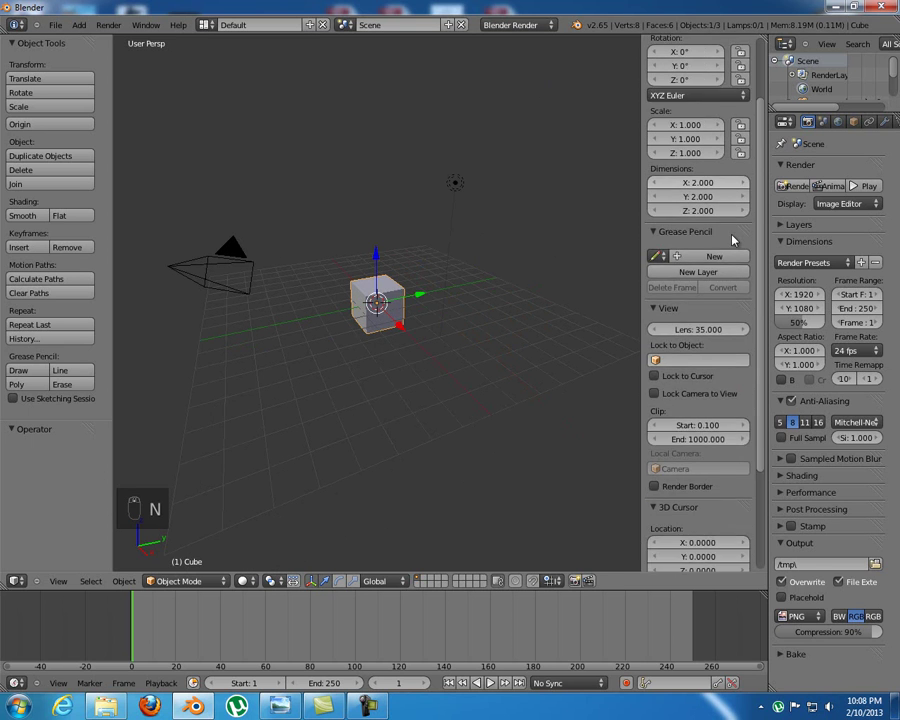
{"action": "left_click", "coordinate": [660, 529]}
{"action": "scroll", "coordinate": [670, 401], "scroll_direction": "down", "scroll_amount": 1}
{"action": "left_click", "coordinate": [700, 526]}
{"action": "scroll", "coordinate": [699, 526], "scroll_direction": "down", "scroll_amount": 3}
{"action": "left_click", "coordinate": [698, 525]}
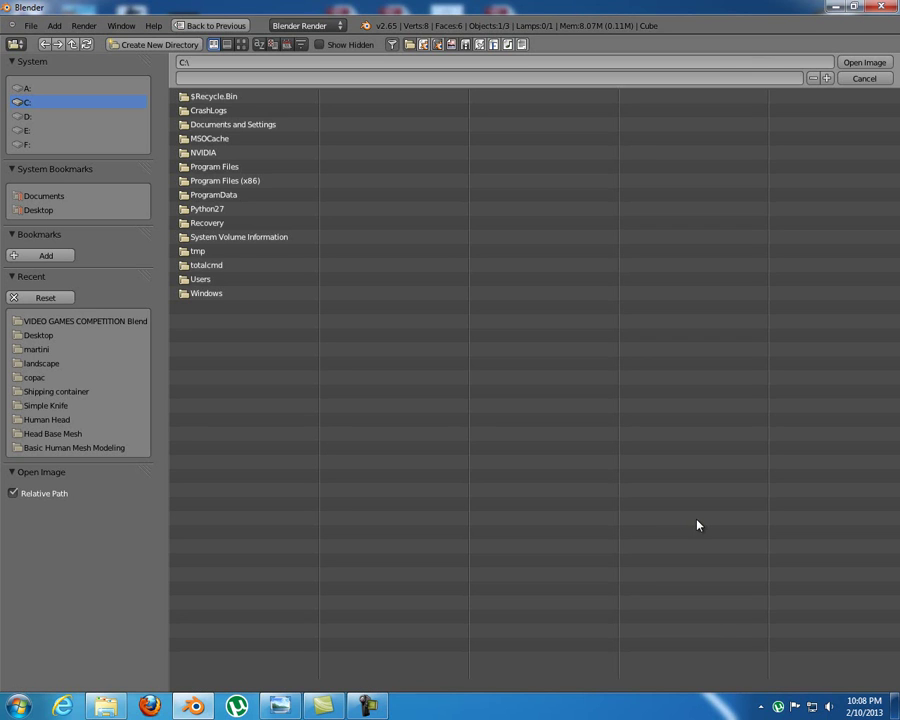
Load the SA_LD_M4a1_Z_3 parts image from D:\BLENDER PROJECTS\Youtube tutorials\Modeling a M4A1 Carbine Rifle as the background image
{"action": "left_click", "coordinate": [30, 116]}
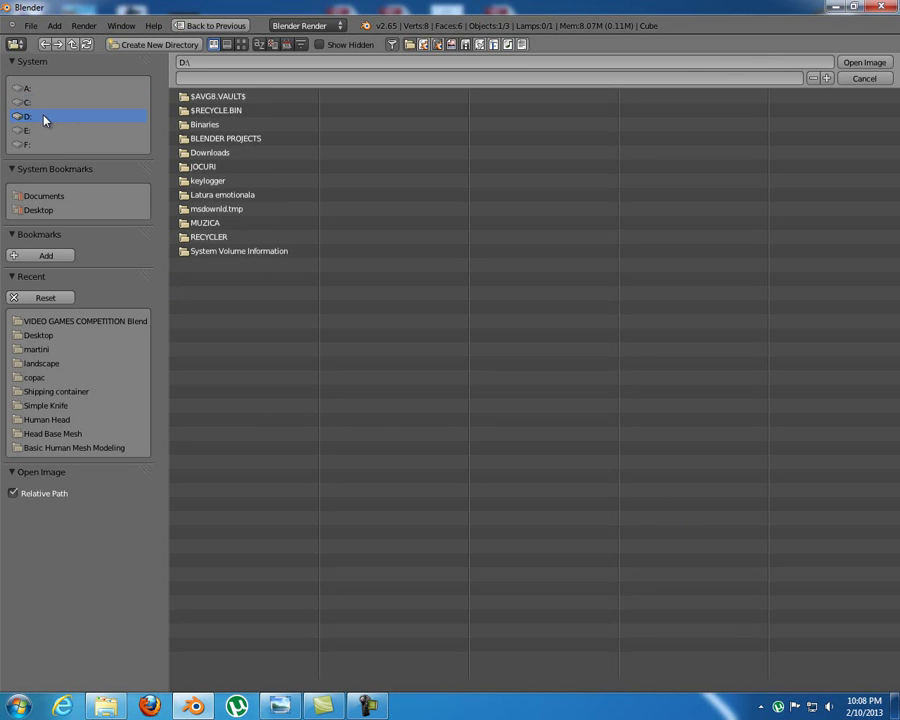
{"action": "left_click", "coordinate": [229, 142]}
{"action": "left_click", "coordinate": [255, 309]}
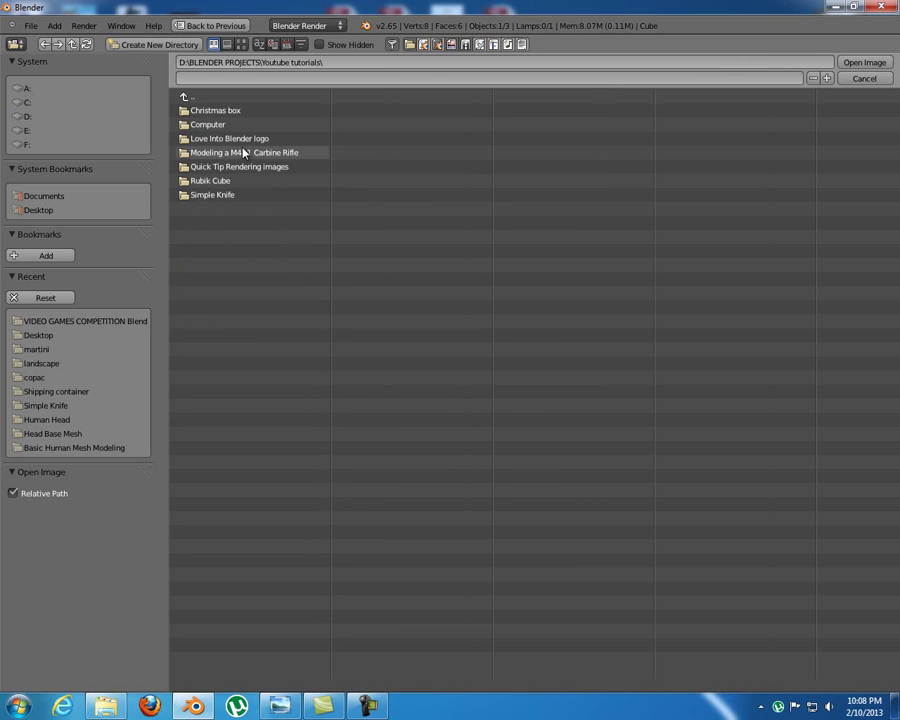
{"action": "left_click", "coordinate": [245, 153]}
{"action": "left_click", "coordinate": [241, 44]}
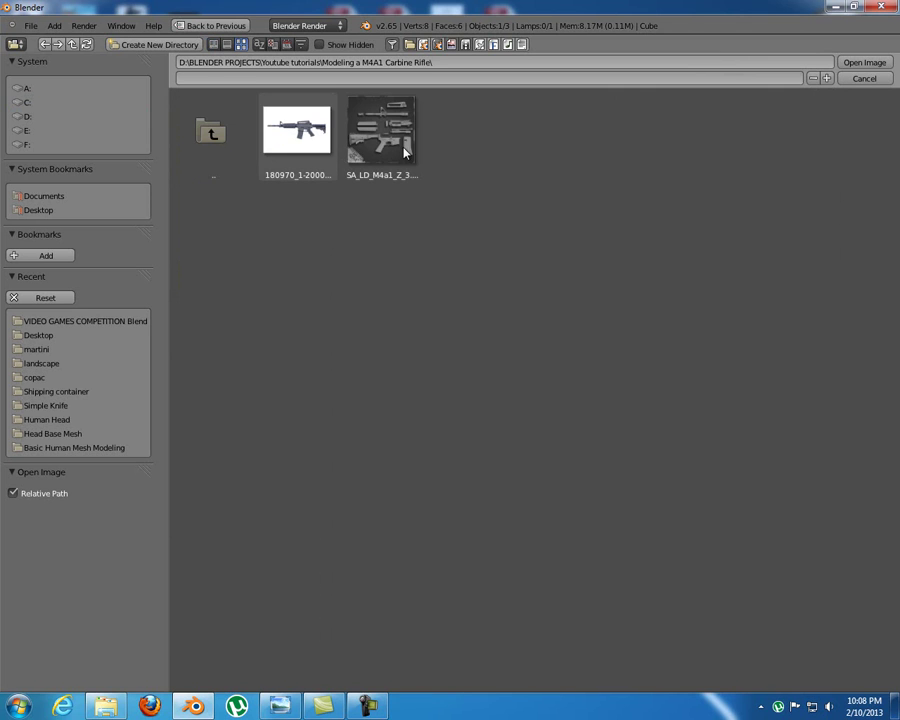
{"action": "left_click_drag", "start_coordinate": [451, 136], "coordinate": [520, 78]}
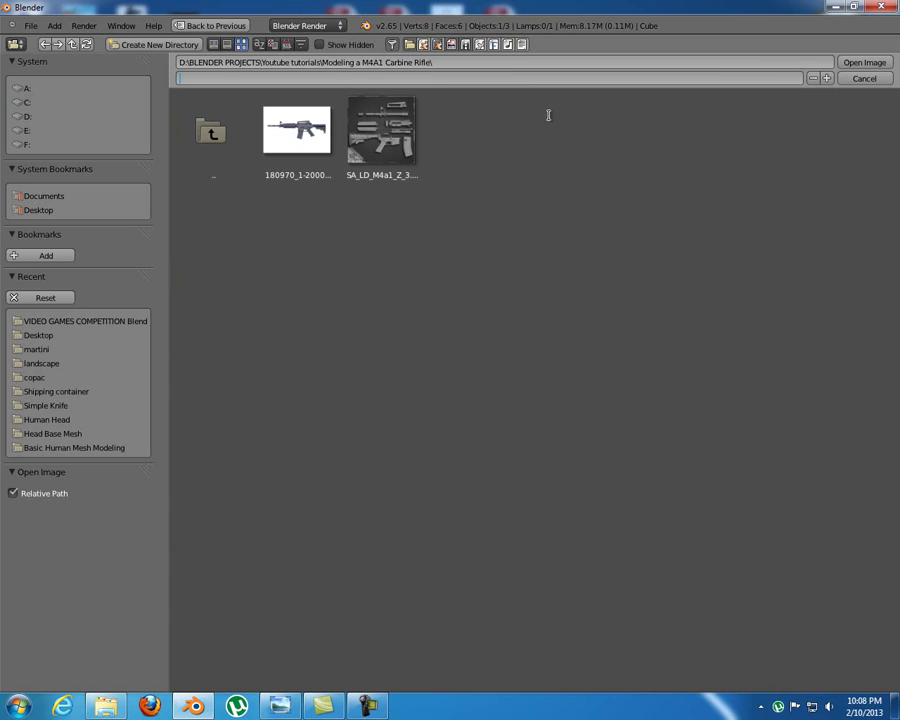
{"action": "left_click", "coordinate": [382, 135]}
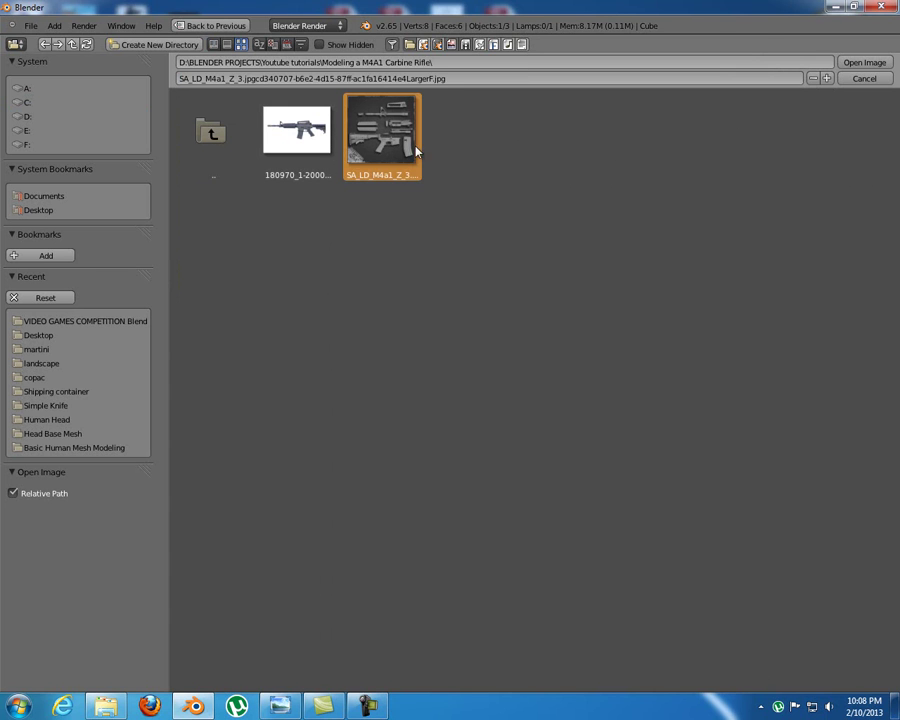
{"action": "left_click", "coordinate": [889, 63]}
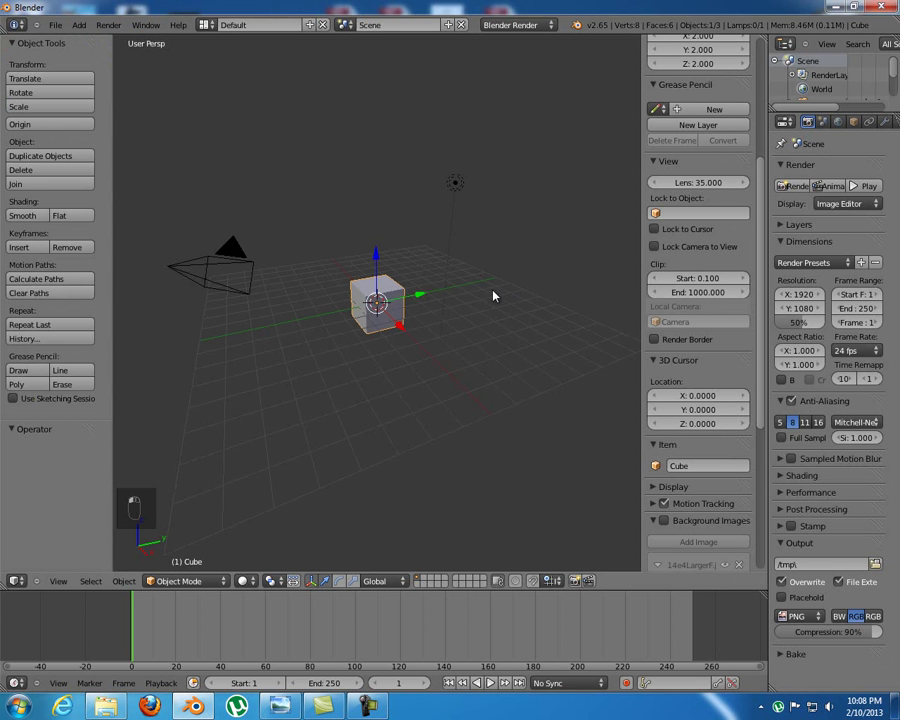
Enable background images, switch to the front orthographic view, and hide the tool shelf
{"action": "scroll", "coordinate": [697, 450], "scroll_direction": "down", "scroll_amount": 3}
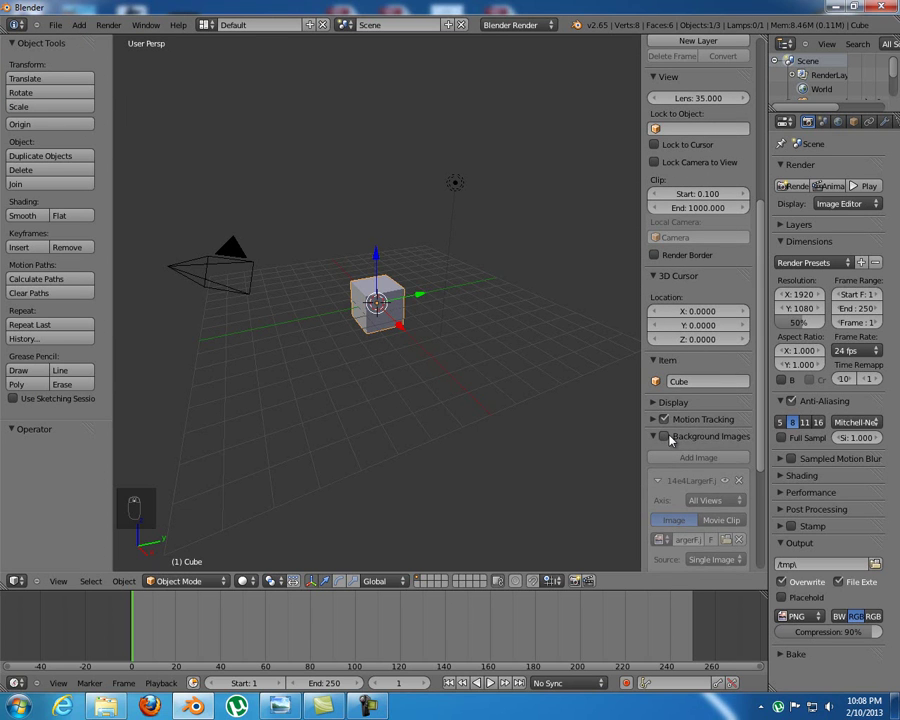
{"action": "left_click", "coordinate": [667, 437]}
{"action": "scroll", "coordinate": [670, 440], "scroll_direction": "down", "scroll_amount": 4}
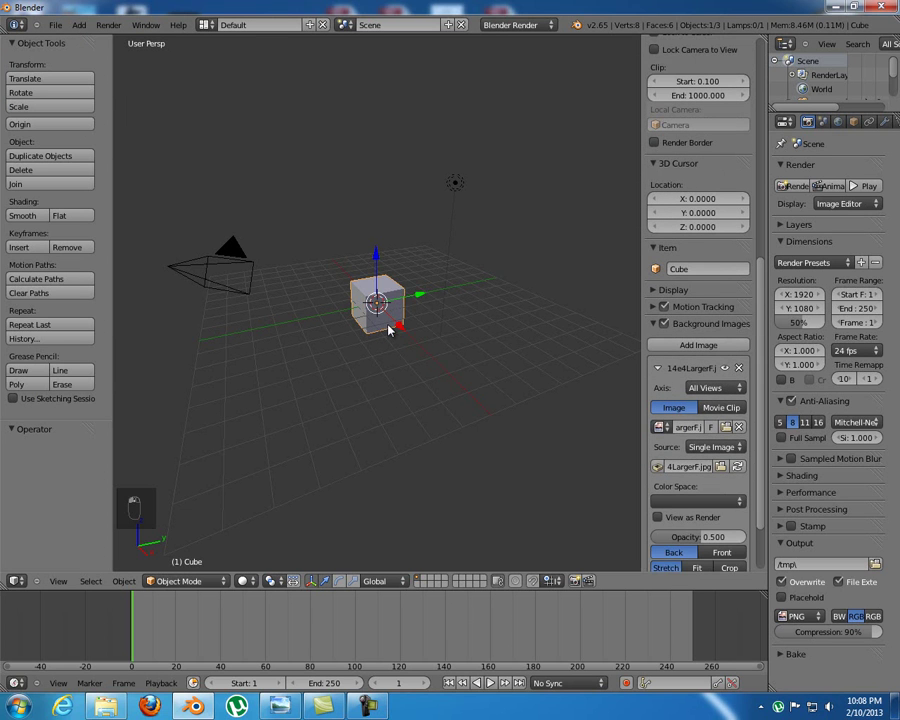
{"action": "key", "text": "KP_1"}
{"action": "key", "text": "KP_5"}
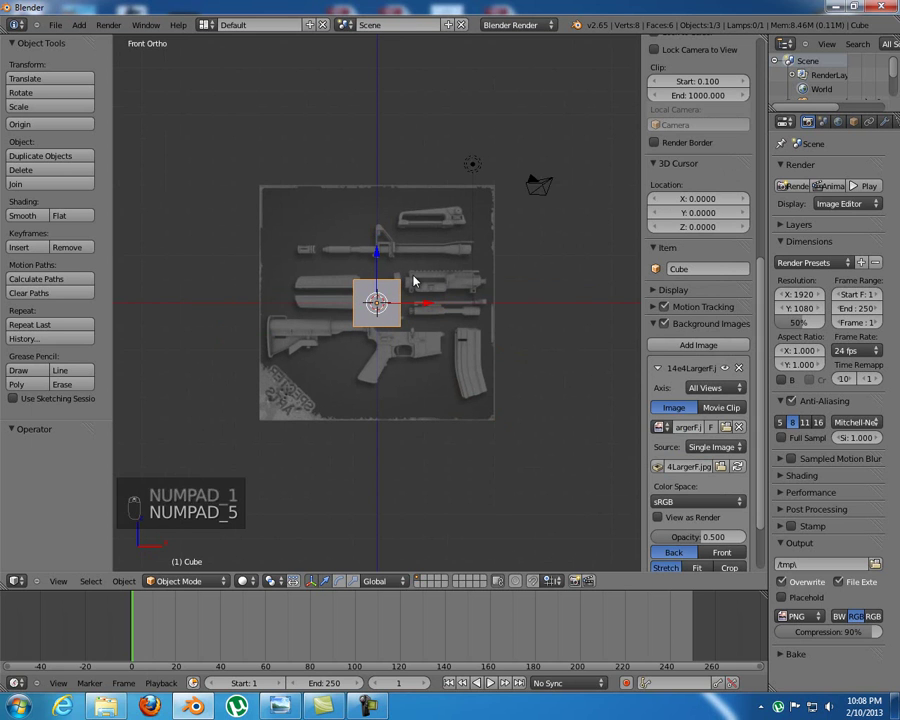
{"action": "scroll", "coordinate": [414, 281], "scroll_direction": "up", "scroll_amount": 1}
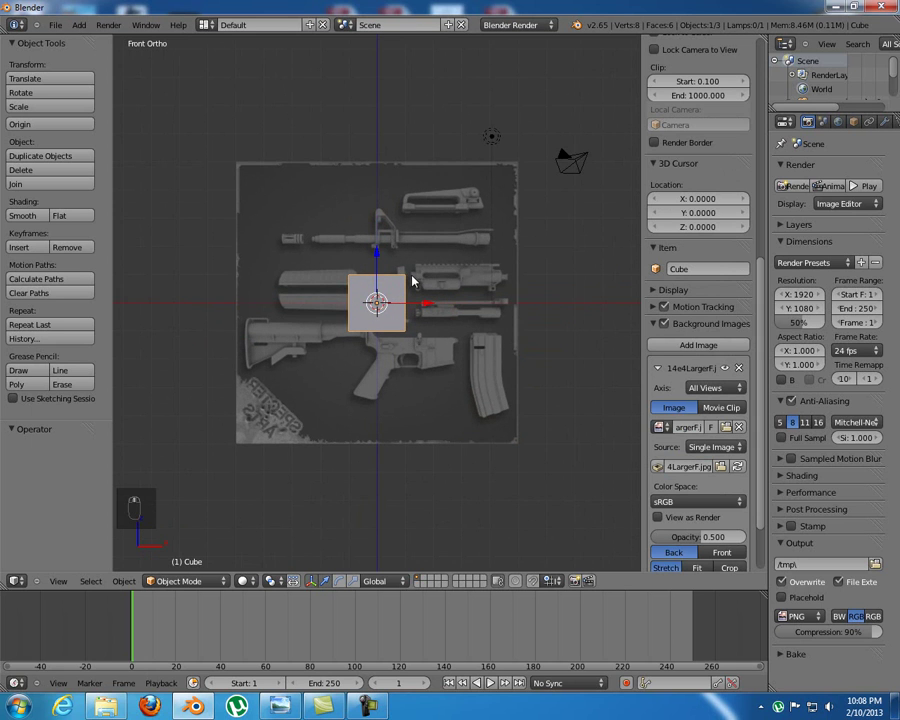
{"action": "key", "text": "t"}
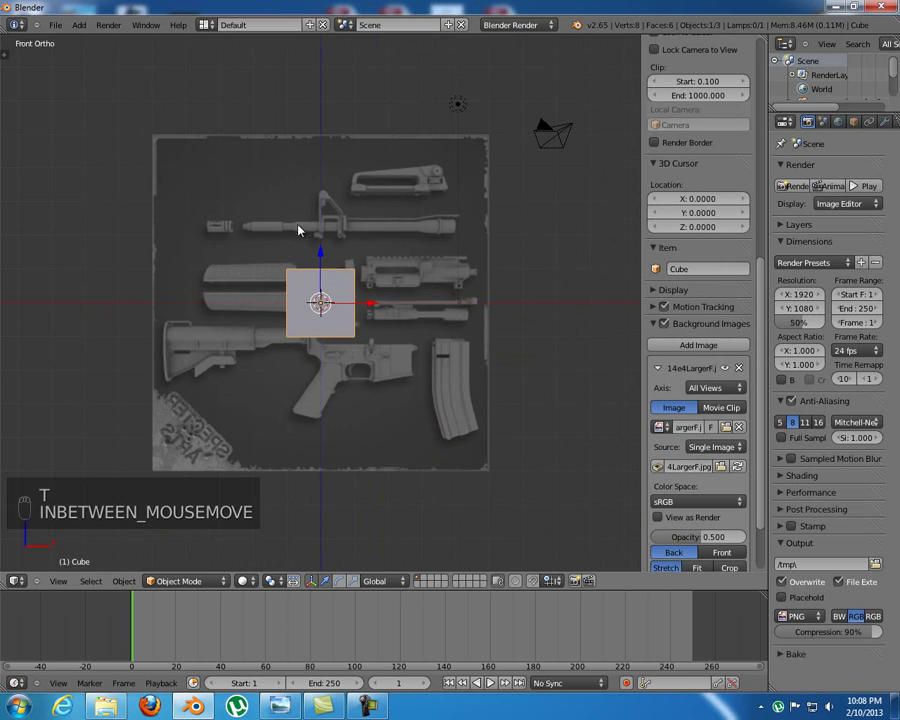
{"action": "scroll", "coordinate": [352, 242], "scroll_direction": "down", "scroll_amount": 1}
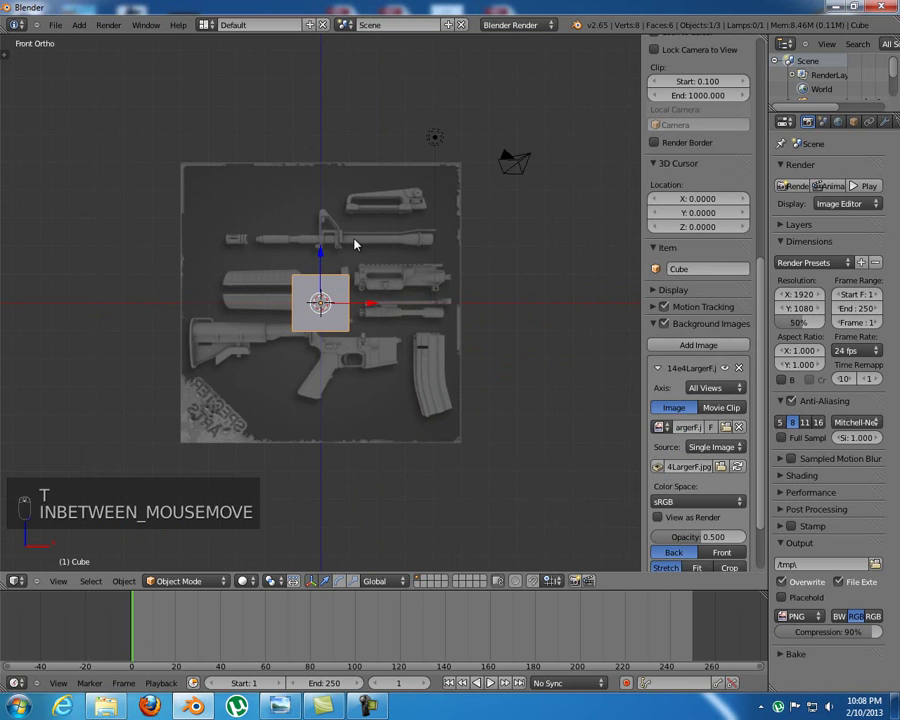
Set the background image's size to 1.1
{"action": "scroll", "coordinate": [658, 362], "scroll_direction": "down", "scroll_amount": 2}
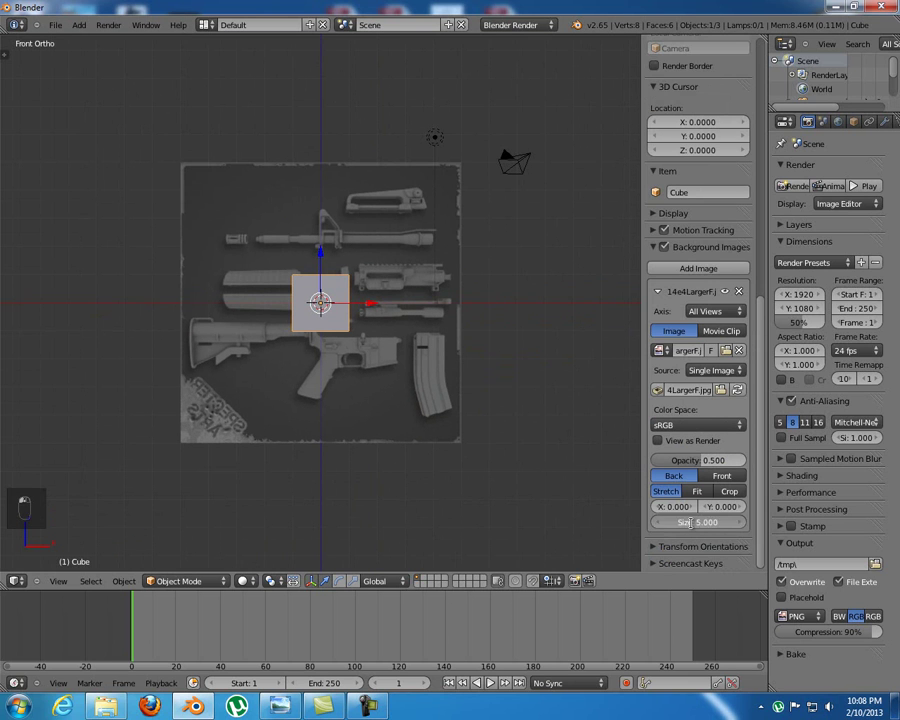
{"action": "type", "text": "1.1"}
{"action": "key", "text": "Return"}
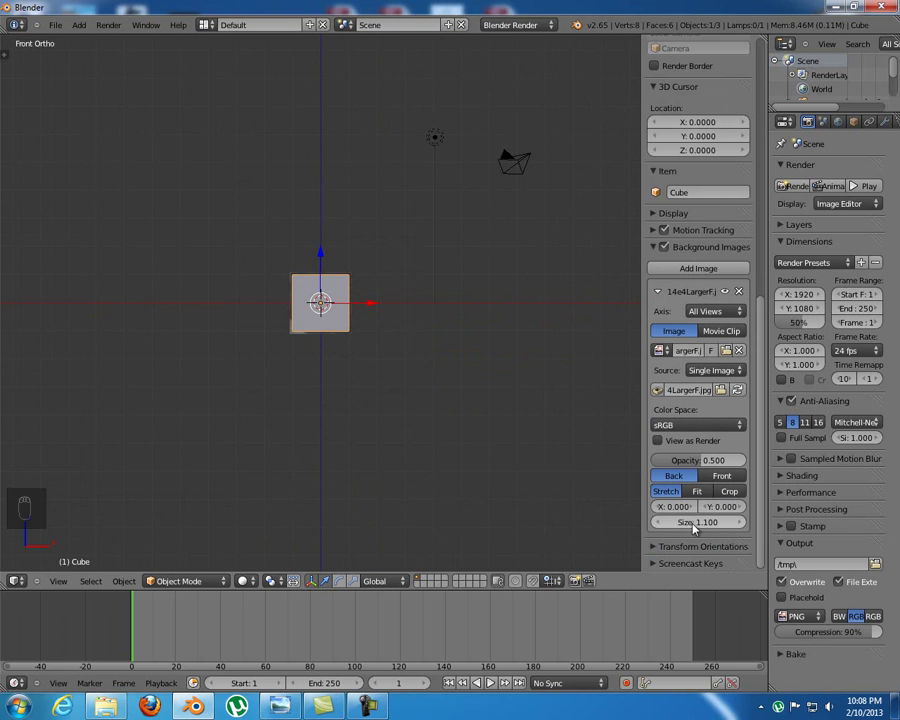
{"action": "scroll", "coordinate": [328, 337], "scroll_direction": "up", "scroll_amount": 7}
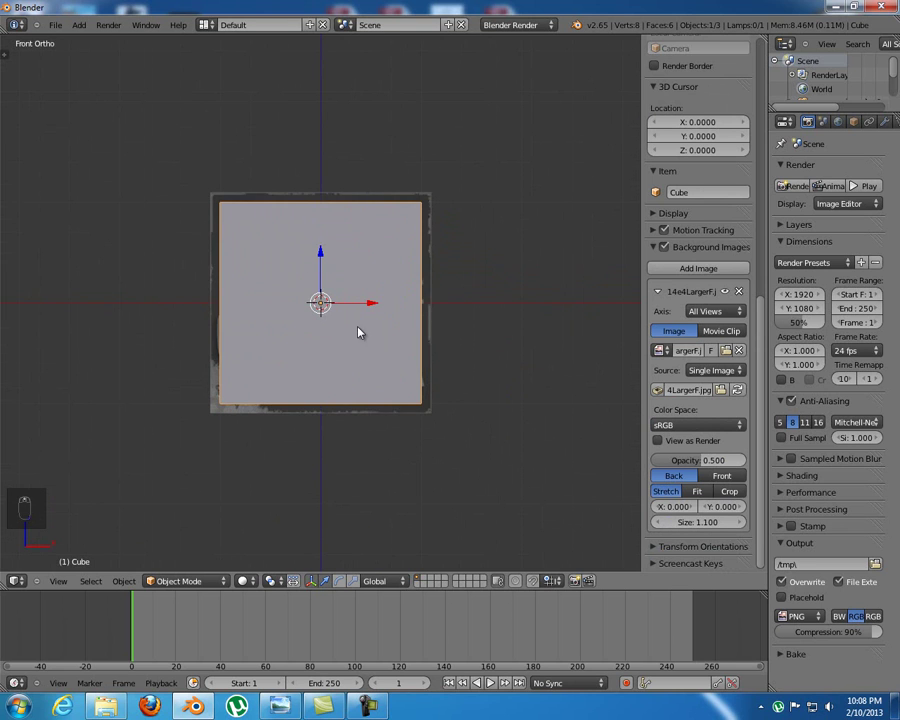
Collapse the background image's settings, hide the properties sidebar, and display the cube as wireframe over the reference
{"action": "left_click", "coordinate": [659, 292]}
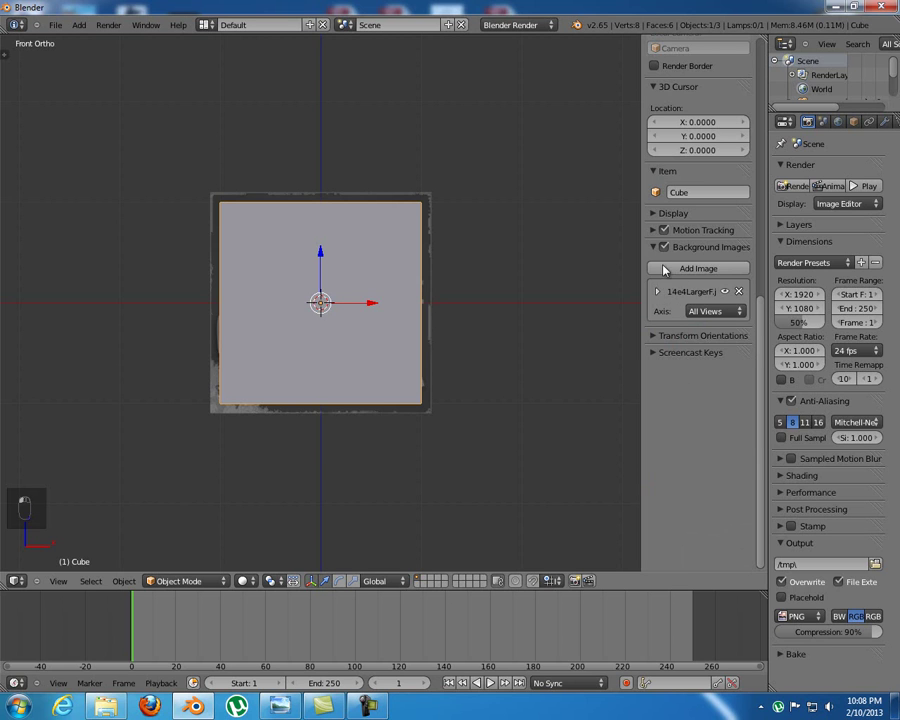
{"action": "scroll", "coordinate": [680, 320], "scroll_direction": "up", "scroll_amount": 5}
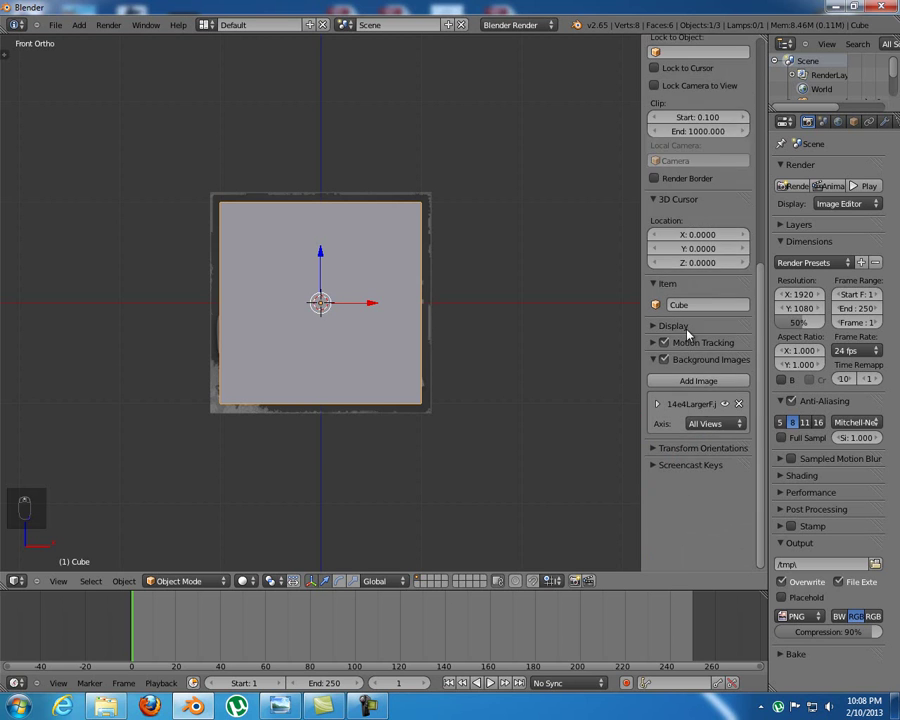
{"action": "key", "text": "n"}
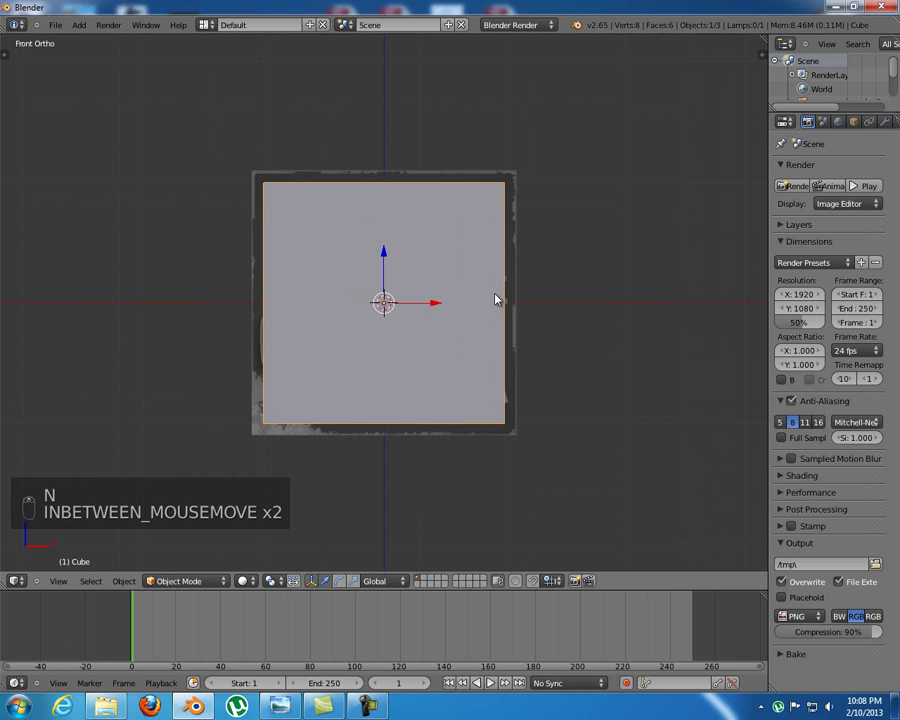
{"action": "key", "text": "z"}
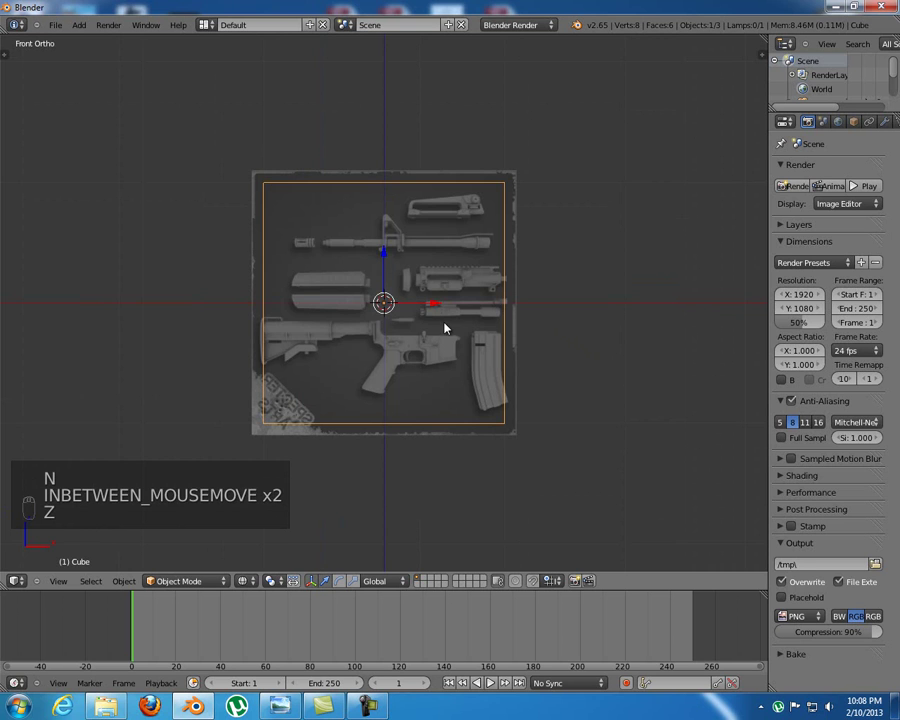
{"action": "scroll", "coordinate": [445, 328], "scroll_direction": "up", "scroll_amount": 2}
{"action": "middle_click_drag", "start_coordinate": [456, 310], "coordinate": [432, 309], "text": "shift"}
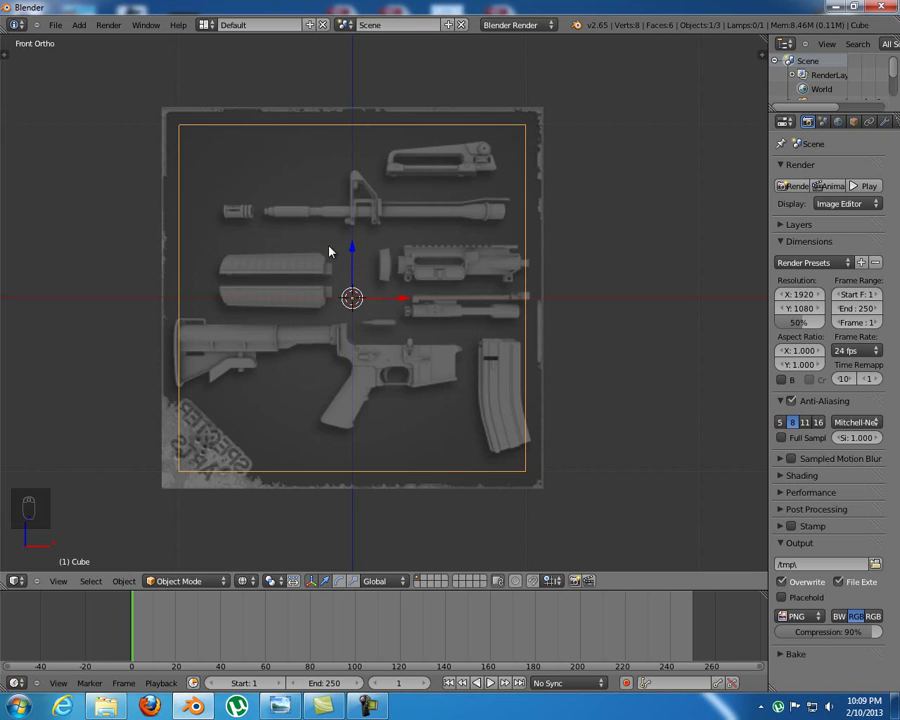
Scale the cube's mesh down in Edit Mode and move it over the lower half of the reference magazine
{"action": "key", "text": "g"}
{"action": "right_click", "coordinate": [478, 340]}
{"action": "key", "text": "Tab"}
{"action": "key", "text": "s"}
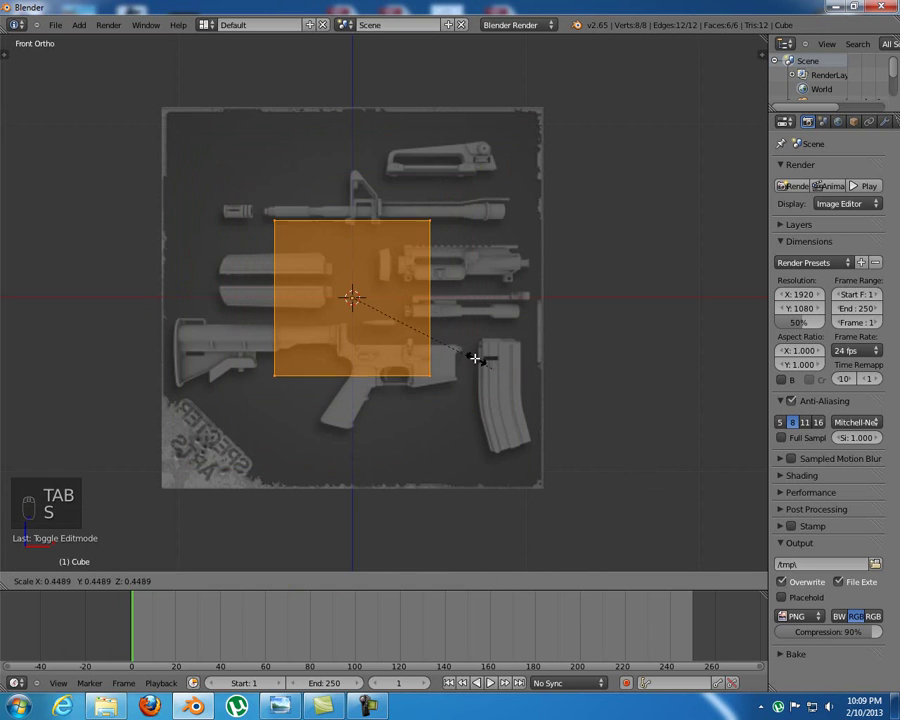
{"action": "left_click", "coordinate": [402, 318]}
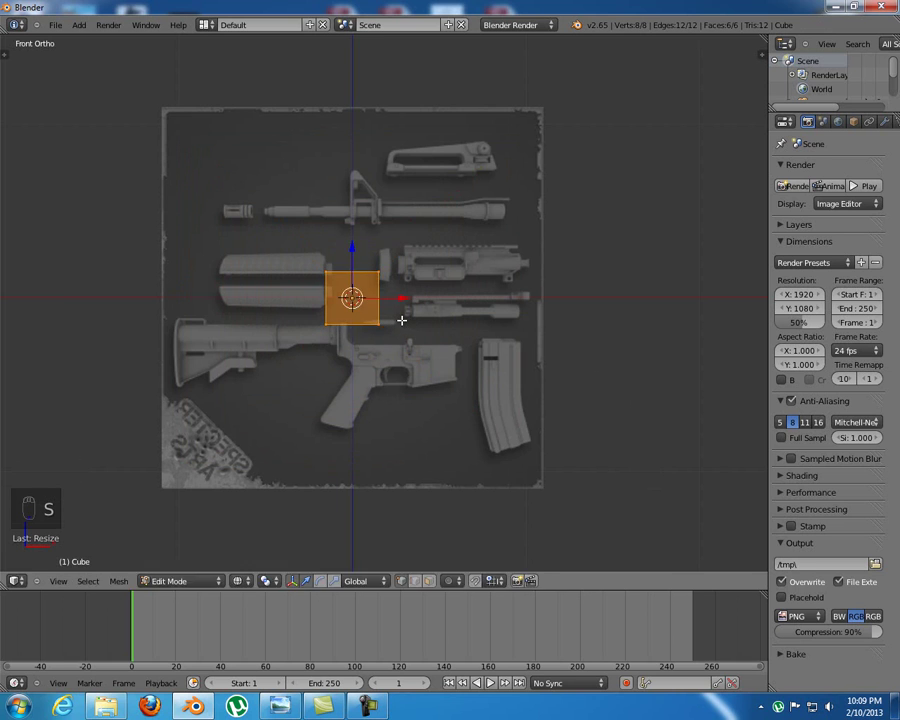
{"action": "key", "text": "g"}
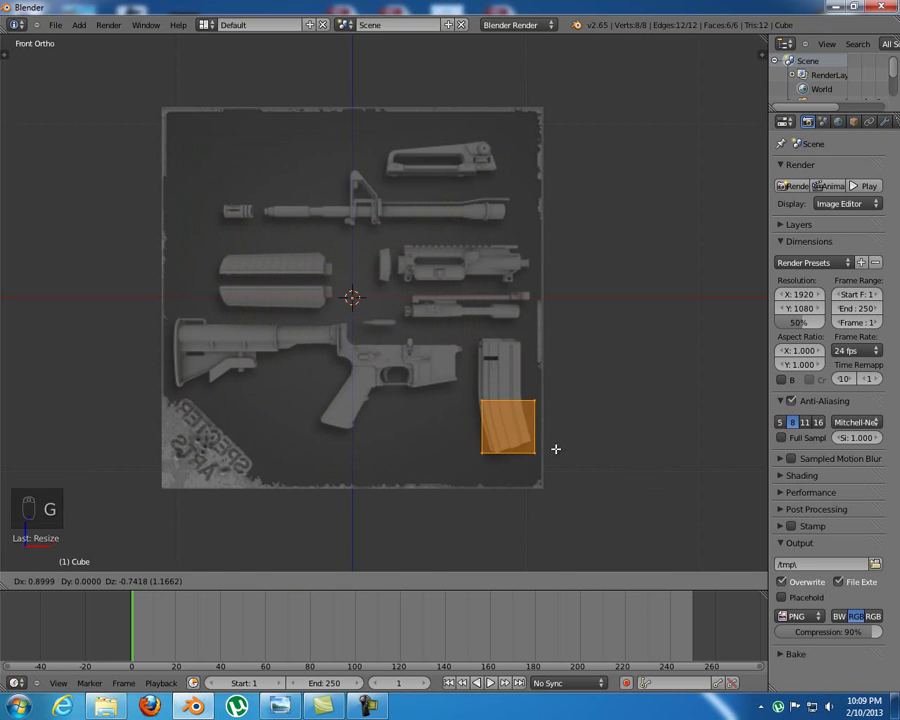
{"action": "left_click", "coordinate": [553, 444]}
Move the cube's four bottom vertices so the left ones sit on the magazine's lower-left corner
{"action": "middle_click_drag", "start_coordinate": [553, 444], "coordinate": [338, 294], "text": "shift"}
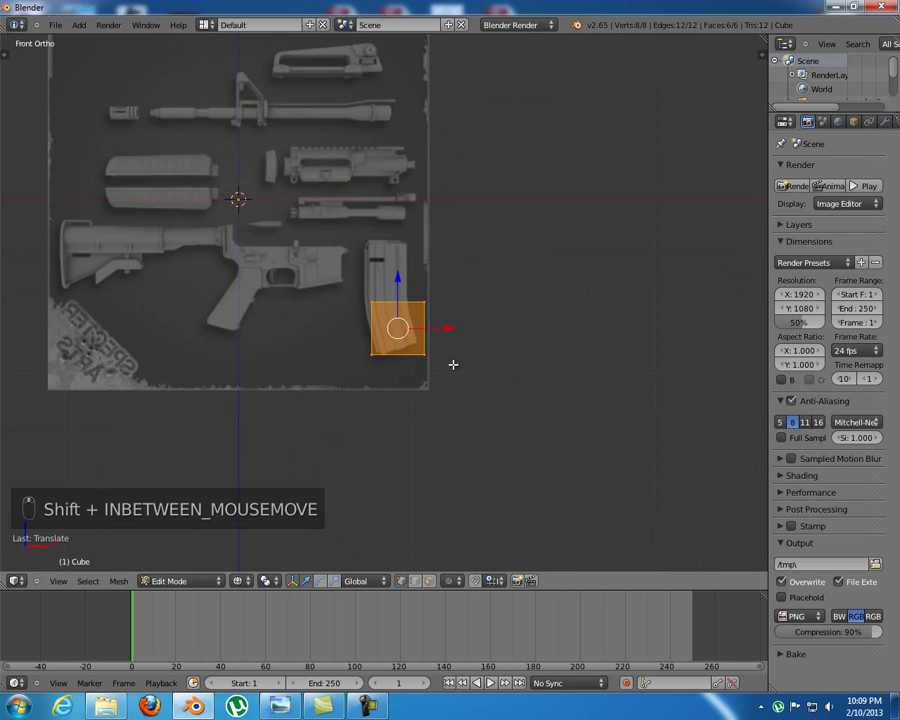
{"action": "scroll", "coordinate": [452, 364], "scroll_direction": "up", "scroll_amount": 4}
{"action": "middle_click_drag", "start_coordinate": [448, 369], "coordinate": [407, 370], "text": "shift"}
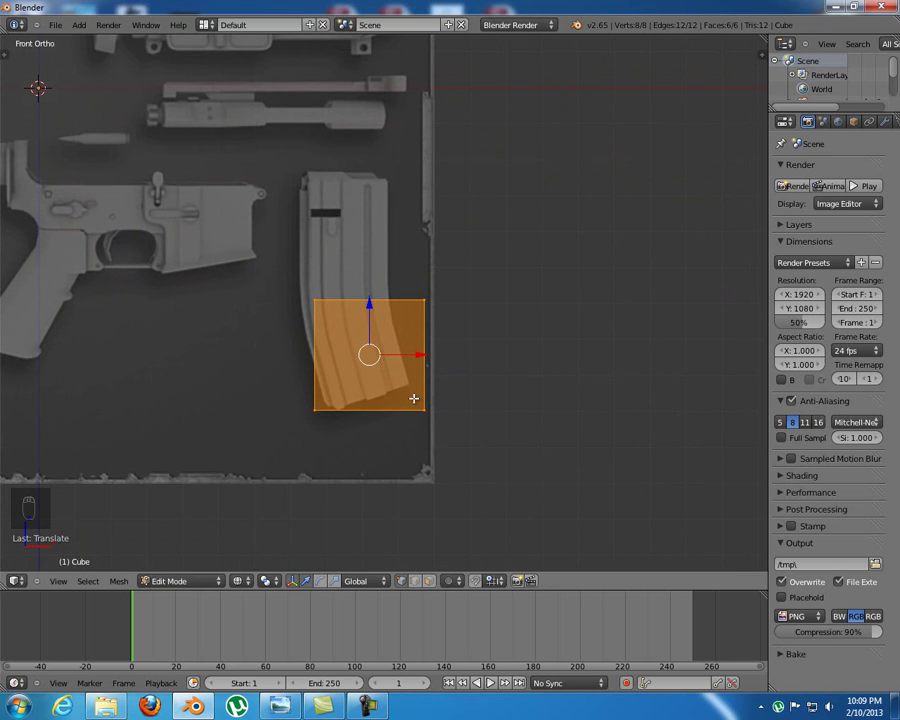
{"action": "key", "text": "a"}
{"action": "key", "text": "b"}
{"action": "left_click_drag", "start_coordinate": [295, 392], "coordinate": [456, 454]}
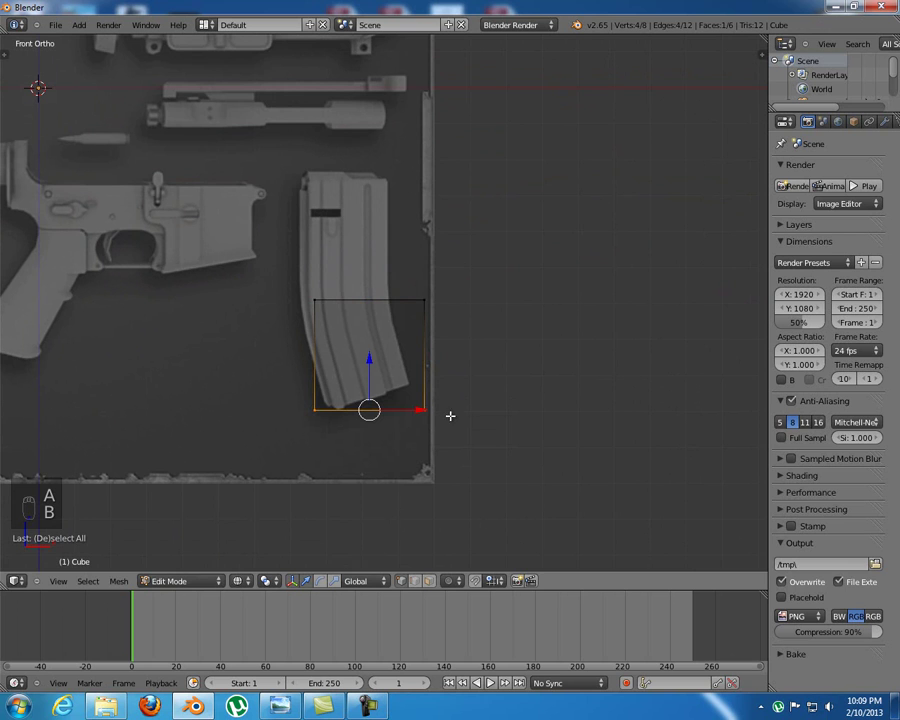
{"action": "key", "text": "g"}
{"action": "left_click", "coordinate": [453, 433]}
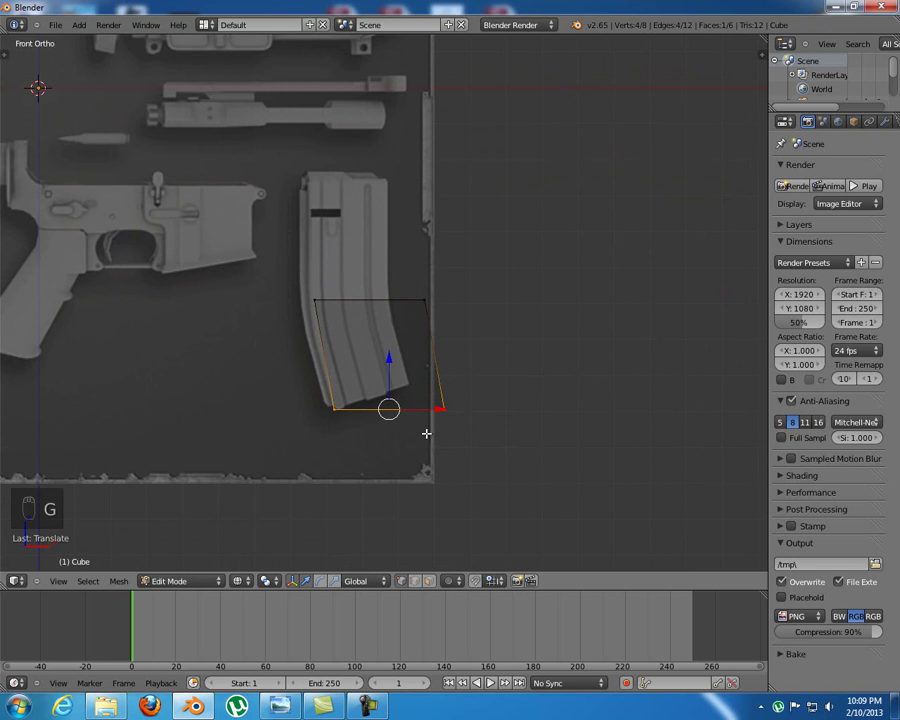
Move the two bottom-right vertices onto the magazine's lower-right corner to follow its slanted base
{"action": "middle_click_drag", "start_coordinate": [453, 433], "coordinate": [418, 399]}
{"action": "key", "text": "KP_1"}
{"action": "key", "text": "a"}
{"action": "key", "text": "a"}
{"action": "key", "text": "b"}
{"action": "left_click_drag", "start_coordinate": [416, 390], "coordinate": [538, 456]}
{"action": "key", "text": "g"}
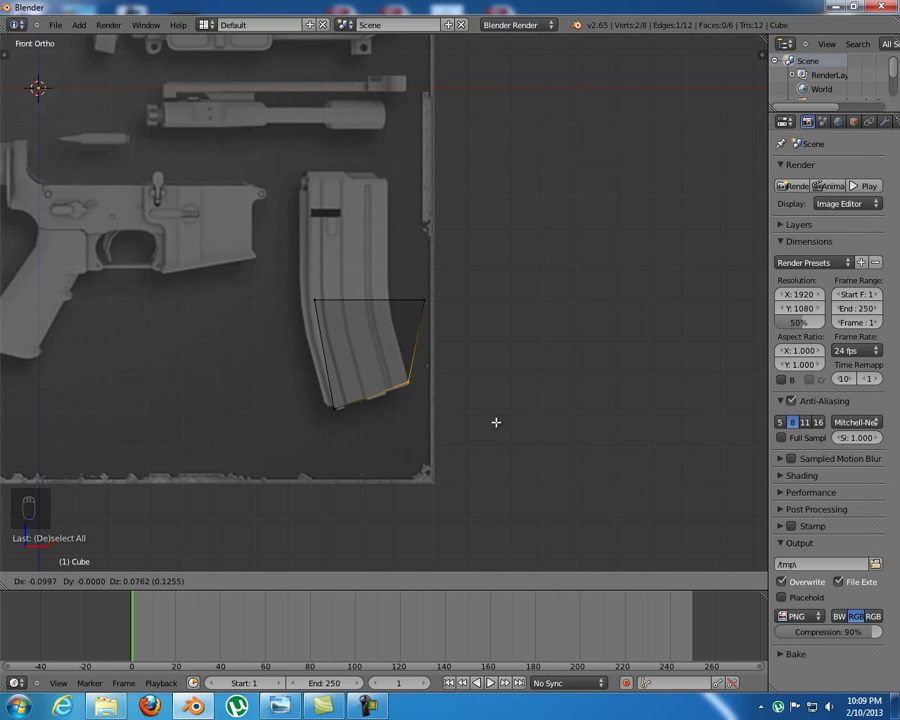
{"action": "left_click", "coordinate": [490, 414]}
Shift the four top vertices about 0.05 down so the left ones align with the magazine's left side
{"action": "key", "text": "a"}
{"action": "key", "text": "b"}
{"action": "key", "text": "b"}
{"action": "left_click_drag", "start_coordinate": [290, 268], "coordinate": [454, 336]}
{"action": "key", "text": "g"}
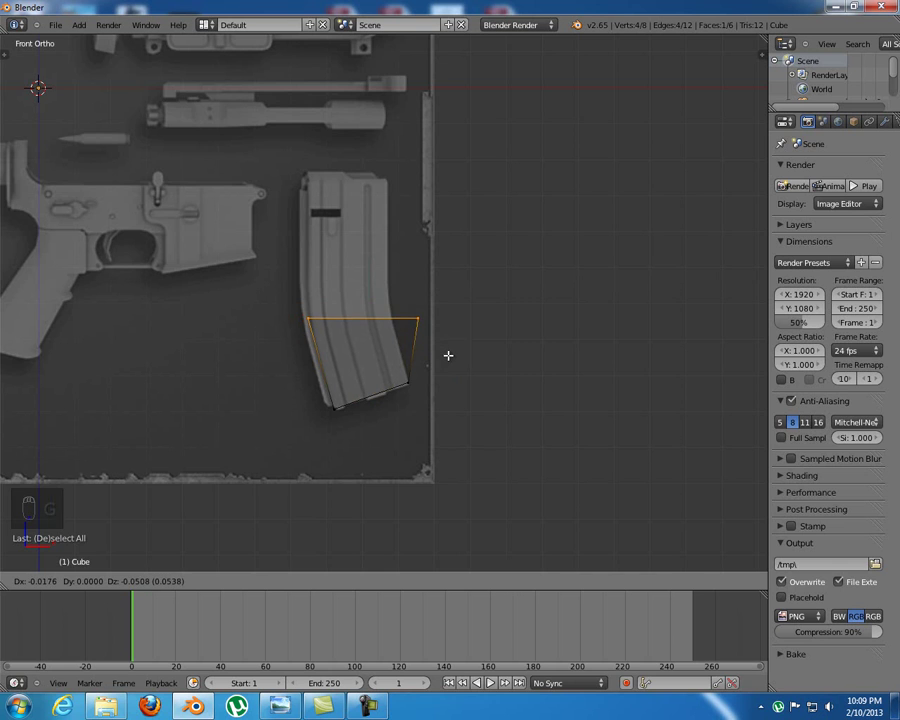
{"action": "left_click", "coordinate": [450, 356]}
Move the two top-right vertices onto the magazine's right edge just below the bend
{"action": "key", "text": "a"}
{"action": "key", "text": "b"}
{"action": "left_click_drag", "start_coordinate": [393, 301], "coordinate": [468, 344]}
{"action": "key", "text": "g"}
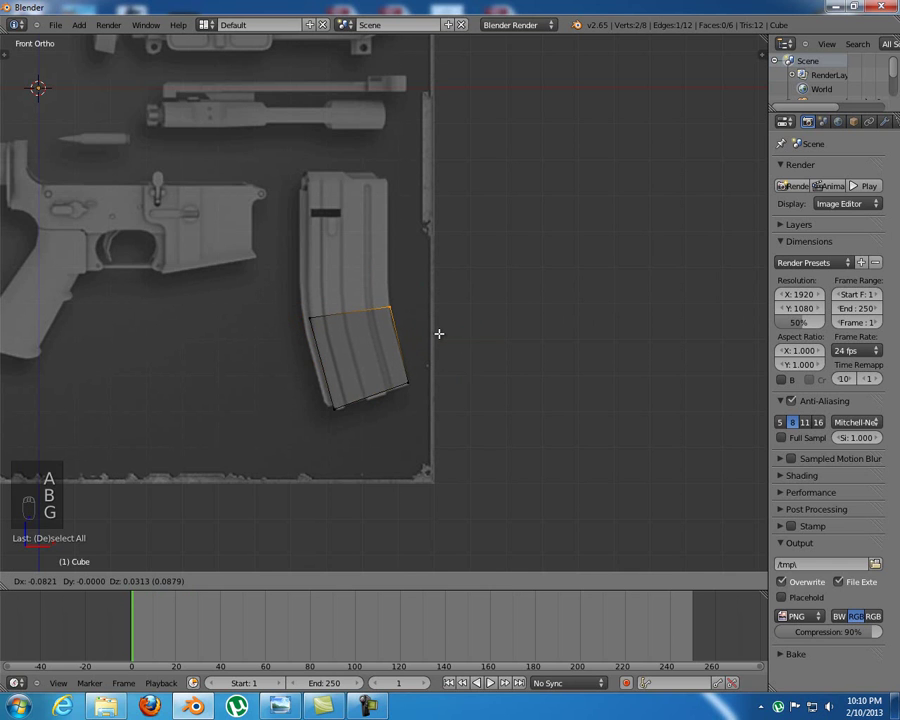
{"action": "left_click", "coordinate": [438, 333]}
Extrude the top face about 0.07 along its normal and rotate it towards horizontal to follow the magazine's bend
{"action": "key", "text": "a"}
{"action": "key", "text": "b"}
{"action": "left_click_drag", "start_coordinate": [260, 284], "coordinate": [443, 338]}
{"action": "key", "text": "e"}
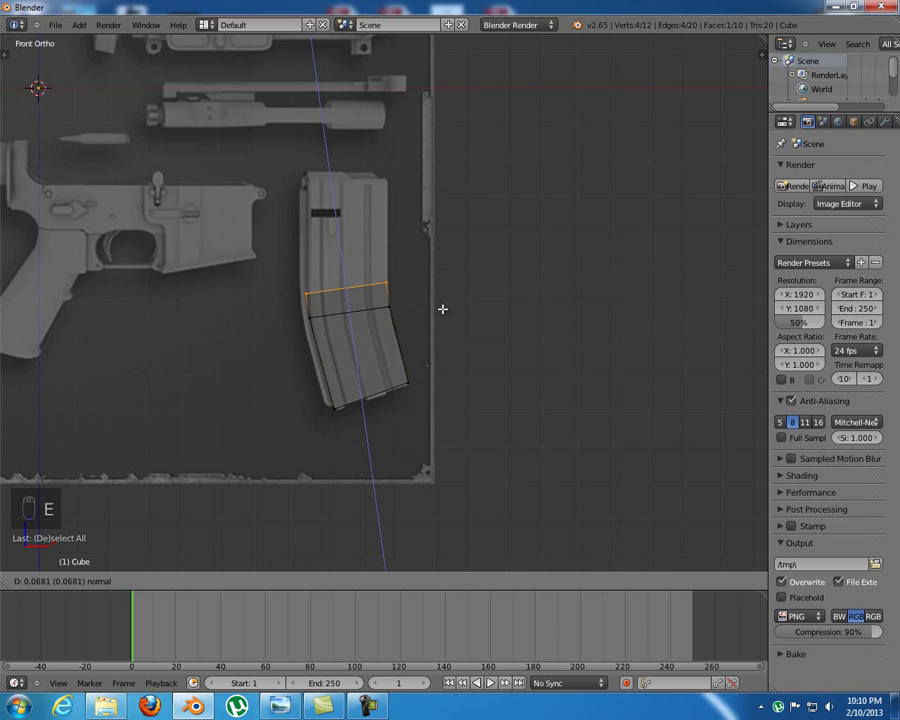
{"action": "left_click", "coordinate": [442, 308]}
{"action": "key", "text": "r"}
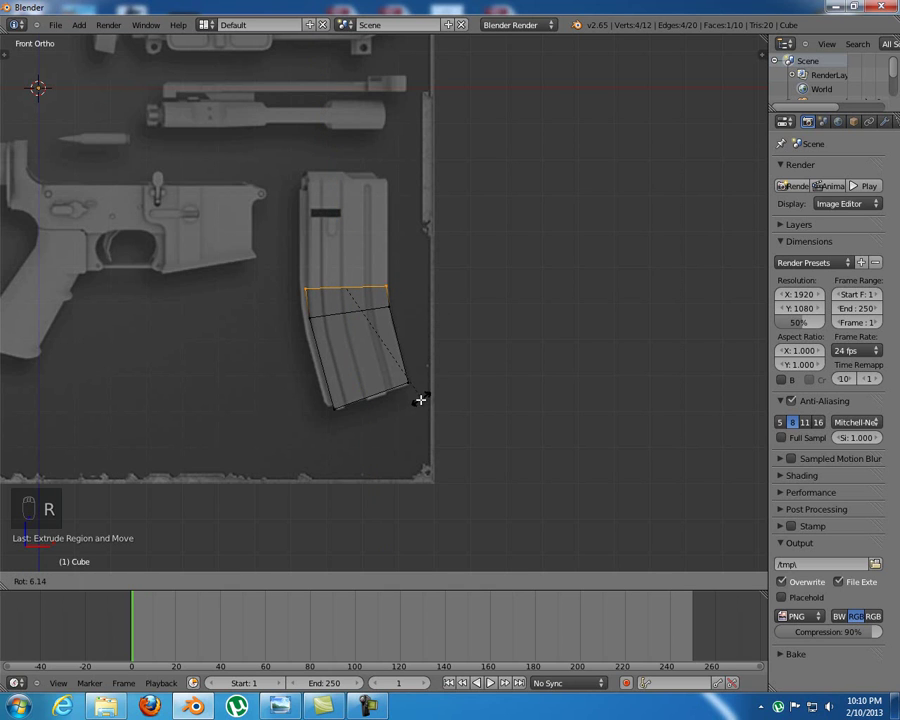
{"action": "left_click", "coordinate": [417, 408]}
Fine-tune the extruded top face by rotating it about -1.5° and nudging it into line with the magazine's sides
{"action": "key", "text": "g"}
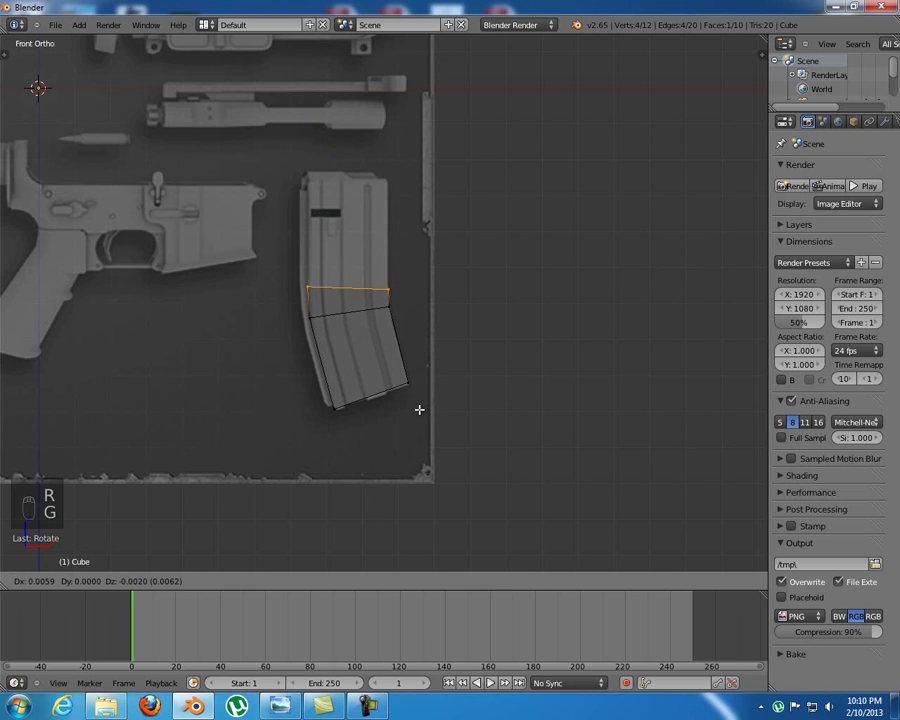
{"action": "left_click", "coordinate": [420, 408]}
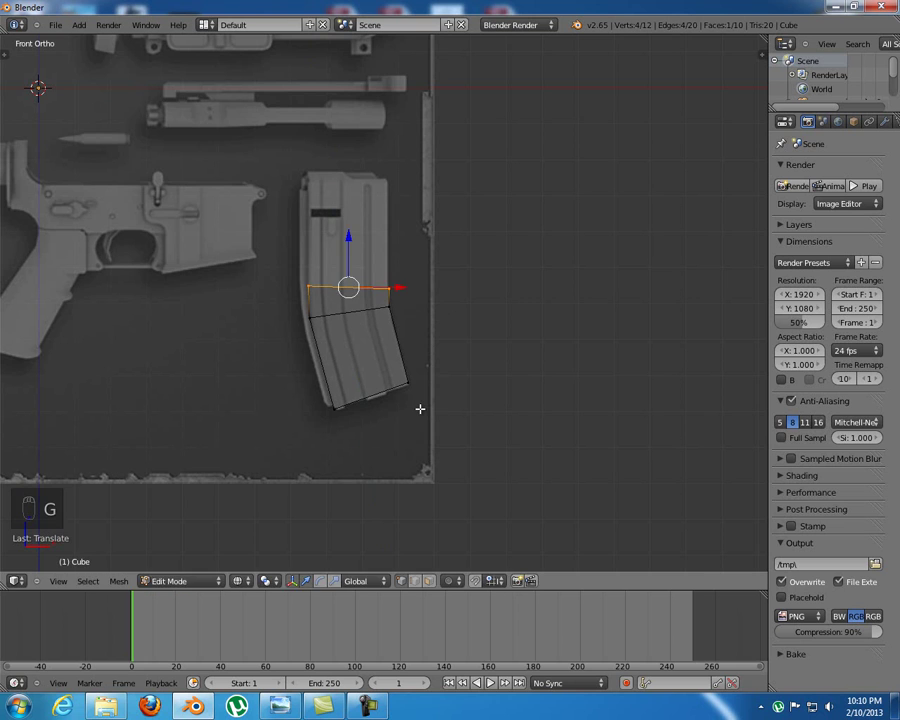
{"action": "key", "text": "r"}
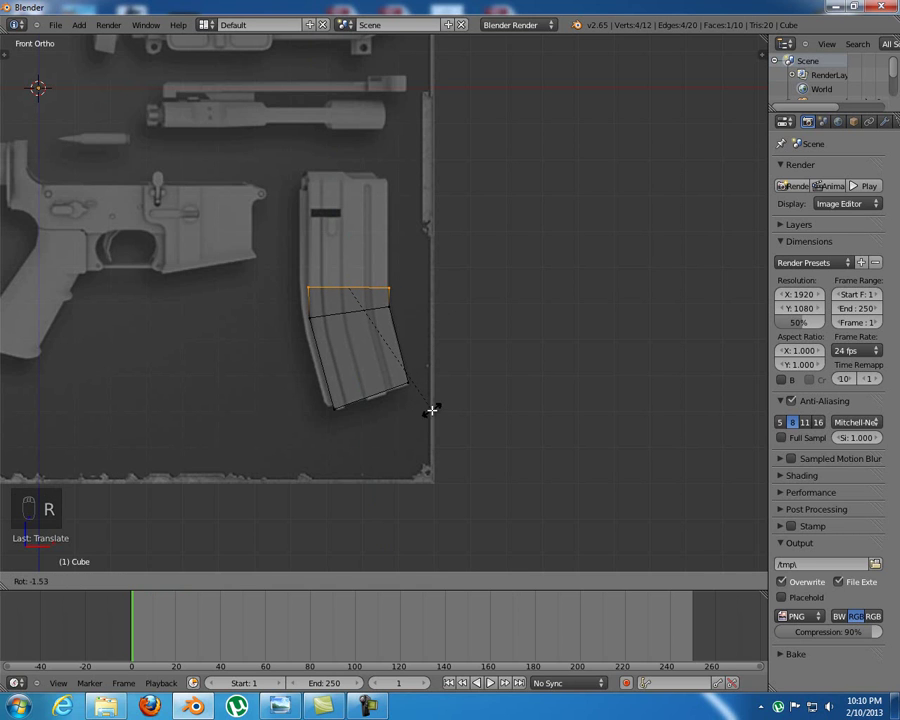
{"action": "left_click", "coordinate": [434, 410]}
{"action": "key", "text": "g"}
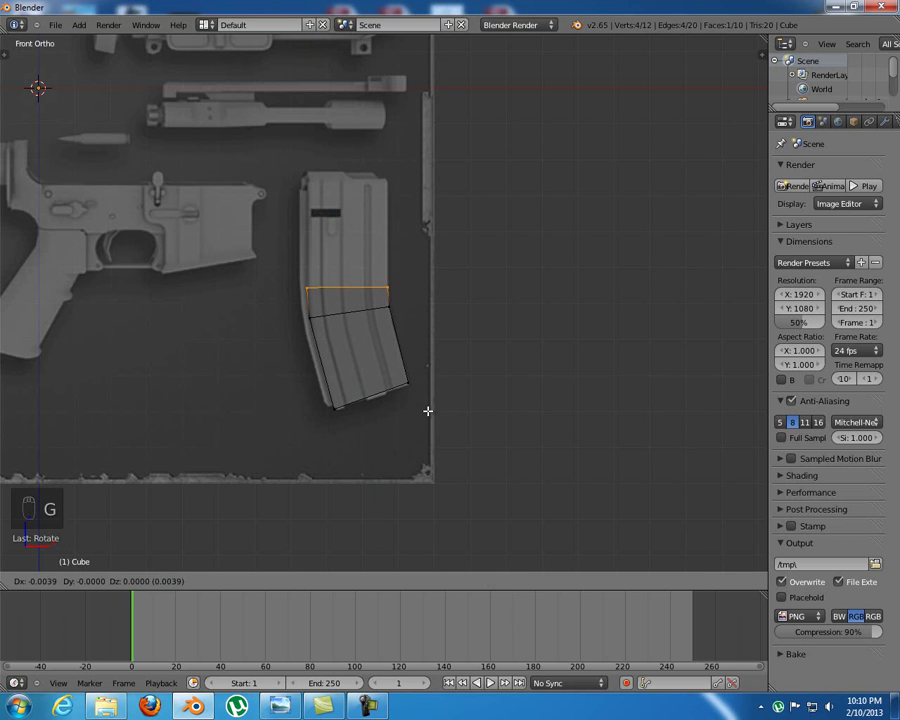
{"action": "left_click", "coordinate": [428, 410]}
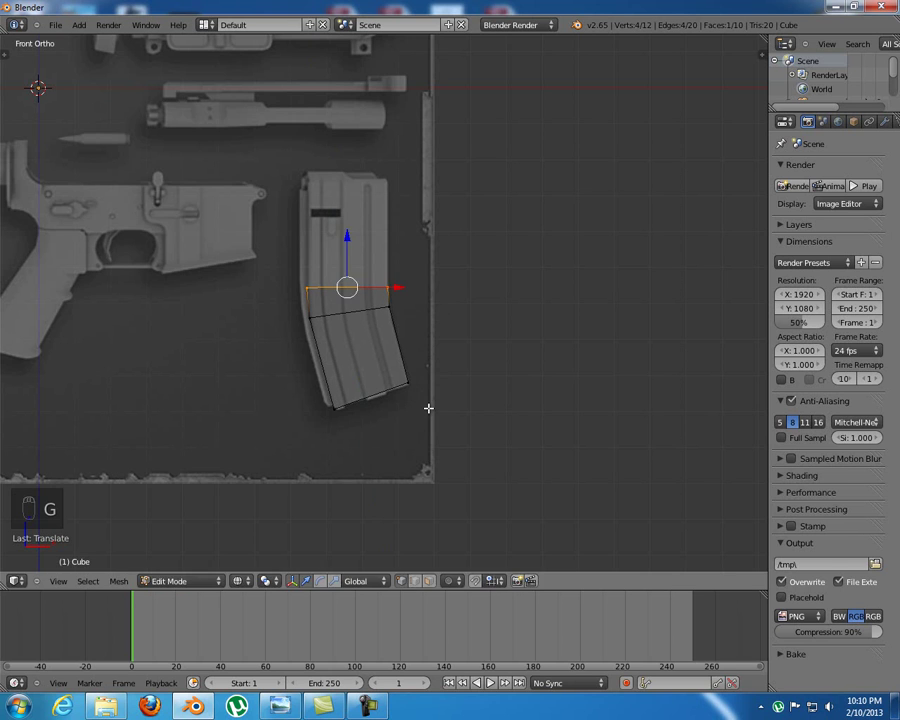
Extrude the top face about 0.30 upward to the upper end of the magazine body
{"action": "key", "text": "e"}
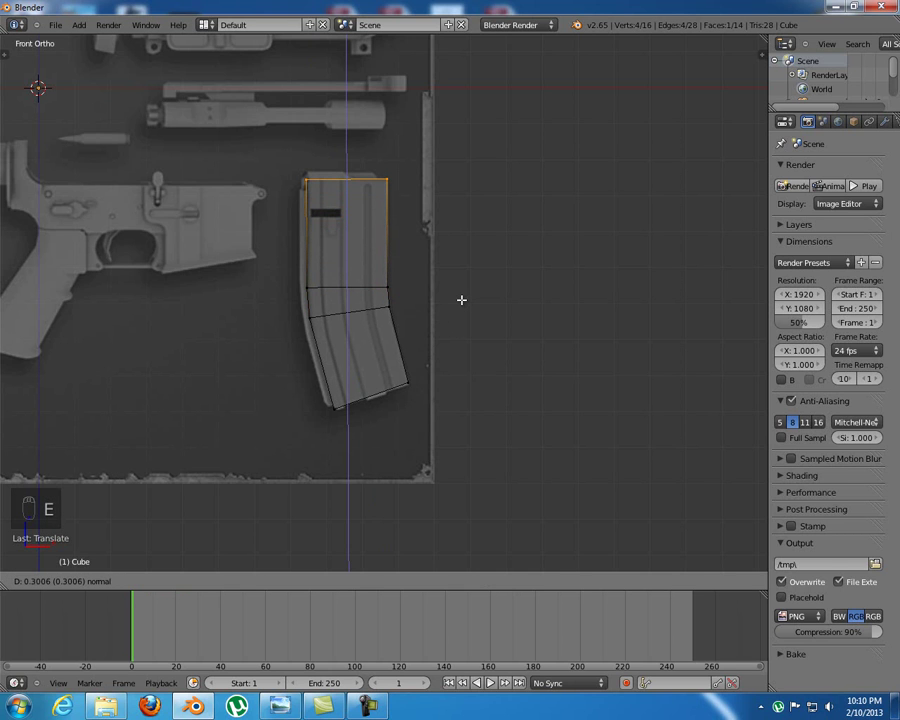
{"action": "left_click", "coordinate": [461, 299]}
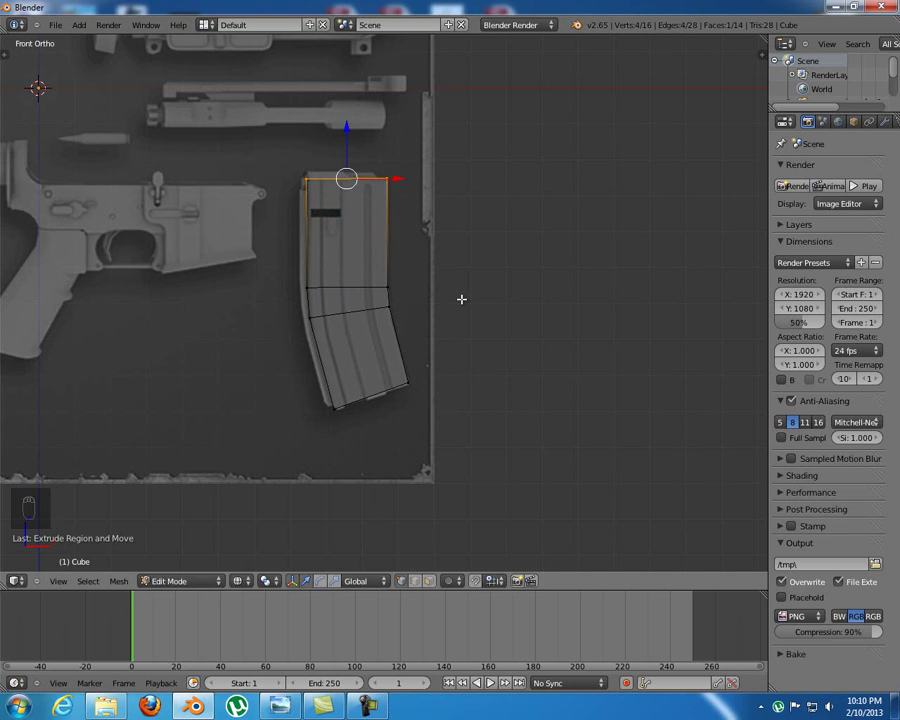
{"action": "middle_click_drag", "start_coordinate": [324, 162], "coordinate": [345, 222], "text": "shift"}
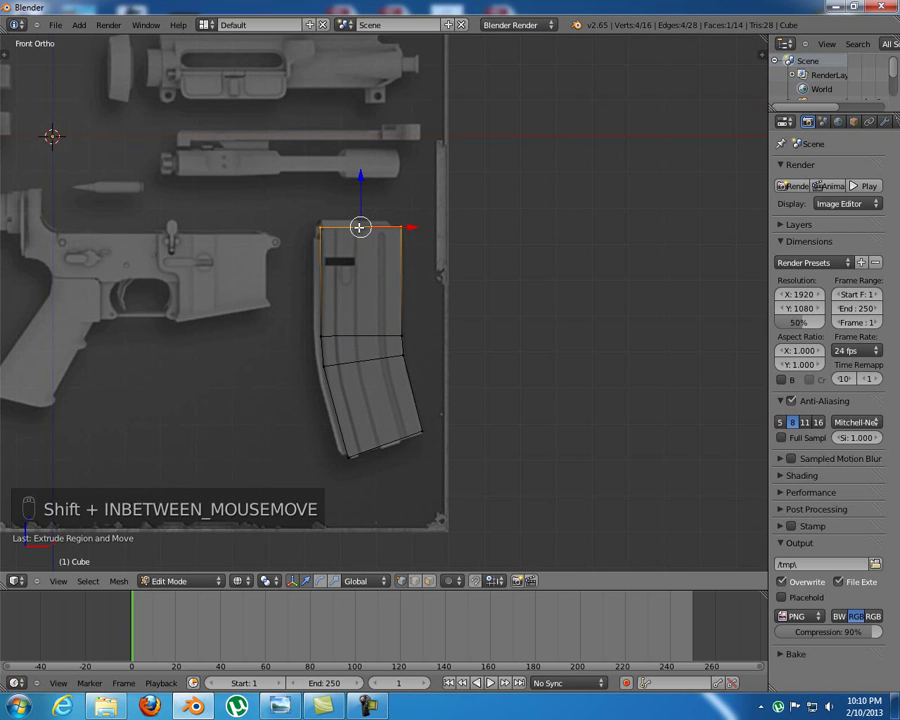
{"action": "middle_click_drag", "start_coordinate": [324, 236], "coordinate": [334, 241], "text": "shift"}
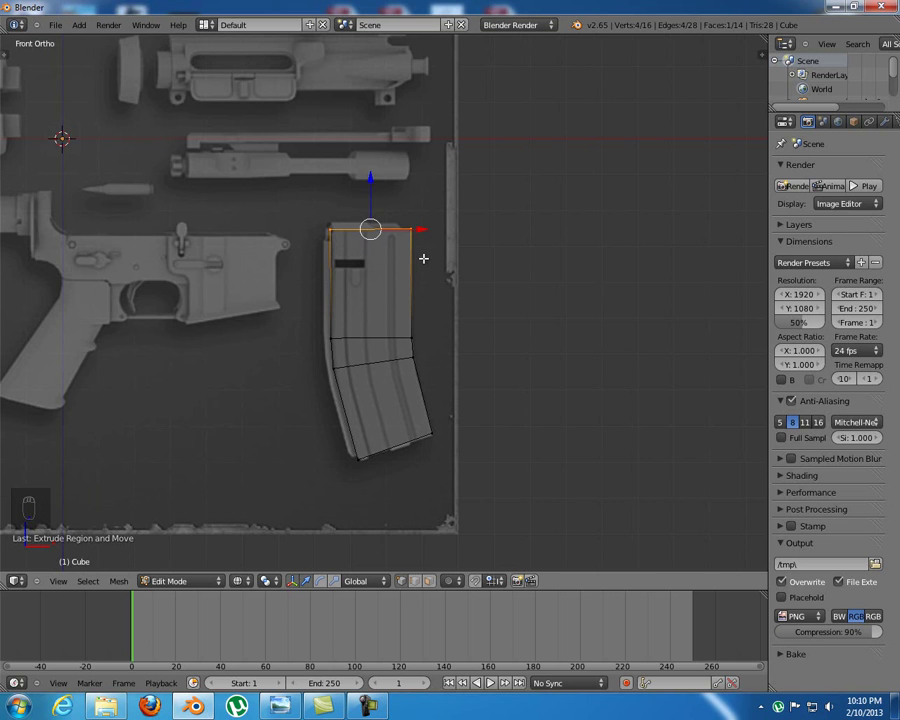
Select the whole magazine mesh and narrow it along the Y axis in the right orthographic view
{"action": "key", "text": "a"}
{"action": "middle_click_drag", "start_coordinate": [436, 231], "coordinate": [382, 249]}
{"action": "key", "text": "a"}
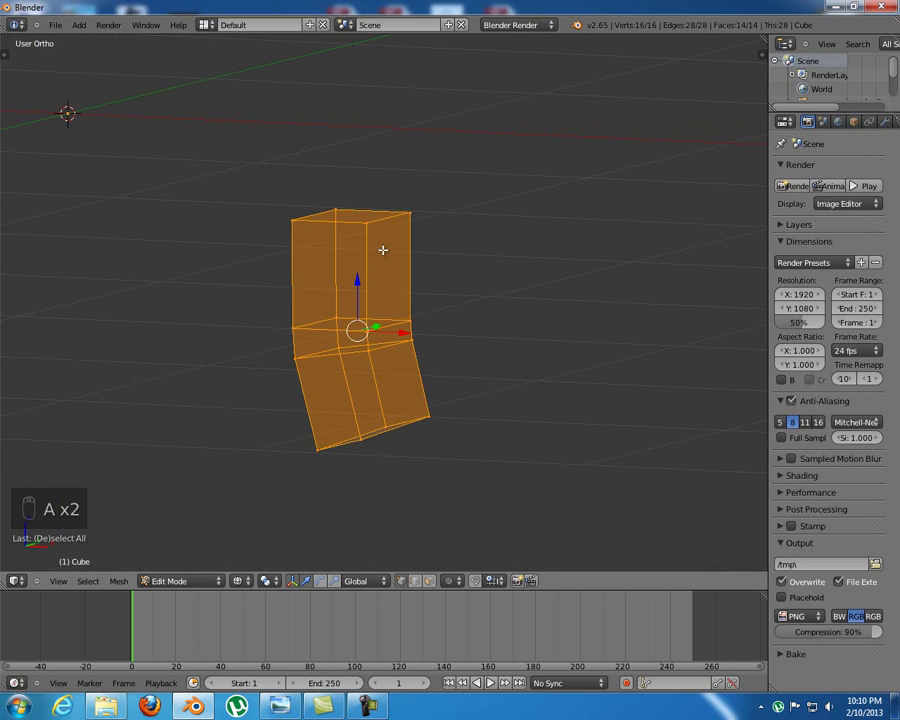
{"action": "key", "text": "KP_3"}
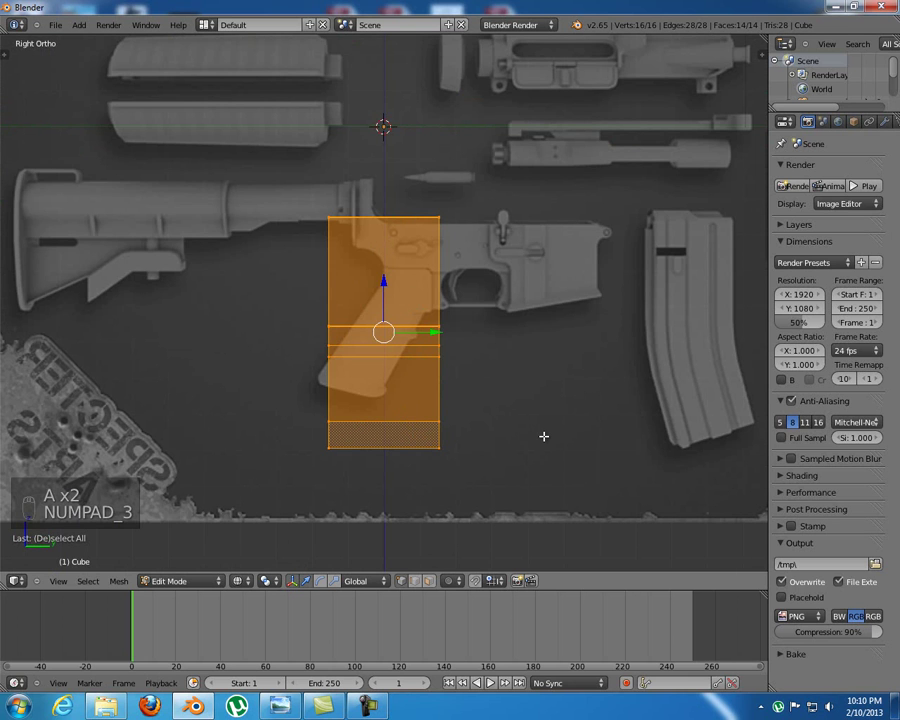
{"action": "key", "text": "s"}
{"action": "key", "text": "y"}
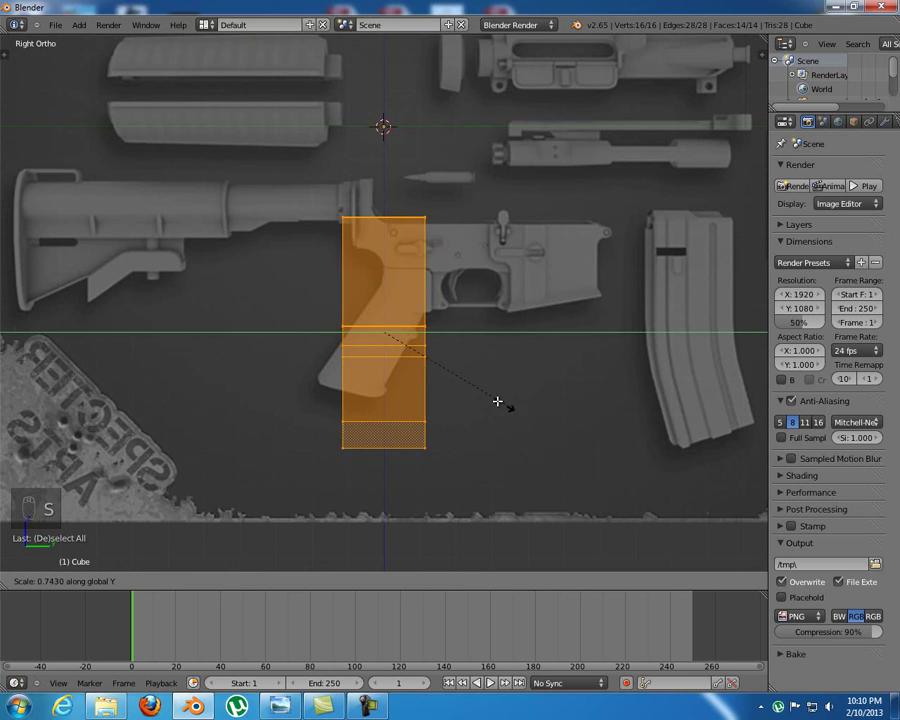
{"action": "left_click", "coordinate": [487, 393]}
Display the magazine in solid shading and scale it further along Y by about 0.72
{"action": "mouse_move", "coordinate": [487, 393]}
{"action": "middle_mouse_down"}
{"action": "mouse_move", "coordinate": [394, 352]}
{"action": "mouse_move", "coordinate": [462, 386]}
{"action": "middle_mouse_up"}
{"action": "key", "text": "z"}
{"action": "mouse_move", "coordinate": [396, 378]}
{"action": "middle_mouse_down"}
{"action": "mouse_move", "coordinate": [320, 338]}
{"action": "mouse_move", "coordinate": [295, 345]}
{"action": "mouse_move", "coordinate": [368, 354]}
{"action": "mouse_move", "coordinate": [345, 360]}
{"action": "middle_mouse_up"}
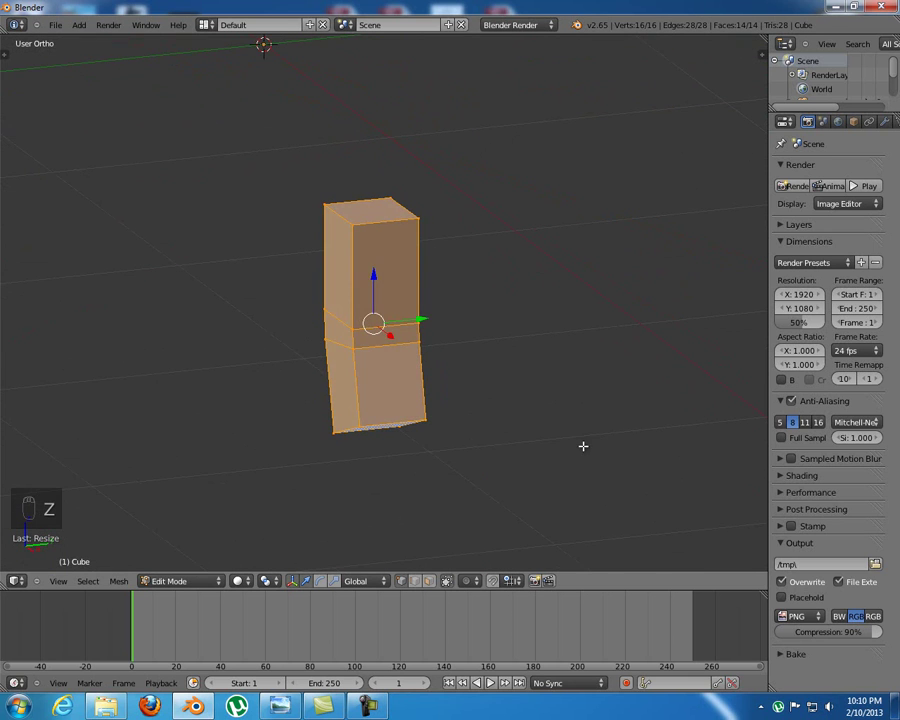
{"action": "key", "text": "s"}
{"action": "key", "text": "z"}
{"action": "key", "text": "y"}
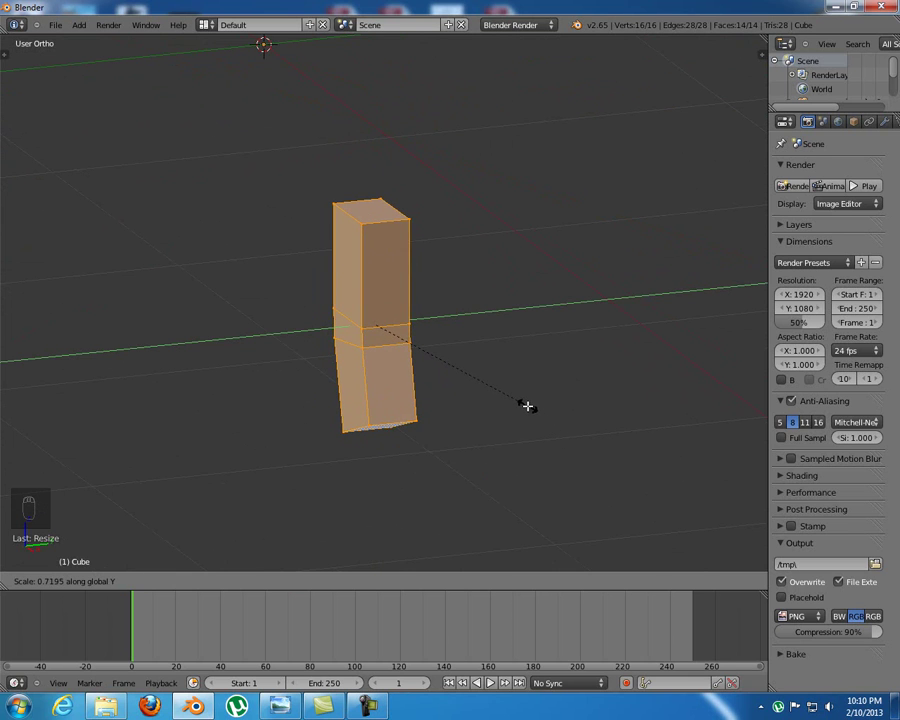
{"action": "left_click", "coordinate": [529, 410]}
Return to the wireframe front view and add four evenly spaced loop cuts along the magazine's length
{"action": "middle_click_drag", "start_coordinate": [274, 265], "coordinate": [439, 258]}
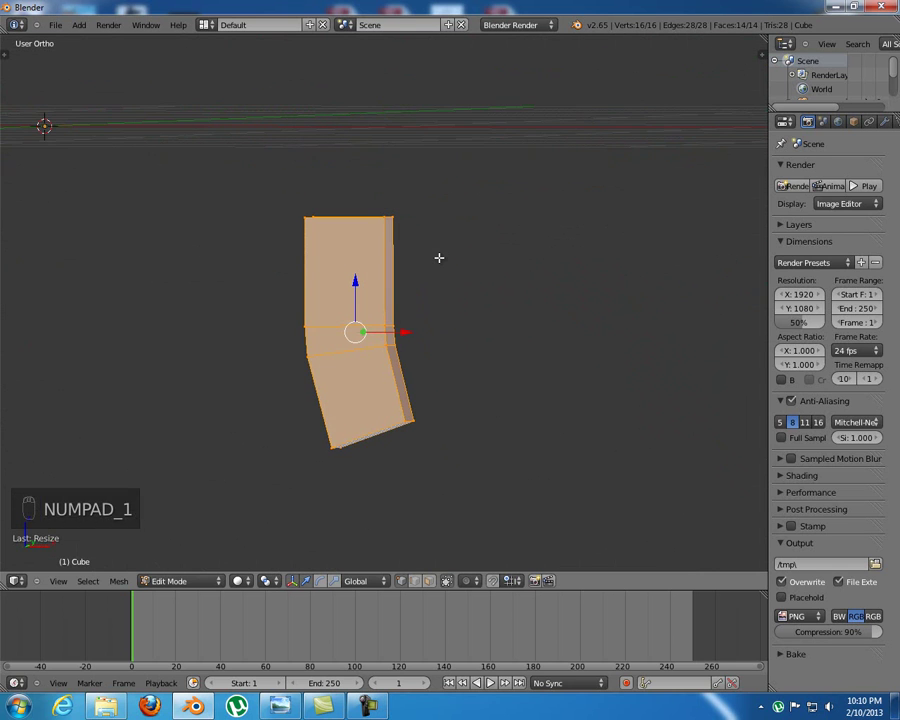
{"action": "key", "text": "KP_1"}
{"action": "key", "text": "z"}
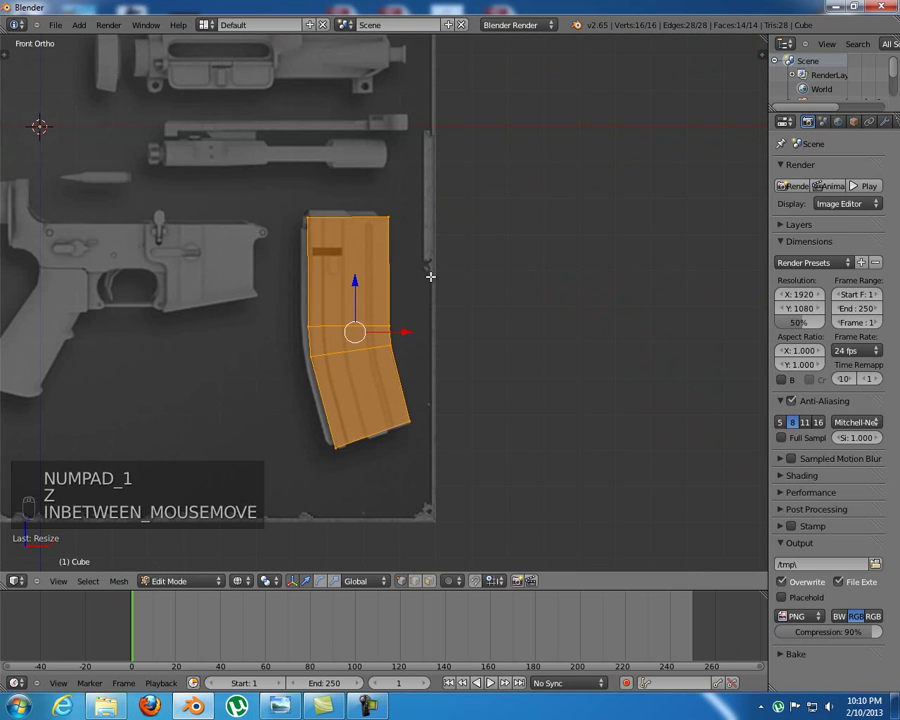
{"action": "key", "text": "a"}
{"action": "key", "text": "a"}
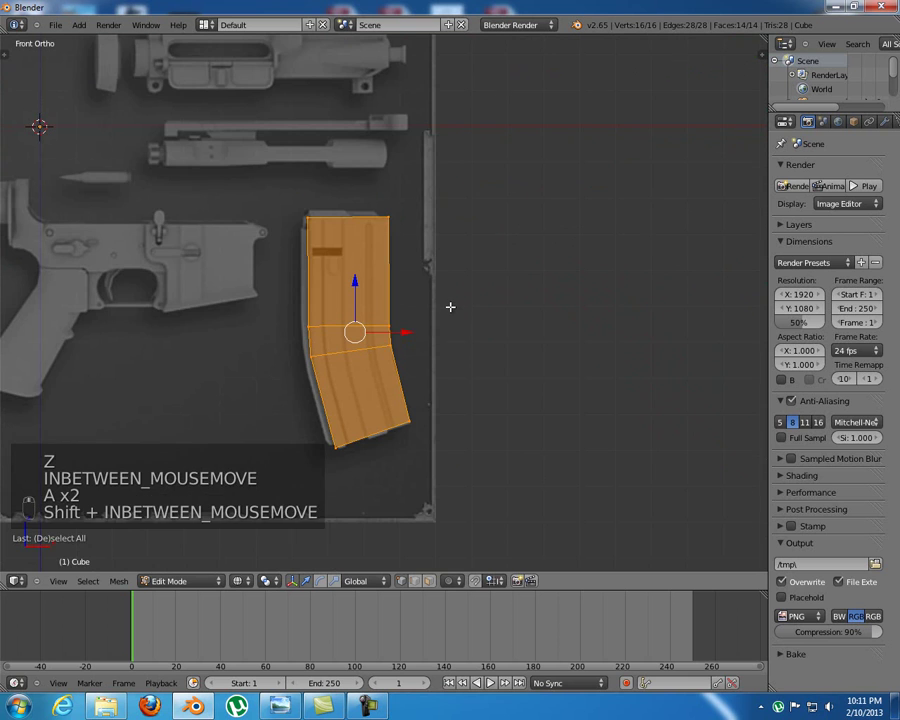
{"action": "middle_click_drag", "start_coordinate": [448, 305], "coordinate": [449, 313], "text": "shift"}
{"action": "scroll", "coordinate": [448, 313], "scroll_direction": "up", "scroll_amount": 3}
{"action": "middle_click_drag", "start_coordinate": [279, 322], "coordinate": [354, 322], "text": "shift"}
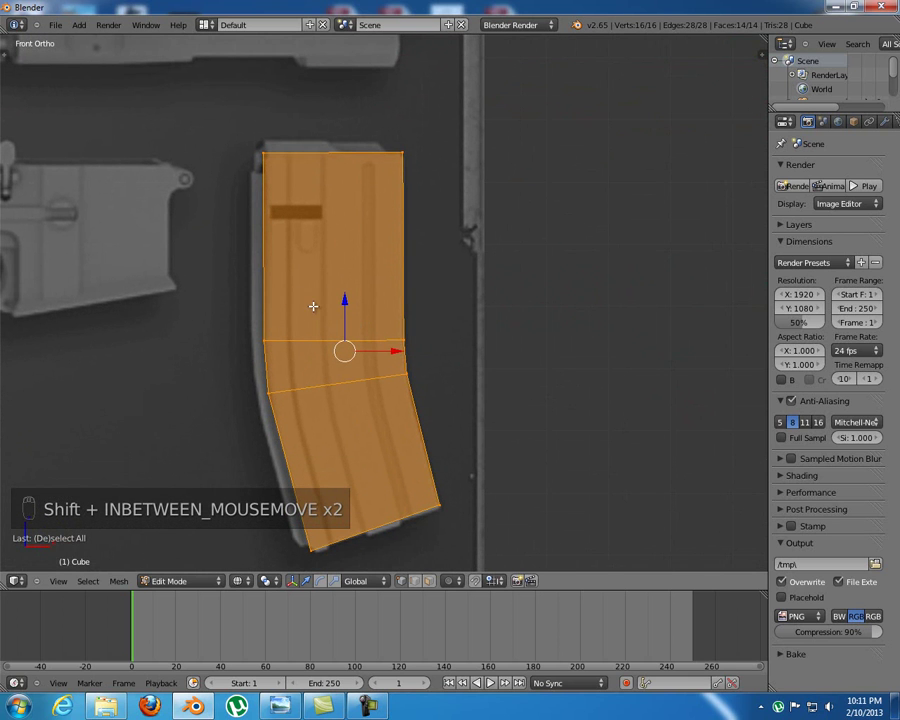
{"action": "key", "text": "ctrl+r"}
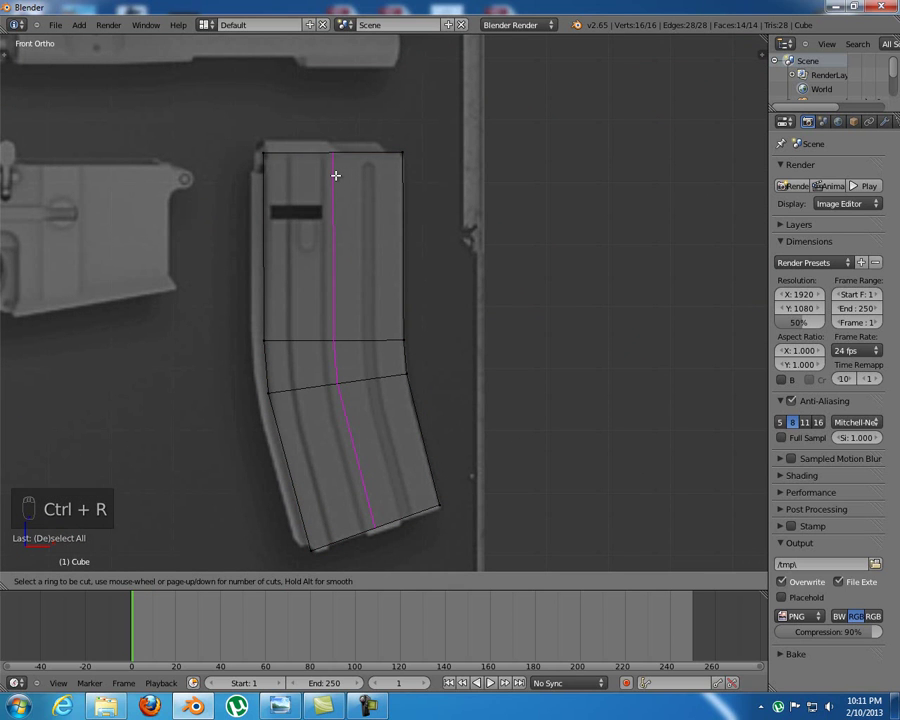
{"action": "scroll", "coordinate": [333, 174], "scroll_direction": "up", "scroll_amount": 2}
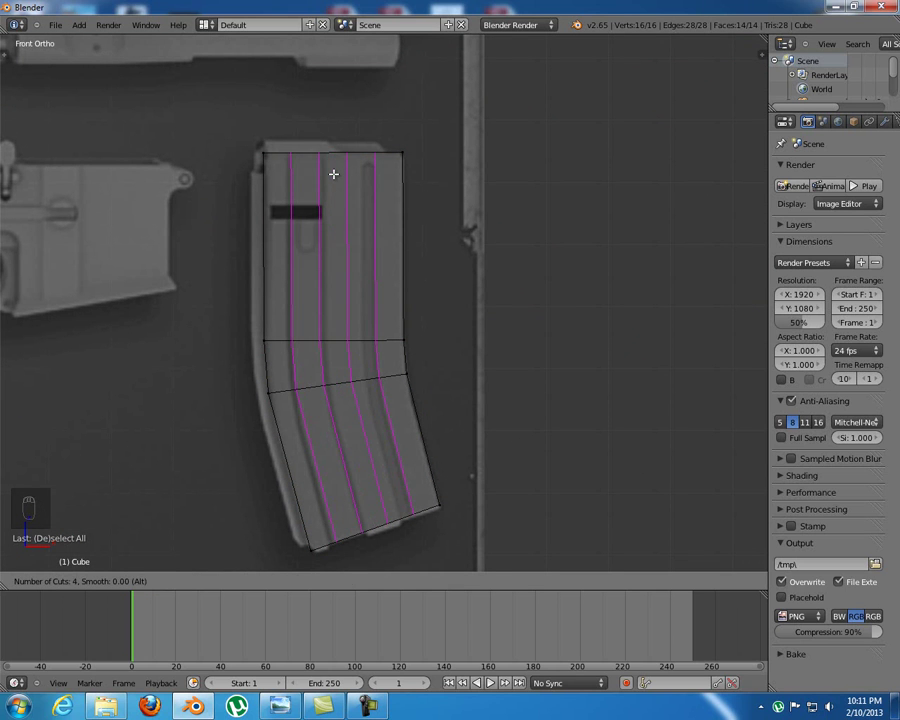
{"action": "left_click", "coordinate": [333, 174]}
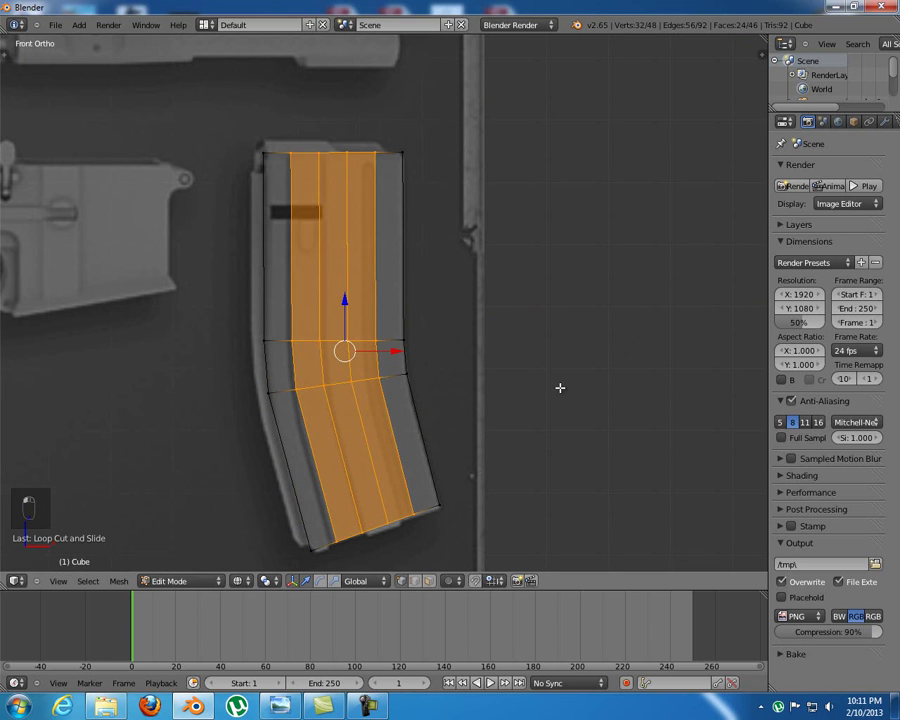
{"action": "key", "text": "s"}
{"action": "key", "text": "y"}
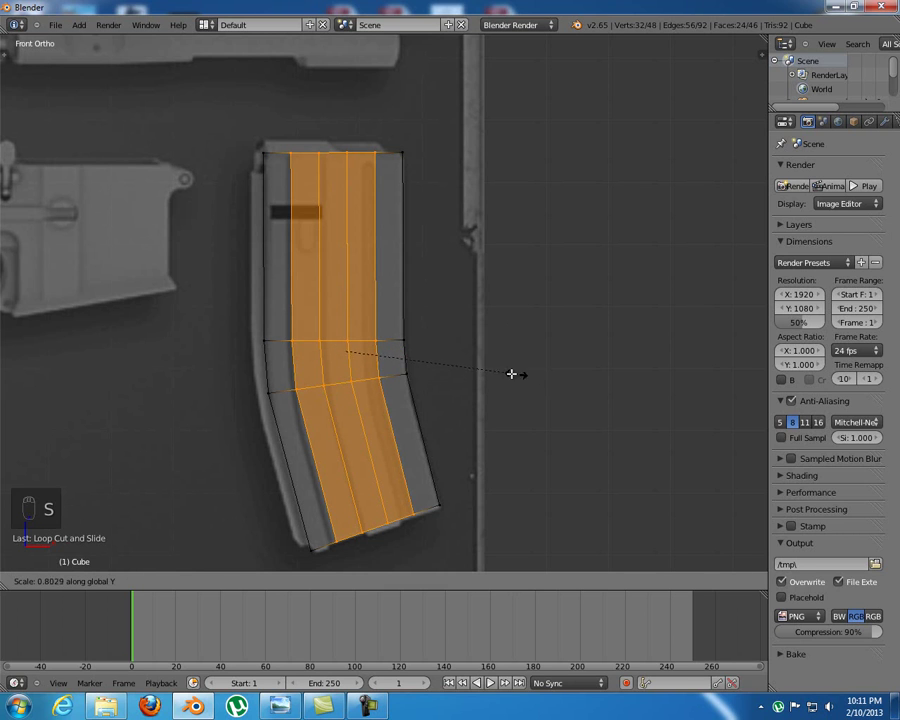
{"action": "left_click", "coordinate": [490, 377]}
{"action": "key", "text": "s"}
{"action": "key", "text": "x"}
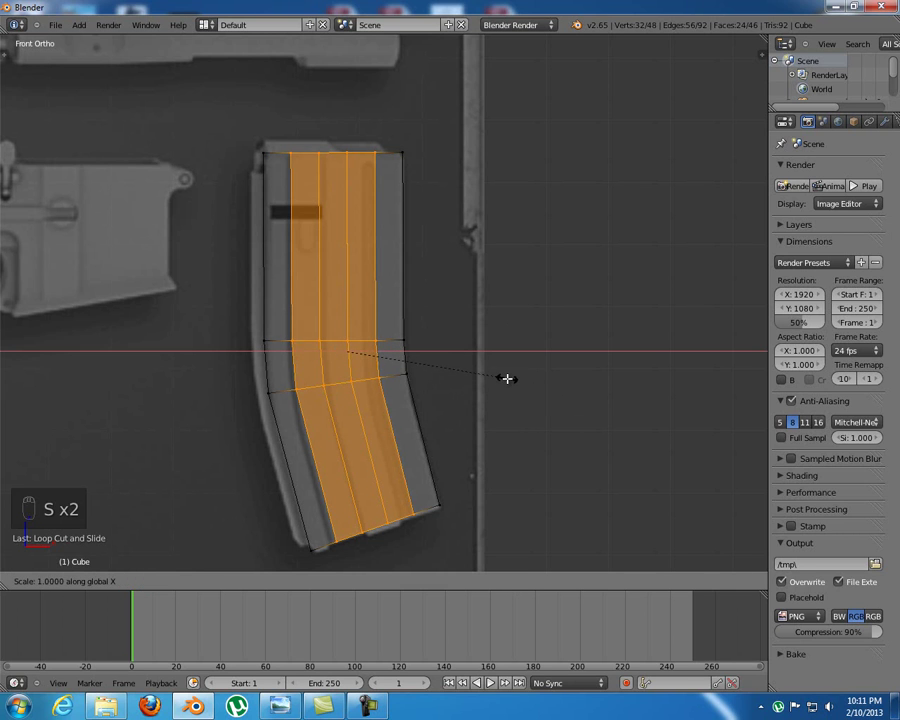
{"action": "left_click", "coordinate": [446, 362]}
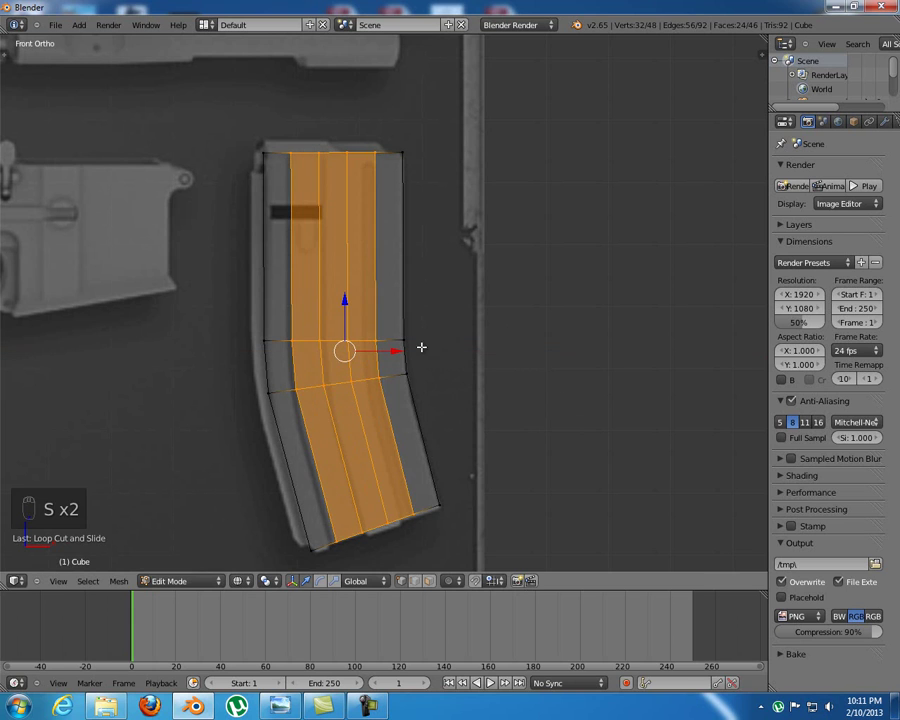
Edge-slide the magazine's second lengthwise loop by about -0.70 toward the first loop to frame a narrow rib strip
{"action": "right_click", "coordinate": [321, 268], "text": "alt"}
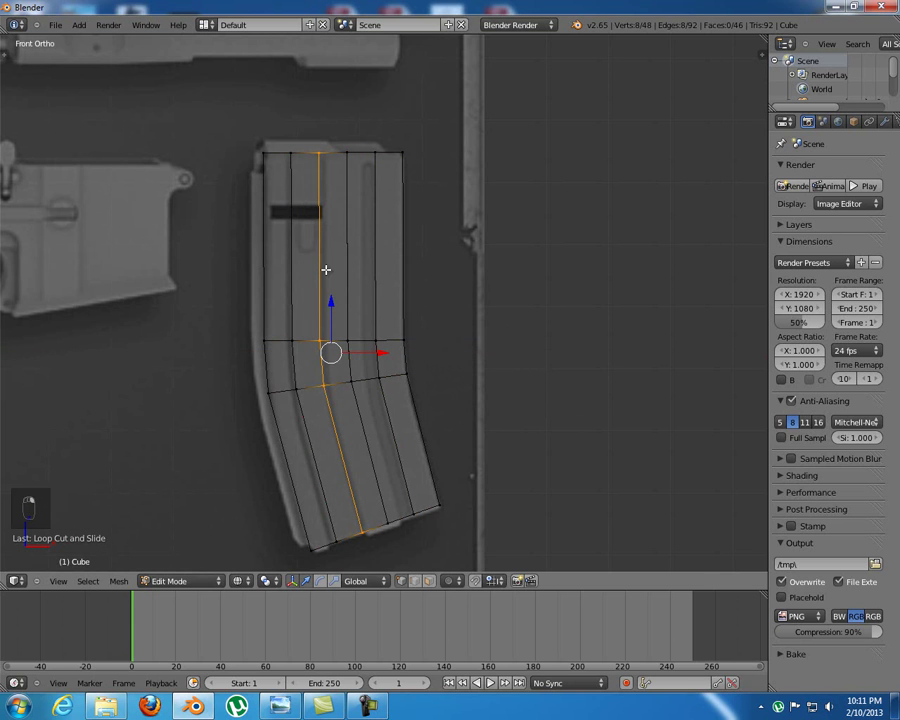
{"action": "key", "text": "ctrl+e"}
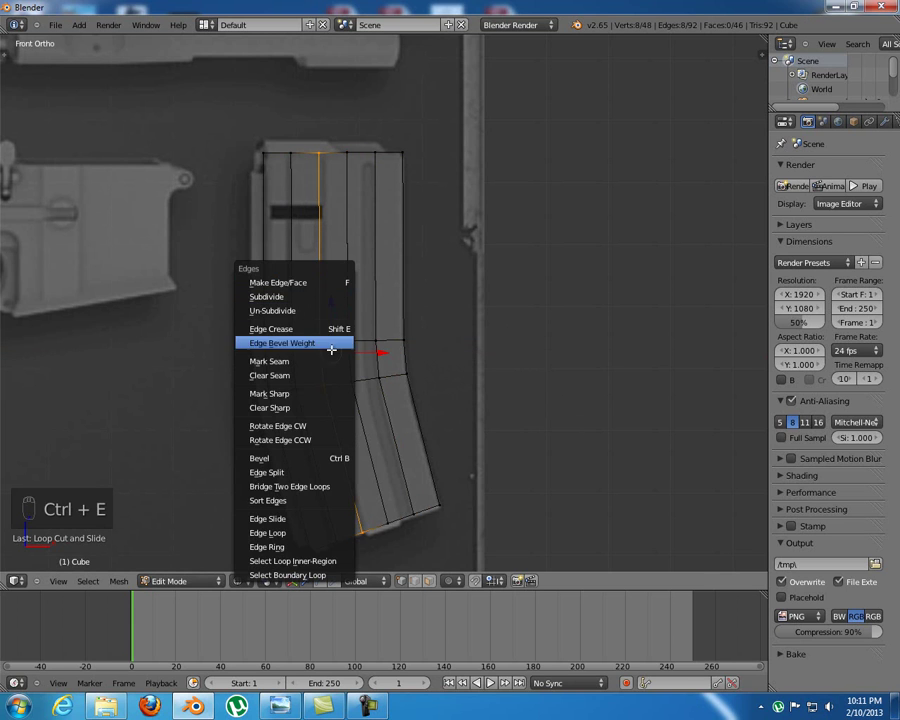
{"action": "left_click", "coordinate": [332, 518]}
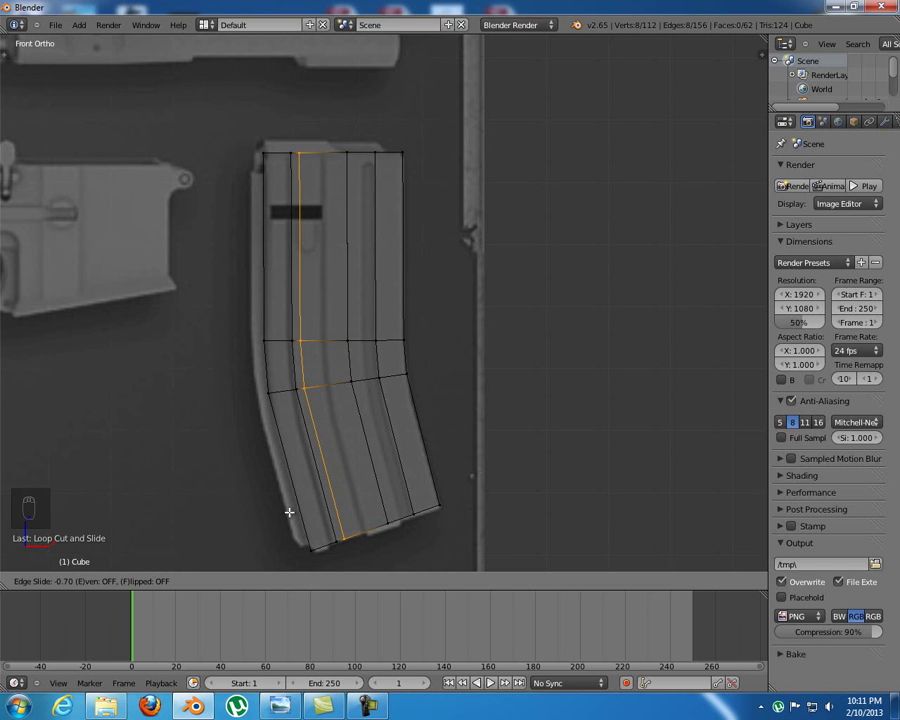
{"action": "left_click", "coordinate": [289, 512]}
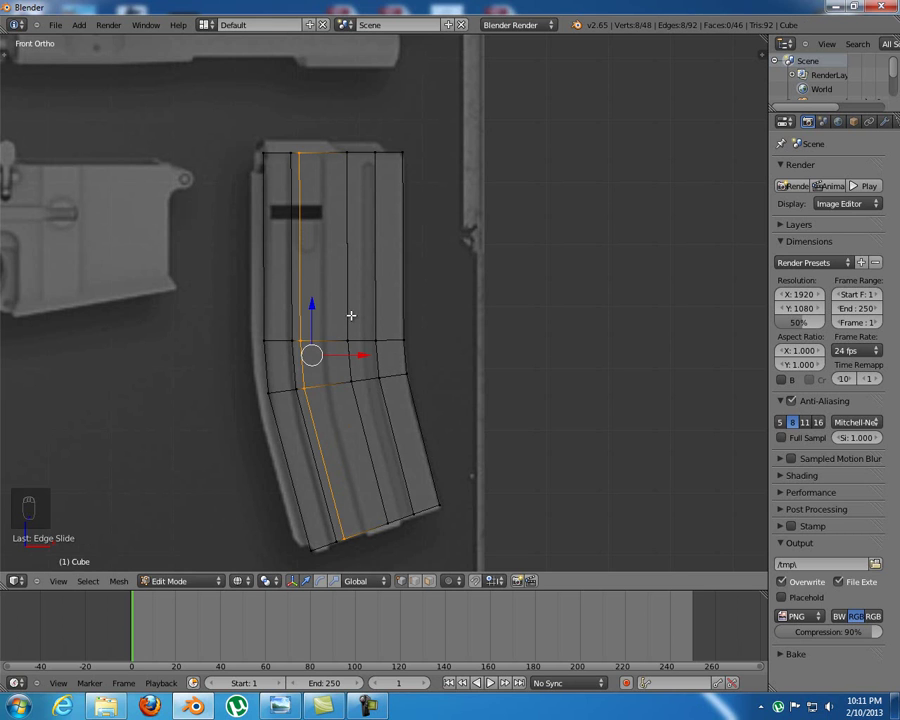
Edge-slide the third lengthwise loop by about 0.70 toward the fourth loop
{"action": "right_click", "coordinate": [348, 315], "text": "alt"}
{"action": "key", "text": "ctrl+e"}
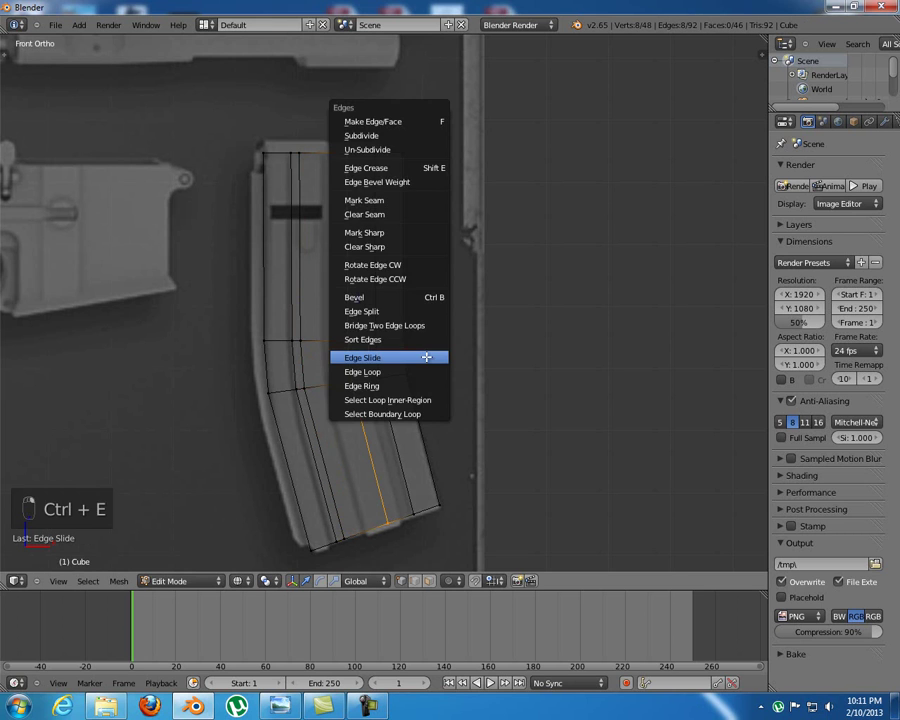
{"action": "left_click", "coordinate": [427, 355]}
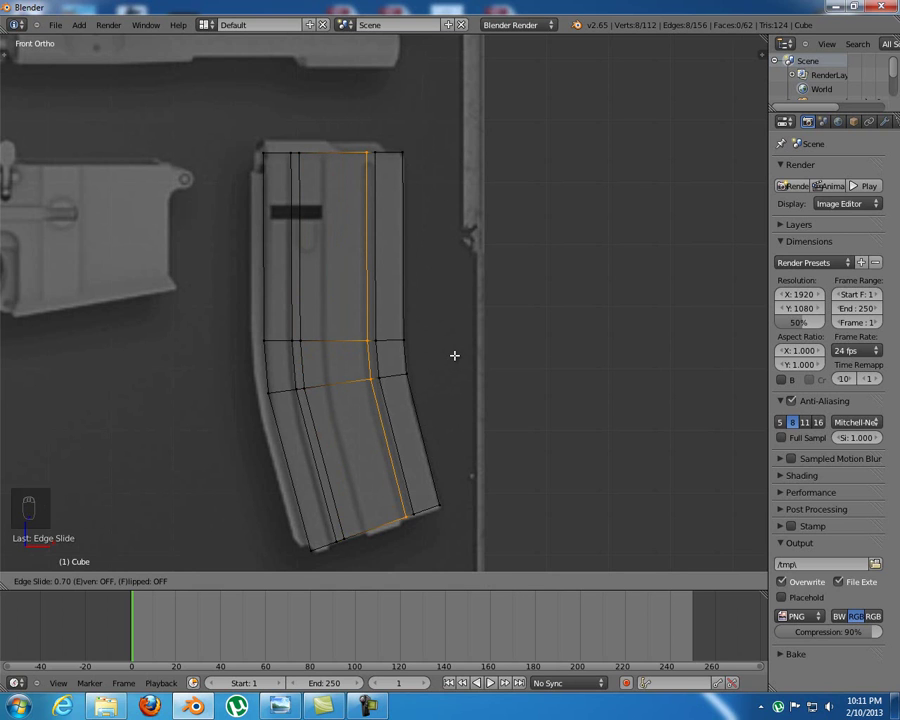
{"action": "left_click", "coordinate": [454, 355]}
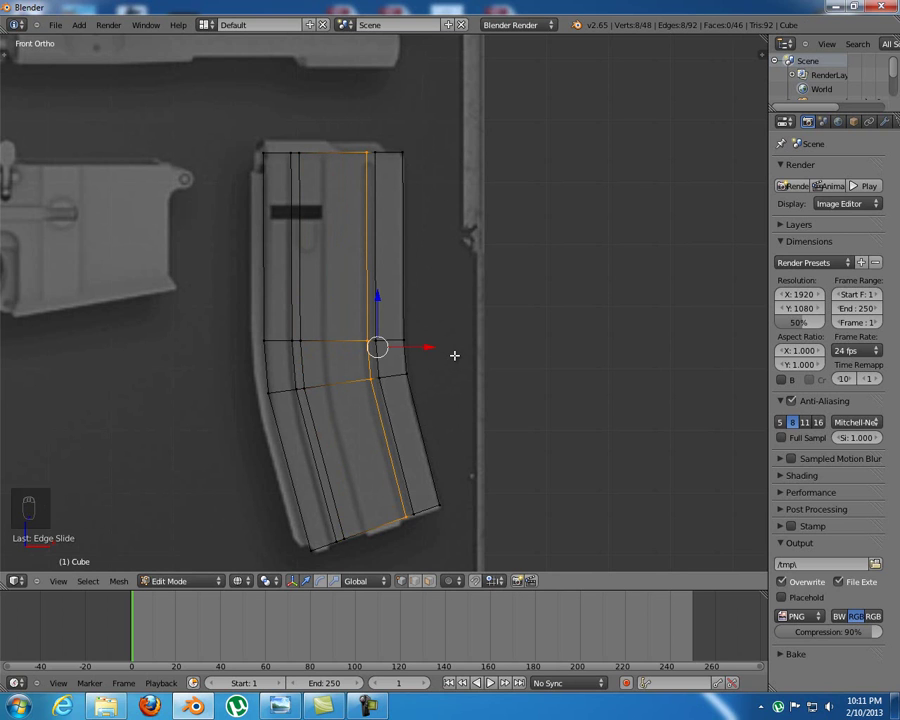
{"action": "right_click", "coordinate": [379, 346], "text": "alt"}
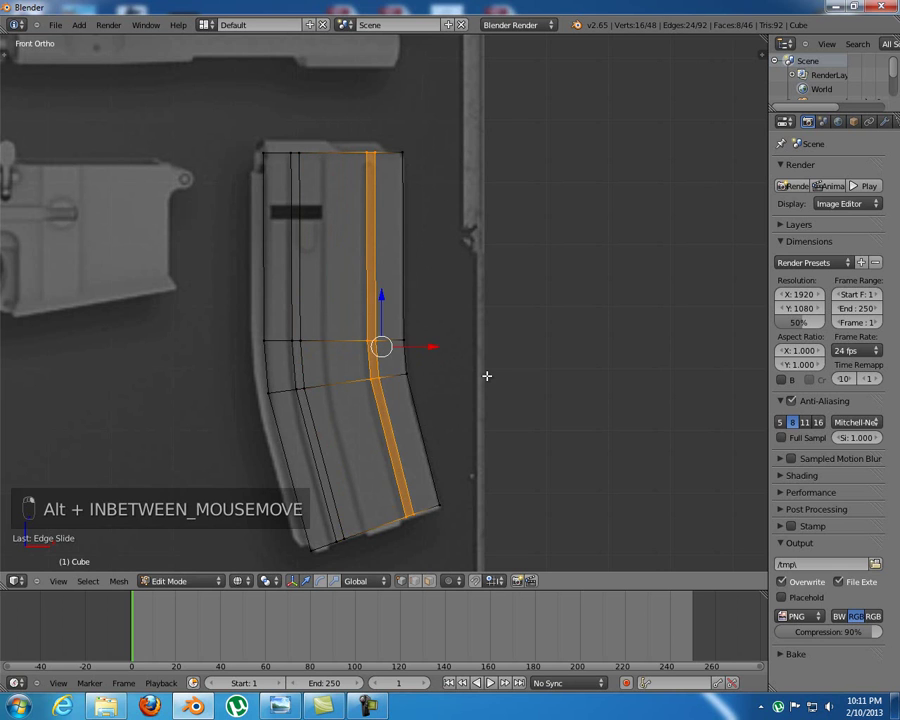
{"action": "key", "text": "ctrl+e"}
{"action": "key", "text": "Escape"}
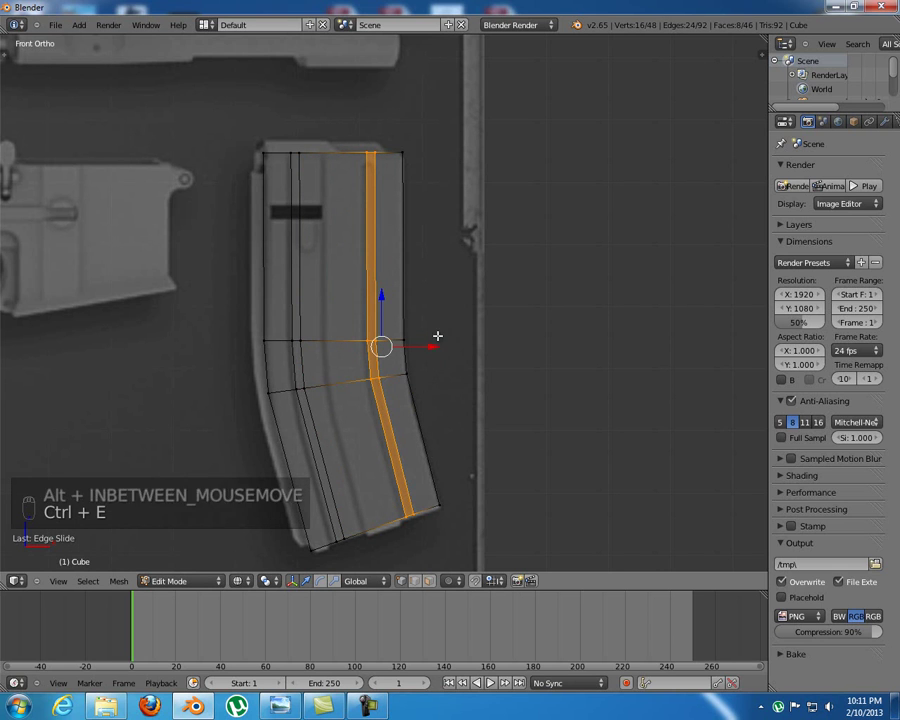
Select only the third lengthwise loop and edge-slide it back to the left edge of the middle groove in the reference
{"action": "right_click", "coordinate": [367, 343], "text": "alt"}
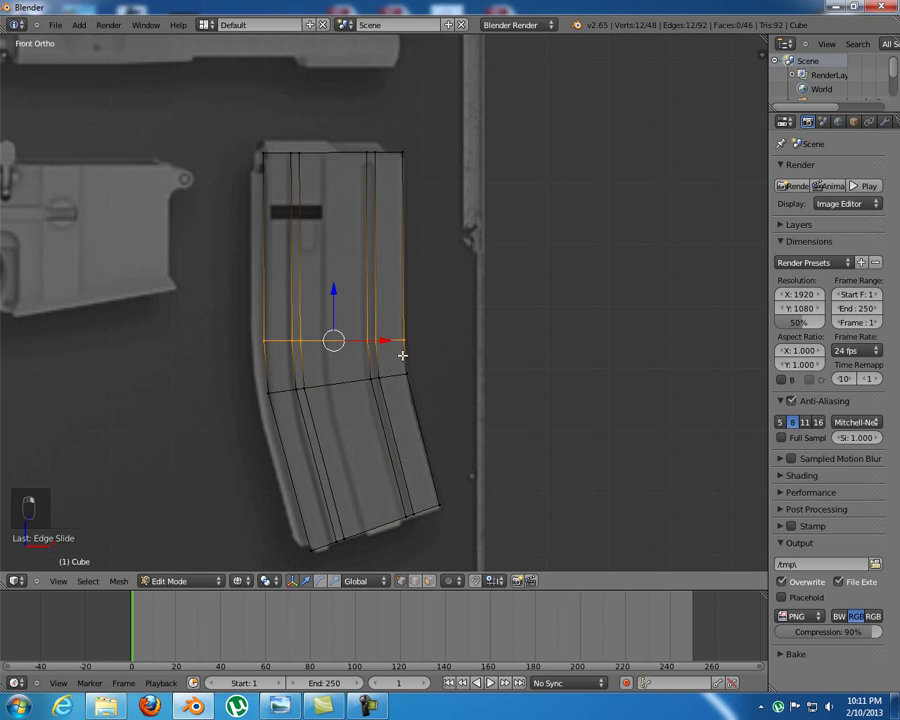
{"action": "right_click", "coordinate": [376, 357], "text": "alt"}
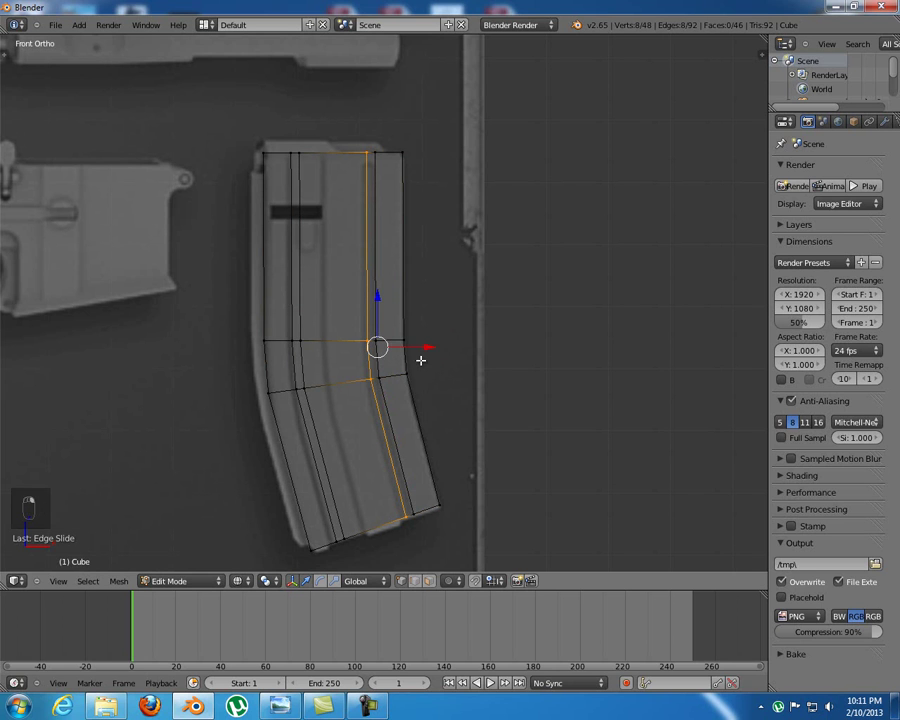
{"action": "key", "text": "ctrl+e"}
{"action": "left_click", "coordinate": [514, 384]}
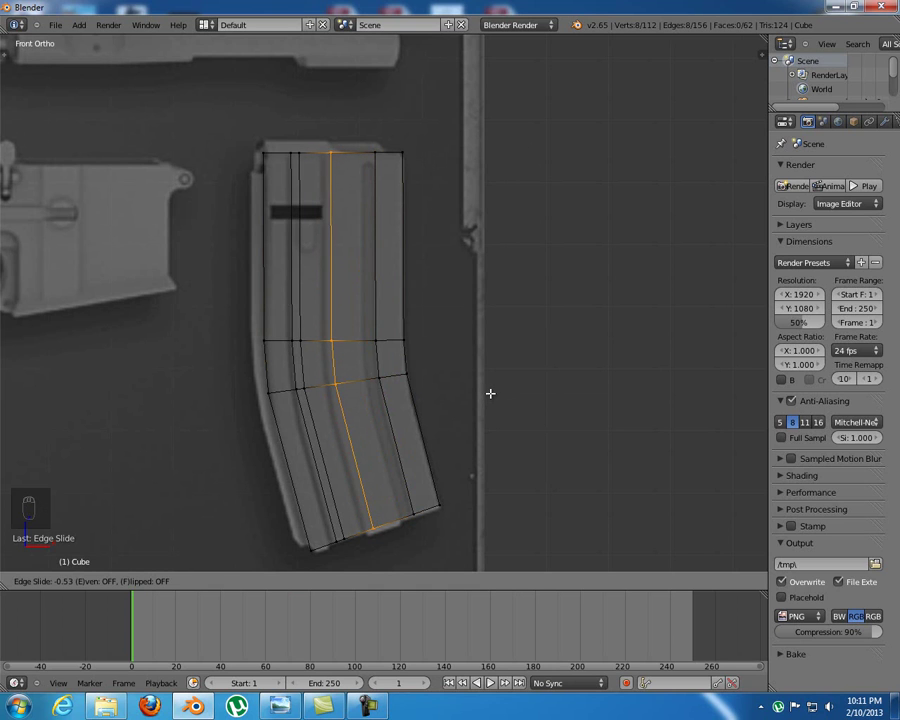
{"action": "left_click", "coordinate": [480, 392]}
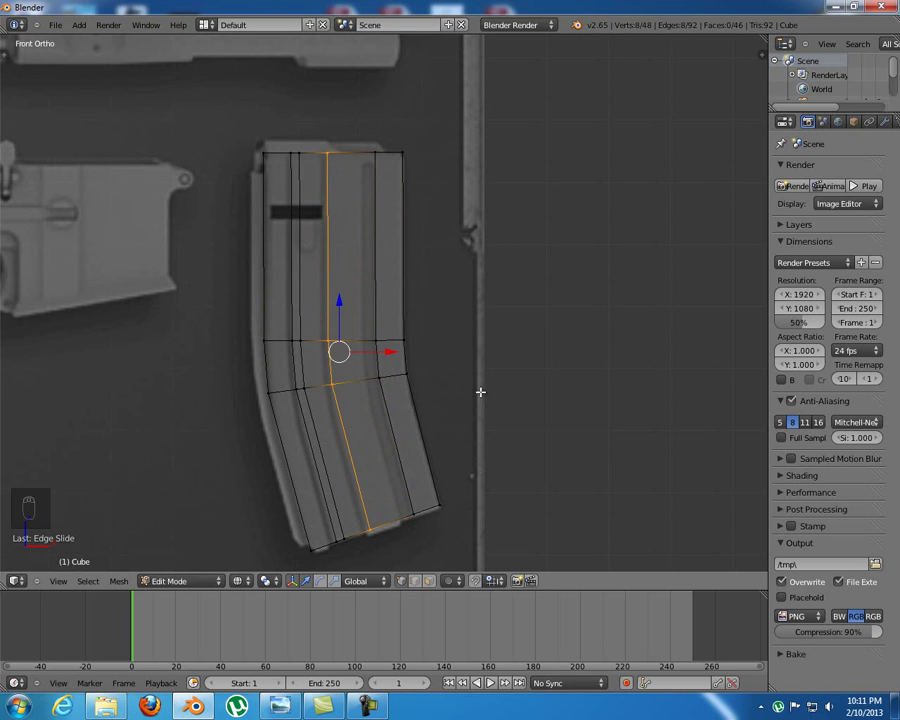
Edge-slide the fourth lengthwise loop by about -0.80 to close in on the third loop, and deselect everything
{"action": "right_click", "coordinate": [385, 371], "text": "alt"}
{"action": "key", "text": "ctrl+e"}
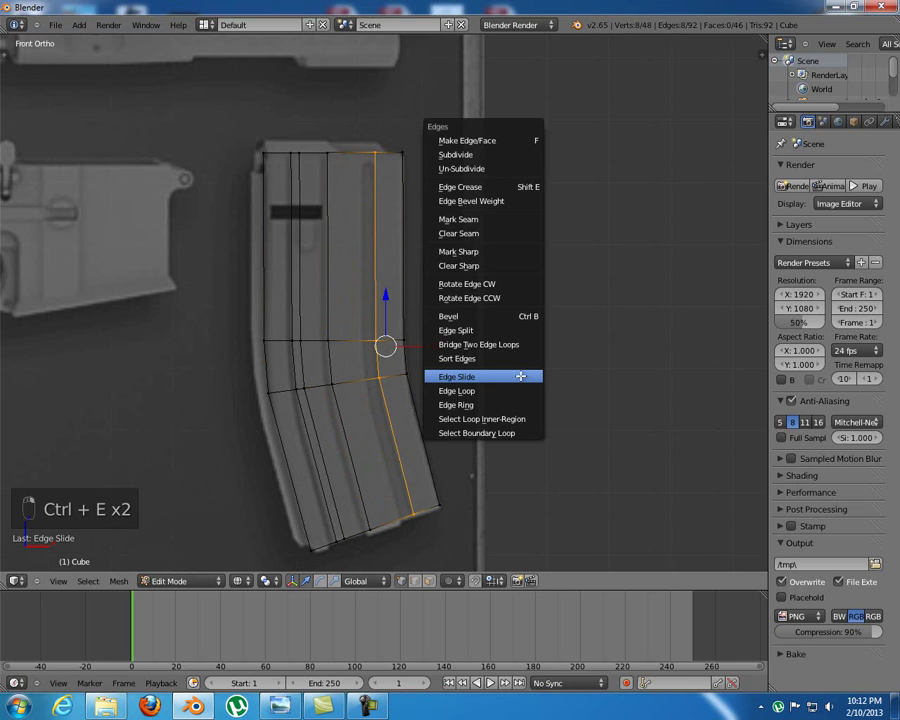
{"action": "left_click", "coordinate": [518, 374]}
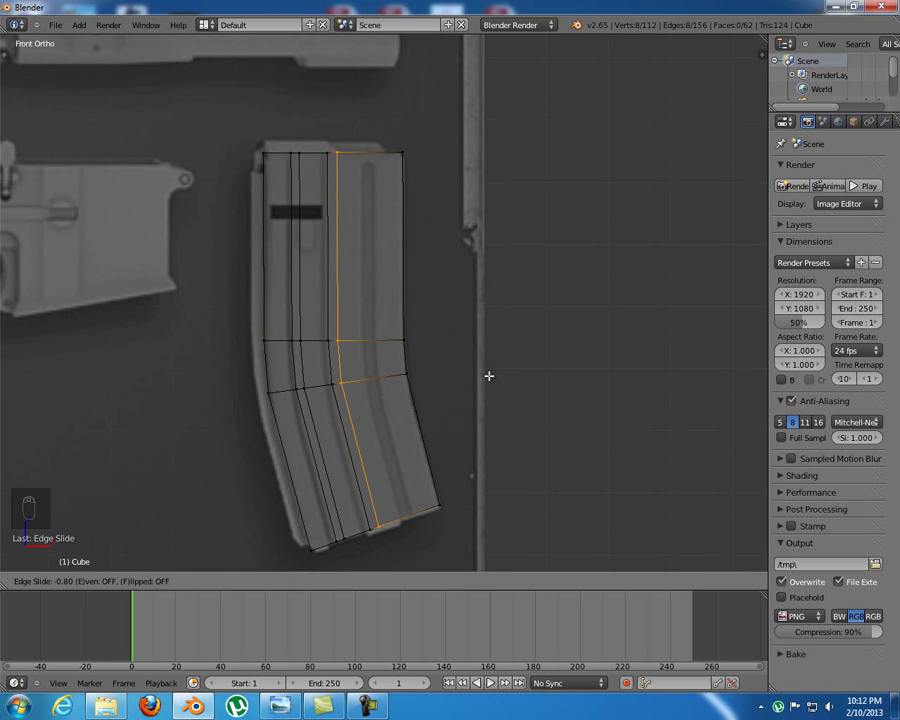
{"action": "left_click", "coordinate": [488, 375]}
{"action": "key", "text": "a"}
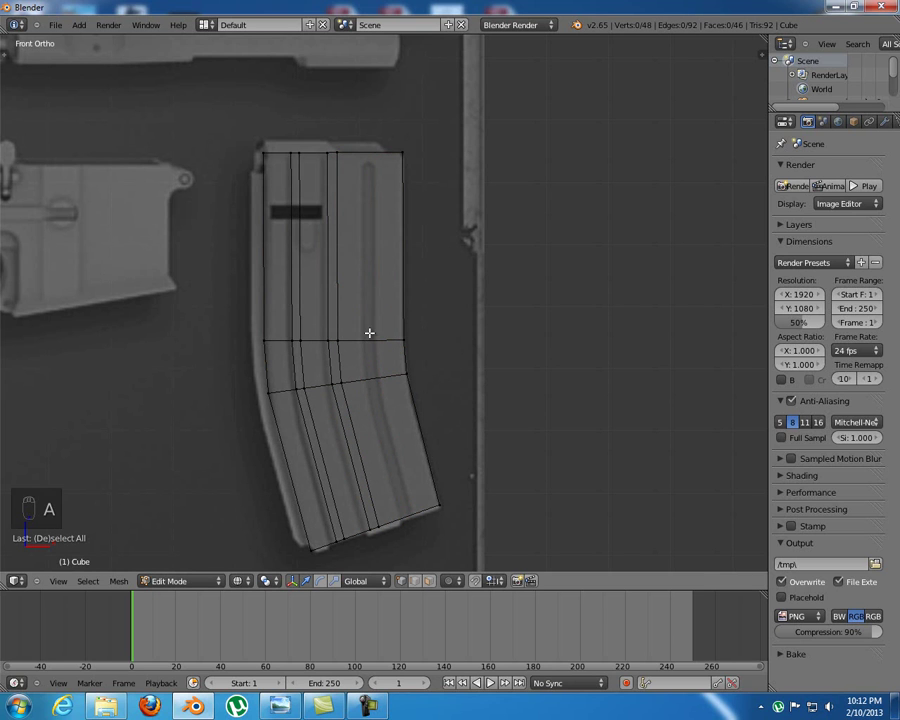
Add two lengthwise loop cuts along both edges of the right-hand groove, sliding the second one by about -0.40
{"action": "key", "text": "ctrl+r"}
{"action": "left_click", "coordinate": [362, 154]}
{"action": "left_click", "coordinate": [358, 154]}
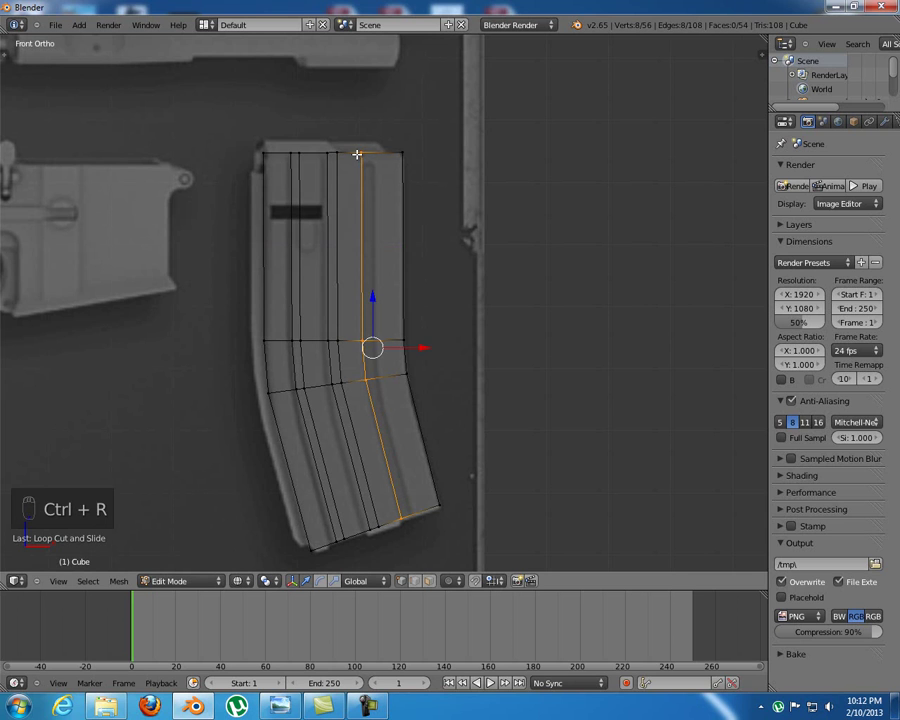
{"action": "key", "text": "ctrl+e"}
{"action": "key", "text": "ctrl+r"}
{"action": "left_click", "coordinate": [381, 162]}
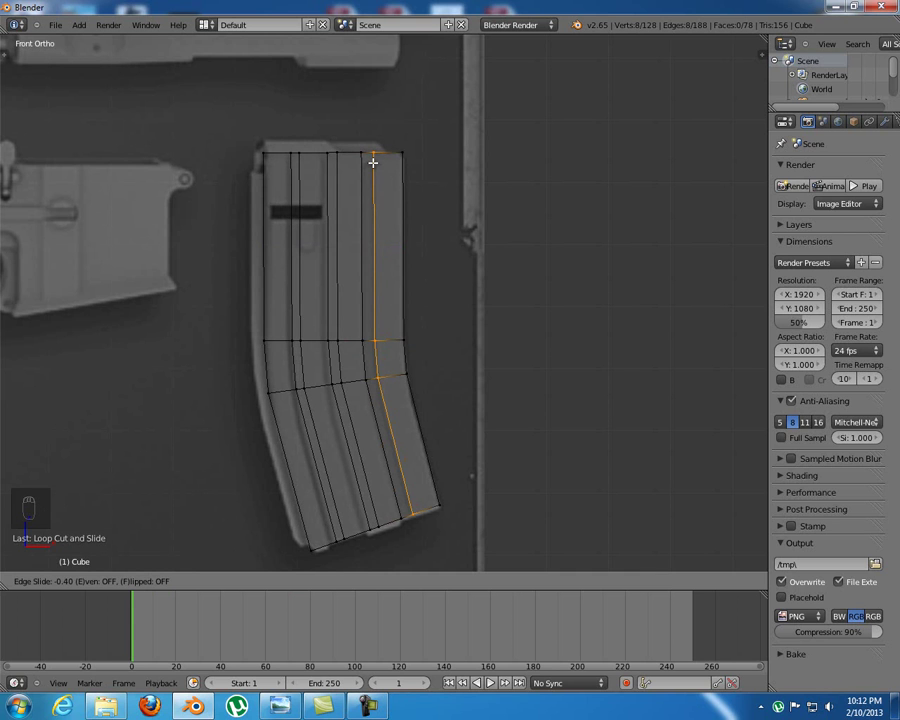
{"action": "left_click", "coordinate": [373, 162]}
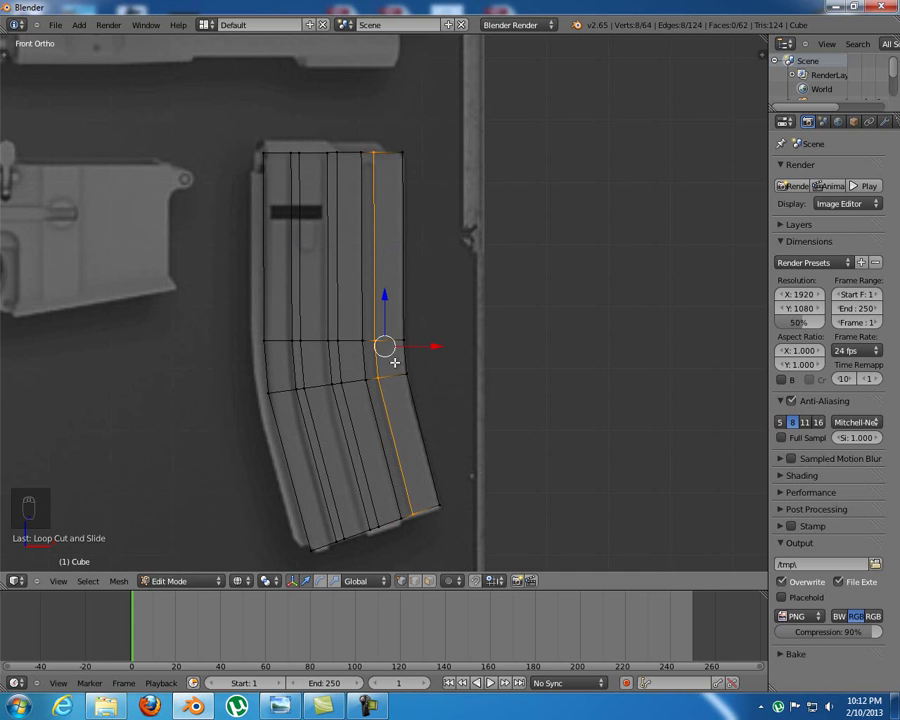
Box-select the magazine's upper end in the front view and delete its cap faces to leave that end open
{"action": "key", "text": "z"}
{"action": "mouse_move", "coordinate": [321, 287]}
{"action": "middle_mouse_down"}
{"action": "mouse_move", "coordinate": [326, 302]}
{"action": "mouse_move", "coordinate": [356, 304]}
{"action": "mouse_move", "coordinate": [327, 297]}
{"action": "middle_mouse_up"}
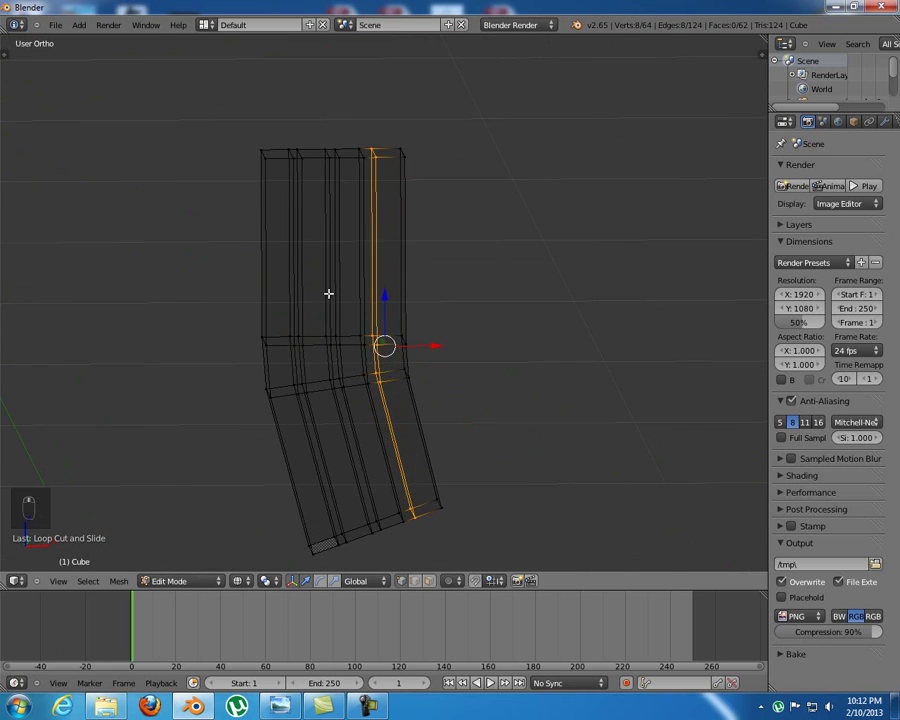
{"action": "key", "text": "KP_1"}
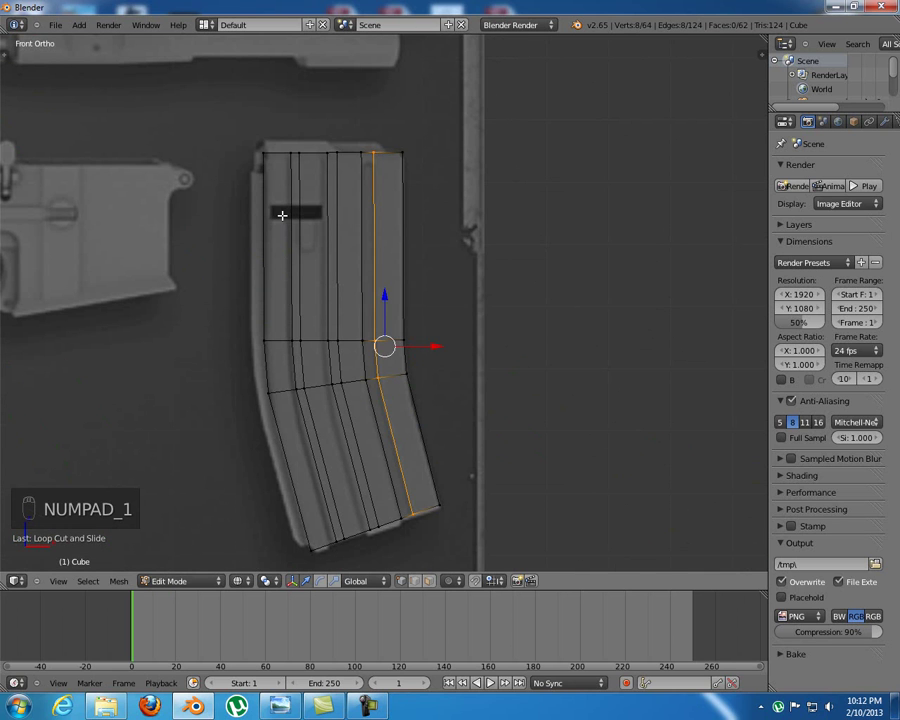
{"action": "key", "text": "a"}
{"action": "key", "text": "a"}
{"action": "key", "text": "b"}
{"action": "left_click_drag", "start_coordinate": [226, 128], "coordinate": [447, 202]}
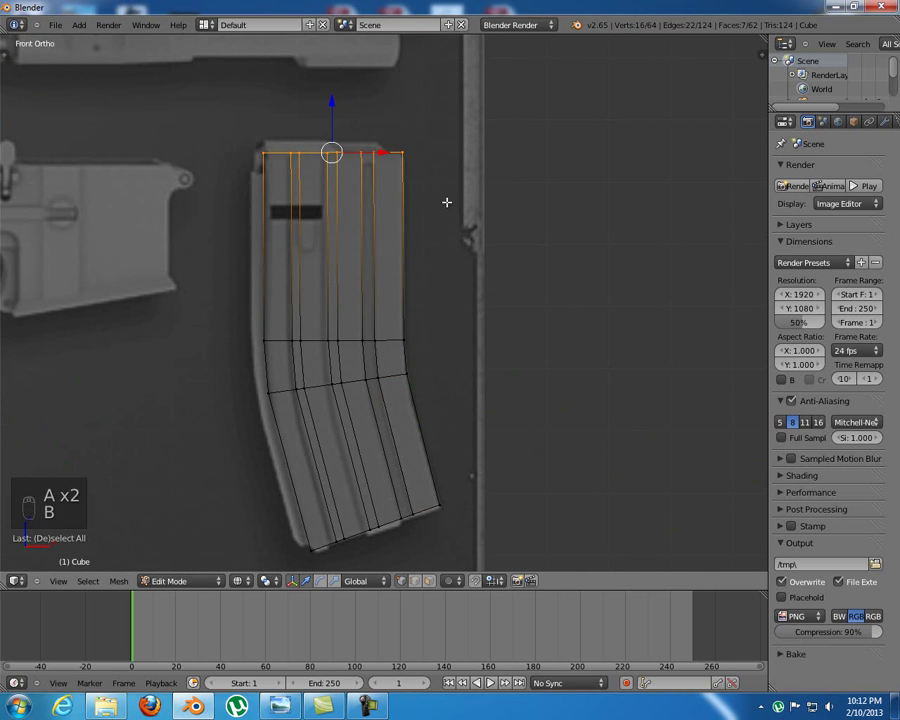
{"action": "middle_click_drag", "start_coordinate": [380, 197], "coordinate": [384, 231]}
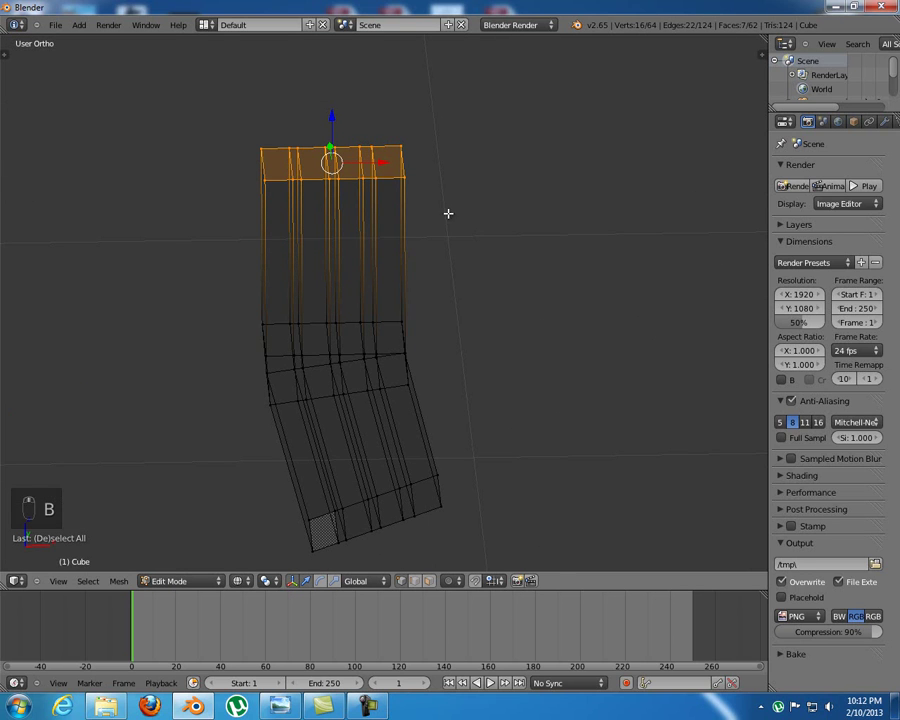
{"action": "key", "text": "z"}
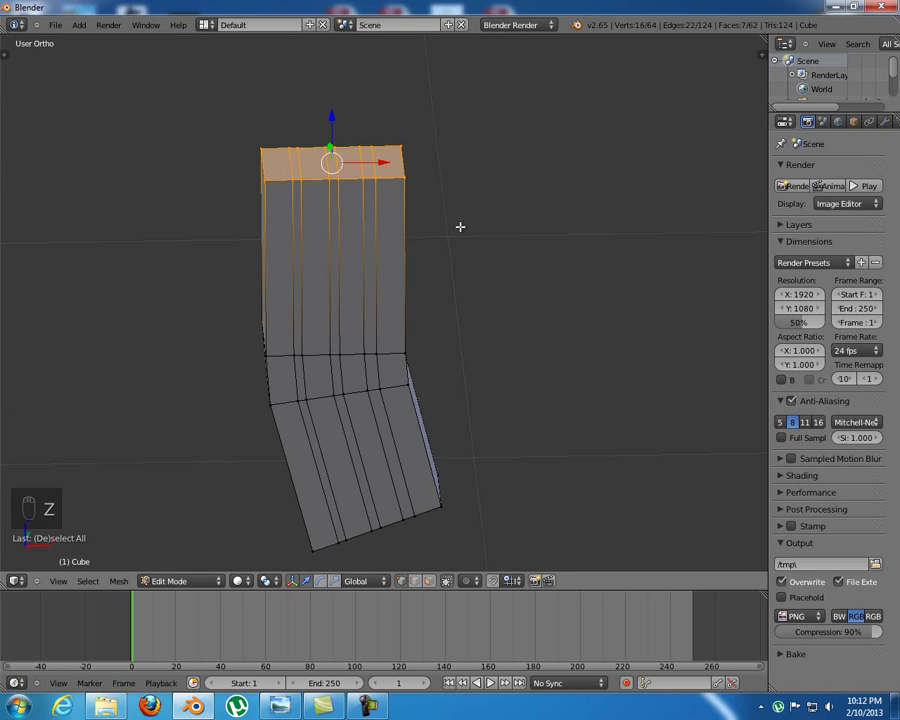
{"action": "key", "text": "x"}
{"action": "left_click", "coordinate": [460, 256]}
{"action": "middle_click_drag", "start_coordinate": [388, 160], "coordinate": [370, 248]}
In the wireframe front view, switch to face selection and select the face loops of all three narrow rib strips
{"action": "key", "text": "KP_1"}
{"action": "key", "text": "z"}
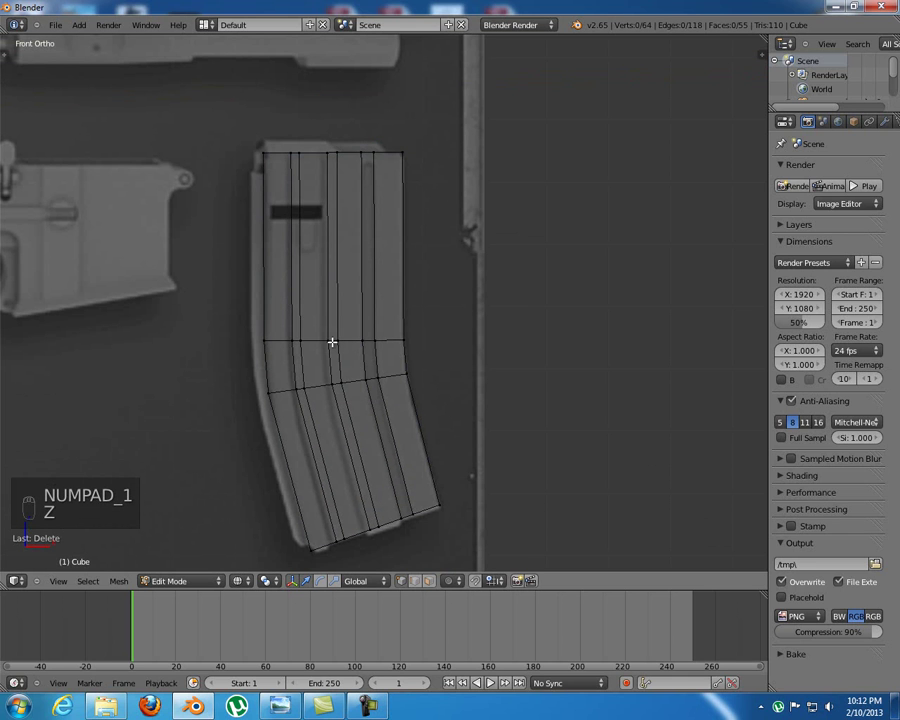
{"action": "key", "text": "ctrl+Tab"}
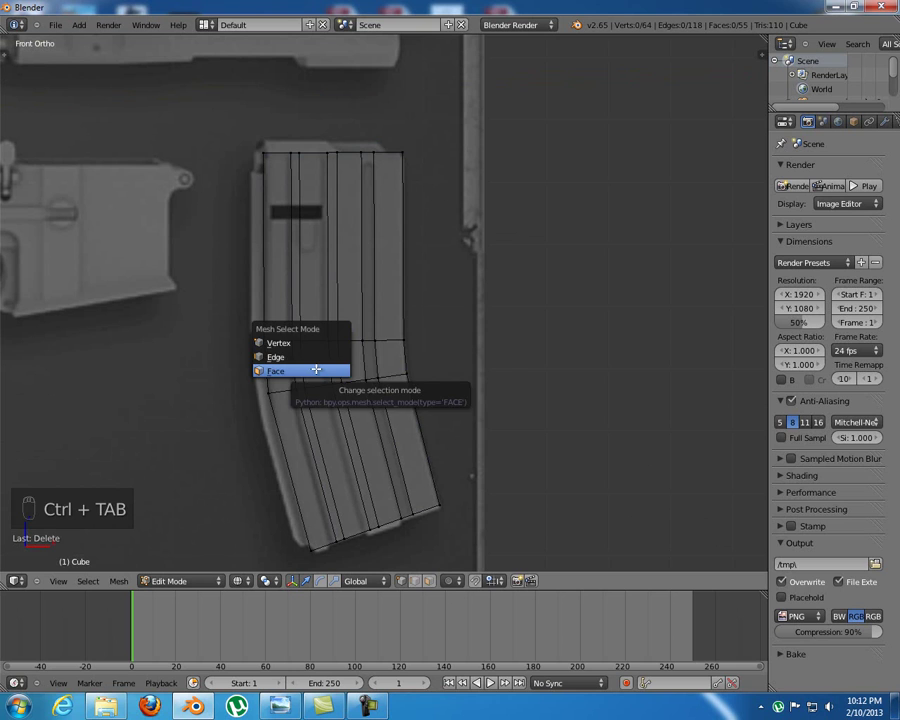
{"action": "left_click", "coordinate": [315, 369]}
{"action": "right_click", "coordinate": [296, 292]}
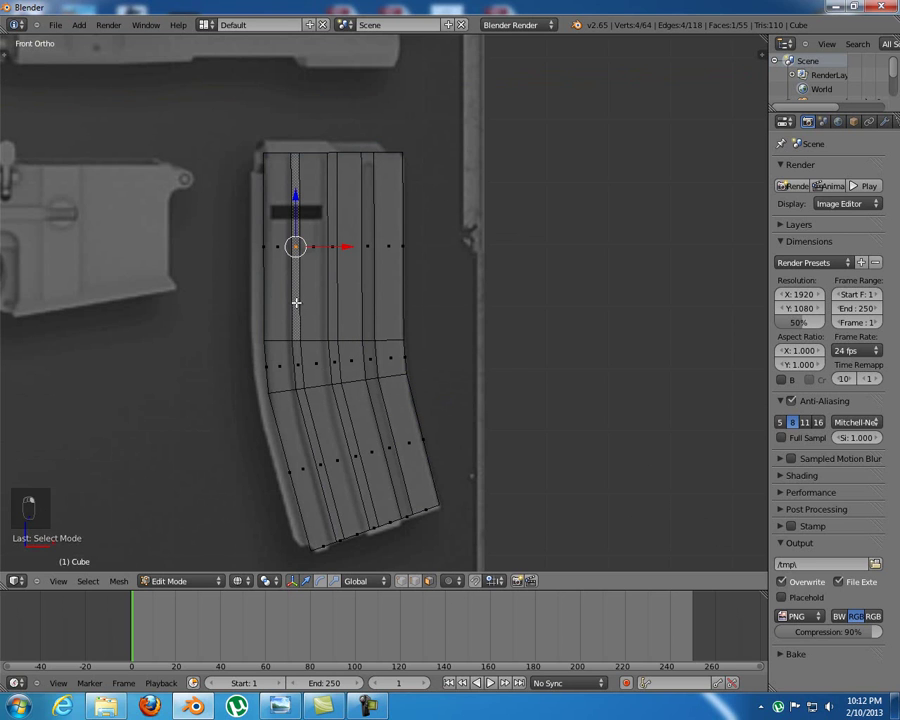
{"action": "right_click", "coordinate": [297, 338], "text": "alt"}
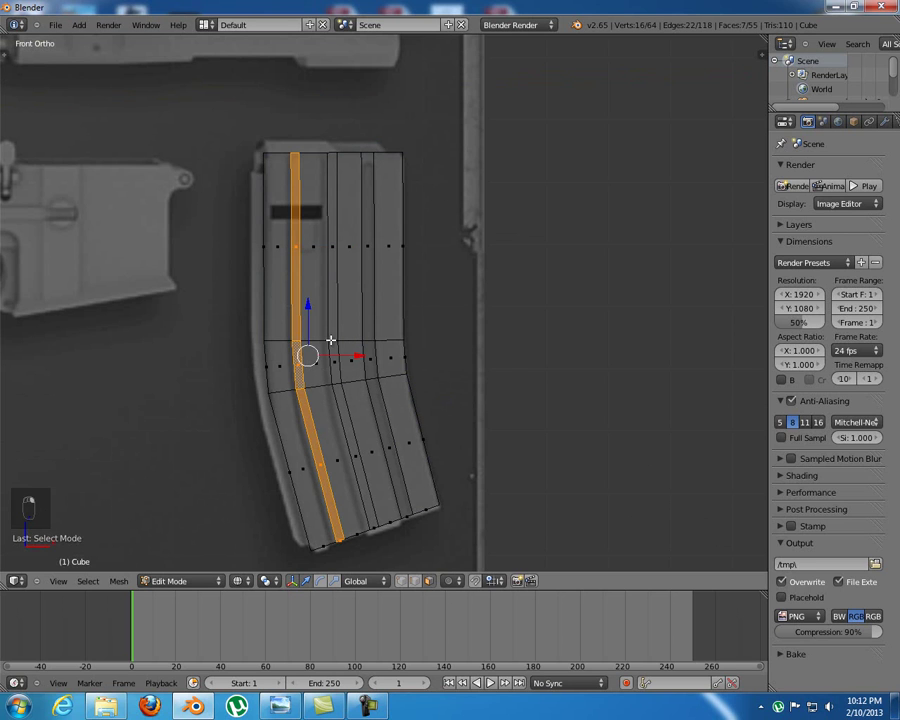
{"action": "right_click", "coordinate": [333, 342], "text": "alt+shift"}
{"action": "right_click", "coordinate": [372, 295], "text": "alt+shift"}
{"action": "middle_click_drag", "start_coordinate": [375, 279], "coordinate": [279, 311]}
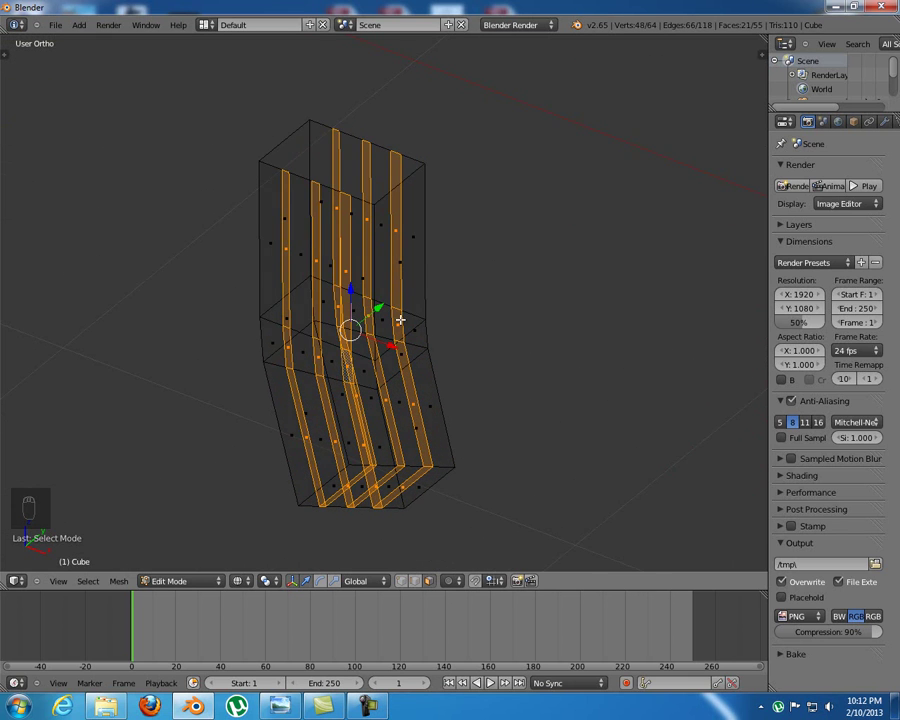
In the right view, extrude the selected faces of the three rib strips in place
{"action": "key", "text": "KP_3"}
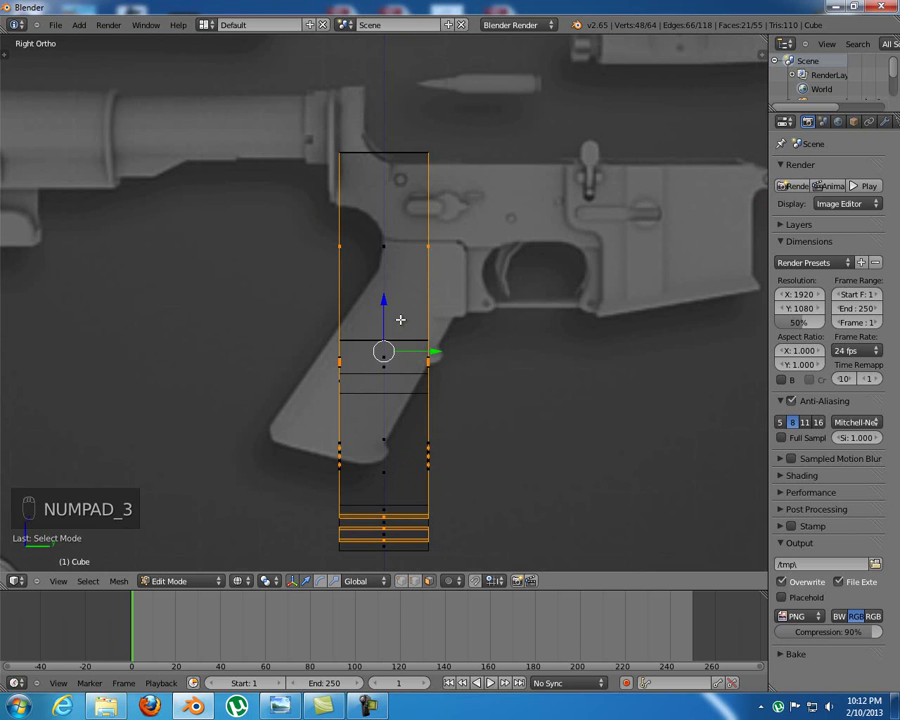
{"action": "key", "text": "z"}
{"action": "key", "text": "z"}
{"action": "middle_click_drag", "start_coordinate": [440, 454], "coordinate": [422, 396], "text": "shift"}
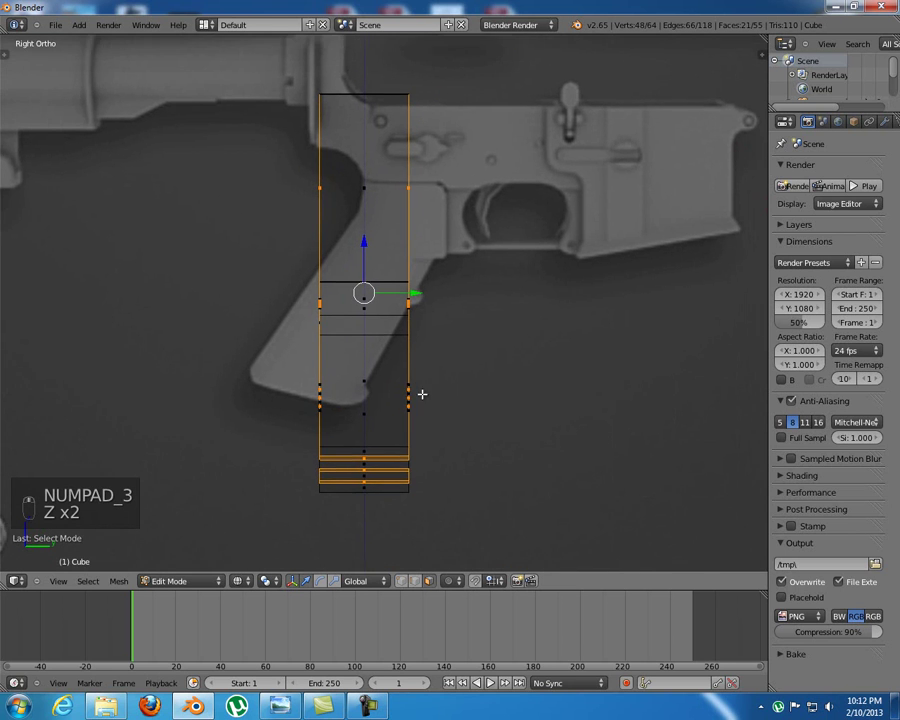
{"action": "scroll", "coordinate": [440, 382], "scroll_direction": "up", "scroll_amount": 1}
{"action": "middle_click_drag", "start_coordinate": [441, 350], "coordinate": [449, 365], "text": "shift"}
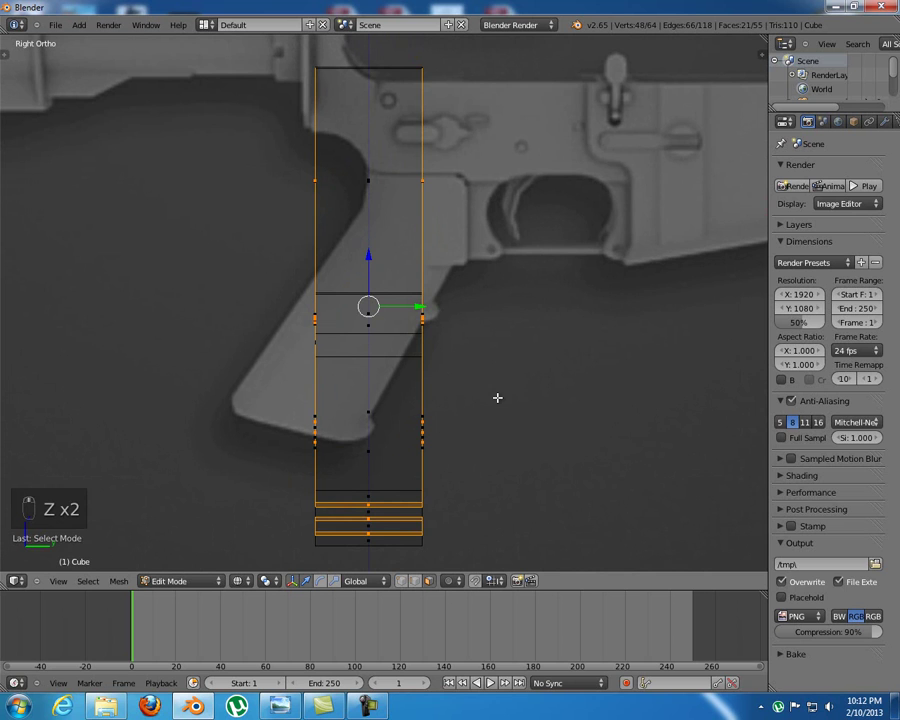
{"action": "key", "text": "e"}
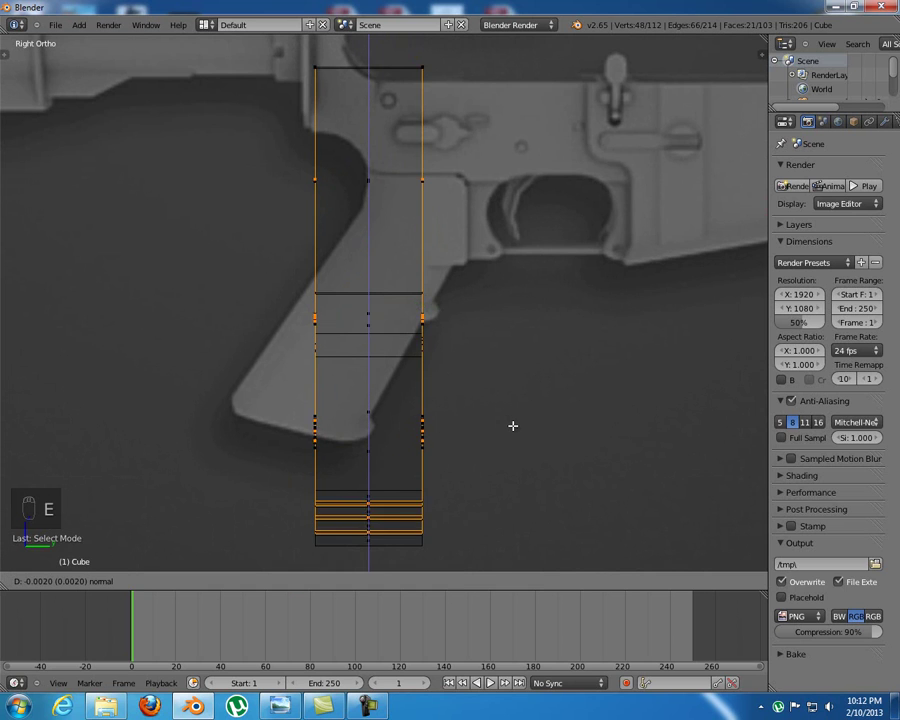
{"action": "left_click", "coordinate": [512, 425]}
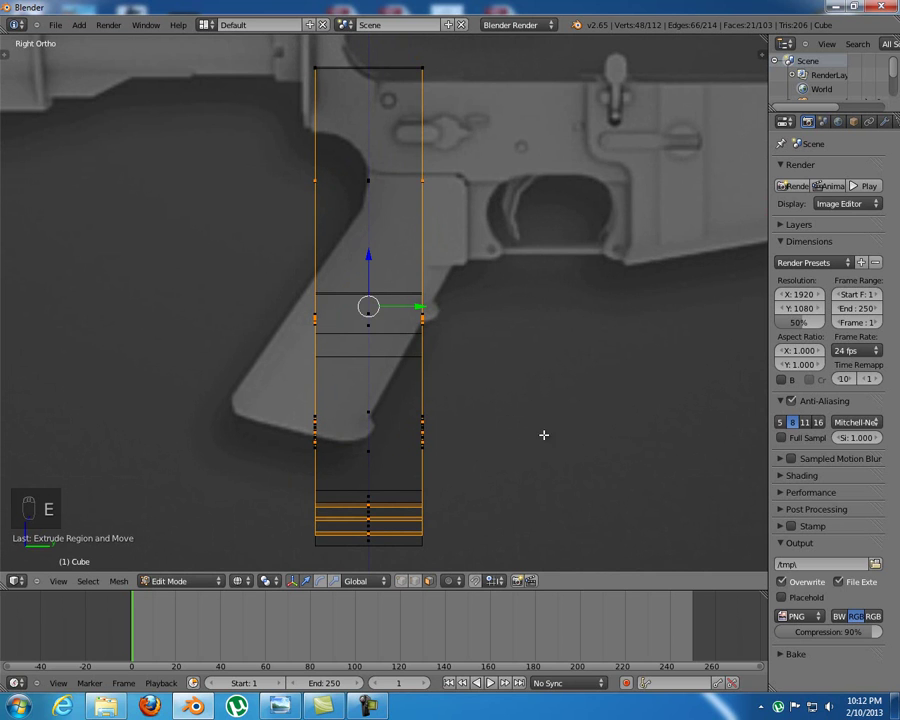
Scale the extruded strips to about 0.857 along Y to sink them into the magazine's sides as grooves
{"action": "key", "text": "s"}
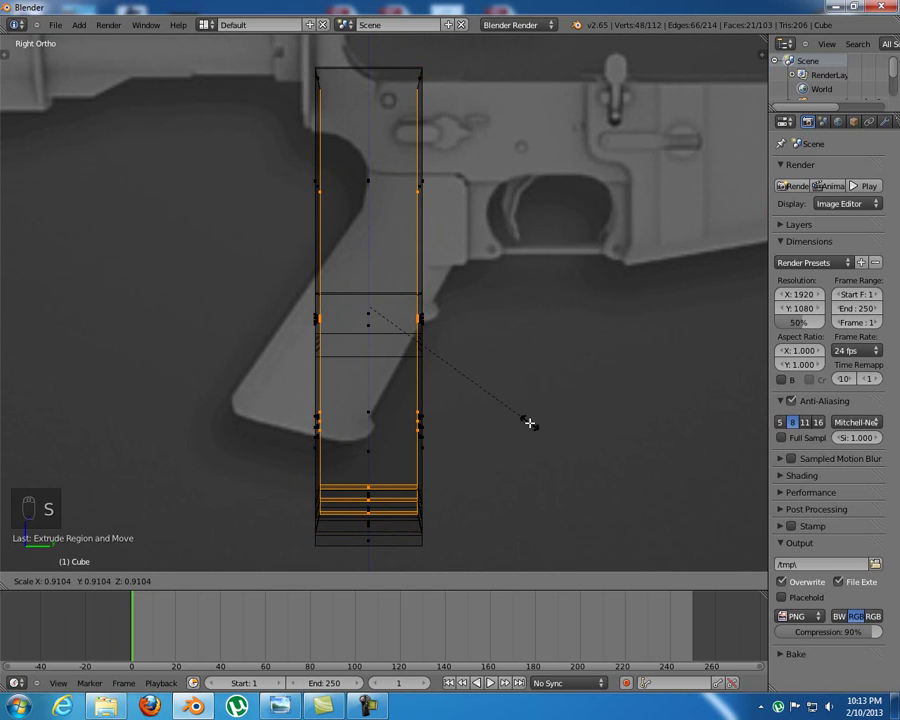
{"action": "left_click", "coordinate": [528, 420]}
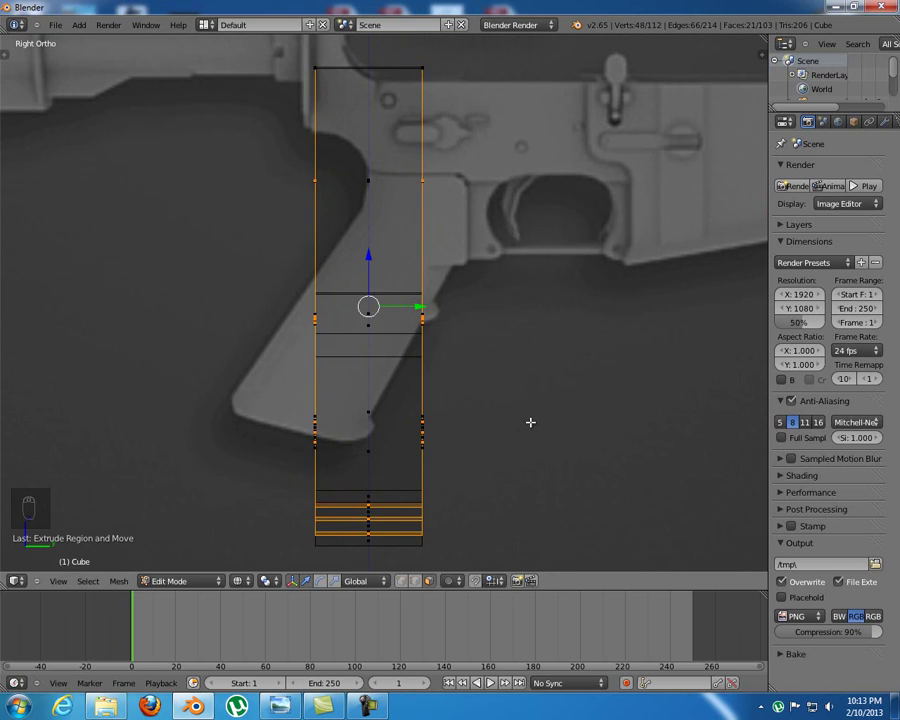
{"action": "middle_click_drag", "start_coordinate": [528, 420], "coordinate": [502, 388], "text": "shift"}
{"action": "key", "text": "s"}
{"action": "key", "text": "y"}
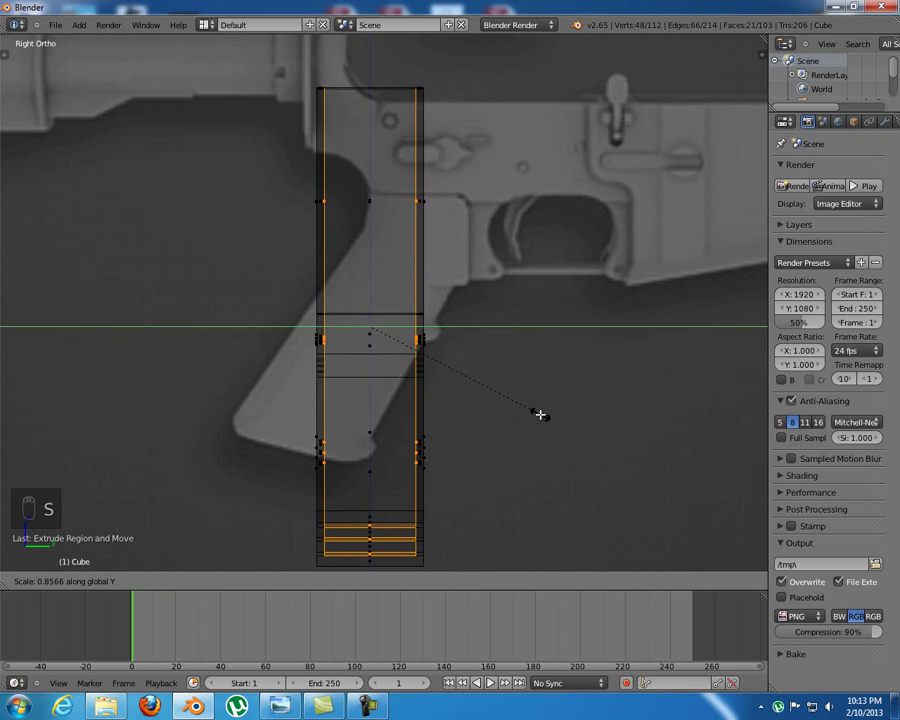
{"action": "left_click", "coordinate": [539, 414]}
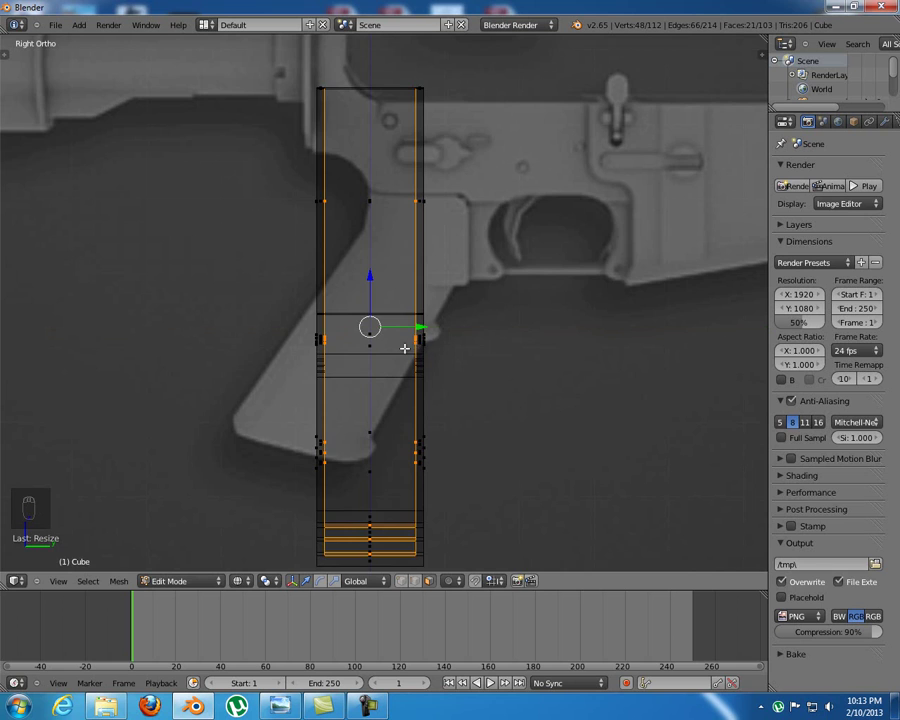
{"action": "key", "text": "z"}
{"action": "mouse_move", "coordinate": [407, 346]}
{"action": "middle_mouse_down"}
{"action": "mouse_move", "coordinate": [504, 378]}
{"action": "mouse_move", "coordinate": [443, 421]}
{"action": "mouse_move", "coordinate": [412, 406]}
{"action": "mouse_move", "coordinate": [514, 378]}
{"action": "mouse_move", "coordinate": [492, 410]}
{"action": "mouse_move", "coordinate": [510, 395]}
{"action": "middle_mouse_up"}
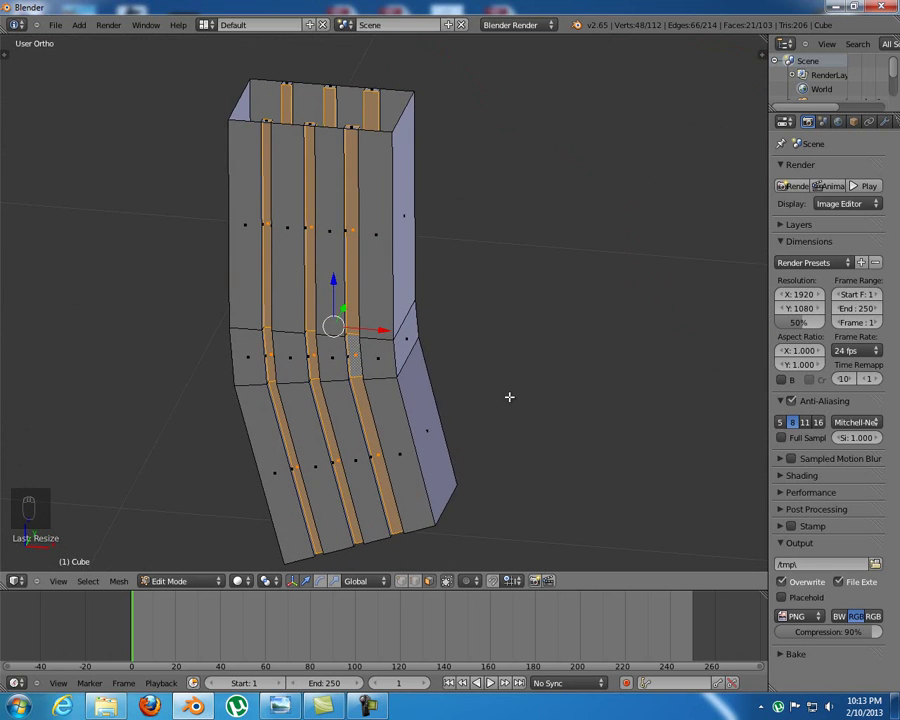
Check the rifle photo in Windows Photo Viewer, and back in Blender delete the six small faces capping the grooves at the magazine's open upper end
{"action": "left_click", "coordinate": [280, 707]}
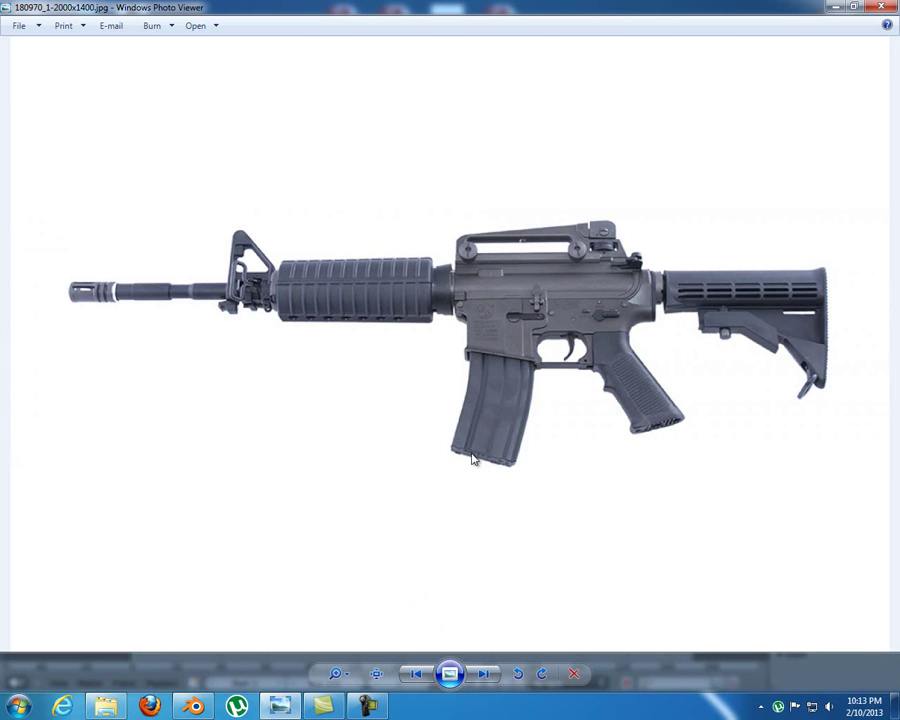
{"action": "left_click", "coordinate": [280, 706]}
{"action": "middle_click_drag", "start_coordinate": [437, 385], "coordinate": [327, 259]}
{"action": "scroll", "coordinate": [327, 259], "scroll_direction": "up", "scroll_amount": 4}
{"action": "middle_click_drag", "start_coordinate": [282, 102], "coordinate": [289, 322], "text": "shift"}
{"action": "right_click", "coordinate": [279, 347]}
{"action": "right_click", "coordinate": [185, 343], "text": "shift"}
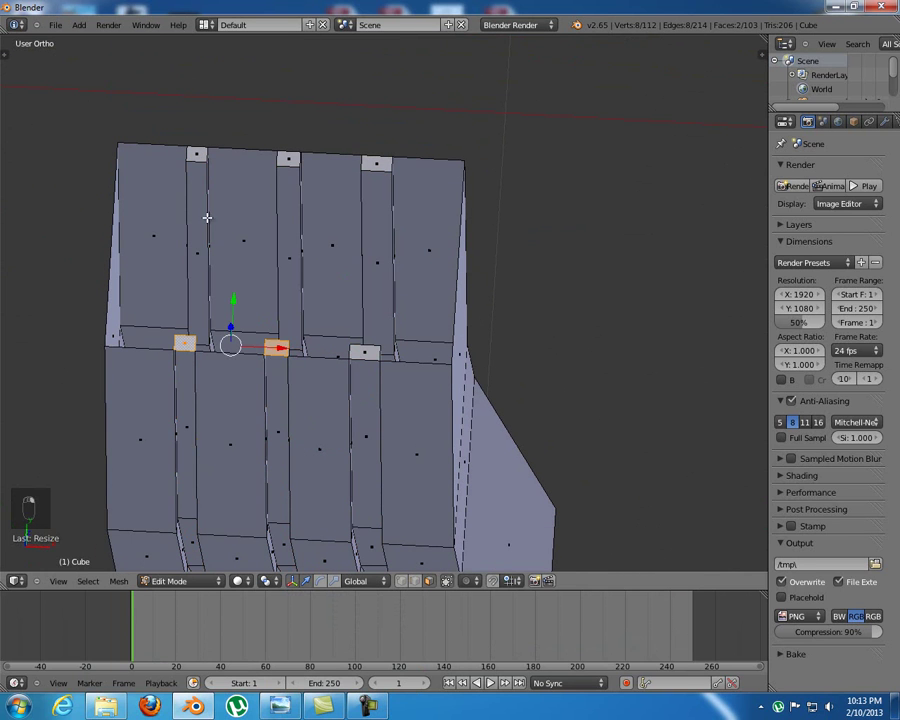
{"action": "right_click", "coordinate": [198, 155], "text": "shift"}
{"action": "right_click", "coordinate": [288, 158], "text": "shift"}
{"action": "right_click", "coordinate": [376, 162], "text": "shift"}
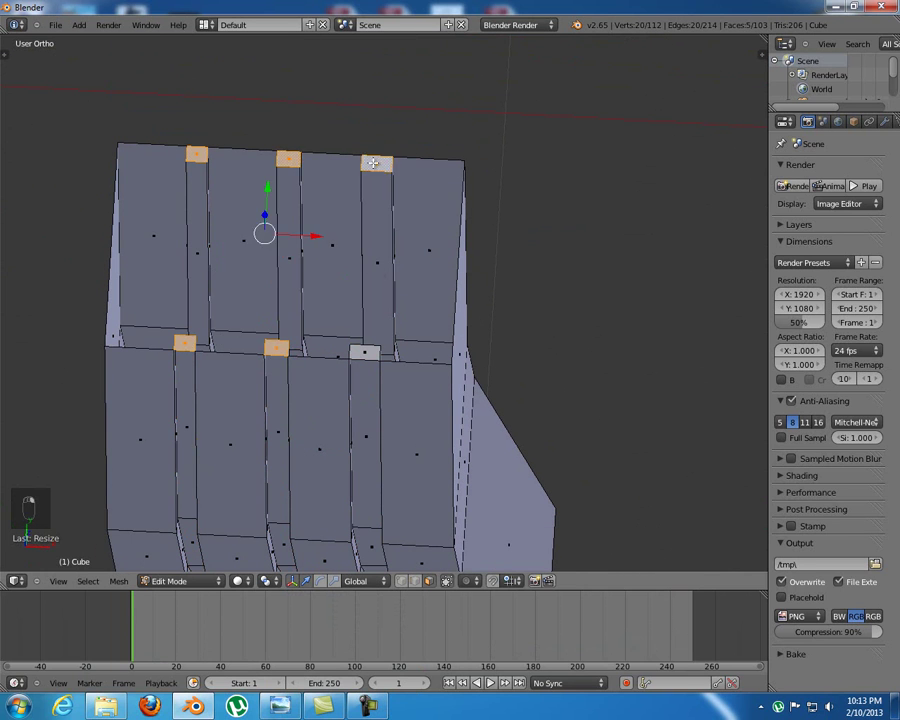
{"action": "right_click", "coordinate": [368, 353], "text": "shift"}
{"action": "key", "text": "x"}
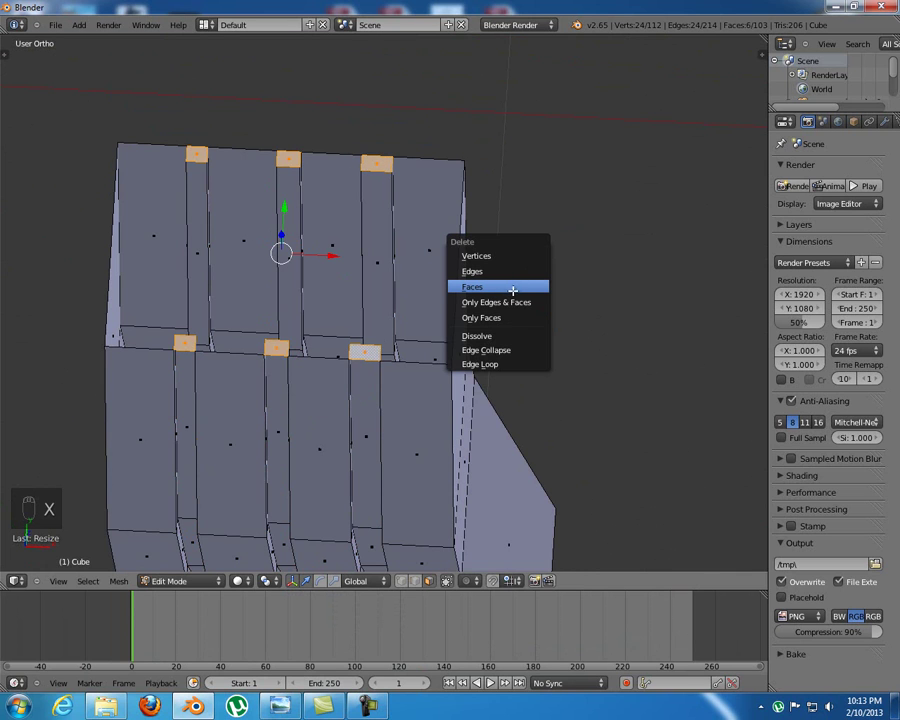
{"action": "left_click", "coordinate": [515, 286]}
Switch to vertex selection for working on the end faces at the magazine's lower end
{"action": "middle_click_drag", "start_coordinate": [341, 268], "coordinate": [318, 266]}
{"action": "middle_click_drag", "start_coordinate": [334, 311], "coordinate": [173, 396]}
{"action": "key", "text": "KP_1"}
{"action": "middle_click_drag", "start_coordinate": [246, 383], "coordinate": [295, 309]}
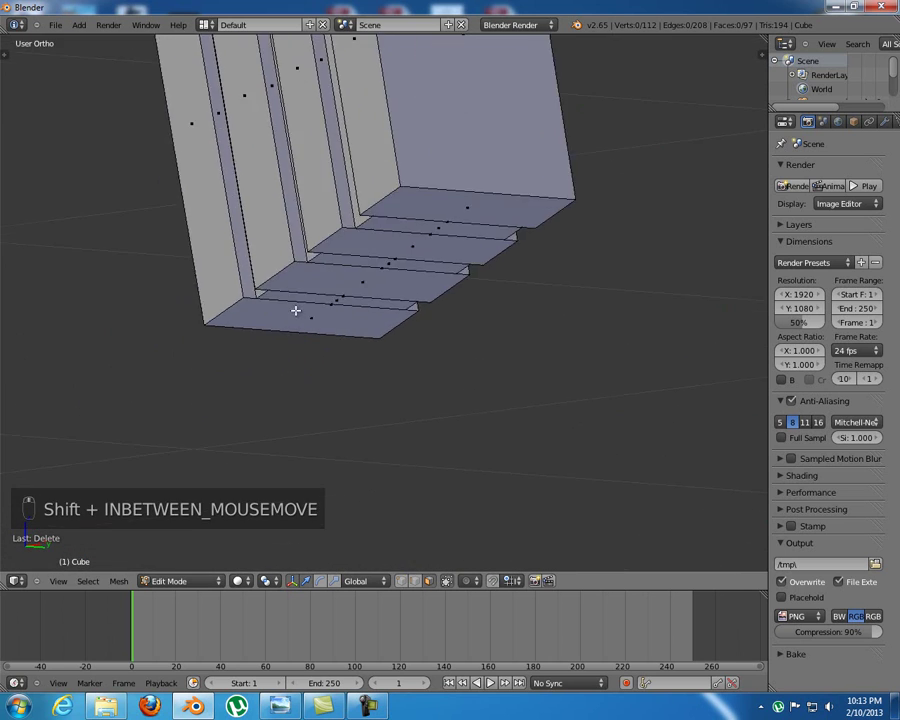
{"action": "key", "text": "ctrl+Tab"}
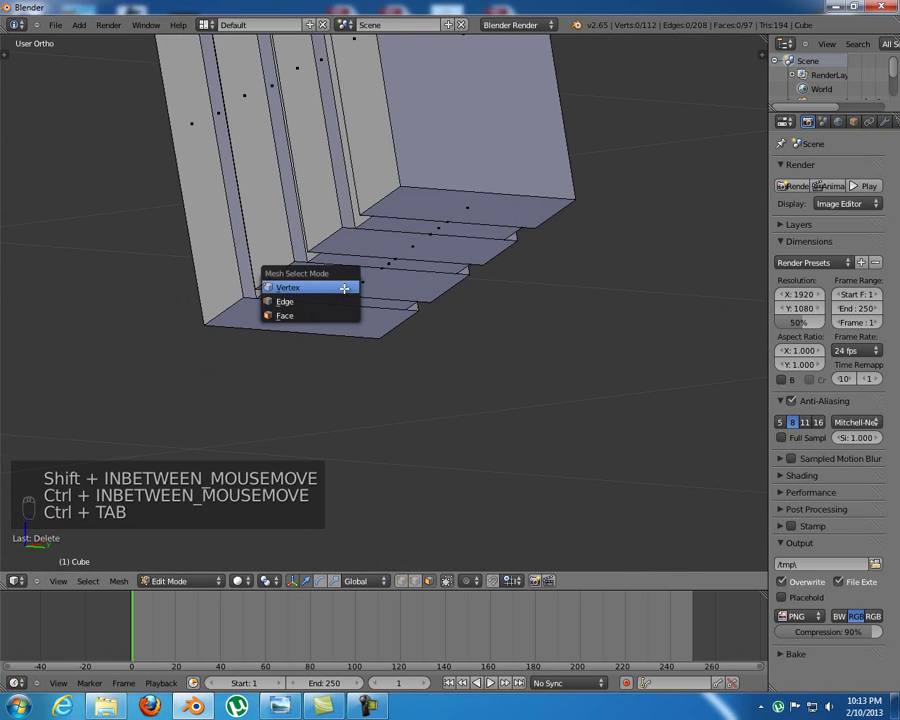
{"action": "left_click", "coordinate": [290, 287]}
{"action": "scroll", "coordinate": [282, 322], "scroll_direction": "up", "scroll_amount": 5}
{"action": "scroll", "coordinate": [287, 307], "scroll_direction": "up", "scroll_amount": 4}
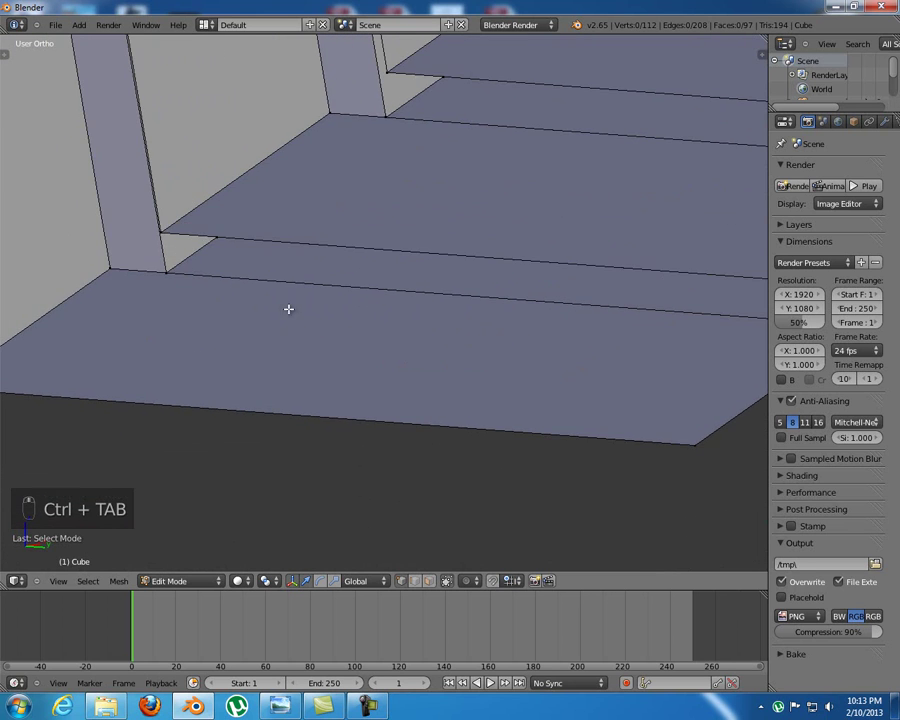
{"action": "right_click", "coordinate": [207, 338]}
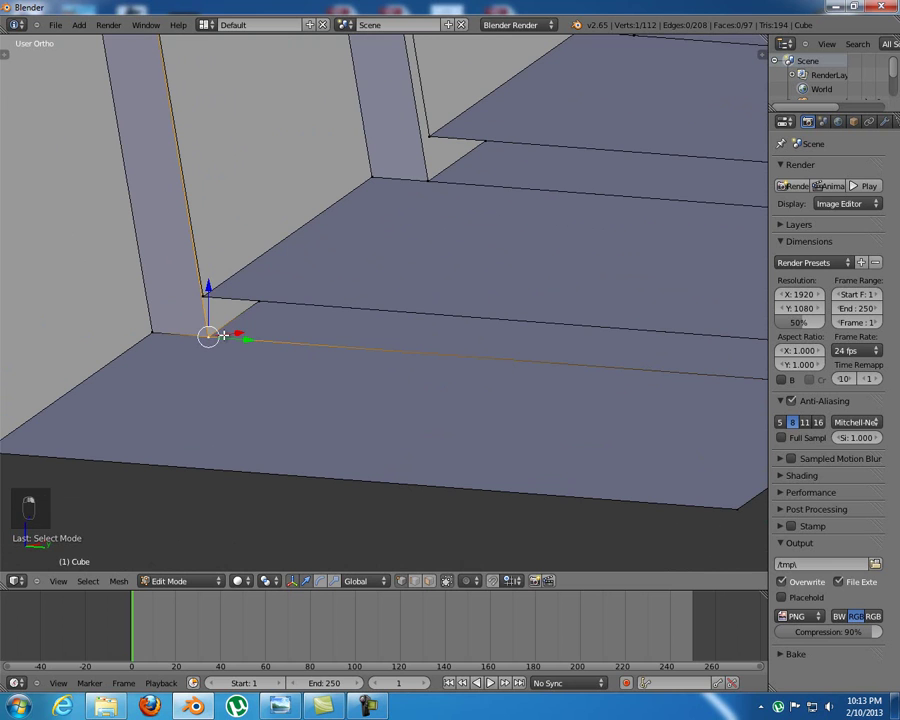
{"action": "key", "text": "g"}
{"action": "right_click", "coordinate": [285, 330]}
{"action": "middle_click_drag", "start_coordinate": [362, 373], "coordinate": [424, 362], "text": "shift"}
{"action": "key", "text": "g"}
{"action": "right_click", "coordinate": [276, 319]}
{"action": "right_click", "coordinate": [186, 319]}
{"action": "right_click", "coordinate": [76, 402], "text": "shift"}
{"action": "right_click", "coordinate": [570, 431], "text": "shift"}
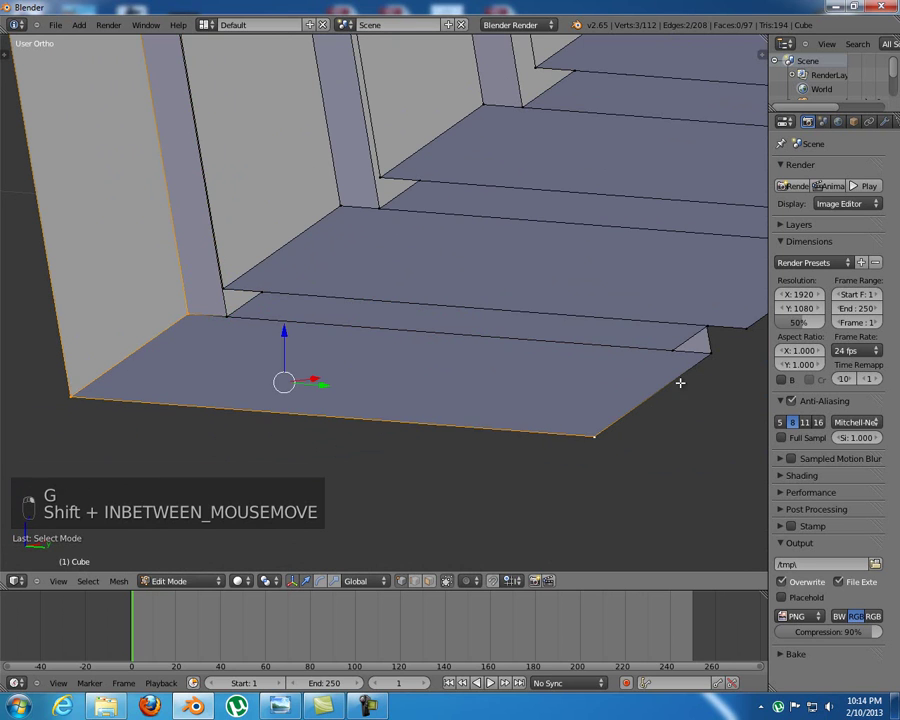
{"action": "right_click", "coordinate": [700, 357], "text": "shift"}
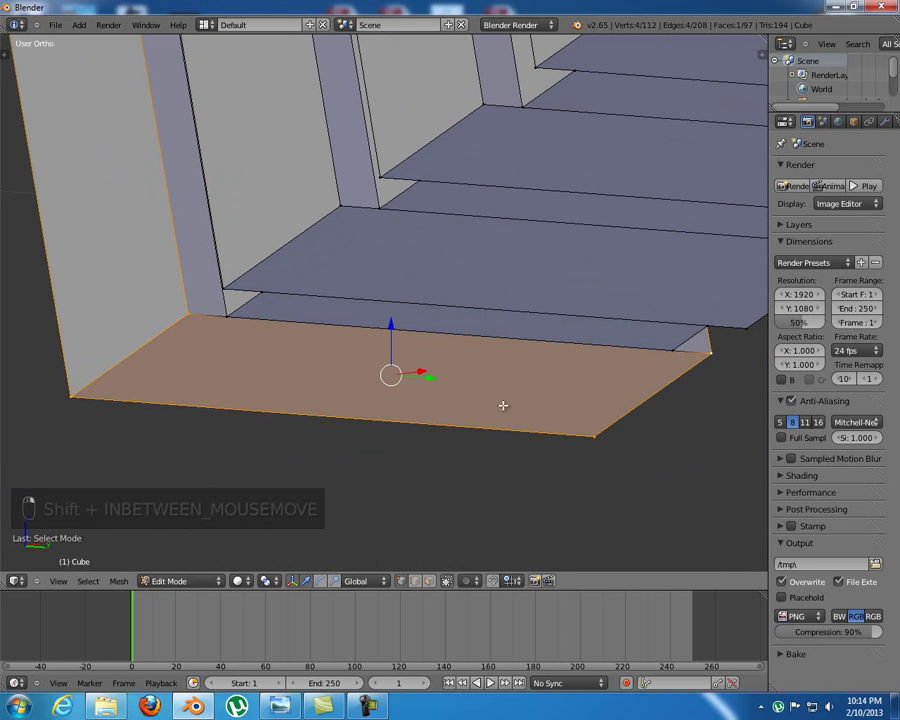
{"action": "key", "text": "g"}
{"action": "right_click", "coordinate": [470, 440]}
Select the four vertices along the first end panel's groove-side edge and delete the sliver face between them
{"action": "right_click", "coordinate": [197, 319]}
{"action": "right_click", "coordinate": [226, 318], "text": "shift"}
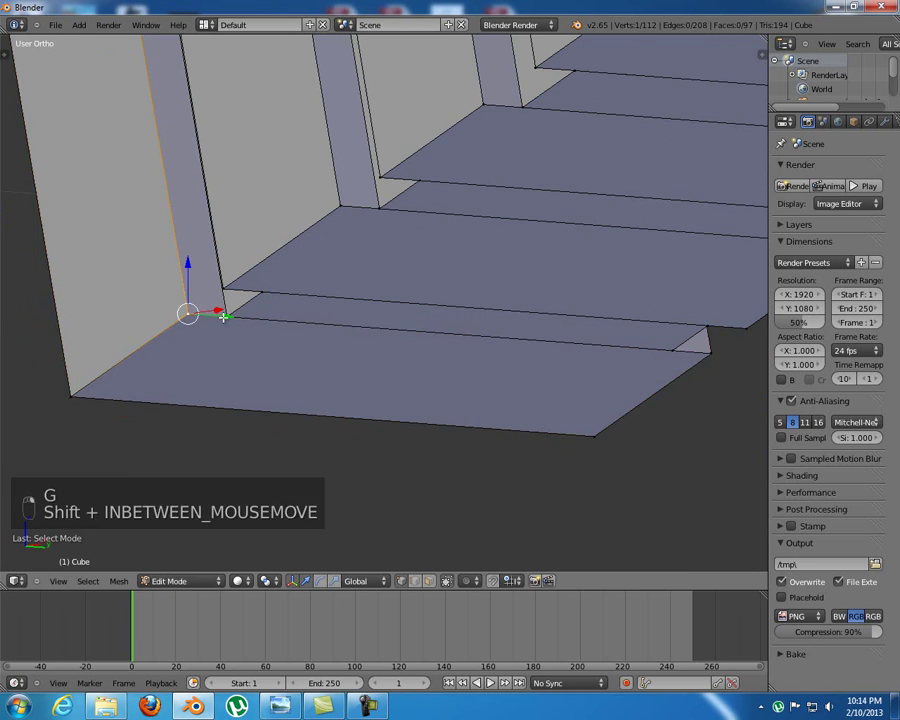
{"action": "right_click", "coordinate": [717, 357], "text": "shift"}
{"action": "right_click", "coordinate": [679, 381], "text": "shift"}
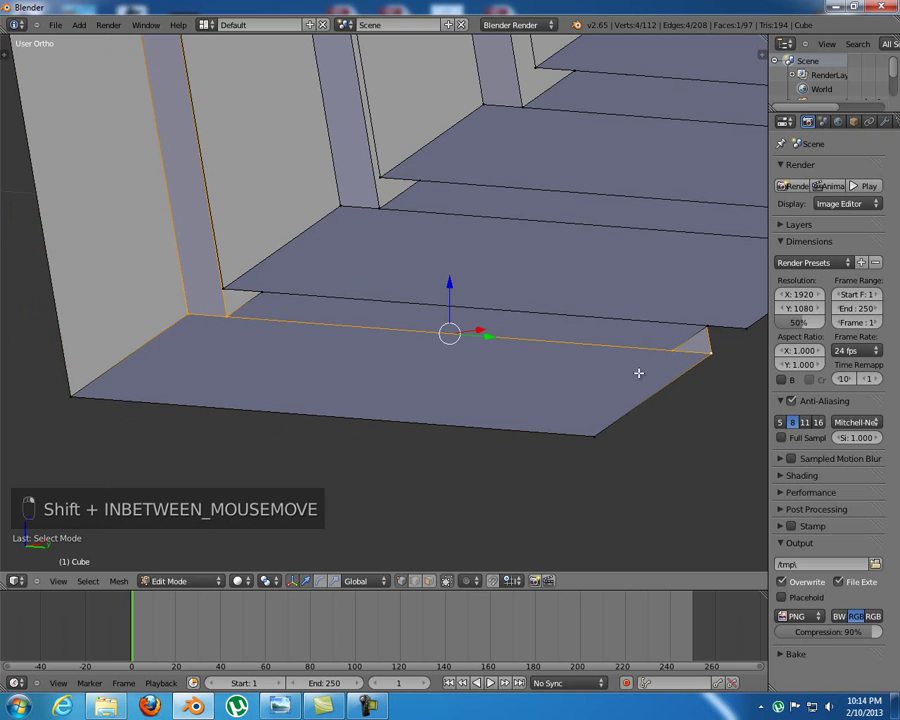
{"action": "key", "text": "g"}
{"action": "right_click", "coordinate": [487, 404]}
{"action": "middle_click_drag", "start_coordinate": [480, 411], "coordinate": [375, 359]}
{"action": "key", "text": "x"}
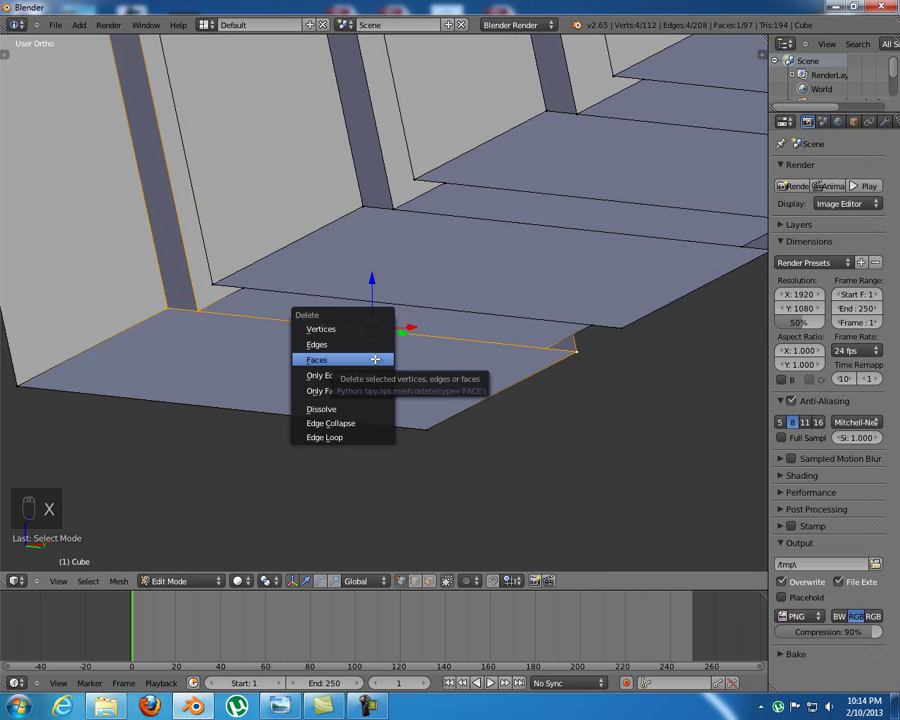
{"action": "left_click", "coordinate": [360, 357]}
Select the first end panel by its four corner vertices and delete its face
{"action": "right_click", "coordinate": [165, 311]}
{"action": "right_click", "coordinate": [22, 384], "text": "shift"}
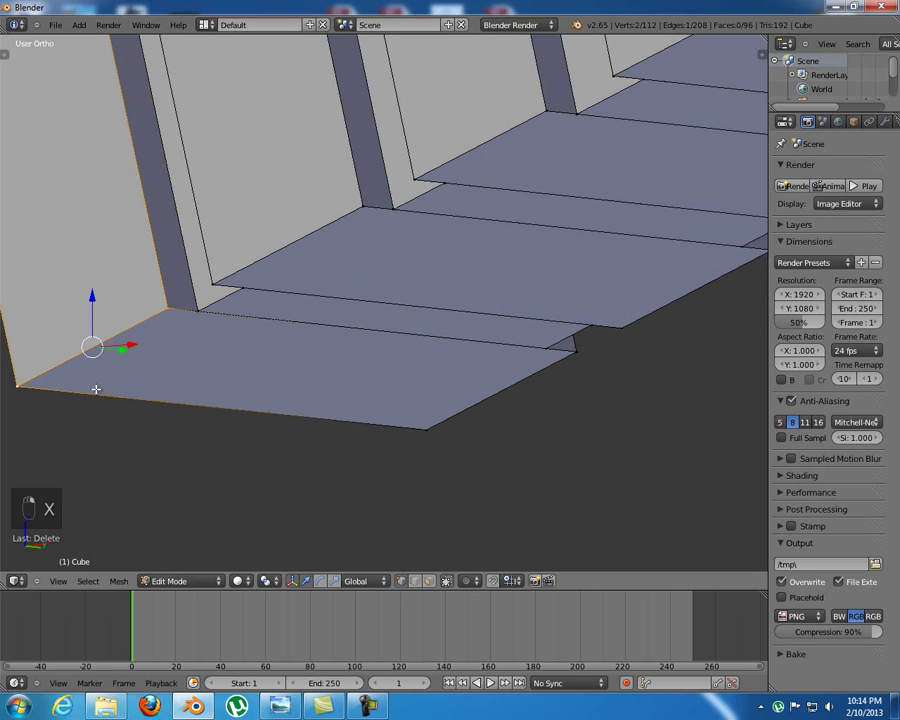
{"action": "right_click", "coordinate": [422, 427], "text": "shift"}
{"action": "right_click", "coordinate": [566, 352], "text": "shift"}
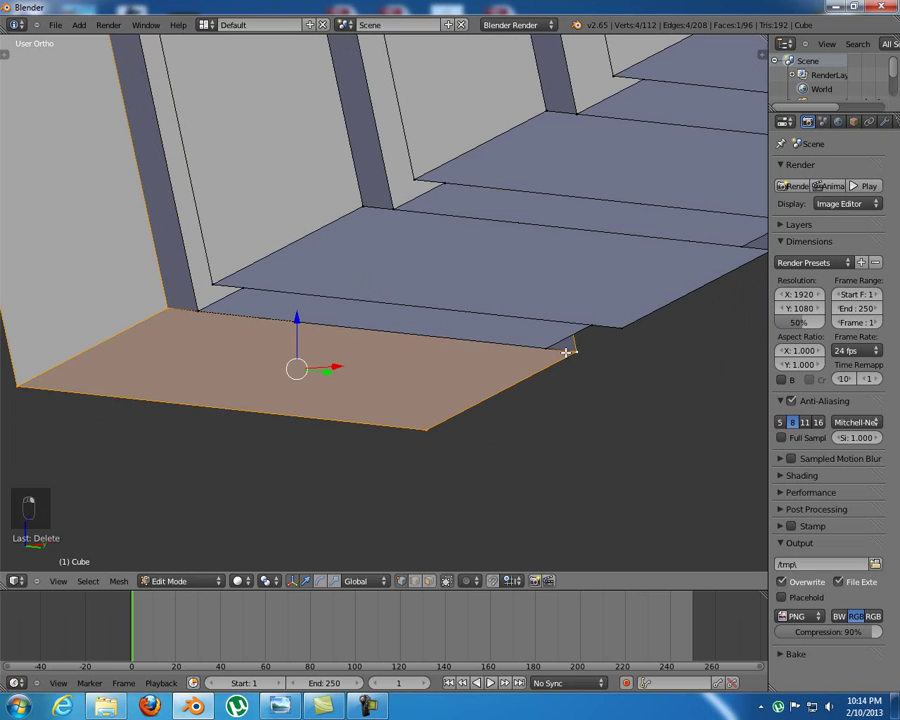
{"action": "key", "text": "x"}
{"action": "left_click", "coordinate": [560, 352]}
Select the six vertices around the first panel's opening, including the inner groove vertices, and fill them with a single face
{"action": "right_click", "coordinate": [197, 312]}
{"action": "right_click", "coordinate": [167, 308], "text": "shift"}
{"action": "right_click", "coordinate": [22, 383], "text": "shift"}
{"action": "right_click", "coordinate": [424, 427], "text": "shift"}
{"action": "right_click", "coordinate": [573, 350], "text": "shift"}
{"action": "right_click", "coordinate": [548, 347], "text": "shift"}
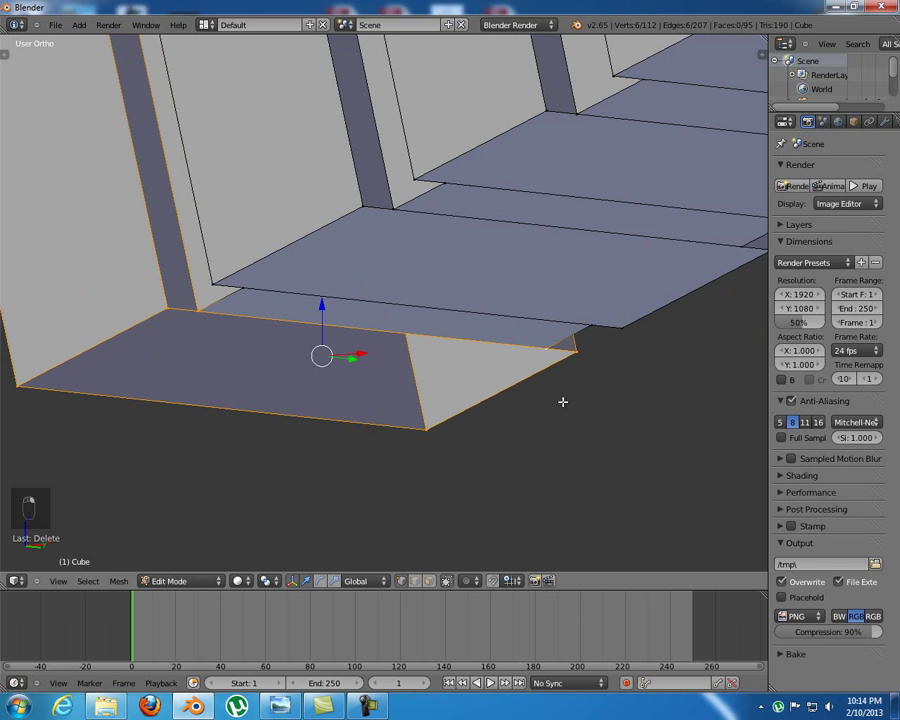
{"action": "key", "text": "f"}
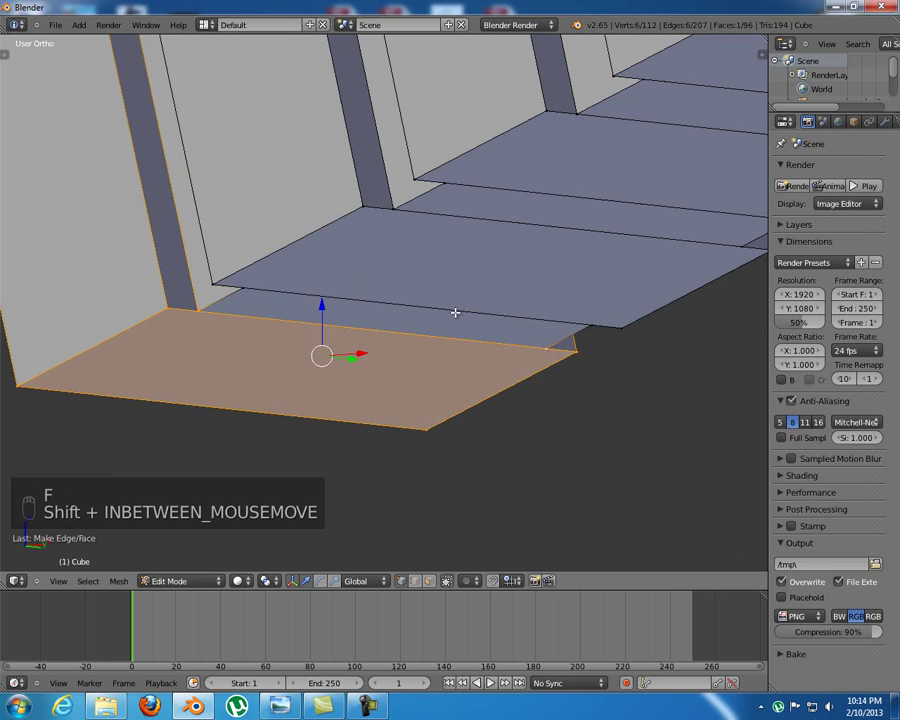
Select the four vertices along the second end panel's edge facing the first groove and delete the sliver face there
{"action": "middle_click_drag", "start_coordinate": [451, 310], "coordinate": [393, 335], "text": "shift"}
{"action": "right_click", "coordinate": [184, 316]}
{"action": "right_click", "coordinate": [553, 347], "text": "shift"}
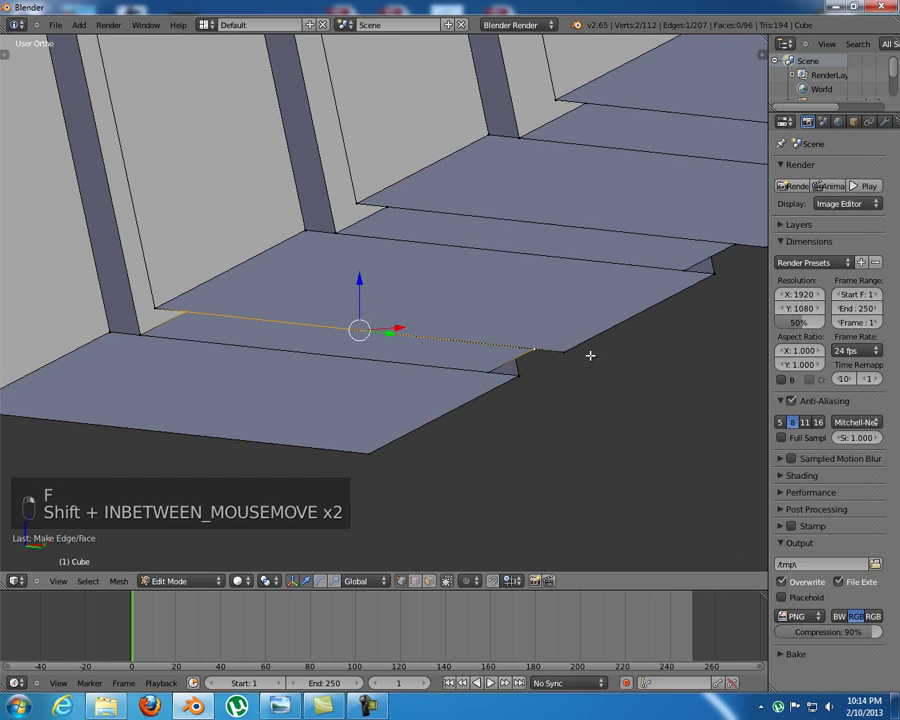
{"action": "right_click", "coordinate": [160, 298], "text": "shift"}
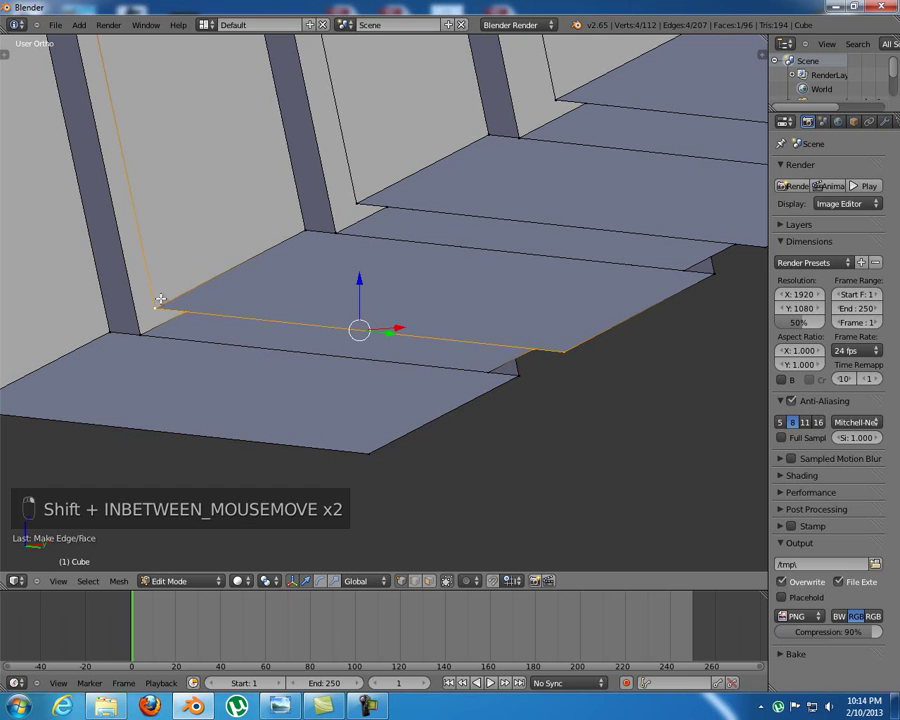
{"action": "key", "text": "x"}
{"action": "left_click", "coordinate": [460, 398]}
Select the four vertices along the second end panel's opposite edge, beside the middle groove, and delete that sliver face
{"action": "middle_click_drag", "start_coordinate": [434, 390], "coordinate": [399, 385], "text": "shift"}
{"action": "right_click", "coordinate": [247, 248]}
{"action": "right_click", "coordinate": [222, 243], "text": "shift"}
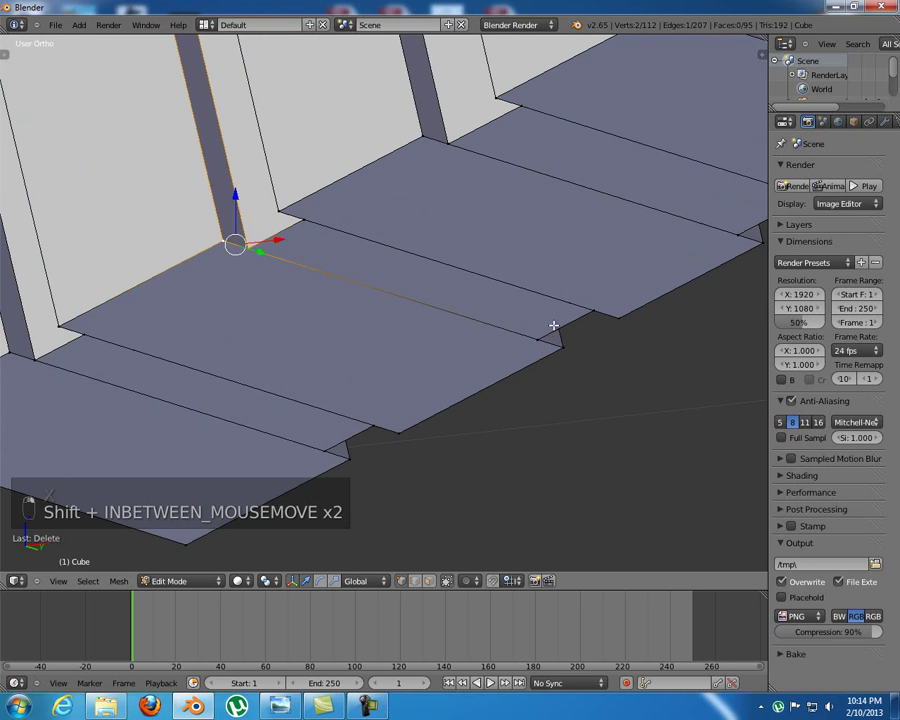
{"action": "right_click", "coordinate": [543, 340], "text": "shift"}
{"action": "right_click", "coordinate": [566, 352], "text": "shift"}
{"action": "middle_click_drag", "start_coordinate": [510, 403], "coordinate": [546, 394]}
{"action": "middle_click_drag", "start_coordinate": [440, 385], "coordinate": [503, 381], "text": "shift"}
{"action": "key", "text": "x"}
{"action": "left_click", "coordinate": [489, 381]}
Select the second end panel by its four corner vertices and delete its face
{"action": "right_click", "coordinate": [313, 227]}
{"action": "right_click", "coordinate": [147, 292], "text": "shift"}
{"action": "right_click", "coordinate": [347, 472], "text": "shift"}
{"action": "right_click", "coordinate": [514, 404], "text": "shift"}
{"action": "key", "text": "x"}
{"action": "left_click", "coordinate": [535, 443]}
Select the eight vertices around the second panel's opening and fill them with a single face
{"action": "right_click", "coordinate": [153, 313]}
{"action": "right_click", "coordinate": [139, 298], "text": "shift"}
{"action": "right_click", "coordinate": [316, 213], "text": "shift"}
{"action": "right_click", "coordinate": [336, 230], "text": "shift"}
{"action": "right_click", "coordinate": [490, 400], "text": "shift"}
{"action": "right_click", "coordinate": [505, 390], "text": "shift"}
{"action": "right_click", "coordinate": [330, 478], "text": "shift"}
{"action": "right_click", "coordinate": [315, 471], "text": "shift"}
{"action": "key", "text": "f"}
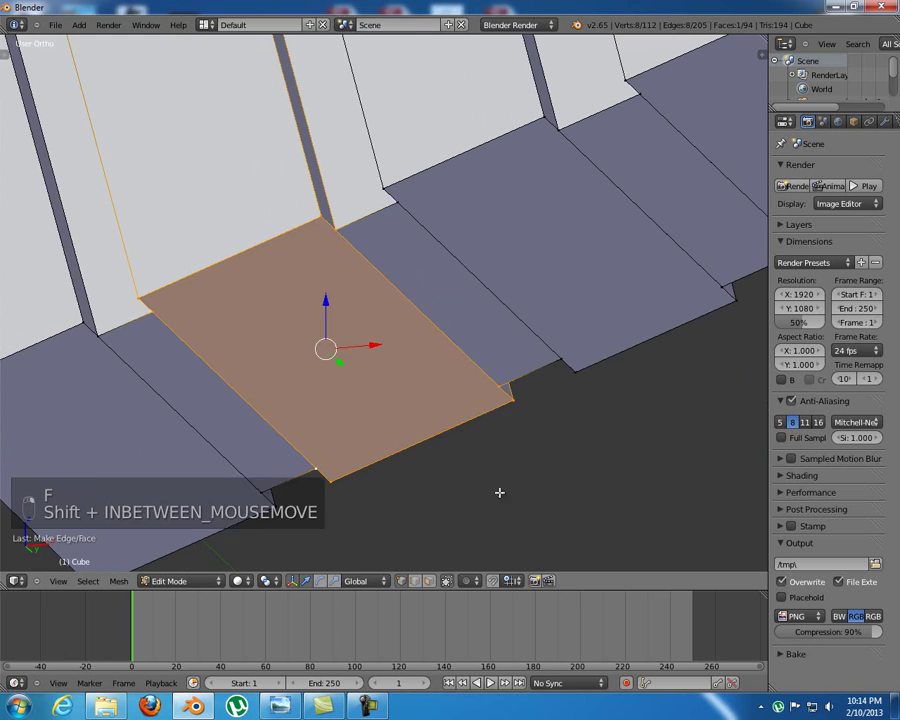
Select the four vertices along the third end panel's edge facing the middle groove and delete the sliver face there
{"action": "middle_click_drag", "start_coordinate": [498, 488], "coordinate": [263, 292], "text": "shift"}
{"action": "right_click", "coordinate": [307, 237]}
{"action": "right_click", "coordinate": [477, 388], "text": "shift"}
{"action": "right_click", "coordinate": [492, 404], "text": "shift"}
{"action": "right_click", "coordinate": [297, 222], "text": "shift"}
{"action": "key", "text": "x"}
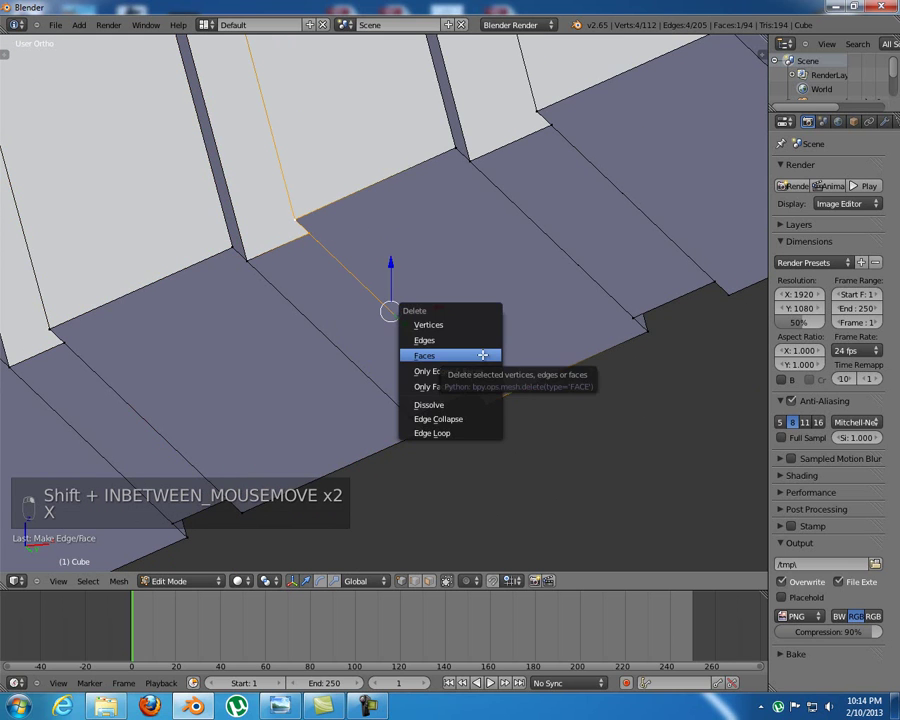
{"action": "left_click", "coordinate": [483, 355]}
Switch to face selection and delete the third end panel's face
{"action": "middle_click_drag", "start_coordinate": [482, 354], "coordinate": [356, 444], "text": "shift"}
{"action": "key", "text": "ctrl+Tab"}
{"action": "left_click", "coordinate": [395, 468]}
{"action": "right_click", "coordinate": [309, 376]}
{"action": "key", "text": "x"}
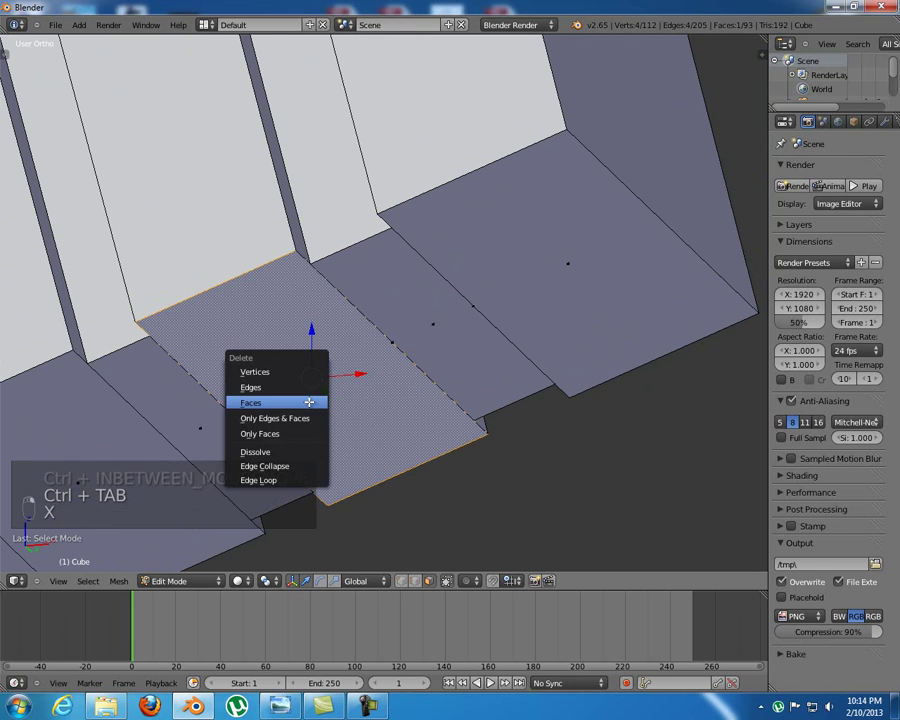
{"action": "left_click", "coordinate": [309, 402]}
Delete the end face of the last groove and the fourth end panel's face
{"action": "right_click", "coordinate": [460, 316]}
{"action": "key", "text": "x"}
{"action": "left_click", "coordinate": [409, 320]}
{"action": "right_click", "coordinate": [490, 298]}
{"action": "key", "text": "x"}
{"action": "left_click", "coordinate": [487, 294]}
{"action": "right_click", "coordinate": [472, 303]}
{"action": "key", "text": "x"}
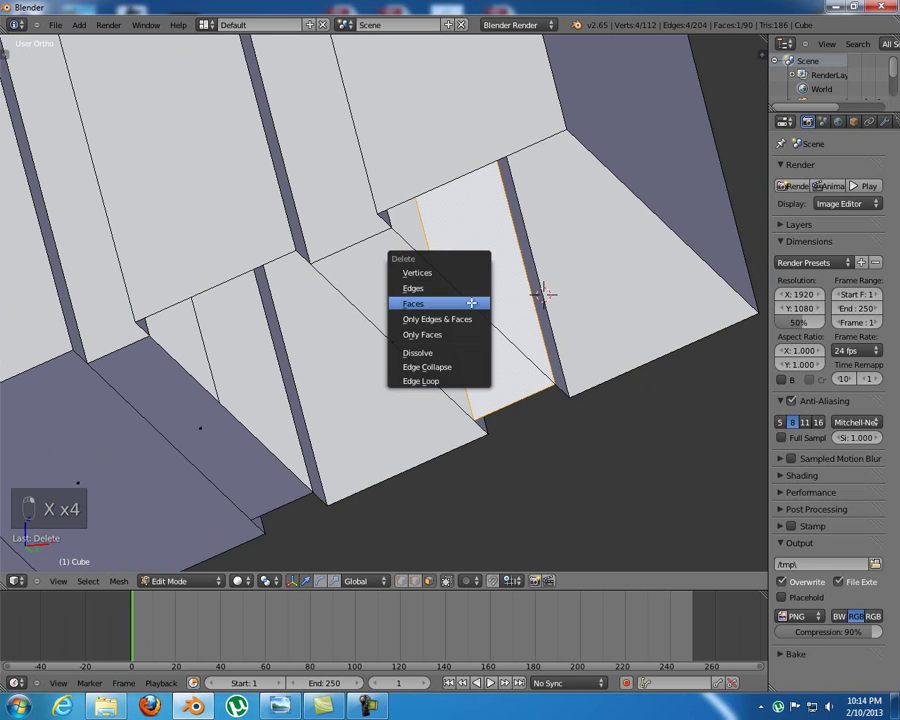
{"action": "right_click", "coordinate": [526, 259]}
Switch to vertex selection, select the four vertices along the fourth end panel's edge facing the last groove, and delete the sliver face there
{"action": "key", "text": "ctrl+Tab"}
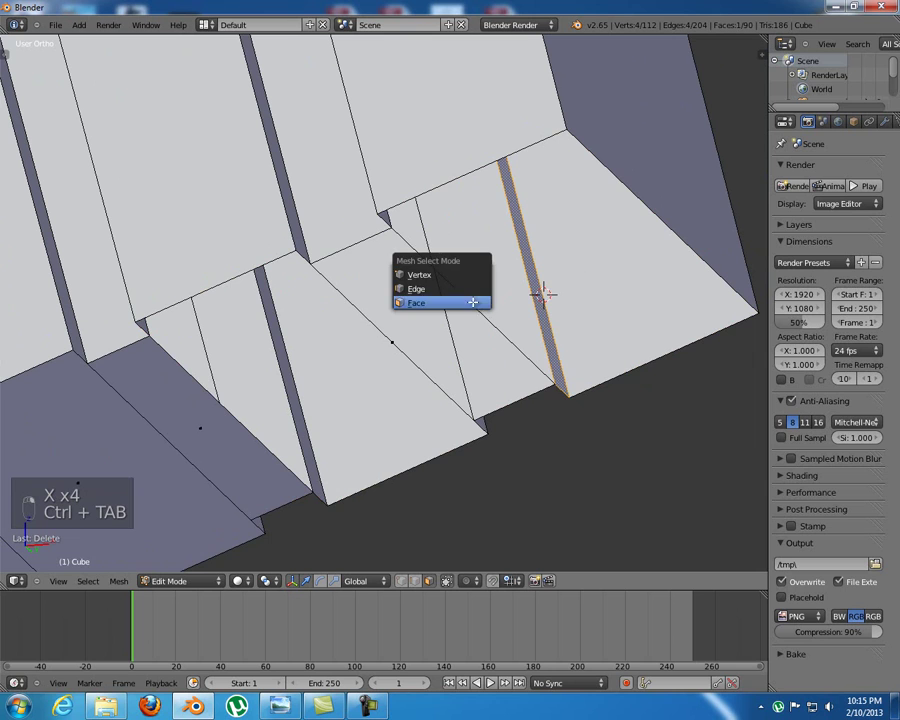
{"action": "left_click", "coordinate": [472, 268]}
{"action": "right_click", "coordinate": [380, 214]}
{"action": "right_click", "coordinate": [425, 262], "text": "shift"}
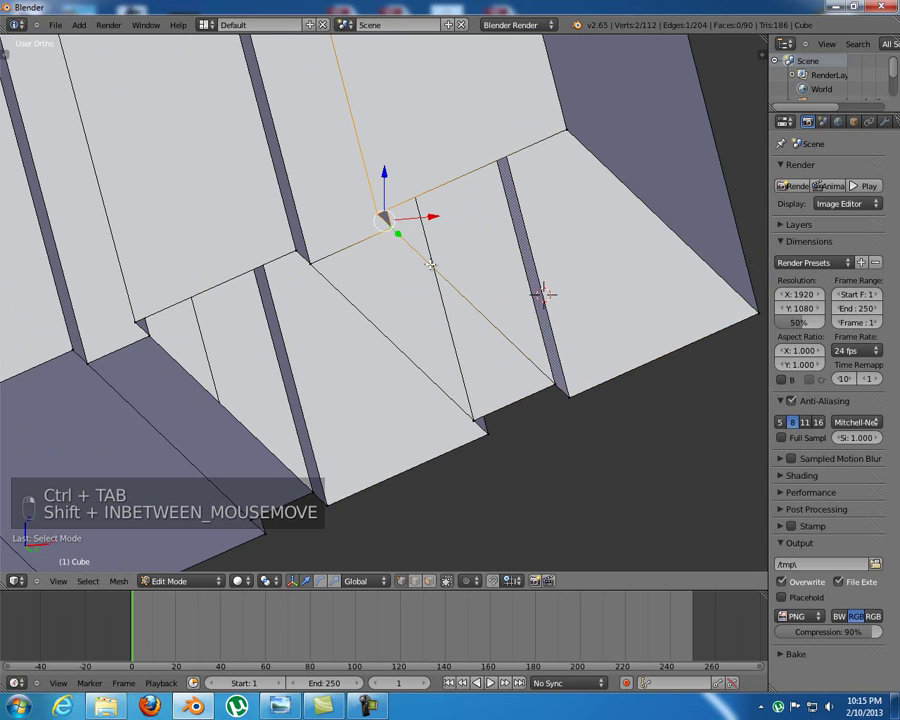
{"action": "right_click", "coordinate": [563, 392], "text": "shift"}
{"action": "right_click", "coordinate": [563, 392], "text": "shift"}
{"action": "key", "text": "x"}
{"action": "left_click", "coordinate": [558, 390]}
Select the vertices along the third end panel's edge facing the last groove and delete the sliver face there
{"action": "right_click", "coordinate": [296, 243]}
{"action": "right_click", "coordinate": [468, 415], "text": "shift"}
{"action": "key", "text": "x"}
{"action": "left_click", "coordinate": [466, 433]}
Select the vertices around the third end panel's opening and fill them with a single face
{"action": "right_click", "coordinate": [289, 259]}
{"action": "right_click", "coordinate": [137, 322], "text": "shift"}
{"action": "right_click", "coordinate": [330, 501], "text": "shift"}
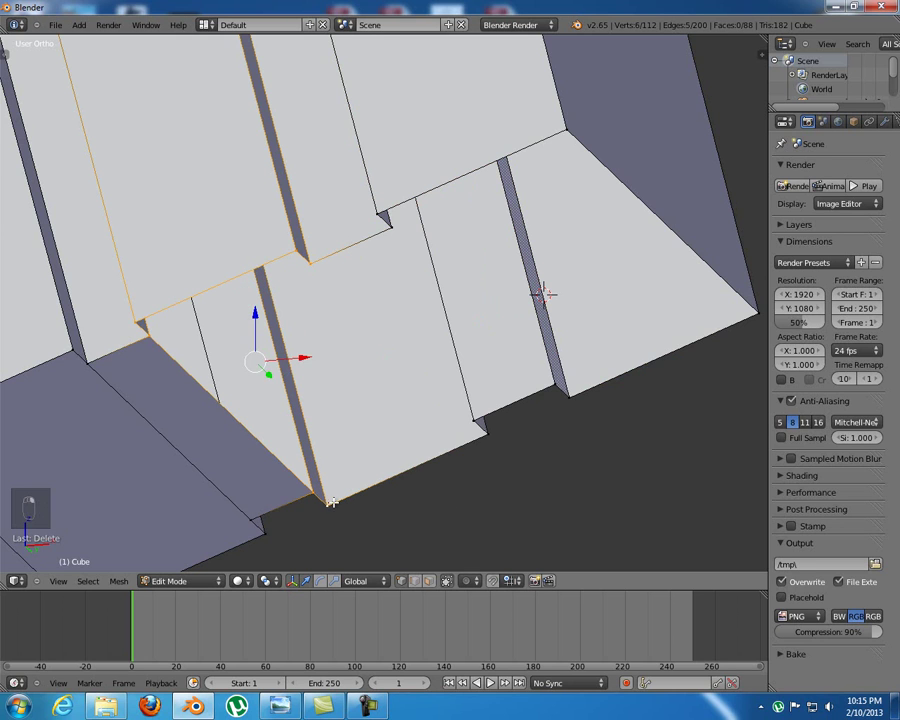
{"action": "right_click", "coordinate": [481, 424], "text": "shift"}
{"action": "key", "text": "f"}
Select the four corner vertices of the last groove's end opening and fill them with a face
{"action": "right_click", "coordinate": [388, 229]}
{"action": "right_click", "coordinate": [311, 262], "text": "shift"}
{"action": "right_click", "coordinate": [479, 421], "text": "shift"}
{"action": "right_click", "coordinate": [555, 383], "text": "shift"}
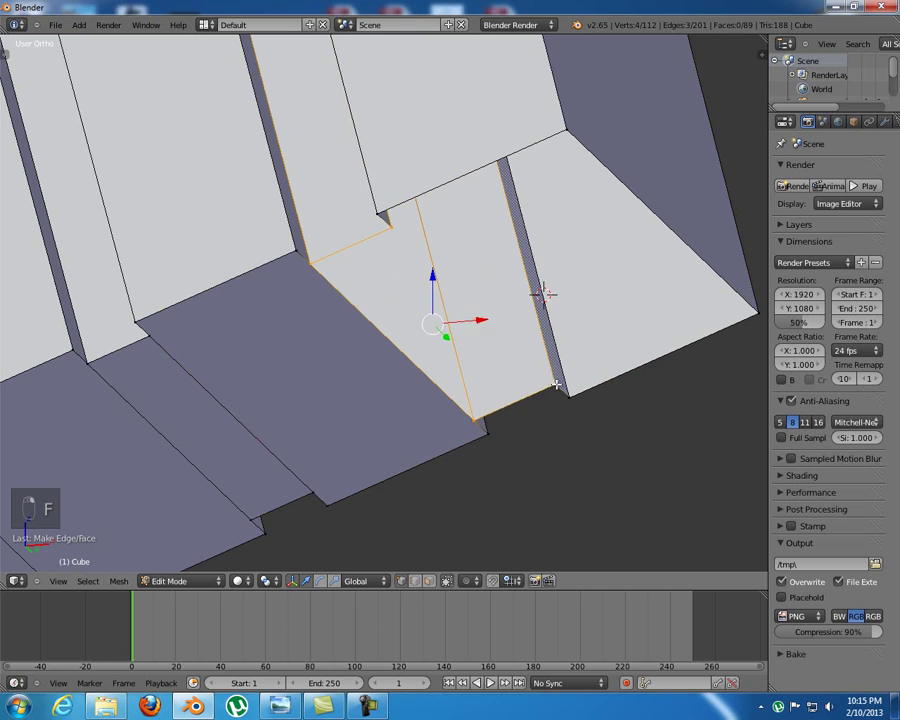
{"action": "key", "text": "f"}
Fill the fourth end panel's opening with a single face from its six surrounding vertices, then deselect everything
{"action": "right_click", "coordinate": [392, 231]}
{"action": "right_click", "coordinate": [379, 213], "text": "shift"}
{"action": "right_click", "coordinate": [561, 127], "text": "shift"}
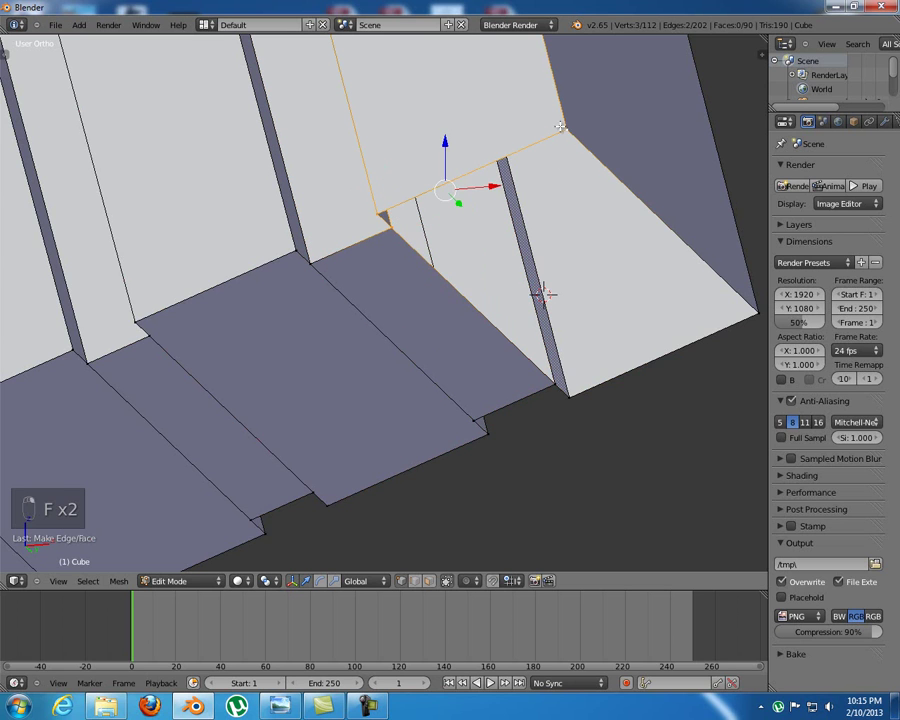
{"action": "right_click", "coordinate": [748, 308], "text": "shift"}
{"action": "right_click", "coordinate": [553, 386], "text": "shift"}
{"action": "right_click", "coordinate": [570, 405], "text": "shift"}
{"action": "key", "text": "f"}
{"action": "key", "text": "a"}
Add two lengthwise loop cuts to the magazine's narrow side face beside the fourth end panel
{"action": "middle_click_drag", "start_coordinate": [458, 375], "coordinate": [436, 267]}
{"action": "scroll", "coordinate": [436, 267], "scroll_direction": "up", "scroll_amount": 2}
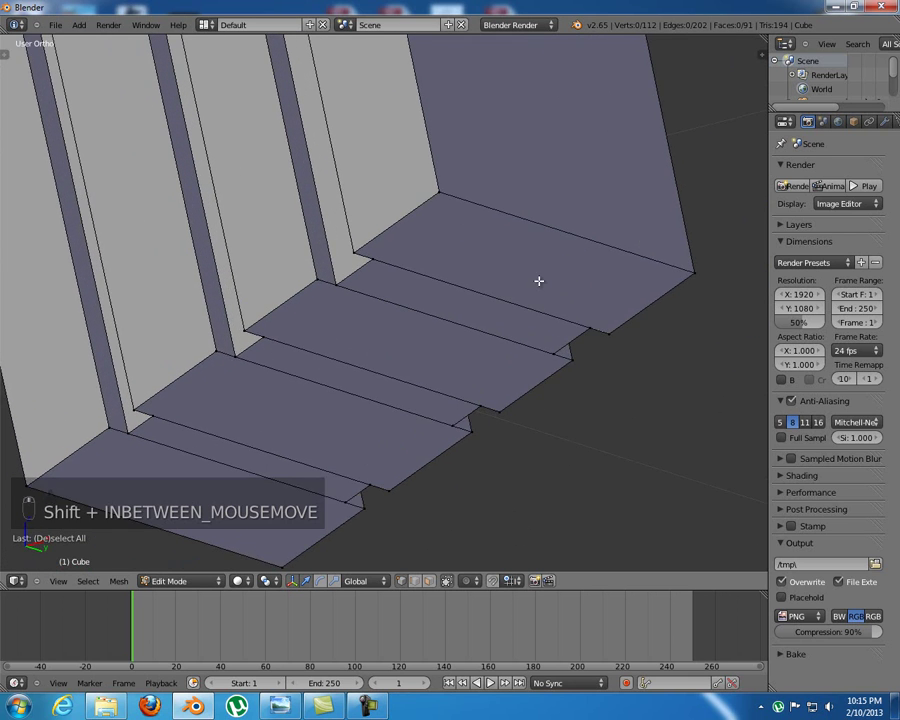
{"action": "middle_click_drag", "start_coordinate": [538, 281], "coordinate": [458, 331], "text": "shift"}
{"action": "key", "text": "ctrl+r"}
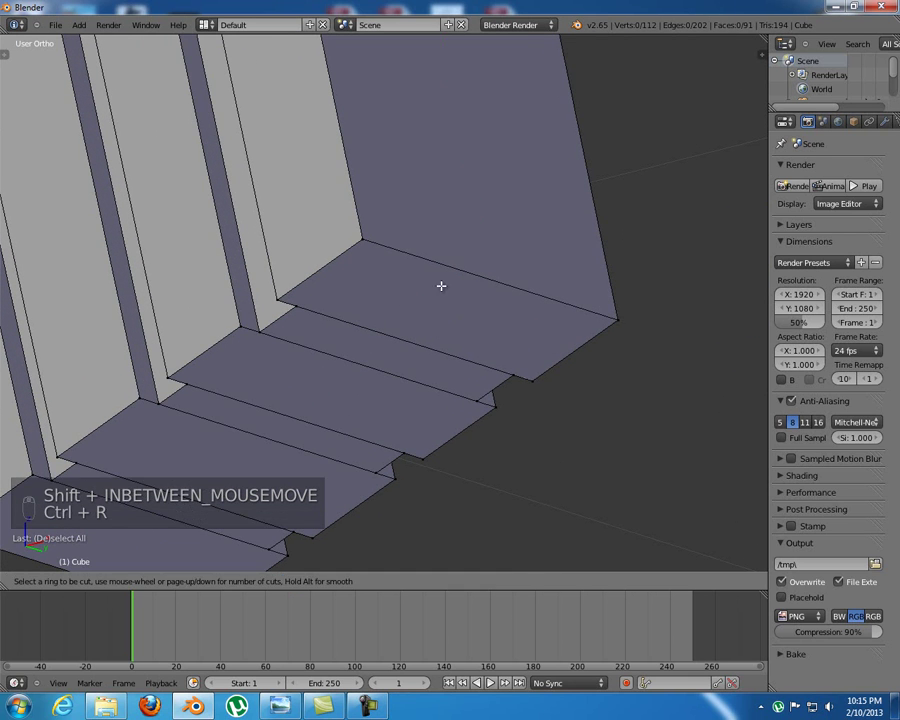
{"action": "scroll", "coordinate": [474, 251], "scroll_direction": "up", "scroll_amount": 1}
{"action": "left_click", "coordinate": [474, 251]}
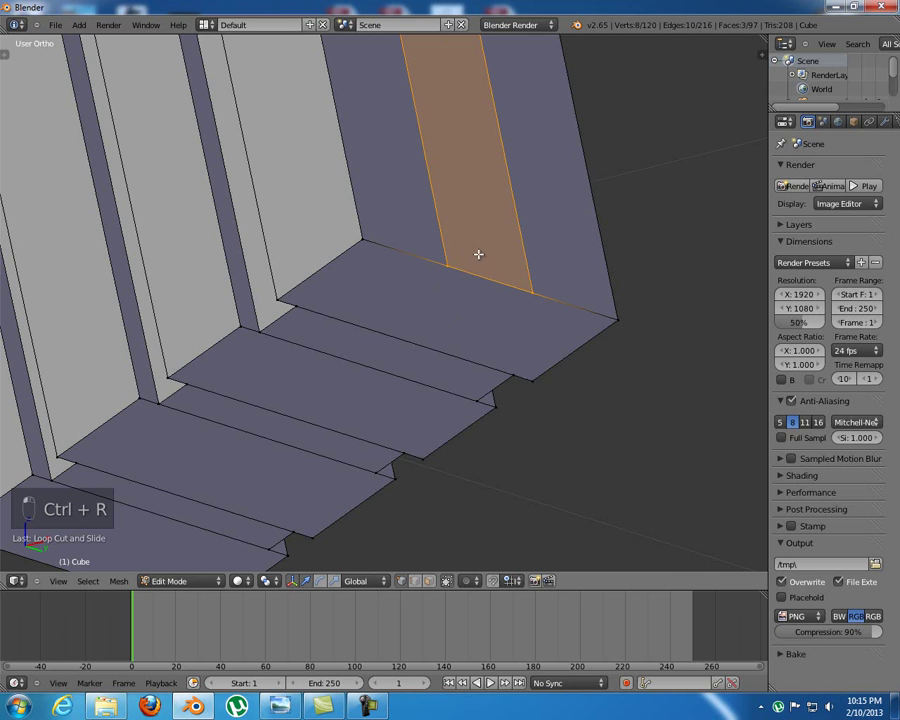
Set snapping to vertices and move the loop cut nearest the grooved face along Y to line up with the last groove's inner corner
{"action": "key", "text": "ctrl+shift+Tab"}
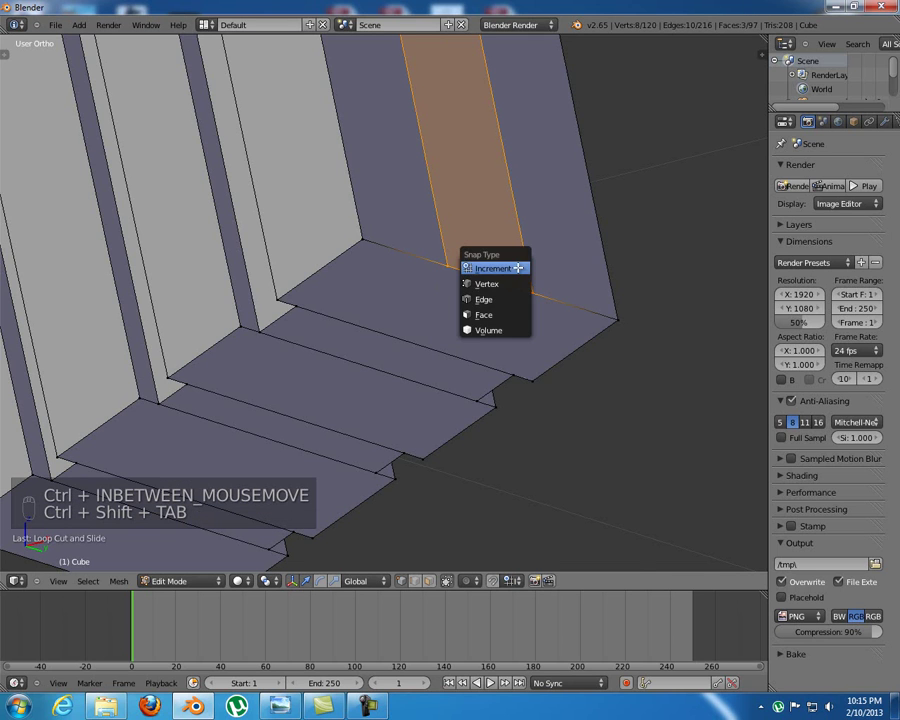
{"action": "left_click", "coordinate": [486, 283]}
{"action": "left_click", "coordinate": [453, 264], "text": "alt"}
{"action": "scroll", "coordinate": [456, 284], "scroll_direction": "down", "scroll_amount": 4}
{"action": "scroll", "coordinate": [456, 284], "scroll_direction": "down", "scroll_amount": 2}
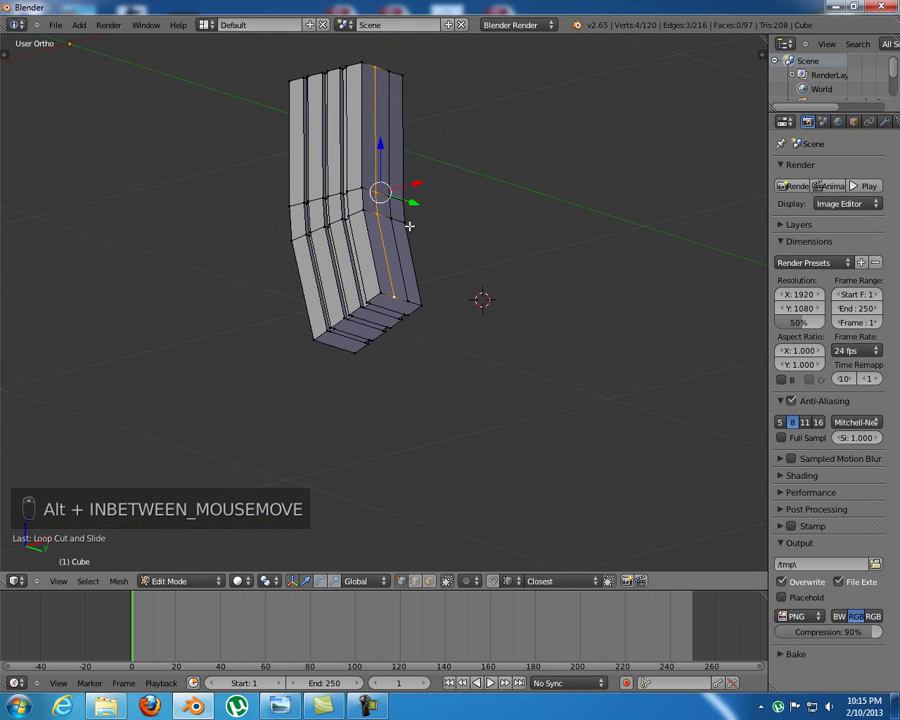
{"action": "scroll", "coordinate": [436, 316], "scroll_direction": "up", "scroll_amount": 8}
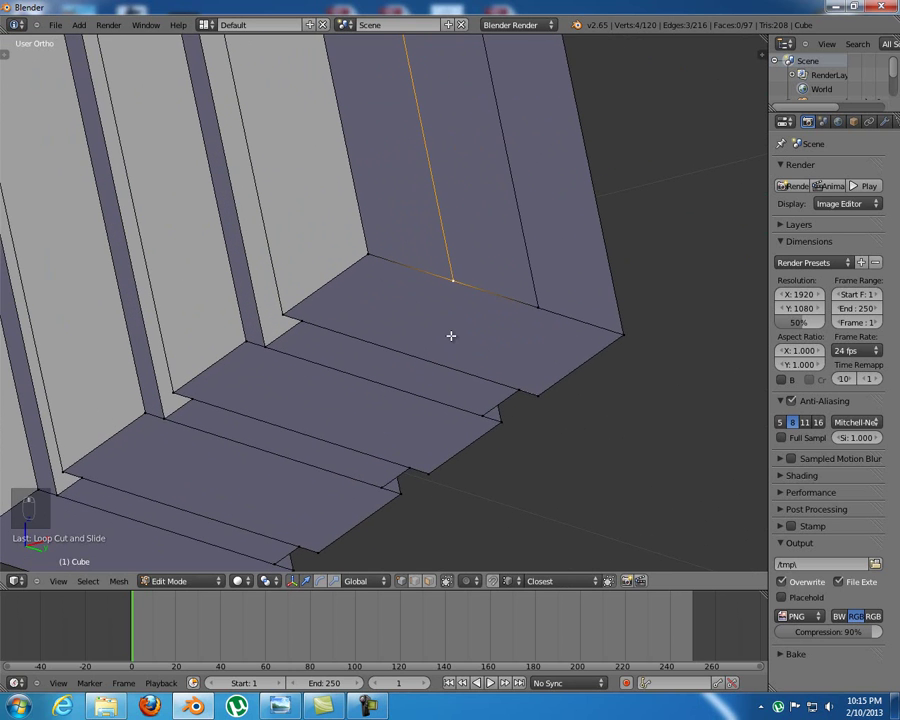
{"action": "key", "text": "g"}
{"action": "key", "text": "y"}
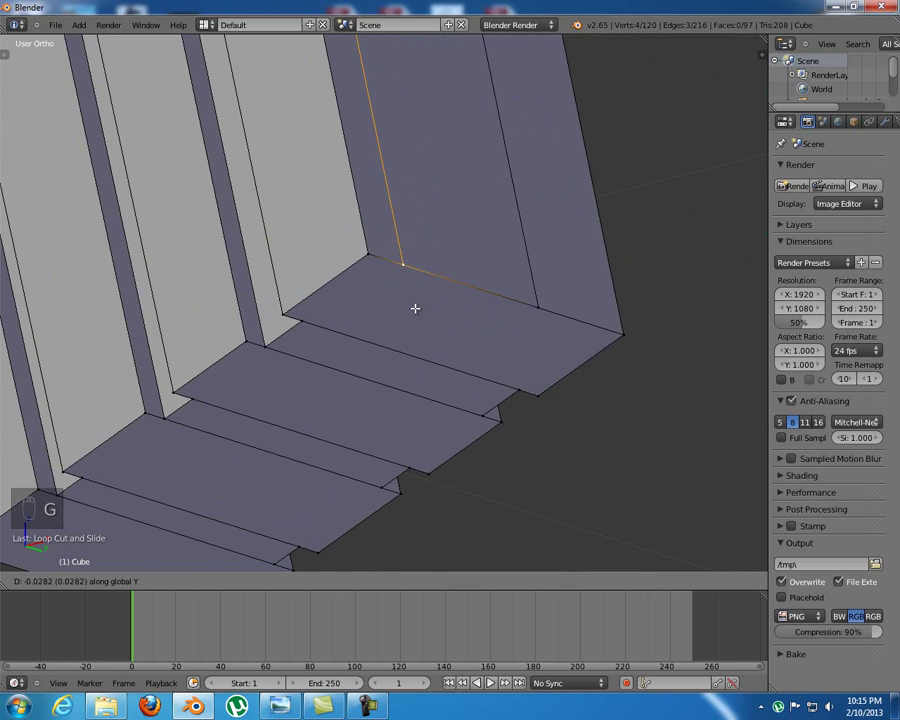
{"action": "left_click", "coordinate": [304, 325]}
Try to join the moved cut's lower vertex to the groove's inner corner with a new edge, test-moving the vertex to check the connection
{"action": "right_click", "coordinate": [303, 321], "text": "shift"}
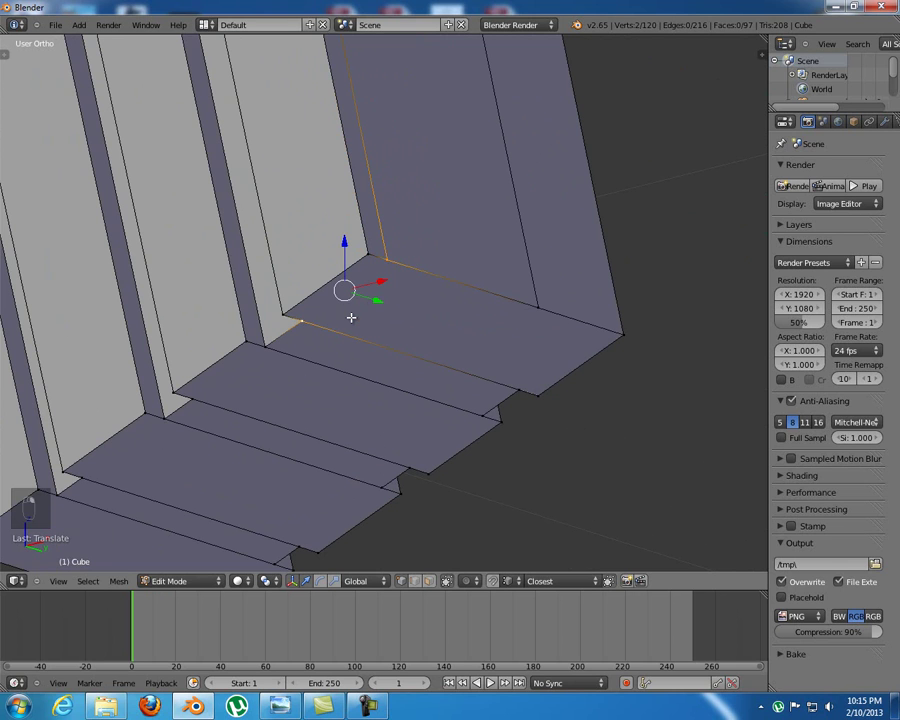
{"action": "key", "text": "f"}
{"action": "right_click", "coordinate": [386, 262]}
{"action": "key", "text": "g"}
{"action": "right_click", "coordinate": [390, 330]}
{"action": "key", "text": "g"}
{"action": "right_click", "coordinate": [446, 285]}
{"action": "key", "text": "g"}
{"action": "right_click", "coordinate": [458, 270]}
{"action": "scroll", "coordinate": [452, 286], "scroll_direction": "up", "scroll_amount": 3}
{"action": "middle_click_drag", "start_coordinate": [449, 280], "coordinate": [431, 312], "text": "shift"}
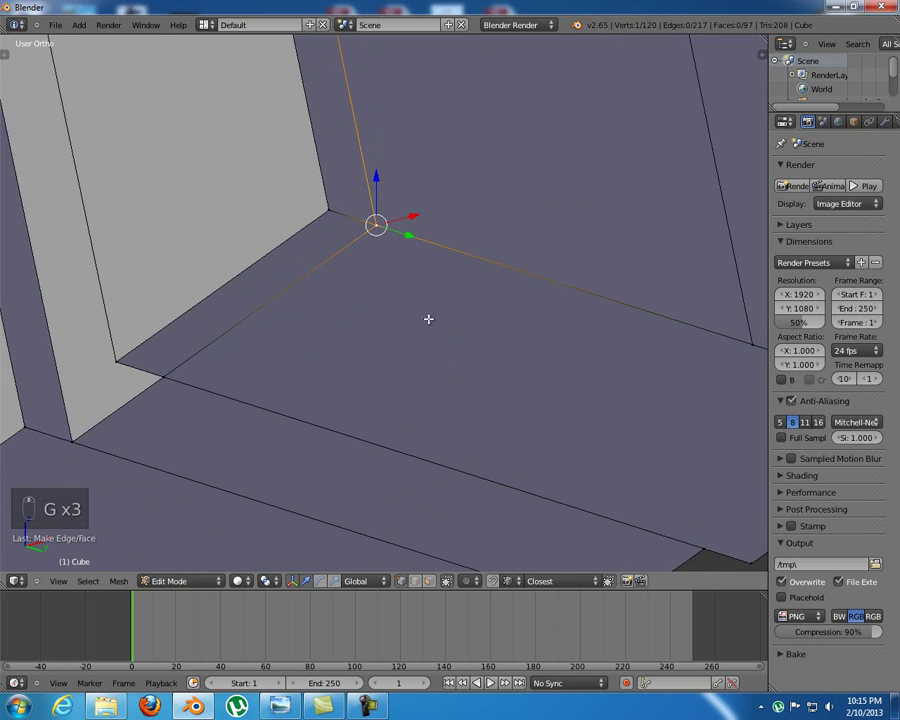
{"action": "scroll", "coordinate": [405, 306], "scroll_direction": "down", "scroll_amount": 1}
{"action": "key", "text": "g"}
{"action": "right_click", "coordinate": [377, 218]}
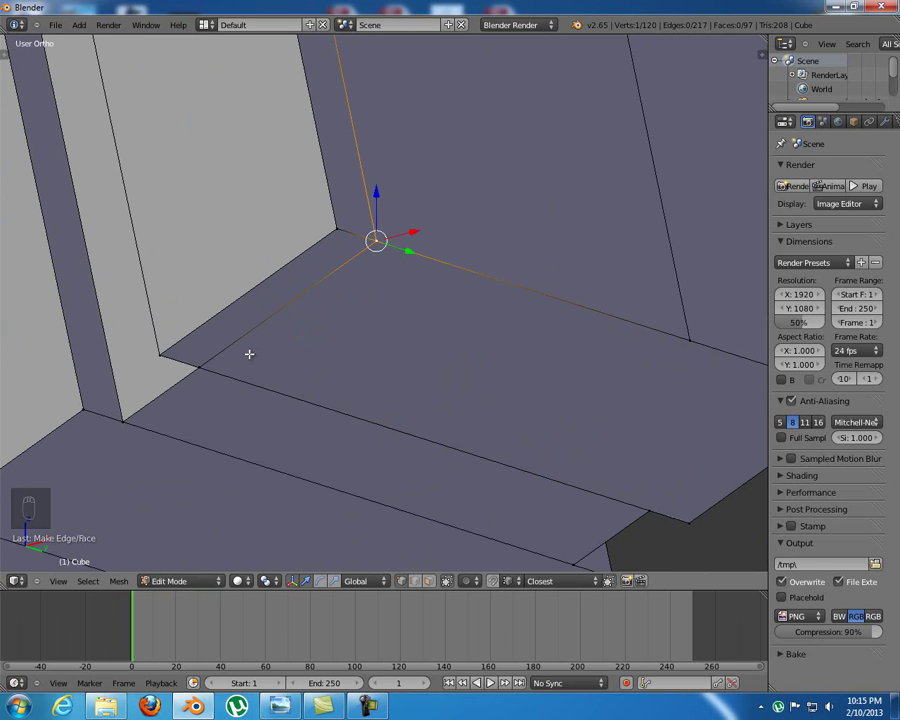
{"action": "key", "text": "g"}
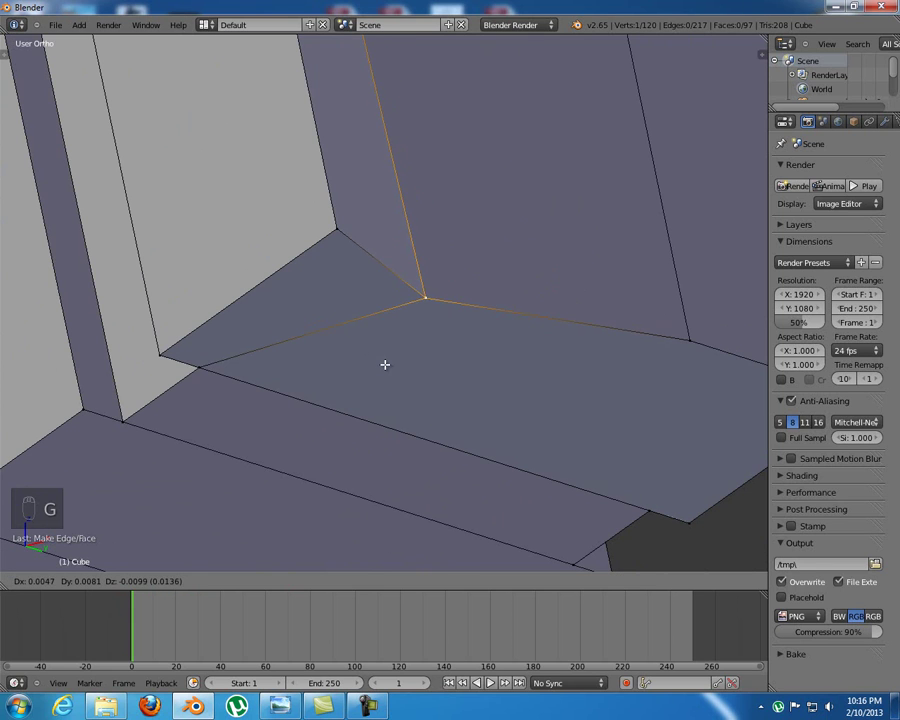
{"action": "right_click", "coordinate": [333, 316]}
Delete the loose edge and join the same two vertices with Vertex Connect to split the fourth end panel
{"action": "right_click", "coordinate": [197, 372], "text": "shift"}
{"action": "key", "text": "x"}
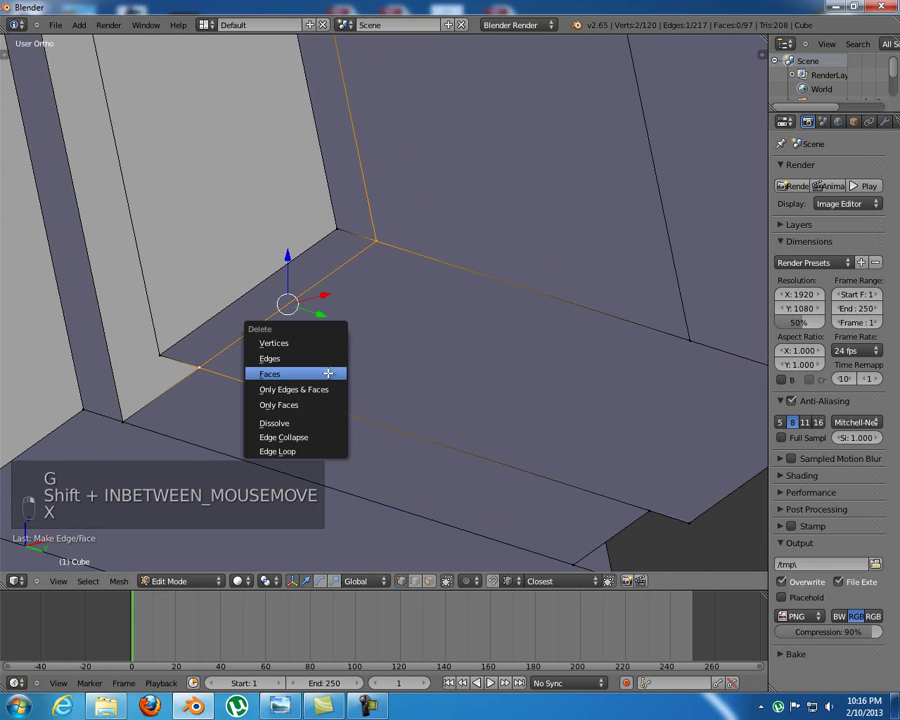
{"action": "left_click", "coordinate": [328, 356]}
{"action": "right_click", "coordinate": [198, 370], "text": "shift"}
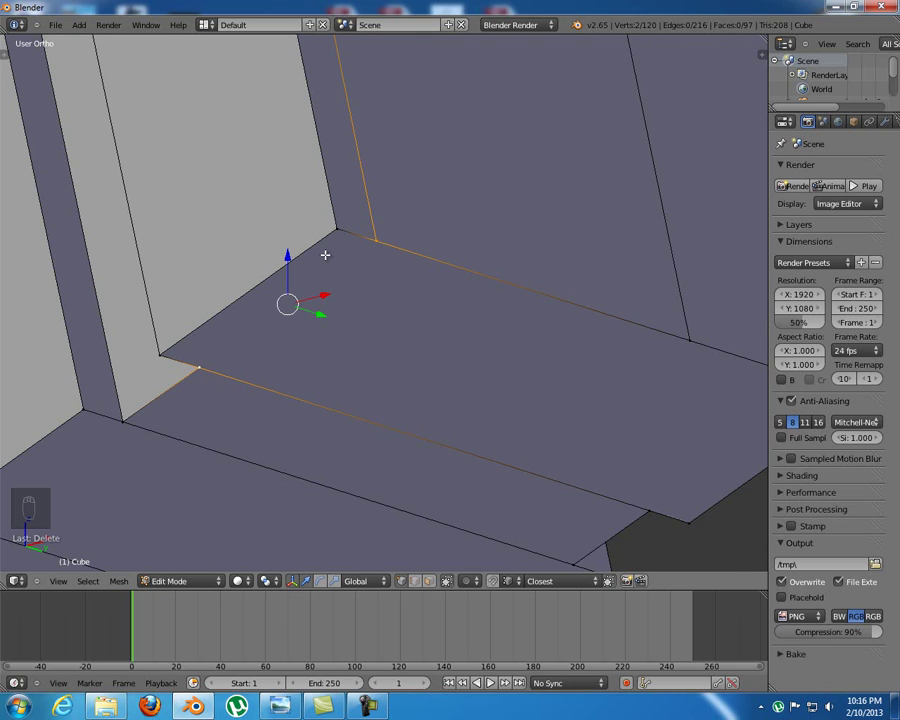
{"action": "key", "text": "j"}
Move the second loop cut along Y to the last groove's opposite inner corner and connect its lower vertex to that corner
{"action": "middle_click_drag", "start_coordinate": [478, 392], "coordinate": [356, 340], "text": "shift"}
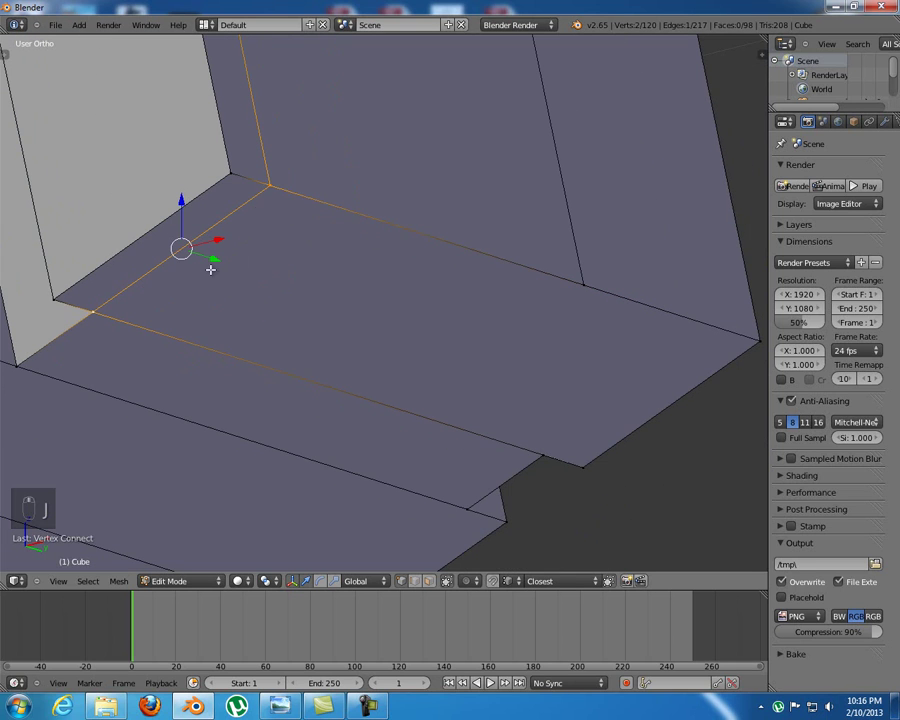
{"action": "right_click", "coordinate": [585, 284]}
{"action": "key", "text": "ctrl+KP_Add"}
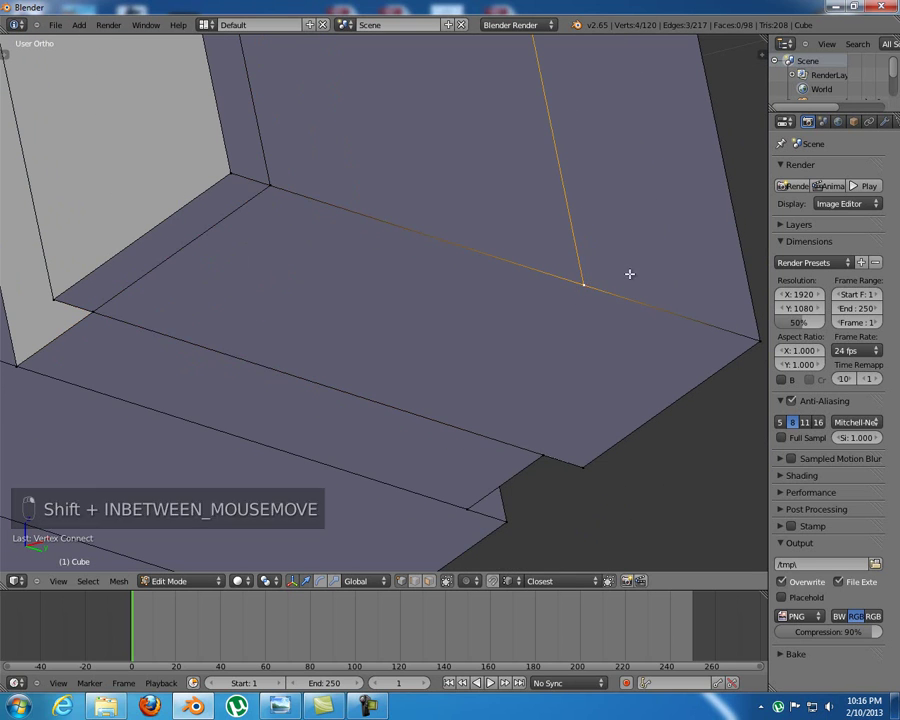
{"action": "middle_click_drag", "start_coordinate": [618, 256], "coordinate": [471, 277], "text": "shift"}
{"action": "key", "text": "g"}
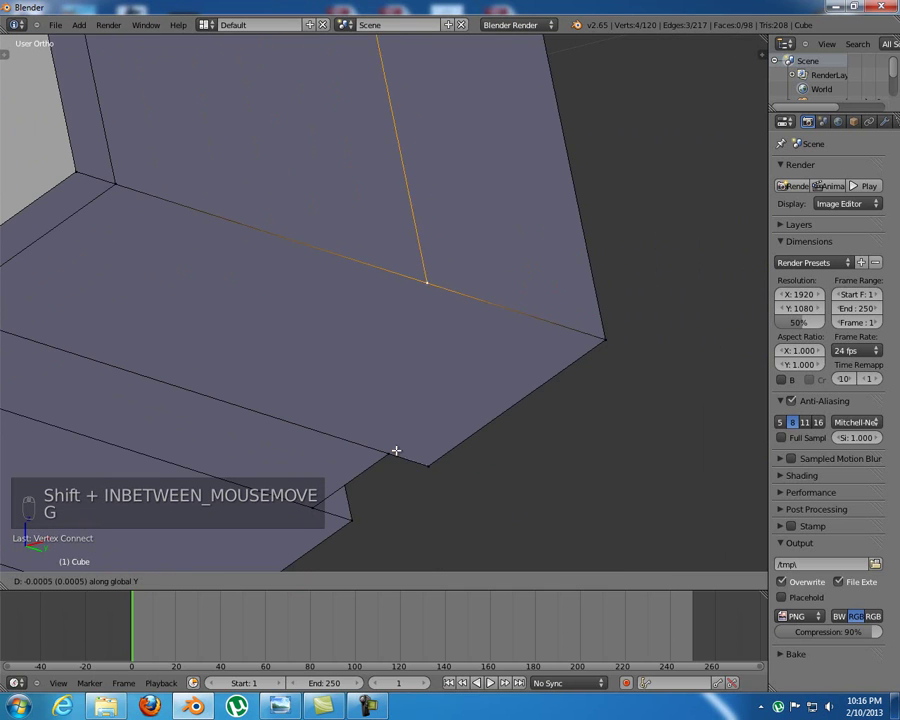
{"action": "left_click", "coordinate": [399, 446]}
{"action": "right_click", "coordinate": [390, 457], "text": "shift"}
{"action": "key", "text": "j"}
Connect the inner groove corners across the third and second end panels on the side where the first cut was aligned
{"action": "middle_click_drag", "start_coordinate": [420, 430], "coordinate": [513, 239], "text": "shift"}
{"action": "scroll", "coordinate": [432, 257], "scroll_direction": "down", "scroll_amount": 3}
{"action": "middle_click_drag", "start_coordinate": [238, 353], "coordinate": [282, 299], "text": "shift"}
{"action": "scroll", "coordinate": [340, 305], "scroll_direction": "up", "scroll_amount": 1}
{"action": "middle_click_drag", "start_coordinate": [384, 279], "coordinate": [402, 267], "text": "shift"}
{"action": "right_click", "coordinate": [444, 141]}
{"action": "right_click", "coordinate": [338, 220], "text": "shift"}
{"action": "key", "text": "j"}
{"action": "right_click", "coordinate": [315, 241]}
{"action": "right_click", "coordinate": [182, 328], "text": "shift"}
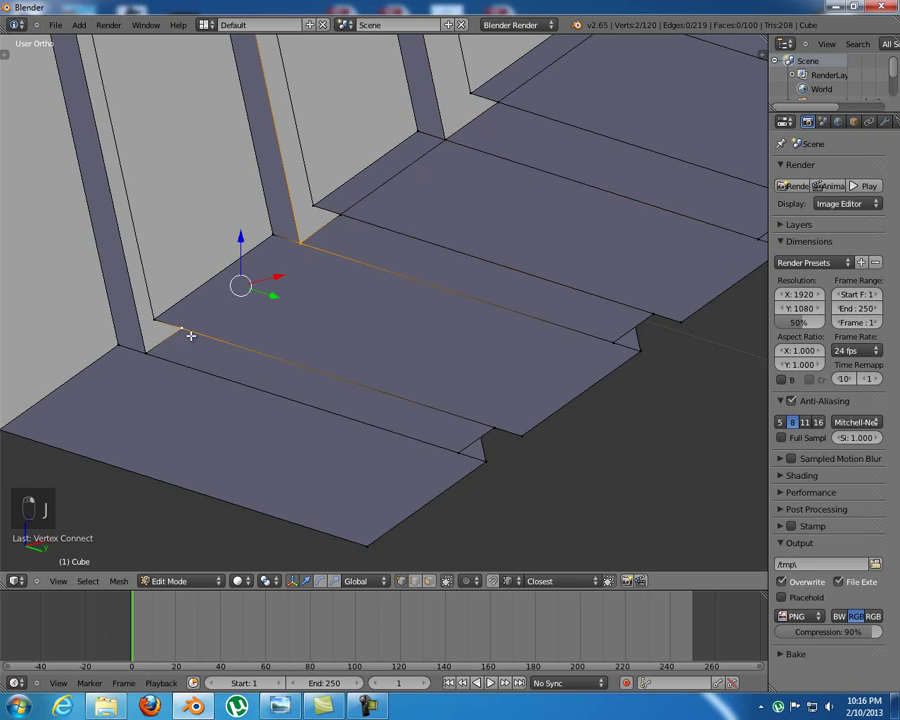
{"action": "key", "text": "j"}
Connect the inner groove corners across the third and second end panels on the opposite grooved side
{"action": "right_click", "coordinate": [666, 317]}
{"action": "middle_click_drag", "start_coordinate": [666, 317], "coordinate": [660, 284]}
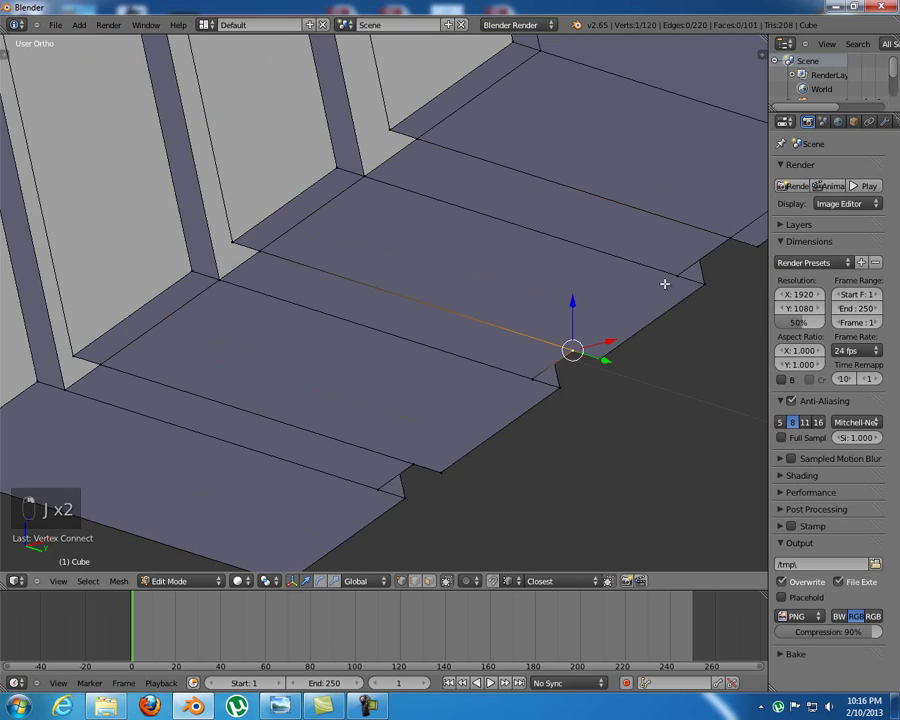
{"action": "right_click", "coordinate": [685, 275], "text": "shift"}
{"action": "key", "text": "j"}
{"action": "middle_click_drag", "start_coordinate": [523, 401], "coordinate": [573, 309], "text": "shift"}
{"action": "right_click", "coordinate": [583, 290]}
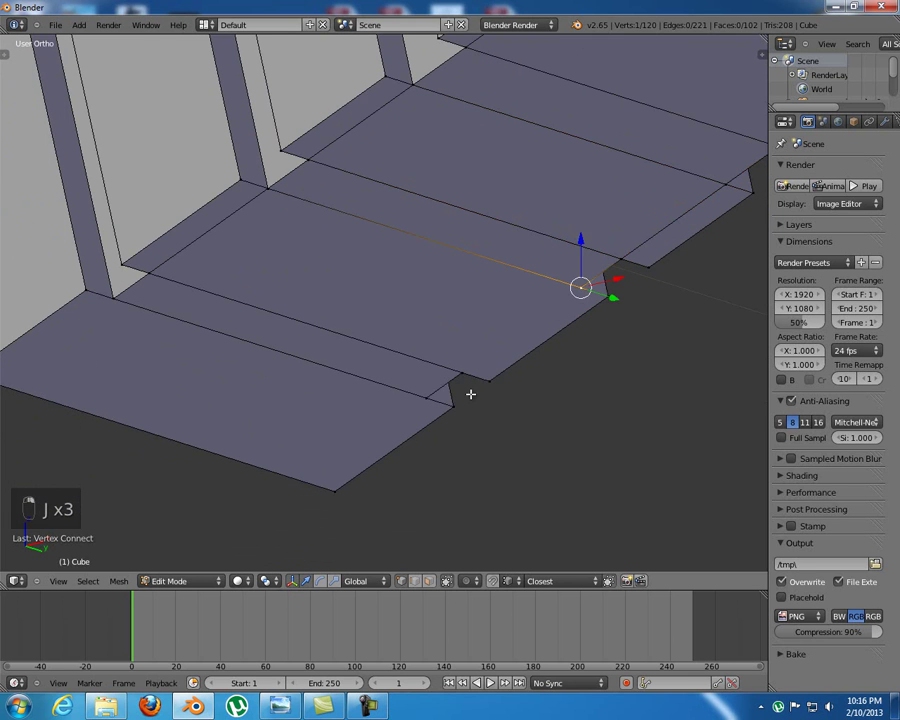
{"action": "right_click", "coordinate": [453, 371], "text": "shift"}
{"action": "key", "text": "j"}
Add two evenly spaced lengthwise loop cuts to the magazine's other narrow side face, beside the first end panel
{"action": "middle_click_drag", "start_coordinate": [315, 384], "coordinate": [320, 304], "text": "shift"}
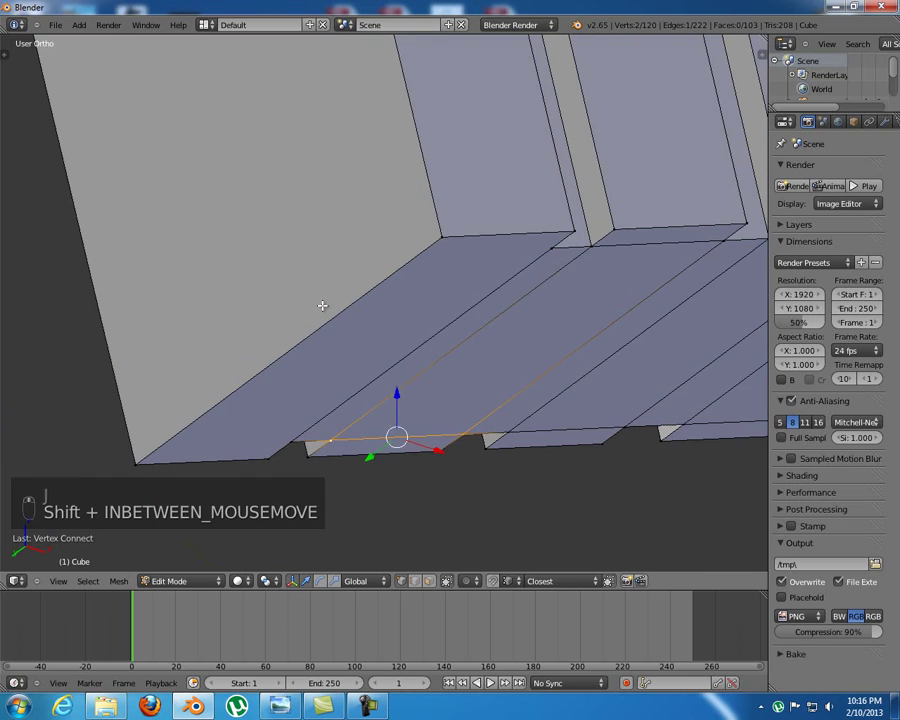
{"action": "key", "text": "ctrl+r"}
{"action": "scroll", "coordinate": [279, 336], "scroll_direction": "up", "scroll_amount": 1}
{"action": "left_click", "coordinate": [279, 336]}
{"action": "right_click", "coordinate": [279, 336]}
Move one of the new loop cuts along Y to the first groove's nearest inner corner and connect its lower vertex to that corner
{"action": "middle_click_drag", "start_coordinate": [279, 336], "coordinate": [342, 304], "text": "shift"}
{"action": "right_click", "coordinate": [325, 248], "text": "alt"}
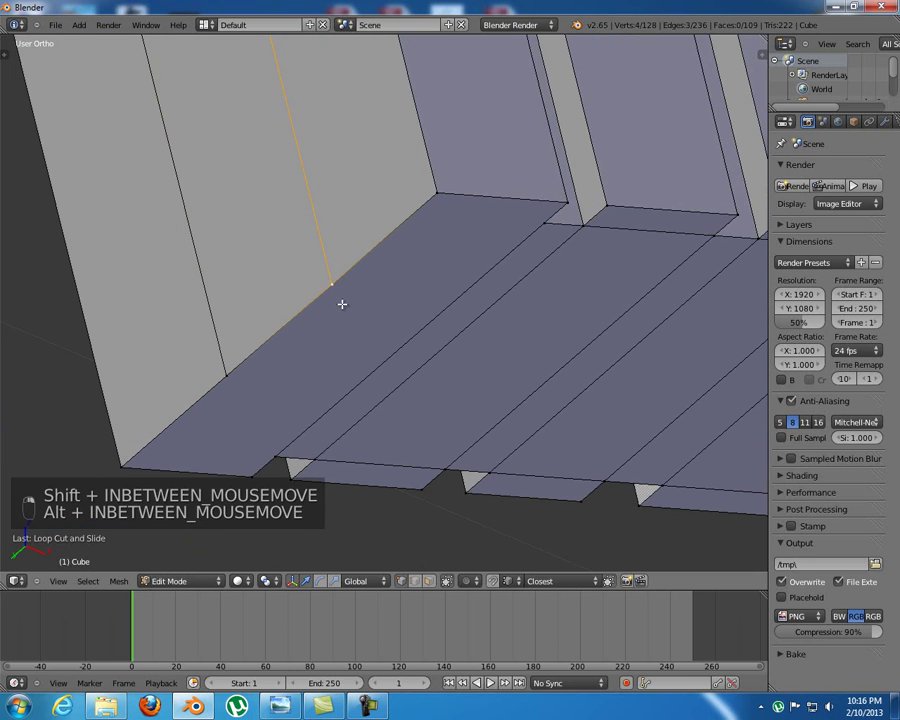
{"action": "key", "text": "g"}
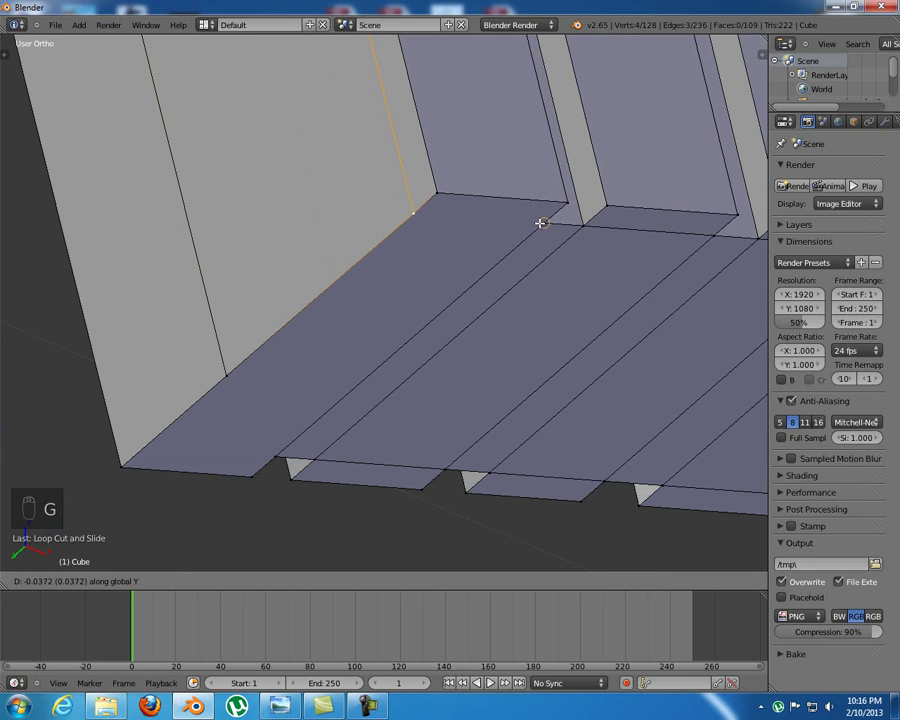
{"action": "left_click", "coordinate": [547, 223]}
{"action": "middle_click_drag", "start_coordinate": [468, 285], "coordinate": [402, 223]}
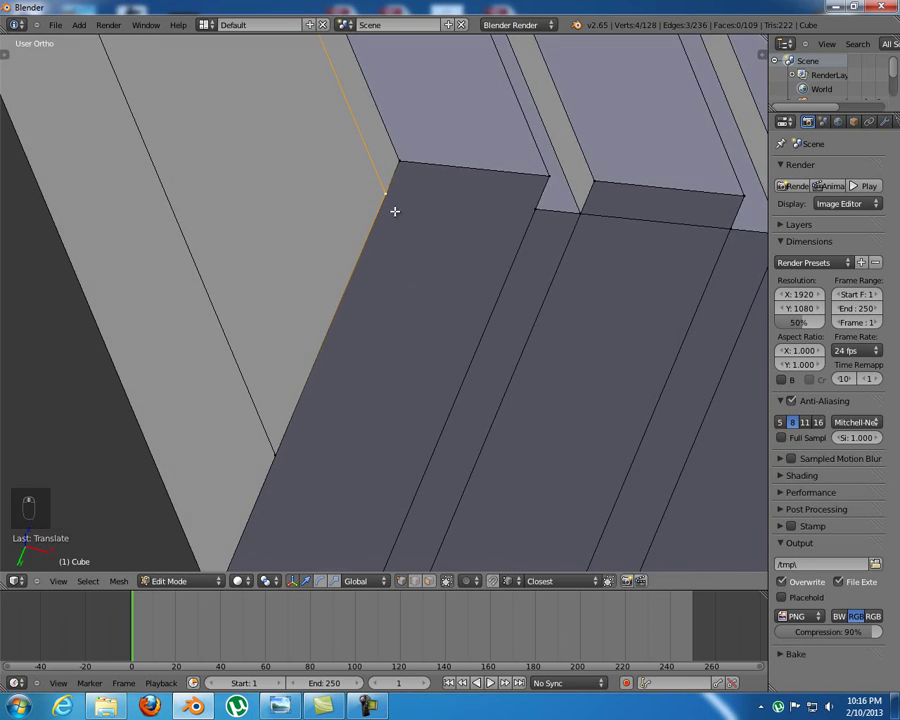
{"action": "right_click", "coordinate": [530, 208], "text": "shift"}
{"action": "key", "text": "j"}
Move the remaining loop cut along Y to the first groove's opposite inner corner and connect the two vertices across the first end panel
{"action": "middle_click_drag", "start_coordinate": [319, 387], "coordinate": [377, 253], "text": "shift"}
{"action": "right_click", "coordinate": [323, 285], "text": "alt"}
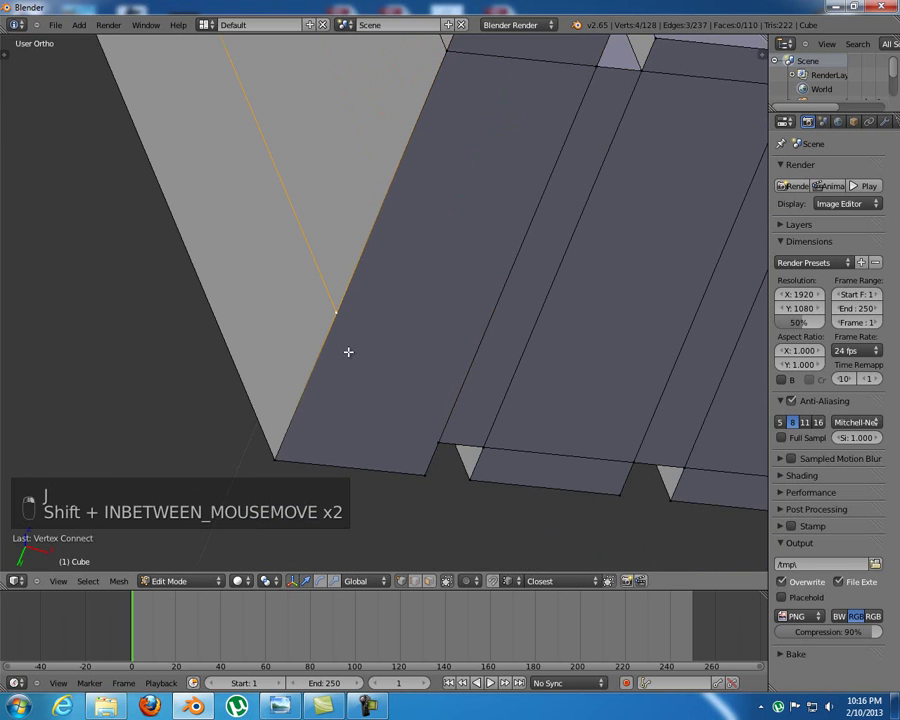
{"action": "middle_click_drag", "start_coordinate": [348, 350], "coordinate": [350, 326], "text": "shift"}
{"action": "key", "text": "g"}
{"action": "key", "text": "y"}
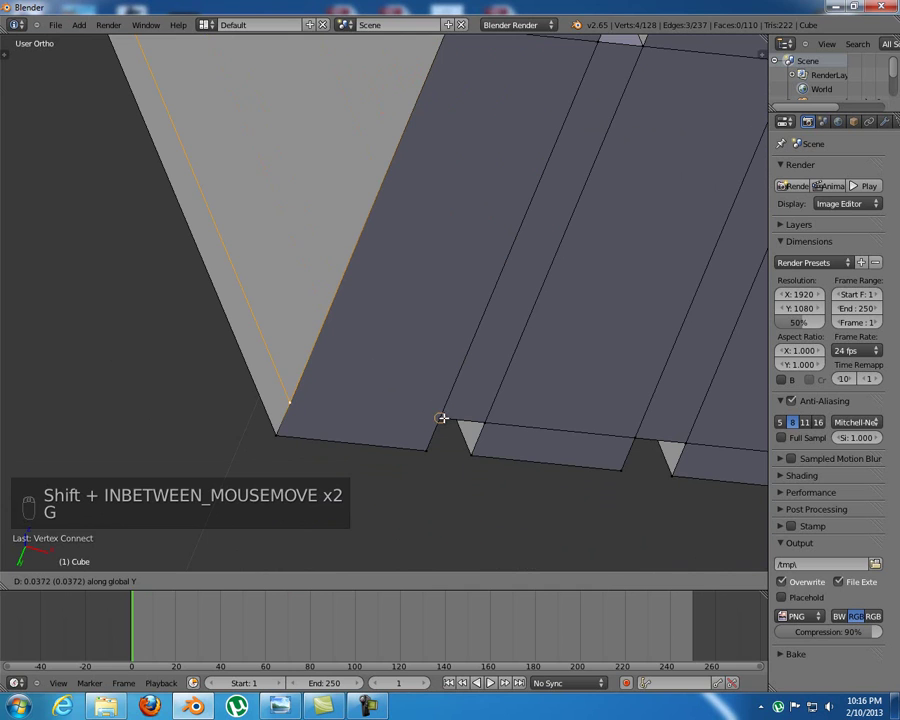
{"action": "left_click", "coordinate": [442, 418]}
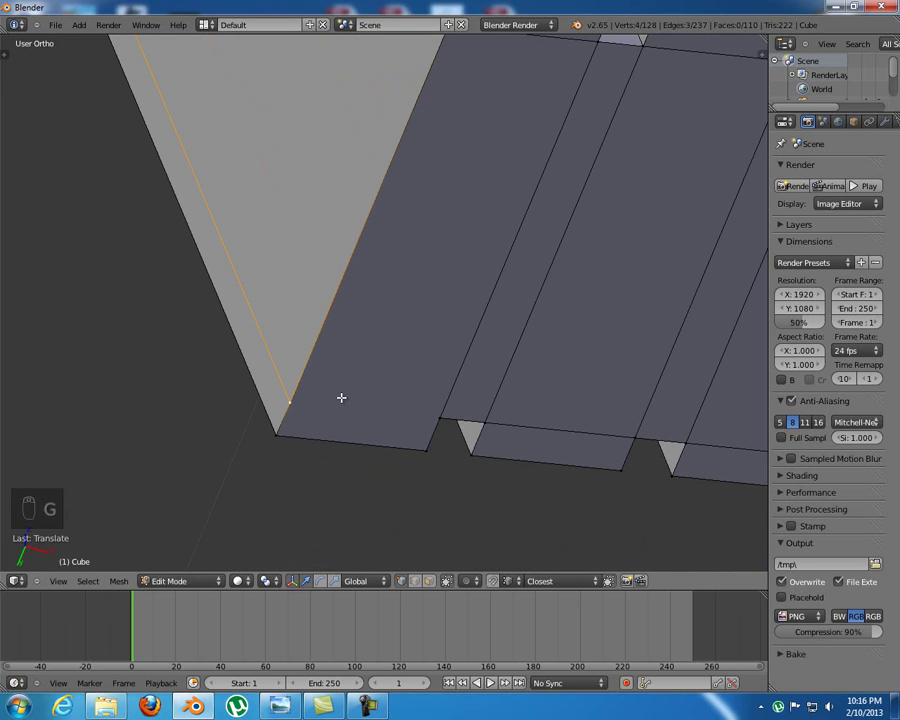
{"action": "right_click", "coordinate": [276, 400]}
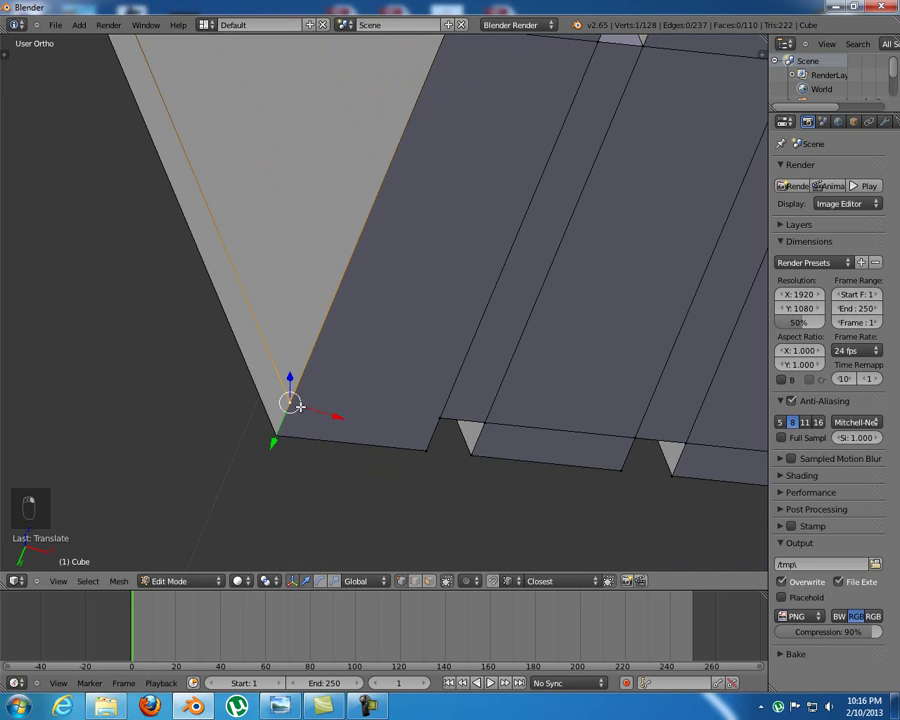
{"action": "right_click", "coordinate": [445, 418], "text": "shift"}
{"action": "key", "text": "j"}
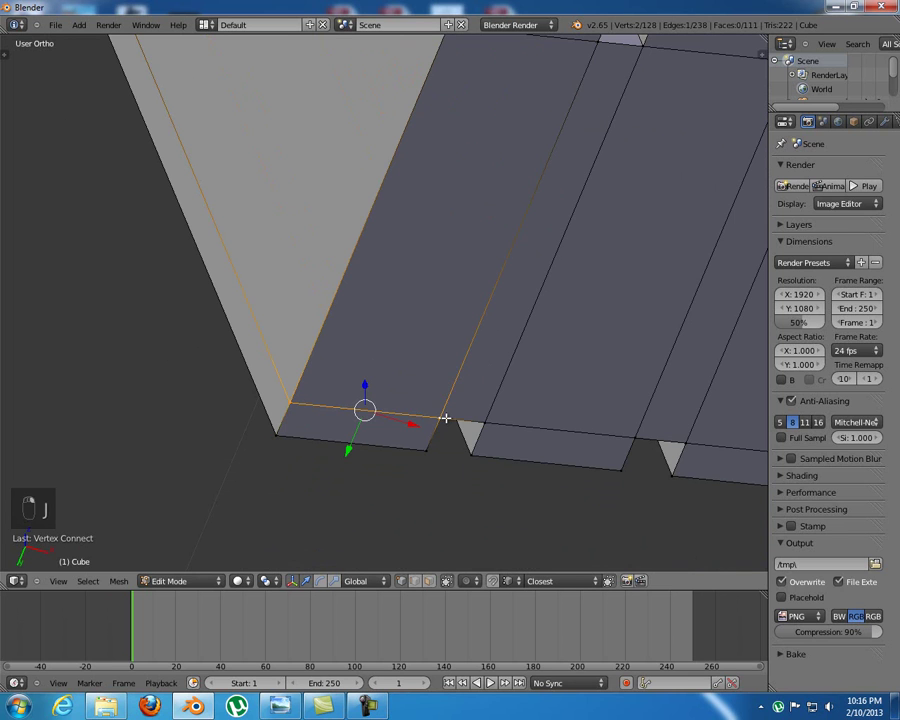
Snap the 3D cursor to the selected edge across the first end panel
{"action": "key", "text": "shift+s"}
{"action": "left_click", "coordinate": [449, 451]}
{"action": "middle_click_drag", "start_coordinate": [538, 325], "coordinate": [466, 417]}
{"action": "middle_click_drag", "start_coordinate": [430, 299], "coordinate": [392, 459], "text": "shift"}
{"action": "scroll", "coordinate": [404, 406], "scroll_direction": "down", "scroll_amount": 4}
{"action": "middle_click_drag", "start_coordinate": [396, 362], "coordinate": [392, 422]}
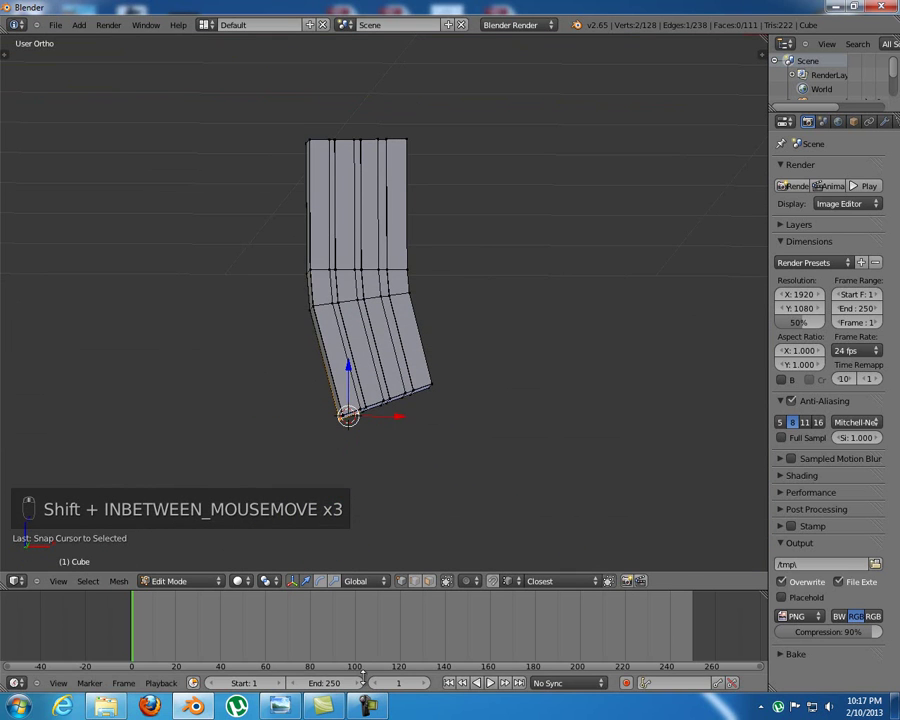
Check the magazine in the reference photo and add two evenly spaced lengthwise loop cuts to the mesh's narrow faces
{"action": "left_click", "coordinate": [280, 707]}
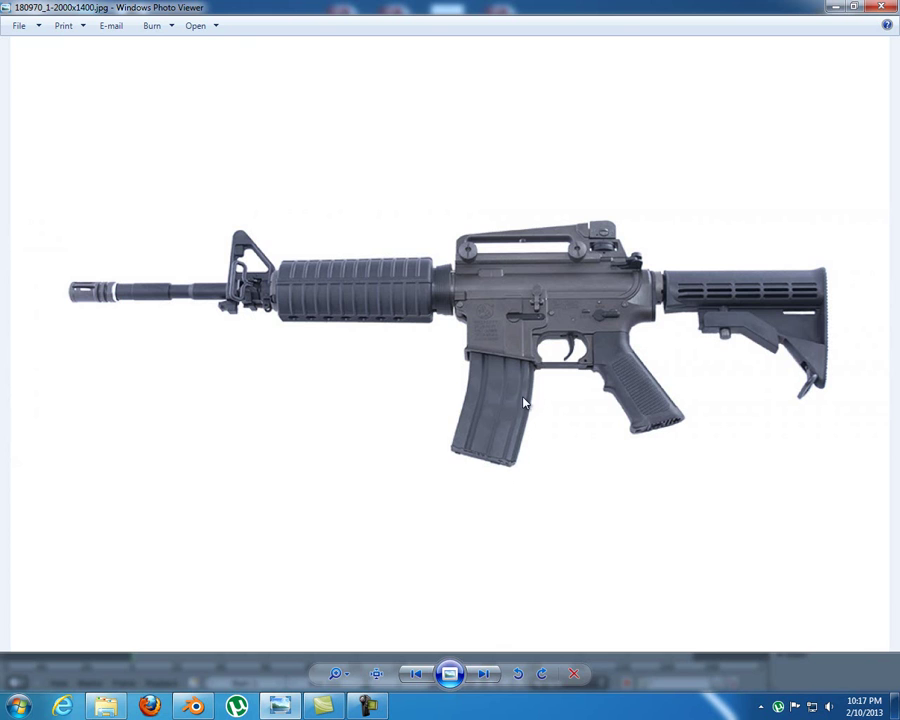
{"action": "left_click", "coordinate": [292, 705]}
{"action": "middle_click_drag", "start_coordinate": [365, 218], "coordinate": [200, 295], "text": "shift"}
{"action": "middle_click_drag", "start_coordinate": [428, 261], "coordinate": [394, 278], "text": "shift"}
{"action": "middle_click_drag", "start_coordinate": [484, 279], "coordinate": [448, 275]}
{"action": "scroll", "coordinate": [508, 277], "scroll_direction": "up", "scroll_amount": 4}
{"action": "scroll", "coordinate": [448, 275], "scroll_direction": "down", "scroll_amount": 2}
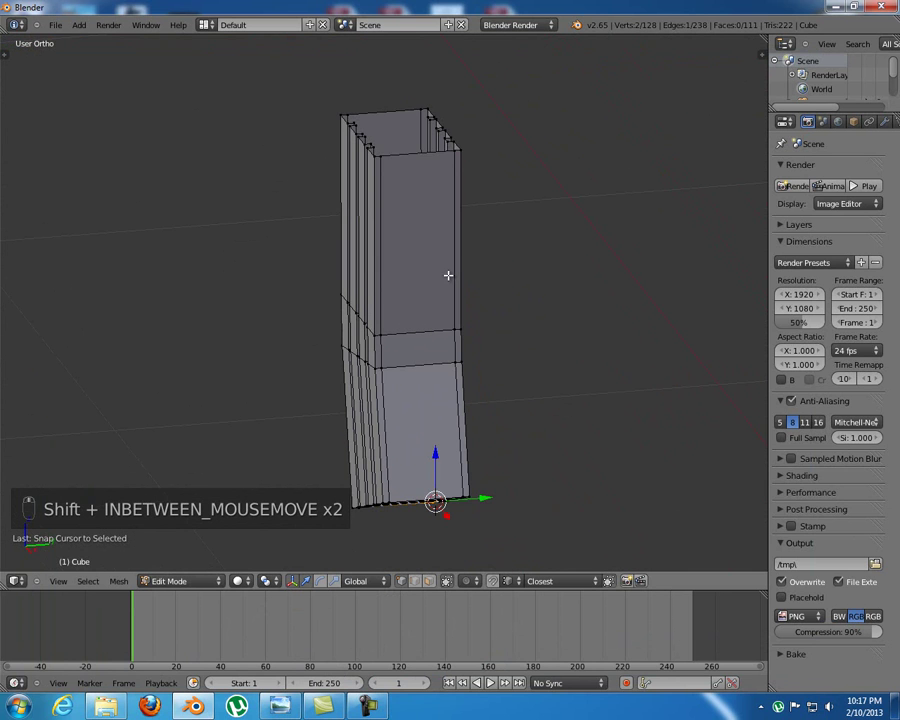
{"action": "key", "text": "ctrl+r"}
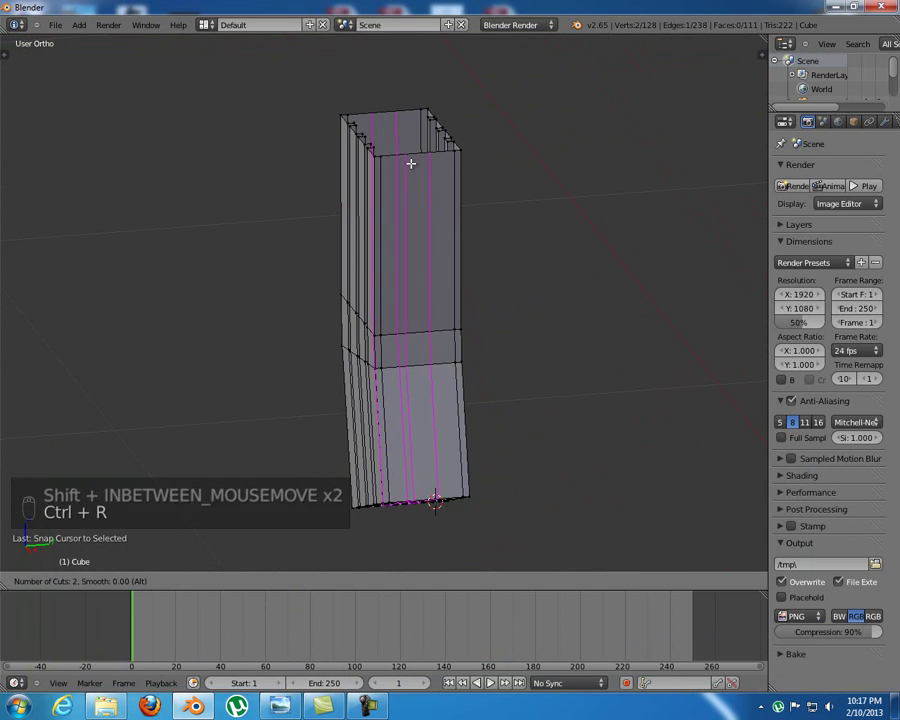
{"action": "left_click", "coordinate": [410, 163]}
{"action": "mouse_move", "coordinate": [439, 264]}
{"action": "middle_mouse_down"}
{"action": "mouse_move", "coordinate": [422, 263]}
{"action": "mouse_move", "coordinate": [430, 263]}
{"action": "middle_mouse_up"}
{"action": "middle_click_drag", "start_coordinate": [380, 328], "coordinate": [388, 328]}
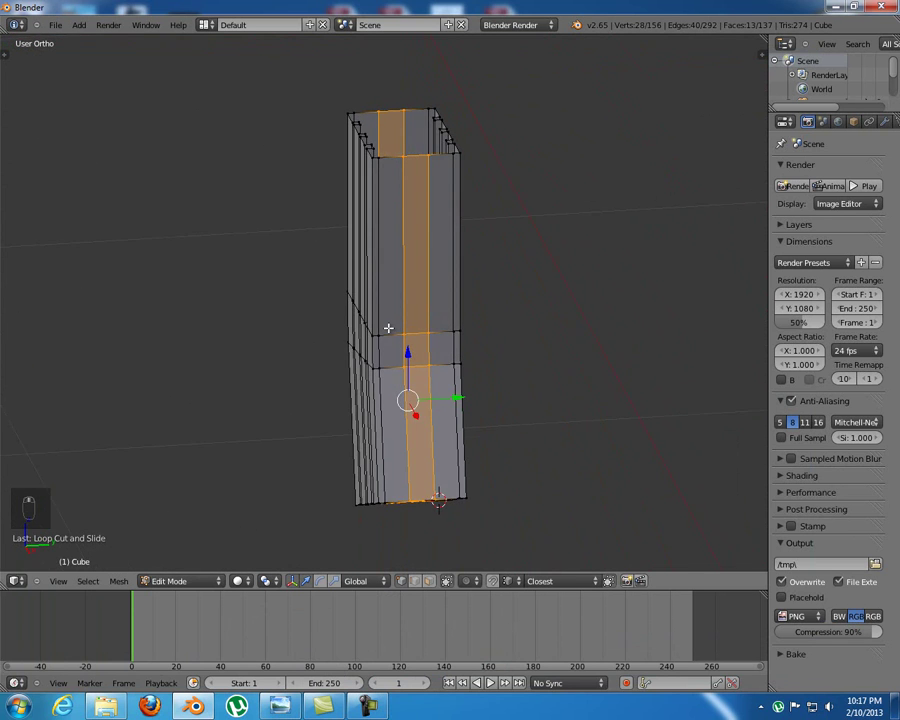
Scale the two new loop cuts along global Y by about 1.96 to widen the central strip
{"action": "key", "text": "y"}
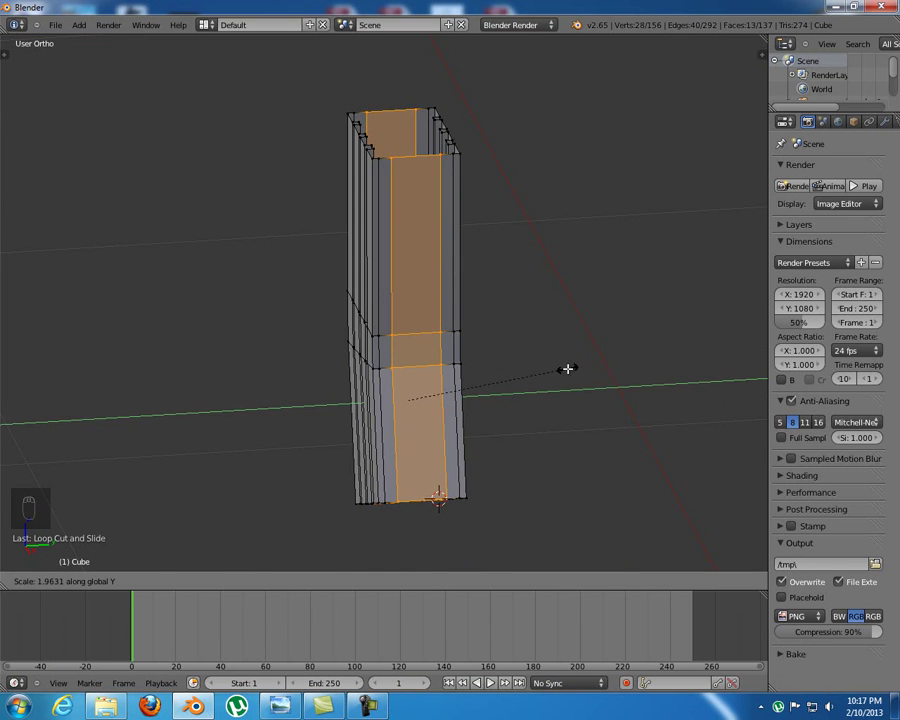
{"action": "left_click", "coordinate": [566, 368]}
{"action": "middle_click_drag", "start_coordinate": [307, 289], "coordinate": [567, 275]}
{"action": "scroll", "coordinate": [349, 275], "scroll_direction": "up", "scroll_amount": 3}
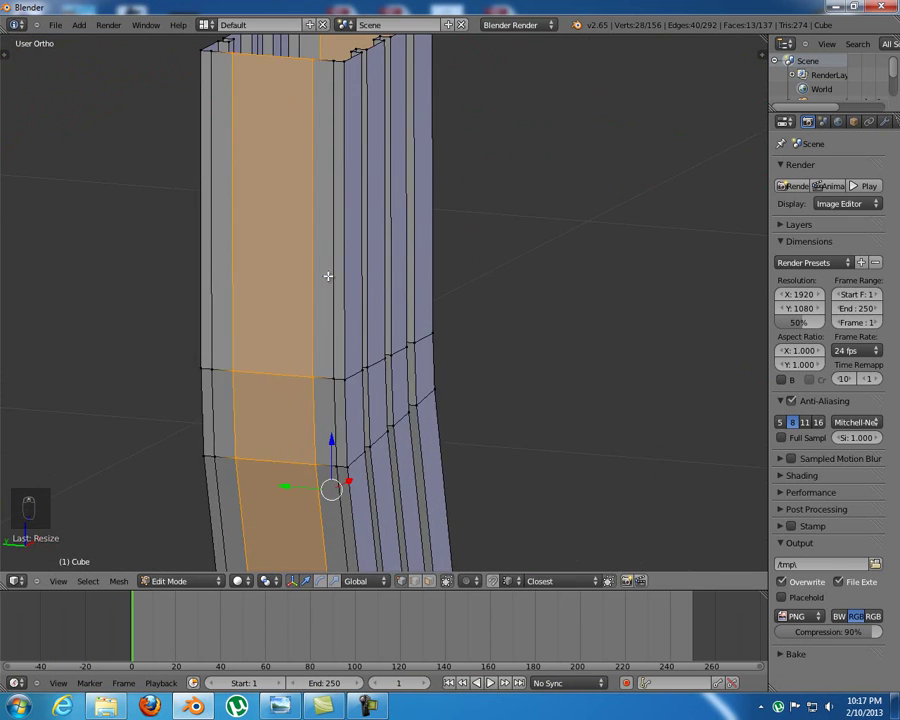
{"action": "middle_click_drag", "start_coordinate": [328, 276], "coordinate": [349, 264], "text": "shift"}
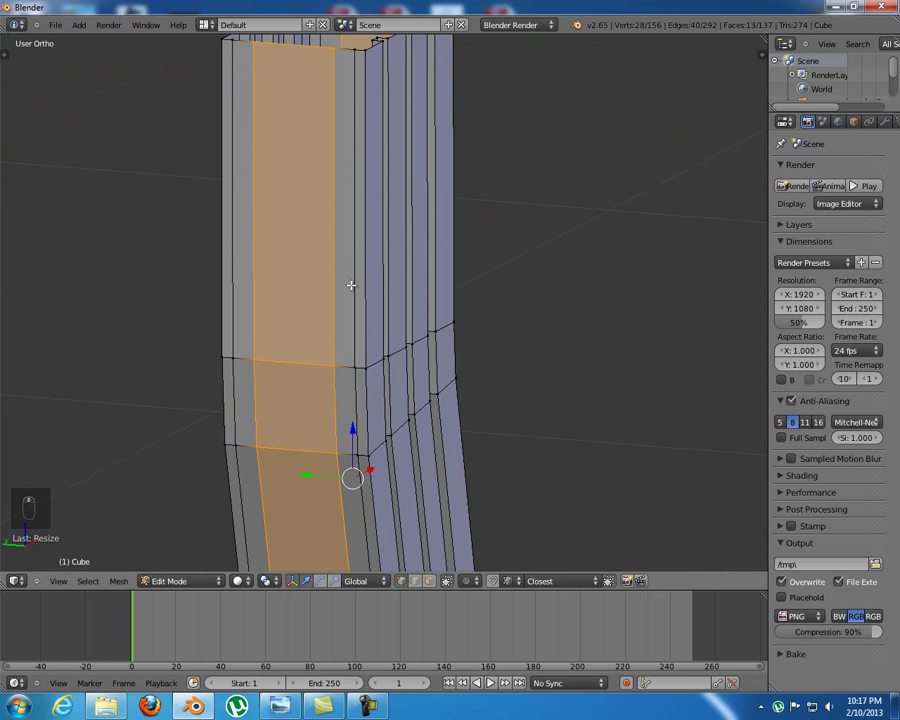
Compare with the reference photo and select only the central face strip on the magazine's outer curved narrow side, excluding the opposite side
{"action": "right_click", "coordinate": [351, 285], "text": "alt"}
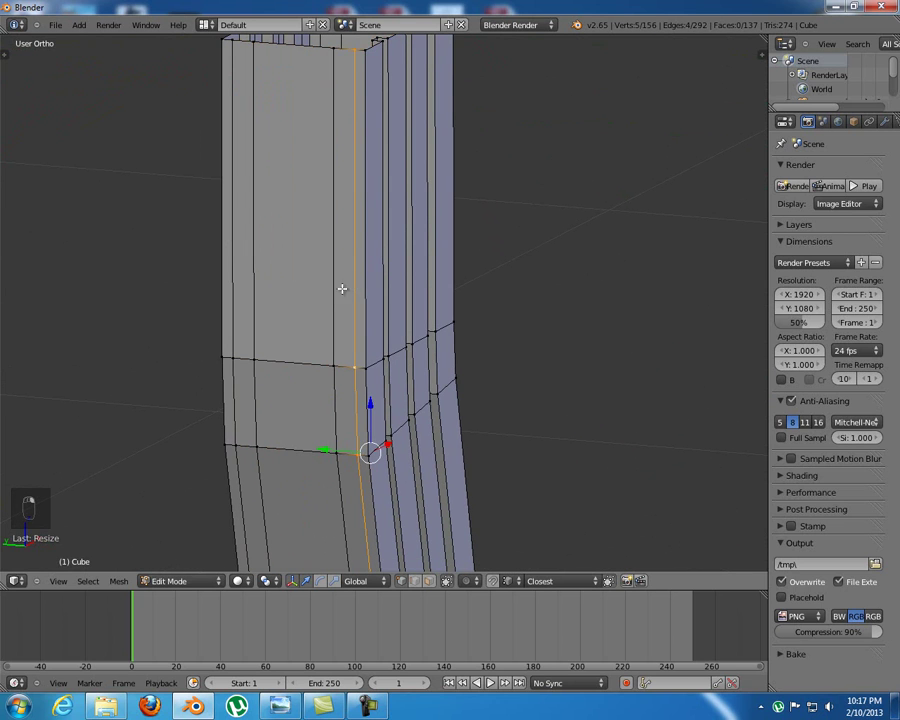
{"action": "right_click", "coordinate": [233, 285], "text": "alt"}
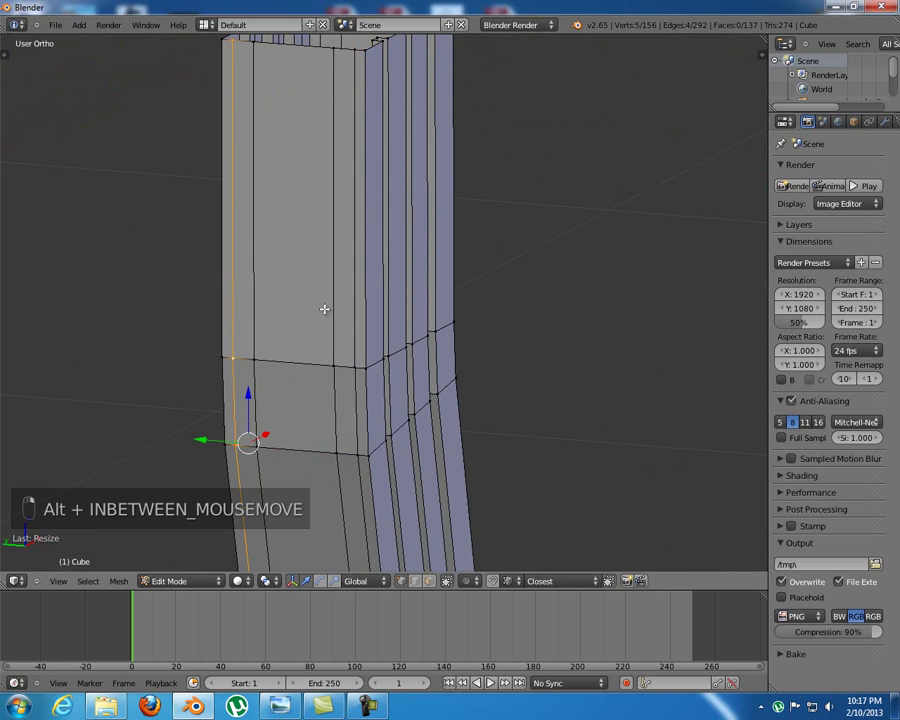
{"action": "left_click", "coordinate": [287, 708]}
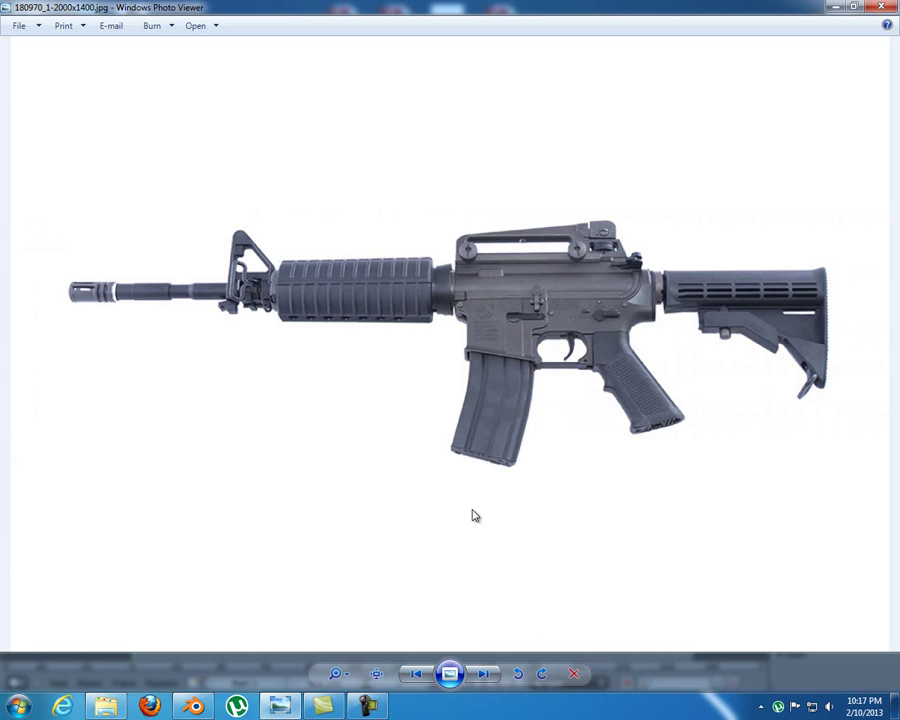
{"action": "left_click", "coordinate": [196, 707]}
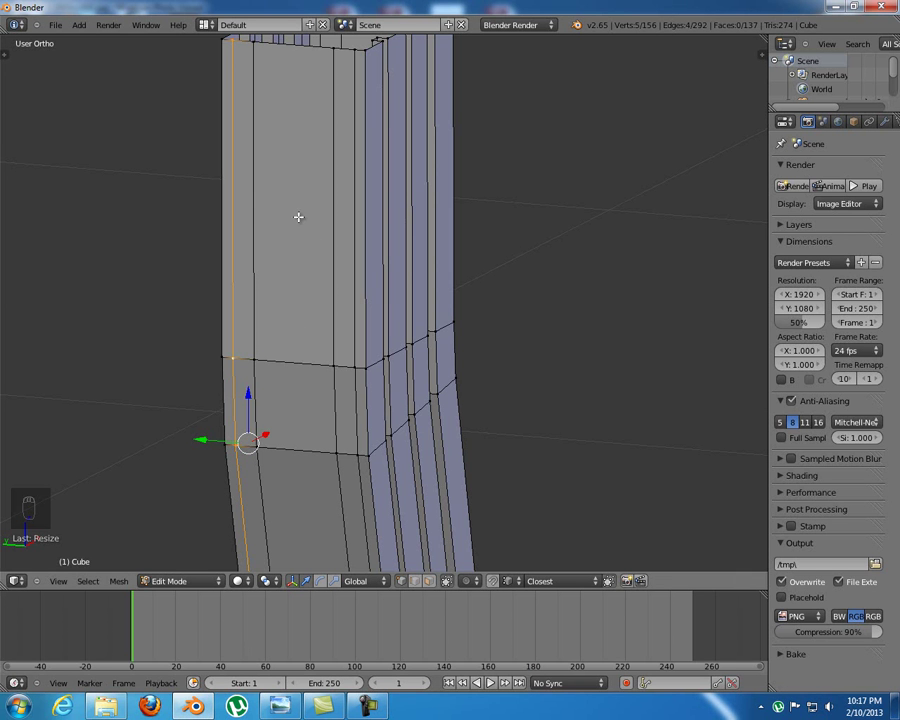
{"action": "right_click", "coordinate": [340, 230], "text": "alt"}
{"action": "scroll", "coordinate": [382, 336], "scroll_direction": "down", "scroll_amount": 5}
{"action": "middle_click_drag", "start_coordinate": [360, 309], "coordinate": [309, 311]}
{"action": "key", "text": "KP_3"}
{"action": "key", "text": "KP_1"}
{"action": "key", "text": "z"}
{"action": "scroll", "coordinate": [309, 311], "scroll_direction": "down", "scroll_amount": 2}
{"action": "key", "text": "b"}
{"action": "left_click_drag", "start_coordinate": [362, 111], "coordinate": [630, 508]}
{"action": "key", "text": "b"}
{"action": "middle_click_drag", "start_coordinate": [368, 121], "coordinate": [686, 537]}
{"action": "key", "text": "b"}
{"action": "middle_click_drag", "start_coordinate": [352, 430], "coordinate": [425, 501]}
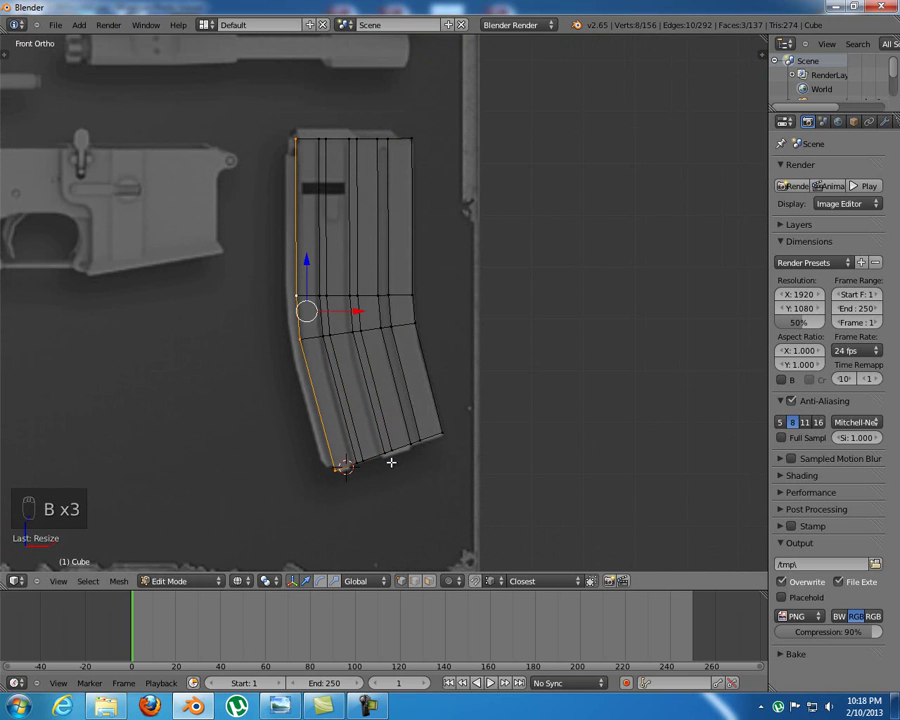
Extrude the selected central strip outward by about 0.018 and pull the extruded faces slightly back toward the magazine along X
{"action": "key", "text": "z"}
{"action": "mouse_move", "coordinate": [372, 457]}
{"action": "middle_mouse_down"}
{"action": "mouse_move", "coordinate": [335, 408]}
{"action": "mouse_move", "coordinate": [416, 407]}
{"action": "mouse_move", "coordinate": [386, 392]}
{"action": "middle_mouse_up"}
{"action": "scroll", "coordinate": [416, 407], "scroll_direction": "up", "scroll_amount": 2}
{"action": "key", "text": "e"}
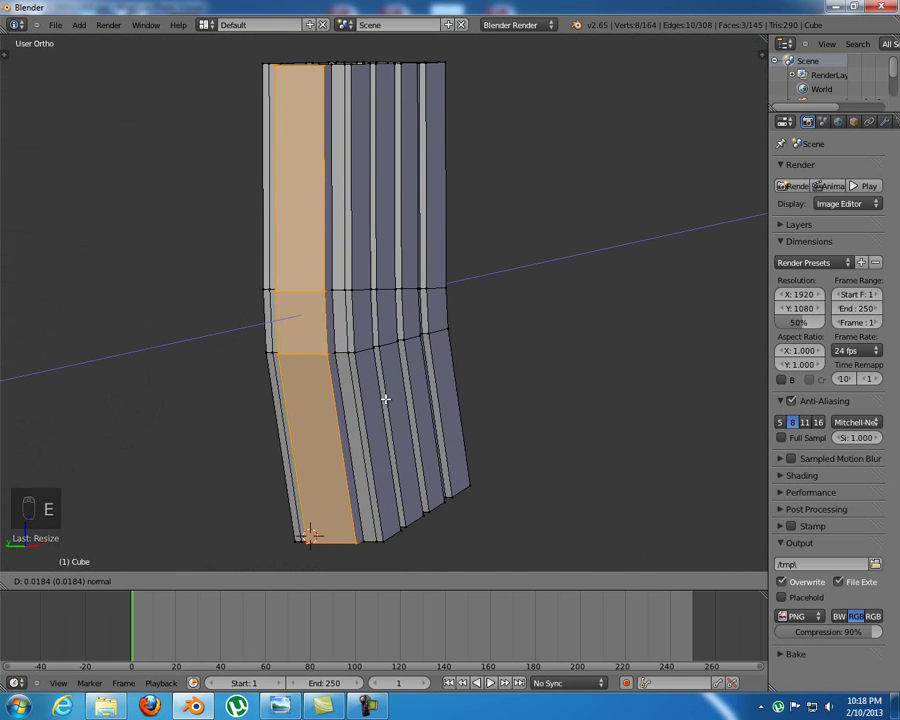
{"action": "left_click", "coordinate": [385, 398]}
{"action": "key", "text": "KP_1"}
{"action": "middle_click_drag", "start_coordinate": [316, 351], "coordinate": [297, 393]}
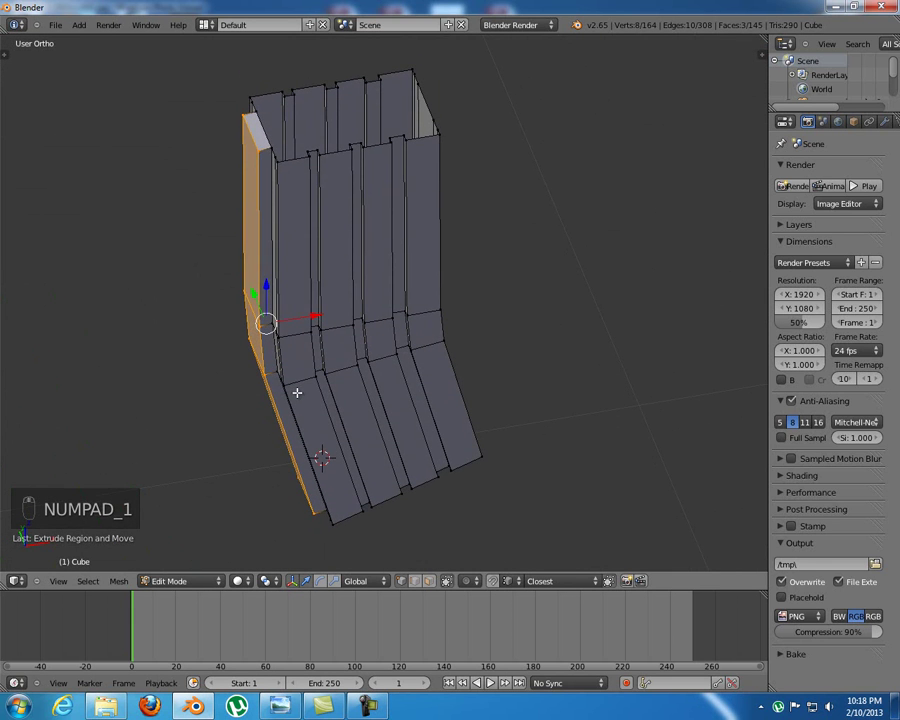
{"action": "left_click_drag", "start_coordinate": [314, 311], "coordinate": [309, 297]}
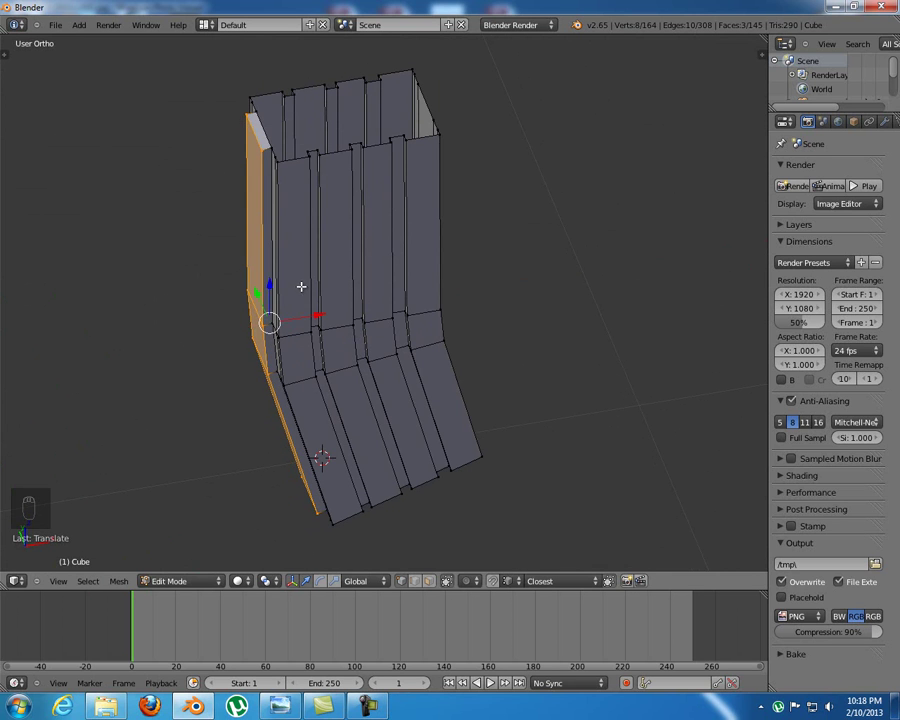
Delete the original inner edge at the extruded strip's upper end, removing the face that caps it
{"action": "middle_click_drag", "start_coordinate": [309, 297], "coordinate": [329, 390], "text": "shift"}
{"action": "middle_click_drag", "start_coordinate": [320, 342], "coordinate": [311, 383]}
{"action": "scroll", "coordinate": [295, 352], "scroll_direction": "up", "scroll_amount": 5}
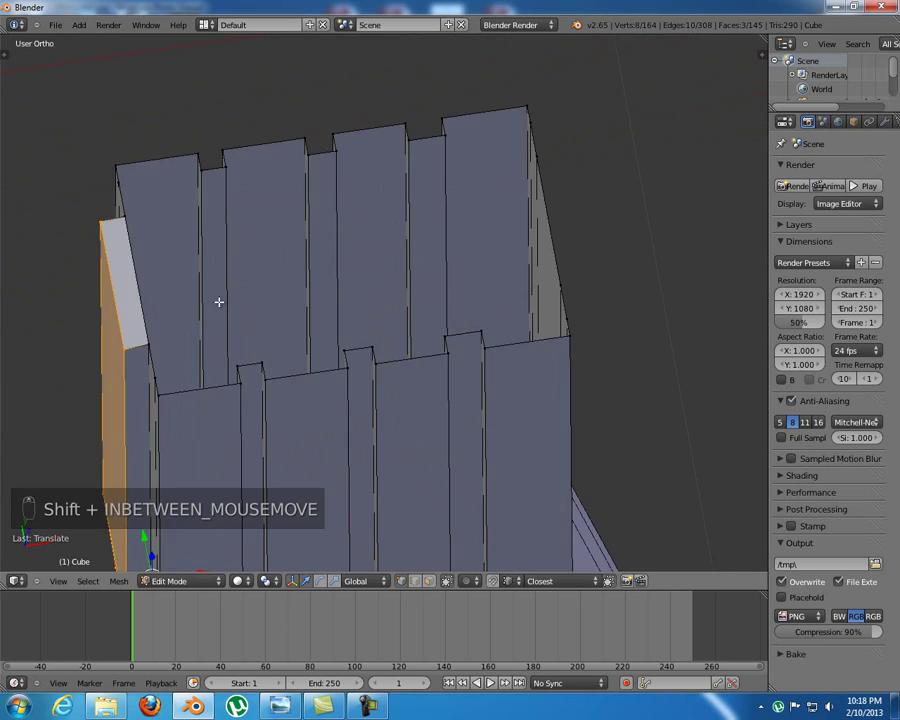
{"action": "middle_click_drag", "start_coordinate": [215, 299], "coordinate": [325, 309], "text": "shift"}
{"action": "right_click", "coordinate": [264, 352]}
{"action": "key", "text": "x"}
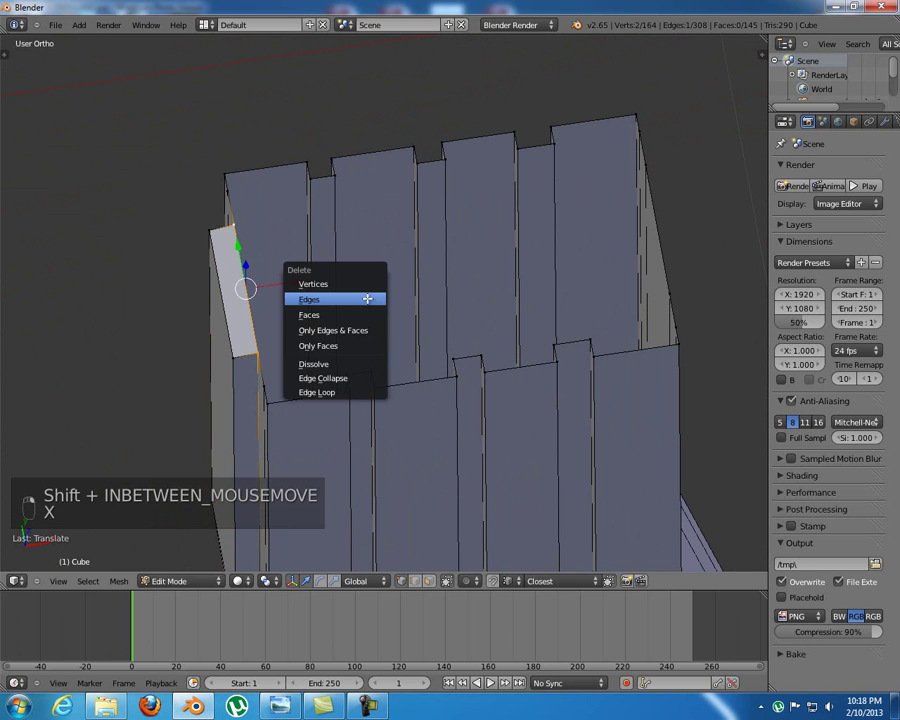
{"action": "left_click", "coordinate": [367, 298]}
{"action": "middle_click_drag", "start_coordinate": [273, 462], "coordinate": [291, 420]}
{"action": "key", "text": "KP_1"}
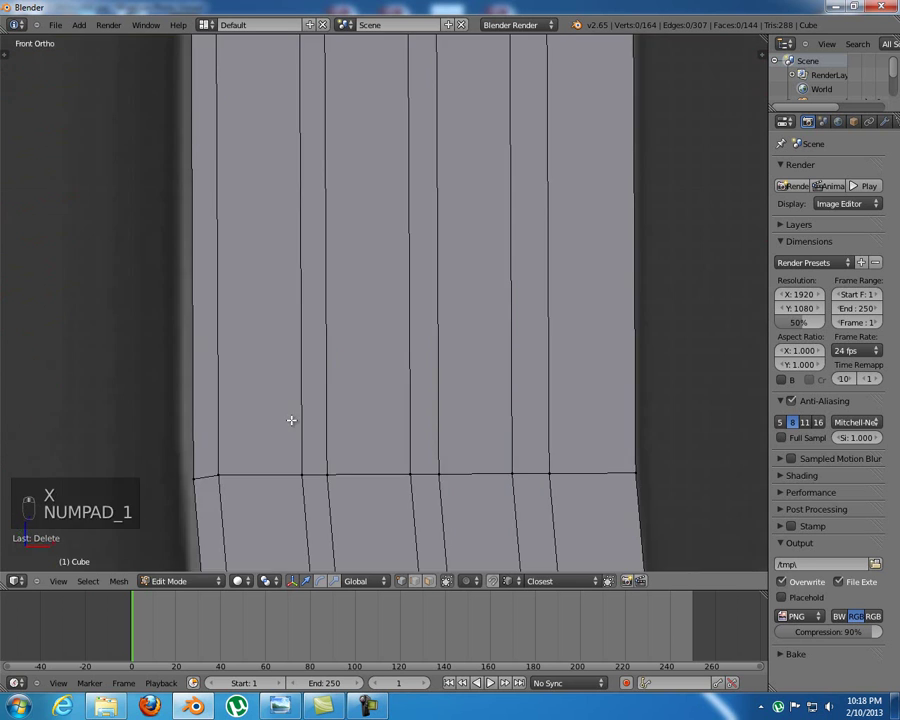
Inspect the extruded strip's lower end, trial-moving individual corner vertices and cancelling each move to check their connections
{"action": "scroll", "coordinate": [310, 408], "scroll_direction": "down", "scroll_amount": 5}
{"action": "middle_click_drag", "start_coordinate": [374, 416], "coordinate": [414, 406]}
{"action": "middle_click_drag", "start_coordinate": [407, 462], "coordinate": [384, 306], "text": "shift"}
{"action": "middle_click_drag", "start_coordinate": [385, 430], "coordinate": [372, 348]}
{"action": "scroll", "coordinate": [374, 386], "scroll_direction": "up", "scroll_amount": 4}
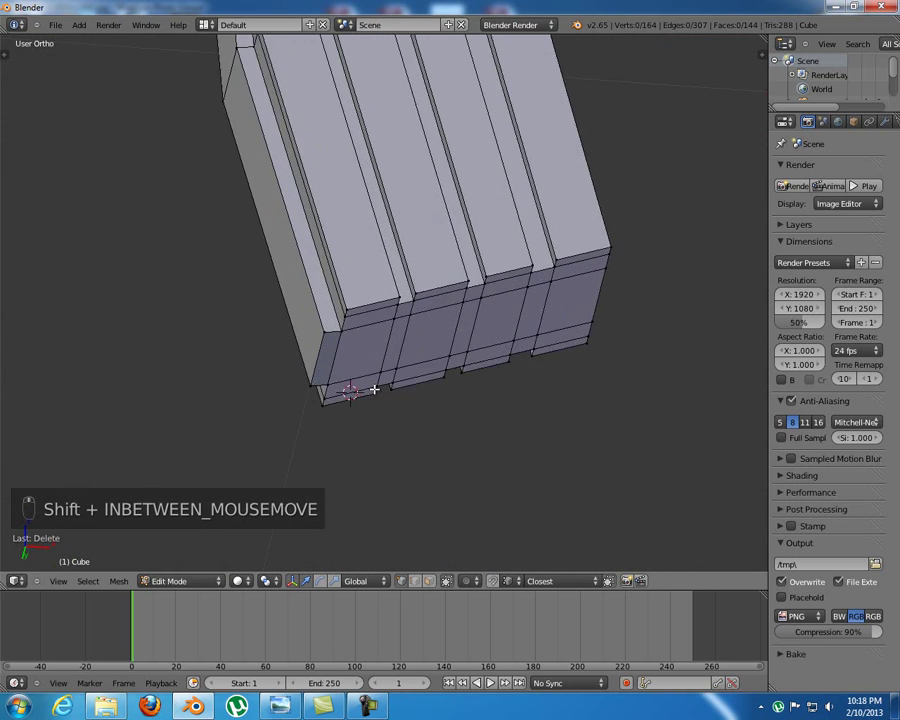
{"action": "scroll", "coordinate": [374, 389], "scroll_direction": "up", "scroll_amount": 5}
{"action": "right_click", "coordinate": [242, 373]}
{"action": "key", "text": "g"}
{"action": "right_click", "coordinate": [232, 408]}
{"action": "right_click", "coordinate": [281, 390]}
{"action": "key", "text": "g"}
{"action": "right_click", "coordinate": [297, 396]}
{"action": "key", "text": "g"}
{"action": "right_click", "coordinate": [335, 399]}
{"action": "scroll", "coordinate": [336, 400], "scroll_direction": "down", "scroll_amount": 6}
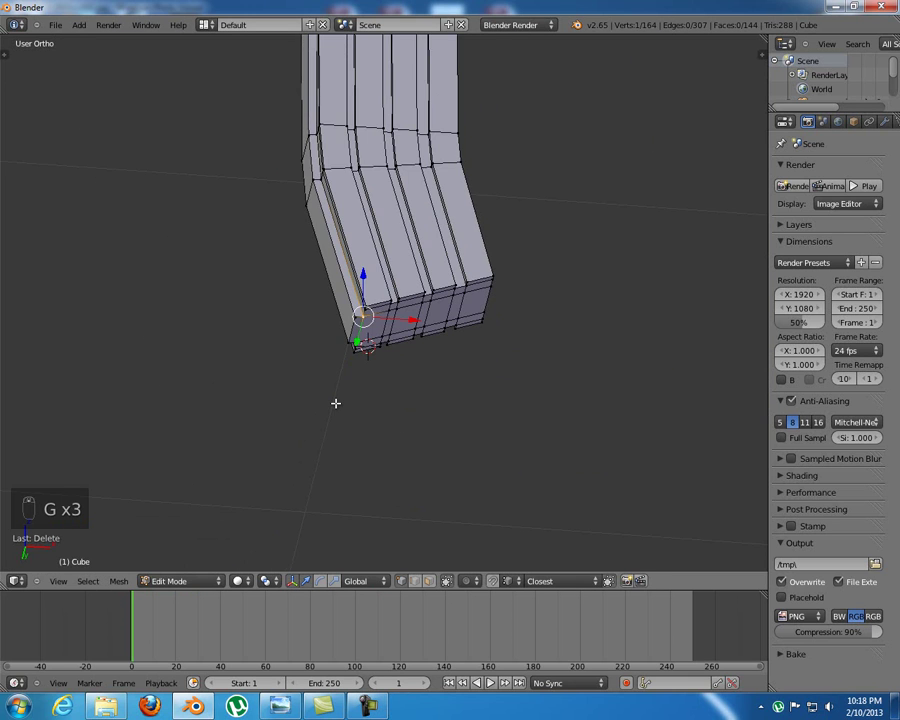
Return to Object Mode and add a Subdivision Surface modifier to the magazine
{"action": "key", "text": "KP_1"}
{"action": "scroll", "coordinate": [463, 322], "scroll_direction": "down", "scroll_amount": 3}
{"action": "key", "text": "Tab"}
{"action": "middle_click_drag", "start_coordinate": [424, 311], "coordinate": [452, 370], "text": "shift"}
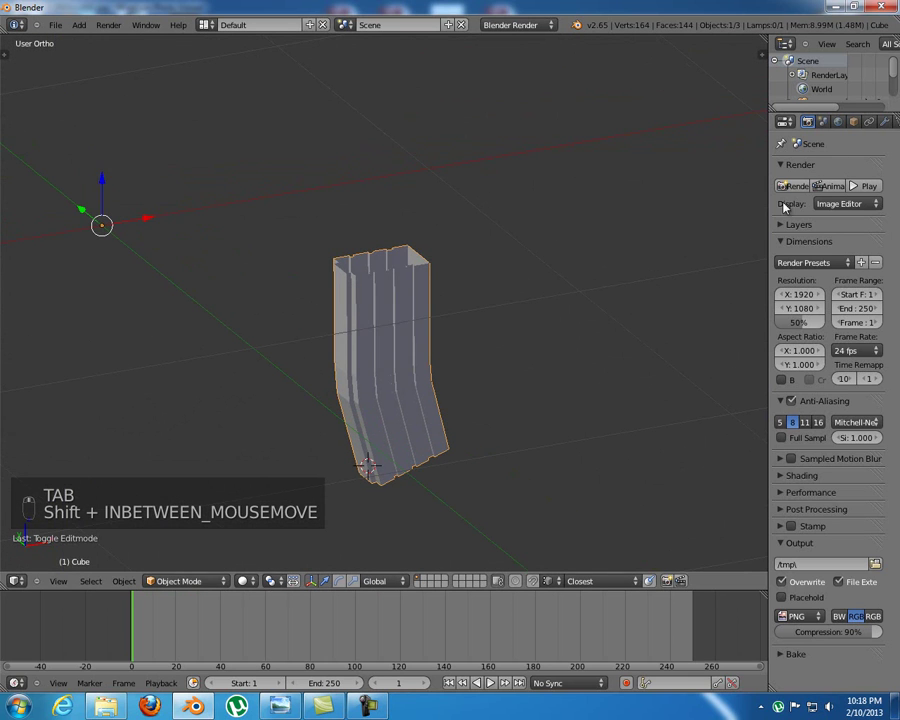
{"action": "left_click", "coordinate": [884, 122]}
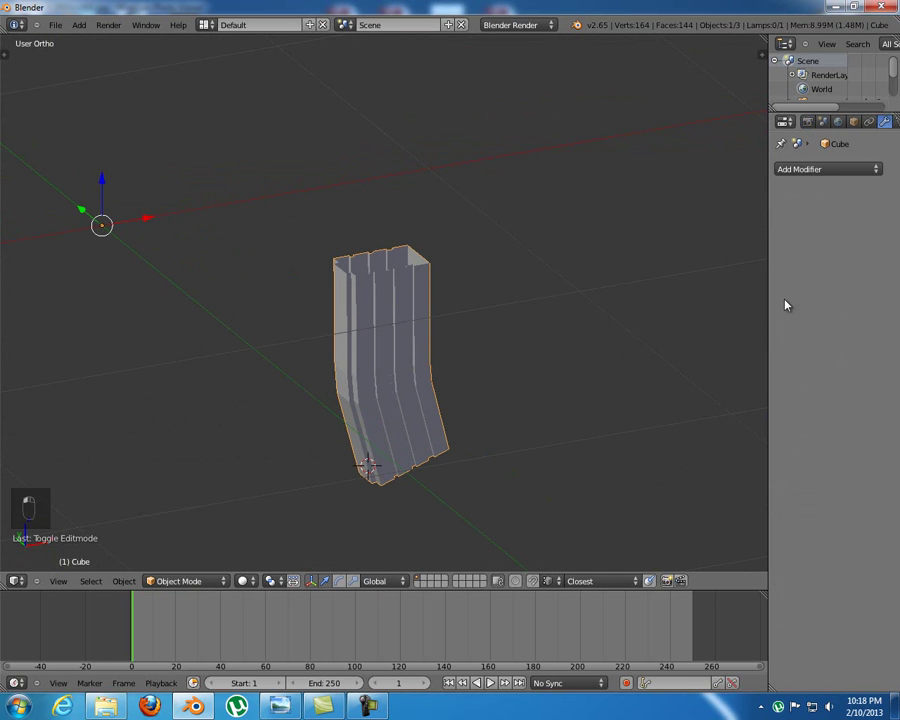
{"action": "left_click_drag", "start_coordinate": [763, 297], "coordinate": [736, 297]}
{"action": "left_click", "coordinate": [812, 172]}
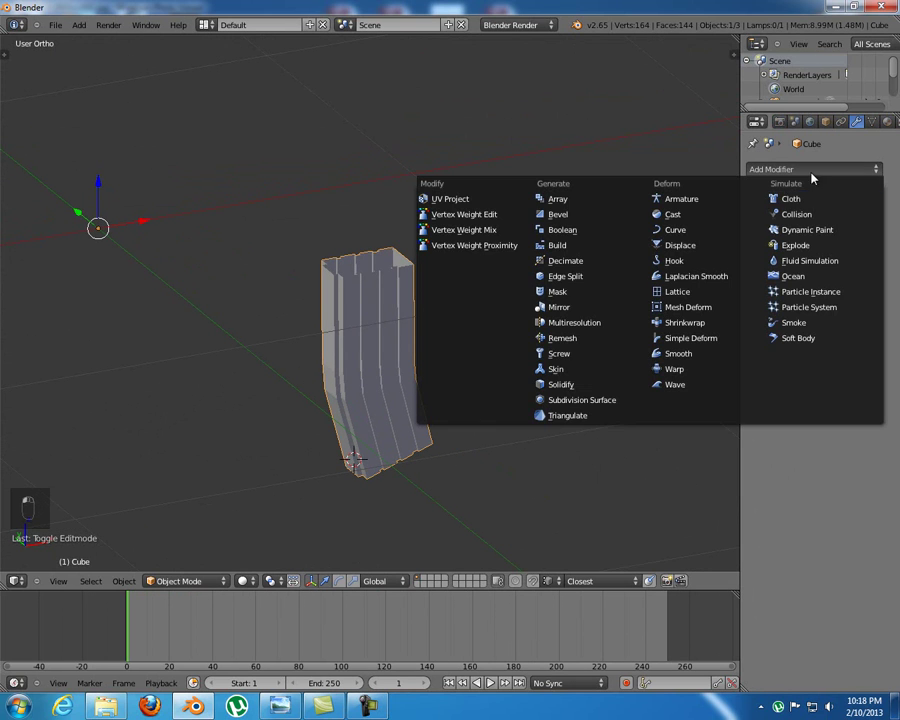
{"action": "left_click", "coordinate": [585, 400]}
{"action": "middle_click_drag", "start_coordinate": [525, 405], "coordinate": [380, 360], "text": "shift"}
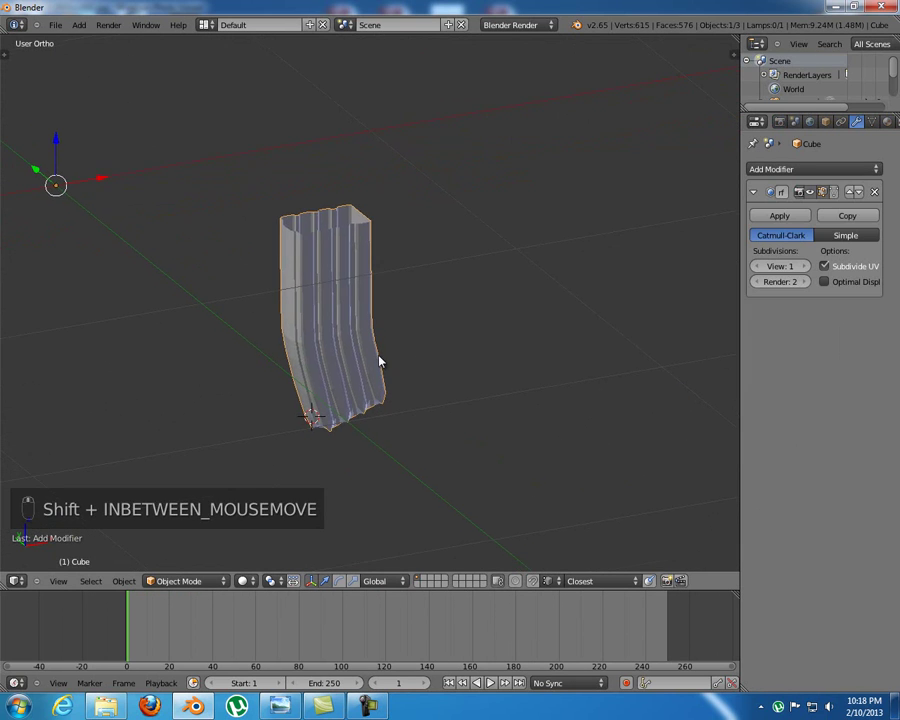
Compare viewport subdivision levels up to 4 and set the modifier's view level to 2
{"action": "left_click", "coordinate": [805, 266]}
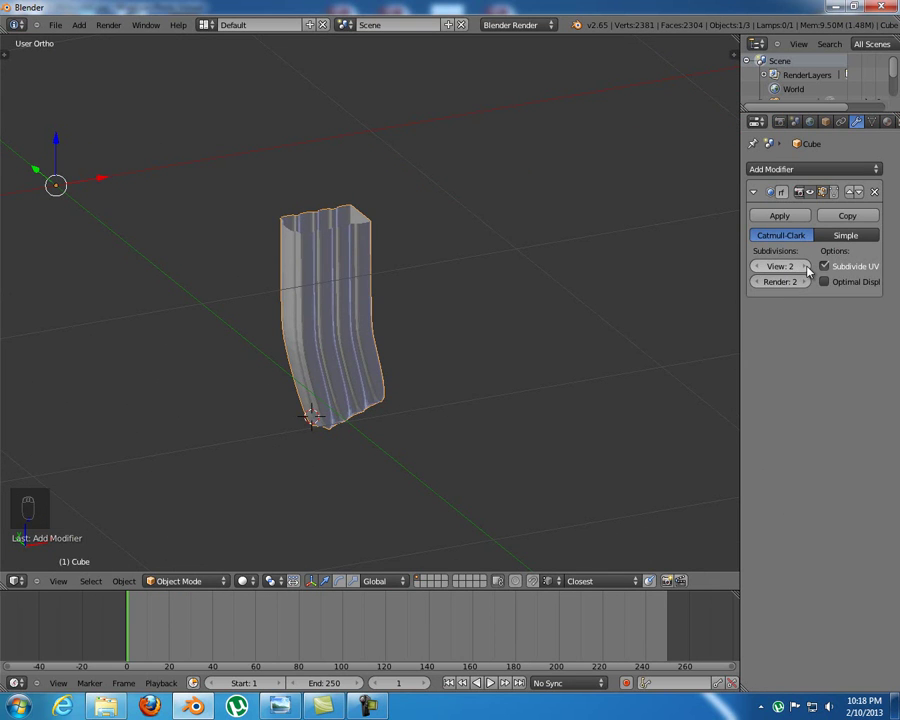
{"action": "left_click", "coordinate": [805, 267]}
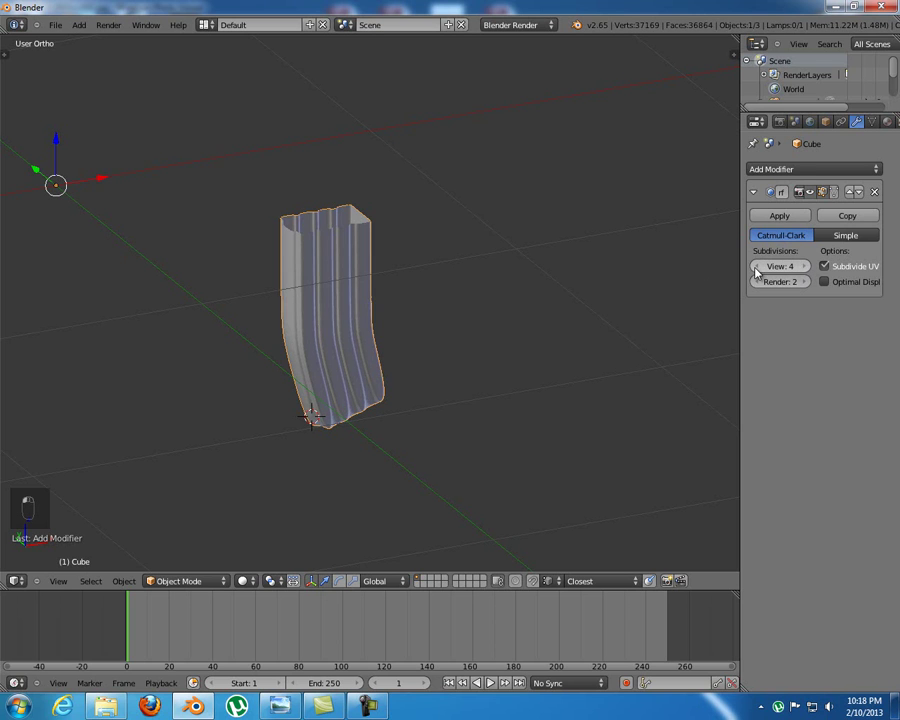
{"action": "left_click", "coordinate": [757, 268]}
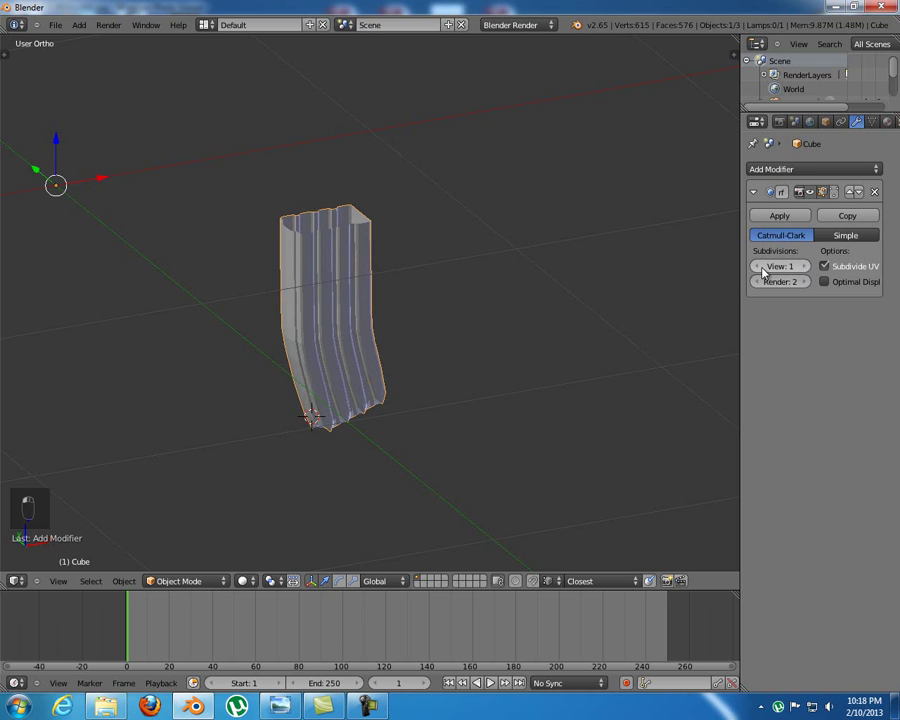
{"action": "left_click", "coordinate": [806, 267]}
{"action": "middle_click_drag", "start_coordinate": [713, 293], "coordinate": [481, 375]}
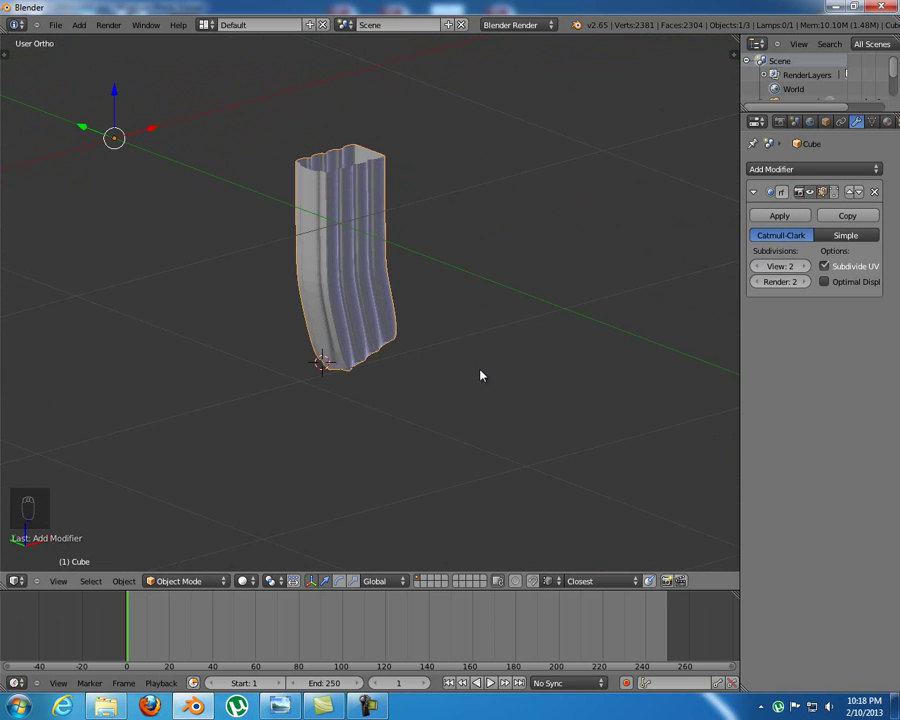
Snap the 3D cursor to the selected magazine object's origin, and to the scene center
{"action": "key", "text": "shift+s"}
{"action": "left_click", "coordinate": [481, 372]}
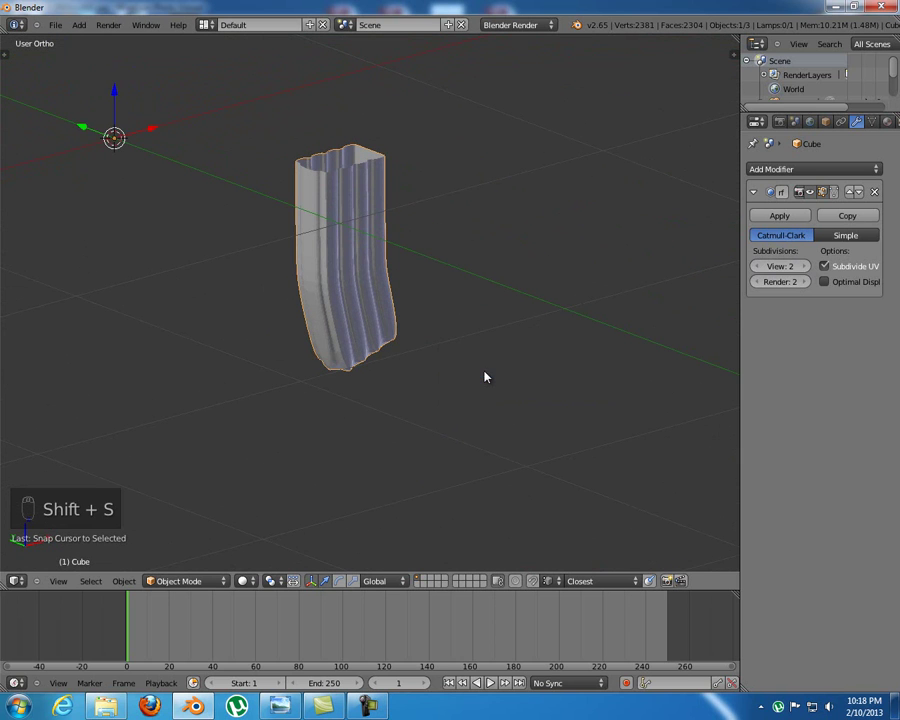
{"action": "key", "text": "shift+s"}
{"action": "left_click", "coordinate": [484, 394]}
Apply smooth shading to the magazine object
{"action": "middle_click_drag", "start_coordinate": [370, 344], "coordinate": [392, 402], "text": "shift"}
{"action": "scroll", "coordinate": [372, 293], "scroll_direction": "up", "scroll_amount": 3}
{"action": "key", "text": "t"}
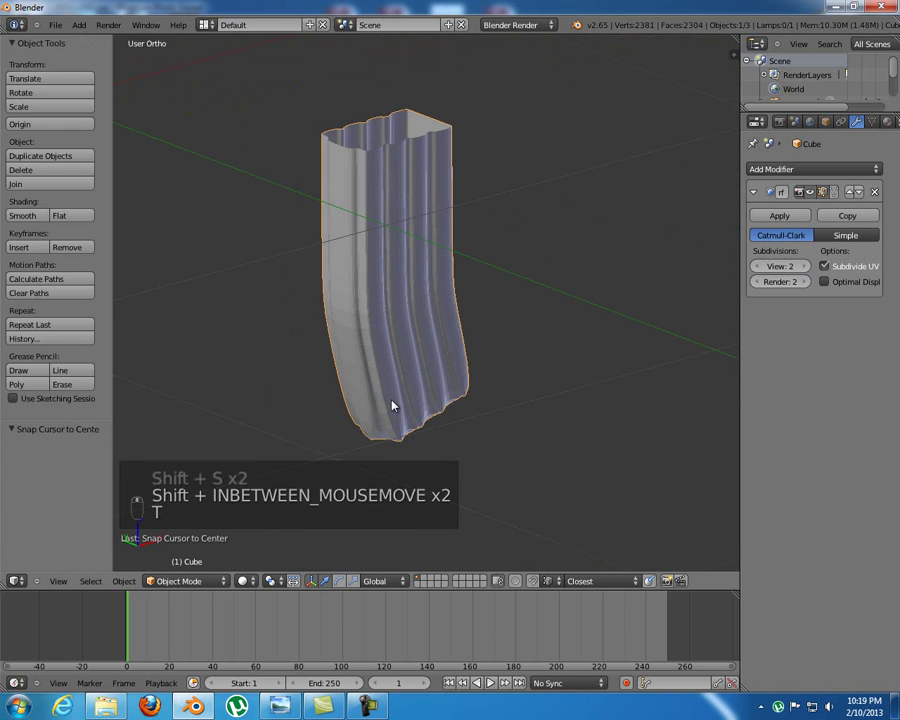
{"action": "key", "text": "t"}
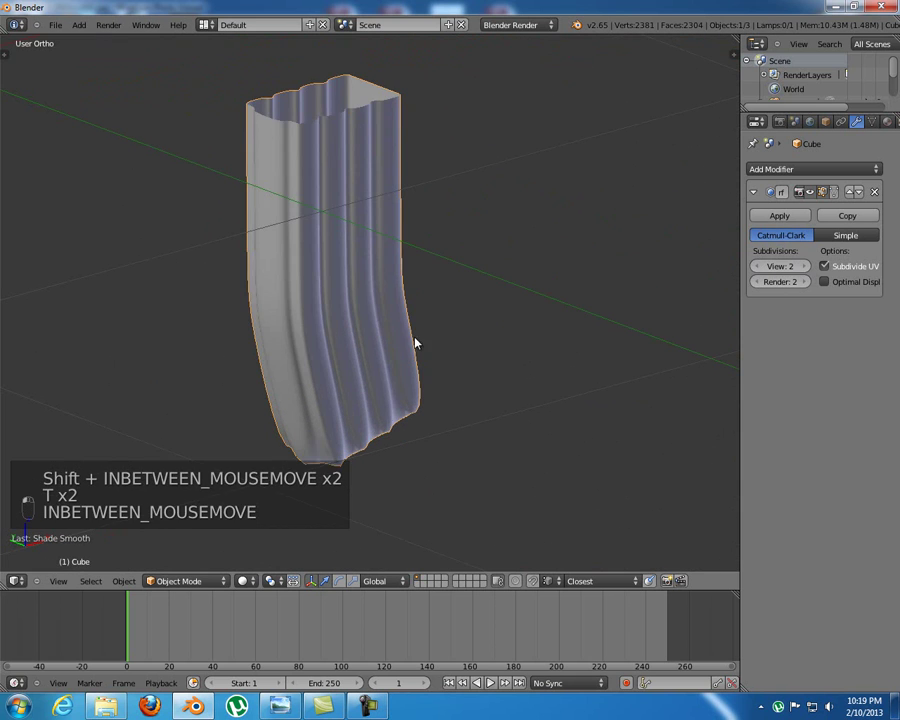
In Edit Mode, add a loop cut around the magazine's lower section and slide it close to the bottom end
{"action": "key", "text": "KP_1"}
{"action": "key", "text": "Tab"}
{"action": "middle_click_drag", "start_coordinate": [379, 353], "coordinate": [396, 291], "text": "shift"}
{"action": "mouse_move", "coordinate": [392, 420]}
{"action": "middle_mouse_down", "text": "shift"}
{"action": "mouse_move", "coordinate": [412, 370]}
{"action": "mouse_move", "coordinate": [420, 404]}
{"action": "middle_mouse_up", "text": "shift"}
{"action": "scroll", "coordinate": [412, 369], "scroll_direction": "up", "scroll_amount": 4}
{"action": "scroll", "coordinate": [420, 404], "scroll_direction": "down", "scroll_amount": 2}
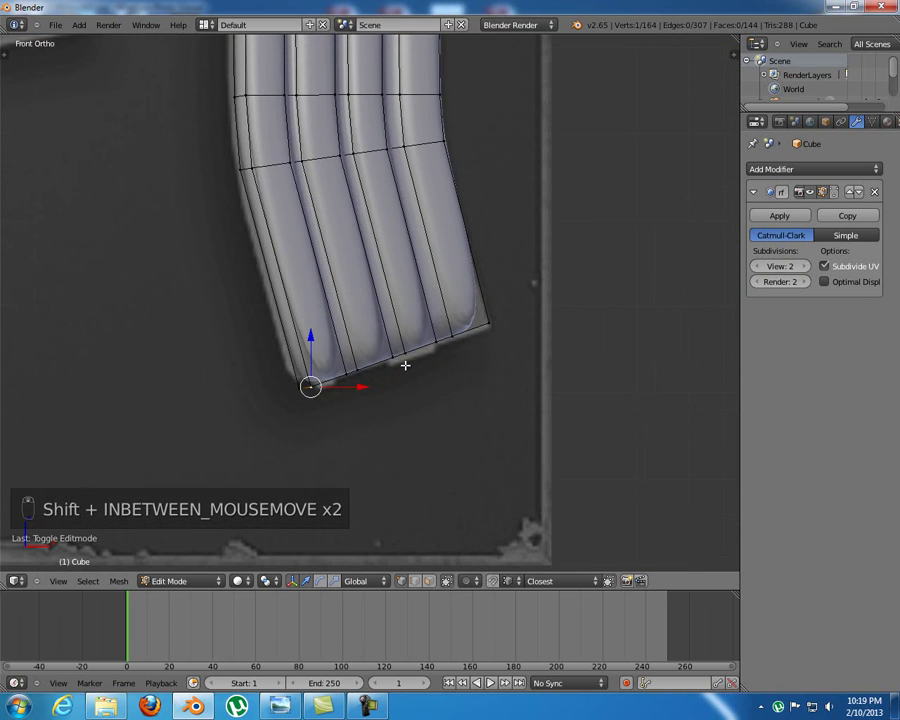
{"action": "key", "text": "ctrl+r"}
{"action": "left_click", "coordinate": [337, 261]}
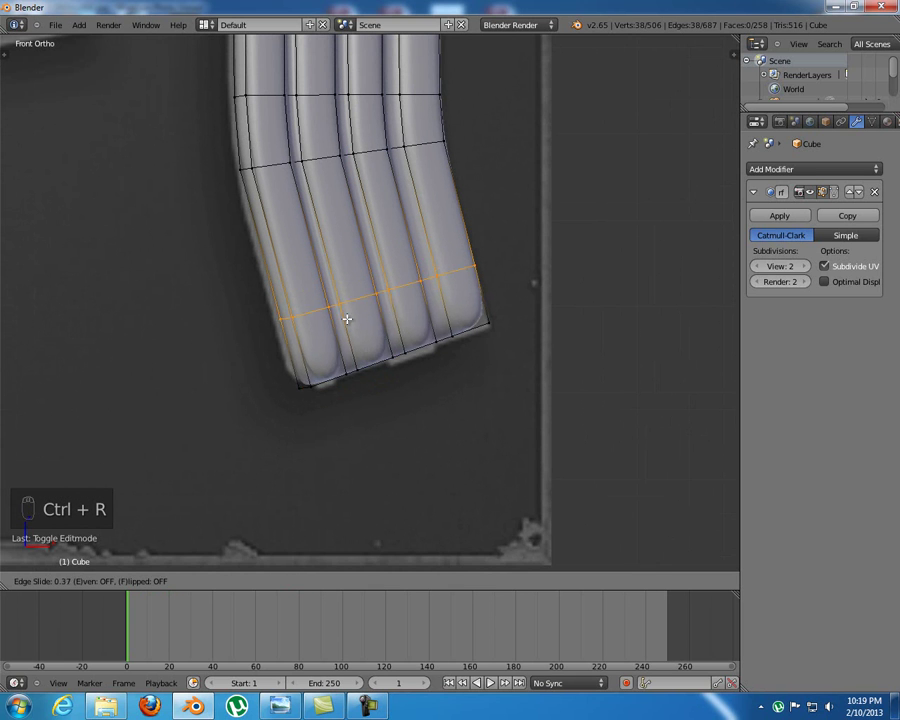
{"action": "left_click", "coordinate": [371, 358]}
{"action": "middle_click_drag", "start_coordinate": [390, 356], "coordinate": [377, 284], "text": "shift"}
{"action": "scroll", "coordinate": [392, 378], "scroll_direction": "down", "scroll_amount": 3}
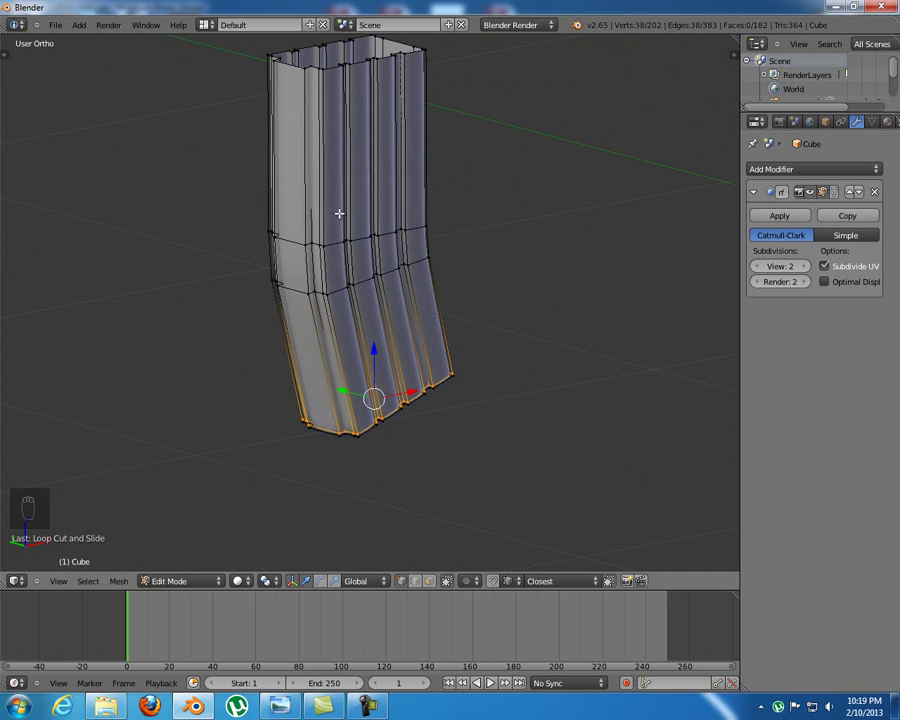
Add two lengthwise loop cuts down the magazine's narrow end faces, leaving them at their evenly spaced default positions
{"action": "middle_click_drag", "start_coordinate": [328, 138], "coordinate": [400, 406]}
{"action": "scroll", "coordinate": [434, 193], "scroll_direction": "up", "scroll_amount": 4}
{"action": "scroll", "coordinate": [404, 326], "scroll_direction": "down", "scroll_amount": 3}
{"action": "key", "text": "ctrl+r"}
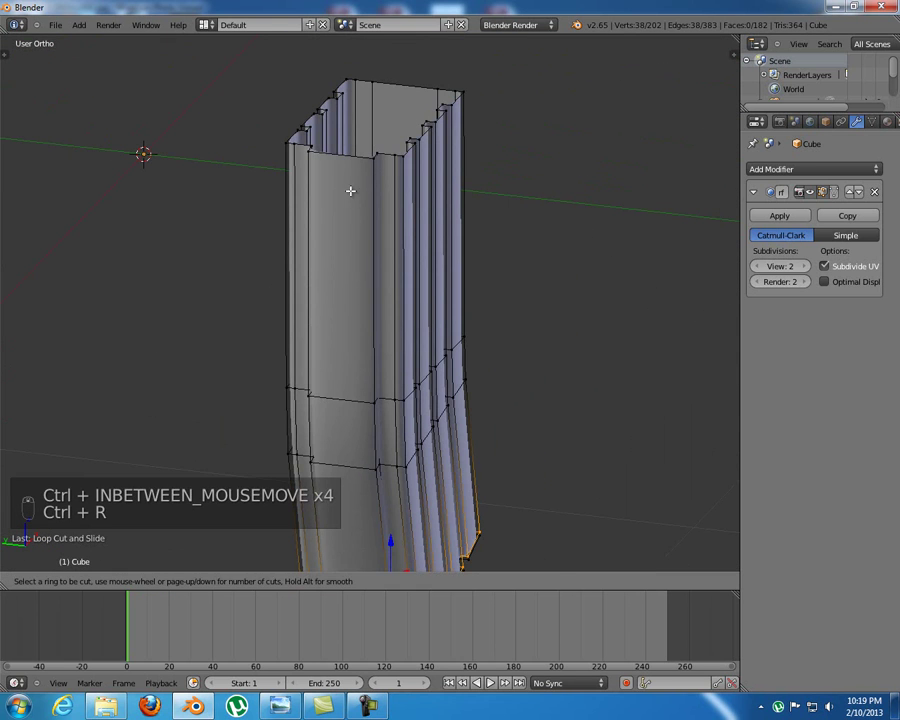
{"action": "scroll", "coordinate": [337, 158], "scroll_direction": "up", "scroll_amount": 1}
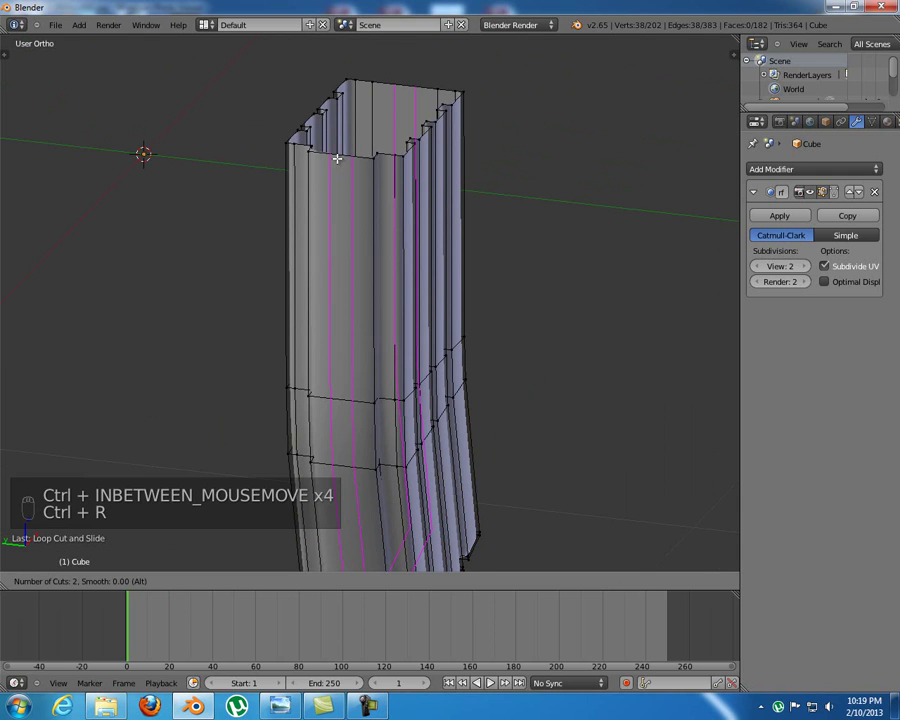
{"action": "left_click", "coordinate": [337, 158]}
{"action": "right_click", "coordinate": [349, 257]}
Scale the two new lengthwise cuts apart along the global Y axis, and return to Object Mode
{"action": "key", "text": "s"}
{"action": "key", "text": "x"}
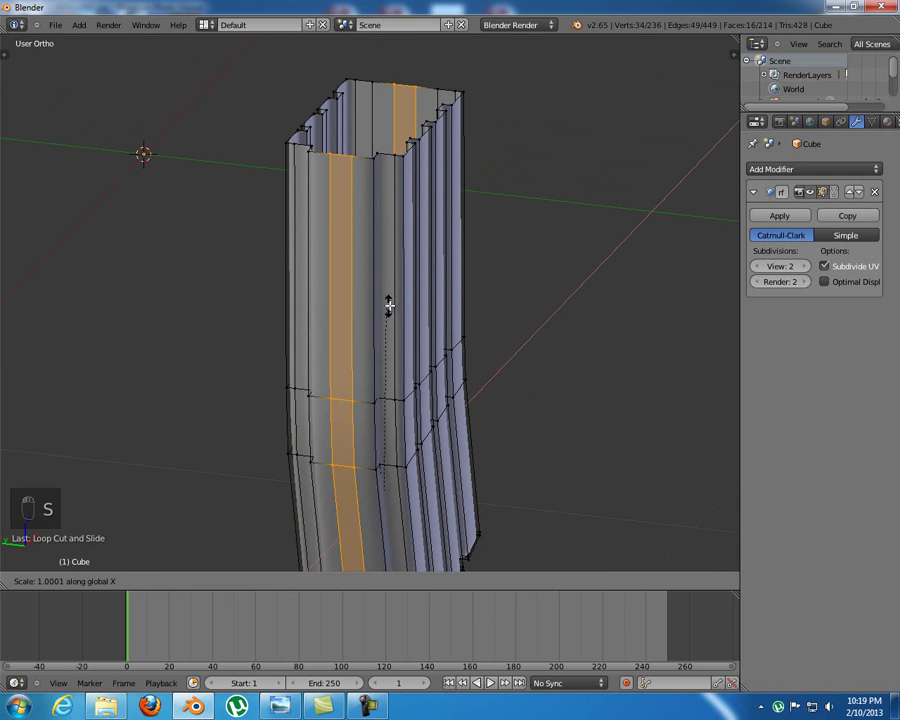
{"action": "key", "text": "y"}
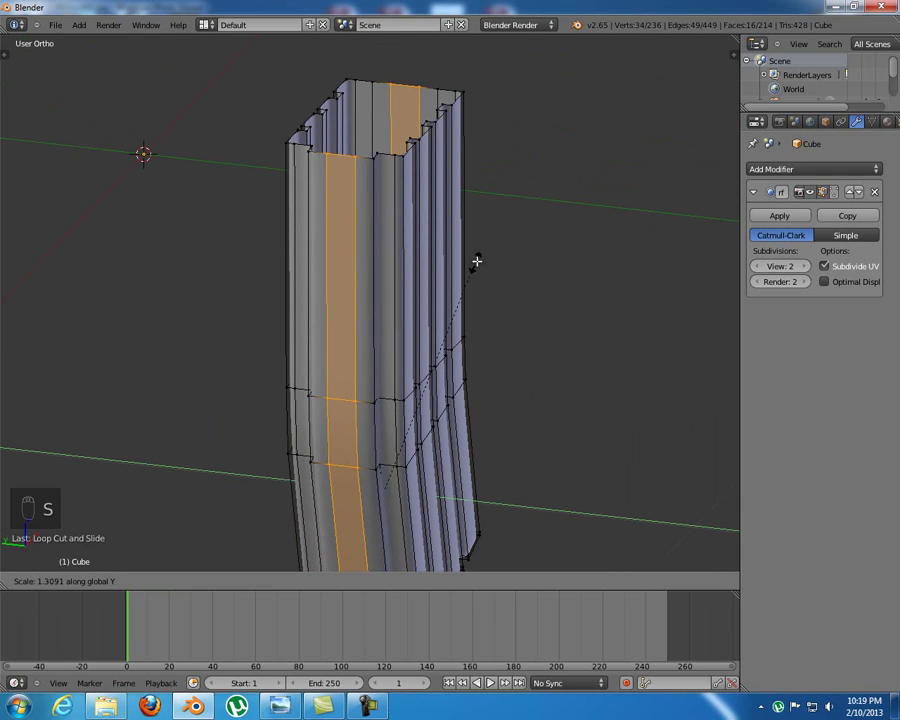
{"action": "left_click", "coordinate": [576, 92]}
{"action": "key", "text": "a"}
{"action": "key", "text": "Tab"}
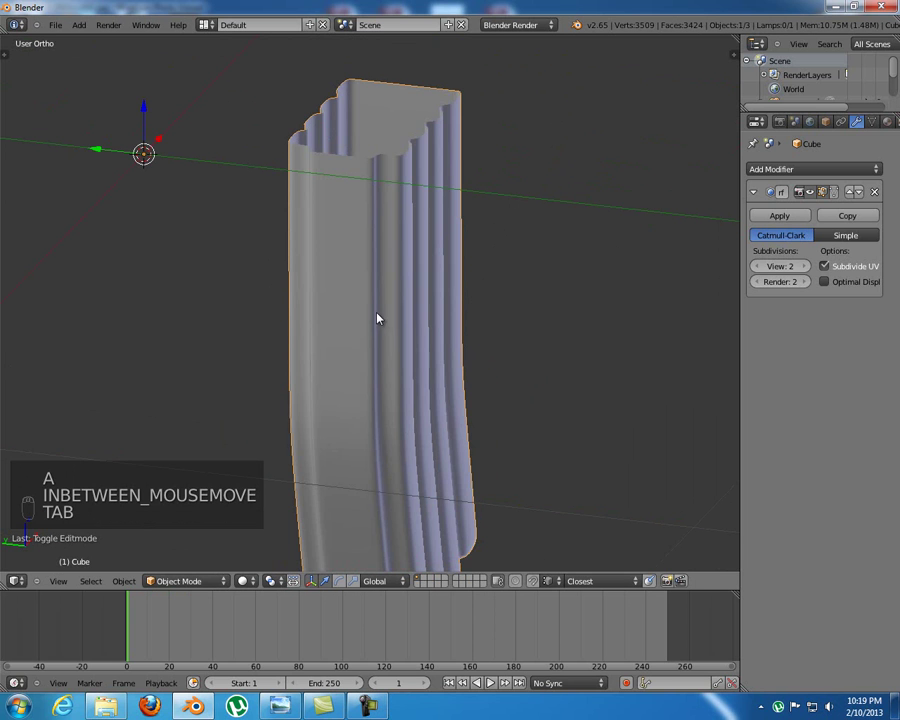
{"action": "middle_click_drag", "start_coordinate": [382, 262], "coordinate": [237, 253]}
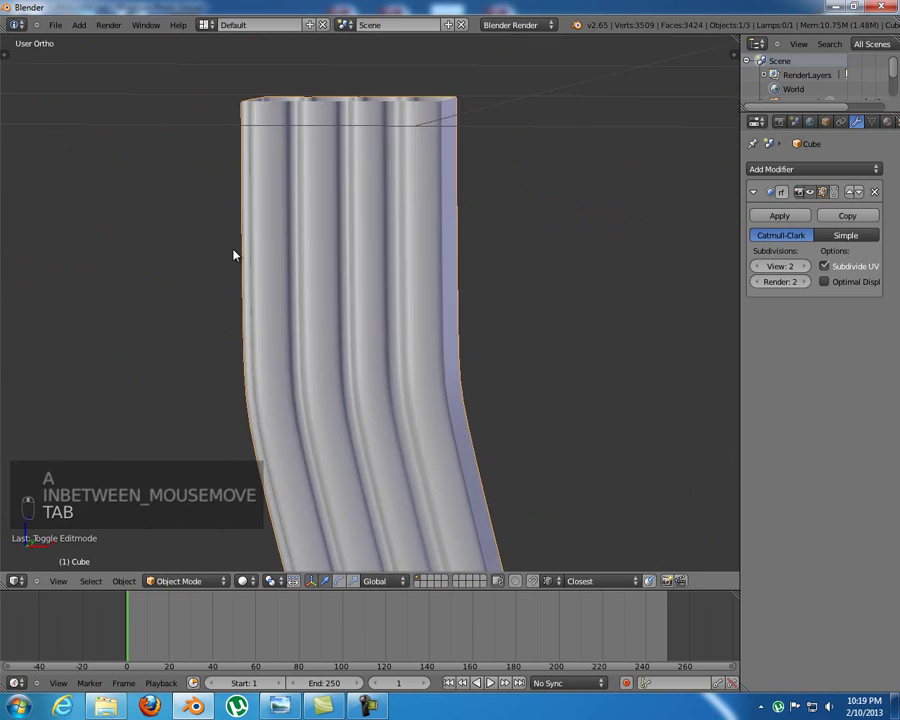
In the front view, add a mesh circle at the 3D cursor in the scene center
{"action": "scroll", "coordinate": [235, 253], "scroll_direction": "down", "scroll_amount": 5}
{"action": "key", "text": "KP_1"}
{"action": "key", "text": "z"}
{"action": "key", "text": "z"}
{"action": "middle_click_drag", "start_coordinate": [313, 276], "coordinate": [528, 367], "text": "shift"}
{"action": "middle_click_drag", "start_coordinate": [182, 219], "coordinate": [222, 268], "text": "shift"}
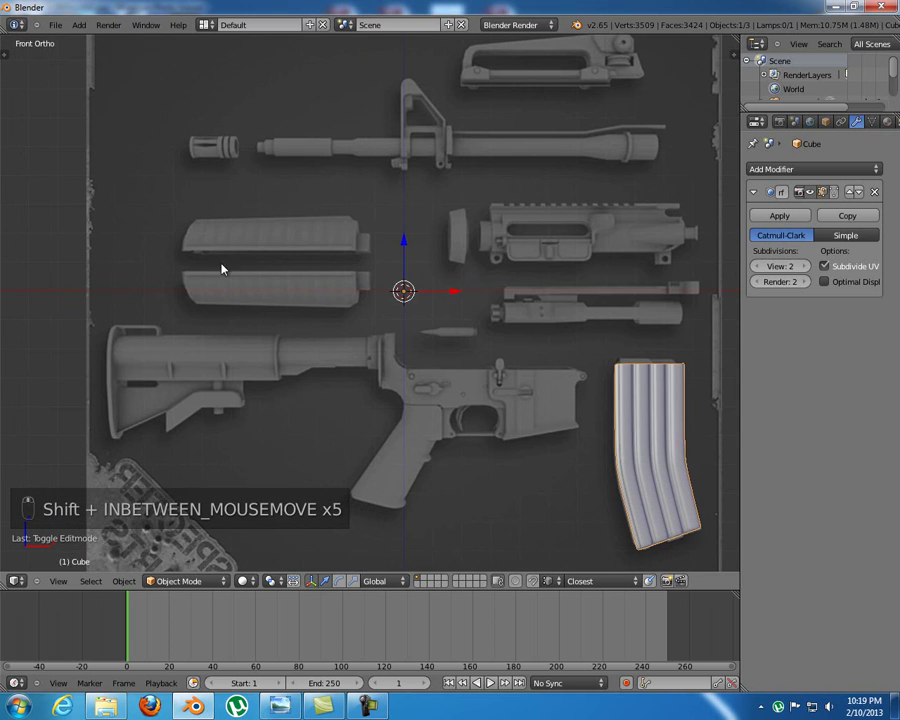
{"action": "key", "text": "shift+s"}
{"action": "left_click", "coordinate": [306, 248]}
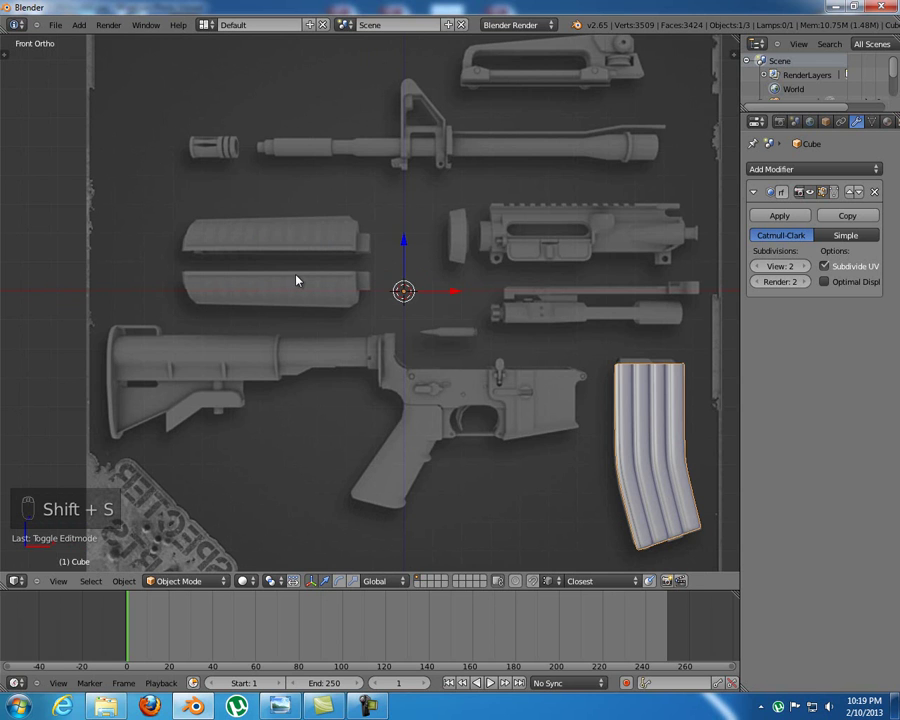
{"action": "key", "text": "shift+a"}
{"action": "key", "text": "shift+a"}
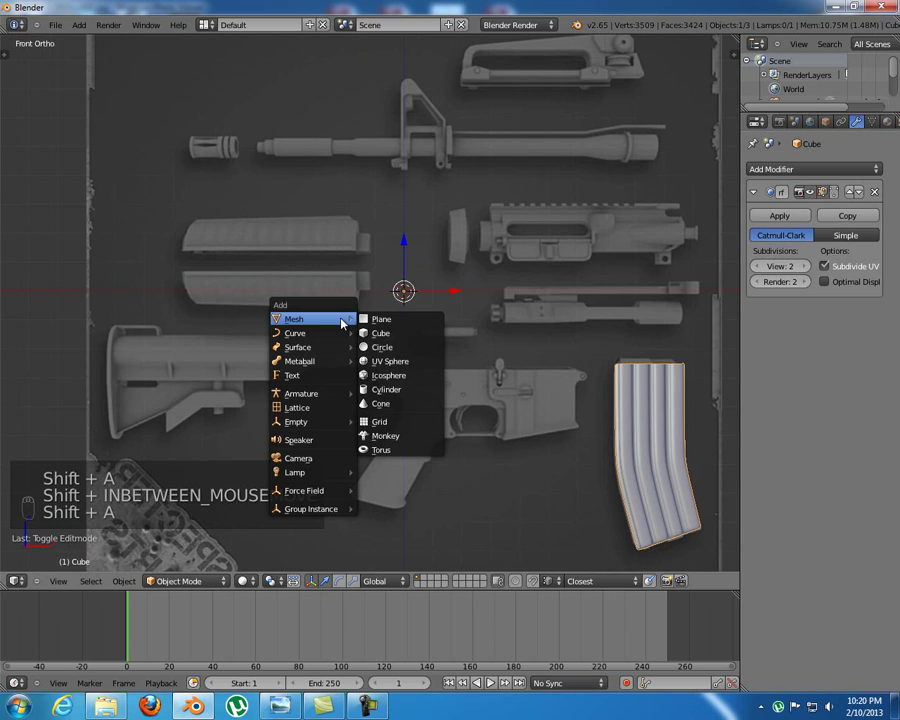
{"action": "left_click", "coordinate": [400, 348]}
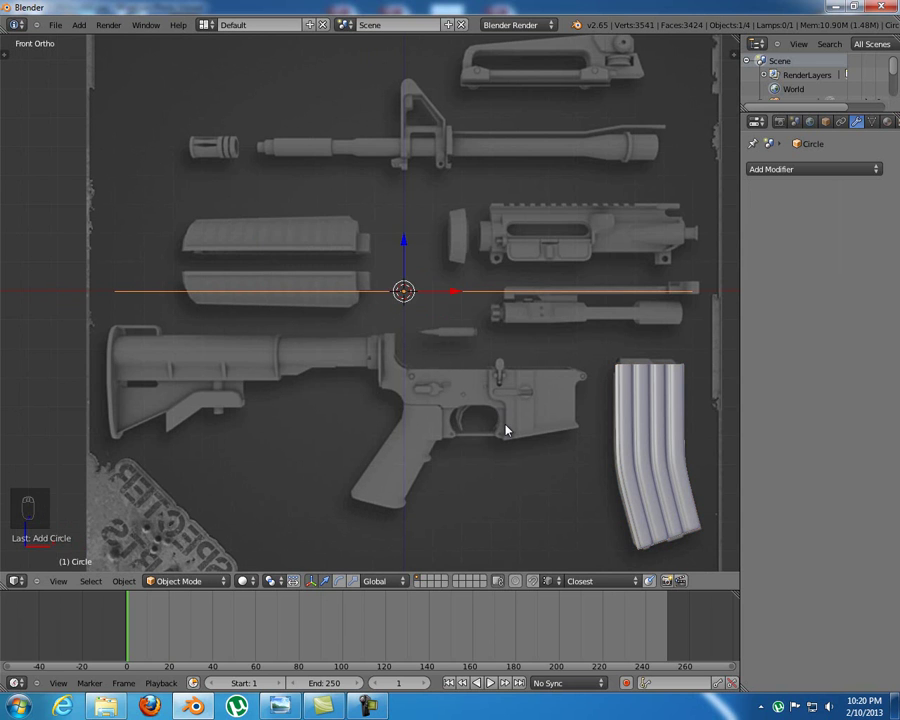
Set the snap type to Increment and rotate the new circle -90 degrees in the front view
{"action": "key", "text": "ctrl+shift+Tab"}
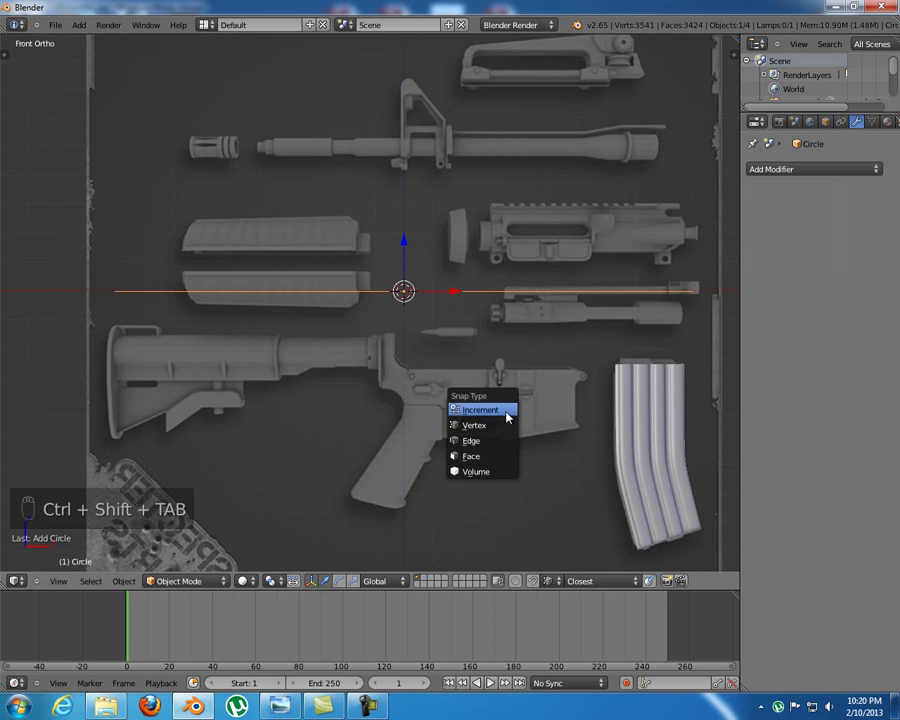
{"action": "left_click", "coordinate": [505, 412]}
{"action": "key", "text": "r"}
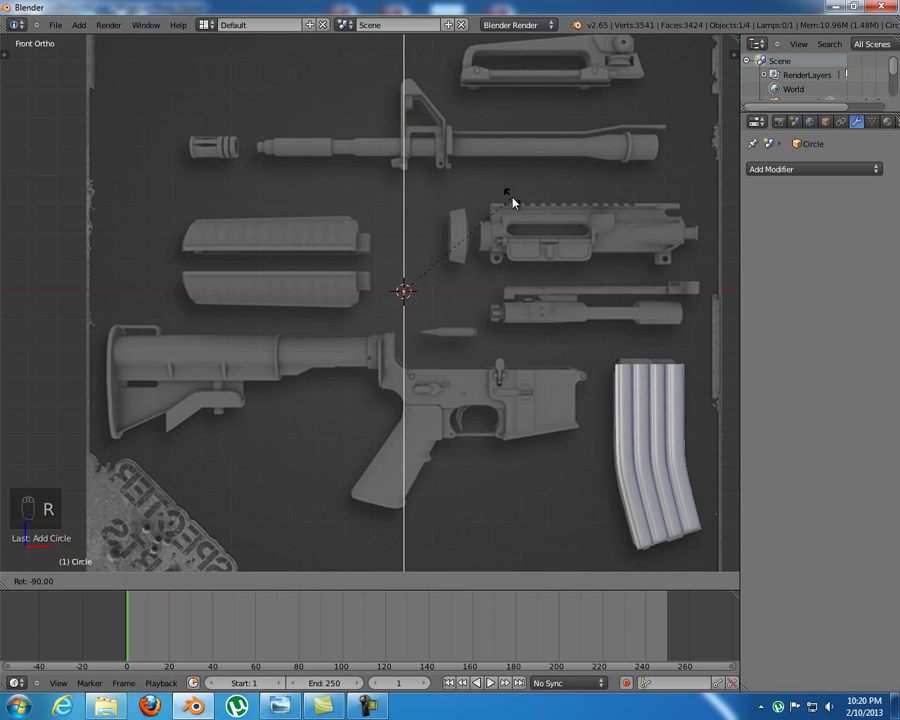
{"action": "left_click", "coordinate": [512, 203]}
Scale the circle down and move it along X onto the tabbed end of the reference handguards
{"action": "key", "text": "s"}
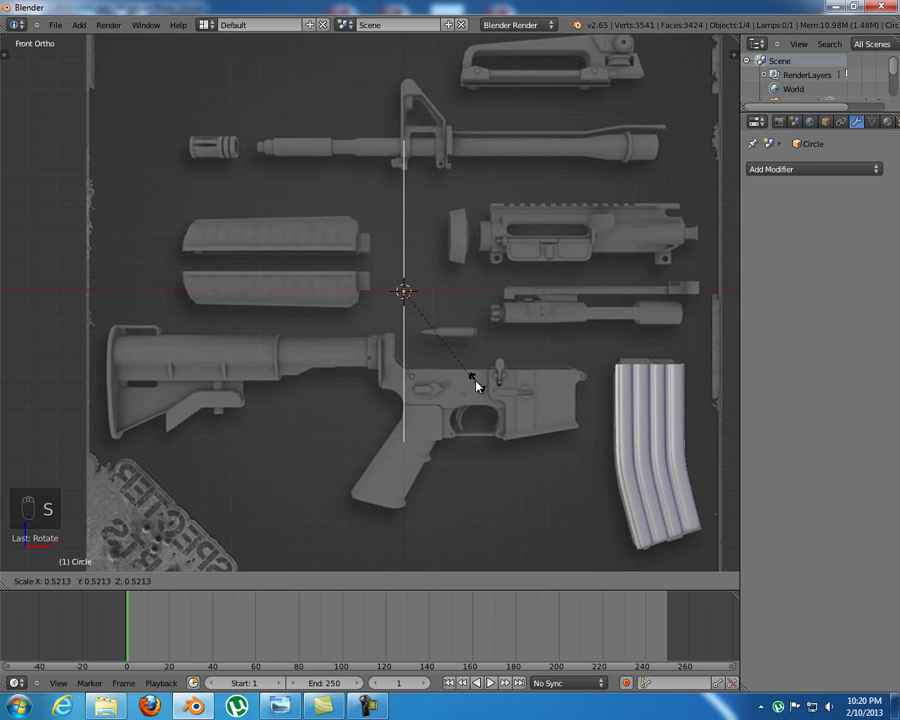
{"action": "left_click", "coordinate": [436, 309]}
{"action": "key", "text": "g"}
{"action": "key", "text": "x"}
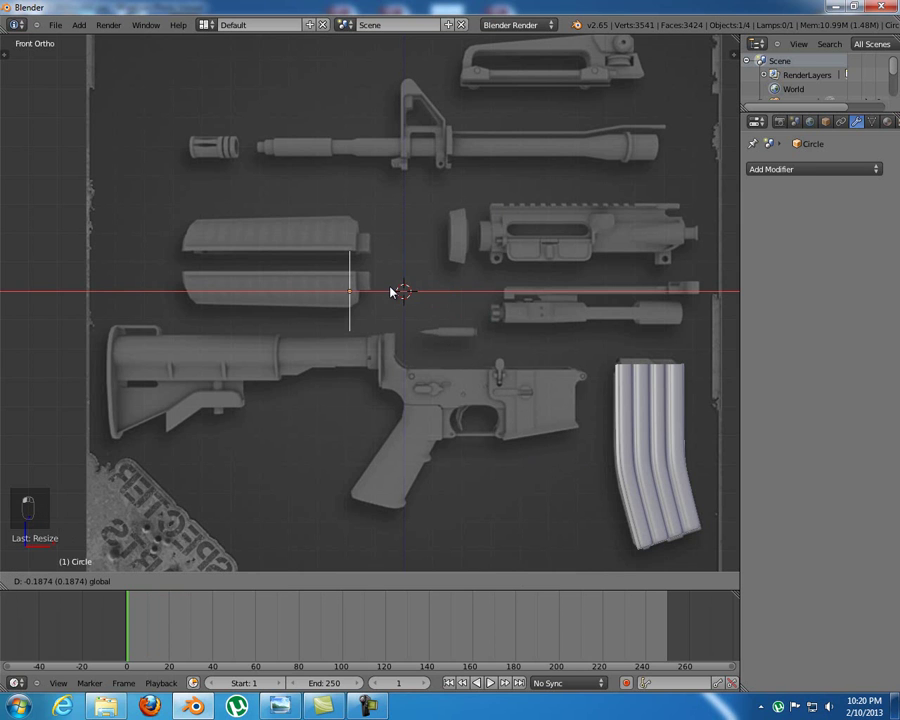
{"action": "left_click", "coordinate": [395, 295]}
{"action": "key", "text": "s"}
{"action": "left_click", "coordinate": [440, 378]}
In the right view, hide the magazine object so only the circle remains in front of the reference image
{"action": "key", "text": "KP_3"}
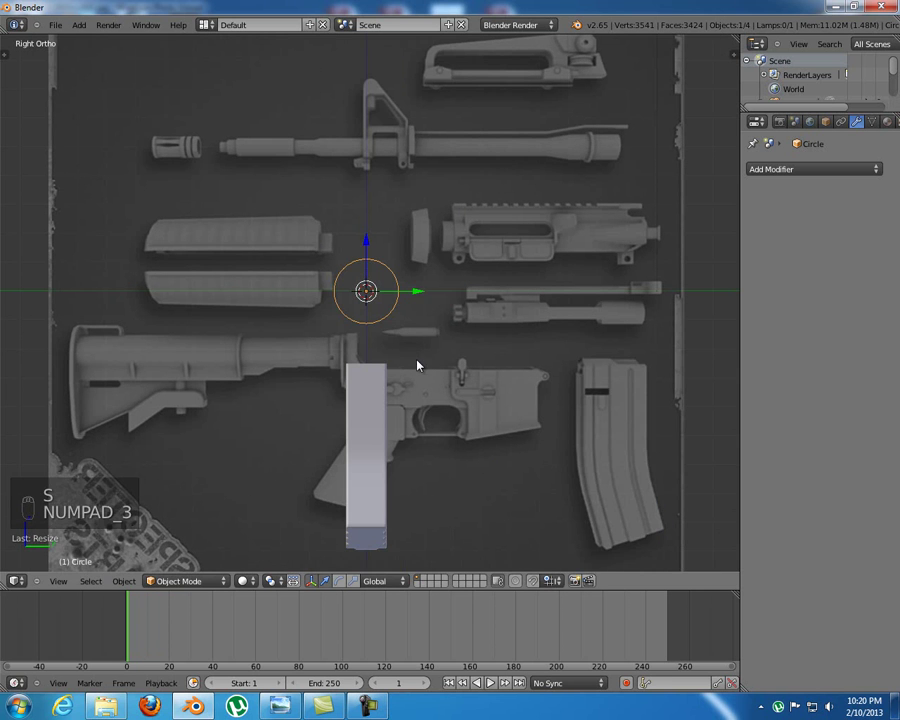
{"action": "key", "text": "Tab"}
{"action": "scroll", "coordinate": [393, 293], "scroll_direction": "up", "scroll_amount": 7}
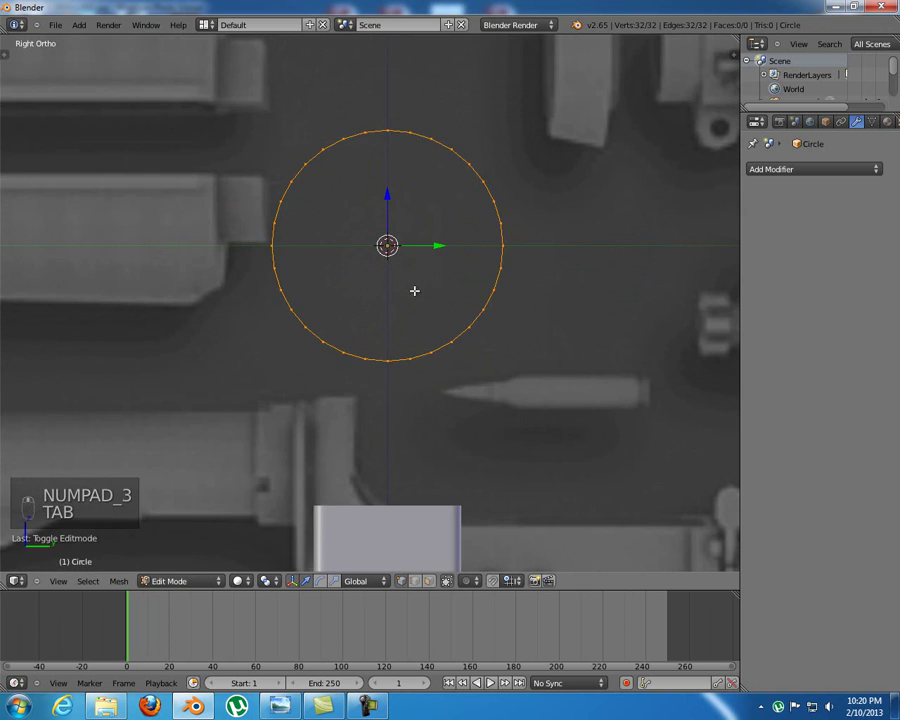
{"action": "scroll", "coordinate": [412, 290], "scroll_direction": "up", "scroll_amount": 2, "text": "shift"}
{"action": "key", "text": "Tab"}
{"action": "scroll", "coordinate": [395, 425], "scroll_direction": "down", "scroll_amount": 3}
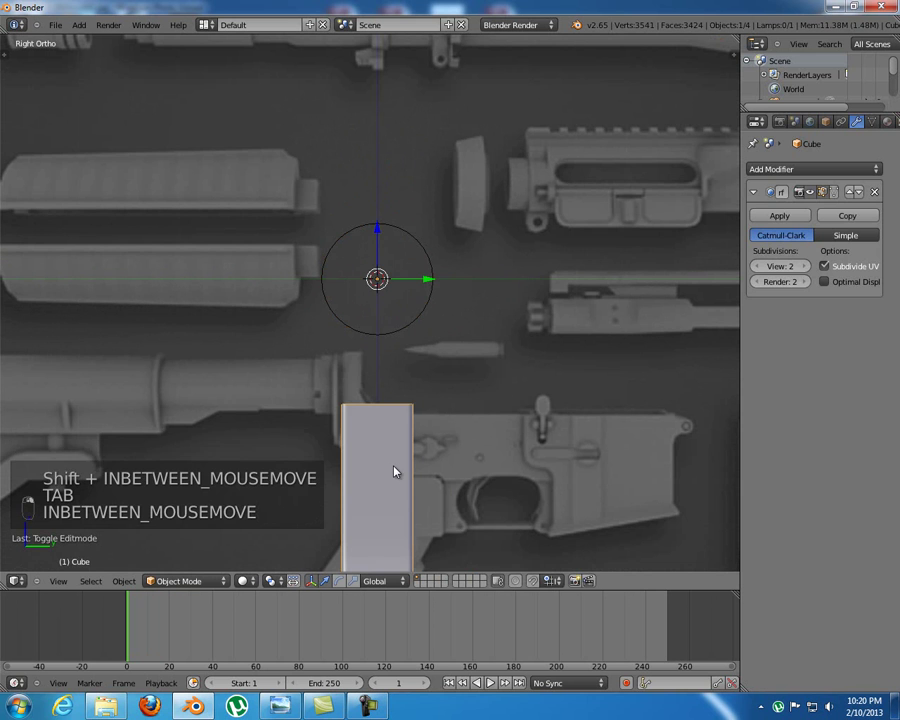
{"action": "key", "text": "h"}
In Edit Mode, box-select the upper half of the circle and delete its vertices
{"action": "key", "text": "Tab"}
{"action": "scroll", "coordinate": [422, 302], "scroll_direction": "up", "scroll_amount": 4}
{"action": "scroll", "coordinate": [428, 337], "scroll_direction": "up", "scroll_amount": 2, "text": "shift"}
{"action": "key", "text": "a"}
{"action": "key", "text": "a"}
{"action": "key", "text": "b"}
{"action": "left_click_drag", "start_coordinate": [213, 163], "coordinate": [574, 287]}
{"action": "key", "text": "x"}
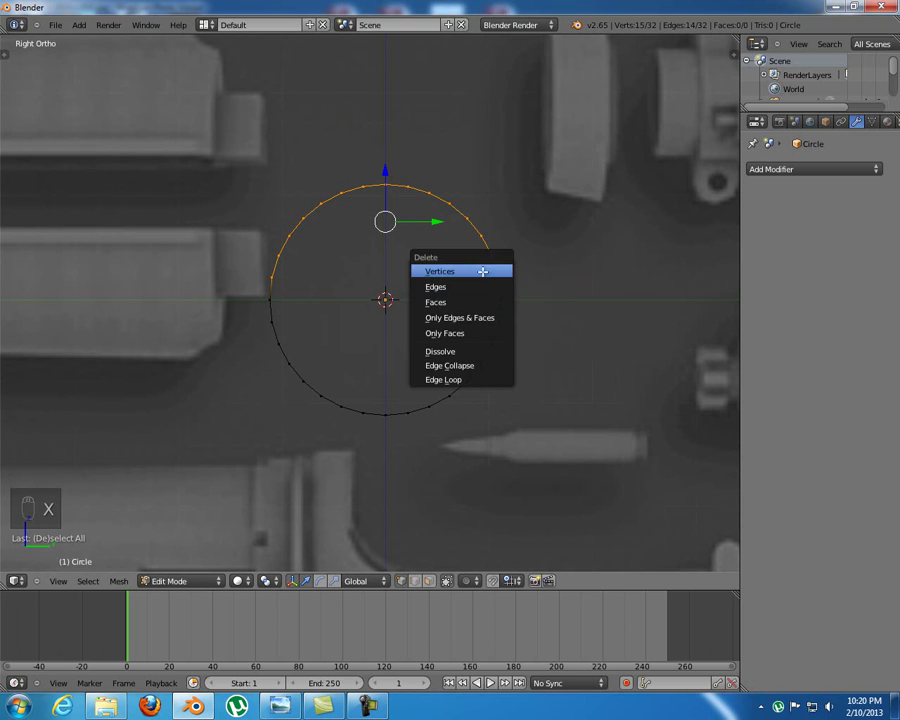
{"action": "left_click", "coordinate": [482, 271]}
Delete the vertices of the half circle's right side, leaving a quarter arc
{"action": "key", "text": "b"}
{"action": "left_click_drag", "start_coordinate": [402, 261], "coordinate": [603, 474]}
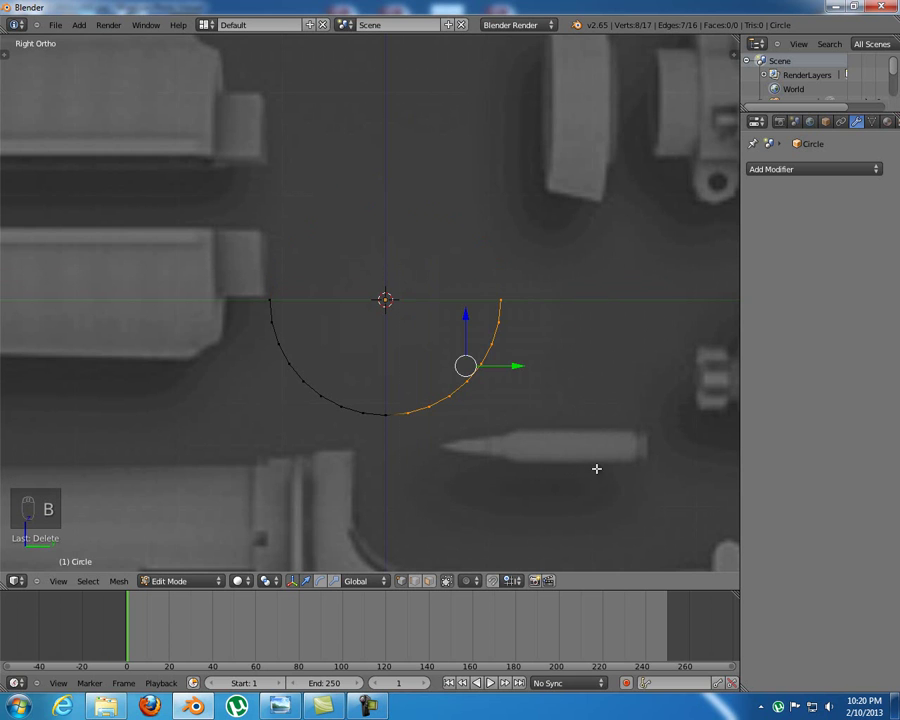
{"action": "key", "text": "x"}
{"action": "left_click", "coordinate": [522, 390]}
Add a Mirror modifier to the quarter arc and enable the Y axis in addition to X
{"action": "middle_click_drag", "start_coordinate": [398, 337], "coordinate": [526, 361], "text": "shift"}
{"action": "left_click", "coordinate": [800, 169]}
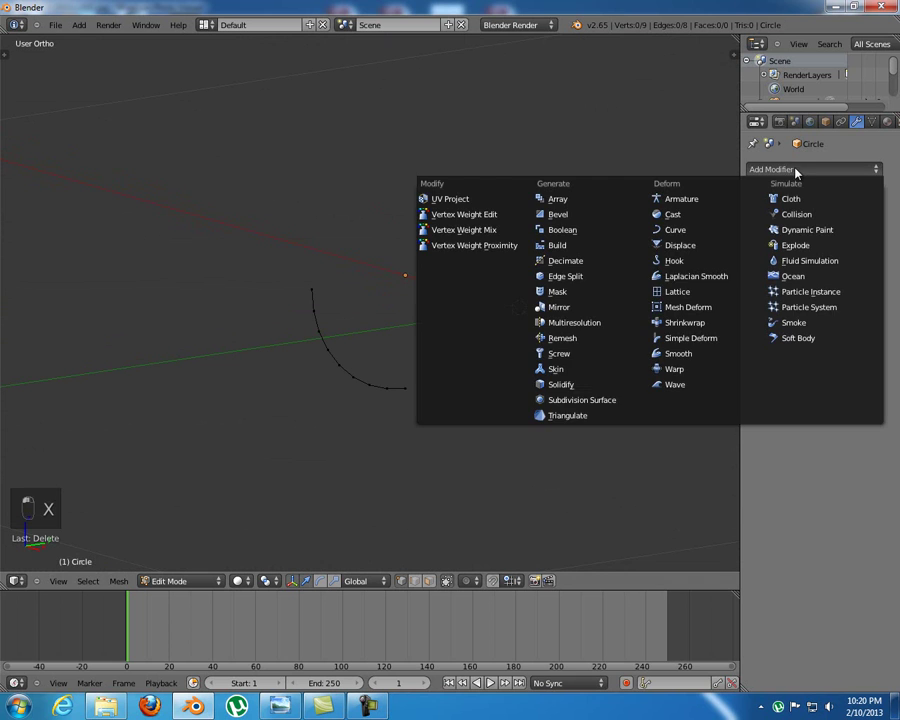
{"action": "left_click", "coordinate": [617, 310]}
{"action": "middle_click_drag", "start_coordinate": [595, 326], "coordinate": [561, 326]}
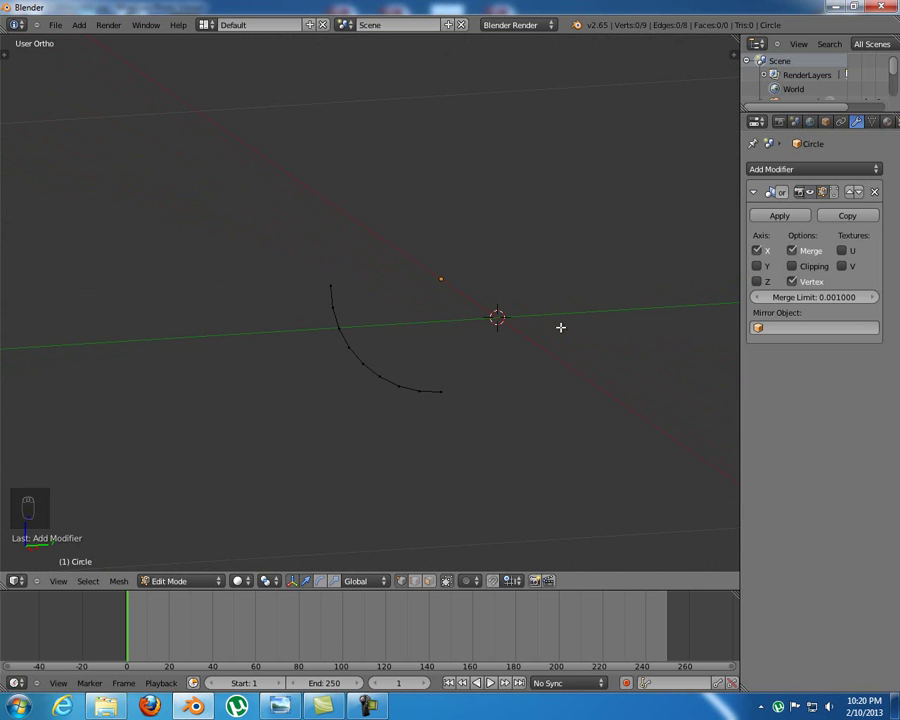
{"action": "key", "text": "Tab"}
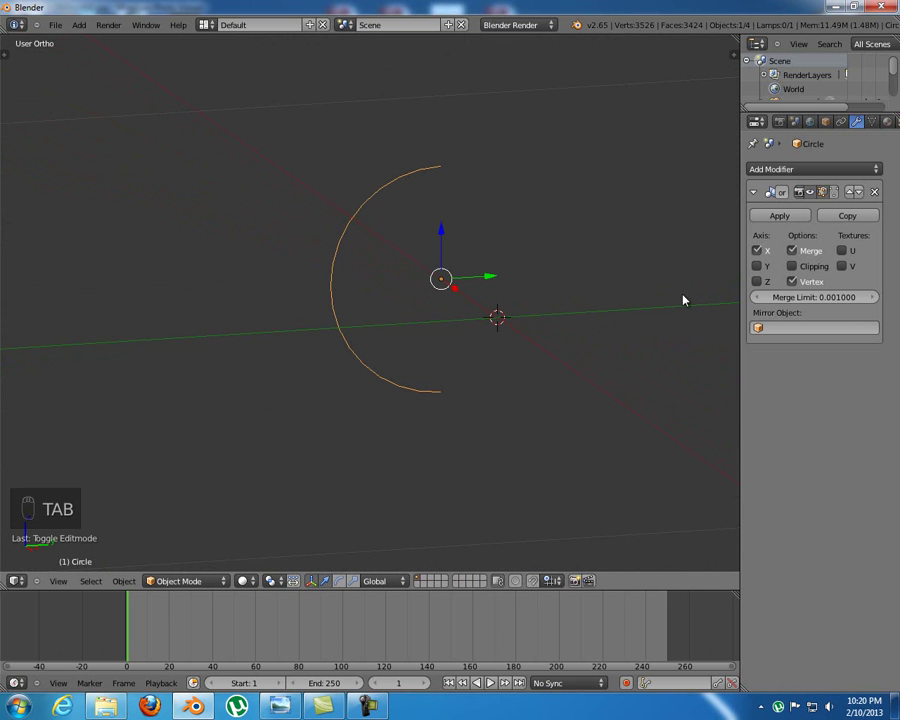
{"action": "left_click", "coordinate": [757, 266]}
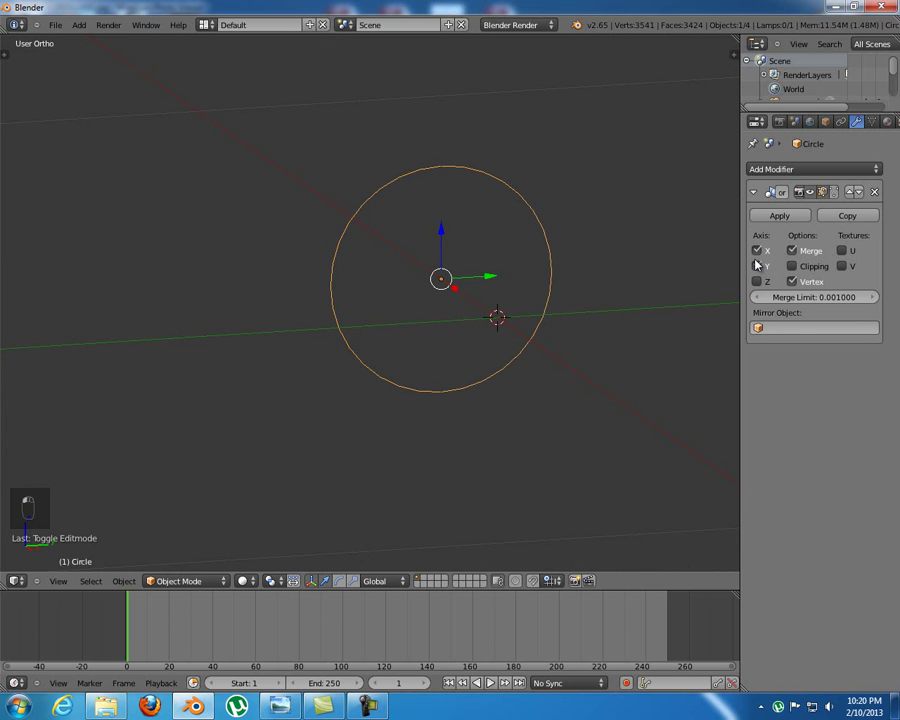
{"action": "middle_click_drag", "start_coordinate": [543, 261], "coordinate": [461, 279]}
Try moving individual vertices of the quarter arc to test the mirrored circle
{"action": "key", "text": "Tab"}
{"action": "right_click", "coordinate": [334, 300]}
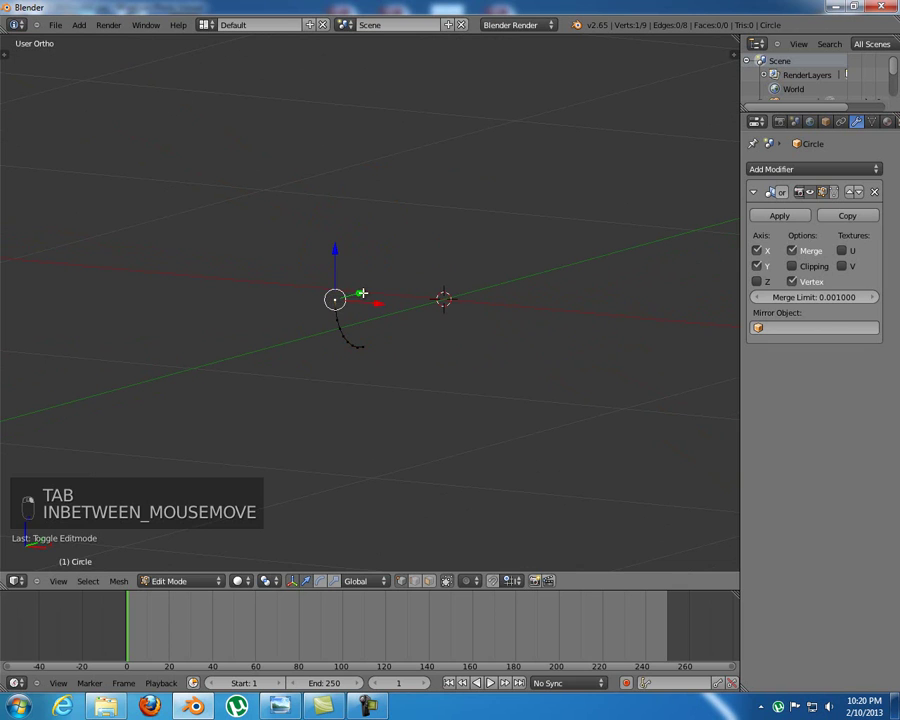
{"action": "key", "text": "g"}
{"action": "right_click", "coordinate": [370, 300]}
{"action": "key", "text": "g"}
{"action": "left_click", "coordinate": [370, 341]}
{"action": "key", "text": "g"}
{"action": "middle_click_drag", "start_coordinate": [375, 306], "coordinate": [371, 347]}
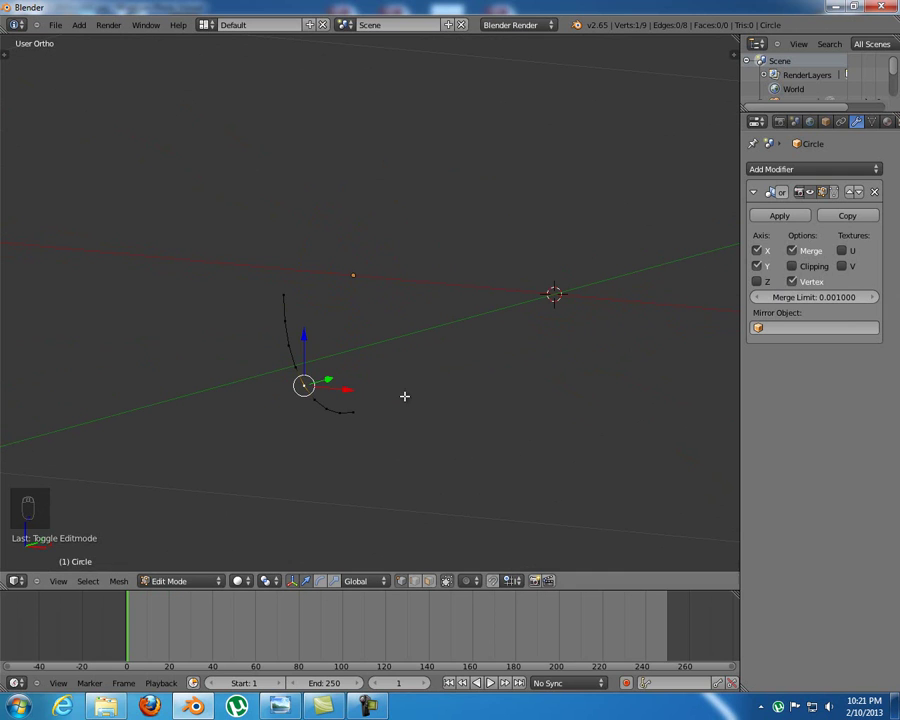
{"action": "key", "text": "Tab"}
{"action": "key", "text": "Tab"}
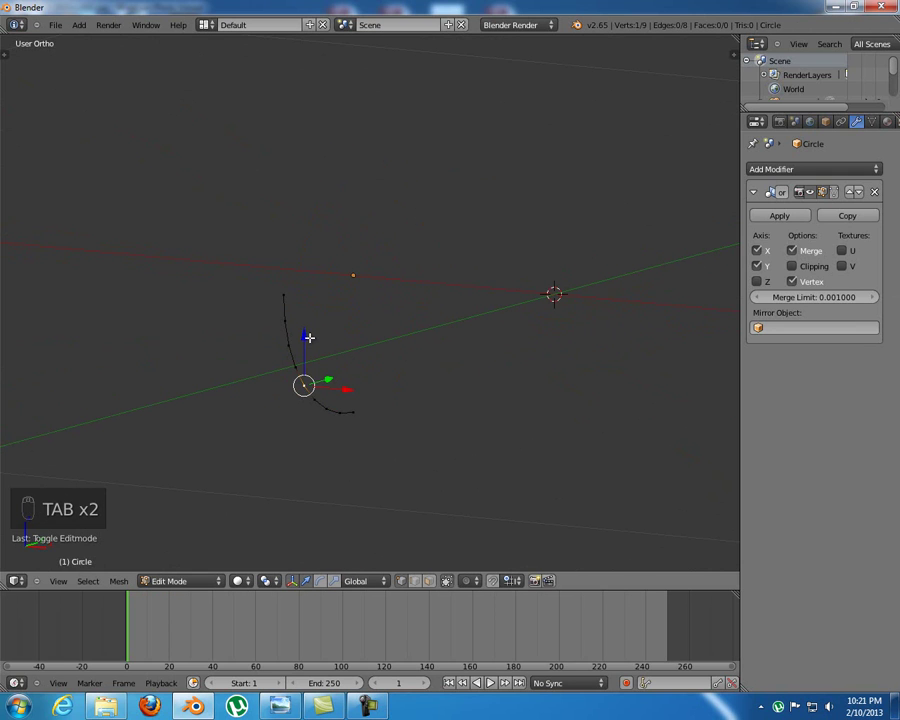
{"action": "left_click", "coordinate": [305, 337]}
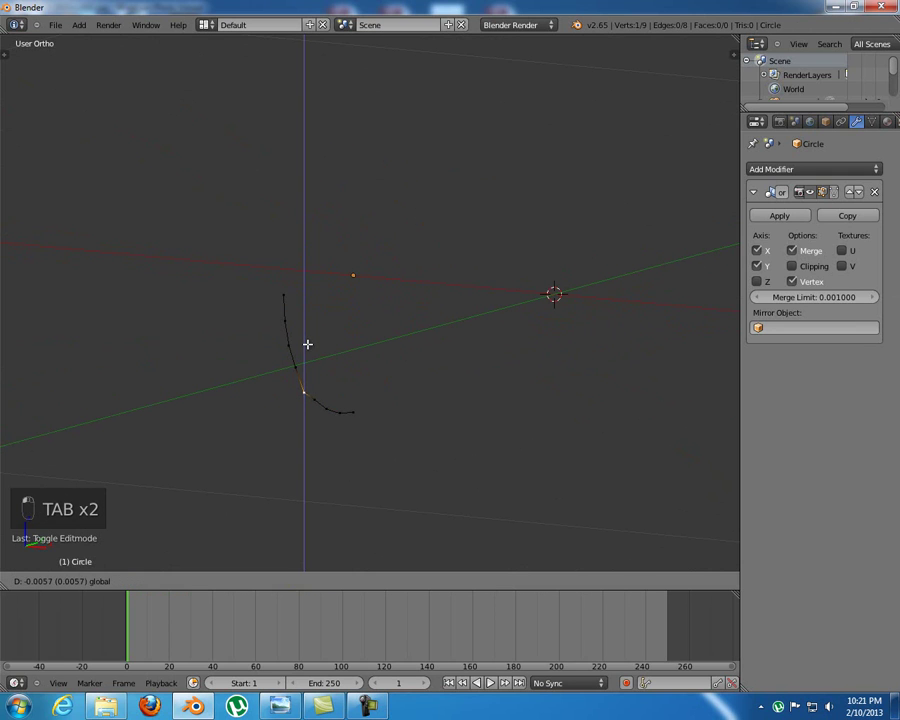
{"action": "left_click", "coordinate": [305, 337]}
Select all arc vertices, shift them slightly down along Z, and enable Clipping in the Mirror modifier
{"action": "key", "text": "a"}
{"action": "key", "text": "a"}
{"action": "left_click", "coordinate": [309, 325]}
{"action": "left_click", "coordinate": [309, 325]}
{"action": "key", "text": "Tab"}
{"action": "middle_click_drag", "start_coordinate": [330, 327], "coordinate": [315, 327]}
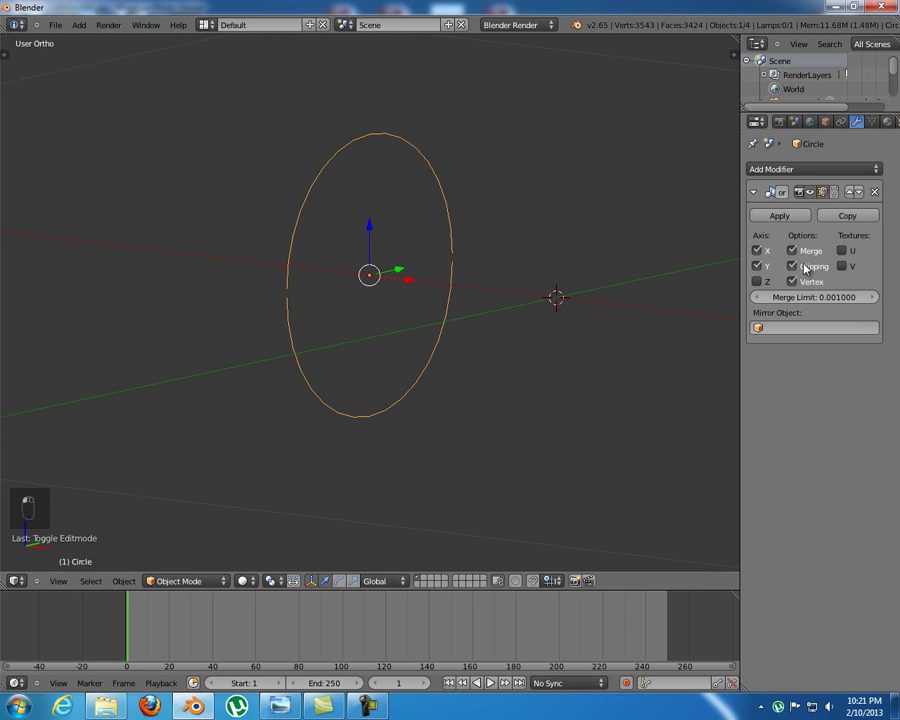
In the front view, move the circle object to the tabbed end of the handguards, centered between the upper and lower halves
{"action": "key", "text": "Tab"}
{"action": "key", "text": "KP_1"}
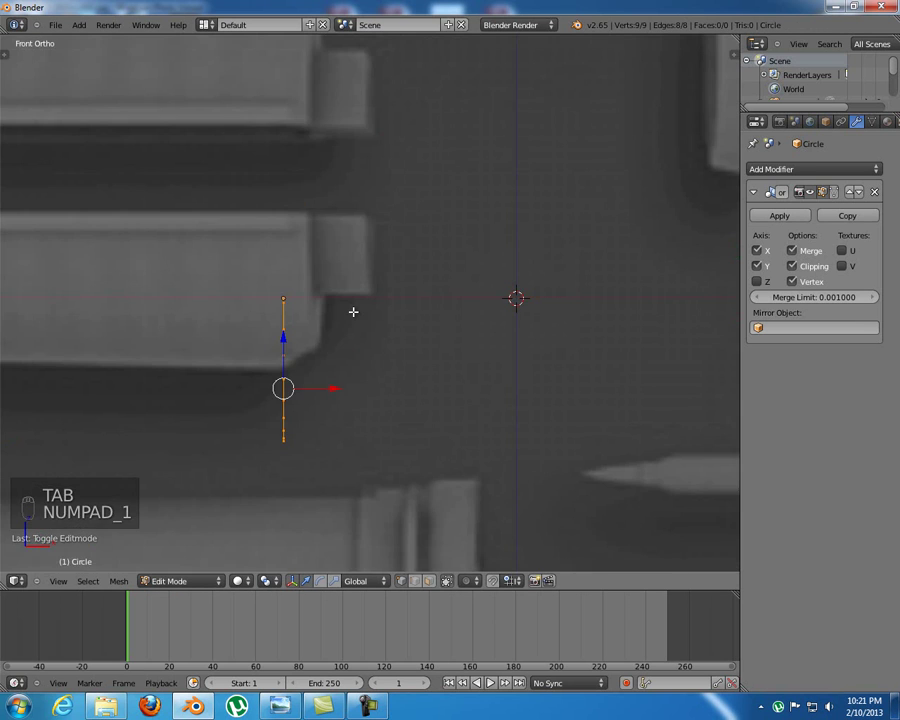
{"action": "middle_click_drag", "start_coordinate": [266, 381], "coordinate": [364, 360], "text": "shift"}
{"action": "key", "text": "Tab"}
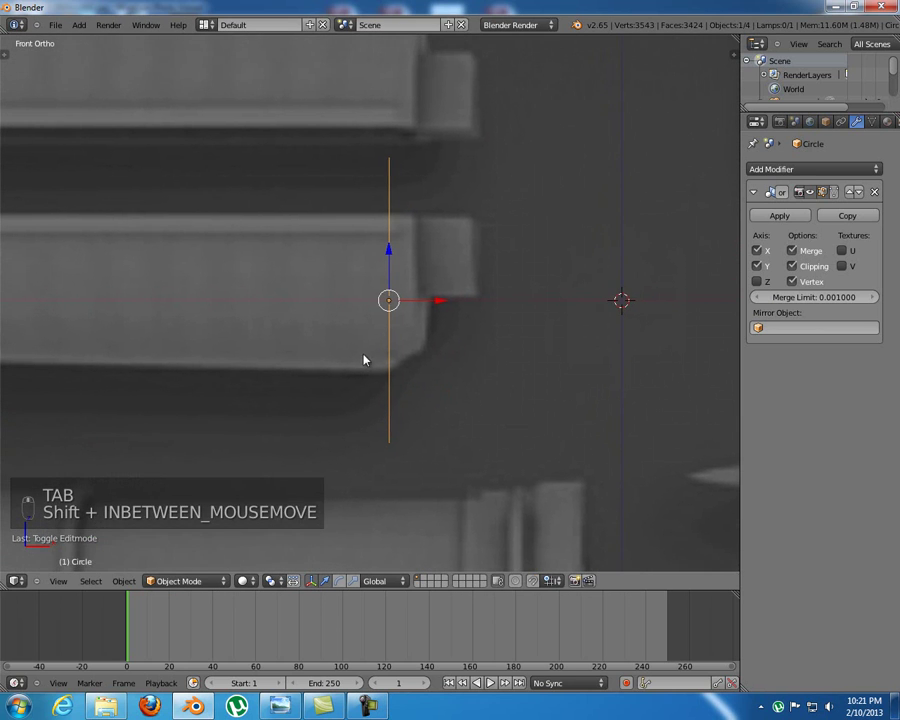
{"action": "key", "text": "g"}
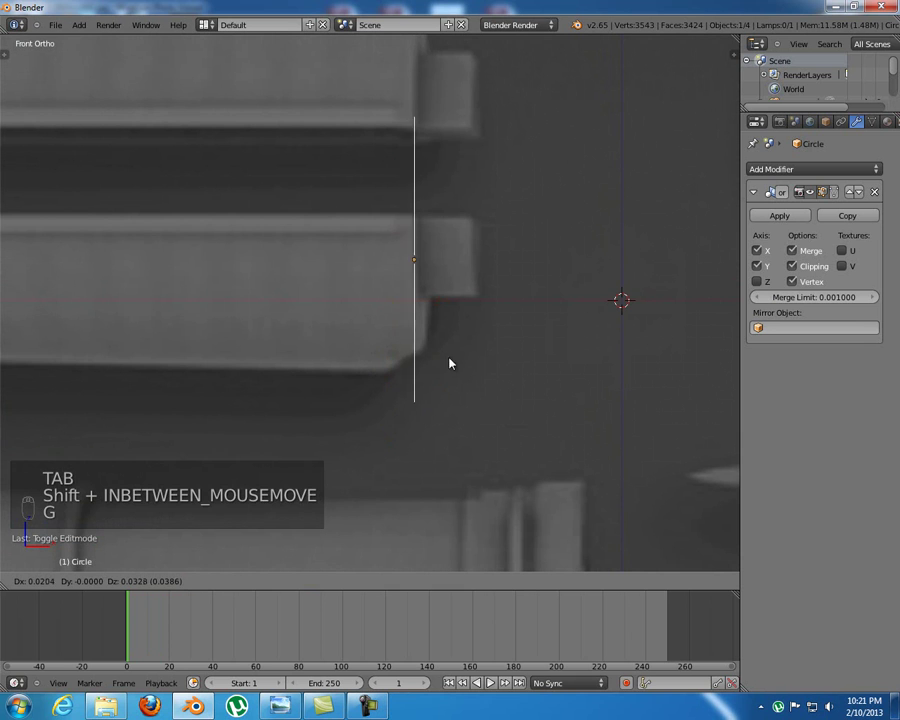
{"action": "left_click", "coordinate": [444, 334]}
{"action": "middle_click_drag", "start_coordinate": [444, 334], "coordinate": [470, 430], "text": "shift"}
{"action": "scroll", "coordinate": [454, 449], "scroll_direction": "down", "scroll_amount": 2}
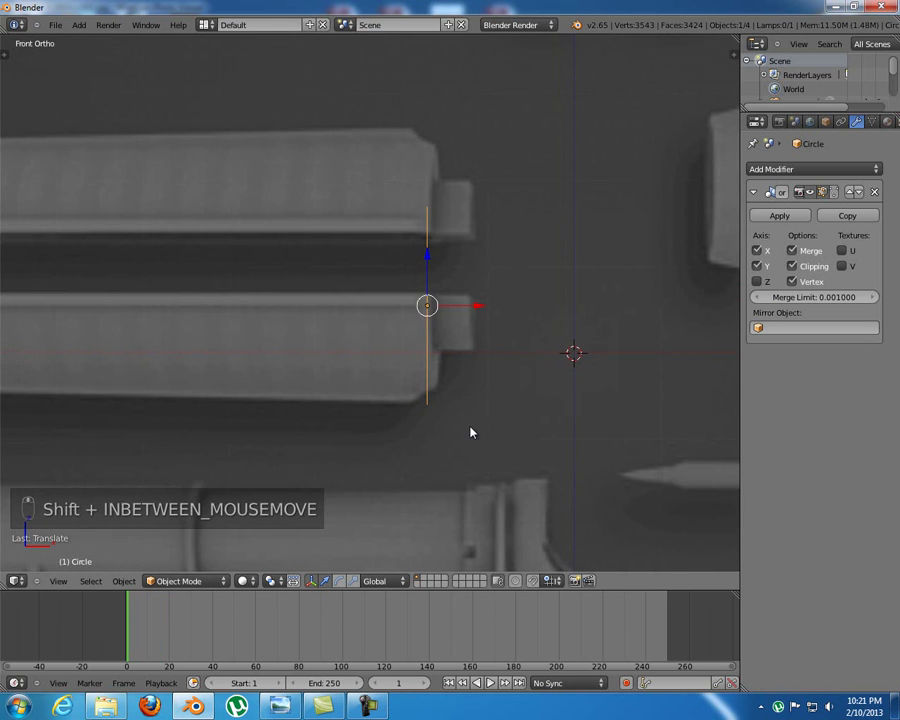
{"action": "key", "text": "g"}
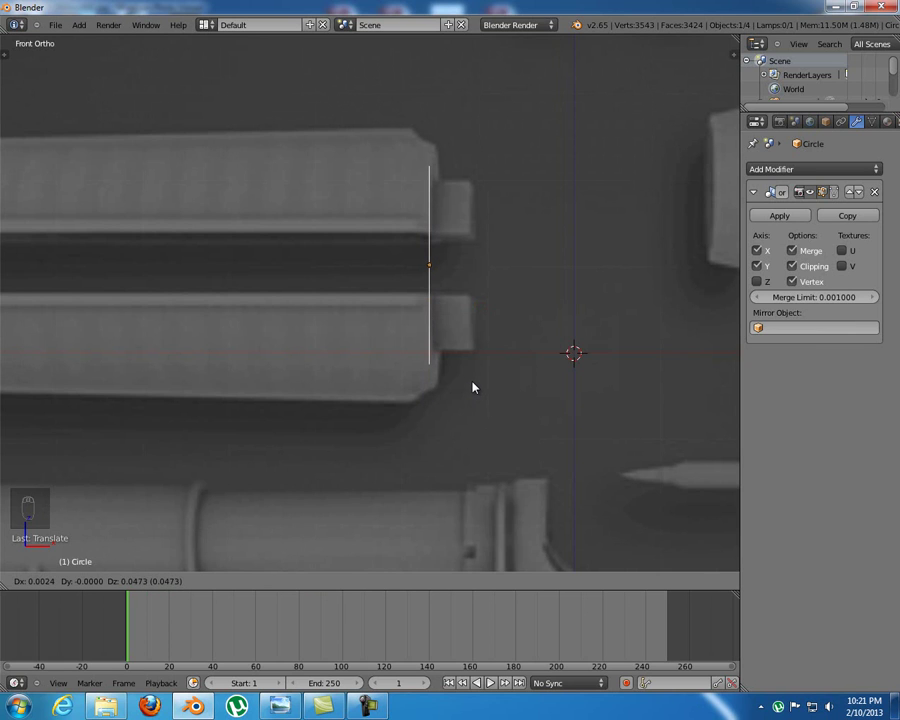
{"action": "left_click", "coordinate": [473, 384]}
In Edit Mode, move all arc vertices down along Z to match the lower handguard's height, with the mirrored half over the upper one
{"action": "key", "text": "Tab"}
{"action": "key", "text": "a"}
{"action": "key", "text": "a"}
{"action": "key", "text": "a"}
{"action": "left_click_drag", "start_coordinate": [431, 284], "coordinate": [437, 340]}
{"action": "key", "text": "Tab"}
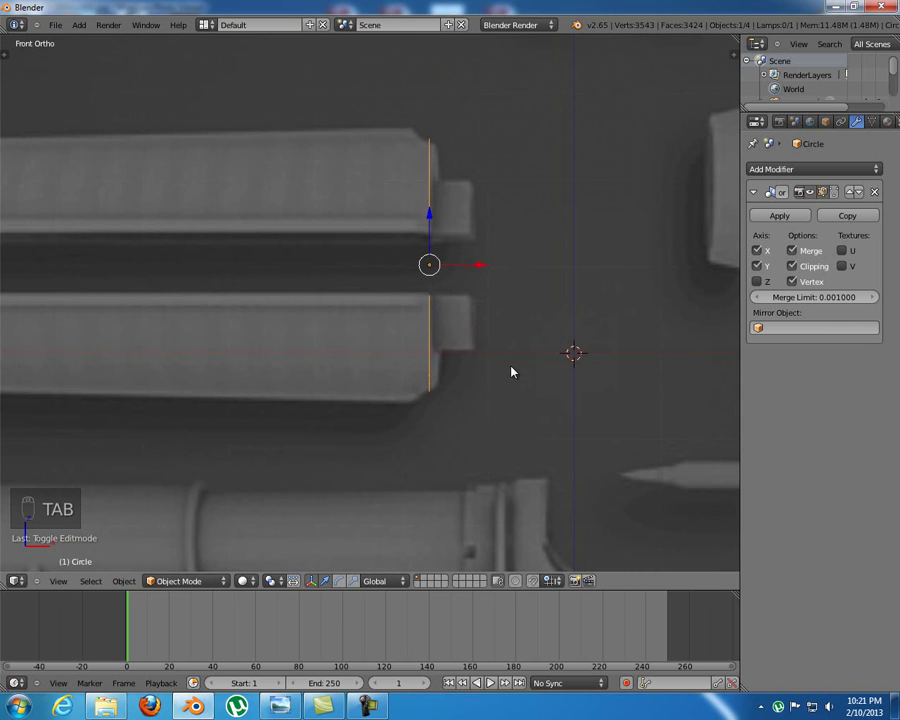
{"action": "key", "text": "Tab"}
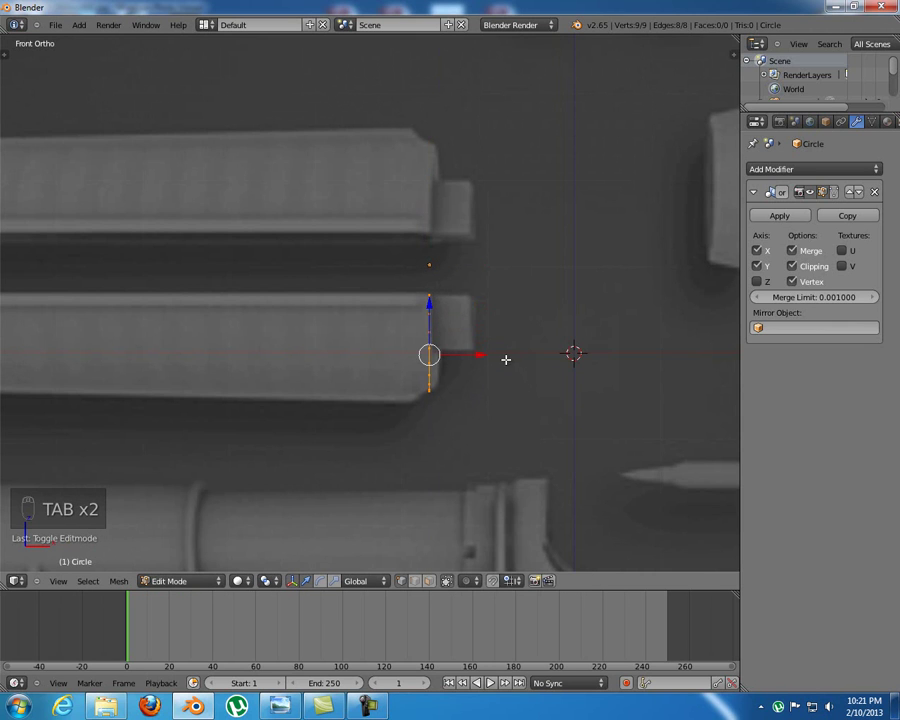
Hide the transform manipulator and extrude the whole arc about 0.577 along negative X, over the length of the lower handguard
{"action": "left_click", "coordinate": [292, 581]}
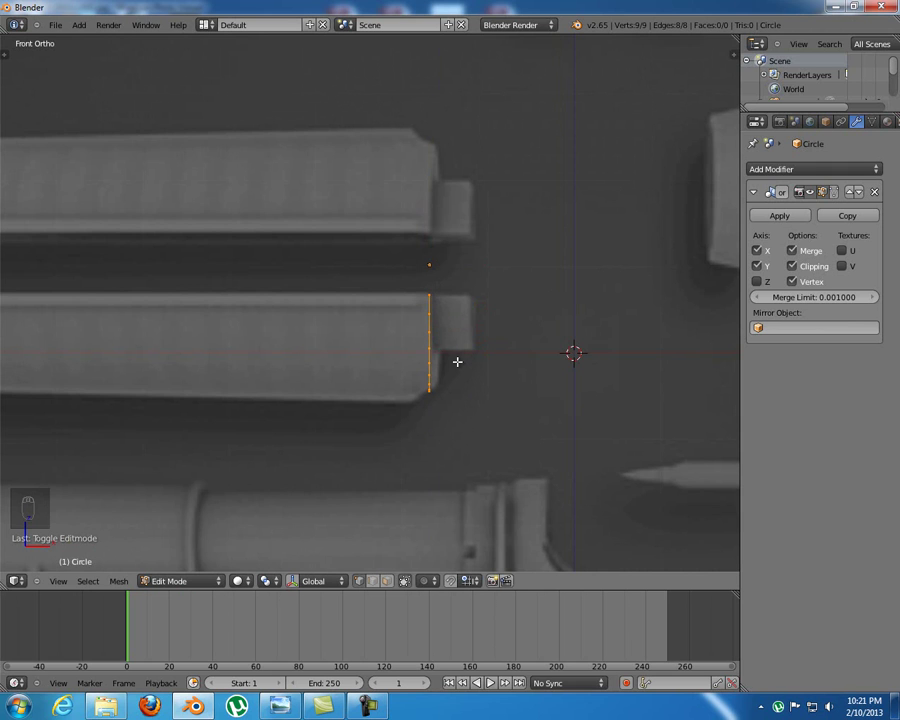
{"action": "middle_click_drag", "start_coordinate": [458, 361], "coordinate": [580, 363], "text": "shift"}
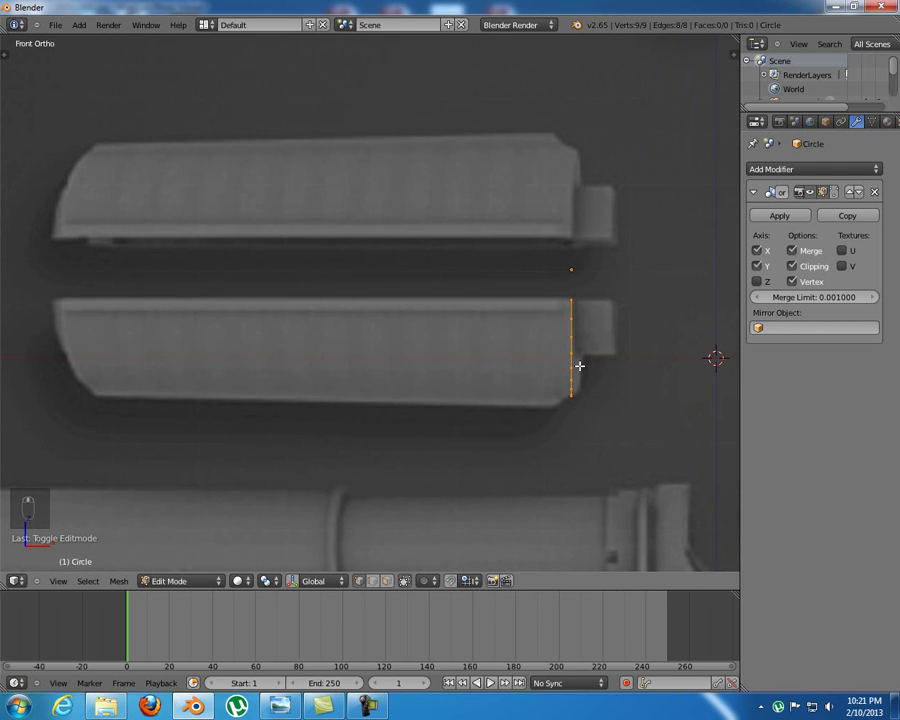
{"action": "key", "text": "a"}
{"action": "key", "text": "a"}
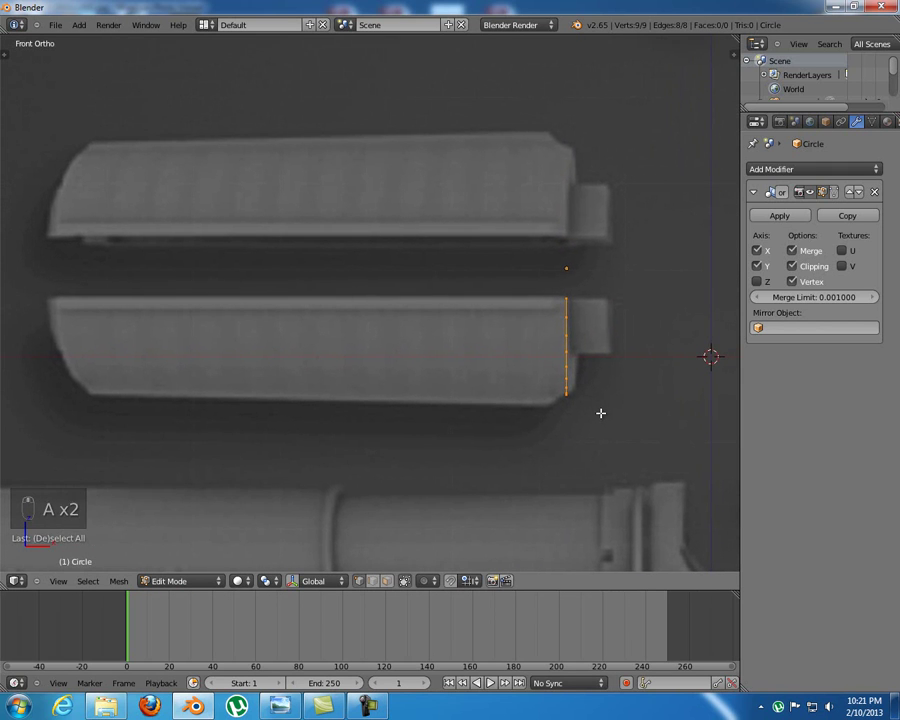
{"action": "key", "text": "e"}
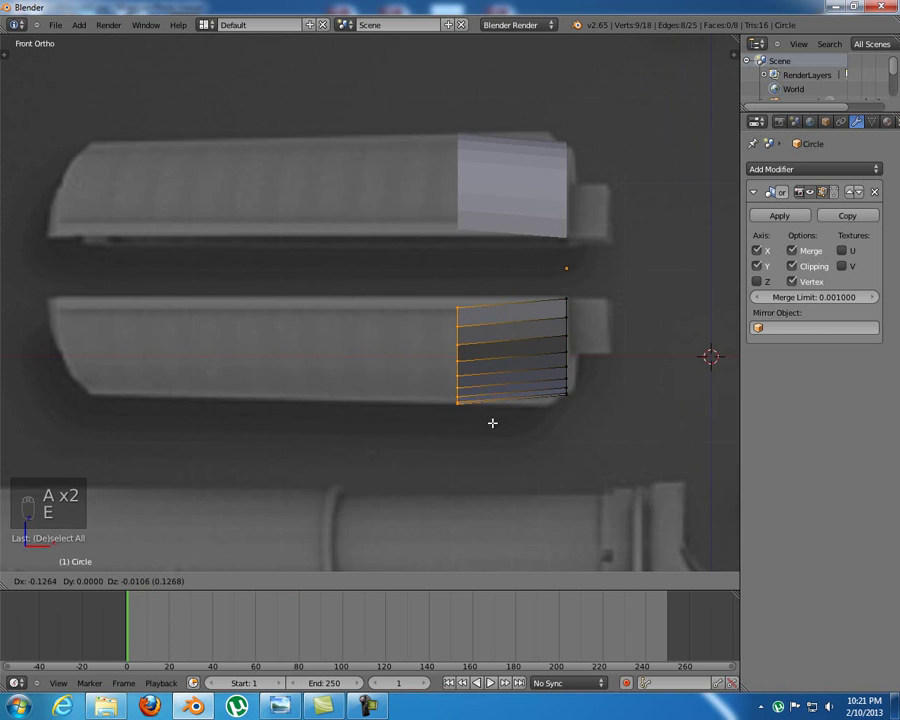
{"action": "middle_click", "coordinate": [447, 401]}
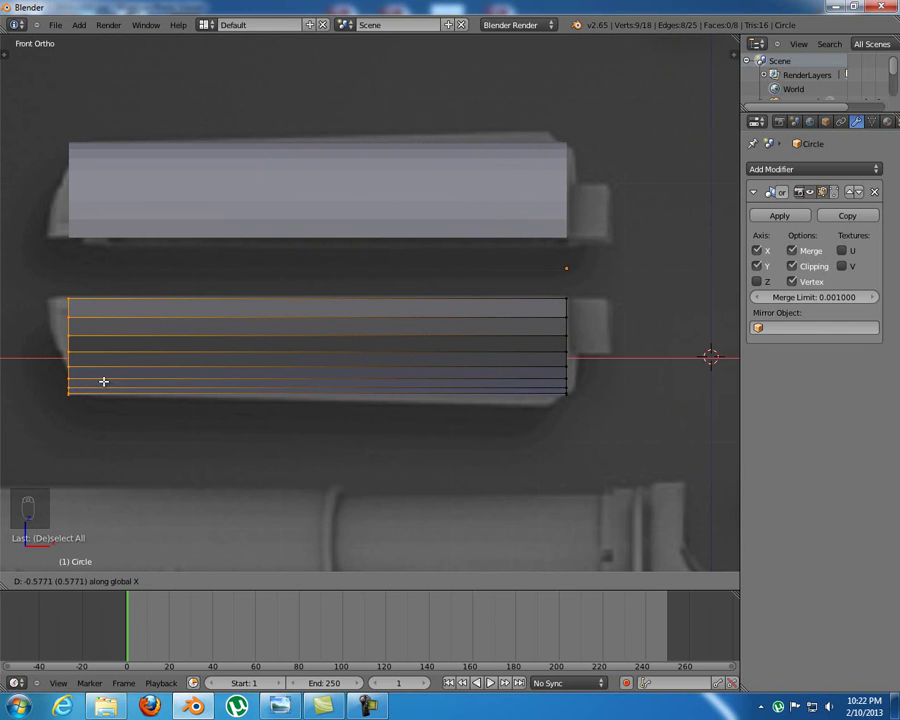
{"action": "left_click", "coordinate": [103, 380]}
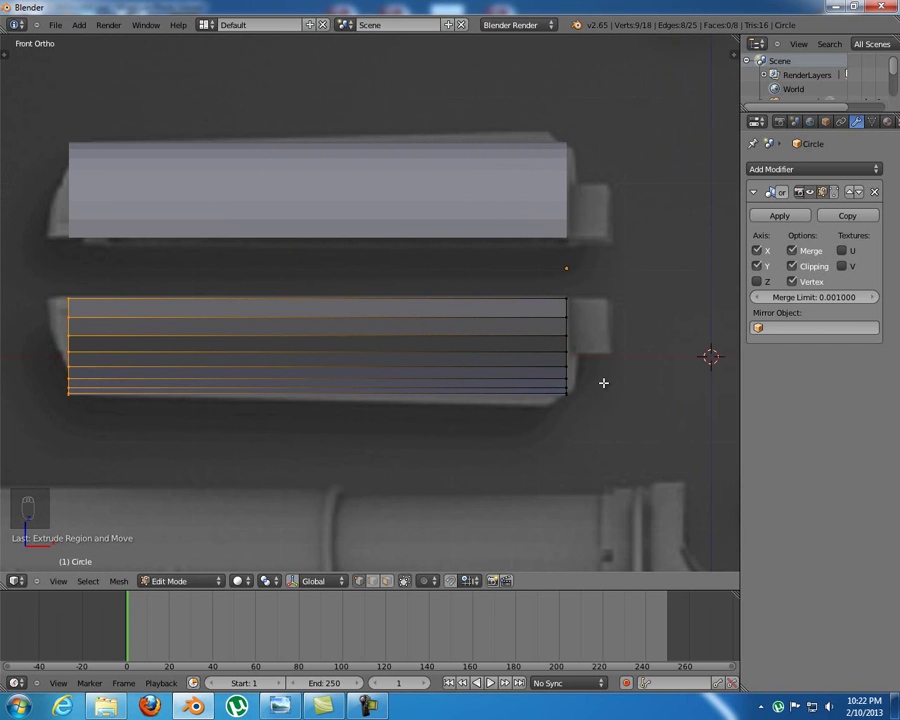
{"action": "middle_click_drag", "start_coordinate": [602, 383], "coordinate": [530, 366]}
{"action": "key", "text": "KP_1"}
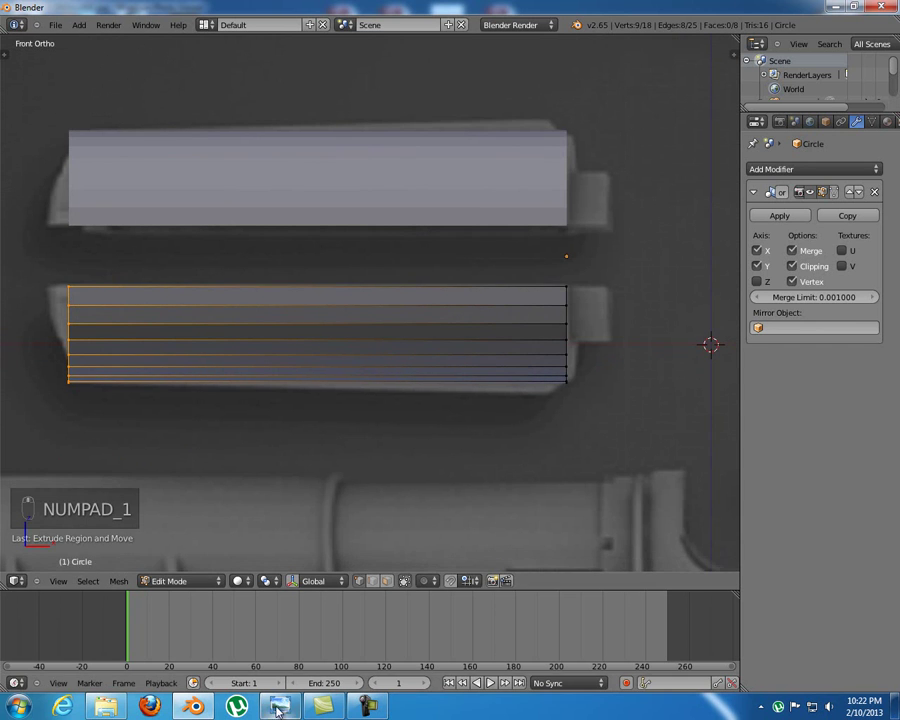
Check the handguard ribs in the reference photo, then cut ten evenly spaced loops across the extruded handguard without sliding them
{"action": "left_click", "coordinate": [325, 707]}
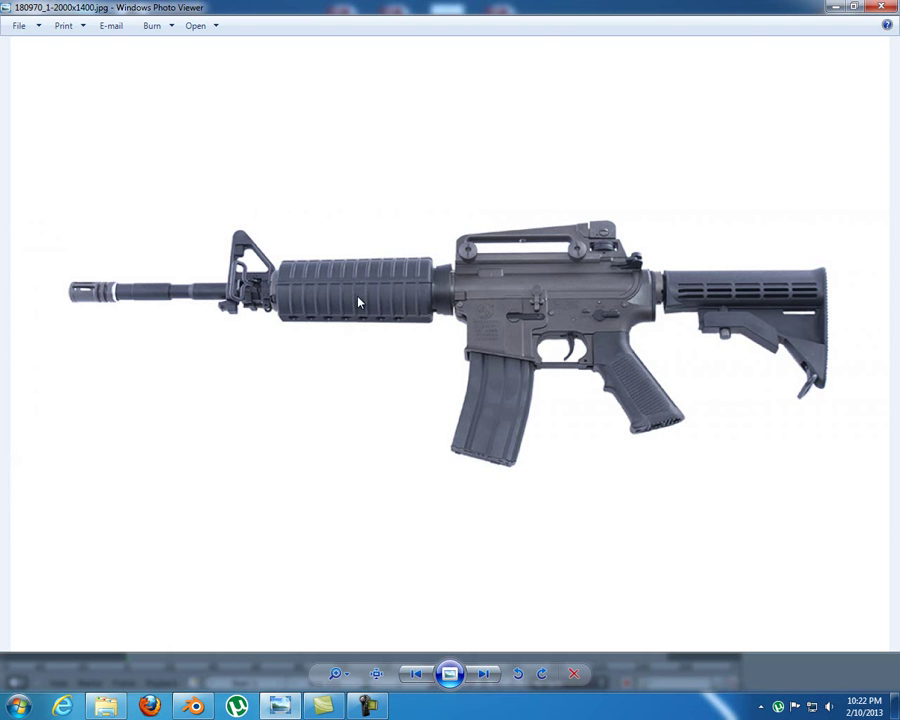
{"action": "left_click", "coordinate": [193, 707]}
{"action": "key", "text": "a"}
{"action": "middle_click_drag", "start_coordinate": [356, 364], "coordinate": [384, 327], "text": "shift"}
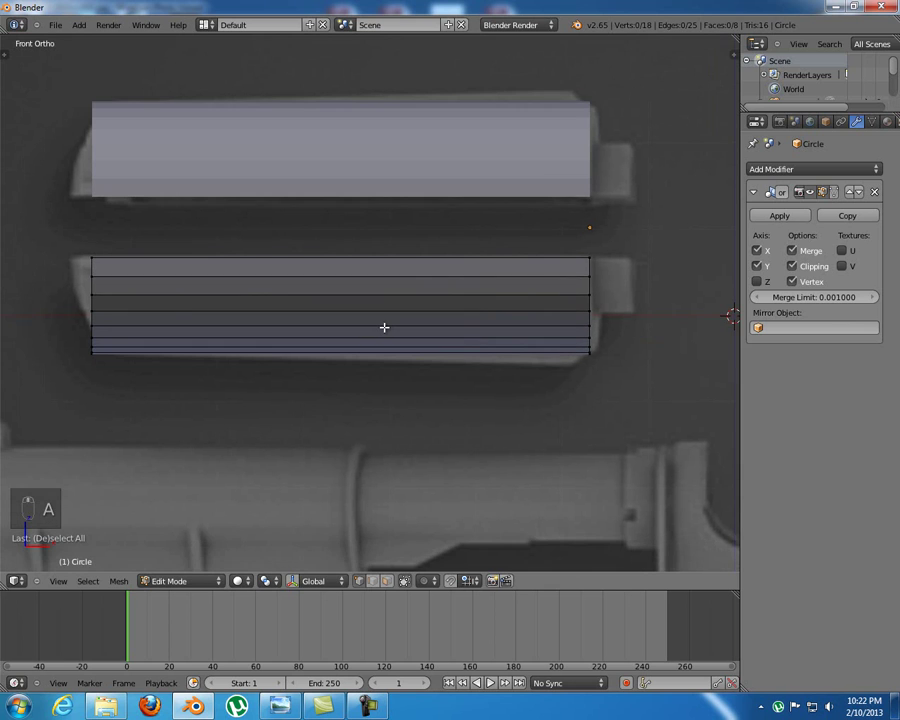
{"action": "key", "text": "ctrl+r"}
{"action": "scroll", "coordinate": [370, 326], "scroll_direction": "up", "scroll_amount": 9}
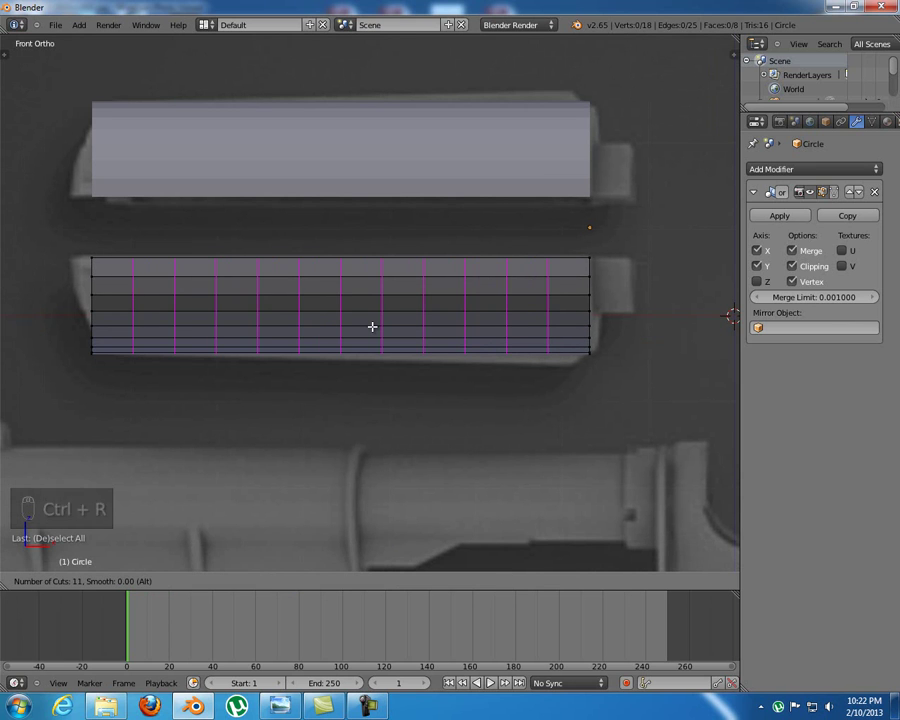
{"action": "left_click", "coordinate": [372, 326]}
{"action": "right_click", "coordinate": [170, 352]}
{"action": "middle_click_drag", "start_coordinate": [156, 335], "coordinate": [277, 333], "text": "shift"}
{"action": "key", "text": "a"}
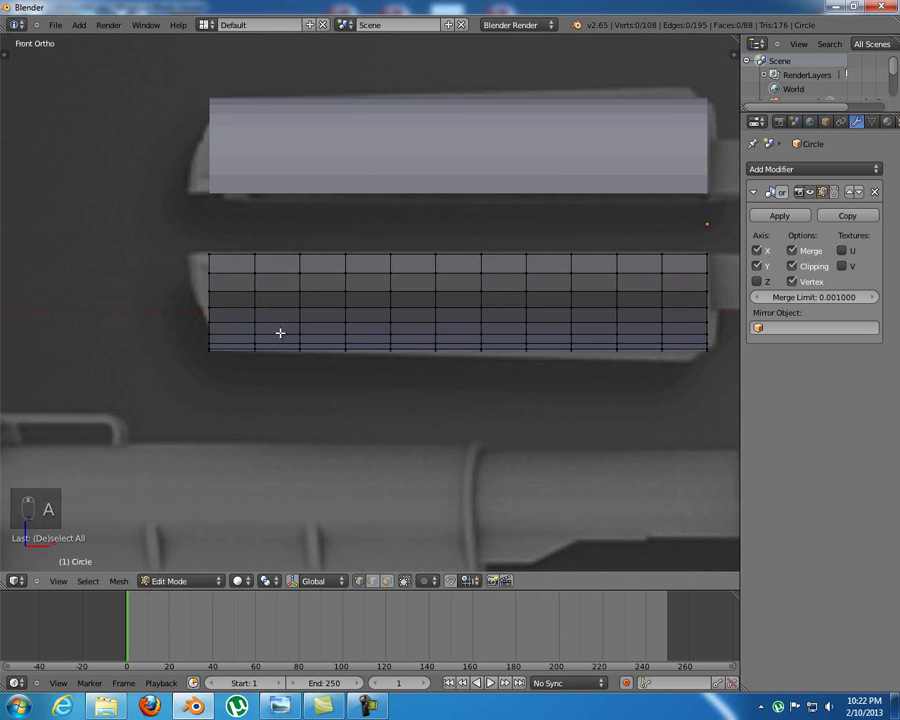
Add a loop cut just after the first ring from the untabbed end, slid close to that ring
{"action": "key", "text": "ctrl+shift+Tab"}
{"action": "left_click", "coordinate": [280, 333]}
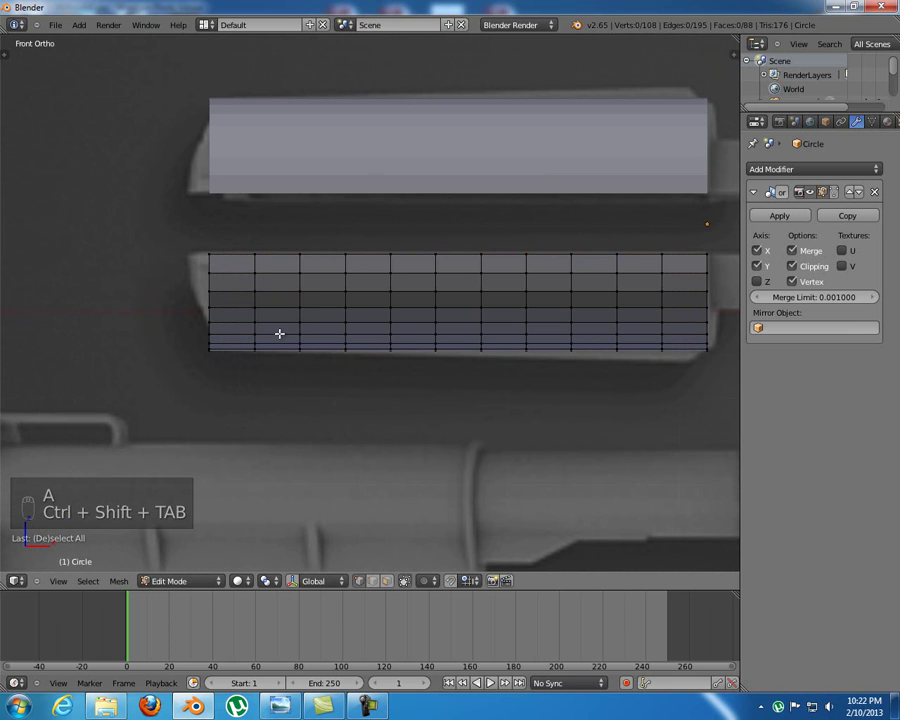
{"action": "key", "text": "ctrl+r"}
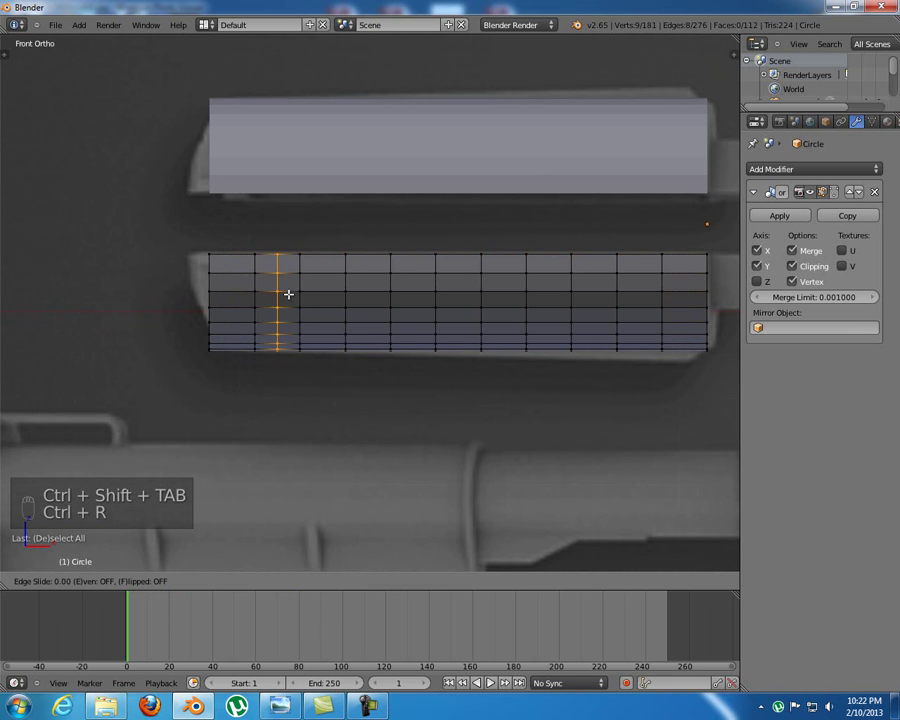
{"action": "left_click", "coordinate": [288, 294]}
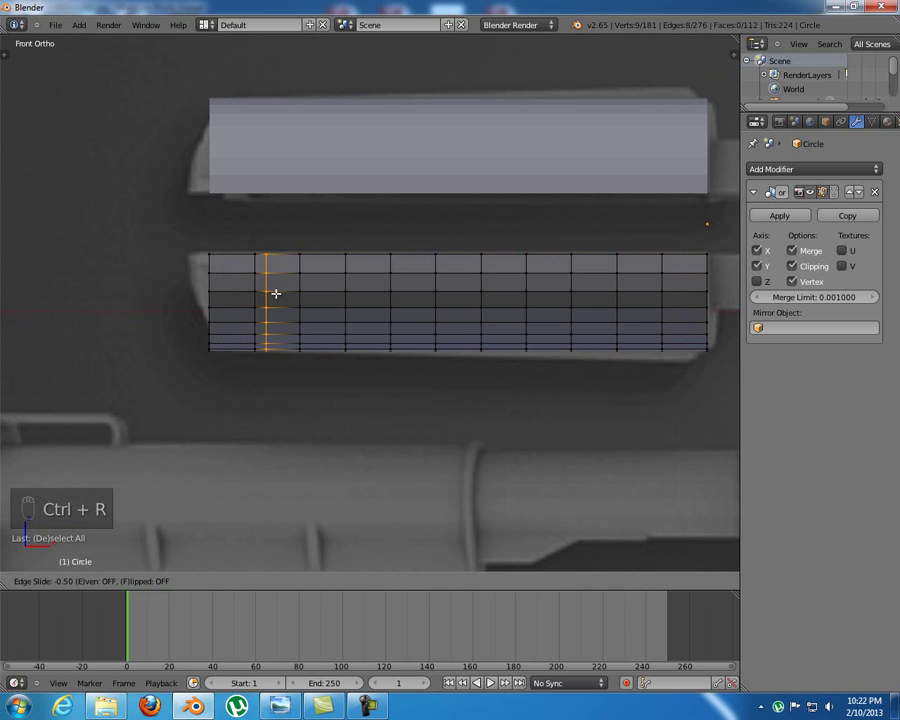
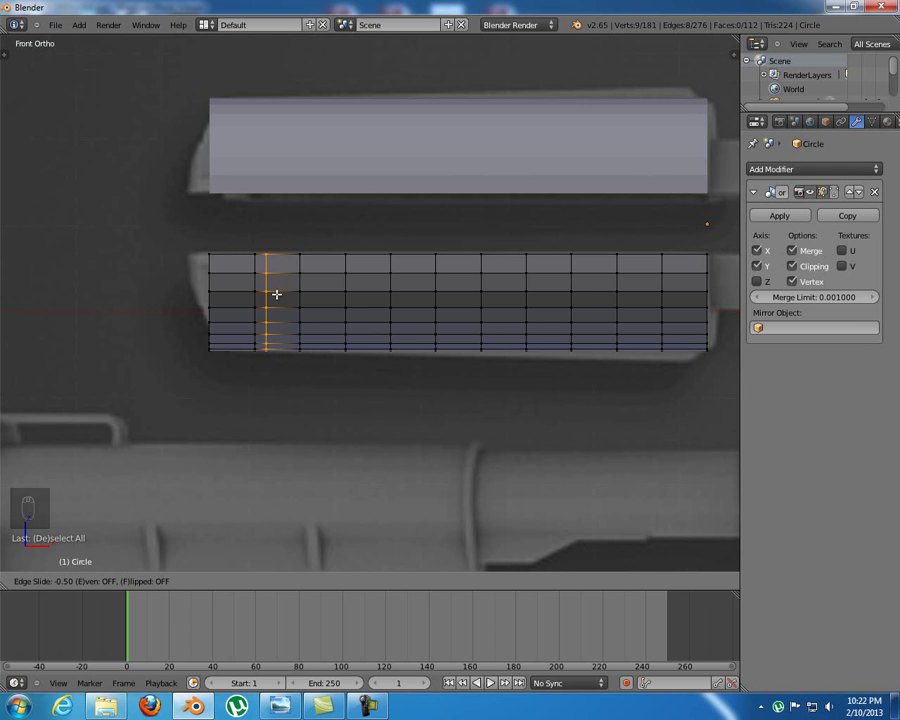
{"action": "left_click", "coordinate": [274, 293]}
Add loop cuts just after the second and third rings from the untabbed end, each slid to -0.60
{"action": "scroll", "coordinate": [310, 296], "scroll_direction": "up", "scroll_amount": 3}
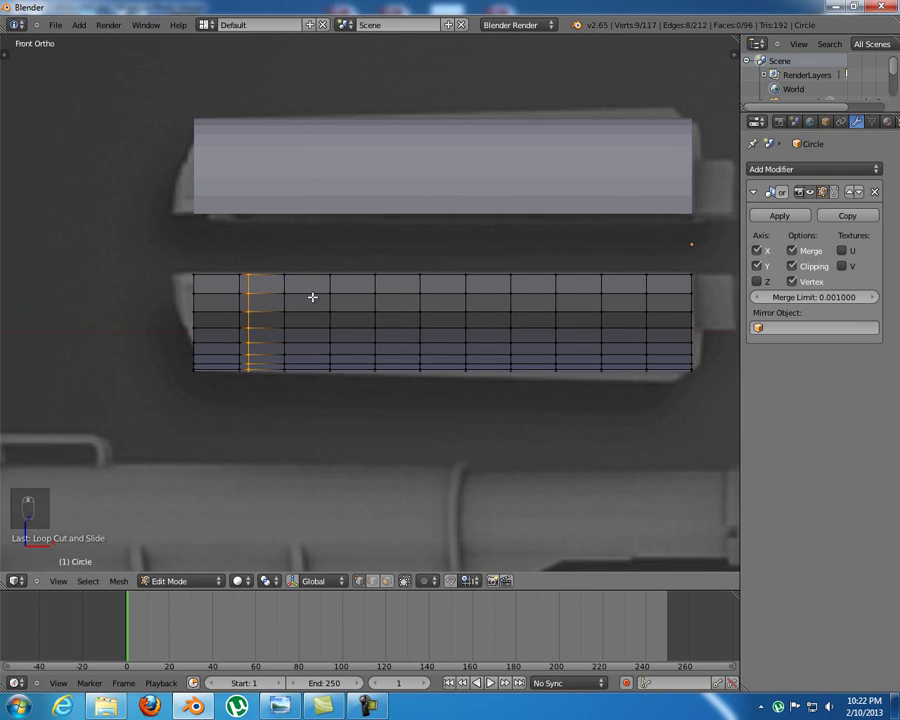
{"action": "key", "text": "ctrl+r"}
{"action": "left_click", "coordinate": [288, 286]}
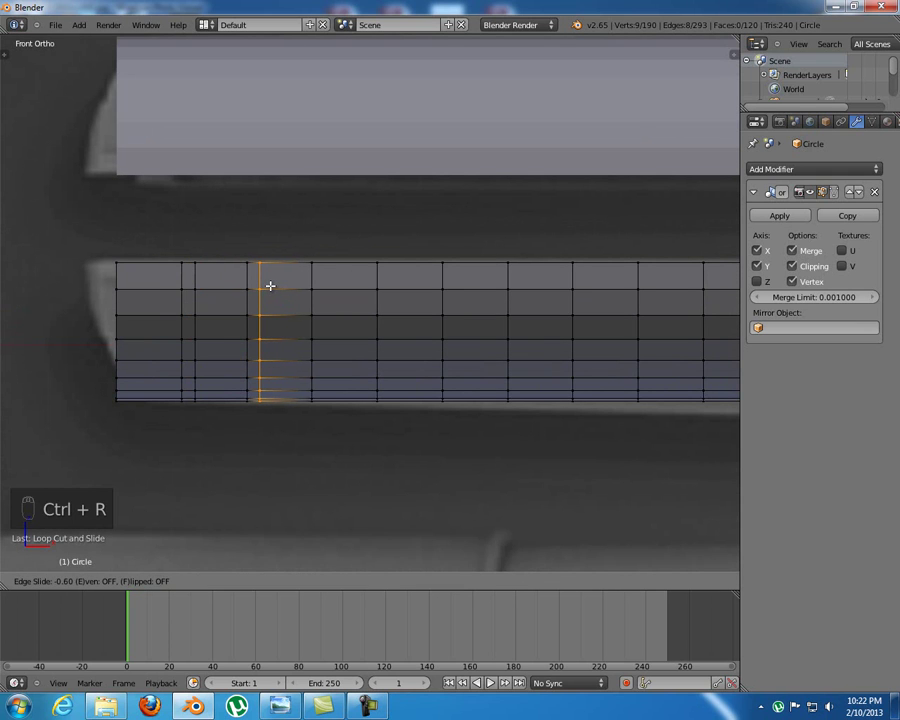
{"action": "left_click", "coordinate": [283, 289]}
{"action": "key", "text": "ctrl+r"}
{"action": "left_click", "coordinate": [352, 313]}
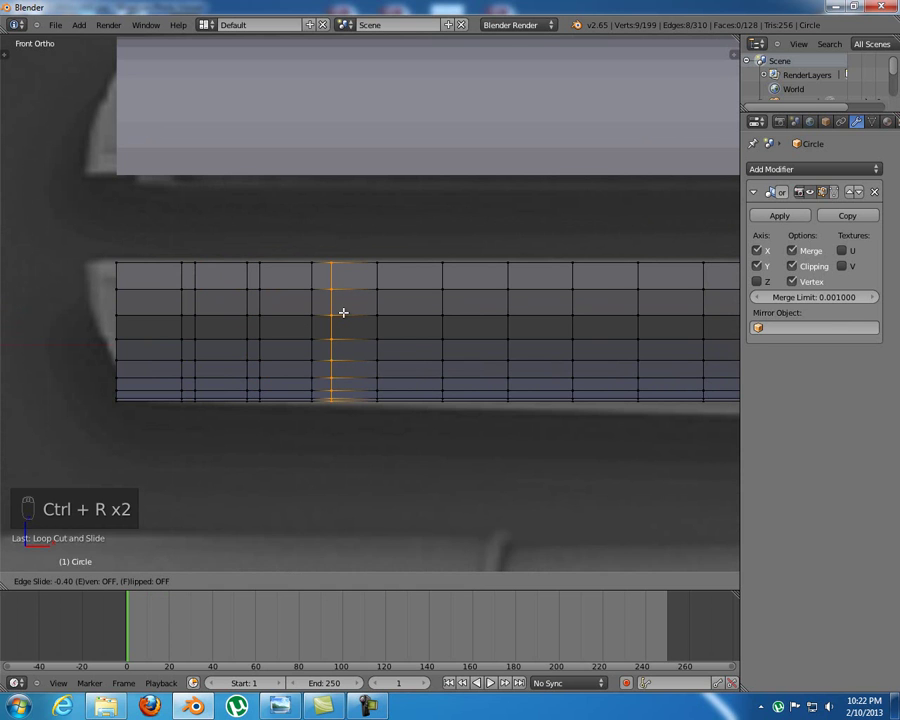
{"action": "left_click", "coordinate": [340, 313]}
Add loop cuts beside the fourth and fifth rings from the untabbed end, sliding each to -0.60
{"action": "middle_click_drag", "start_coordinate": [400, 346], "coordinate": [267, 342], "text": "shift"}
{"action": "key", "text": "ctrl+r"}
{"action": "left_click", "coordinate": [265, 303]}
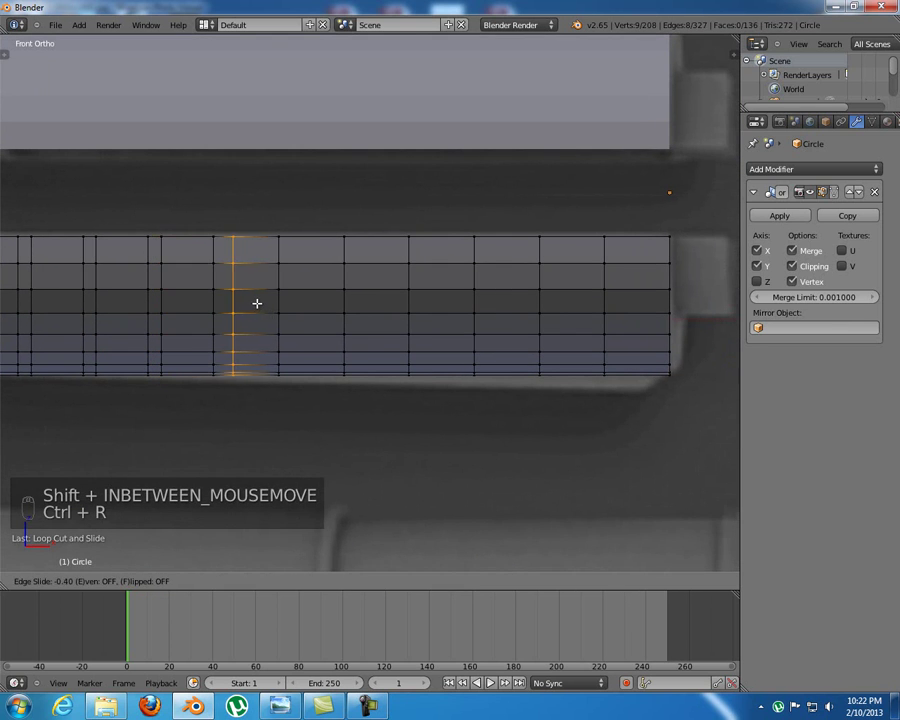
{"action": "left_click", "coordinate": [250, 301]}
{"action": "key", "text": "ctrl+r"}
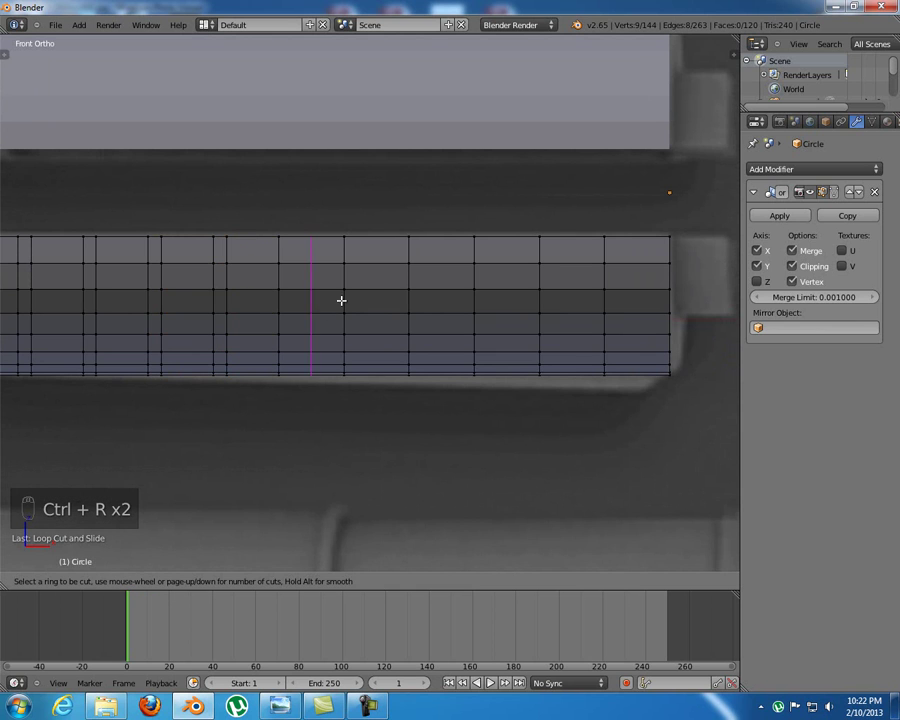
{"action": "left_click", "coordinate": [323, 296]}
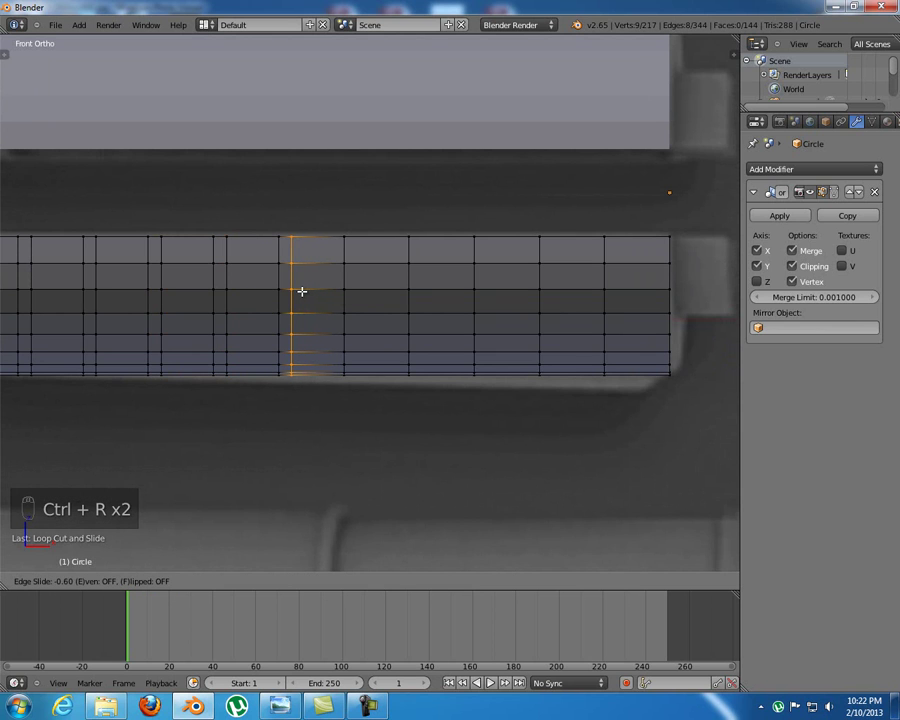
{"action": "left_click", "coordinate": [301, 291]}
Cut matching narrow loops beside the sixth and seventh rings of the handguard, with an edge slide of -0.60
{"action": "middle_click_drag", "start_coordinate": [411, 347], "coordinate": [307, 335], "text": "shift"}
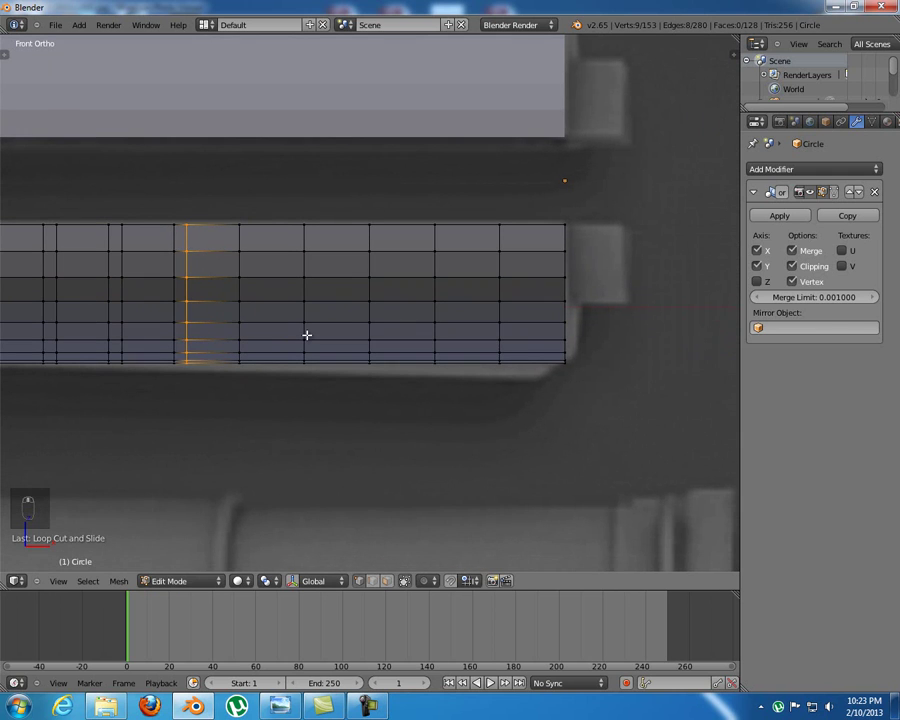
{"action": "key", "text": "ctrl+r"}
{"action": "left_click", "coordinate": [283, 288]}
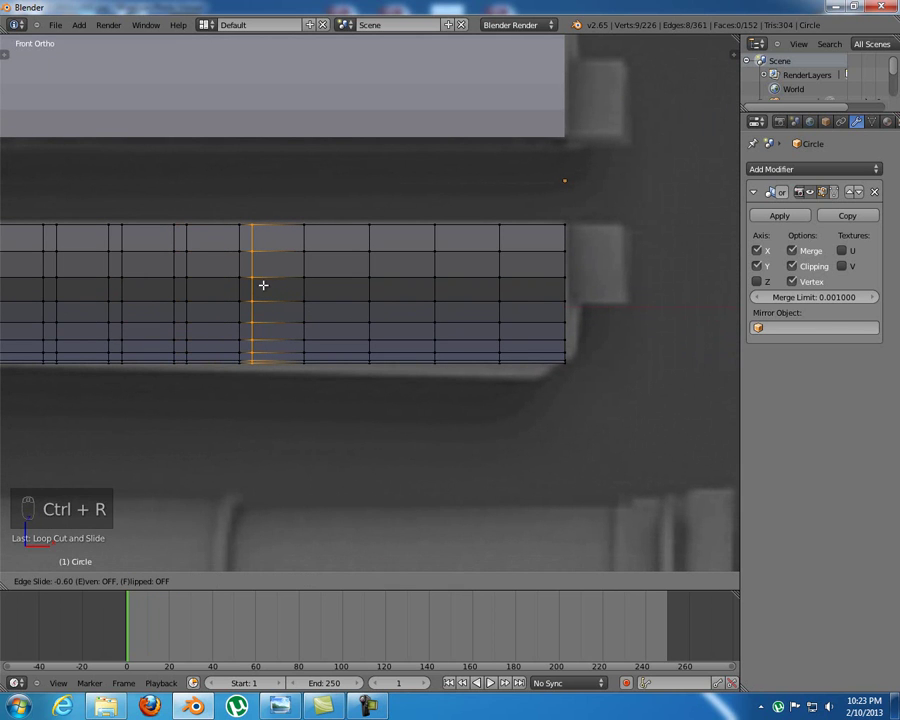
{"action": "left_click", "coordinate": [264, 286]}
{"action": "key", "text": "ctrl+r"}
{"action": "left_click", "coordinate": [345, 300]}
{"action": "left_click", "coordinate": [331, 296]}
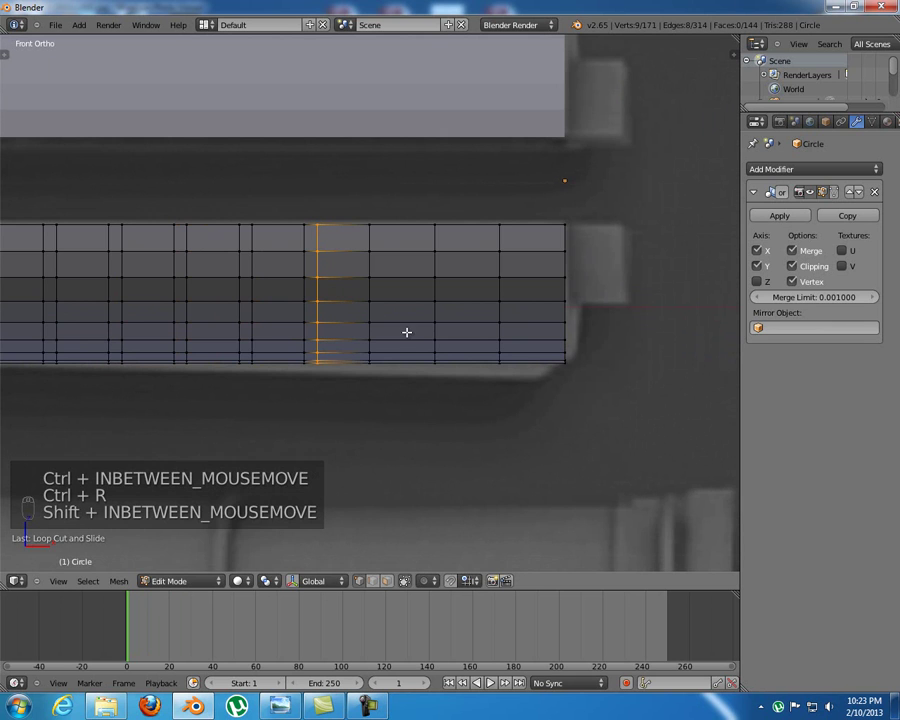
Add loop cuts beside the last three rings toward the tabbed end, each slid to -0.60, and finish the row of narrow bands
{"action": "middle_click_drag", "start_coordinate": [406, 331], "coordinate": [330, 321], "text": "shift"}
{"action": "key", "text": "ctrl+r"}
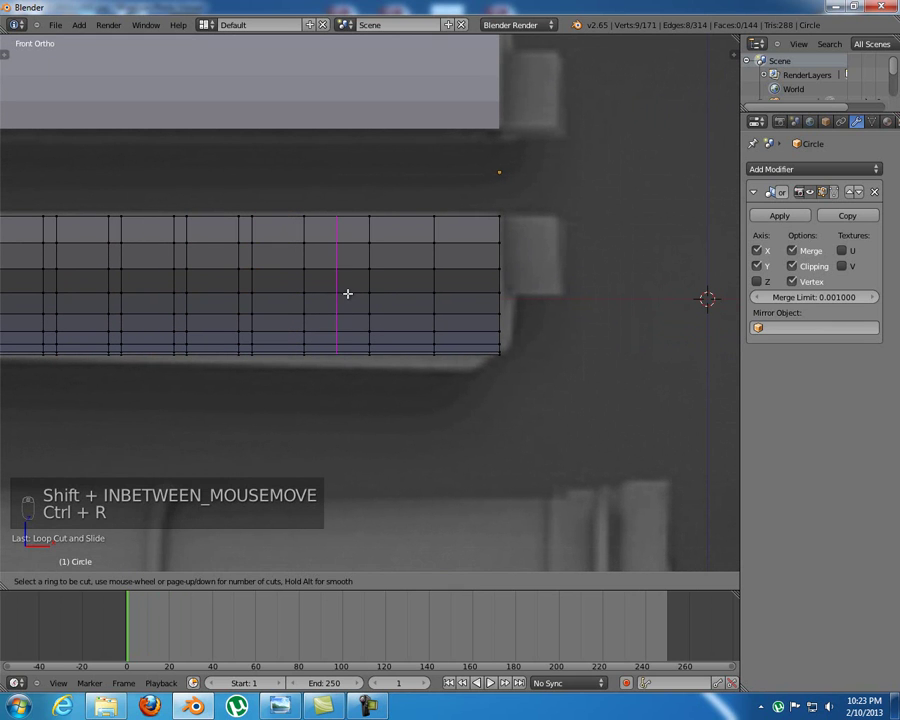
{"action": "left_click", "coordinate": [348, 286]}
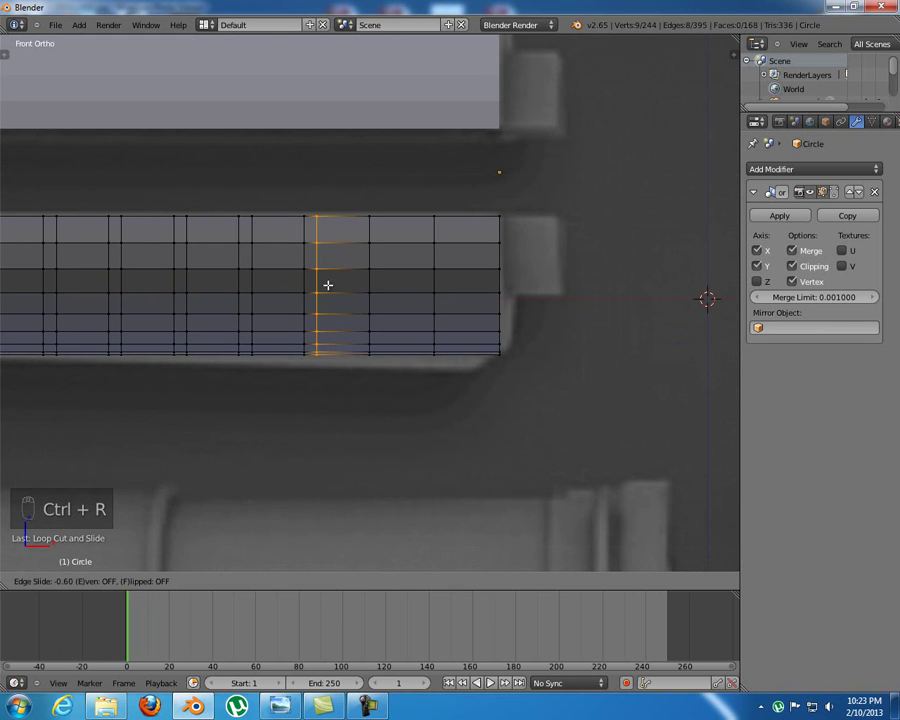
{"action": "left_click", "coordinate": [327, 285]}
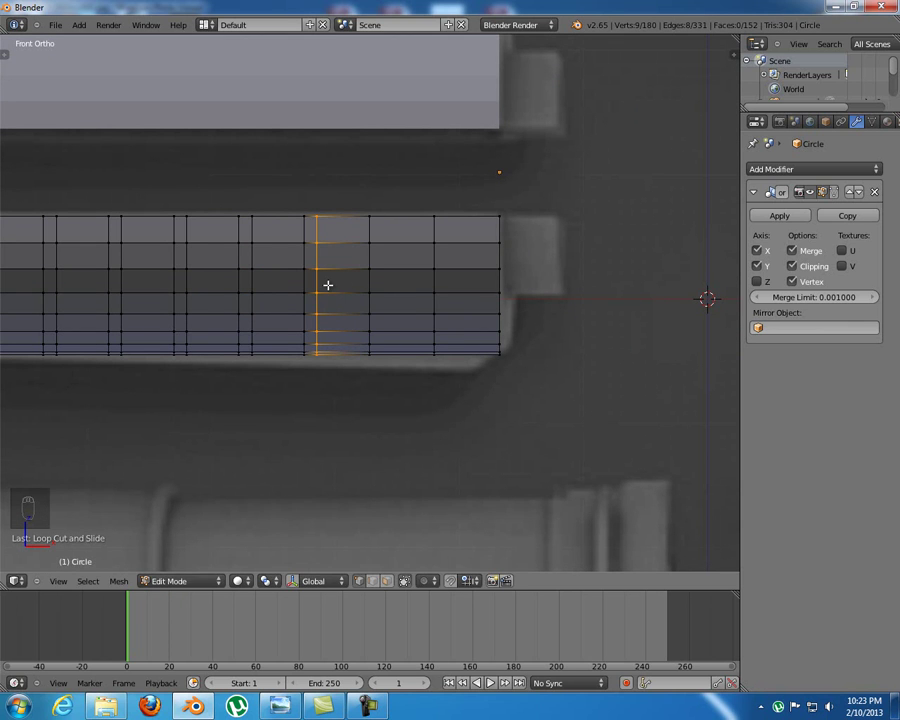
{"action": "key", "text": "ctrl+r"}
{"action": "left_click", "coordinate": [402, 285]}
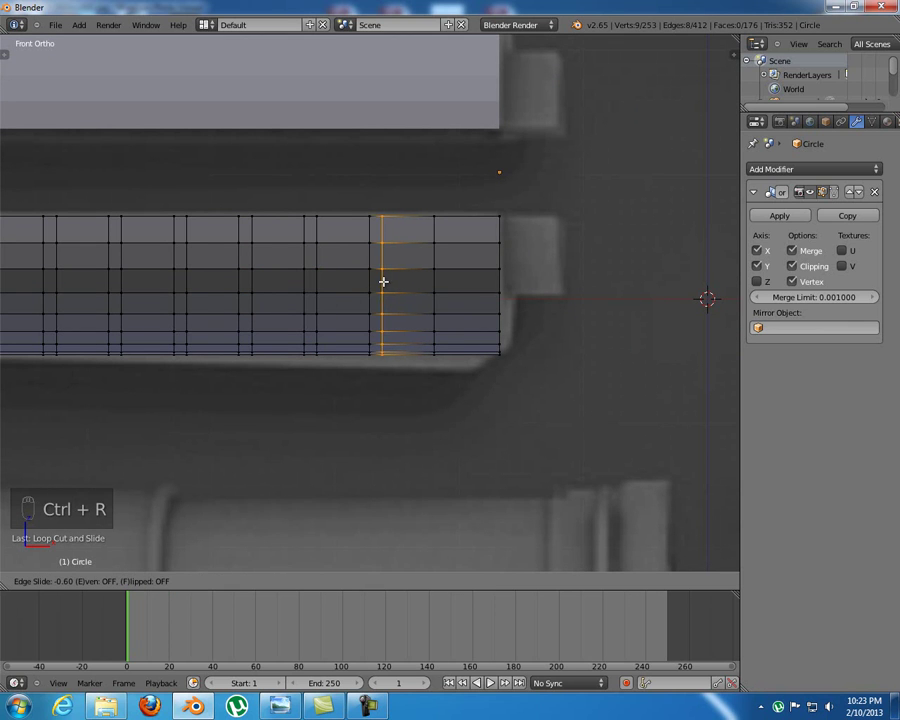
{"action": "left_click", "coordinate": [384, 282]}
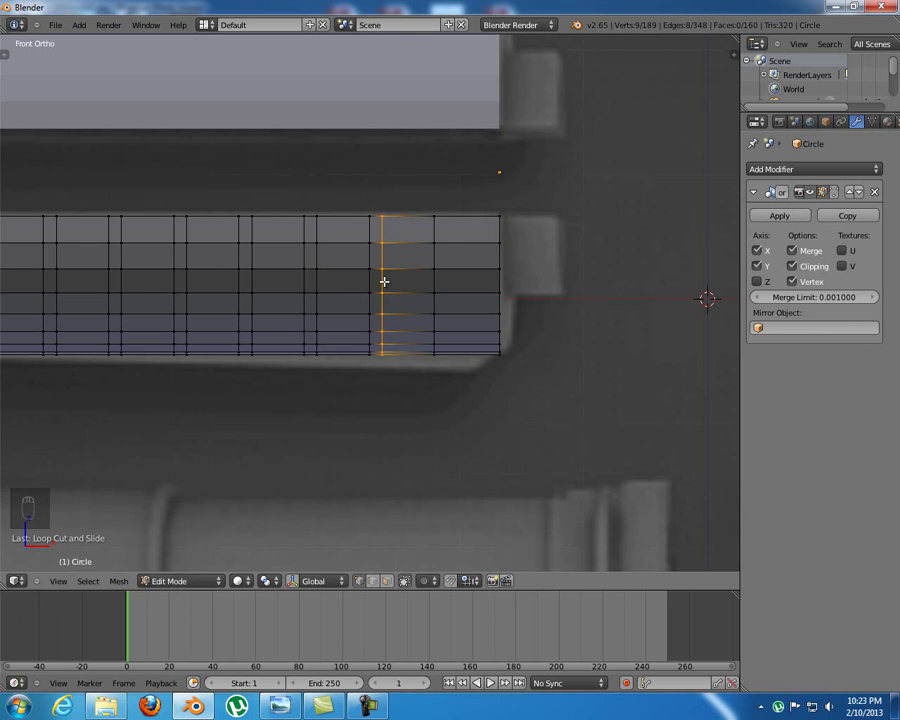
{"action": "key", "text": "ctrl+r"}
{"action": "left_click", "coordinate": [462, 292]}
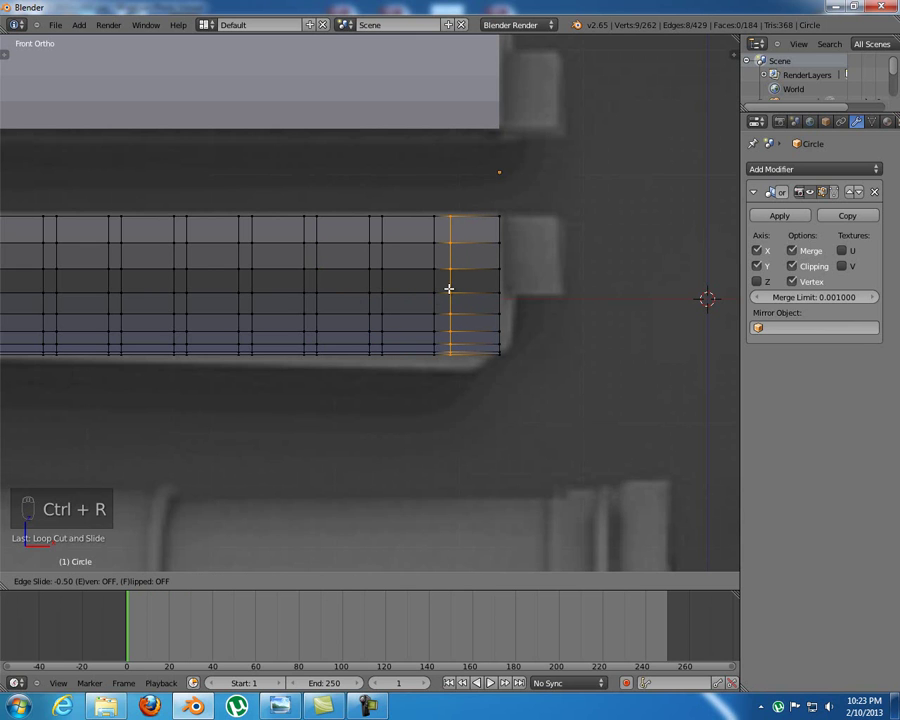
{"action": "left_click", "coordinate": [447, 288]}
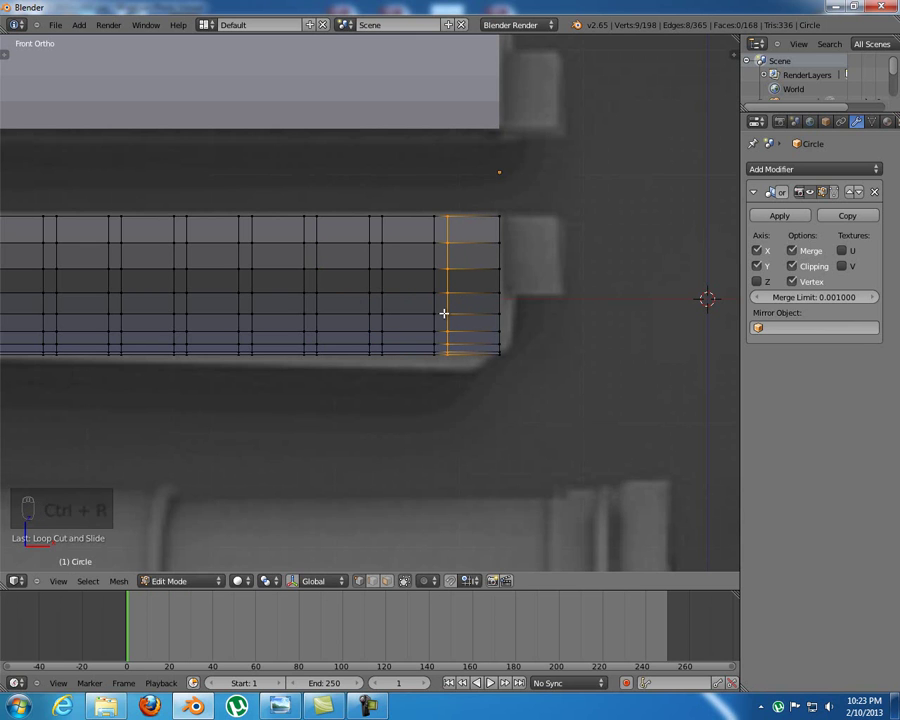
Deselect everything and add a lengthwise loop cut along the lower handguard's uppermost strip of faces, sliding it toward the open edge
{"action": "key", "text": "a"}
{"action": "middle_click_drag", "start_coordinate": [428, 309], "coordinate": [390, 342]}
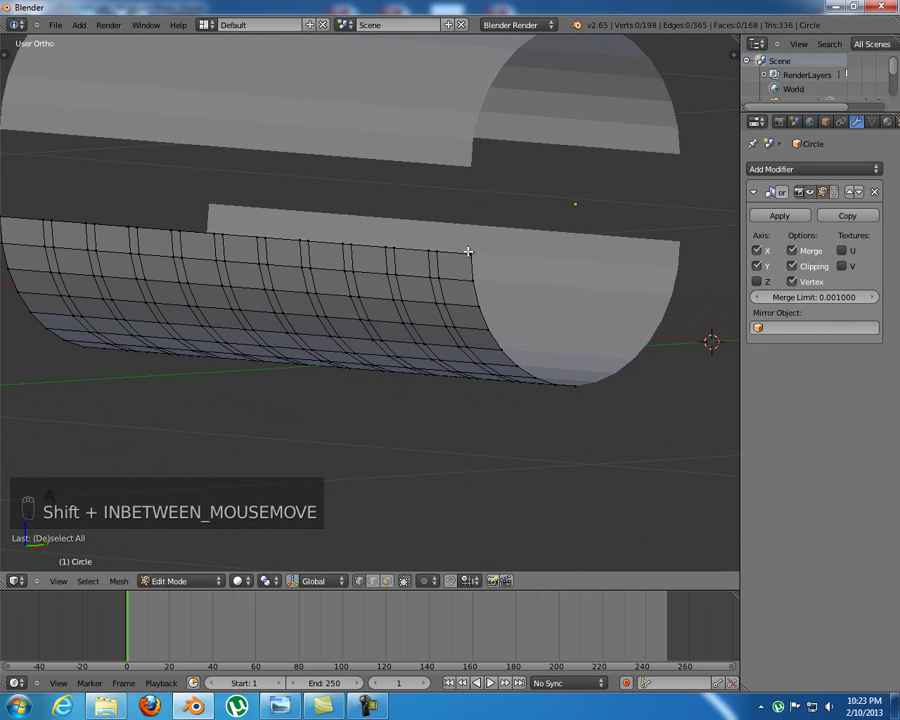
{"action": "key", "text": "ctrl+r"}
{"action": "left_click", "coordinate": [429, 267]}
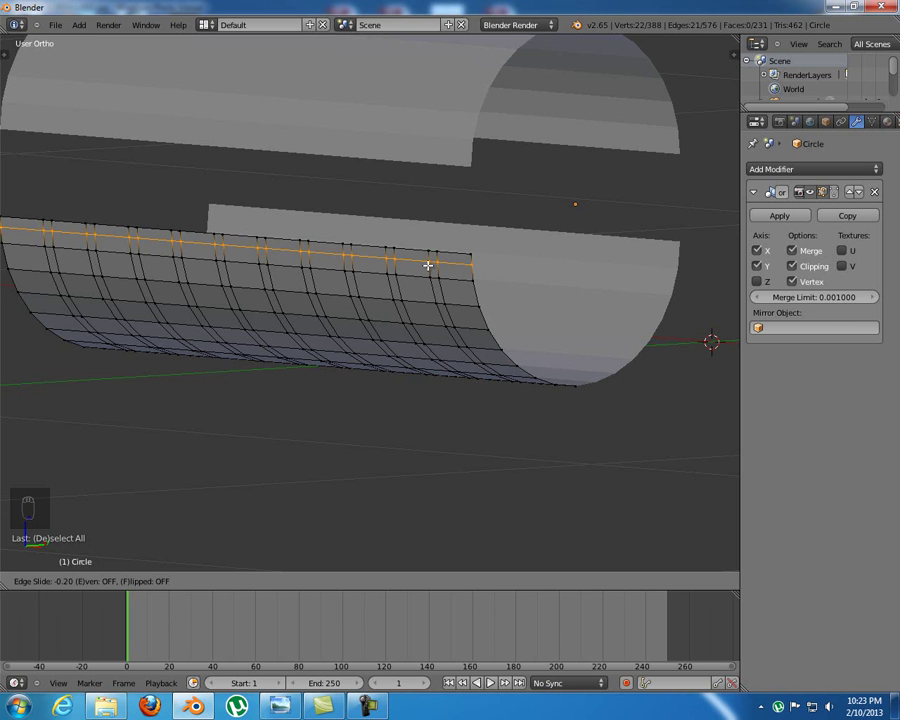
Add lengthwise edge loops to the half-cylinder shell, one just below its upper edge and one beside its bottom centre seam
{"action": "left_click", "coordinate": [428, 265]}
{"action": "middle_click_drag", "start_coordinate": [426, 260], "coordinate": [496, 352]}
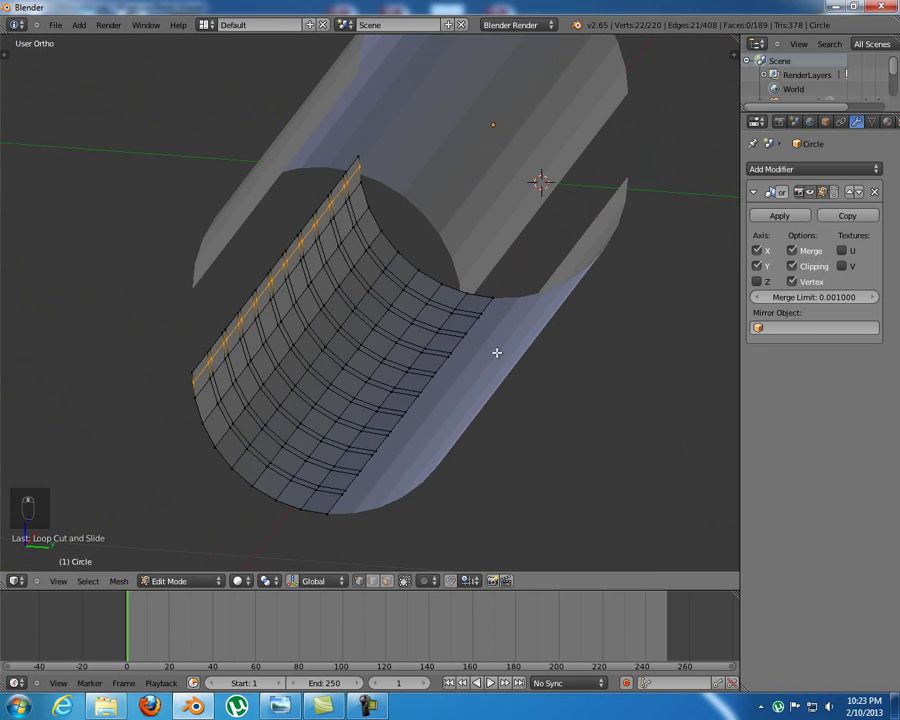
{"action": "key", "text": "ctrl+r"}
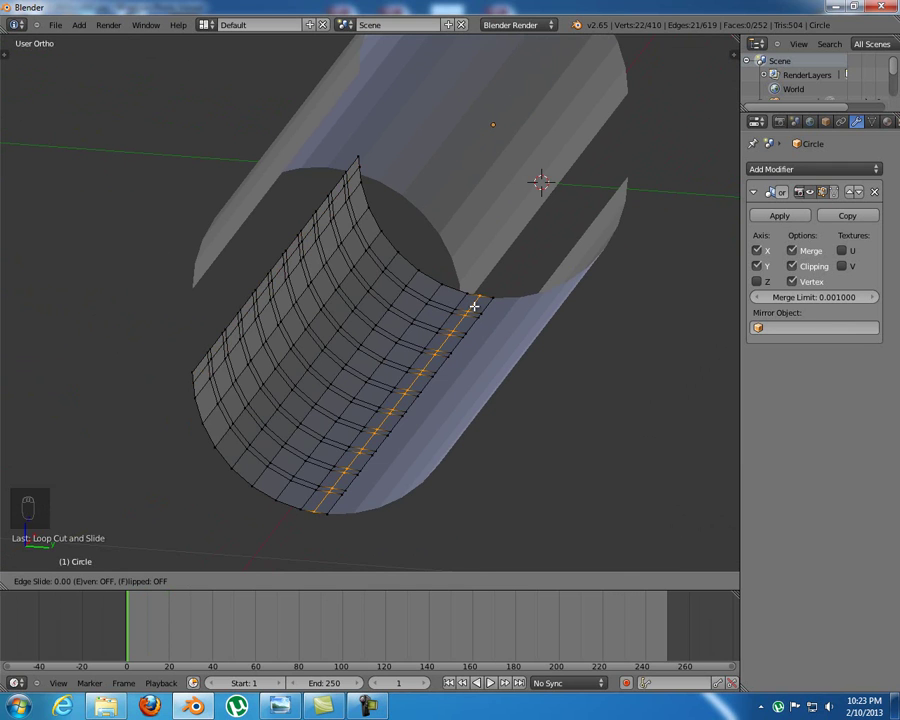
{"action": "left_click", "coordinate": [474, 306]}
{"action": "middle_click_drag", "start_coordinate": [466, 388], "coordinate": [566, 412]}
{"action": "key", "text": "a"}
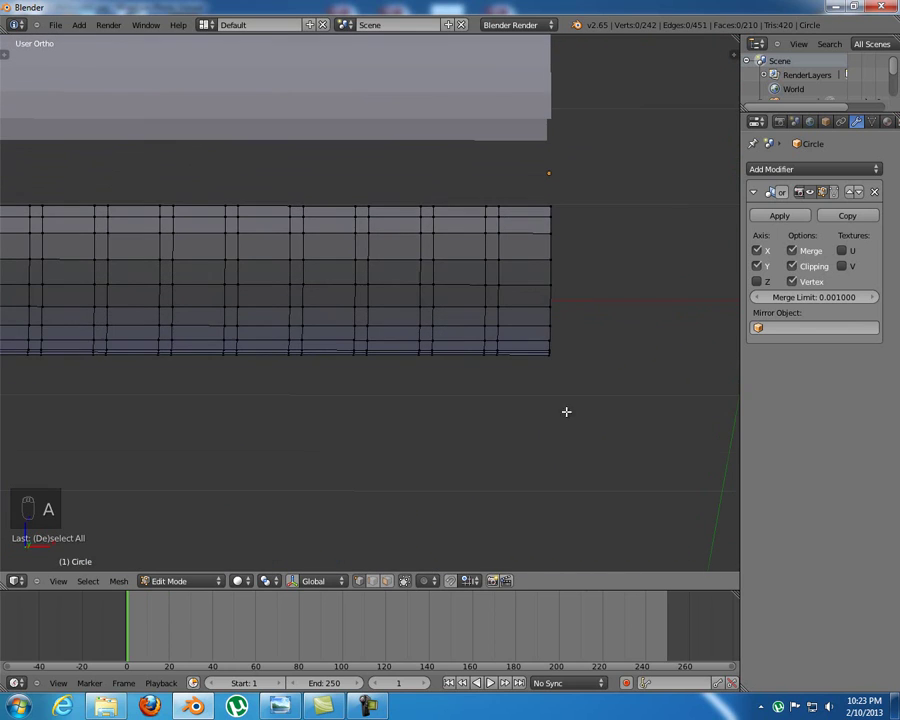
Switch to face selection and select the ten narrow vertical face loops that run around the shell
{"action": "key", "text": "ctrl+Tab"}
{"action": "left_click", "coordinate": [444, 369]}
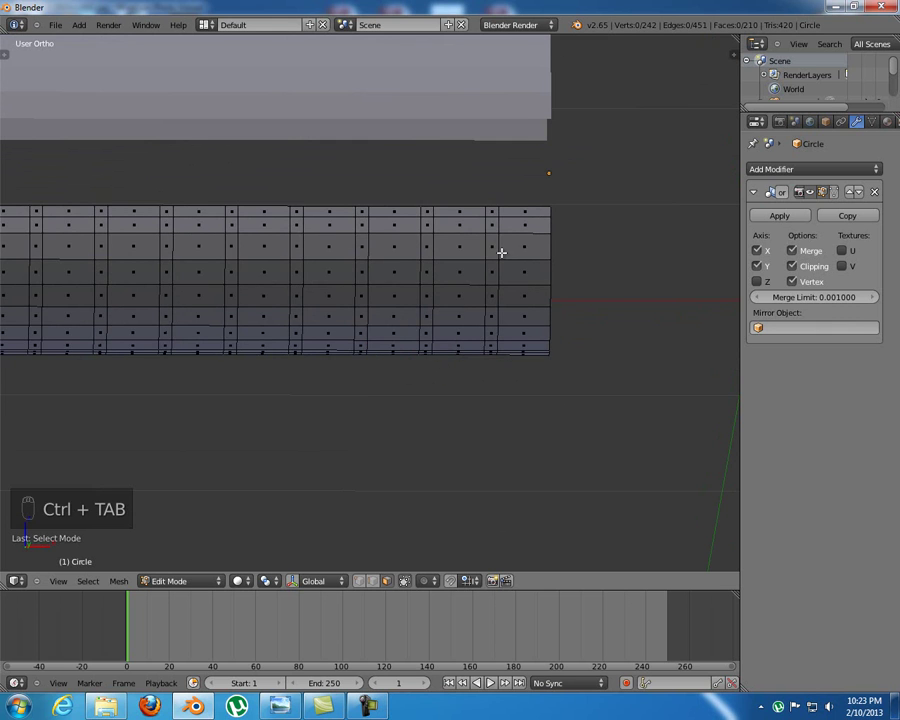
{"action": "mouse_move", "coordinate": [410, 239]}
{"action": "middle_mouse_down"}
{"action": "mouse_move", "coordinate": [486, 245]}
{"action": "mouse_move", "coordinate": [227, 265]}
{"action": "middle_mouse_up"}
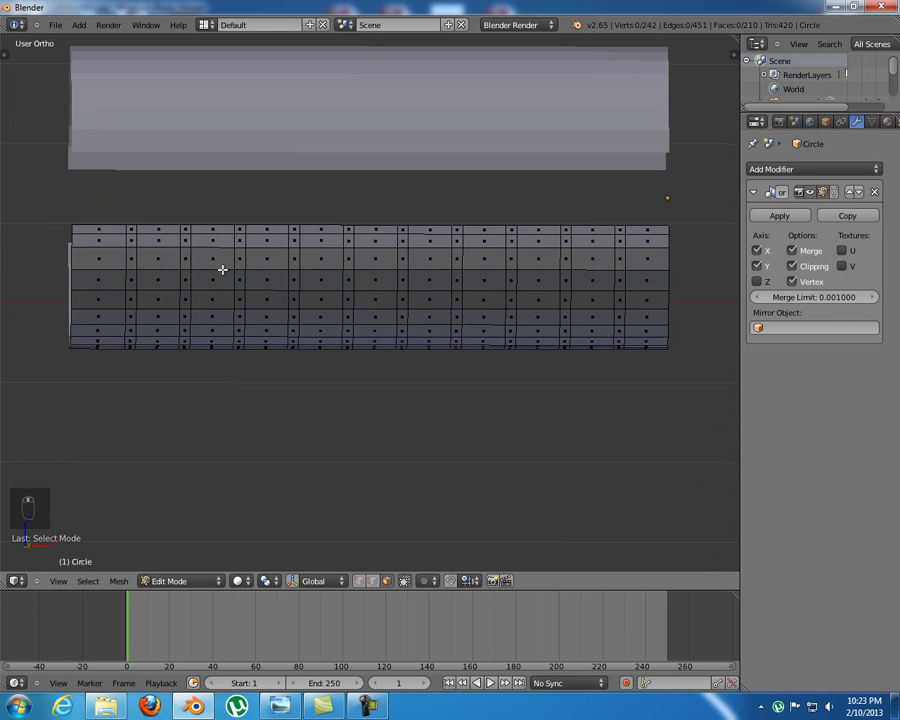
{"action": "key", "text": "KP_1"}
{"action": "right_click", "coordinate": [127, 256], "text": "alt"}
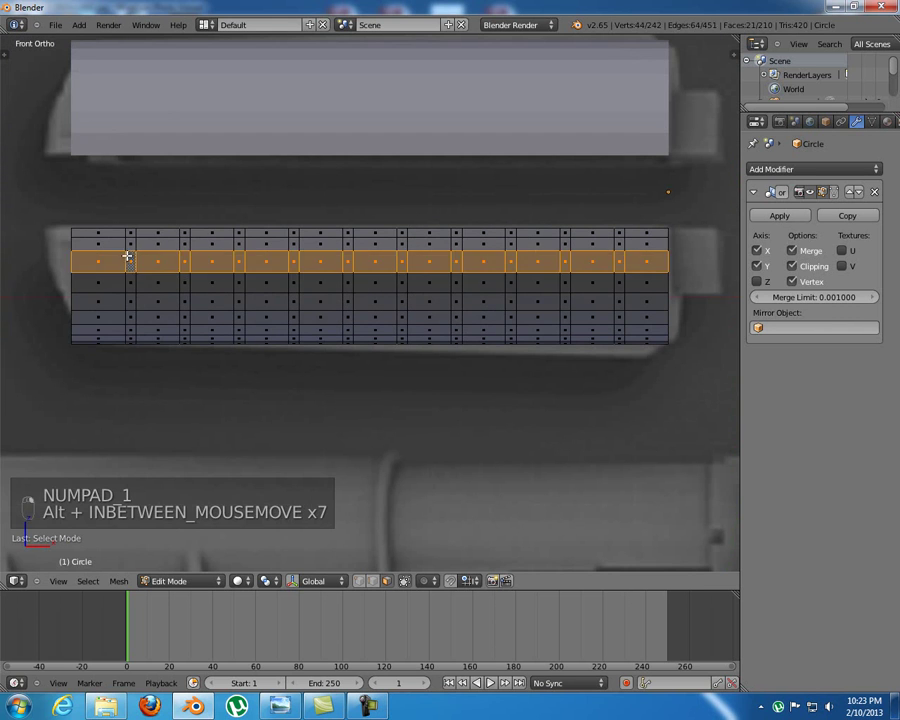
{"action": "right_click", "coordinate": [131, 272], "text": "alt"}
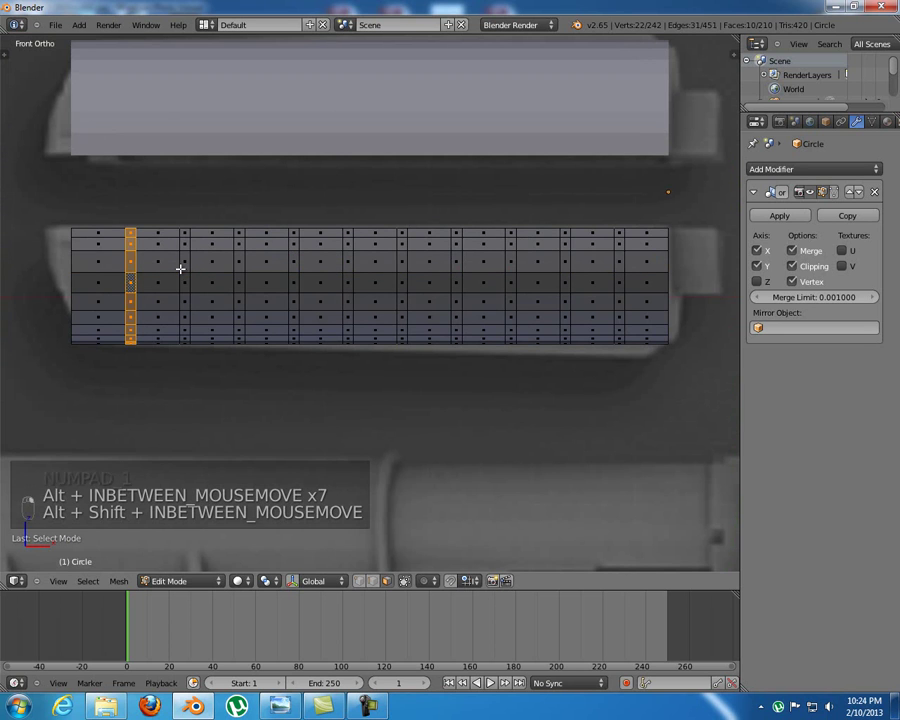
{"action": "right_click", "coordinate": [184, 266], "text": "alt+shift"}
{"action": "right_click", "coordinate": [238, 279], "text": "alt+shift"}
{"action": "right_click", "coordinate": [295, 270], "text": "alt+shift"}
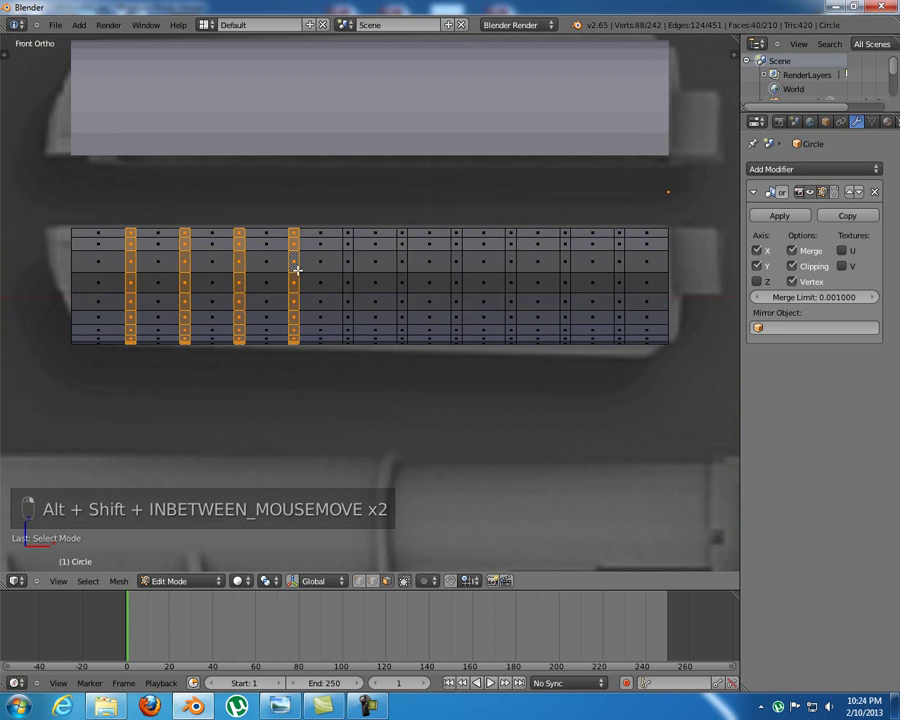
{"action": "right_click", "coordinate": [349, 270], "text": "alt+shift"}
{"action": "right_click", "coordinate": [402, 275], "text": "alt+shift"}
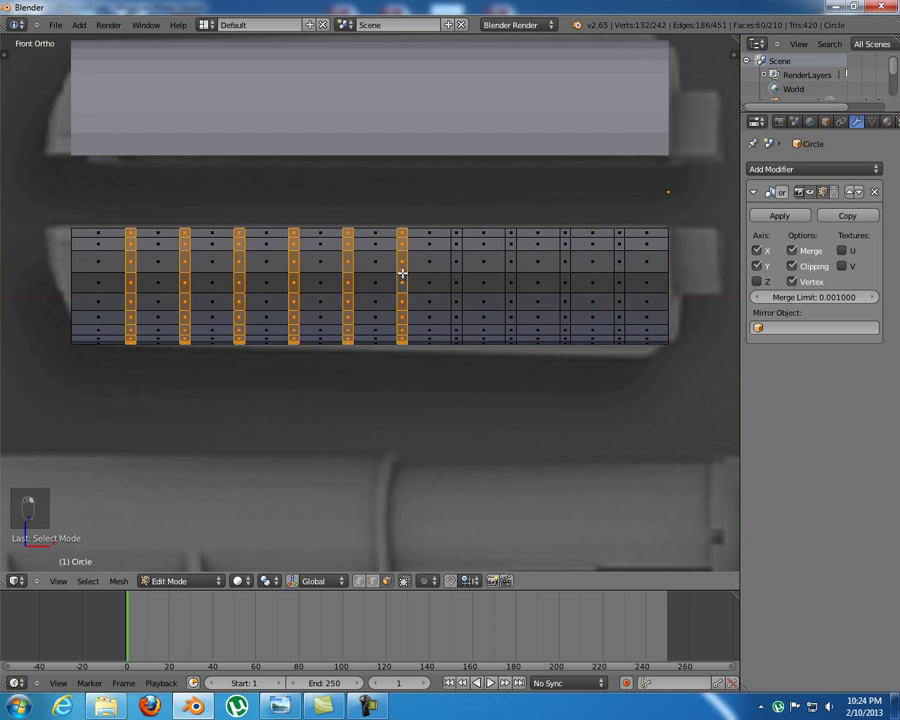
{"action": "right_click", "coordinate": [458, 272], "text": "alt+shift"}
{"action": "right_click", "coordinate": [512, 271], "text": "alt+shift"}
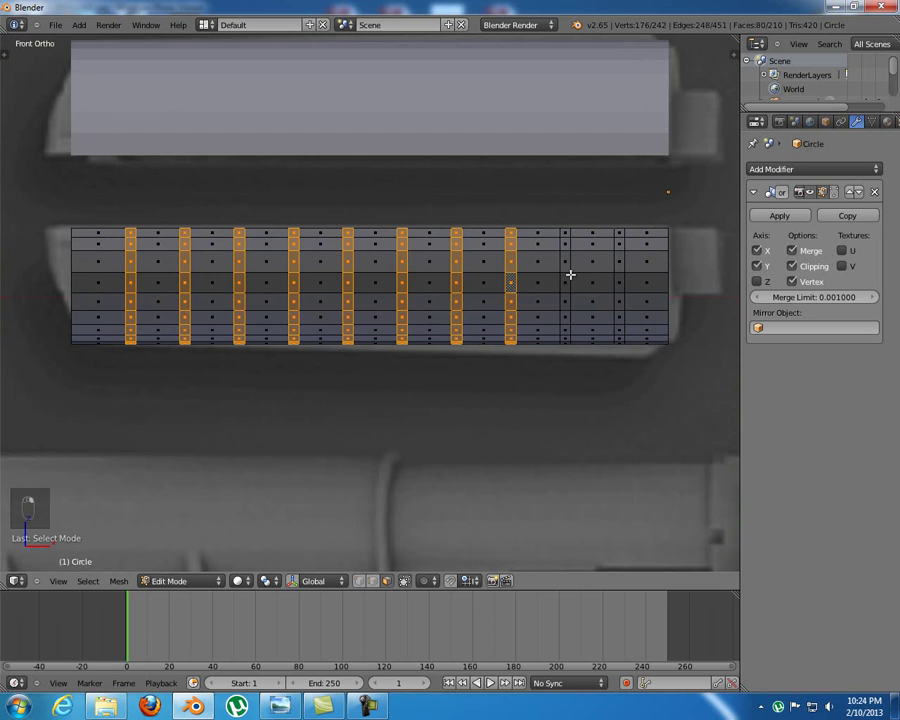
{"action": "right_click", "coordinate": [569, 273], "text": "alt+shift"}
{"action": "right_click", "coordinate": [620, 274], "text": "alt+shift"}
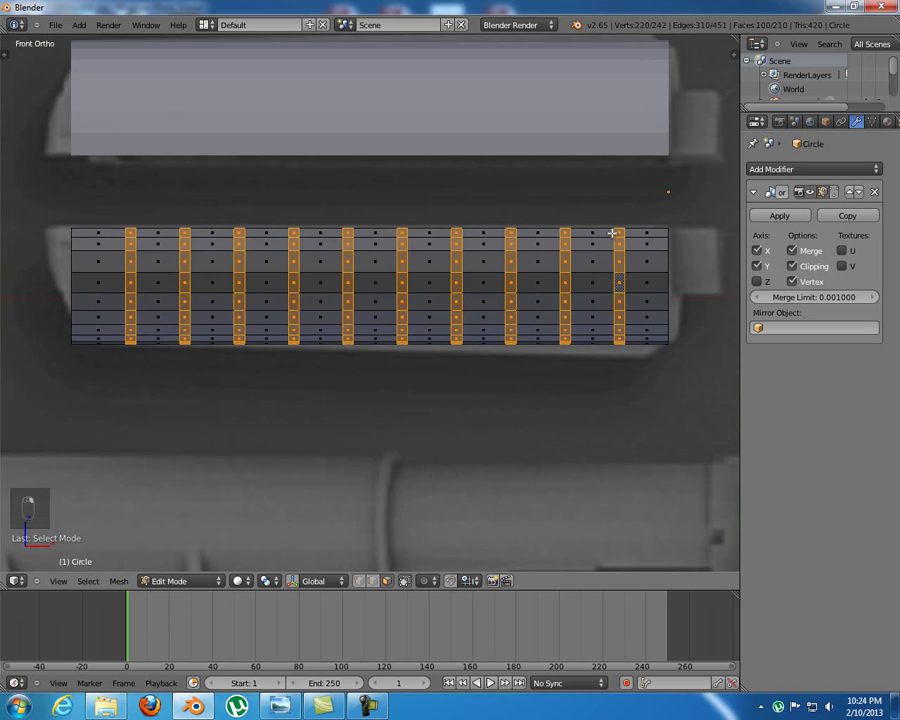
Add the thin lengthwise face strips along the shell's upper edge and bottom centre seam to the selection
{"action": "right_click", "coordinate": [613, 233], "text": "alt+shift"}
{"action": "middle_click_drag", "start_coordinate": [583, 405], "coordinate": [556, 311]}
{"action": "right_click", "coordinate": [618, 300], "text": "alt+shift"}
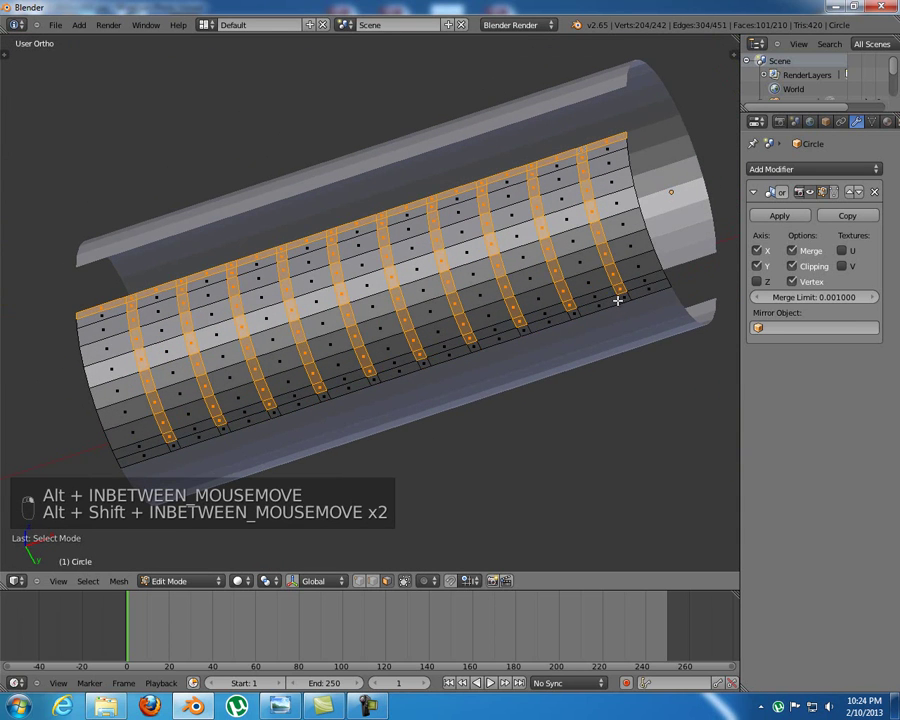
{"action": "right_click", "coordinate": [618, 300], "text": "alt+shift"}
{"action": "middle_click_drag", "start_coordinate": [428, 302], "coordinate": [428, 305]}
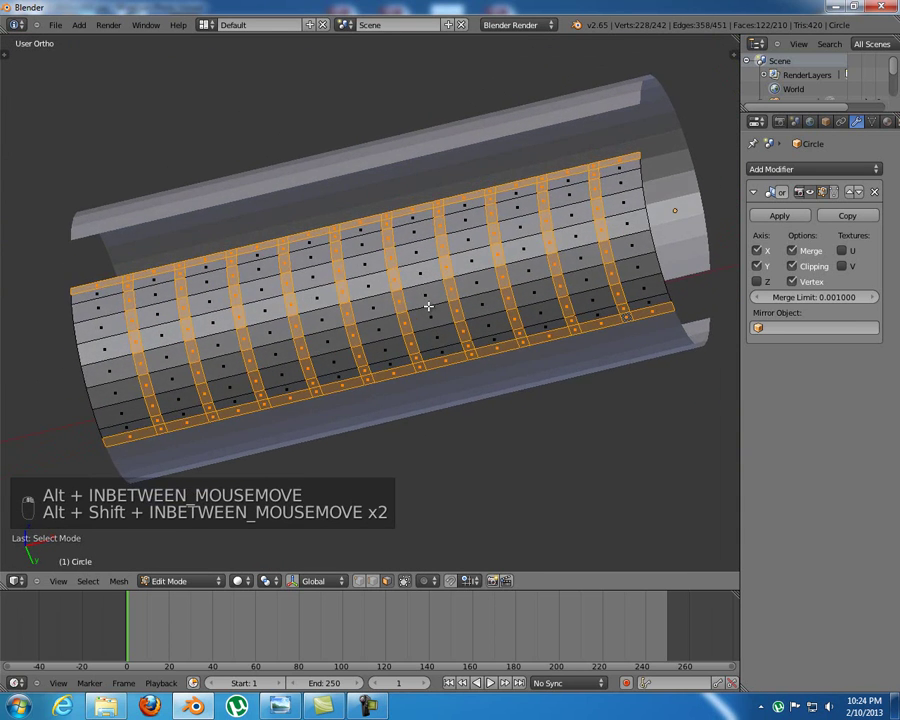
Extrude the selected rib and border faces outward by about 0.0075, viewed from the right side, and deselect everything
{"action": "key", "text": "KP_3"}
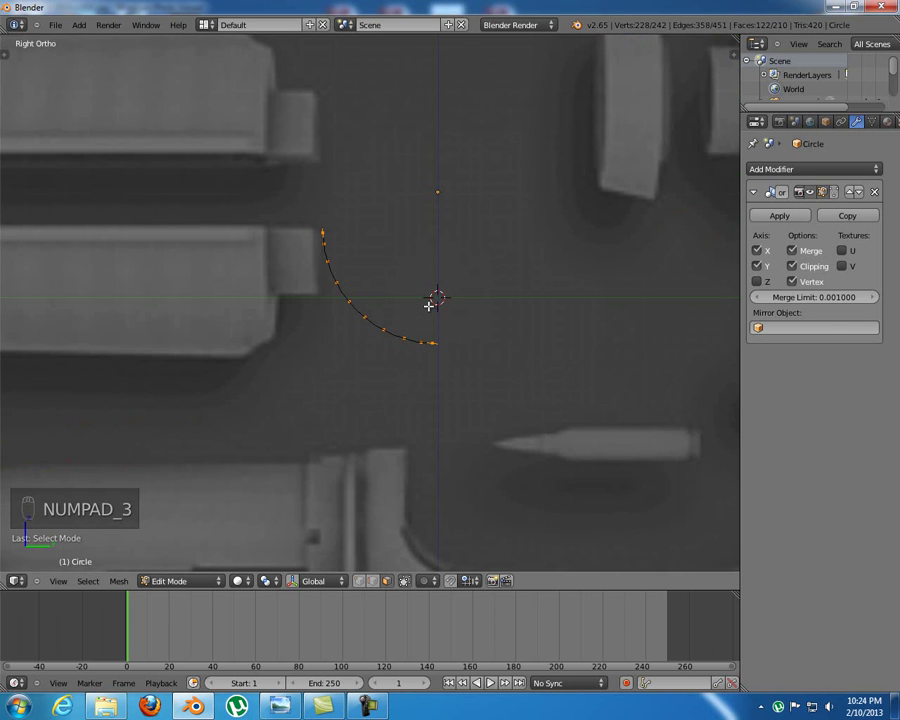
{"action": "middle_click_drag", "start_coordinate": [380, 300], "coordinate": [414, 314], "text": "shift"}
{"action": "scroll", "coordinate": [414, 318], "scroll_direction": "up", "scroll_amount": 3}
{"action": "middle_click_drag", "start_coordinate": [445, 370], "coordinate": [412, 382], "text": "shift"}
{"action": "key", "text": "e"}
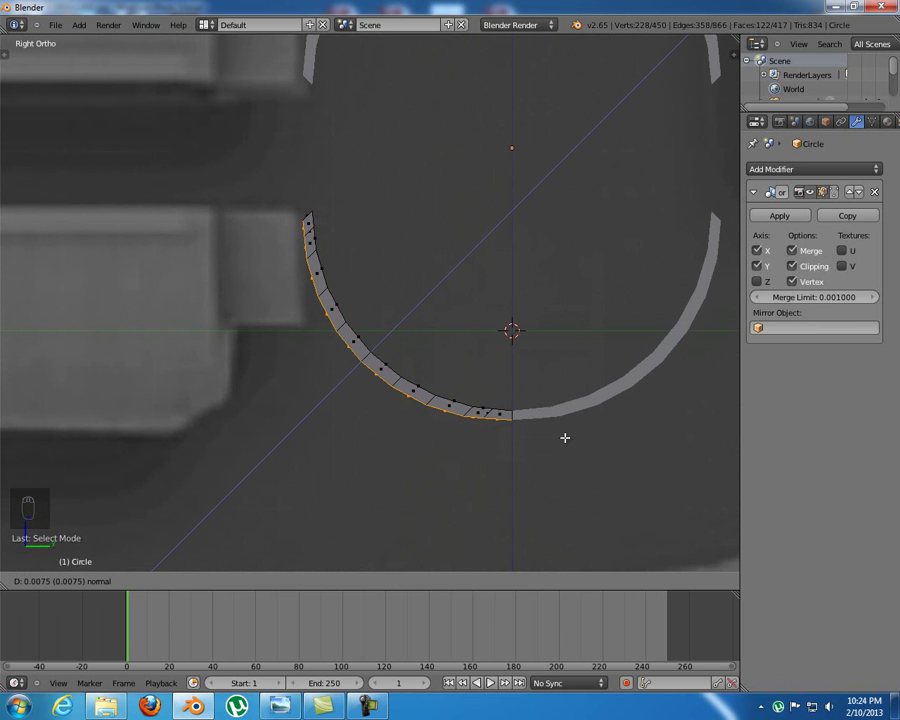
{"action": "left_click", "coordinate": [565, 437]}
{"action": "key", "text": "a"}
In vertex selection mode, flatten the shell's top rim by scaling its inner and outer vertices to 0 along Z
{"action": "middle_click_drag", "start_coordinate": [283, 311], "coordinate": [477, 165]}
{"action": "key", "text": "ctrl+Tab"}
{"action": "left_click", "coordinate": [326, 256]}
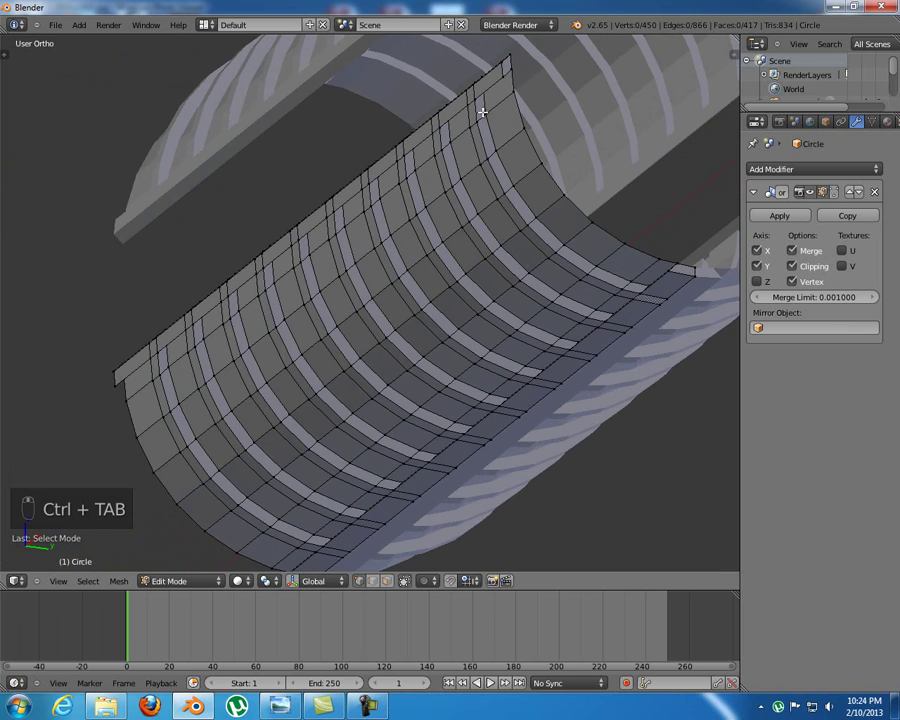
{"action": "key", "text": "KP_1"}
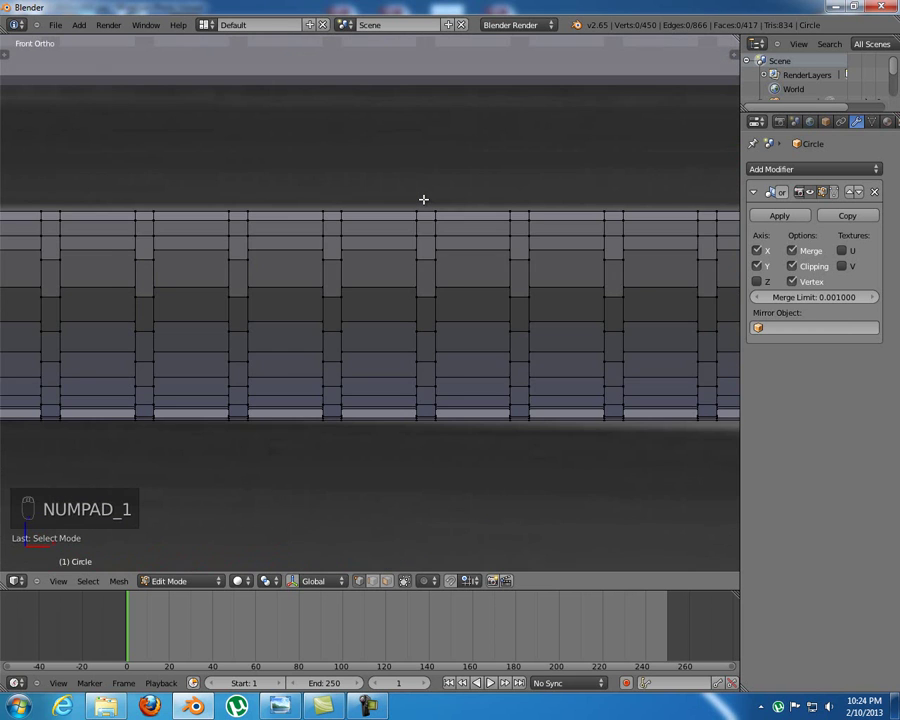
{"action": "key", "text": "KP_3"}
{"action": "middle_click_drag", "start_coordinate": [362, 198], "coordinate": [402, 209], "text": "shift"}
{"action": "key", "text": "z"}
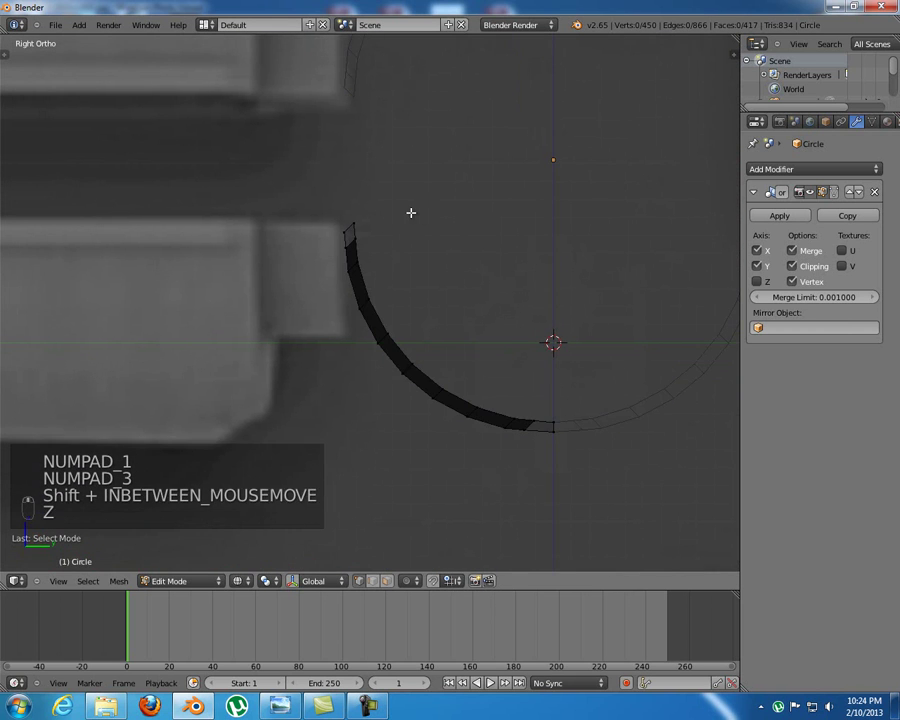
{"action": "middle_click_drag", "start_coordinate": [357, 235], "coordinate": [388, 245], "text": "shift"}
{"action": "scroll", "coordinate": [392, 252], "scroll_direction": "up", "scroll_amount": 1}
{"action": "scroll", "coordinate": [392, 252], "scroll_direction": "up", "scroll_amount": 3}
{"action": "middle_click_drag", "start_coordinate": [484, 131], "coordinate": [432, 313], "text": "shift"}
{"action": "key", "text": "b"}
{"action": "left_click_drag", "start_coordinate": [302, 233], "coordinate": [430, 292]}
{"action": "mouse_move", "coordinate": [348, 316]}
{"action": "middle_mouse_down"}
{"action": "mouse_move", "coordinate": [373, 328]}
{"action": "mouse_move", "coordinate": [378, 309]}
{"action": "mouse_move", "coordinate": [373, 321]}
{"action": "middle_mouse_up"}
{"action": "key", "text": "z"}
{"action": "key", "text": "KP_3"}
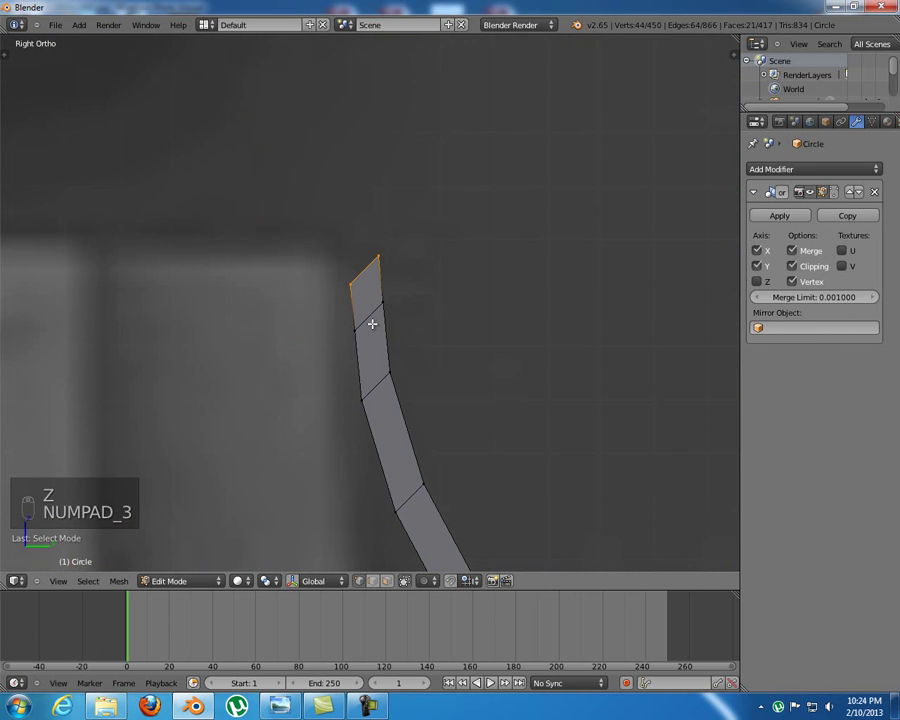
{"action": "key", "text": "s"}
{"action": "key", "text": "z"}
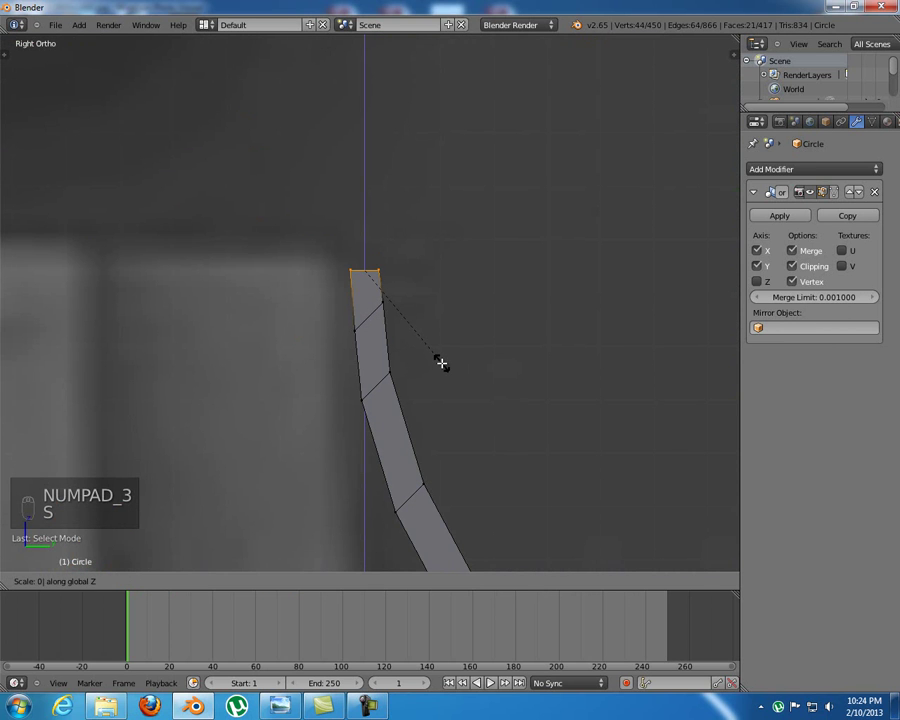
{"action": "key", "text": "0"}
{"action": "key", "text": "Return"}
{"action": "middle_click_drag", "start_coordinate": [442, 363], "coordinate": [409, 334]}
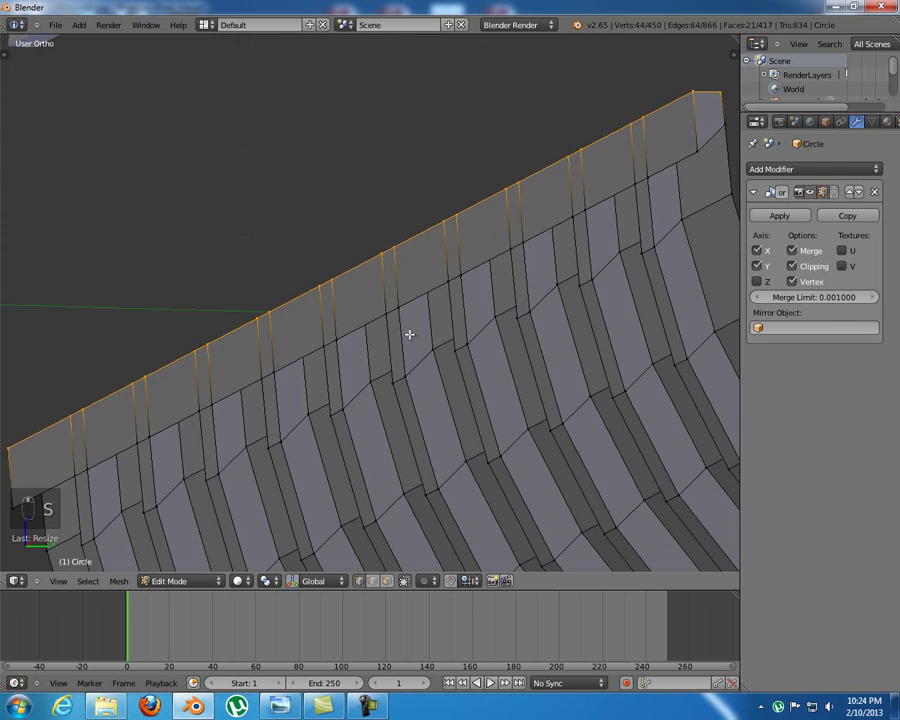
{"action": "key", "text": "KP_3"}
{"action": "key", "text": "z"}
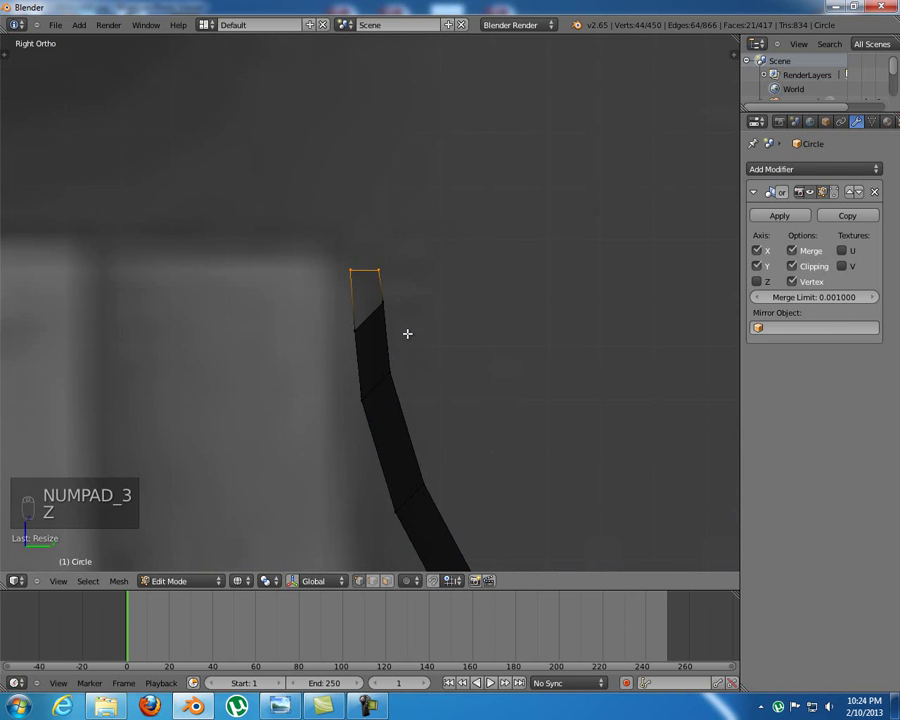
{"action": "key", "text": "z"}
{"action": "key", "text": "a"}
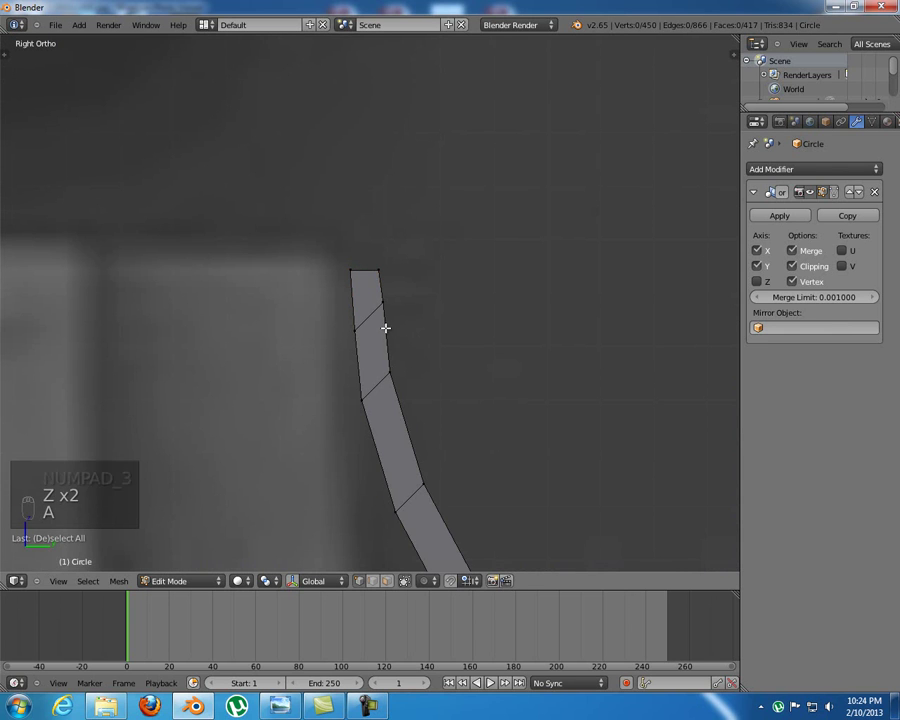
Level the second row of inner and outer vertices below the top rim by scaling them to 0 along Z
{"action": "key", "text": "b"}
{"action": "left_click_drag", "start_coordinate": [330, 297], "coordinate": [447, 345]}
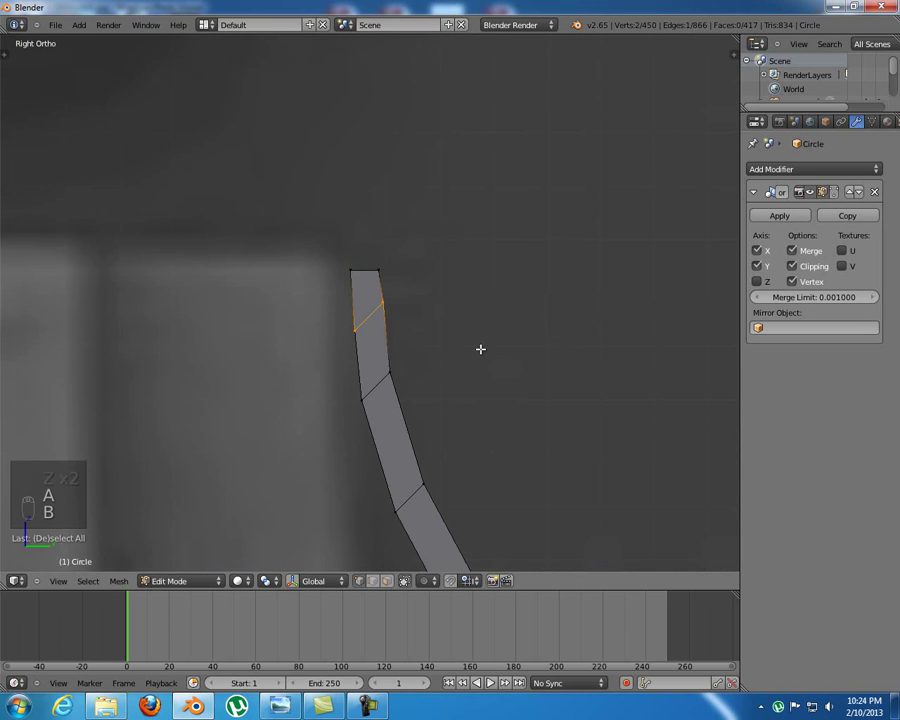
{"action": "key", "text": "z"}
{"action": "key", "text": "b"}
{"action": "left_click_drag", "start_coordinate": [337, 301], "coordinate": [447, 348]}
{"action": "middle_click_drag", "start_coordinate": [334, 313], "coordinate": [351, 328]}
{"action": "key", "text": "z"}
{"action": "key", "text": "z"}
{"action": "key", "text": "KP_3"}
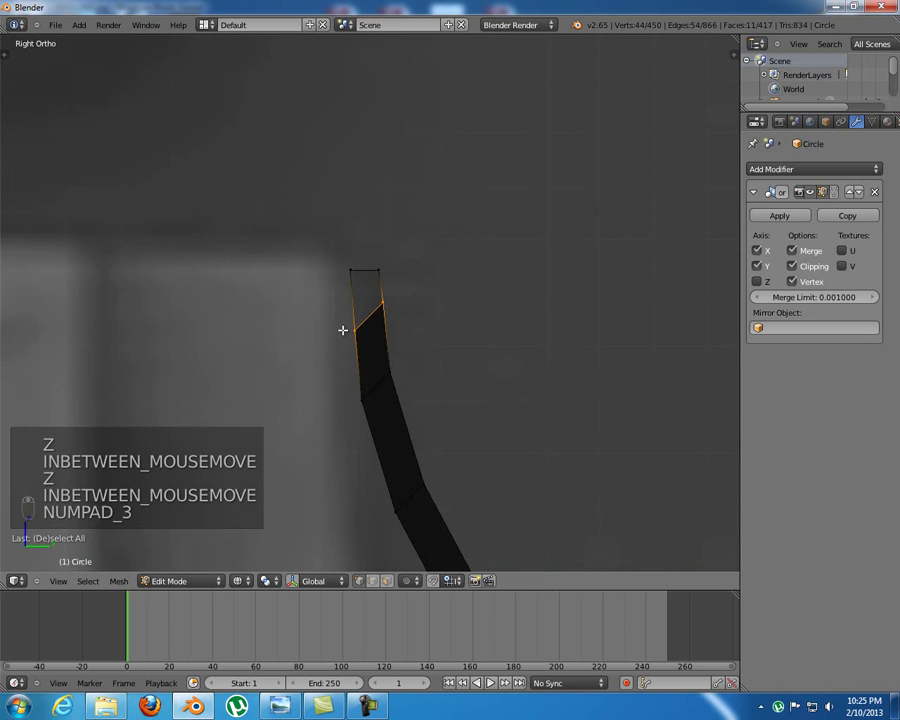
{"action": "key", "text": "s"}
{"action": "key", "text": "z"}
{"action": "key", "text": "0"}
{"action": "key", "text": "Return"}
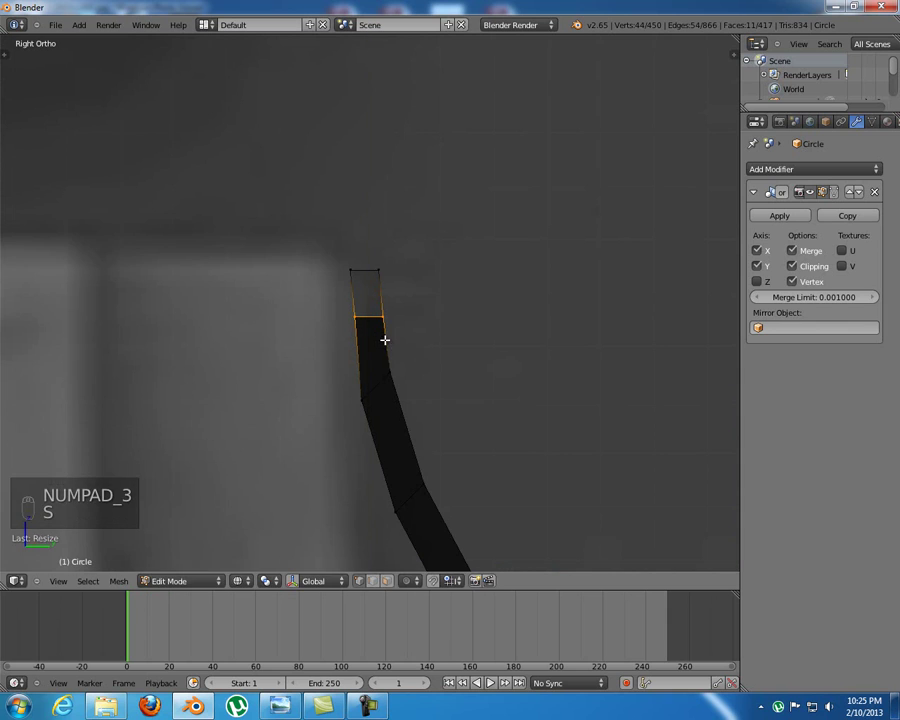
{"action": "key", "text": "a"}
Turn on the transform manipulator and shift the outer row of vertices beside the bottom centre seam along Y toward the seam
{"action": "mouse_move", "coordinate": [388, 366]}
{"action": "middle_mouse_down"}
{"action": "mouse_move", "coordinate": [350, 376]}
{"action": "mouse_move", "coordinate": [392, 380]}
{"action": "mouse_move", "coordinate": [405, 363]}
{"action": "mouse_move", "coordinate": [378, 380]}
{"action": "mouse_move", "coordinate": [424, 380]}
{"action": "mouse_move", "coordinate": [388, 363]}
{"action": "mouse_move", "coordinate": [392, 309]}
{"action": "middle_mouse_up"}
{"action": "key", "text": "z"}
{"action": "key", "text": "KP_1"}
{"action": "key", "text": "KP_3"}
{"action": "key", "text": "z"}
{"action": "middle_click_drag", "start_coordinate": [442, 364], "coordinate": [440, 335], "text": "shift"}
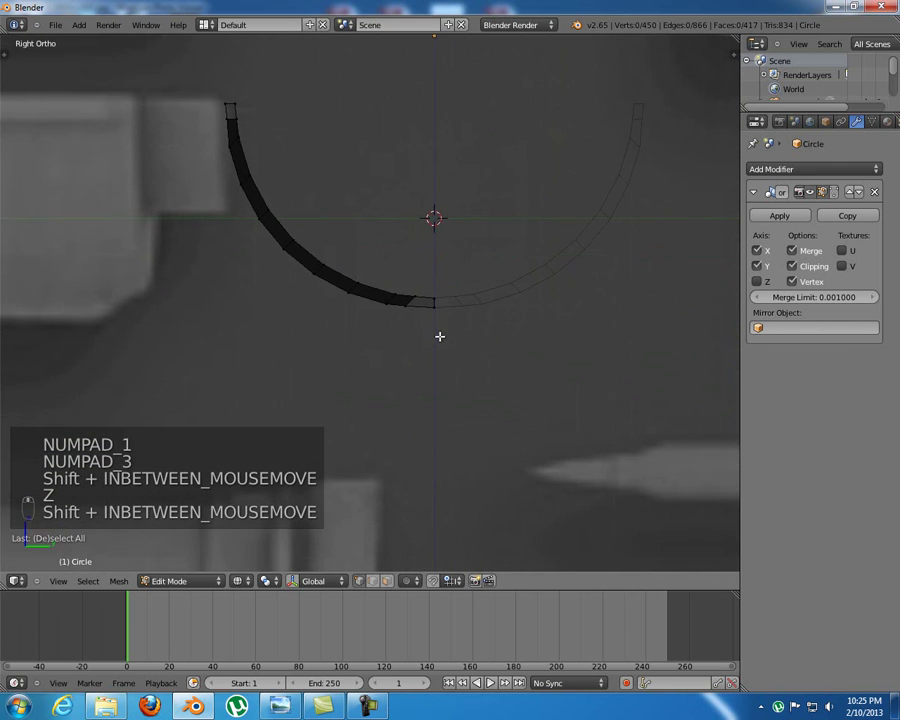
{"action": "scroll", "coordinate": [440, 335], "scroll_direction": "up", "scroll_amount": 5}
{"action": "key", "text": "b"}
{"action": "left_click_drag", "start_coordinate": [432, 301], "coordinate": [495, 358]}
{"action": "middle_click_drag", "start_coordinate": [498, 331], "coordinate": [475, 347], "text": "shift"}
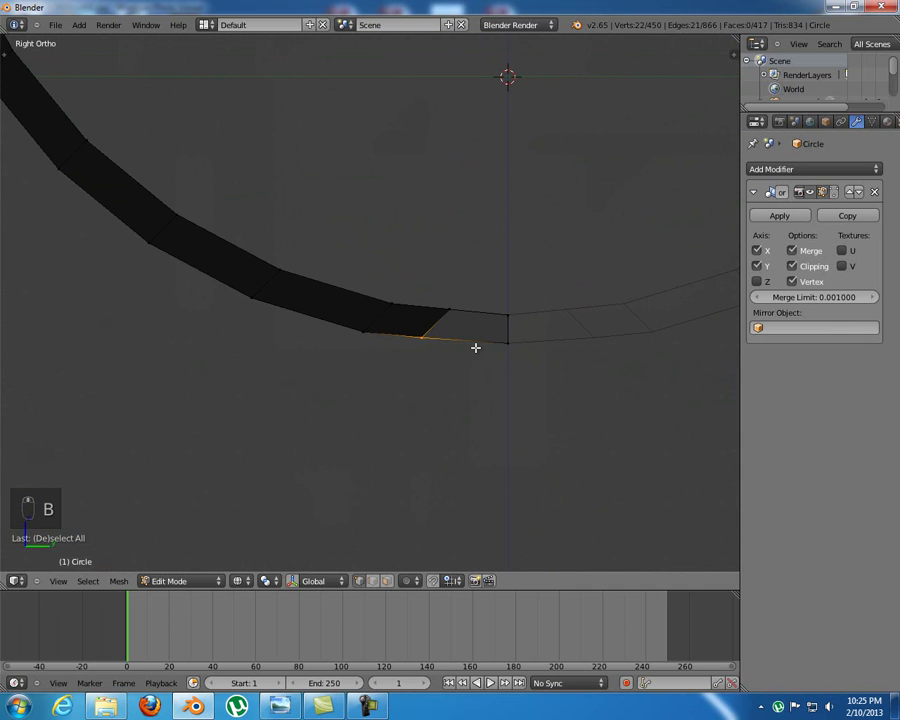
{"action": "left_click", "coordinate": [266, 582]}
{"action": "mouse_move", "coordinate": [478, 340]}
{"action": "left_mouse_down"}
{"action": "mouse_move", "coordinate": [470, 338]}
{"action": "mouse_move", "coordinate": [492, 342]}
{"action": "left_mouse_up"}
{"action": "left_click_drag", "start_coordinate": [453, 286], "coordinate": [444, 291]}
{"action": "key", "text": "a"}
{"action": "mouse_move", "coordinate": [347, 394]}
{"action": "middle_mouse_down"}
{"action": "mouse_move", "coordinate": [396, 374]}
{"action": "mouse_move", "coordinate": [410, 350]}
{"action": "mouse_move", "coordinate": [398, 348]}
{"action": "mouse_move", "coordinate": [397, 361]}
{"action": "middle_mouse_up"}
{"action": "key", "text": "z"}
{"action": "right_click", "coordinate": [362, 324]}
{"action": "key", "text": "g"}
{"action": "right_click", "coordinate": [378, 288]}
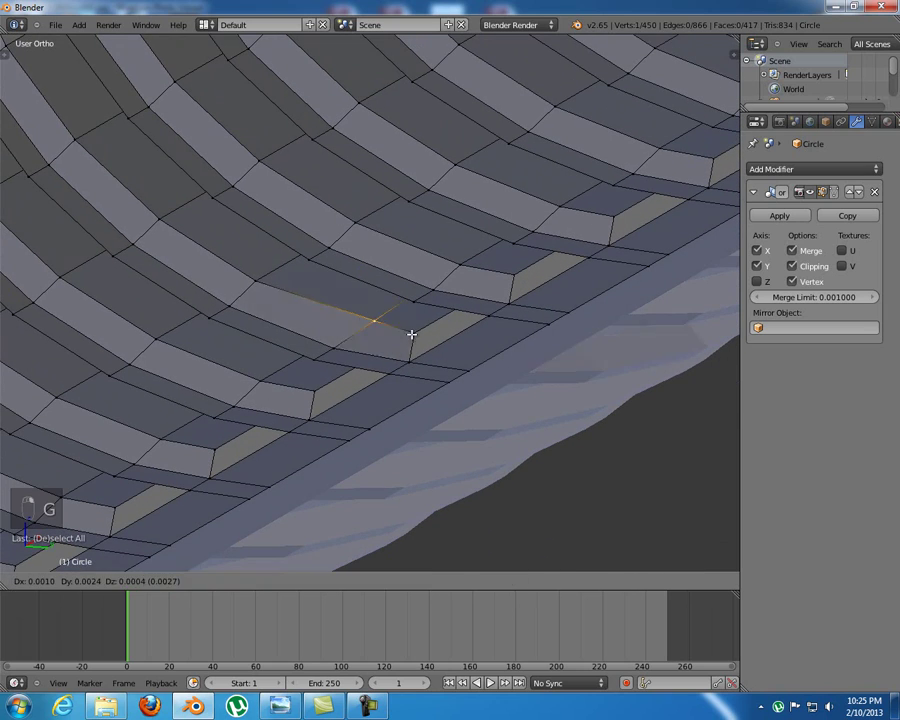
{"action": "right_click", "coordinate": [345, 358]}
{"action": "key", "text": "g"}
{"action": "right_click", "coordinate": [378, 333]}
{"action": "right_click", "coordinate": [377, 328]}
{"action": "key", "text": "g"}
{"action": "right_click", "coordinate": [375, 353]}
{"action": "scroll", "coordinate": [390, 370], "scroll_direction": "down", "scroll_amount": 6}
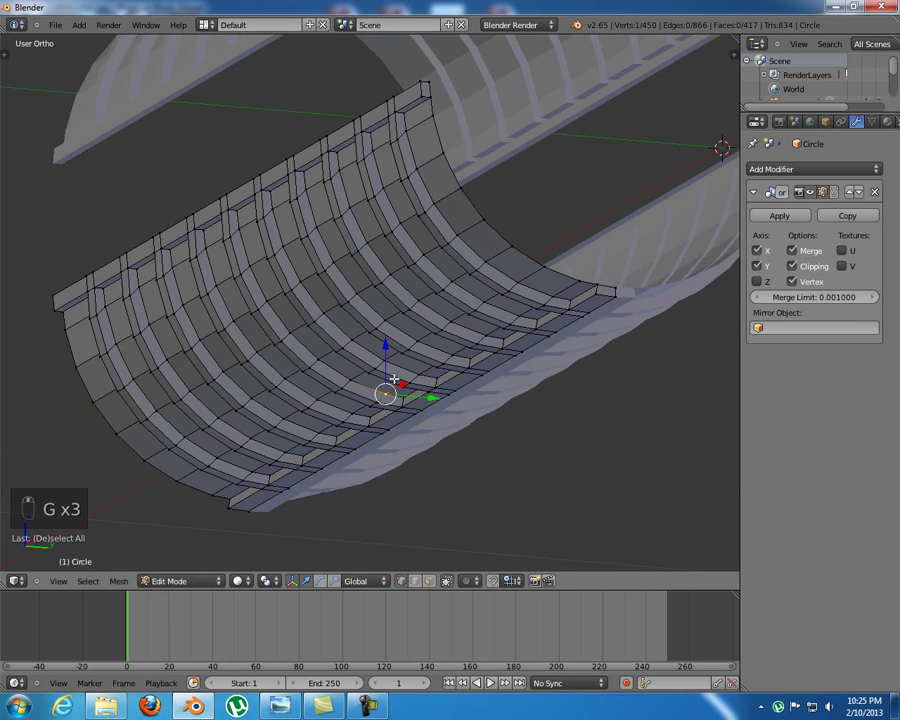
{"action": "middle_click_drag", "start_coordinate": [394, 379], "coordinate": [395, 394], "text": "shift"}
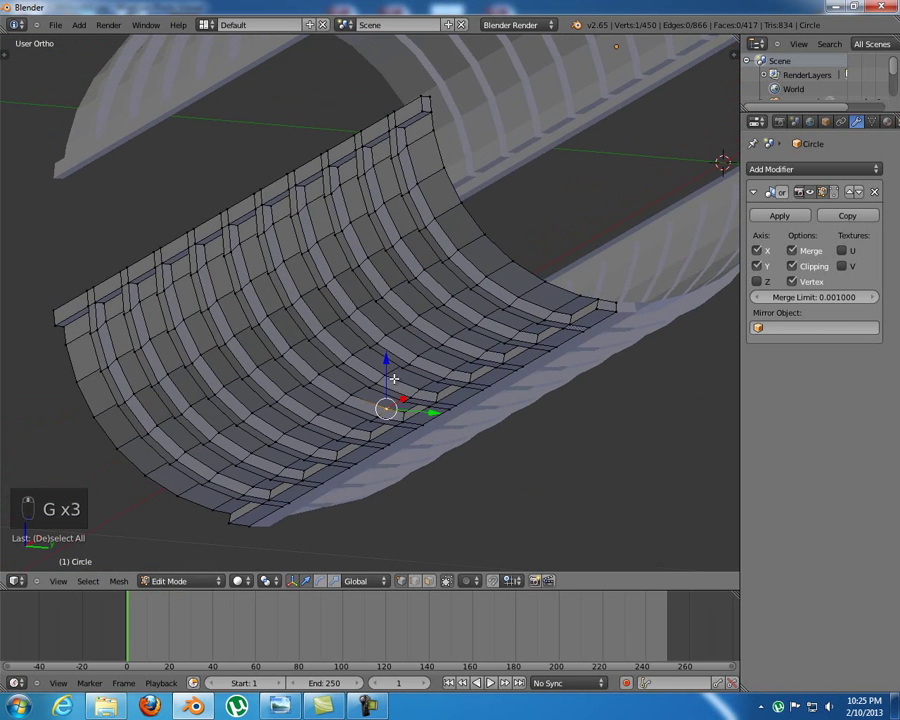
{"action": "right_click", "coordinate": [407, 126]}
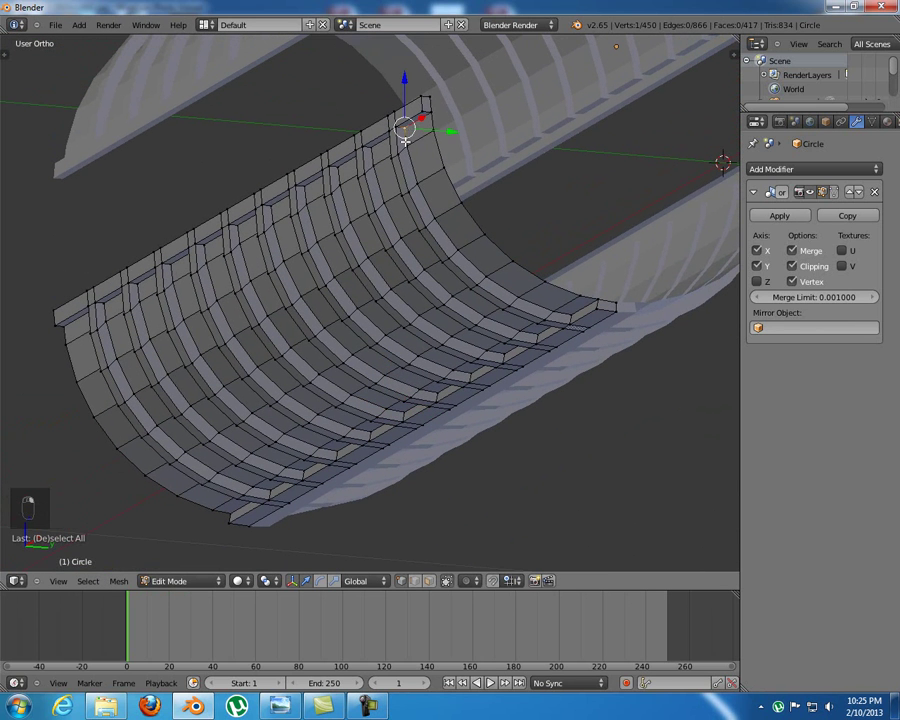
{"action": "key", "text": "g"}
{"action": "right_click", "coordinate": [414, 142]}
{"action": "key", "text": "g"}
{"action": "right_click", "coordinate": [429, 157]}
{"action": "mouse_move", "coordinate": [370, 175]}
{"action": "middle_mouse_down"}
{"action": "mouse_move", "coordinate": [402, 167]}
{"action": "mouse_move", "coordinate": [375, 171]}
{"action": "middle_mouse_up"}
Select the shell's inner edge loop, then limit the selection to the vertices at the end nearest the 3D cursor
{"action": "key", "text": "KP_1"}
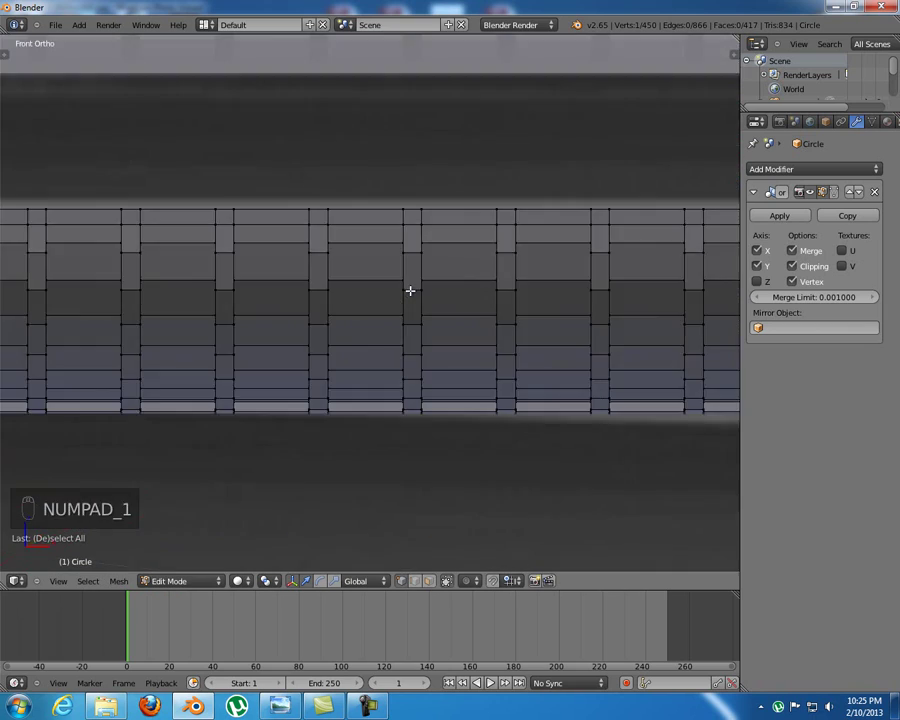
{"action": "key", "text": "a"}
{"action": "key", "text": "a"}
{"action": "middle_click_drag", "start_coordinate": [448, 330], "coordinate": [297, 326], "text": "shift"}
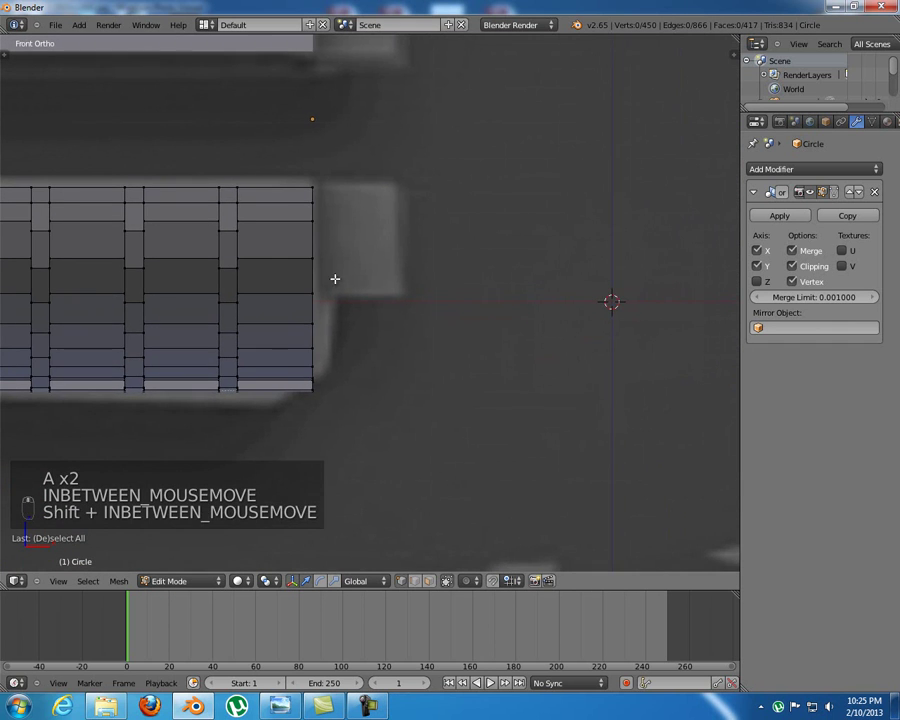
{"action": "middle_click_drag", "start_coordinate": [338, 181], "coordinate": [224, 345], "text": "shift"}
{"action": "right_click", "coordinate": [229, 342], "text": "alt"}
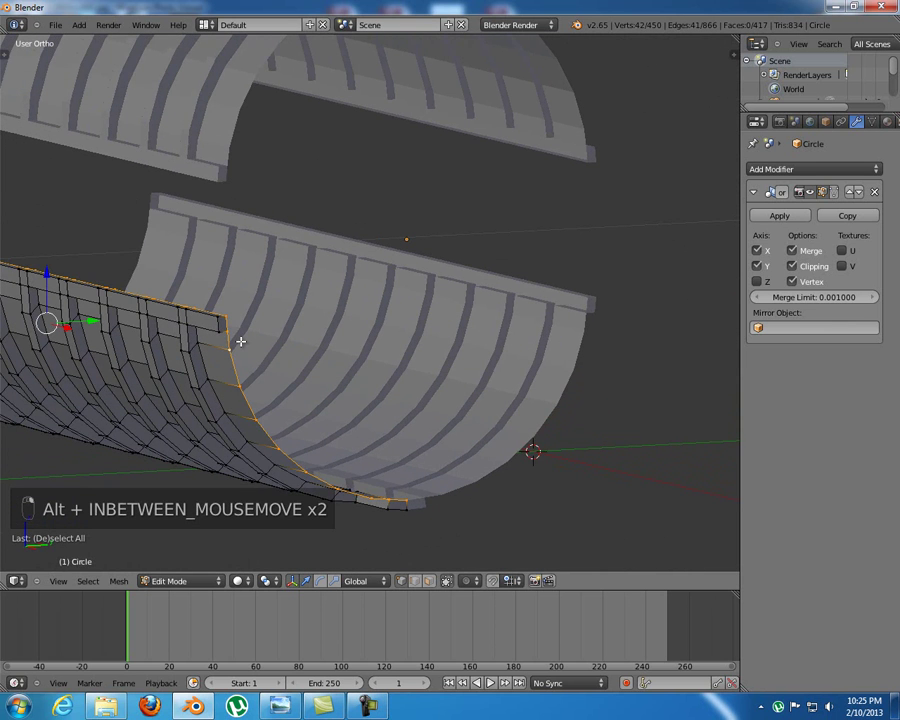
{"action": "key", "text": "KP_1"}
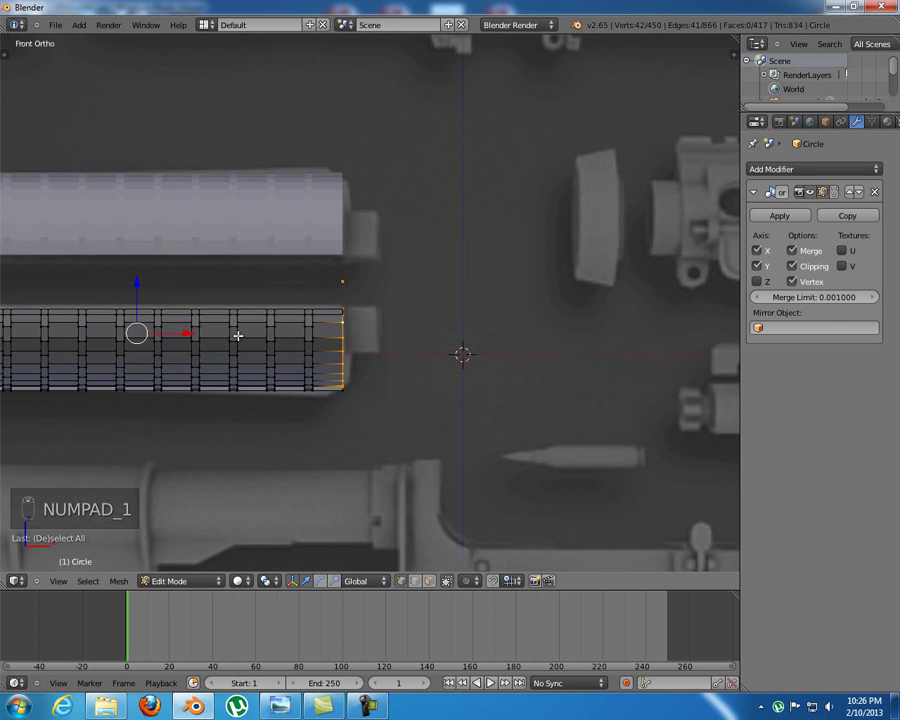
{"action": "key", "text": "z"}
{"action": "key", "text": "b"}
{"action": "middle_click_drag", "start_coordinate": [130, 248], "coordinate": [398, 461]}
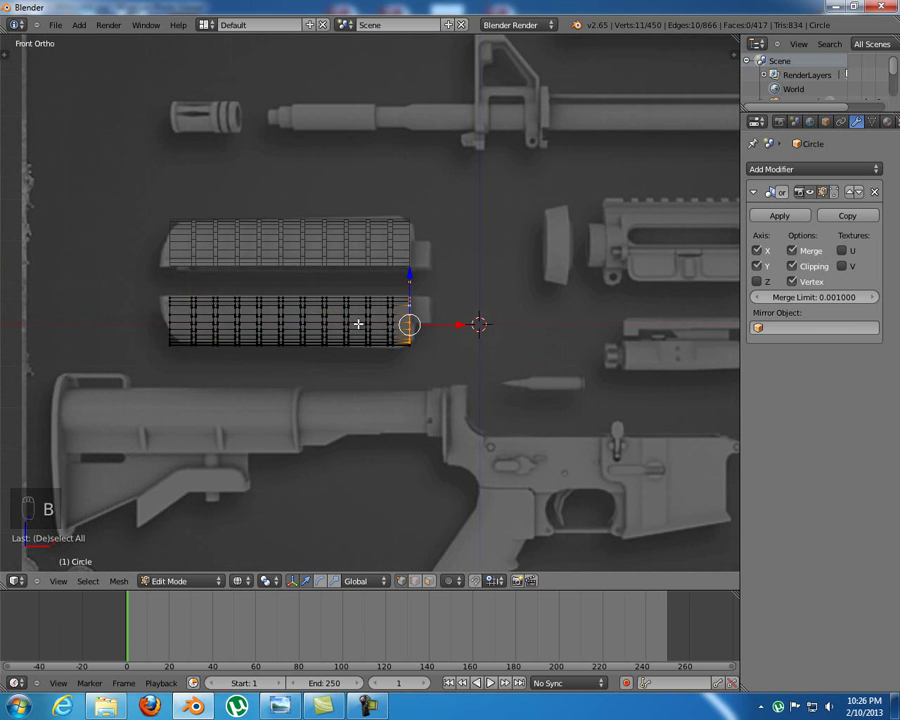
{"action": "mouse_move", "coordinate": [448, 363]}
{"action": "middle_mouse_down"}
{"action": "mouse_move", "coordinate": [342, 364]}
{"action": "mouse_move", "coordinate": [448, 366]}
{"action": "middle_mouse_up"}
{"action": "key", "text": "z"}
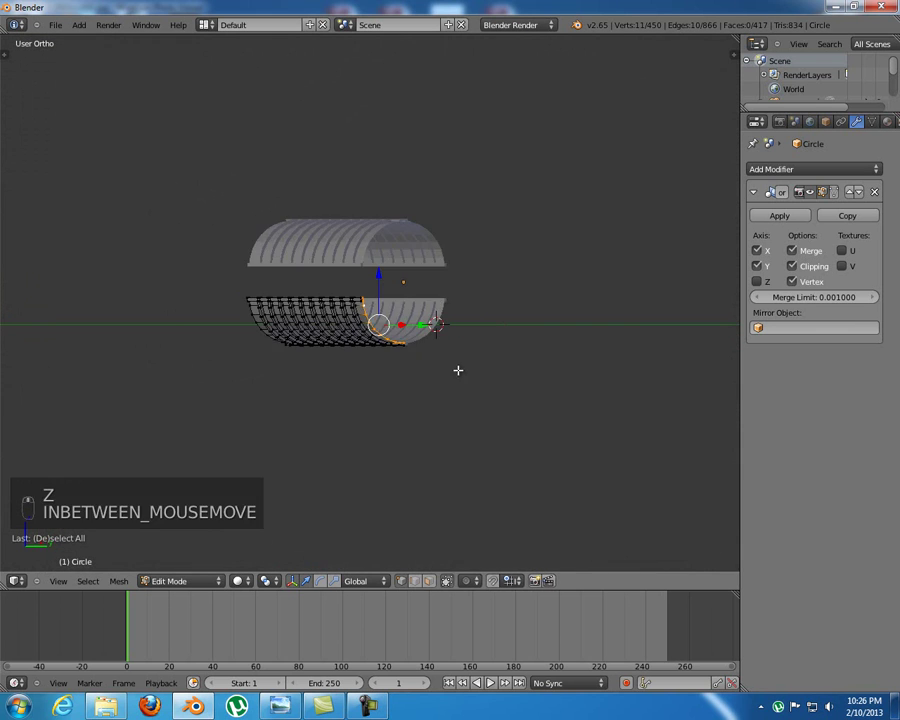
In front view, extrude the selected end edge in place and scale it down to form an inward-facing end wall
{"action": "scroll", "coordinate": [452, 372], "scroll_direction": "up", "scroll_amount": 6}
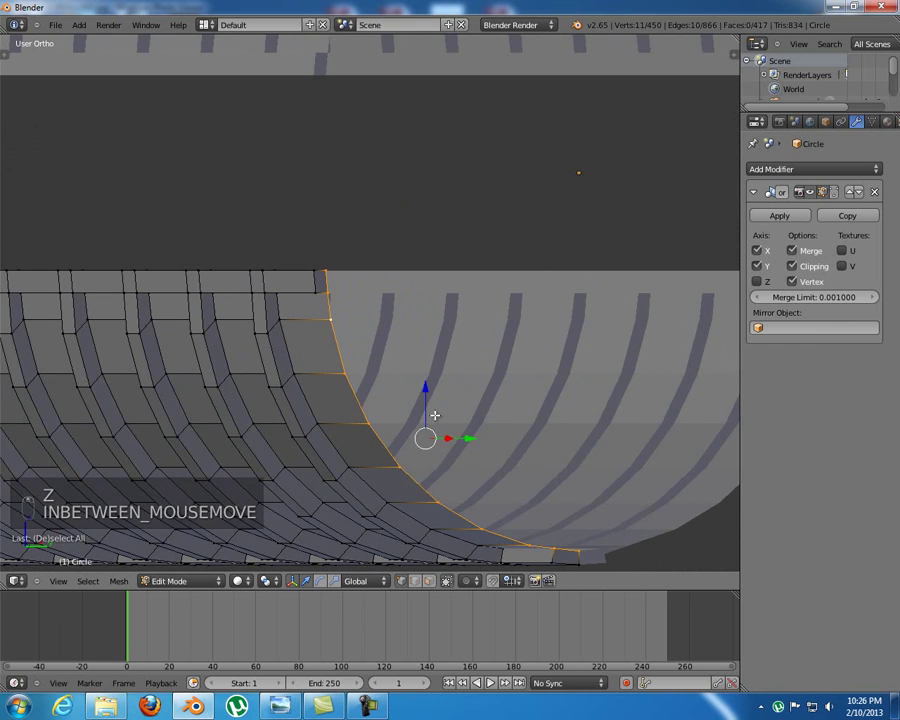
{"action": "key", "text": "KP_3"}
{"action": "key", "text": "KP_1"}
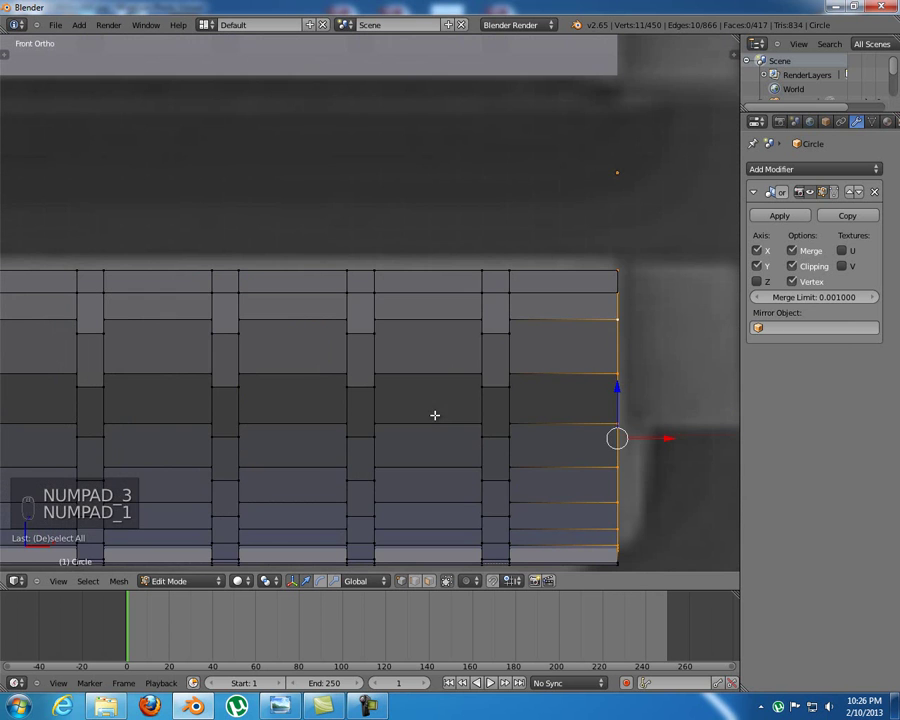
{"action": "middle_click_drag", "start_coordinate": [602, 406], "coordinate": [434, 460], "text": "shift"}
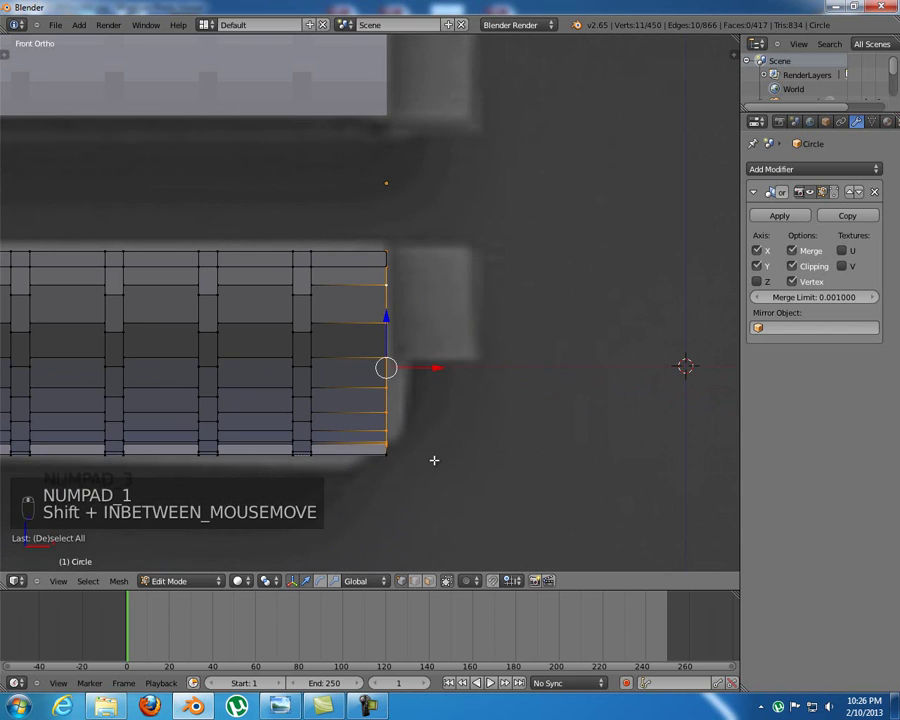
{"action": "key", "text": "e"}
{"action": "right_click", "coordinate": [570, 490]}
{"action": "key", "text": "s"}
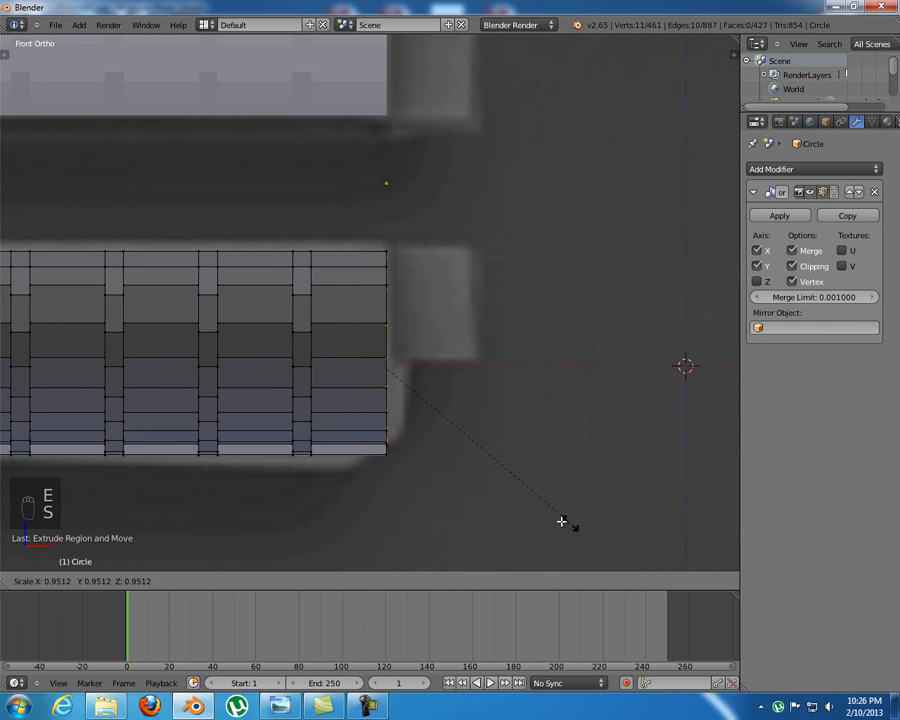
{"action": "left_click", "coordinate": [468, 474]}
Raise the extruded inner edge along Z until its upper end is level with the shell's top rim
{"action": "middle_click_drag", "start_coordinate": [462, 363], "coordinate": [419, 338], "text": "shift"}
{"action": "left_click_drag", "start_coordinate": [367, 321], "coordinate": [371, 260]}
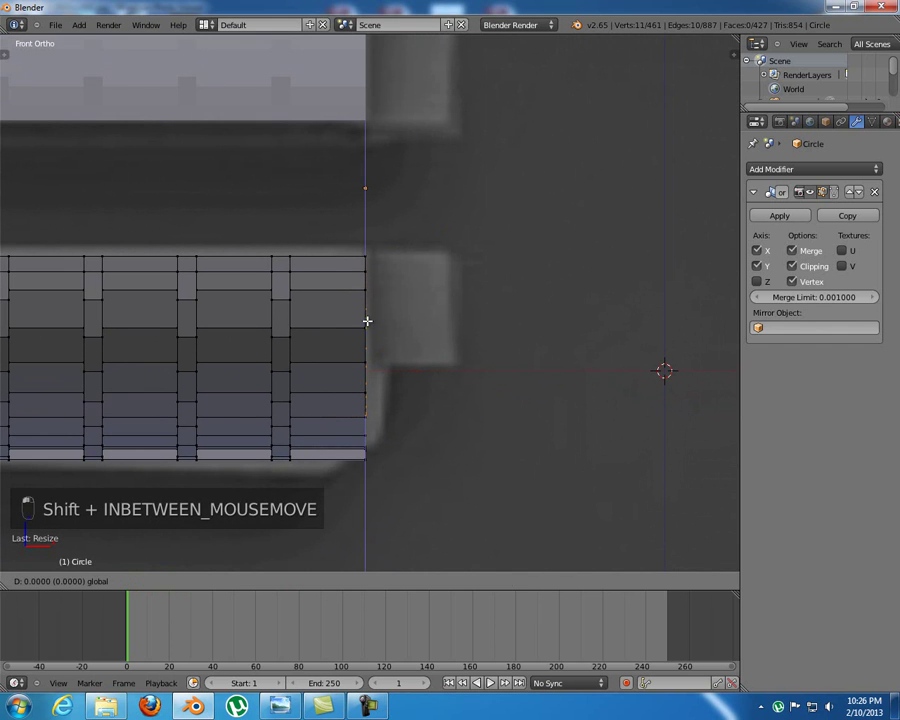
{"action": "left_click", "coordinate": [374, 262]}
{"action": "middle_click_drag", "start_coordinate": [380, 262], "coordinate": [370, 296], "text": "shift"}
{"action": "scroll", "coordinate": [370, 296], "scroll_direction": "up", "scroll_amount": 4}
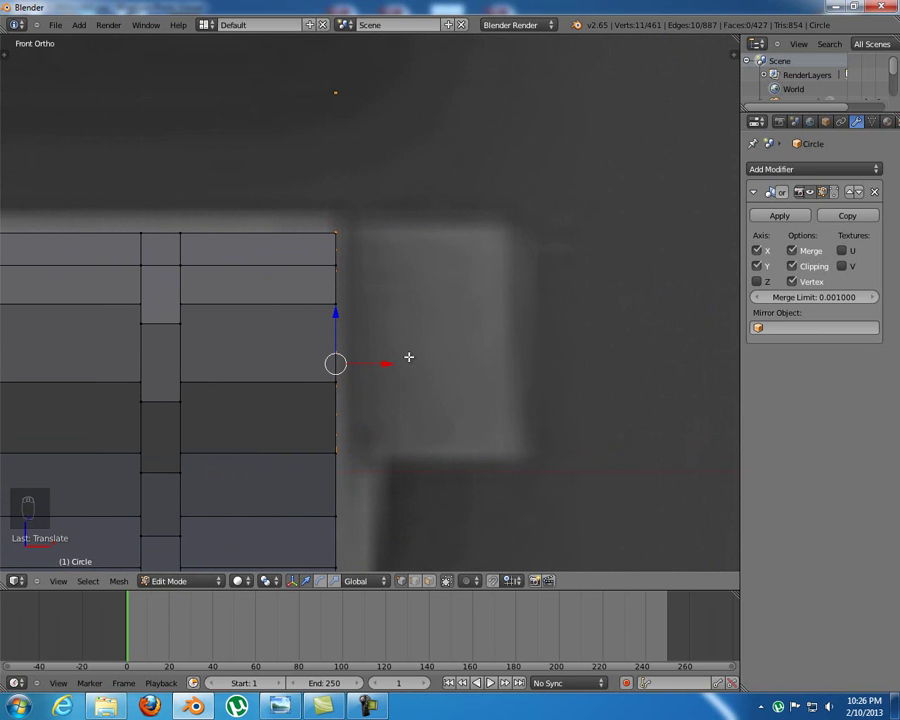
{"action": "middle_click_drag", "start_coordinate": [392, 354], "coordinate": [263, 363]}
{"action": "scroll", "coordinate": [263, 363], "scroll_direction": "down", "scroll_amount": 2}
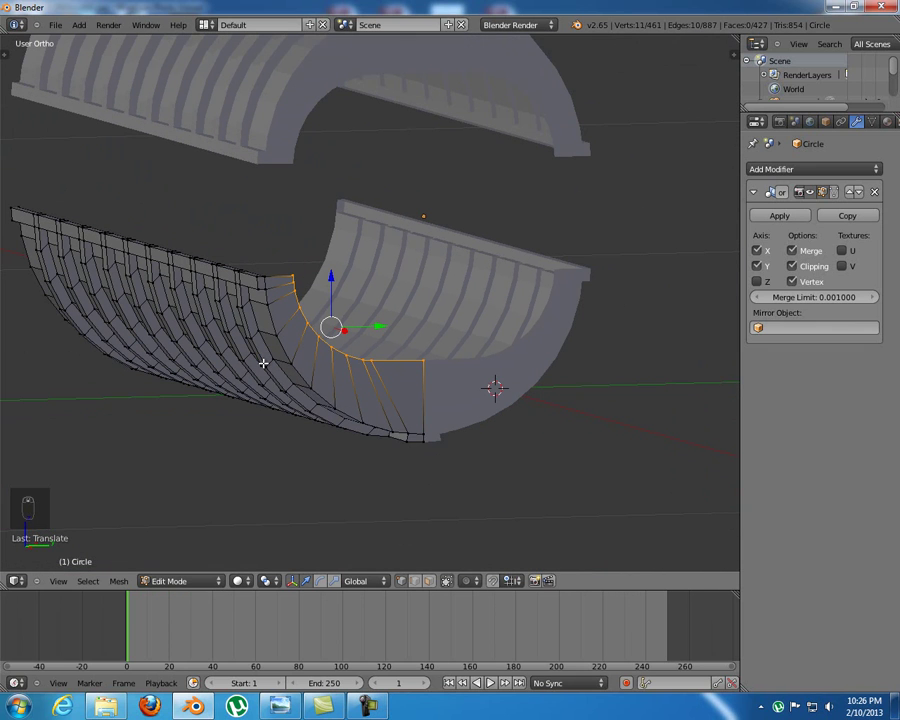
{"action": "right_click", "coordinate": [373, 360]}
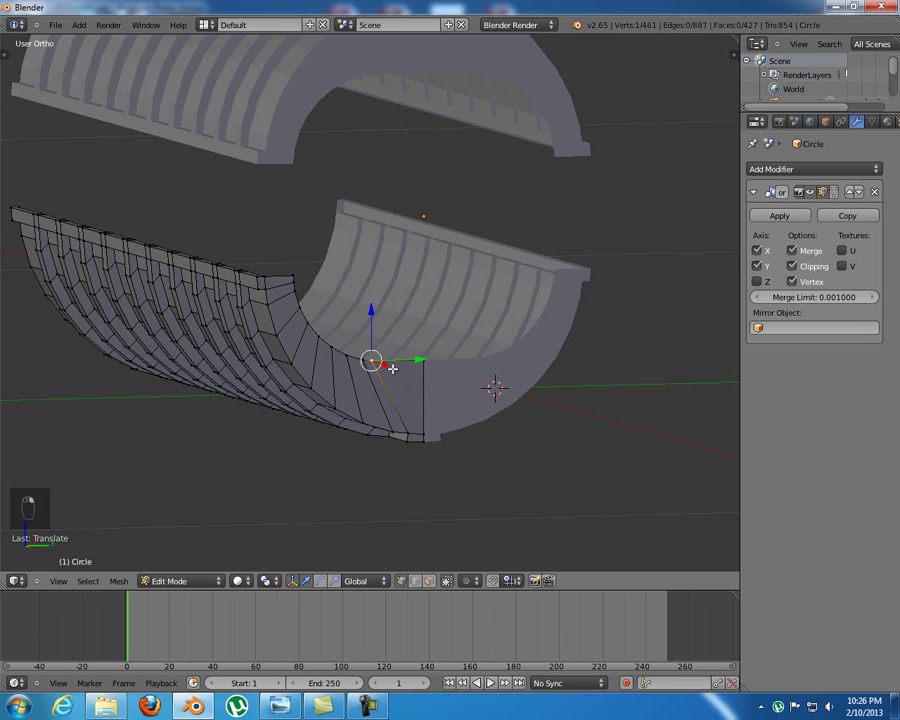
{"action": "middle_click_drag", "start_coordinate": [444, 261], "coordinate": [411, 276]}
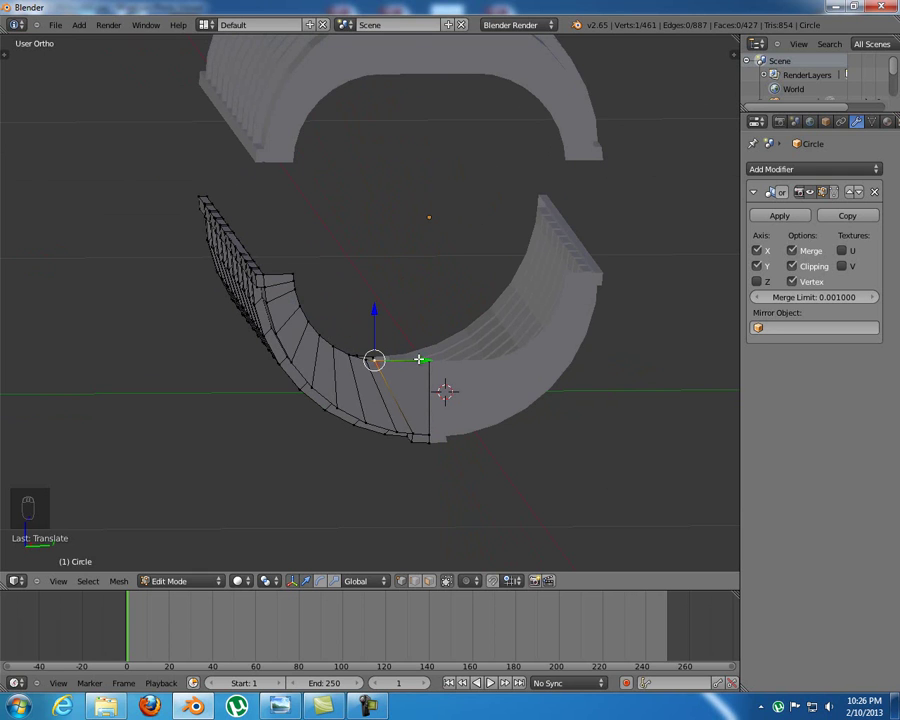
{"action": "key", "text": "z"}
{"action": "key", "text": "a"}
{"action": "key", "text": "z"}
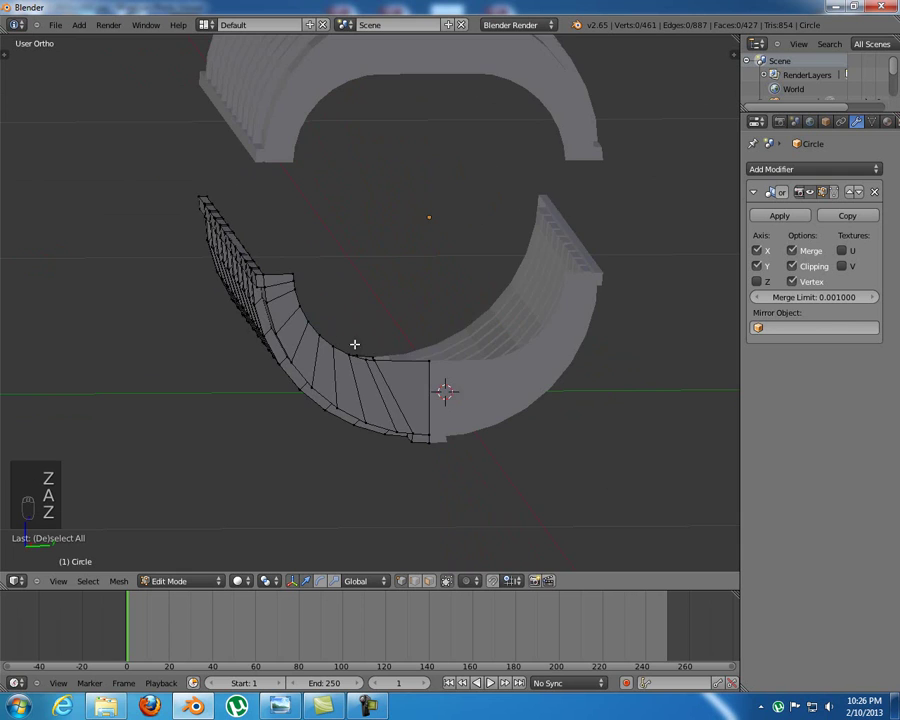
Shift the end wall's inner edge vertices, except the one on the seam, along Y toward the bottom centre seam
{"action": "right_click", "coordinate": [344, 349], "text": "alt"}
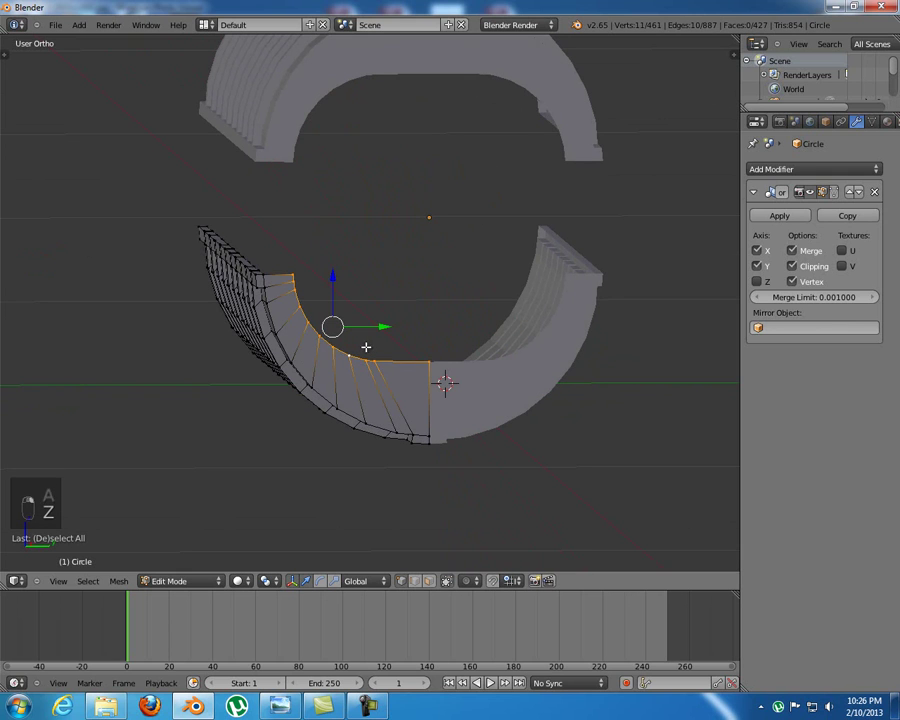
{"action": "right_click", "coordinate": [426, 361], "text": "shift"}
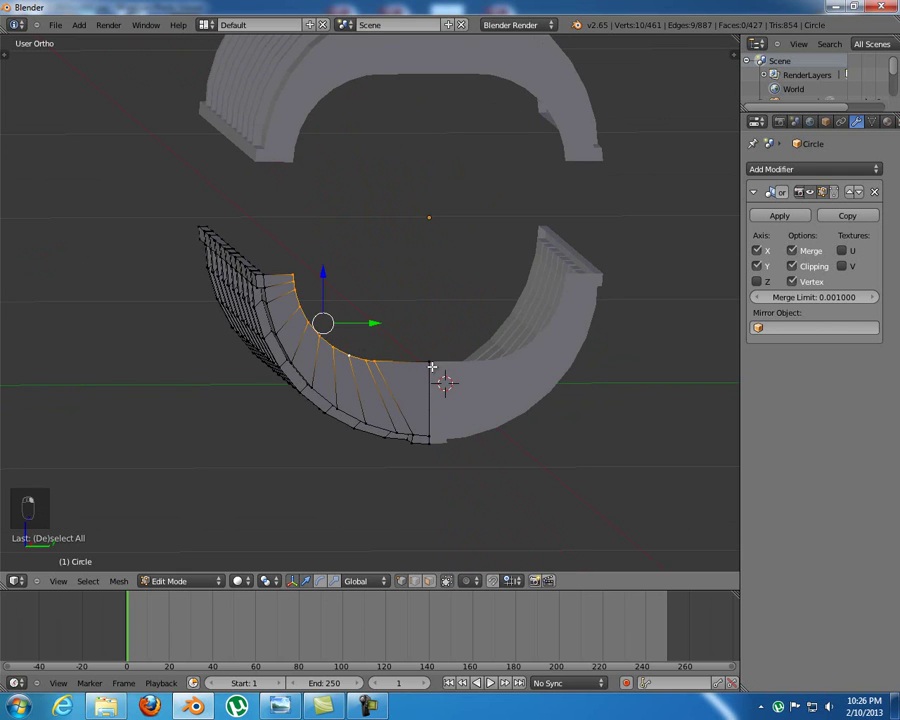
{"action": "left_click_drag", "start_coordinate": [373, 323], "coordinate": [414, 323]}
{"action": "key", "text": "a"}
{"action": "mouse_move", "coordinate": [414, 374]}
{"action": "middle_mouse_down"}
{"action": "mouse_move", "coordinate": [356, 357]}
{"action": "mouse_move", "coordinate": [407, 358]}
{"action": "middle_mouse_up"}
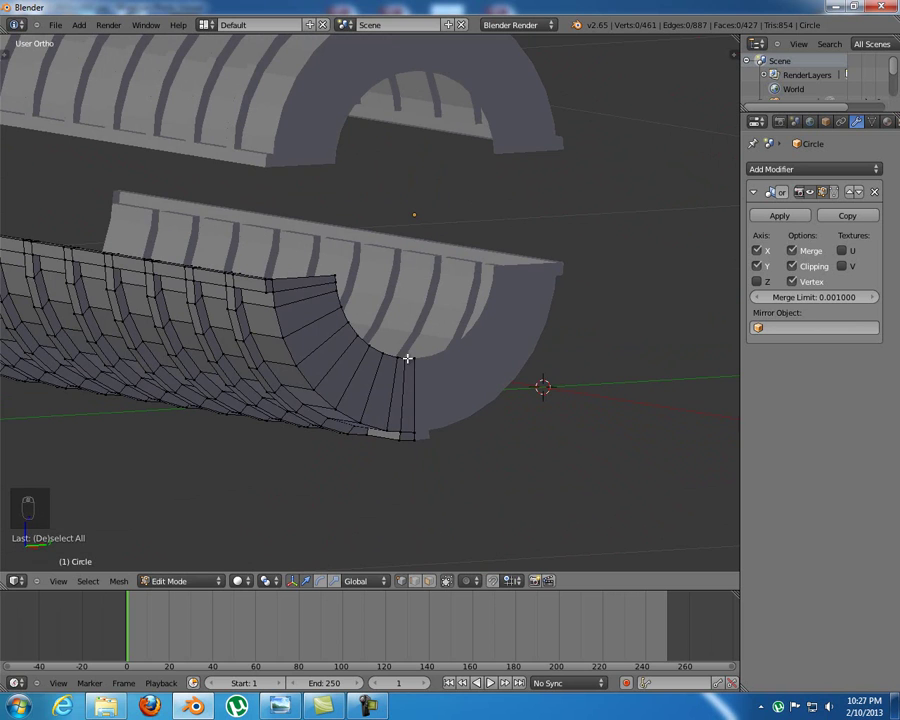
Extrude the end wall's inner edge loop outward about 0.0486 along X over the reference's end collar, and deselect everything
{"action": "right_click", "coordinate": [389, 352], "text": "alt"}
{"action": "key", "text": "KP_1"}
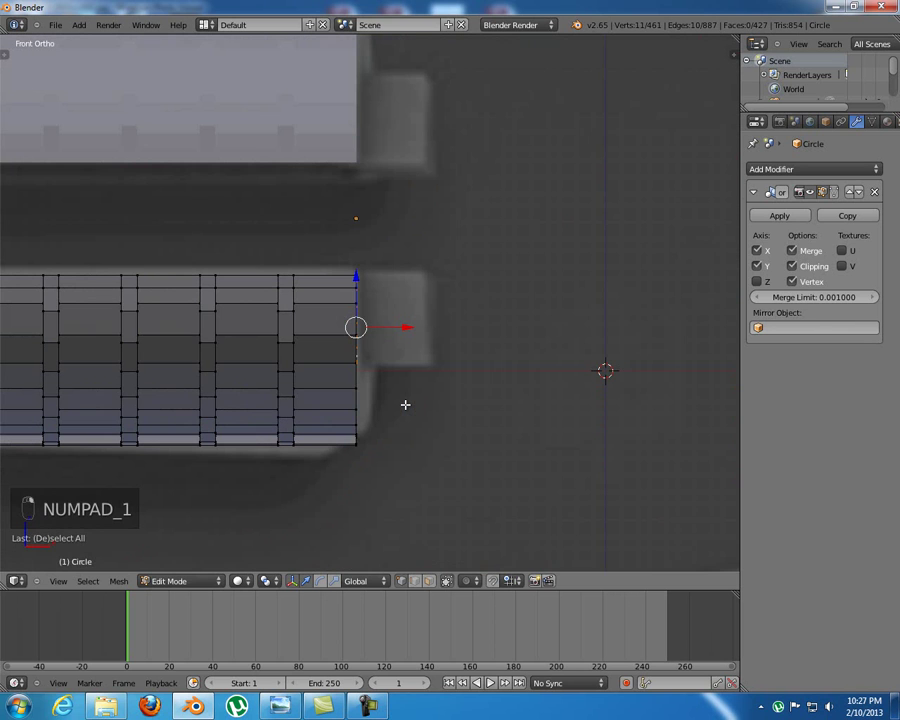
{"action": "key", "text": "e"}
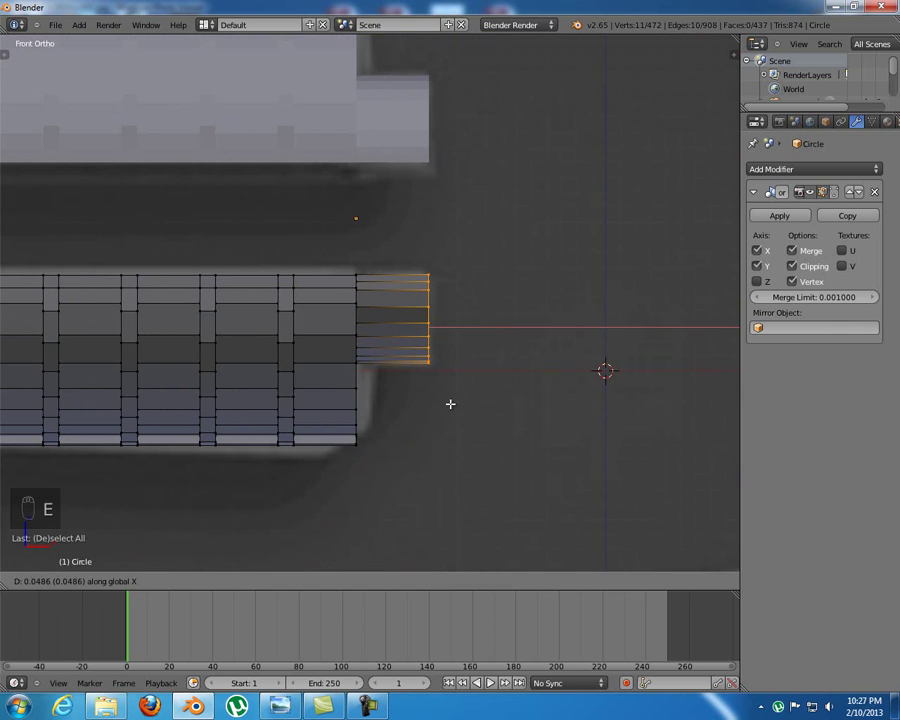
{"action": "left_click", "coordinate": [454, 356]}
{"action": "middle_click_drag", "start_coordinate": [454, 356], "coordinate": [307, 348]}
{"action": "key", "text": "z"}
{"action": "key", "text": "z"}
{"action": "key", "text": "a"}
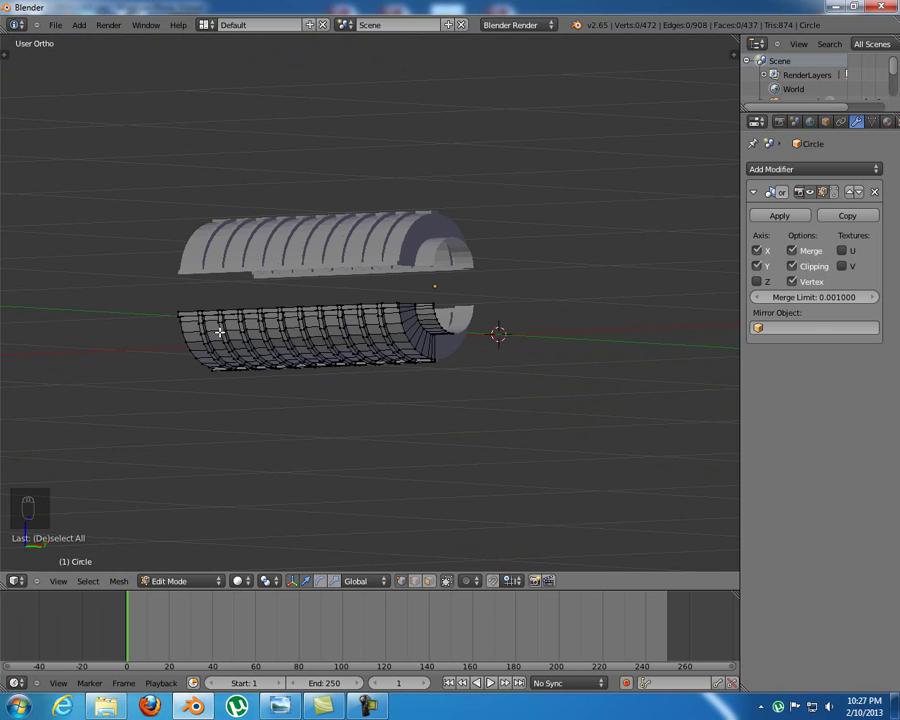
Enable proportional editing with the Linear falloff
{"action": "key", "text": "o"}
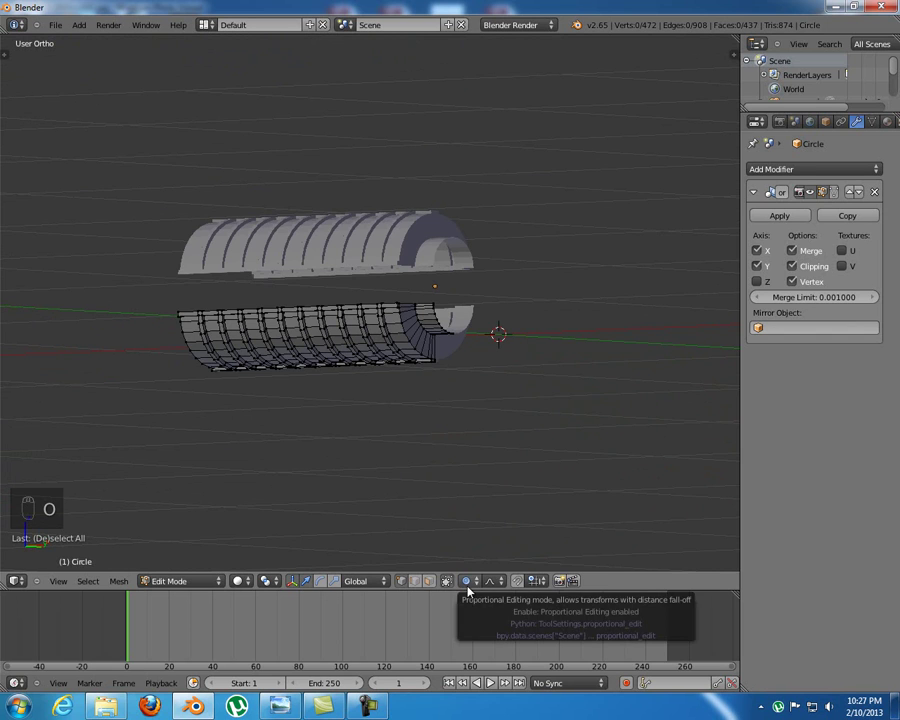
{"action": "left_click", "coordinate": [497, 584]}
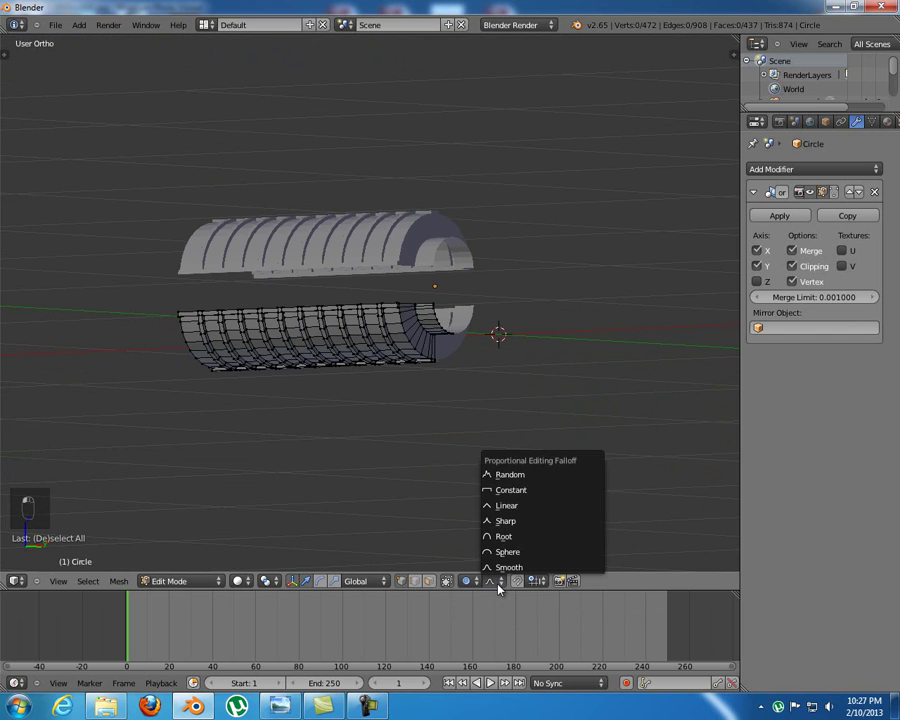
{"action": "left_click", "coordinate": [515, 505]}
Taper the shell by scaling its far end vertices, opposite the collar, to about 0.91 with a proportional size of about 0.56
{"action": "key", "text": "KP_1"}
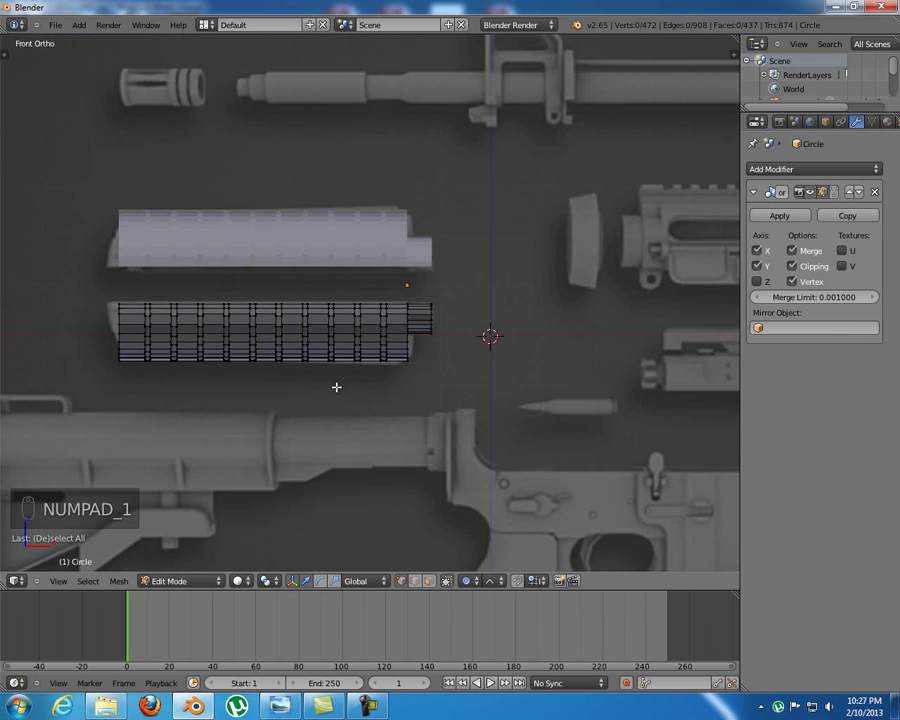
{"action": "key", "text": "a"}
{"action": "key", "text": "a"}
{"action": "key", "text": "a"}
{"action": "key", "text": "z"}
{"action": "key", "text": "b"}
{"action": "left_click_drag", "start_coordinate": [143, 283], "coordinate": [201, 375]}
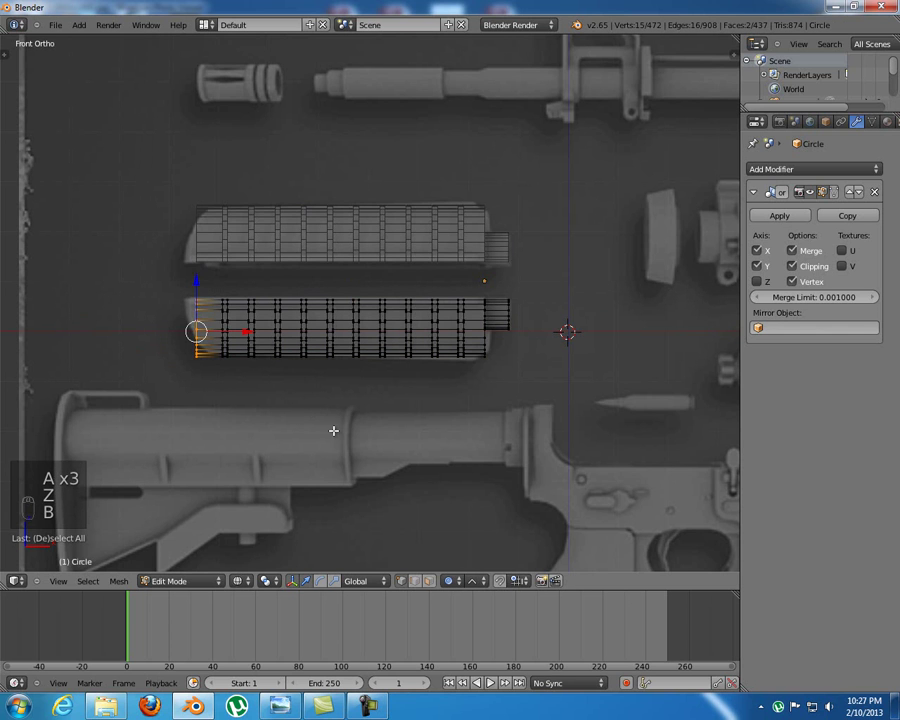
{"action": "key", "text": "s"}
{"action": "scroll", "coordinate": [362, 459], "scroll_direction": "up", "scroll_amount": 7}
{"action": "scroll", "coordinate": [362, 459], "scroll_direction": "down", "scroll_amount": 1}
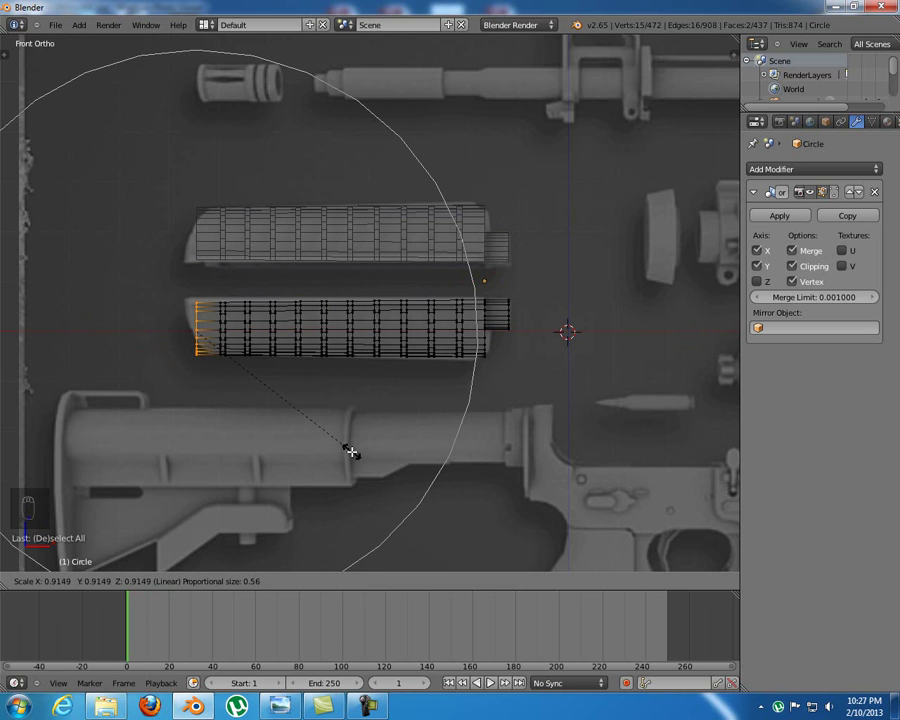
{"action": "left_click", "coordinate": [349, 449]}
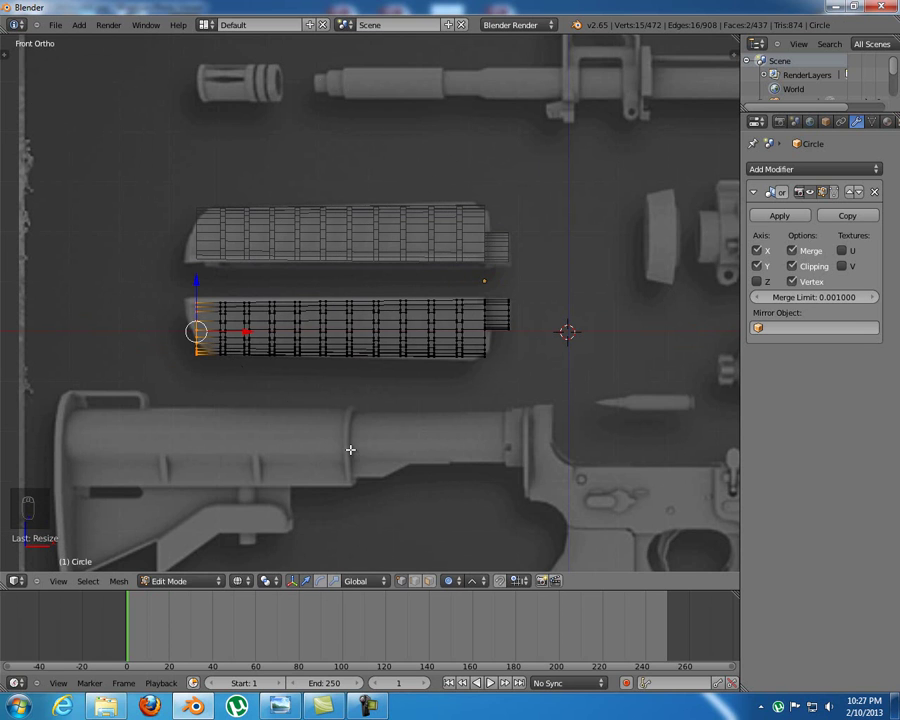
{"action": "key", "text": "z"}
{"action": "key", "text": "z"}
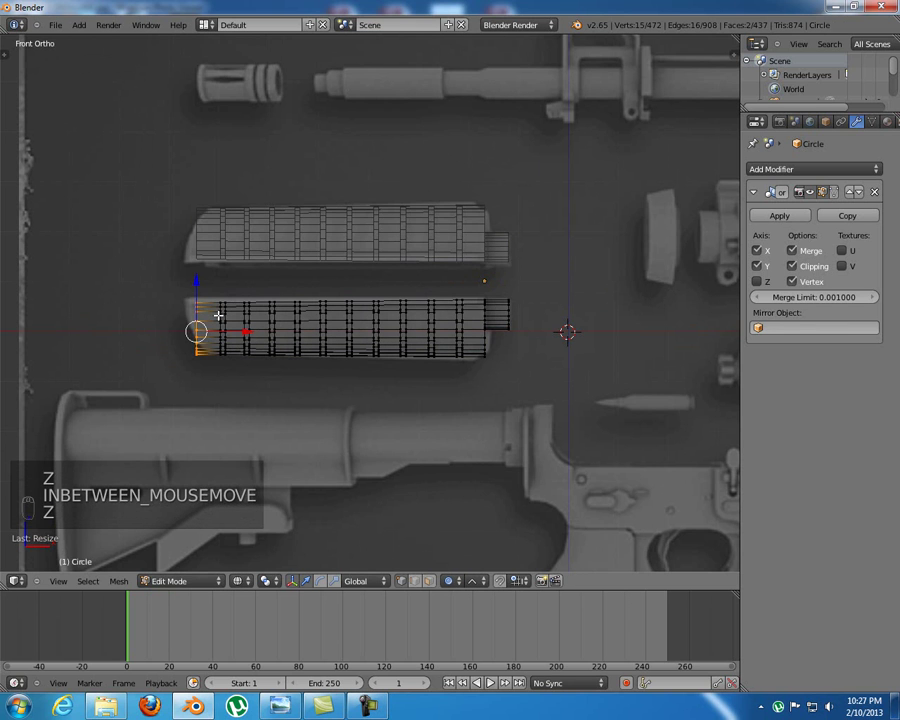
Deselect everything, turn off proportional editing and return the viewport to solid shading
{"action": "key", "text": "a"}
{"action": "middle_click_drag", "start_coordinate": [559, 359], "coordinate": [458, 377]}
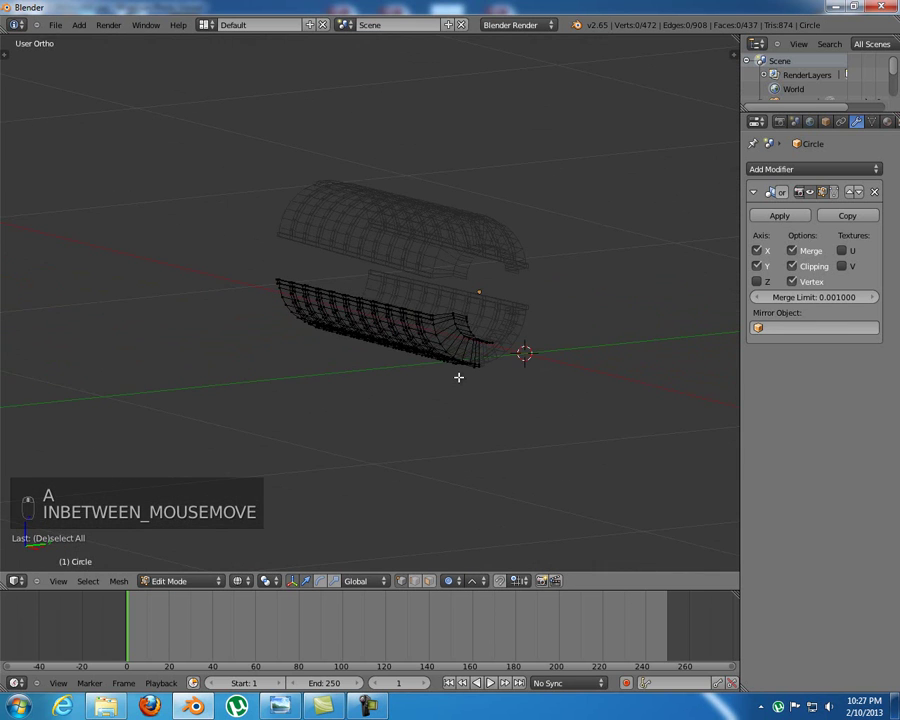
{"action": "key", "text": "o"}
{"action": "key", "text": "o"}
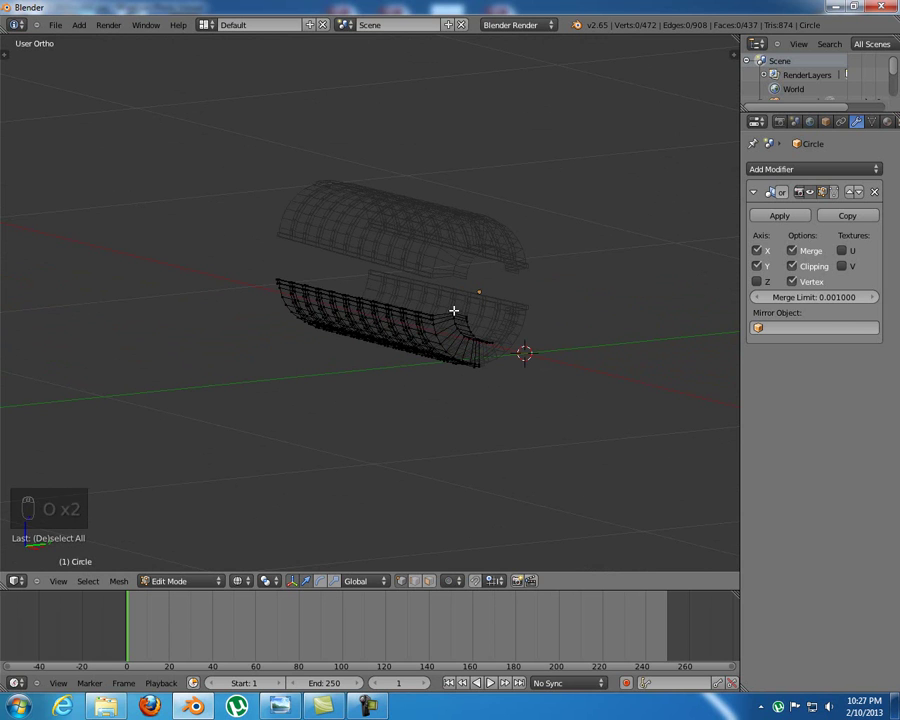
{"action": "key", "text": "z"}
{"action": "scroll", "coordinate": [440, 406], "scroll_direction": "up", "scroll_amount": 4}
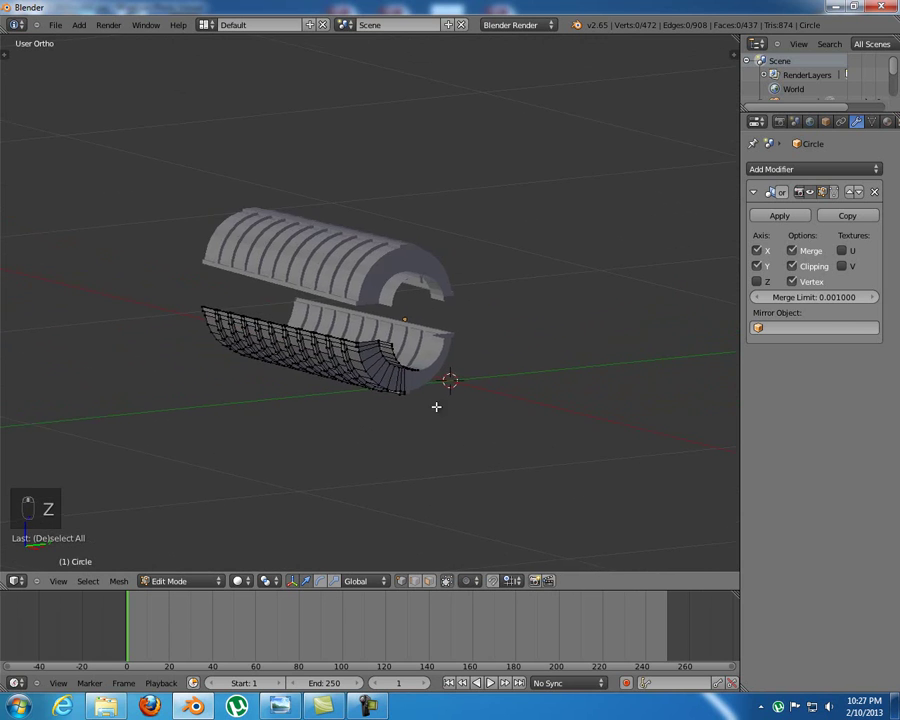
In front view, clear the mesh selection and leave the shell in Object Mode
{"action": "mouse_move", "coordinate": [339, 384]}
{"action": "middle_mouse_down"}
{"action": "mouse_move", "coordinate": [348, 408]}
{"action": "mouse_move", "coordinate": [305, 425]}
{"action": "mouse_move", "coordinate": [303, 373]}
{"action": "mouse_move", "coordinate": [332, 349]}
{"action": "mouse_move", "coordinate": [370, 398]}
{"action": "mouse_move", "coordinate": [323, 392]}
{"action": "mouse_move", "coordinate": [349, 395]}
{"action": "middle_mouse_up"}
{"action": "key", "text": "KP_1"}
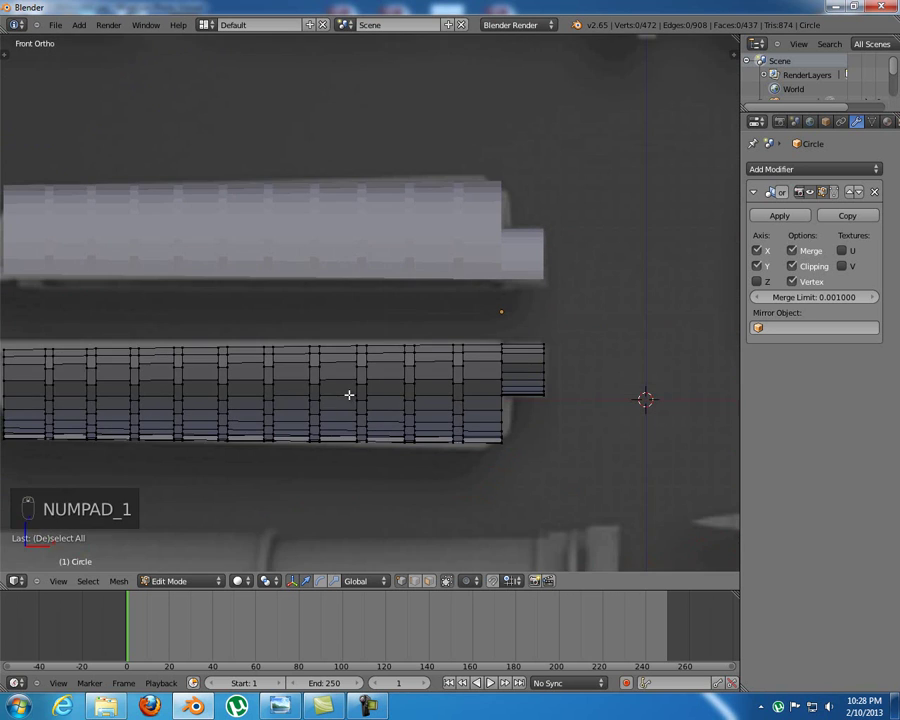
{"action": "key", "text": "a"}
{"action": "key", "text": "a"}
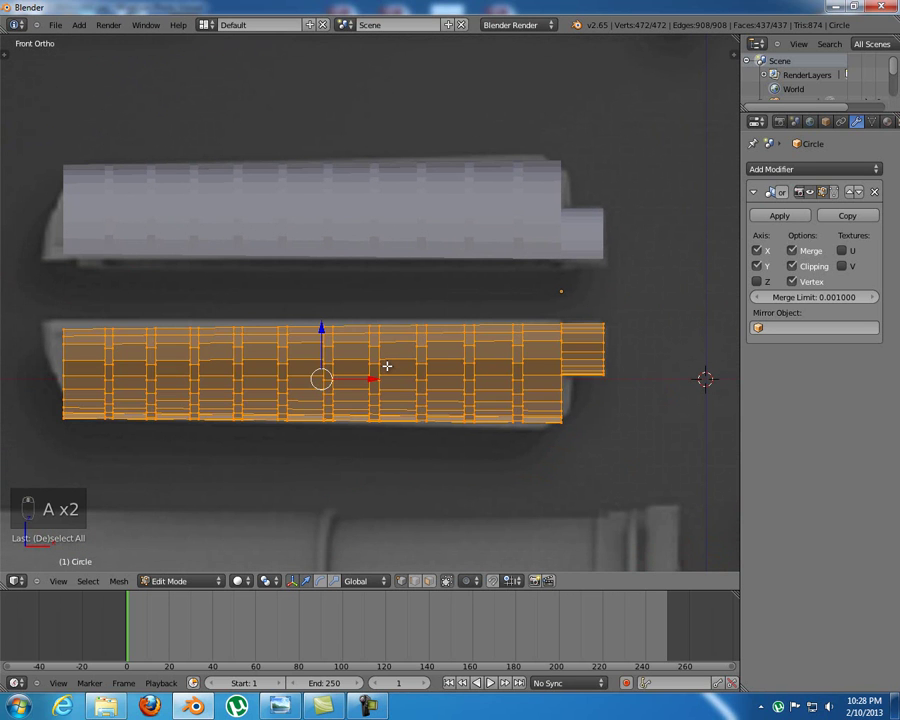
{"action": "key", "text": "a"}
{"action": "key", "text": "a"}
{"action": "key", "text": "a"}
{"action": "key", "text": "Tab"}
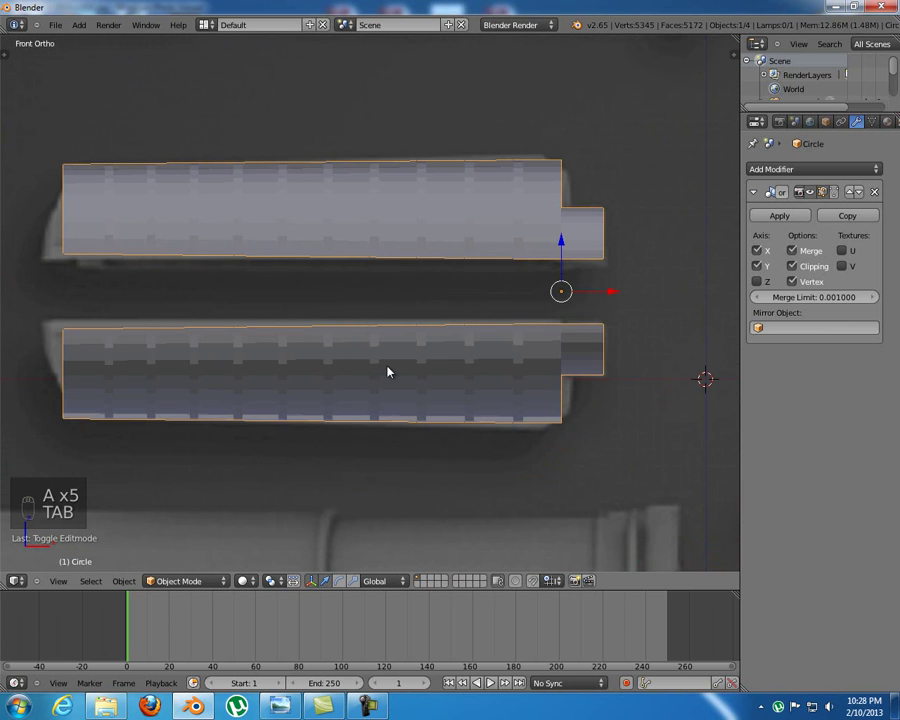
Apply smooth shading to the ribbed handguard
{"action": "middle_click_drag", "start_coordinate": [434, 366], "coordinate": [393, 344], "text": "shift"}
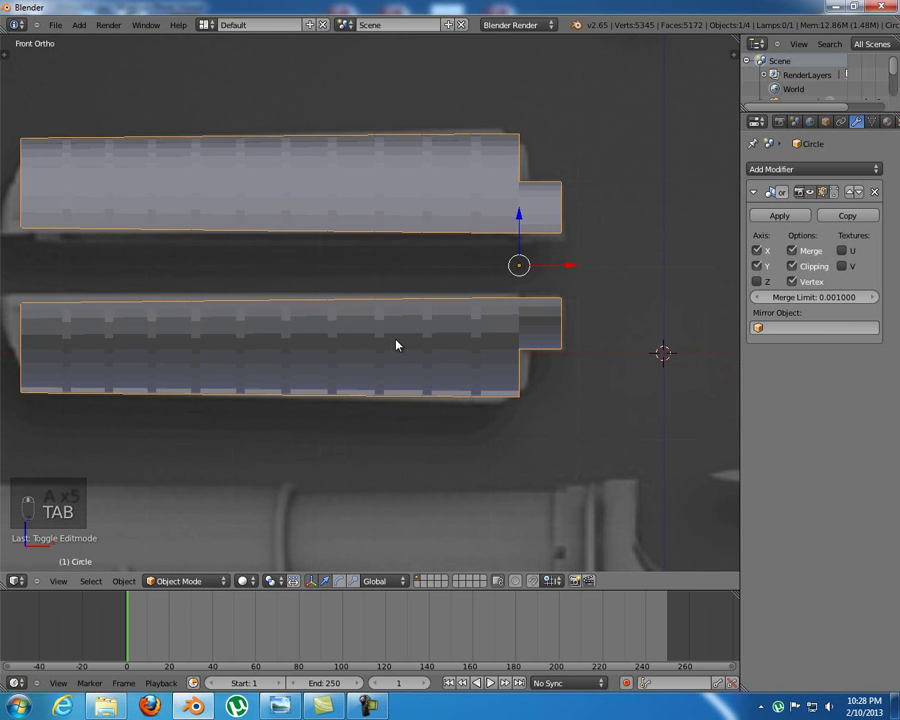
{"action": "key", "text": "t"}
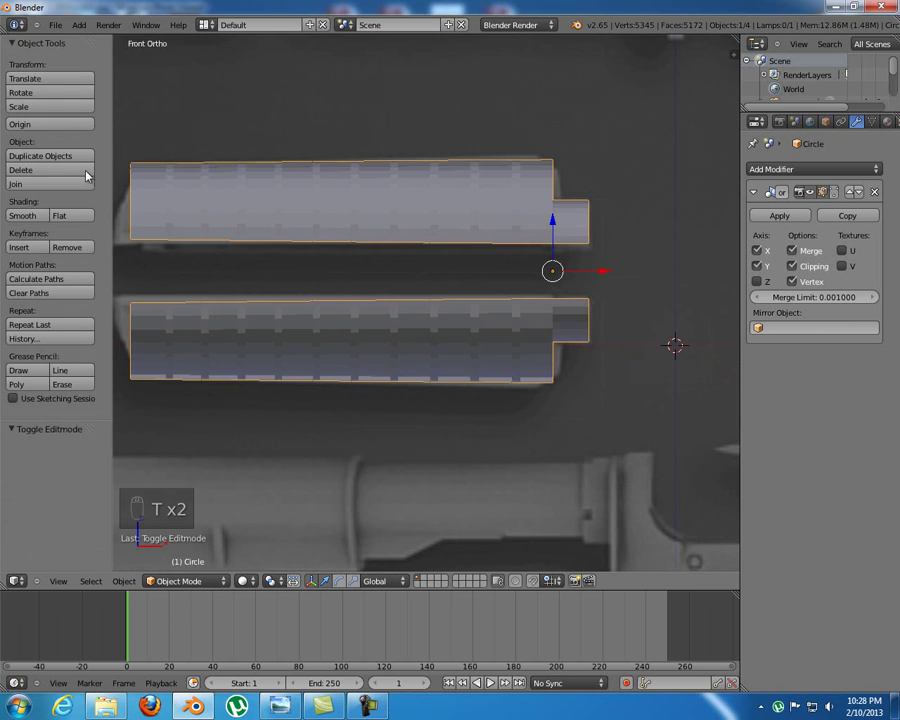
{"action": "left_click", "coordinate": [23, 216]}
{"action": "key", "text": "t"}
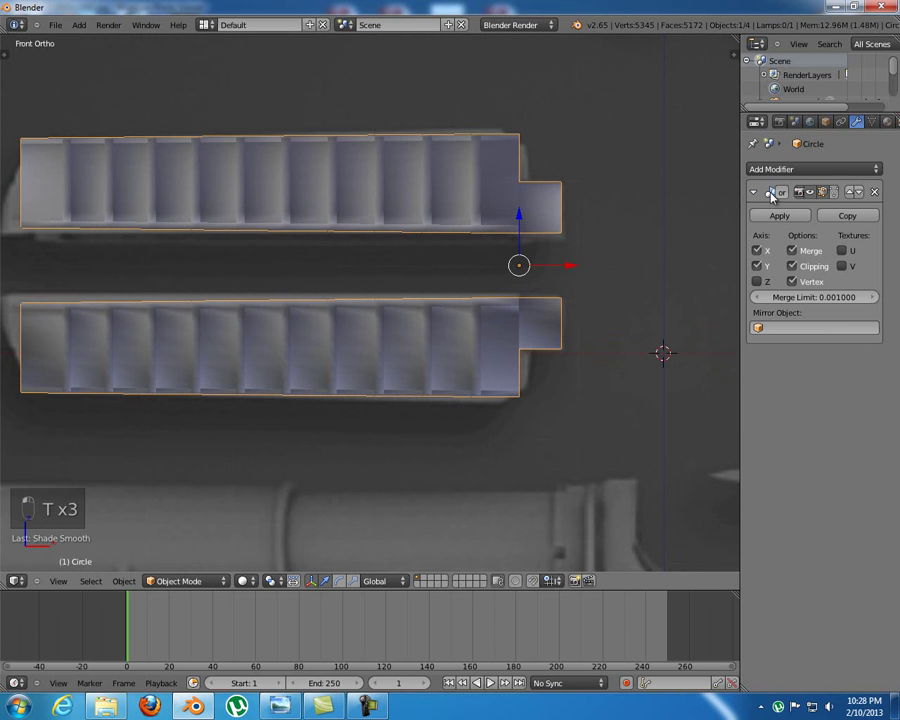
Add a Subdivision Surface modifier to the handguard with 2 view subdivisions
{"action": "left_click", "coordinate": [832, 170]}
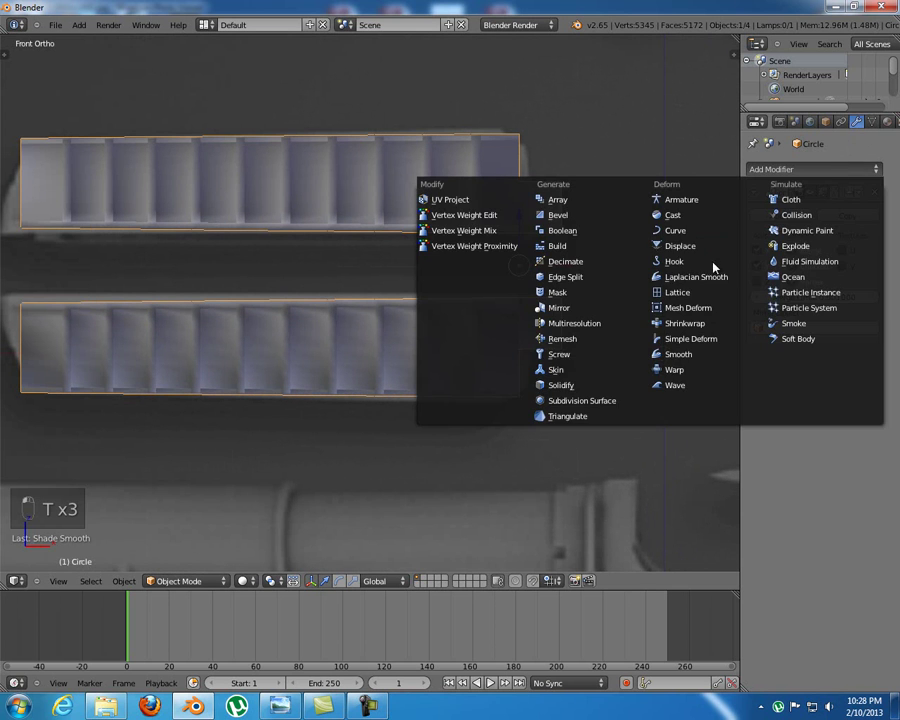
{"action": "left_click", "coordinate": [602, 402]}
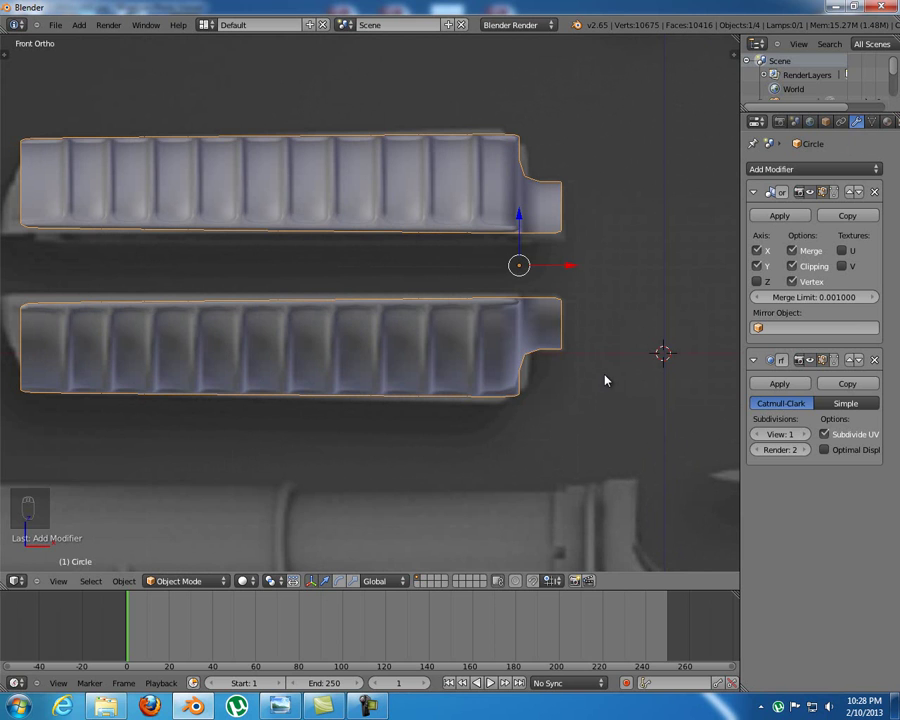
{"action": "middle_click_drag", "start_coordinate": [615, 352], "coordinate": [625, 348], "text": "shift"}
{"action": "left_click", "coordinate": [802, 437]}
{"action": "middle_click_drag", "start_coordinate": [468, 251], "coordinate": [484, 273], "text": "shift"}
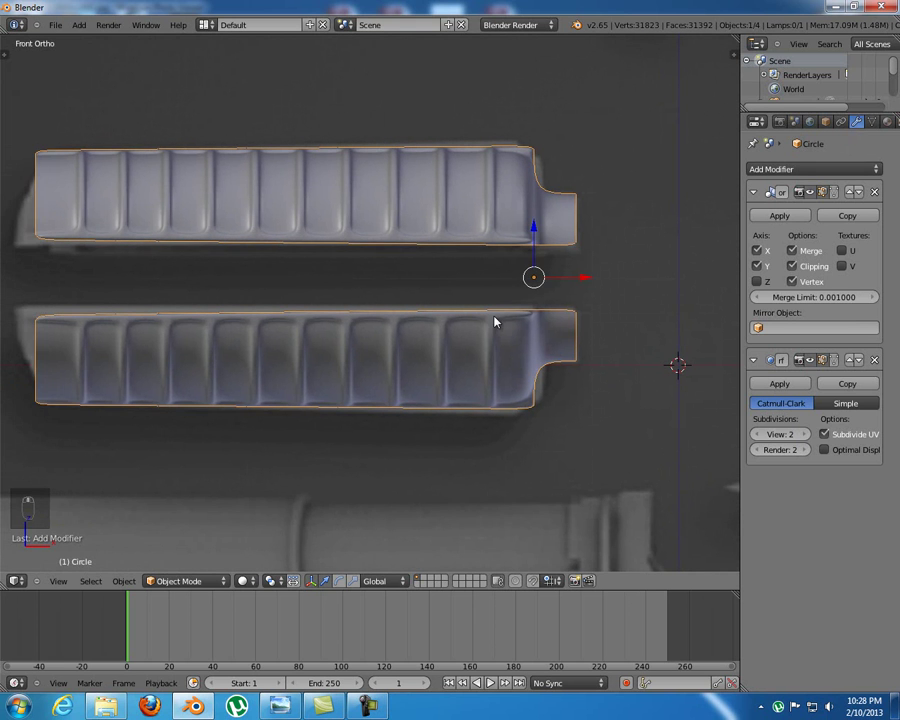
In Edit Mode, add an edge loop on the handguard's end wall and slide it to -1.00, against the base of the collar
{"action": "key", "text": "Tab"}
{"action": "middle_click_drag", "start_coordinate": [534, 352], "coordinate": [461, 297], "text": "shift"}
{"action": "scroll", "coordinate": [524, 288], "scroll_direction": "up", "scroll_amount": 4}
{"action": "middle_click_drag", "start_coordinate": [534, 287], "coordinate": [413, 355], "text": "shift"}
{"action": "scroll", "coordinate": [455, 355], "scroll_direction": "up", "scroll_amount": 2}
{"action": "key", "text": "ctrl+r"}
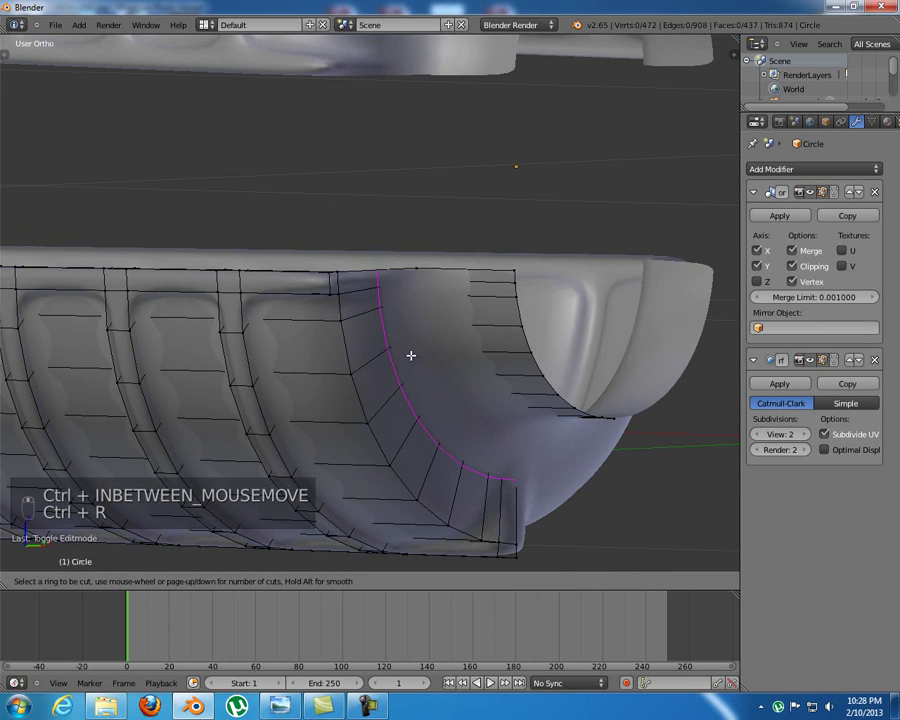
{"action": "left_click", "coordinate": [397, 342]}
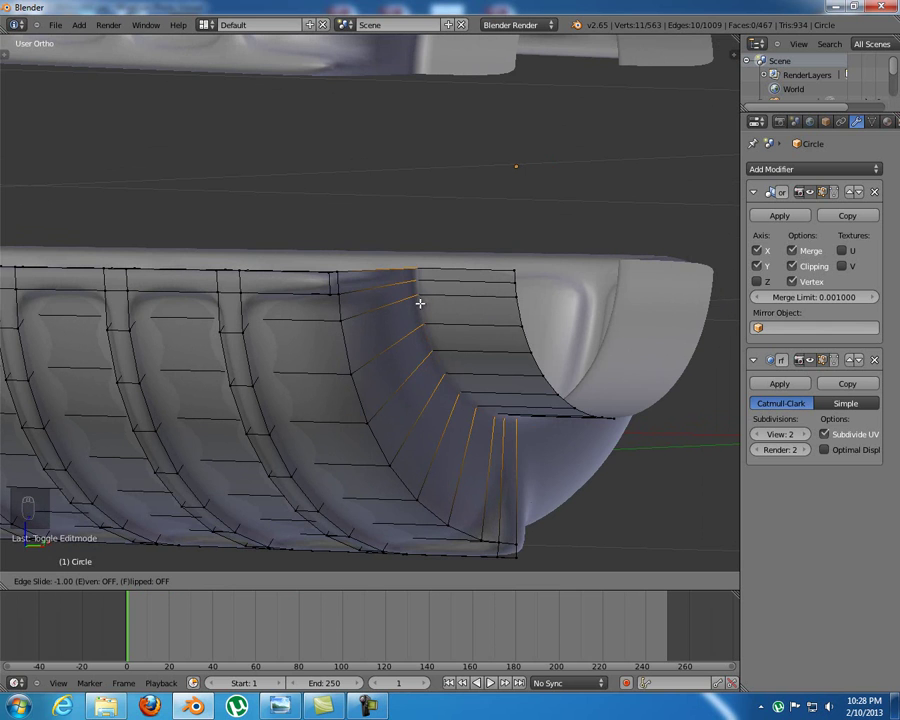
{"action": "left_click", "coordinate": [416, 304]}
{"action": "middle_click_drag", "start_coordinate": [324, 320], "coordinate": [349, 321]}
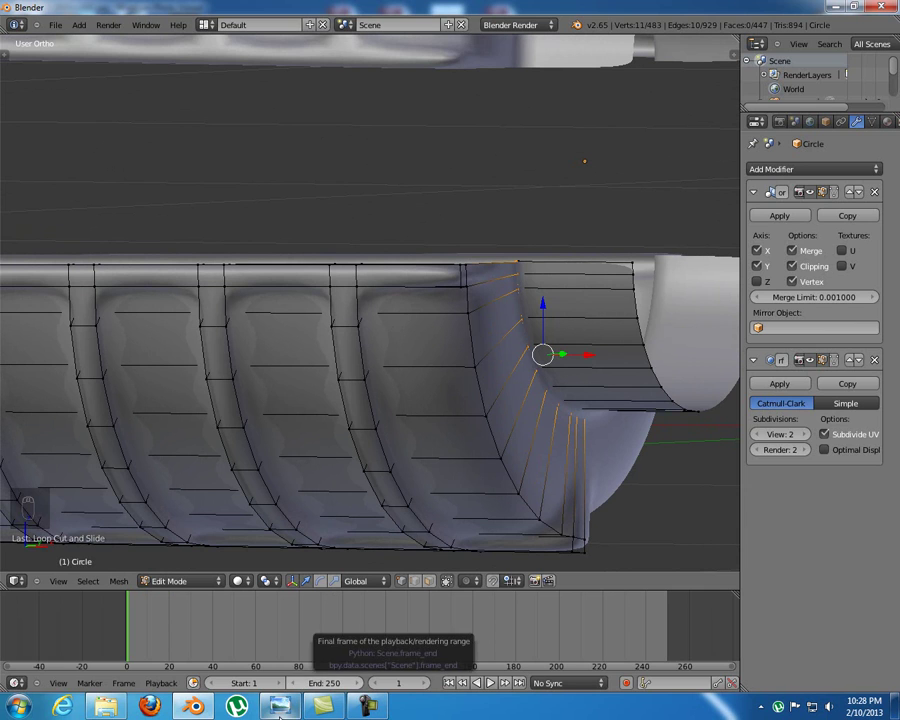
Switch to Windows Photo Viewer to examine the handguard in the rifle reference photo, and return to Blender
{"action": "mouse_move", "coordinate": [279, 706]}
{"action": "left_click", "coordinate": [280, 610]}
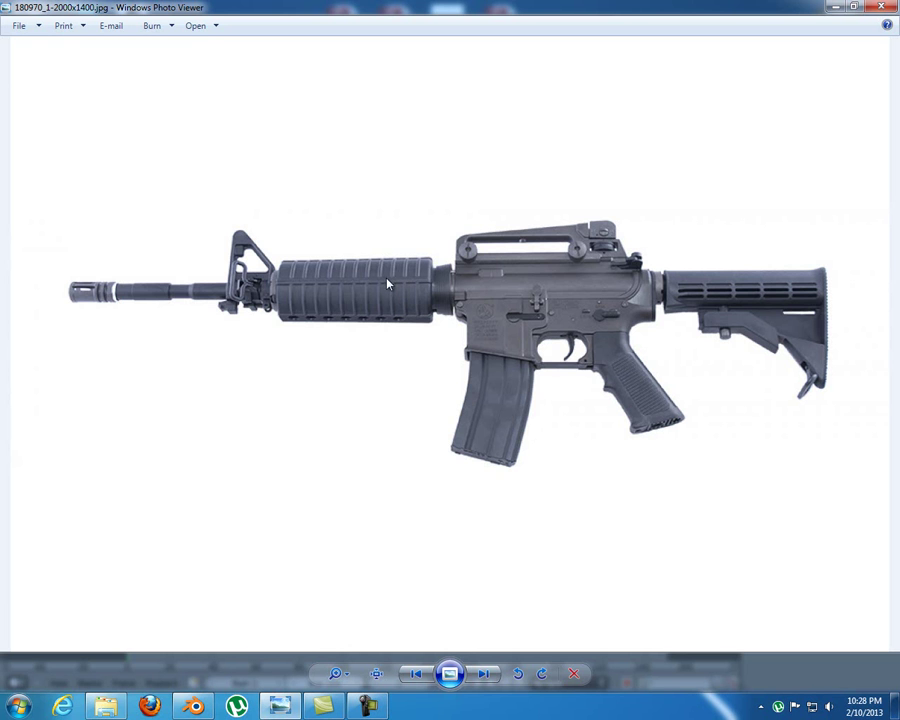
{"action": "left_click", "coordinate": [284, 706]}
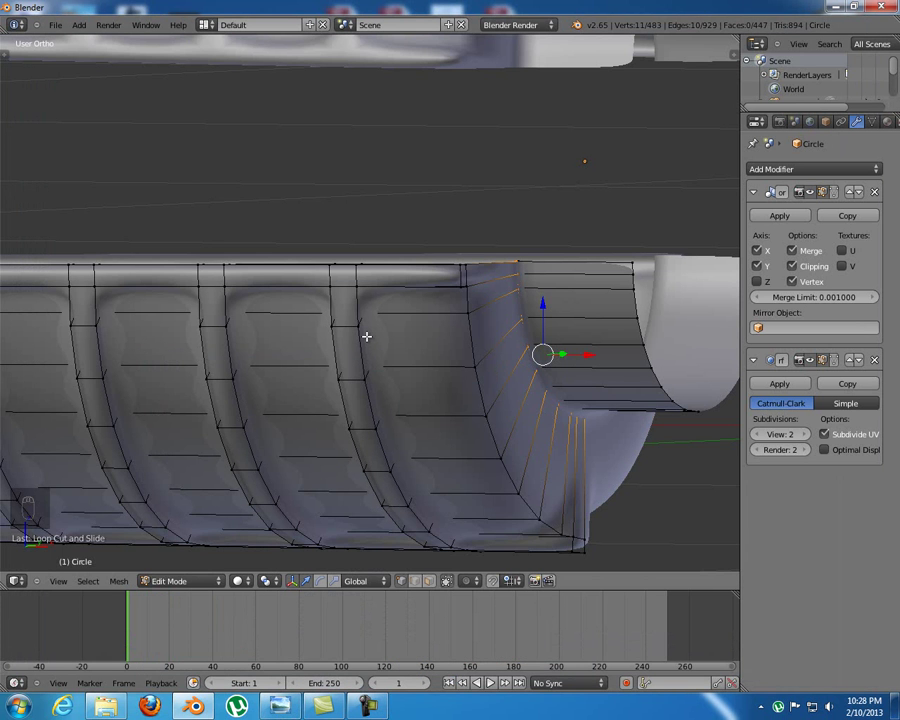
Add two lengthwise edge loops to the lower shell's upper rim strip, slid to about -0.69 and 0.71
{"action": "middle_click_drag", "start_coordinate": [338, 325], "coordinate": [350, 324]}
{"action": "key", "text": "ctrl+r"}
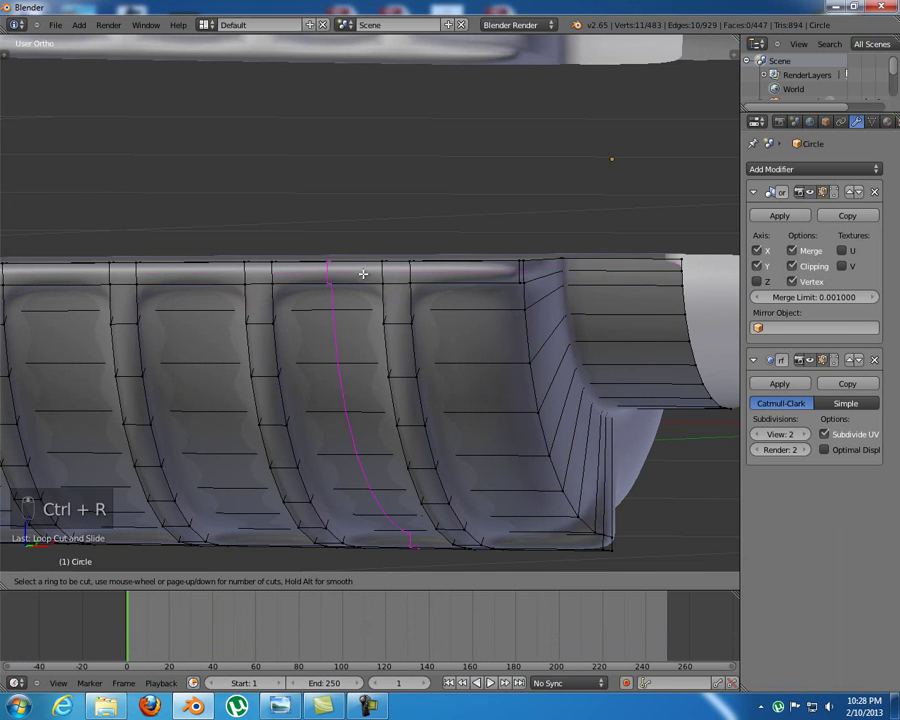
{"action": "left_click", "coordinate": [383, 274]}
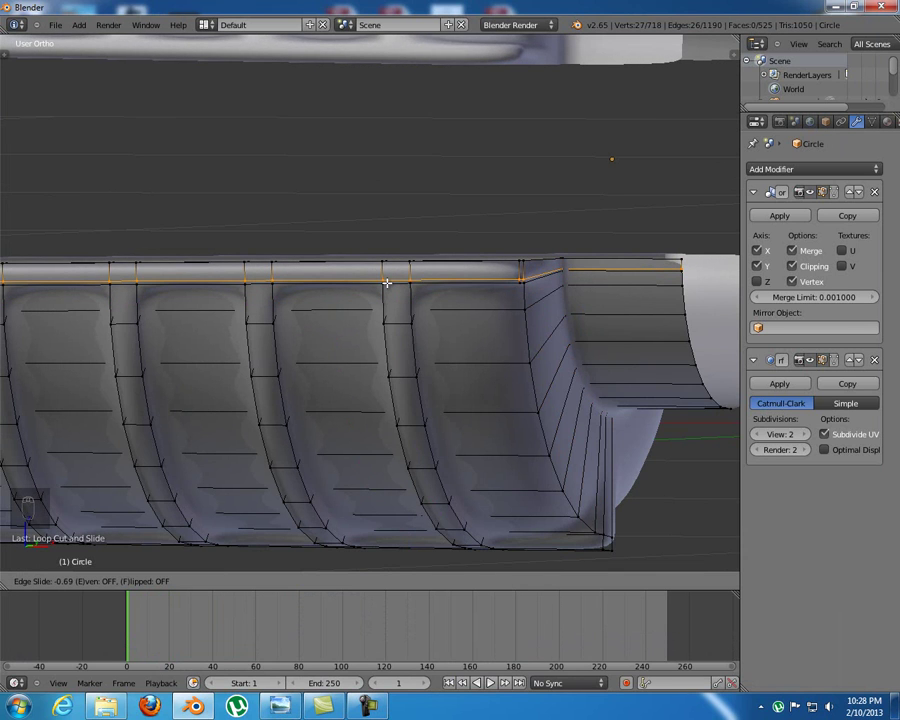
{"action": "left_click", "coordinate": [387, 283]}
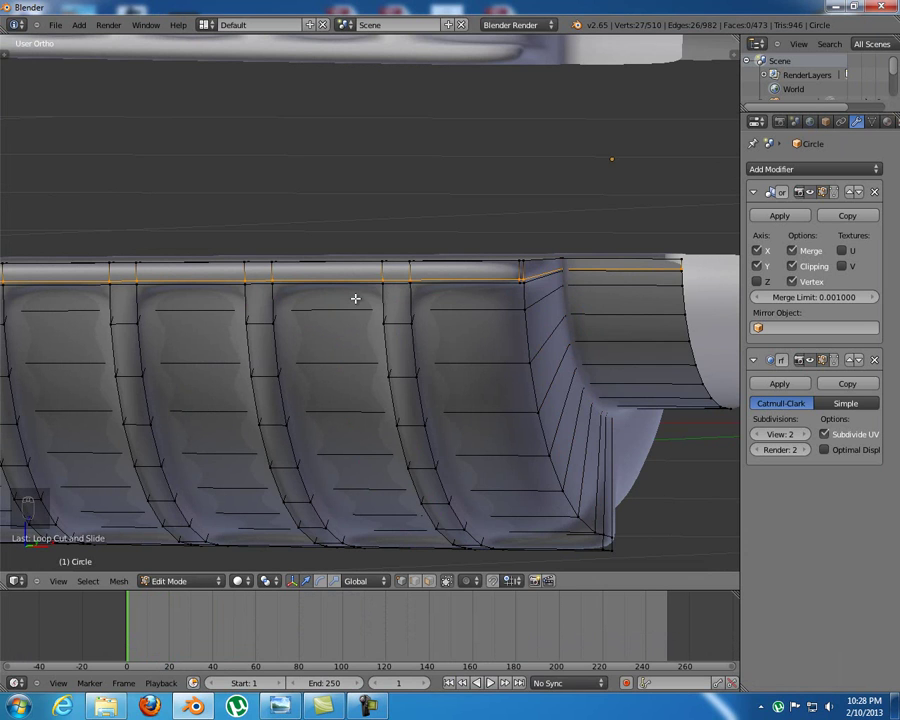
{"action": "key", "text": "ctrl+r"}
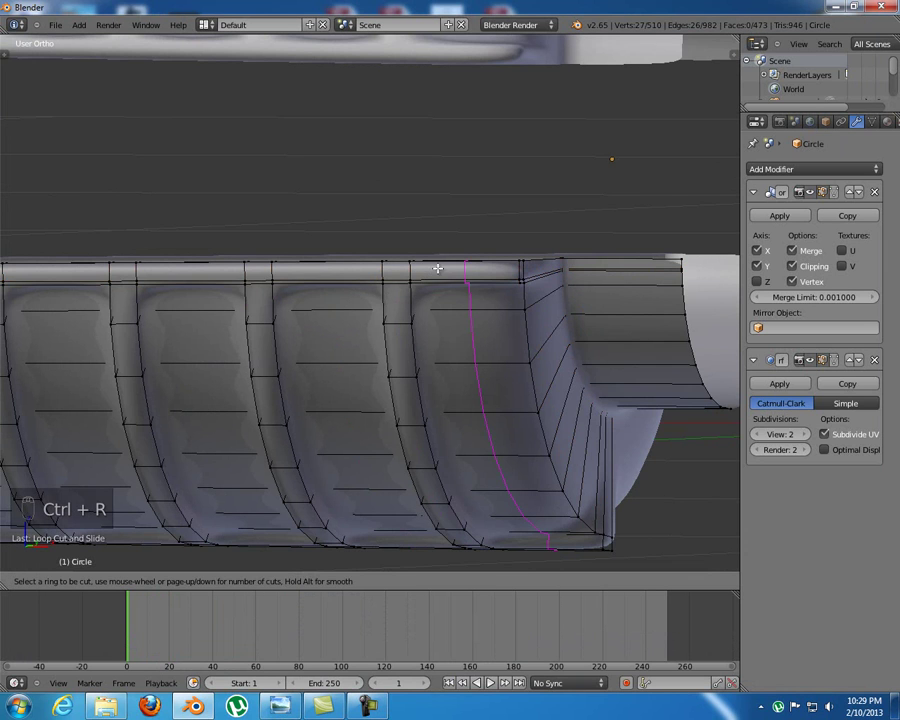
{"action": "left_click", "coordinate": [404, 267]}
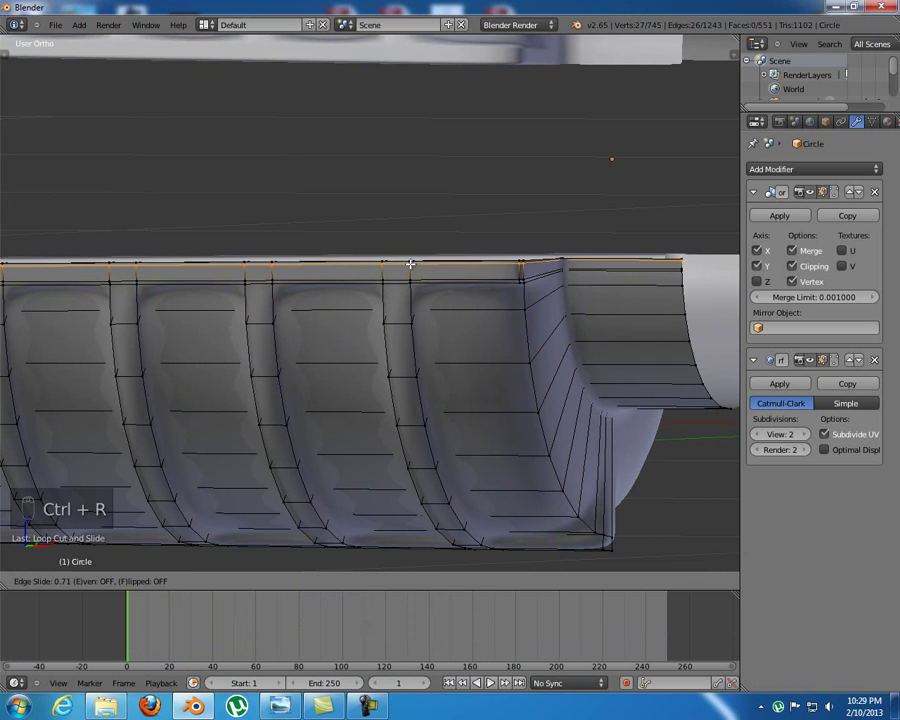
{"action": "left_click", "coordinate": [410, 262]}
Add a lengthwise edge loop to the shell's bottom strip, slid about 0.63 toward the recessed panels, and inspect it in Object Mode
{"action": "middle_click_drag", "start_coordinate": [430, 341], "coordinate": [403, 274]}
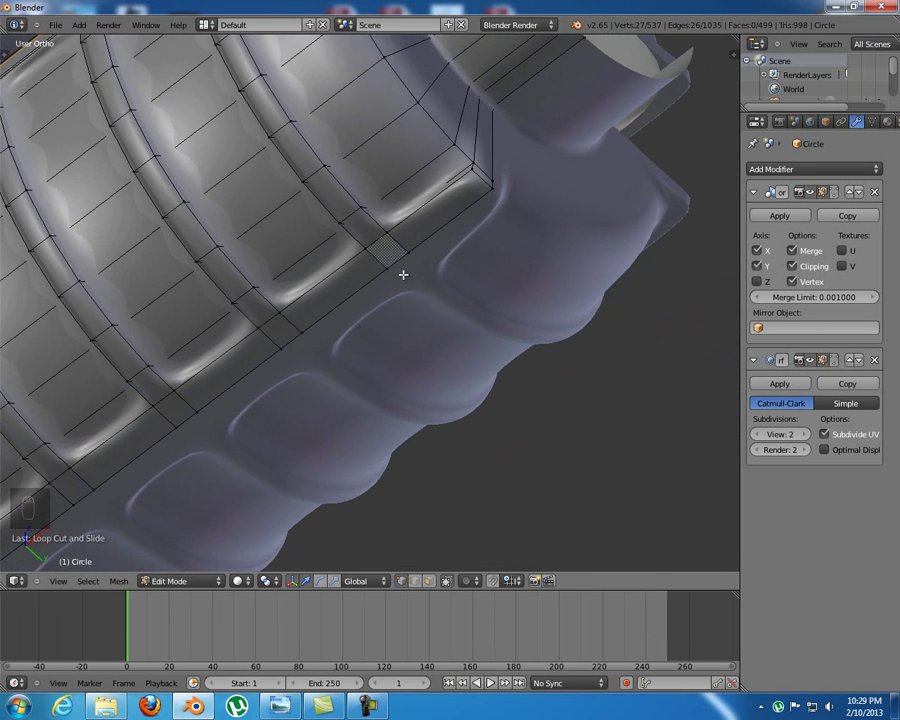
{"action": "key", "text": "ctrl+r"}
{"action": "left_click", "coordinate": [402, 235]}
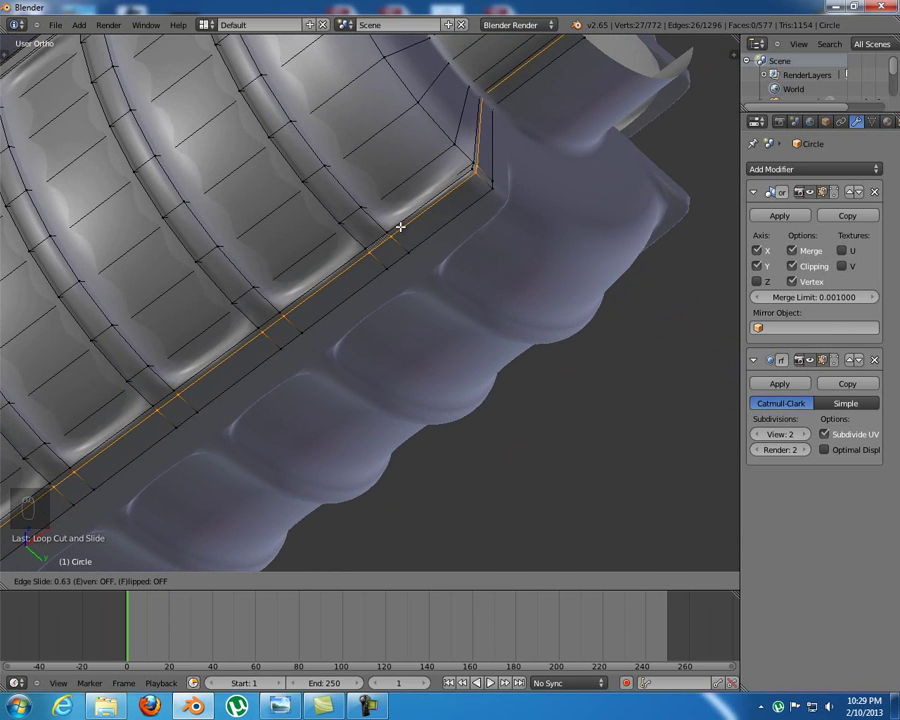
{"action": "left_click", "coordinate": [400, 227]}
{"action": "middle_click_drag", "start_coordinate": [400, 227], "coordinate": [421, 337]}
{"action": "key", "text": "Tab"}
{"action": "scroll", "coordinate": [364, 261], "scroll_direction": "down", "scroll_amount": 4}
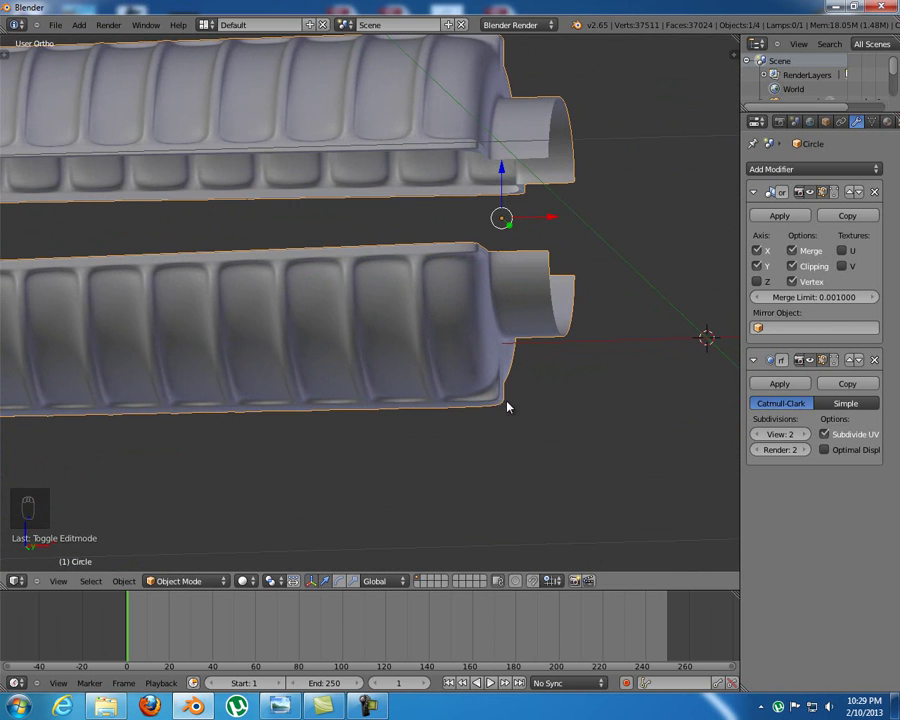
{"action": "middle_click_drag", "start_coordinate": [480, 402], "coordinate": [506, 416]}
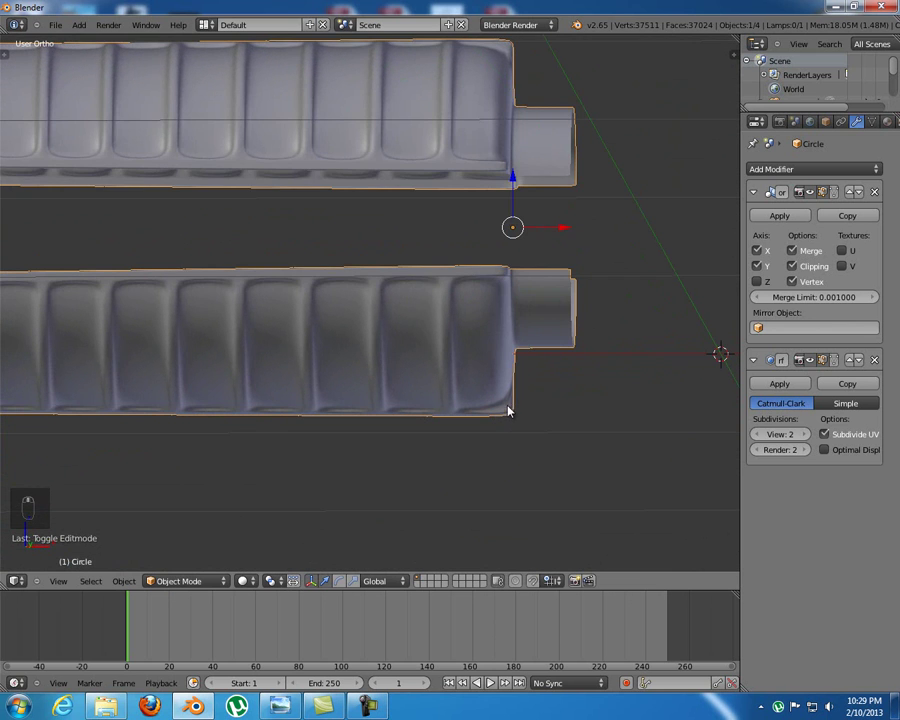
Raise the three outermost vertices at the lower corner of the collar end slightly along Z in front view, and check the rounded corner
{"action": "key", "text": "Tab"}
{"action": "key", "text": "a"}
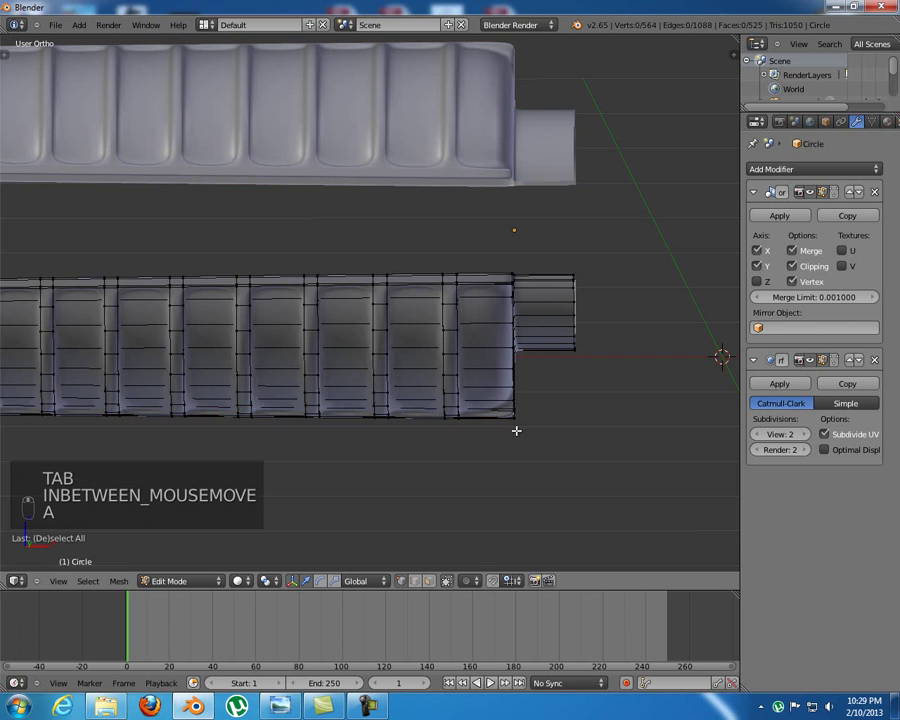
{"action": "key", "text": "KP_1"}
{"action": "scroll", "coordinate": [494, 410], "scroll_direction": "up", "scroll_amount": 6}
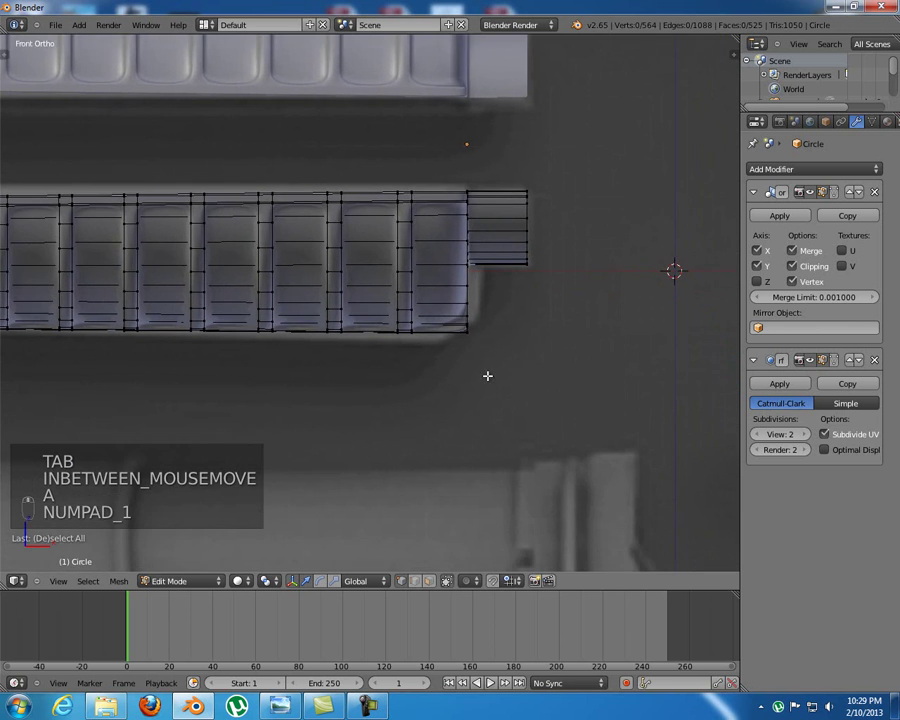
{"action": "key", "text": "b"}
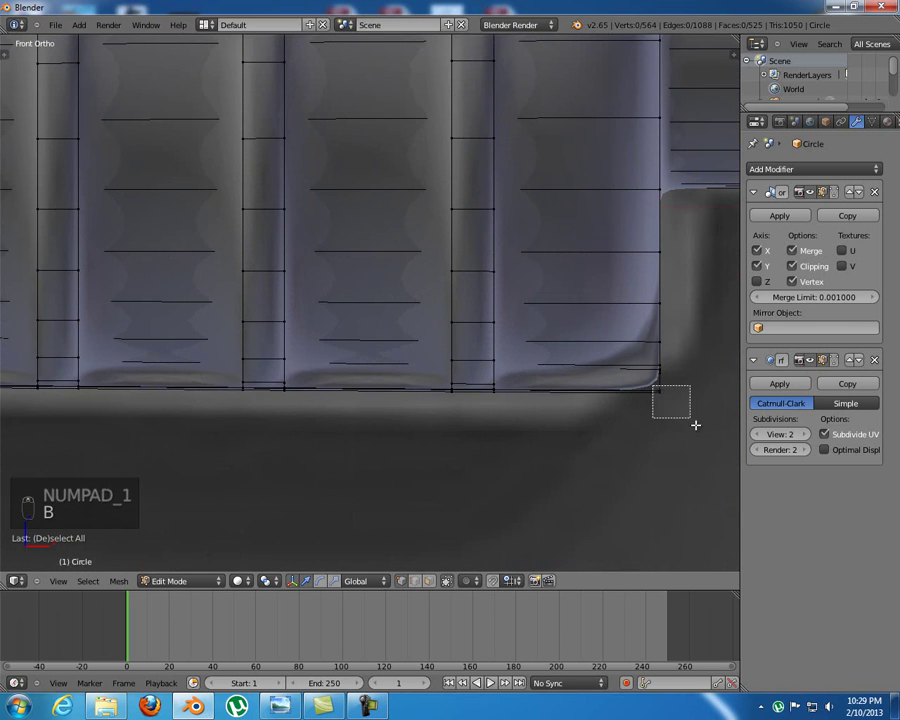
{"action": "left_click_drag", "start_coordinate": [640, 372], "coordinate": [654, 428]}
{"action": "middle_click_drag", "start_coordinate": [654, 428], "coordinate": [569, 405], "text": "shift"}
{"action": "middle_click_drag", "start_coordinate": [565, 339], "coordinate": [514, 340]}
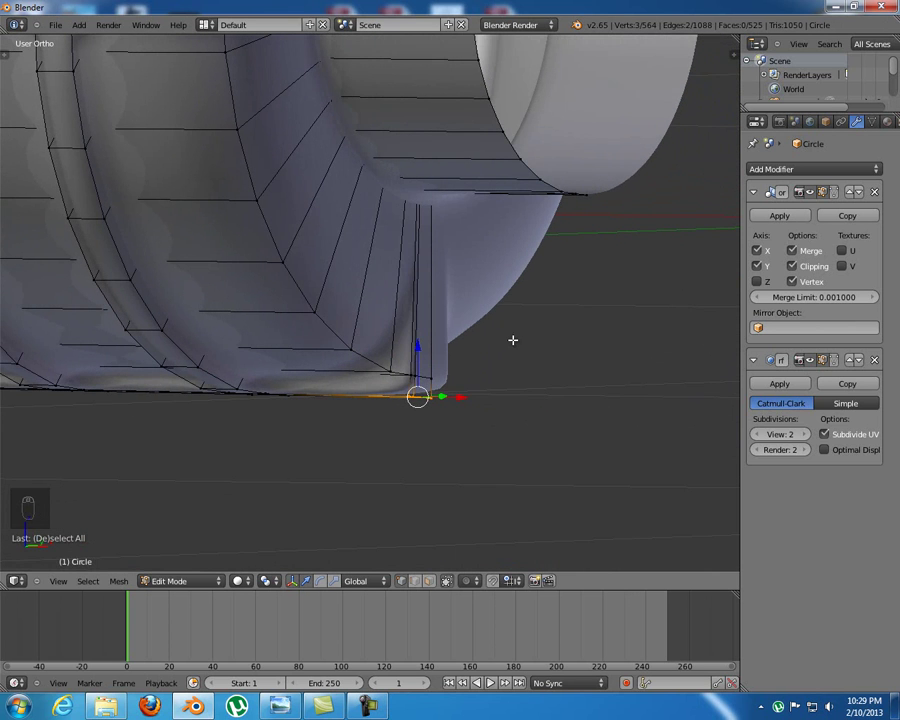
{"action": "key", "text": "KP_1"}
{"action": "key", "text": "g"}
{"action": "key", "text": "z"}
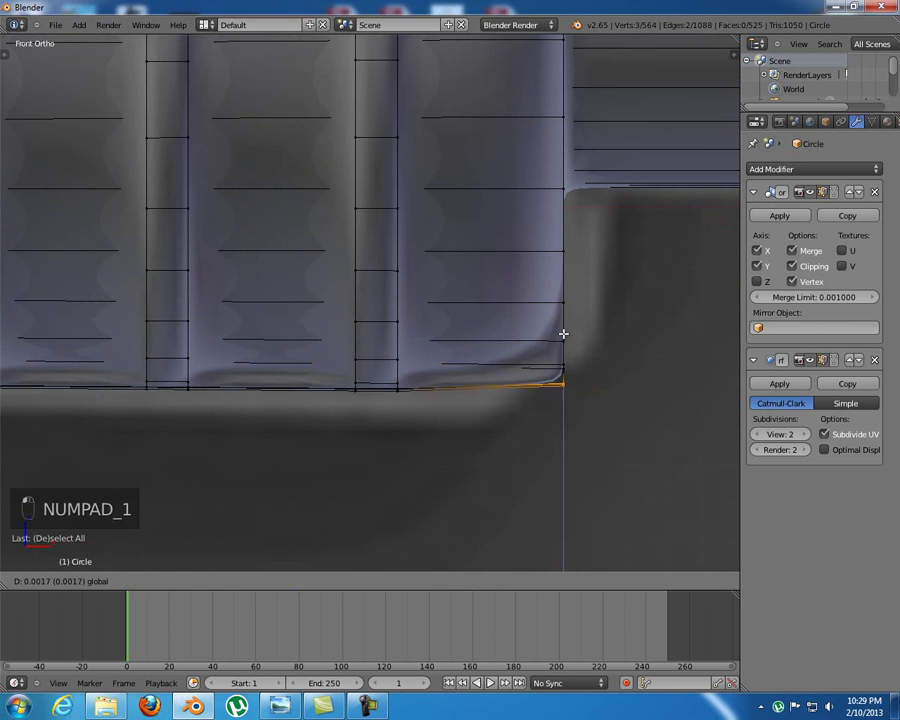
{"action": "left_click", "coordinate": [563, 327]}
{"action": "key", "text": "Tab"}
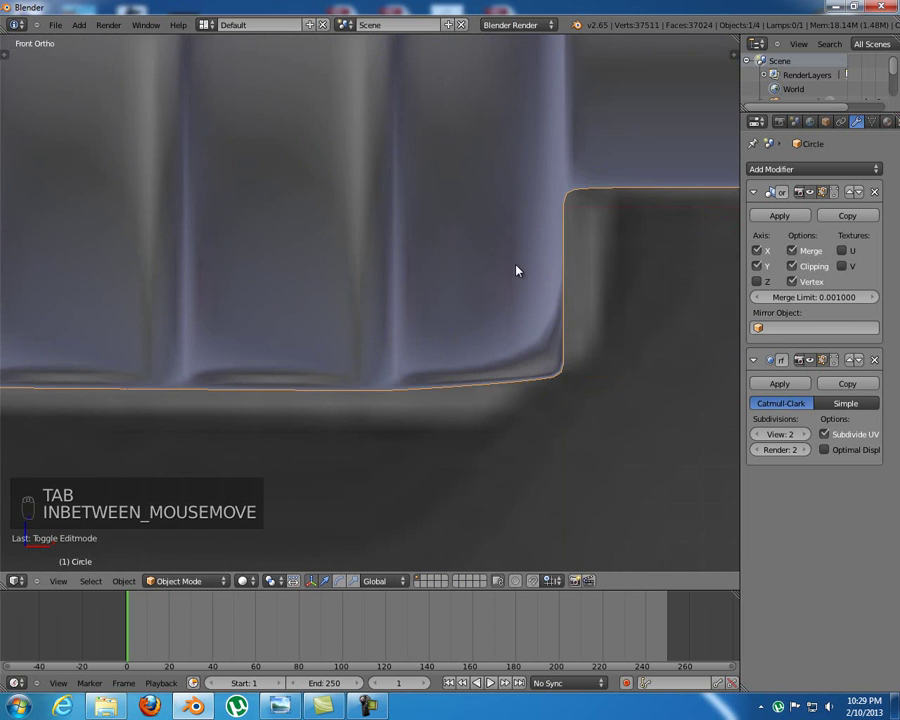
{"action": "scroll", "coordinate": [540, 286], "scroll_direction": "down", "scroll_amount": 4}
{"action": "scroll", "coordinate": [530, 290], "scroll_direction": "up", "scroll_amount": 7}
{"action": "key", "text": "Tab"}
{"action": "middle_click_drag", "start_coordinate": [614, 338], "coordinate": [524, 314], "text": "shift"}
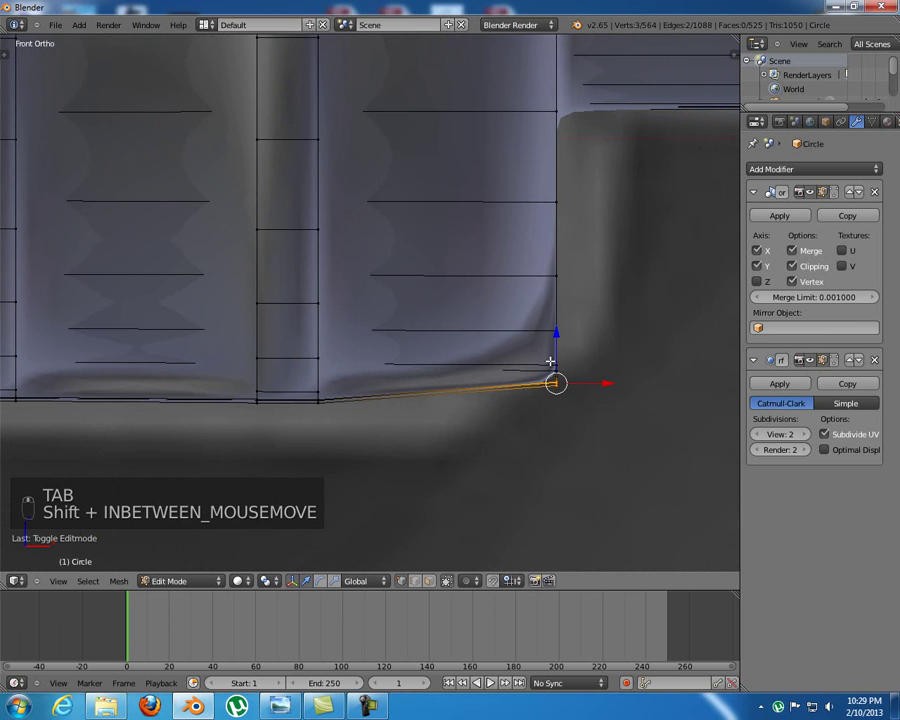
Try to raise the four vertices just above the lower end corner along Z
{"action": "key", "text": "a"}
{"action": "key", "text": "b"}
{"action": "left_click_drag", "start_coordinate": [543, 351], "coordinate": [589, 378]}
{"action": "middle_click_drag", "start_coordinate": [589, 376], "coordinate": [528, 400]}
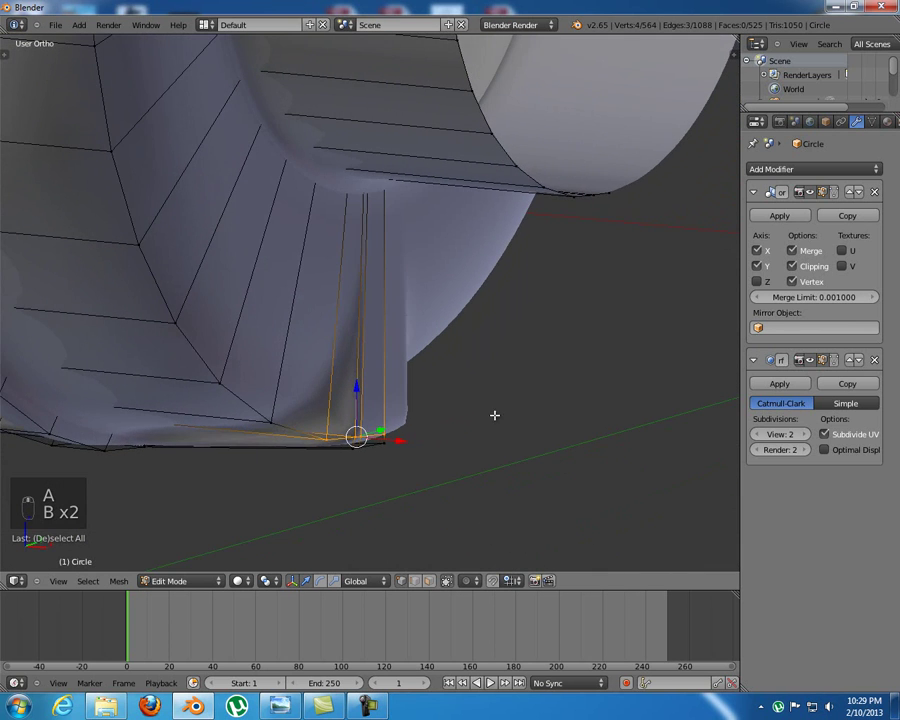
{"action": "key", "text": "g"}
{"action": "key", "text": "z"}
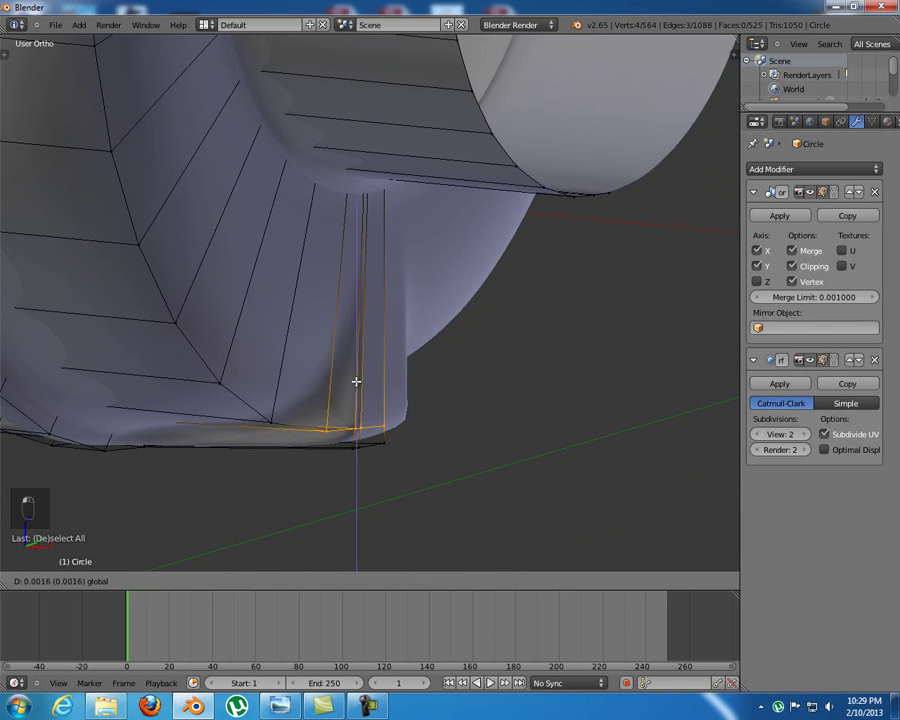
{"action": "left_click_drag", "start_coordinate": [356, 365], "coordinate": [362, 388]}
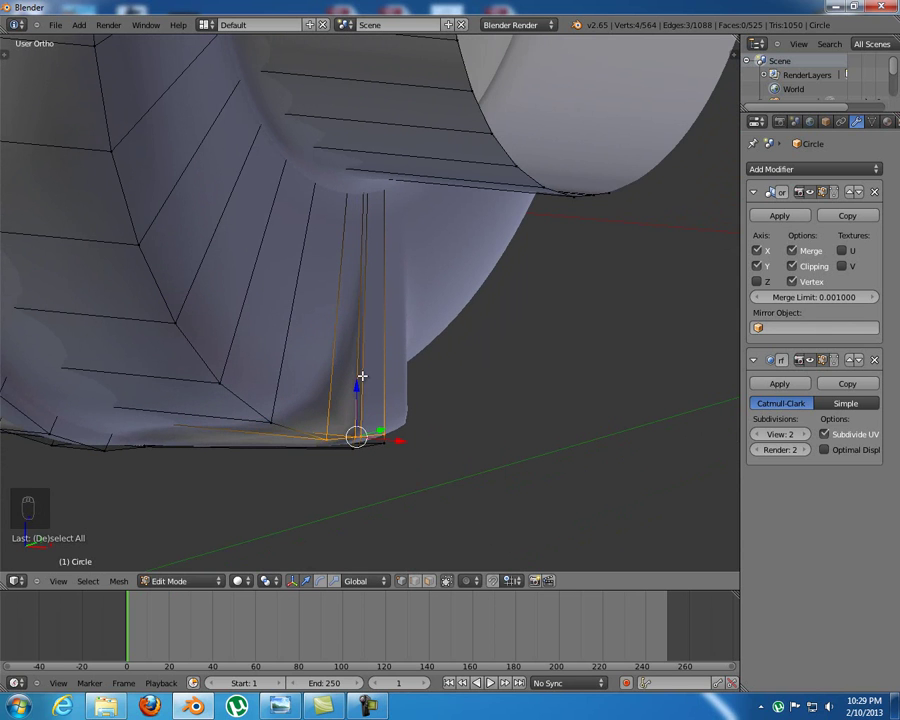
{"action": "middle_click_drag", "start_coordinate": [360, 377], "coordinate": [361, 350]}
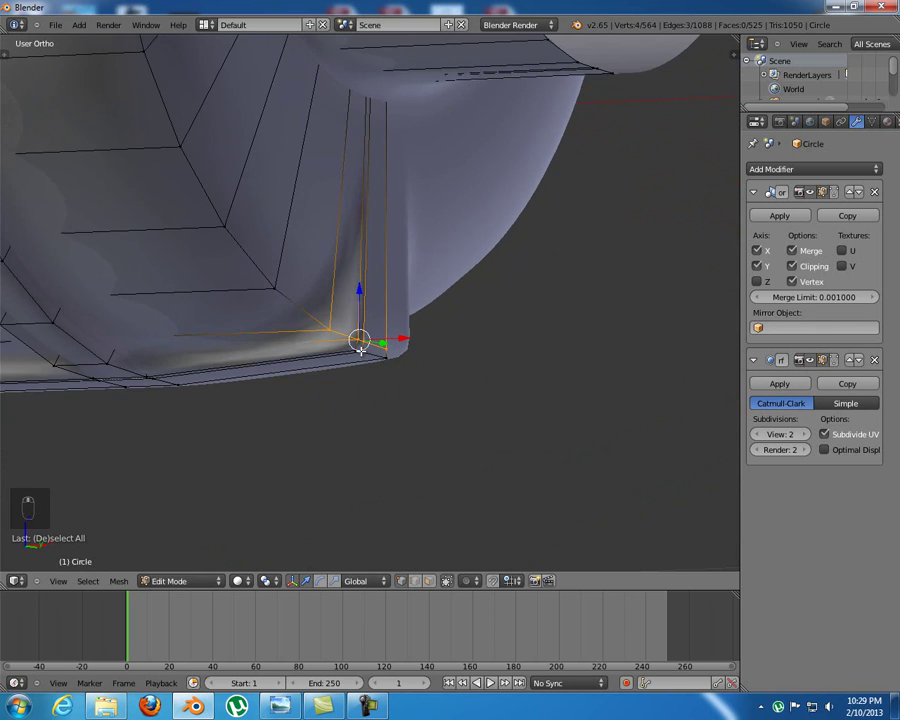
{"action": "key", "text": "KP_1"}
{"action": "key", "text": "a"}
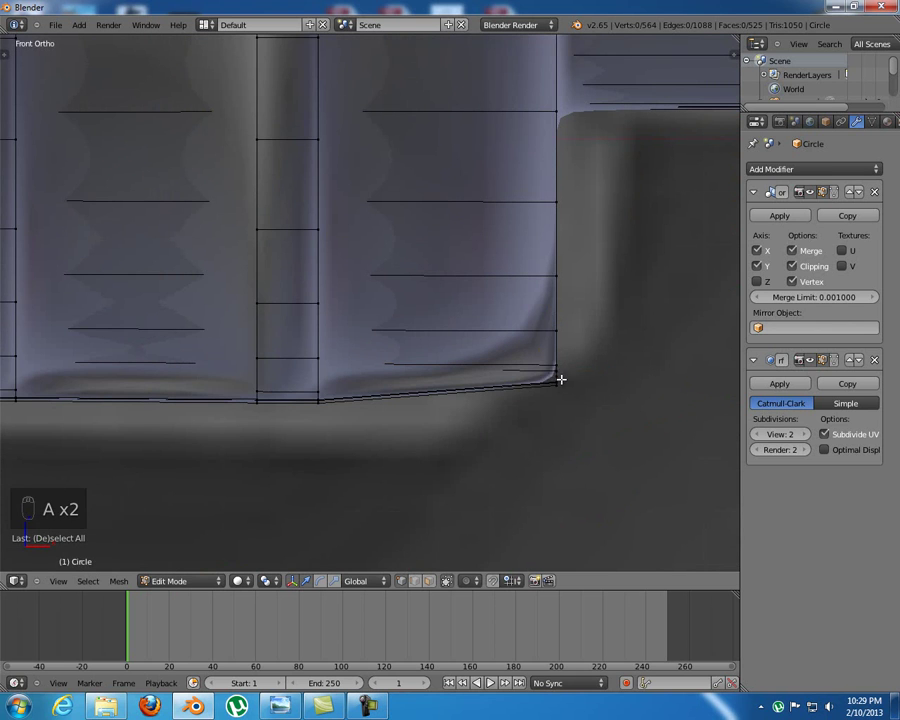
Select the three outermost vertices at the lower corner of the collar end and move them slightly inward along X in front view
{"action": "key", "text": "b"}
{"action": "left_click_drag", "start_coordinate": [540, 376], "coordinate": [604, 384]}
{"action": "middle_click_drag", "start_coordinate": [593, 372], "coordinate": [496, 295], "text": "shift"}
{"action": "scroll", "coordinate": [545, 341], "scroll_direction": "up", "scroll_amount": 5}
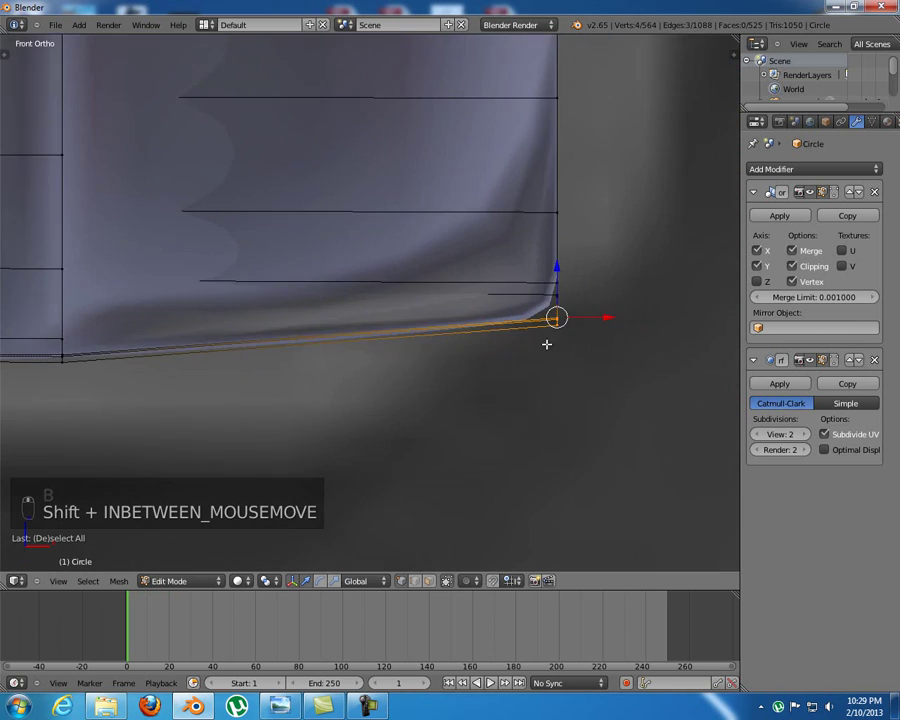
{"action": "key", "text": "z"}
{"action": "key", "text": "a"}
{"action": "key", "text": "b"}
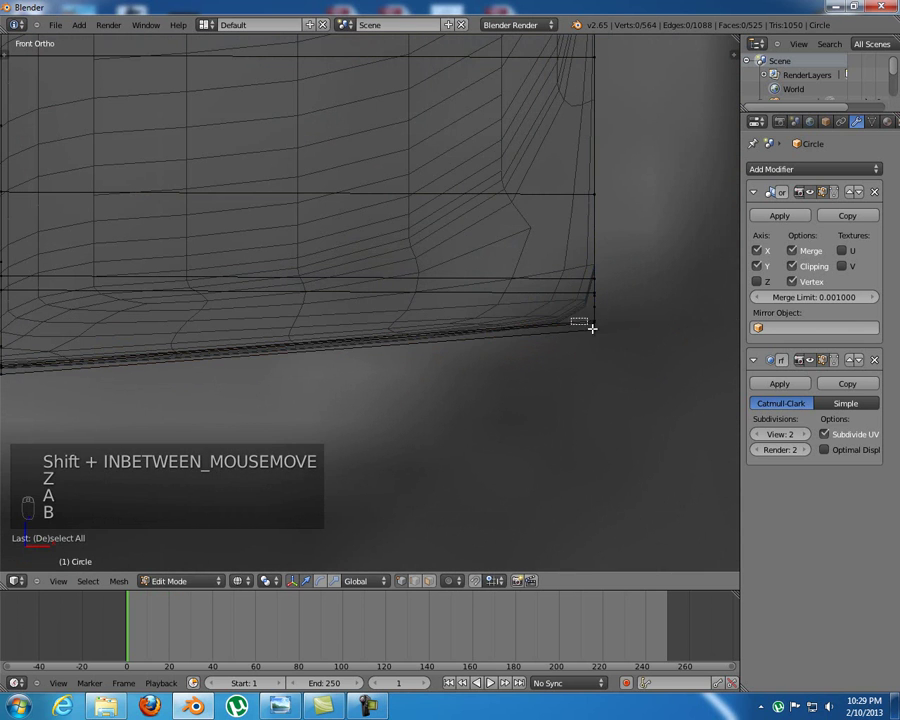
{"action": "left_click_drag", "start_coordinate": [570, 316], "coordinate": [636, 370]}
{"action": "key", "text": "z"}
{"action": "middle_click_drag", "start_coordinate": [636, 370], "coordinate": [595, 384]}
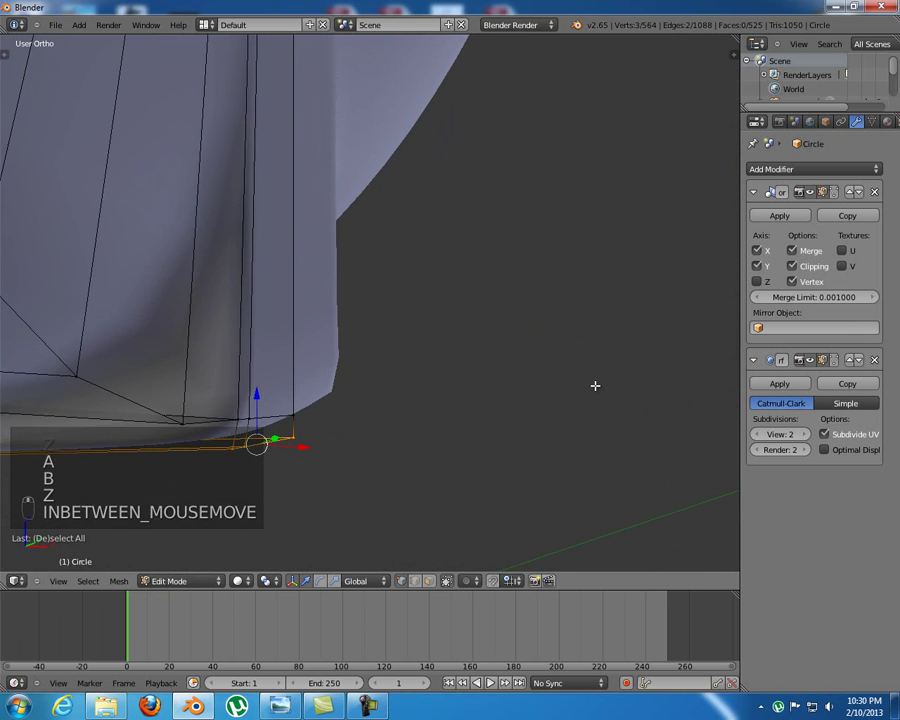
{"action": "key", "text": "KP_1"}
{"action": "left_click_drag", "start_coordinate": [646, 324], "coordinate": [536, 338]}
Examine the reshaped lower corner and both handguard shells in Object Mode
{"action": "scroll", "coordinate": [490, 313], "scroll_direction": "down", "scroll_amount": 3}
{"action": "key", "text": "Tab"}
{"action": "scroll", "coordinate": [532, 390], "scroll_direction": "down", "scroll_amount": 3}
{"action": "middle_click_drag", "start_coordinate": [418, 330], "coordinate": [475, 396], "text": "shift"}
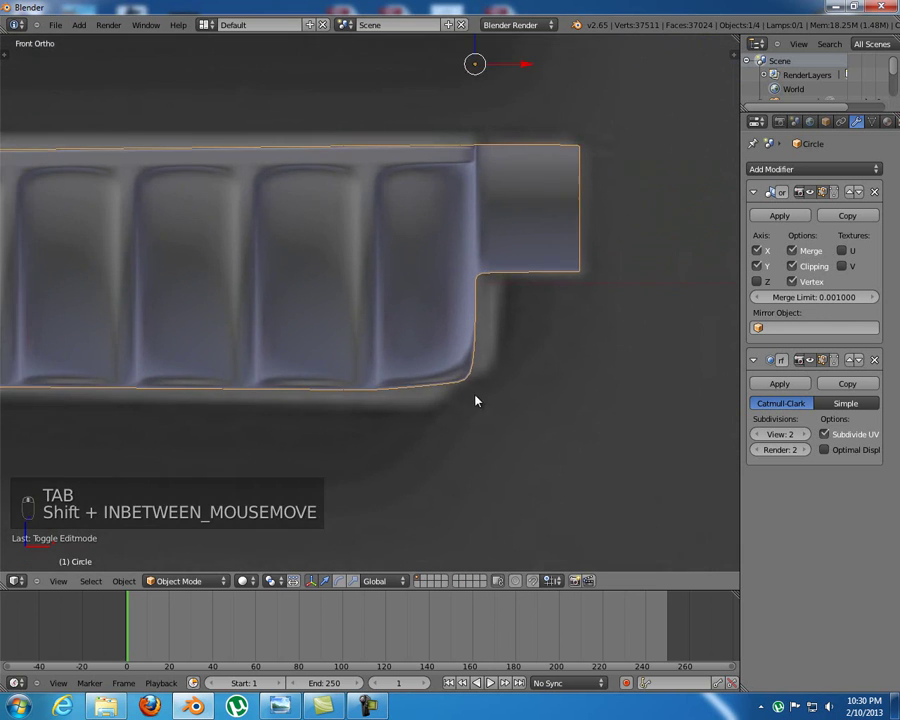
{"action": "scroll", "coordinate": [475, 396], "scroll_direction": "down", "scroll_amount": 3}
{"action": "middle_click_drag", "start_coordinate": [447, 313], "coordinate": [479, 453], "text": "shift"}
{"action": "middle_click_drag", "start_coordinate": [365, 384], "coordinate": [388, 348], "text": "shift"}
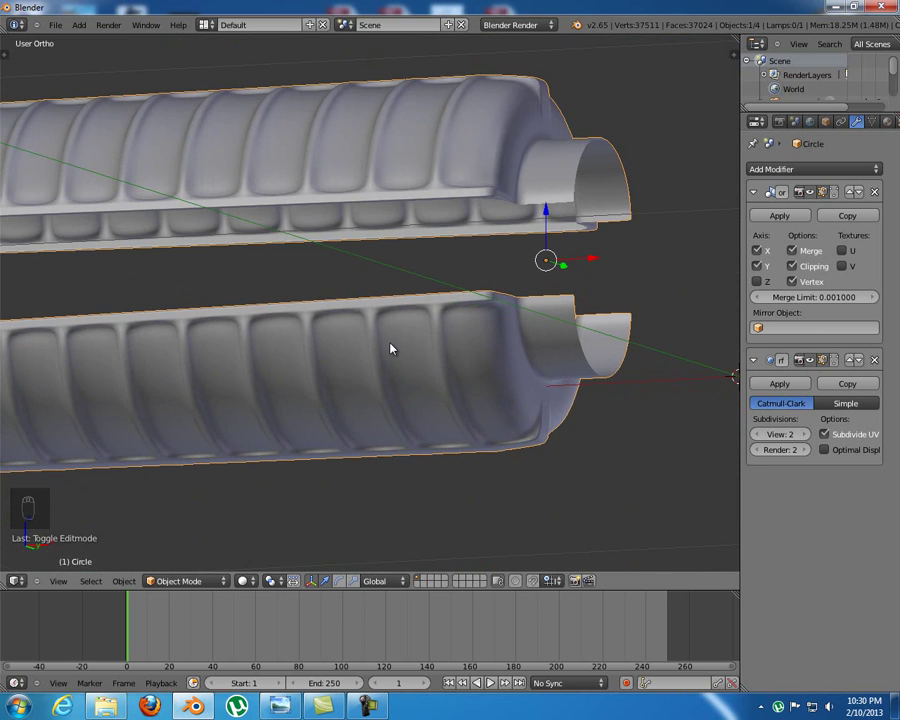
Select the lower shell's entire mesh in front view and raise it along Z toward the mirrored upper shell
{"action": "key", "text": "KP_1"}
{"action": "scroll", "coordinate": [391, 346], "scroll_direction": "down", "scroll_amount": 5}
{"action": "middle_click_drag", "start_coordinate": [410, 376], "coordinate": [426, 386], "text": "shift"}
{"action": "key", "text": "a"}
{"action": "right_click", "coordinate": [450, 360]}
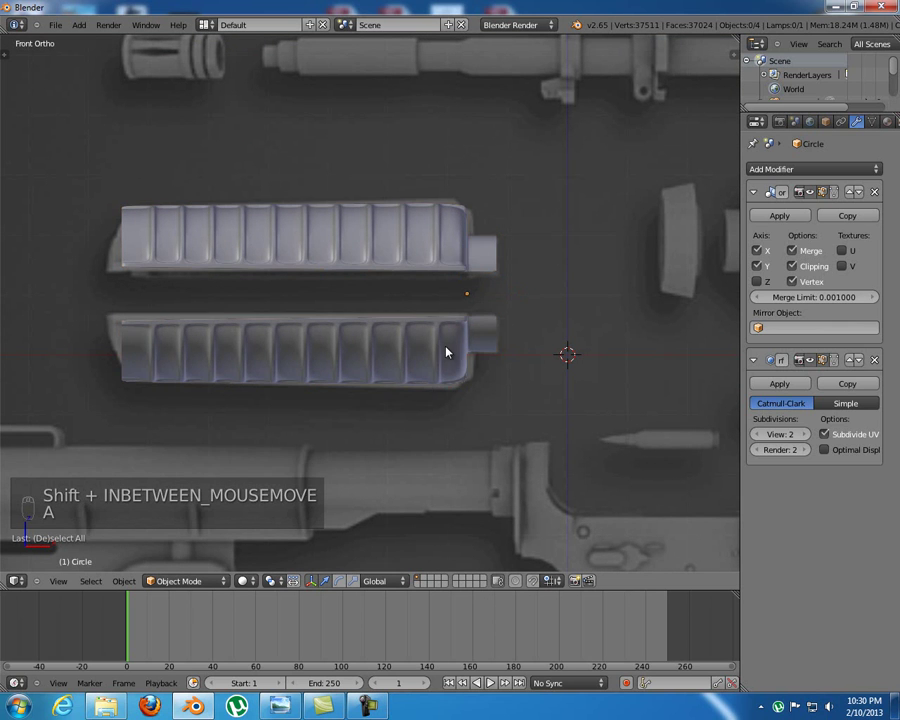
{"action": "key", "text": "Tab"}
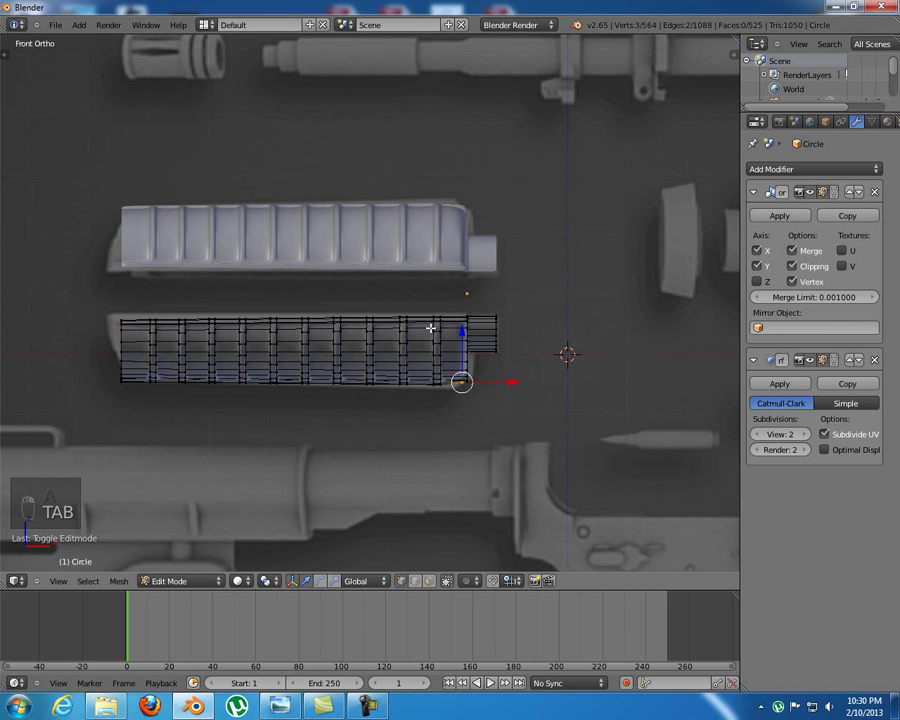
{"action": "key", "text": "a"}
{"action": "key", "text": "a"}
{"action": "key", "text": "a"}
{"action": "left_click_drag", "start_coordinate": [307, 310], "coordinate": [311, 288]}
{"action": "scroll", "coordinate": [382, 358], "scroll_direction": "up", "scroll_amount": 4}
{"action": "middle_click_drag", "start_coordinate": [384, 359], "coordinate": [505, 374], "text": "shift"}
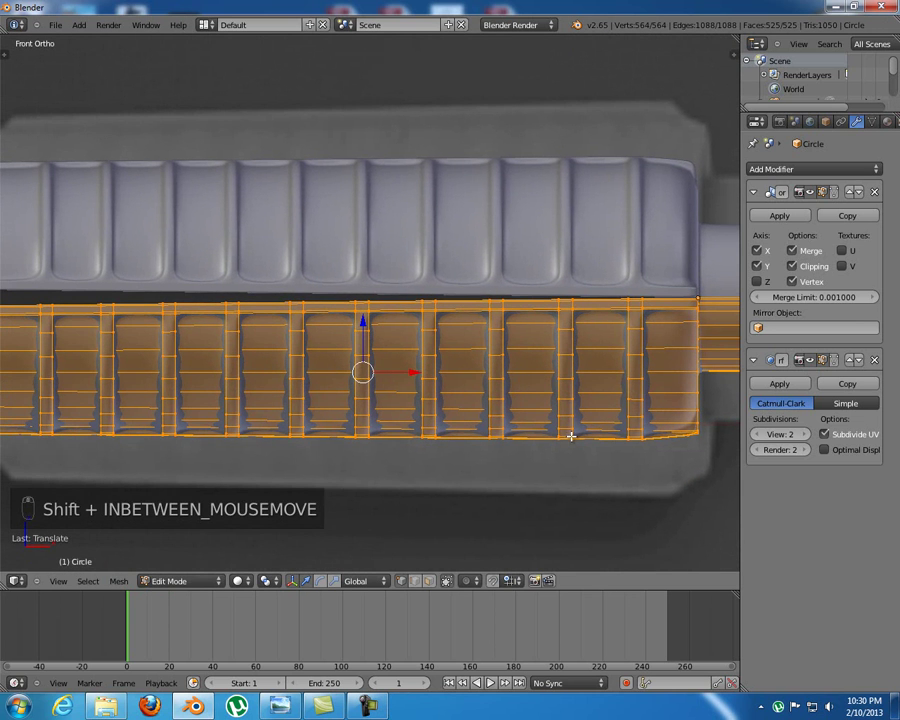
Rotate the whole shell mesh by about 0.24° and raise it slightly along Z to narrow the seam
{"action": "key", "text": "r"}
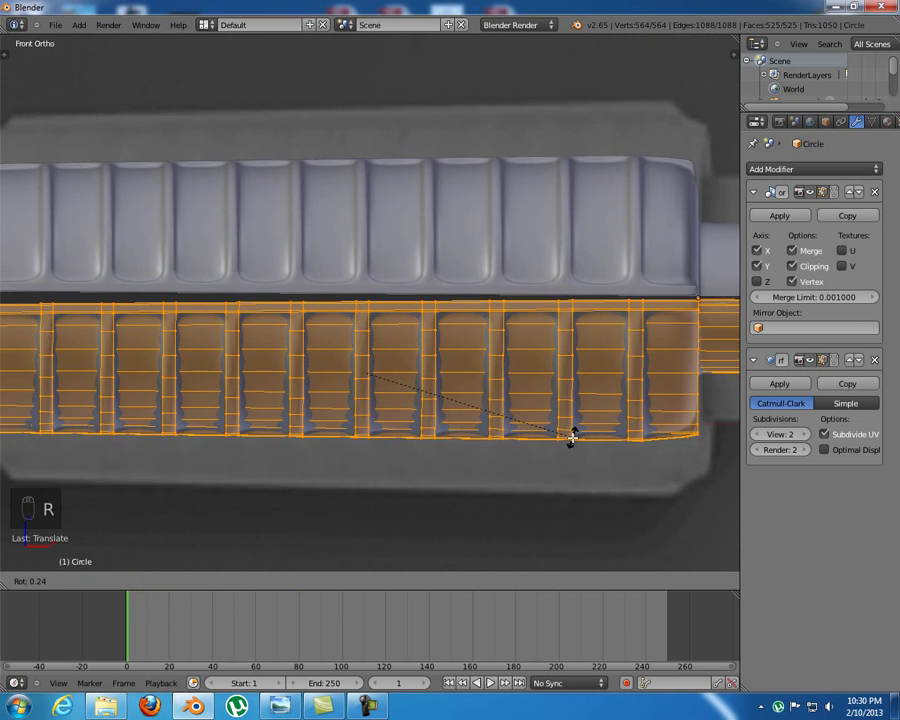
{"action": "left_click", "coordinate": [571, 437]}
{"action": "mouse_move", "coordinate": [360, 332]}
{"action": "left_mouse_down"}
{"action": "mouse_move", "coordinate": [358, 316]}
{"action": "mouse_move", "coordinate": [361, 323]}
{"action": "left_mouse_up"}
{"action": "middle_click_drag", "start_coordinate": [338, 335], "coordinate": [602, 326], "text": "shift"}
{"action": "scroll", "coordinate": [319, 333], "scroll_direction": "up", "scroll_amount": 6}
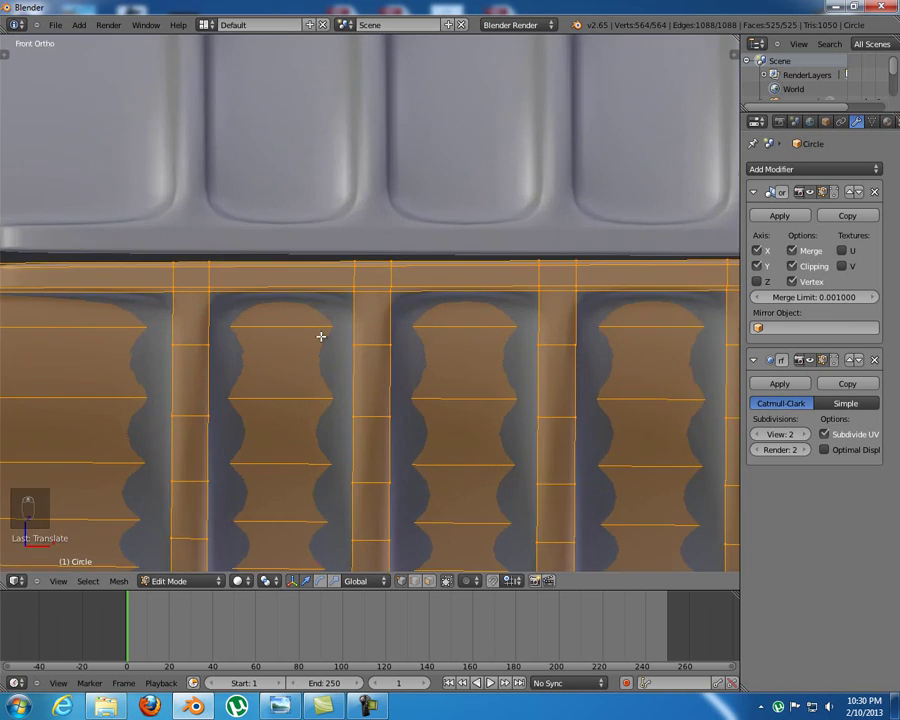
Rotate the whole mesh slightly further to even out the seam, and check the gap along the handguard
{"action": "scroll", "coordinate": [376, 376], "scroll_direction": "down", "scroll_amount": 2}
{"action": "key", "text": "r"}
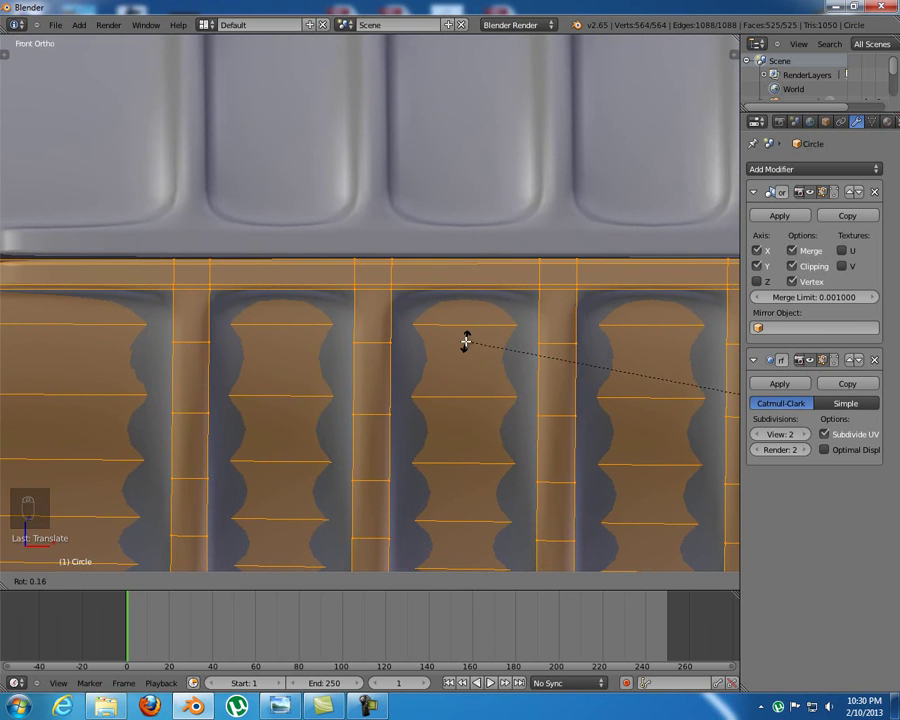
{"action": "left_click", "coordinate": [467, 335]}
{"action": "middle_click_drag", "start_coordinate": [360, 334], "coordinate": [216, 330], "text": "shift"}
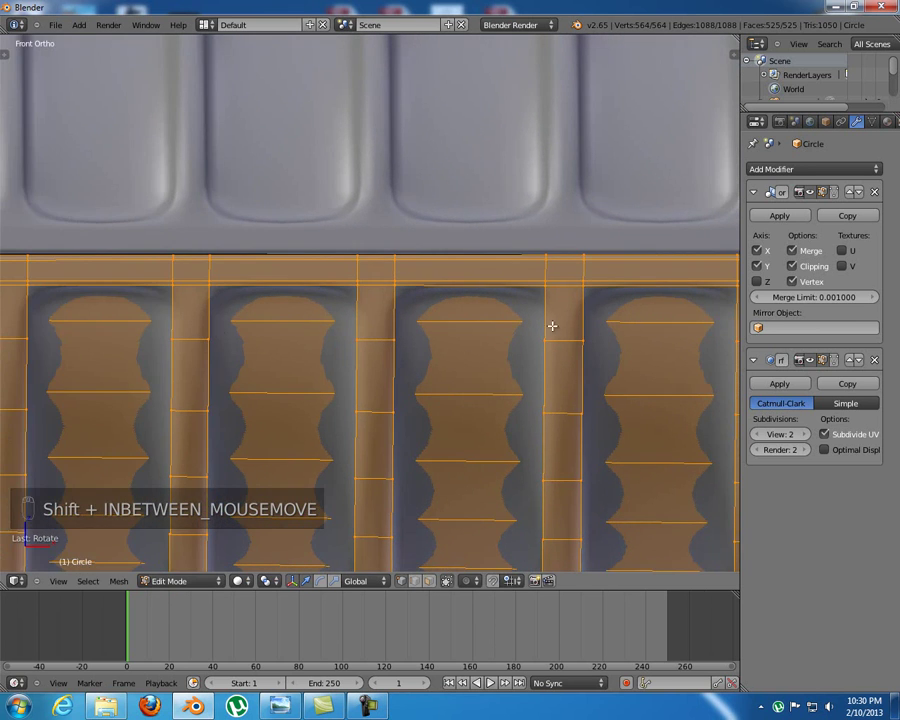
{"action": "middle_click_drag", "start_coordinate": [466, 343], "coordinate": [62, 340], "text": "shift"}
{"action": "middle_click_drag", "start_coordinate": [690, 338], "coordinate": [60, 336], "text": "shift"}
{"action": "middle_click_drag", "start_coordinate": [735, 335], "coordinate": [234, 350], "text": "shift"}
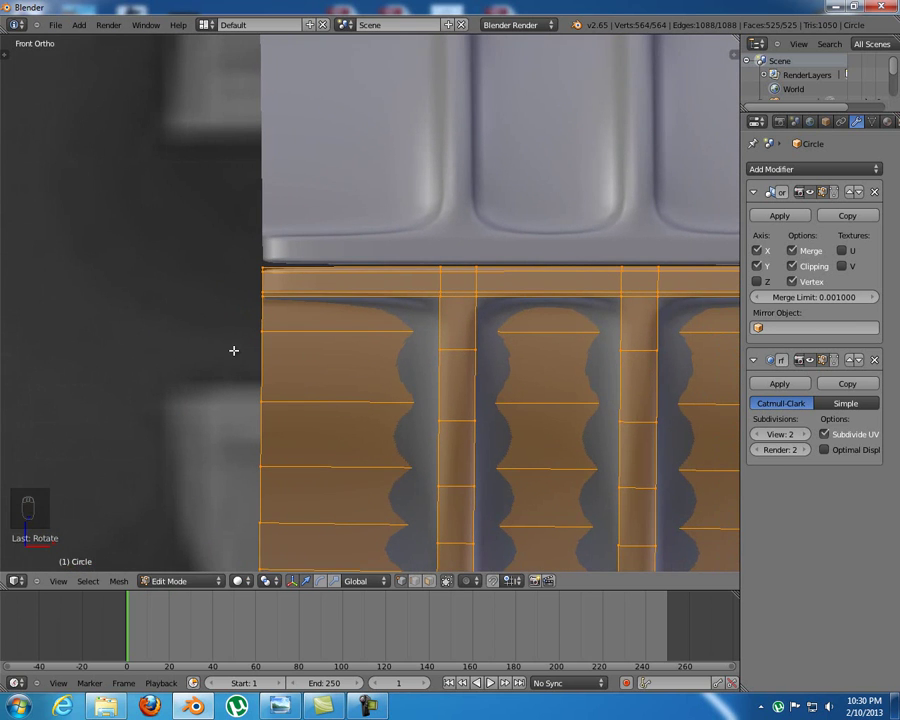
Rotate the mesh by about 0.04° to close the remaining seam, and inspect the joined handguard in Object Mode
{"action": "key", "text": "r"}
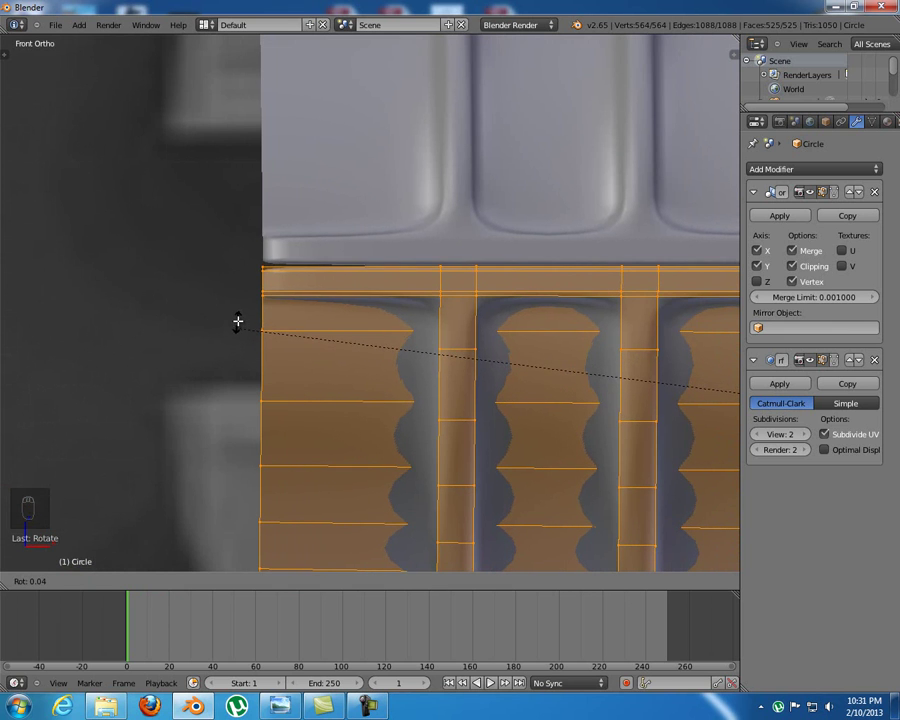
{"action": "left_click", "coordinate": [238, 321]}
{"action": "middle_click_drag", "start_coordinate": [471, 342], "coordinate": [649, 346], "text": "shift"}
{"action": "key", "text": "a"}
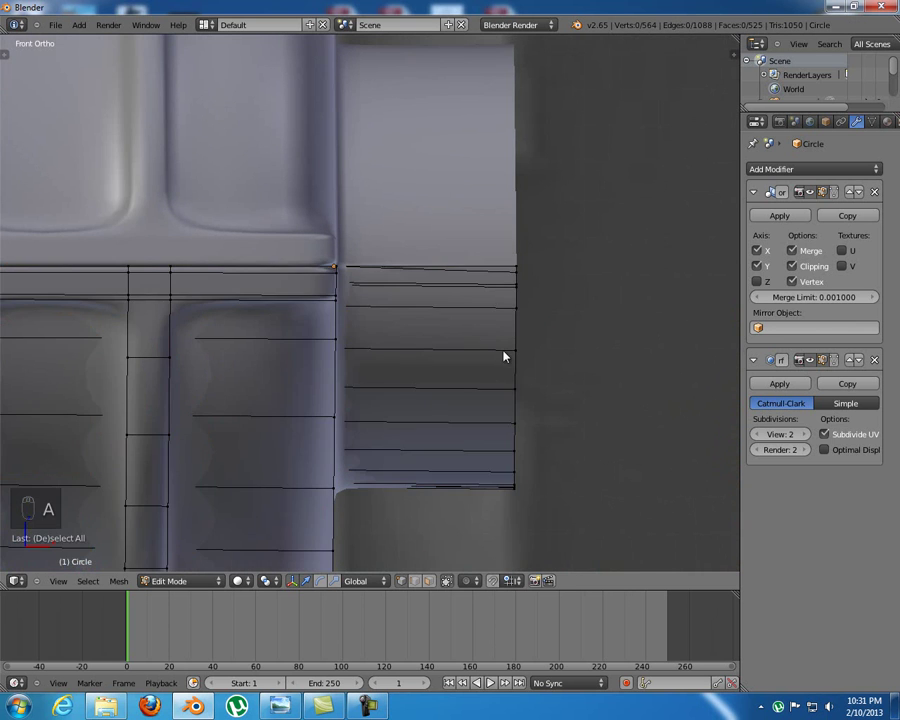
{"action": "key", "text": "Tab"}
{"action": "middle_click_drag", "start_coordinate": [368, 333], "coordinate": [492, 372], "text": "shift"}
{"action": "key", "text": "a"}
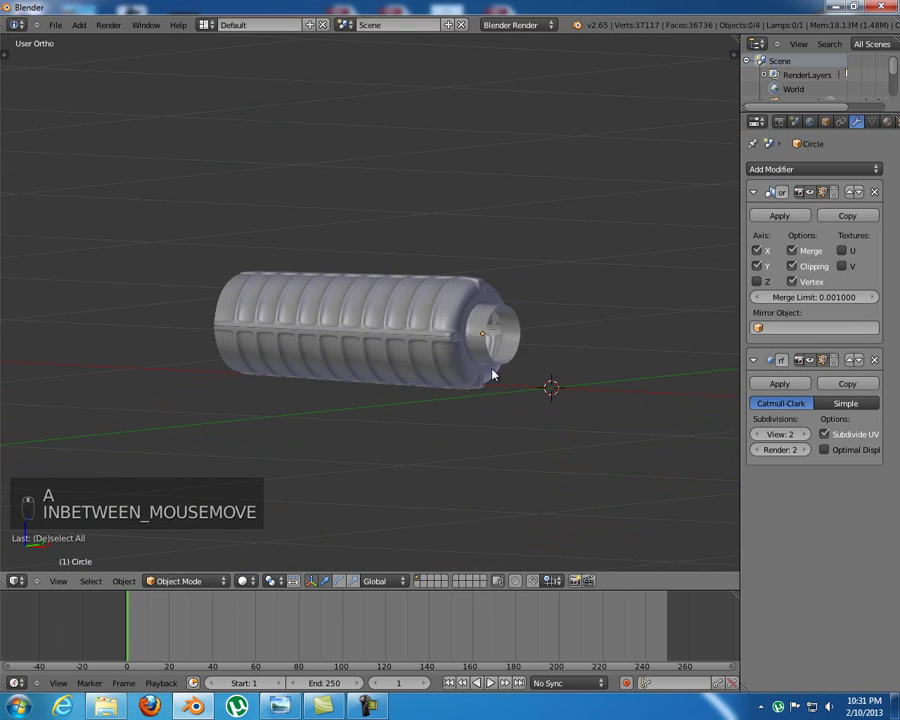
Add a mesh circle in front view and rotate it -90° so it stands upright
{"action": "key", "text": "KP_1"}
{"action": "middle_click_drag", "start_coordinate": [570, 398], "coordinate": [362, 270], "text": "shift"}
{"action": "scroll", "coordinate": [380, 372], "scroll_direction": "down", "scroll_amount": 4}
{"action": "middle_click_drag", "start_coordinate": [229, 313], "coordinate": [311, 330], "text": "shift"}
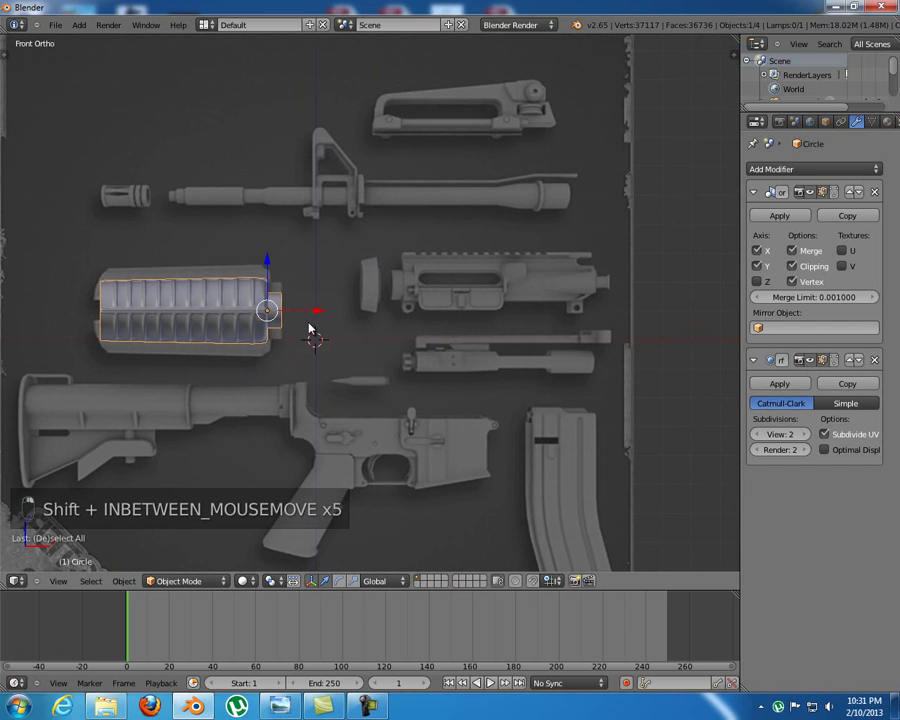
{"action": "key", "text": "a"}
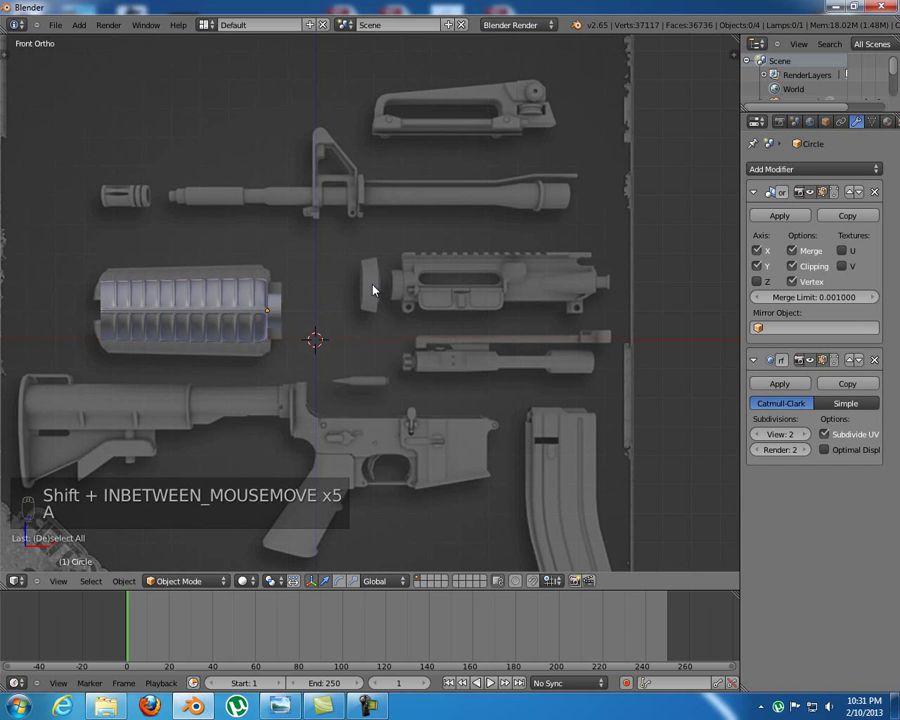
{"action": "key", "text": "shift+a"}
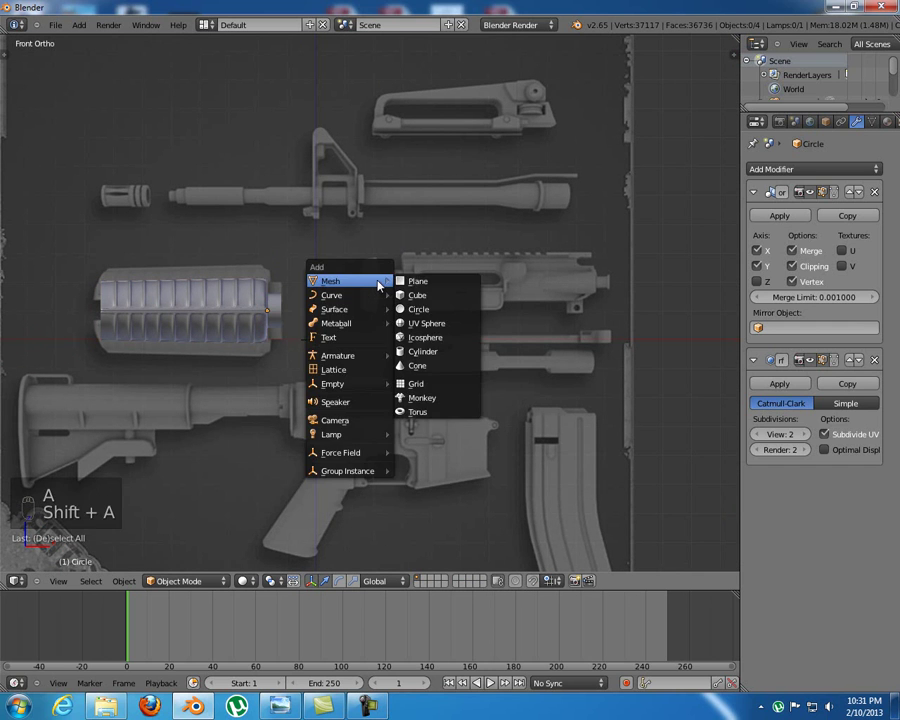
{"action": "left_click", "coordinate": [443, 310]}
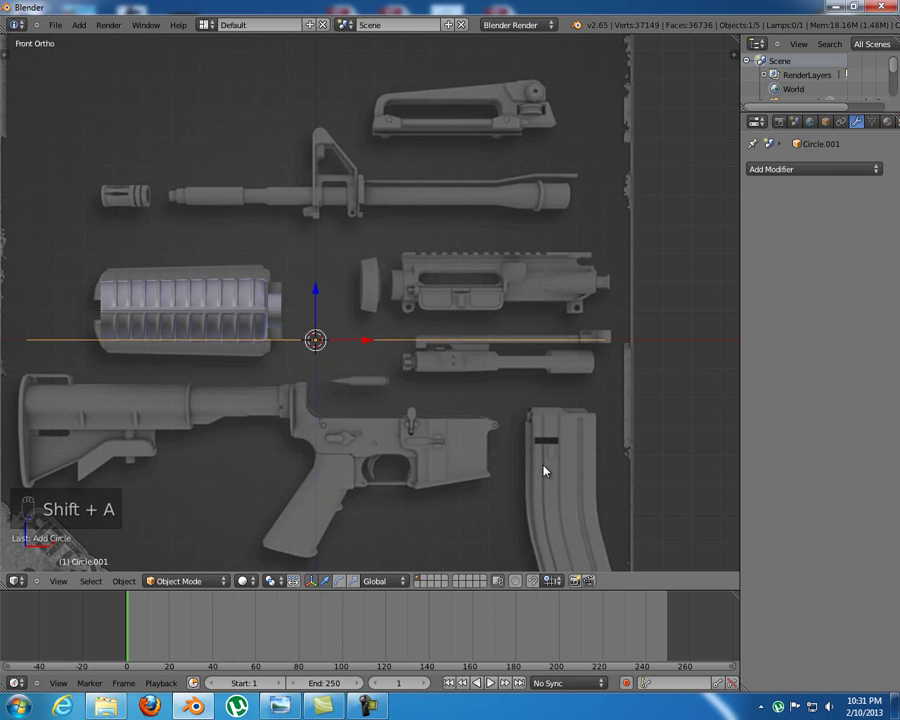
{"action": "key", "text": "r"}
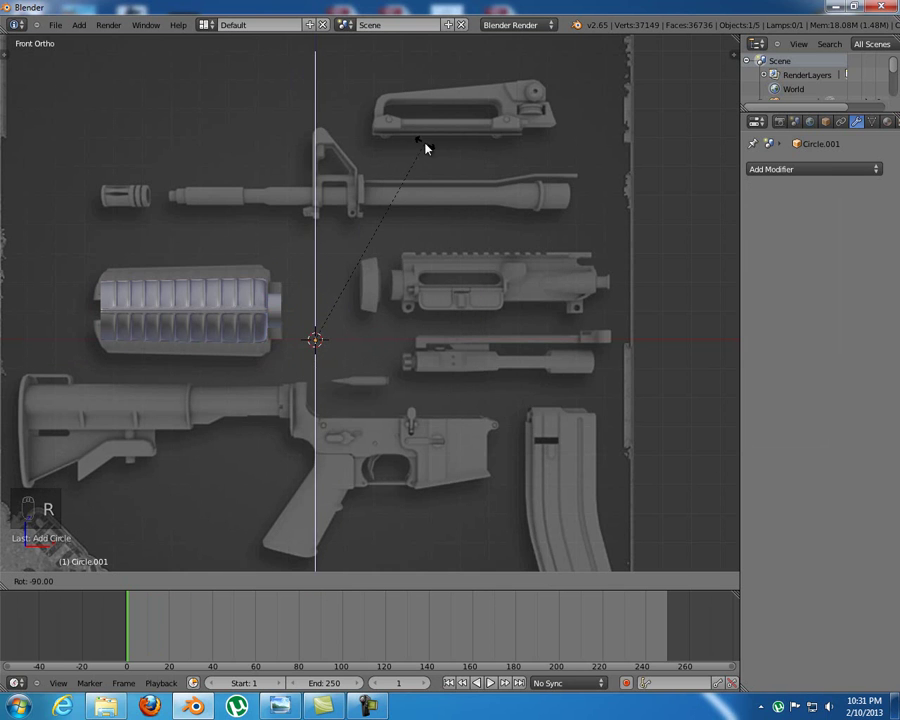
{"action": "left_click", "coordinate": [425, 148]}
Scale the circle down and place it over the small ring part beside the upper receiver, matching its height
{"action": "key", "text": "s"}
{"action": "left_click", "coordinate": [355, 378]}
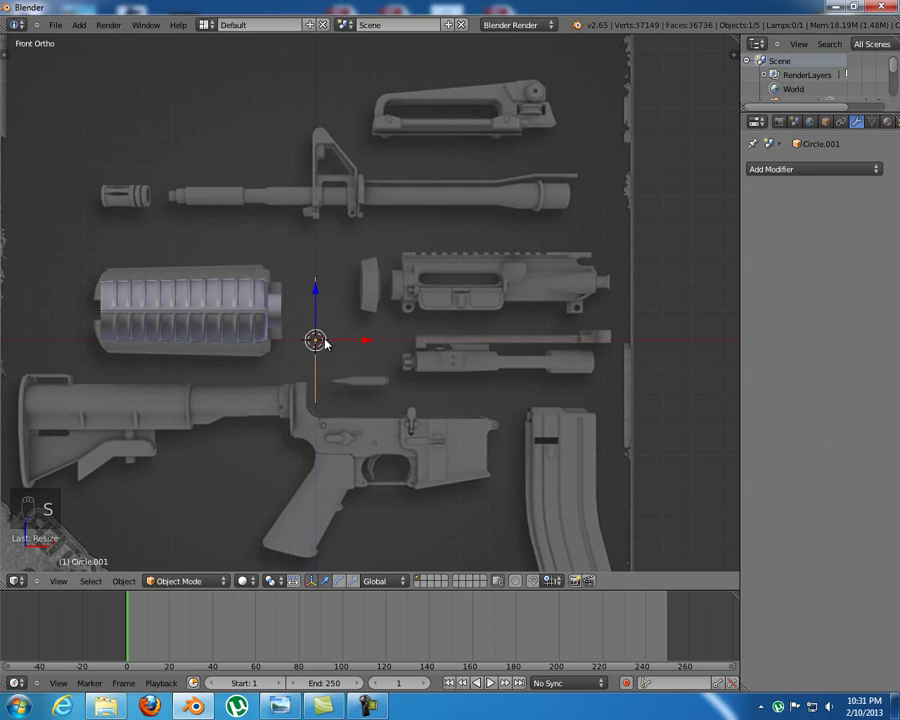
{"action": "key", "text": "g"}
{"action": "left_click", "coordinate": [397, 294]}
{"action": "key", "text": "s"}
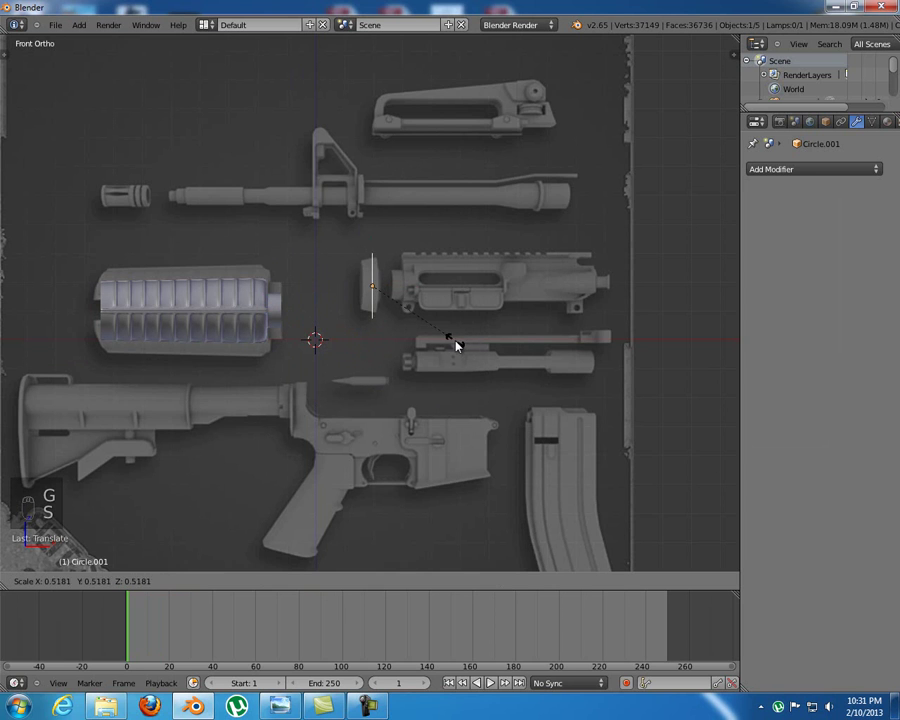
{"action": "left_click", "coordinate": [445, 340]}
{"action": "middle_click_drag", "start_coordinate": [424, 303], "coordinate": [440, 363], "text": "shift"}
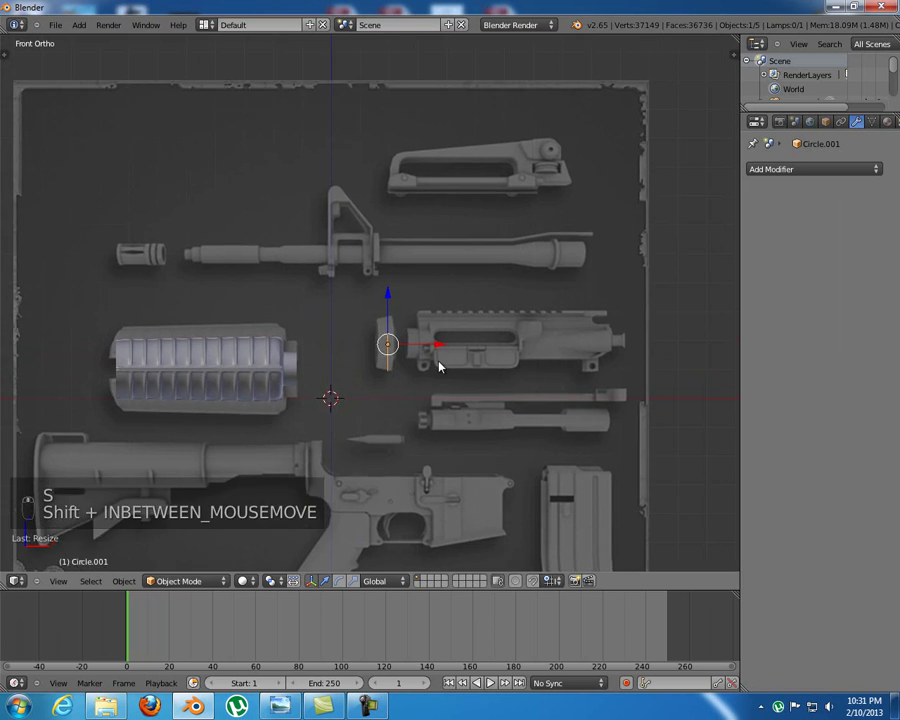
In Edit Mode, move the circle along X to the ring's edge facing the handguard and scale it to about 0.89
{"action": "scroll", "coordinate": [439, 362], "scroll_direction": "up", "scroll_amount": 7}
{"action": "key", "text": "Tab"}
{"action": "middle_click_drag", "start_coordinate": [475, 425], "coordinate": [413, 293], "text": "shift"}
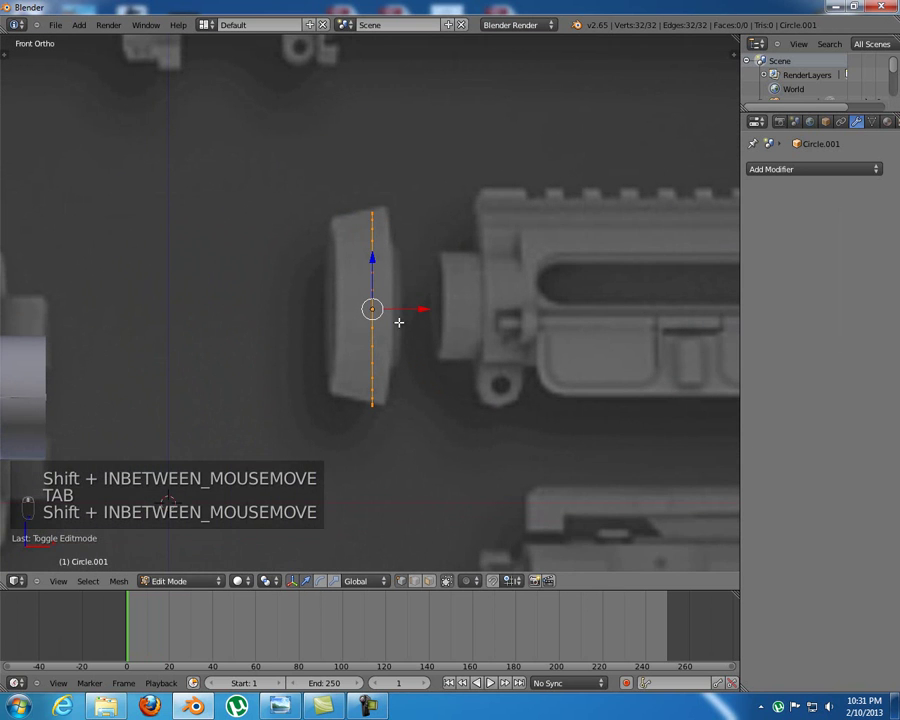
{"action": "key", "text": "g"}
{"action": "key", "text": "x"}
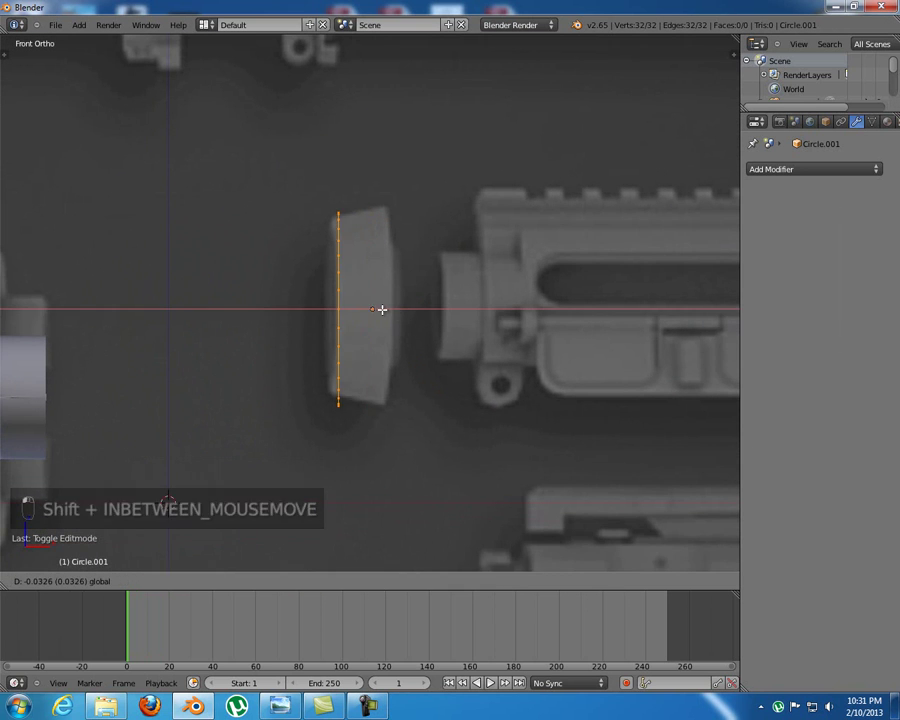
{"action": "left_click", "coordinate": [375, 308]}
{"action": "key", "text": "s"}
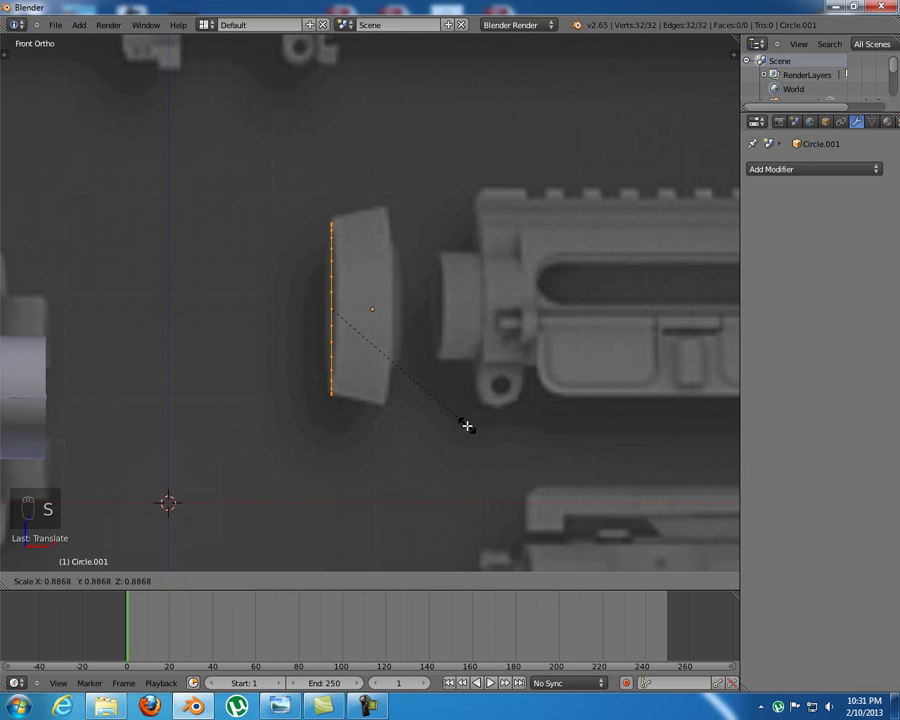
{"action": "left_click", "coordinate": [467, 426]}
Extrude the circle about 0.05 along X, scale the new edge to about 1.2, and inspect the flared ring in wireframe
{"action": "key", "text": "e"}
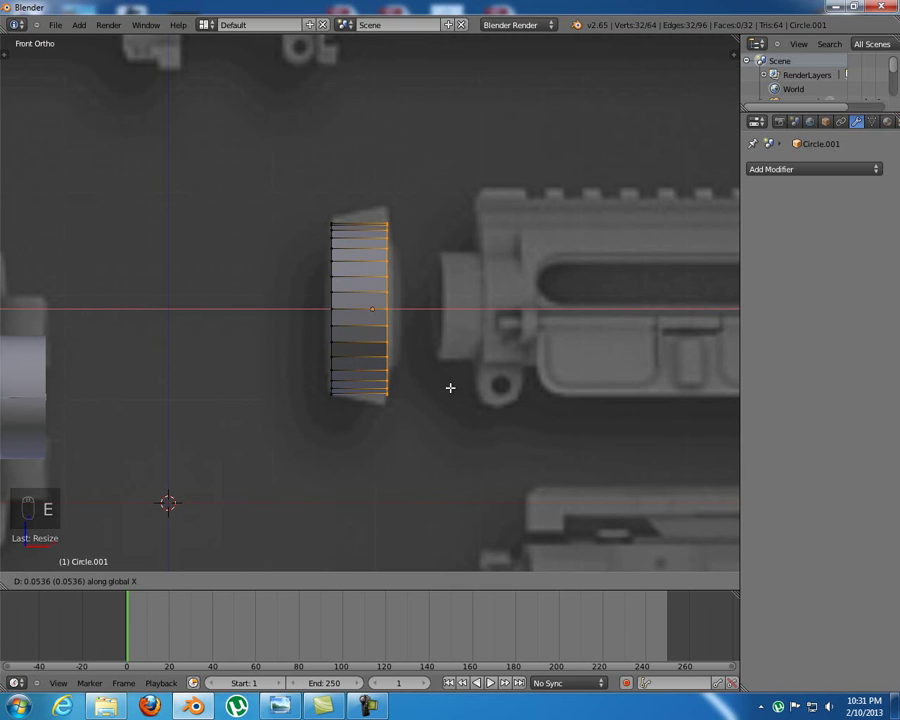
{"action": "left_click", "coordinate": [452, 389]}
{"action": "key", "text": "s"}
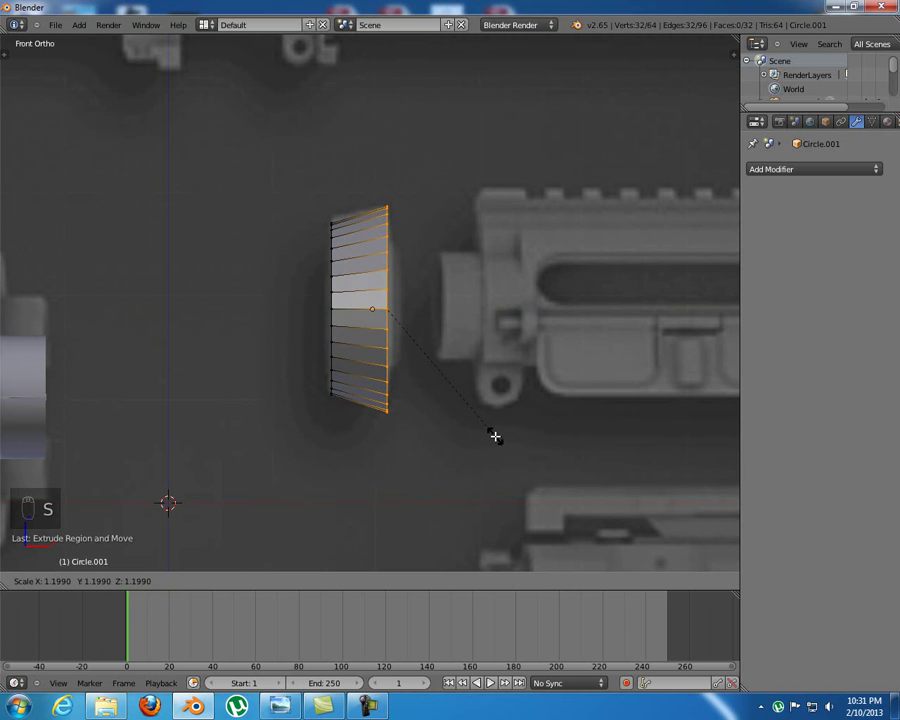
{"action": "left_click", "coordinate": [495, 436]}
{"action": "key", "text": "z"}
{"action": "middle_click_drag", "start_coordinate": [387, 310], "coordinate": [385, 326], "text": "shift"}
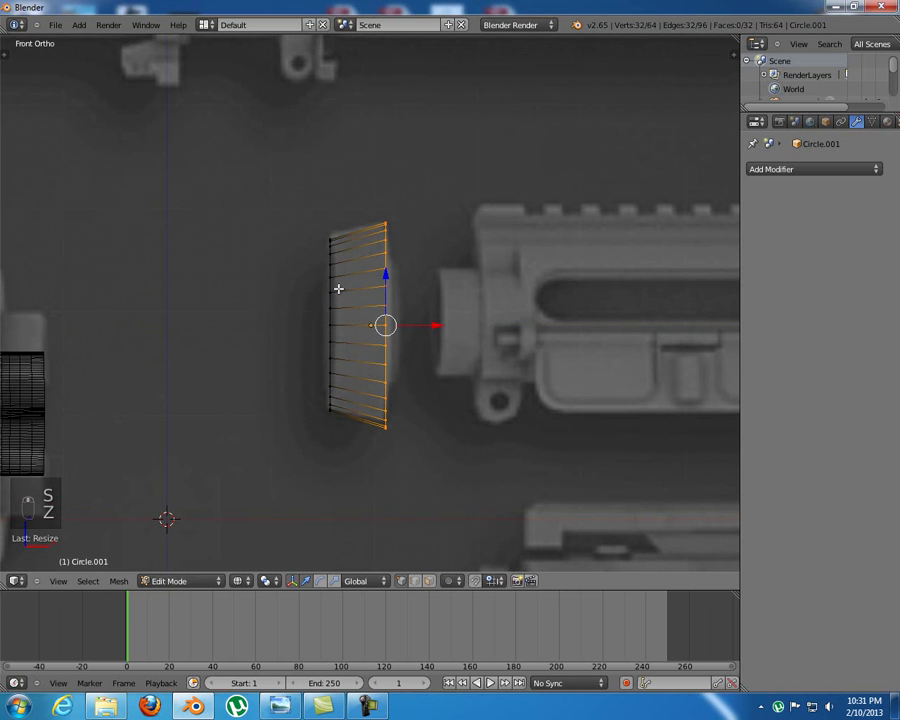
{"action": "middle_click_drag", "start_coordinate": [391, 274], "coordinate": [330, 297], "text": "shift"}
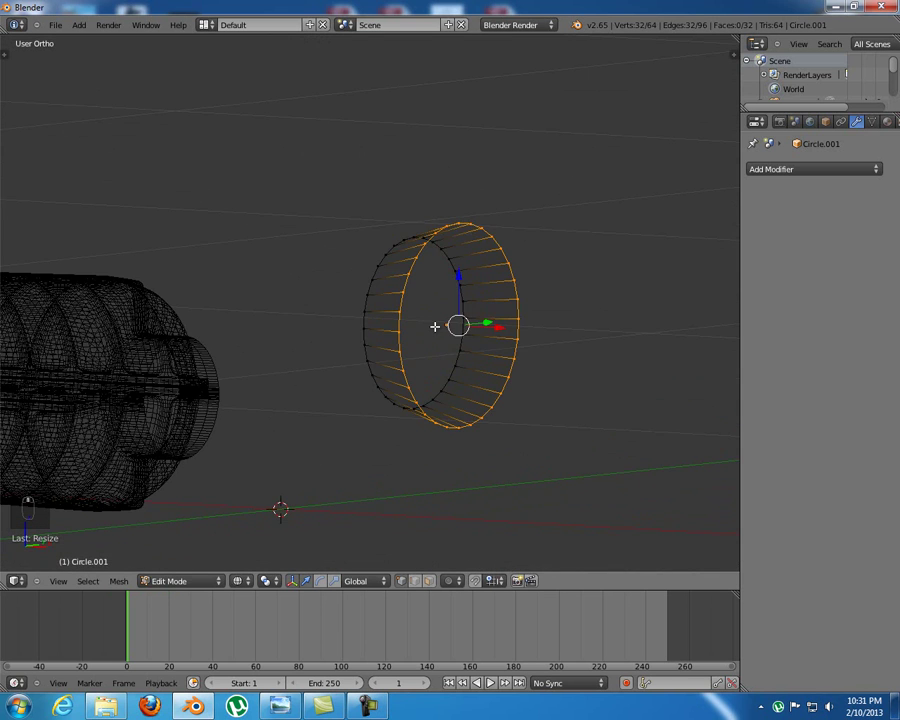
Extrude the ring's wider edge in place and scale it inward to about 0.62 to form an inner rim
{"action": "key", "text": "KP_1"}
{"action": "middle_click_drag", "start_coordinate": [432, 320], "coordinate": [418, 355], "text": "shift"}
{"action": "scroll", "coordinate": [426, 305], "scroll_direction": "up", "scroll_amount": 1}
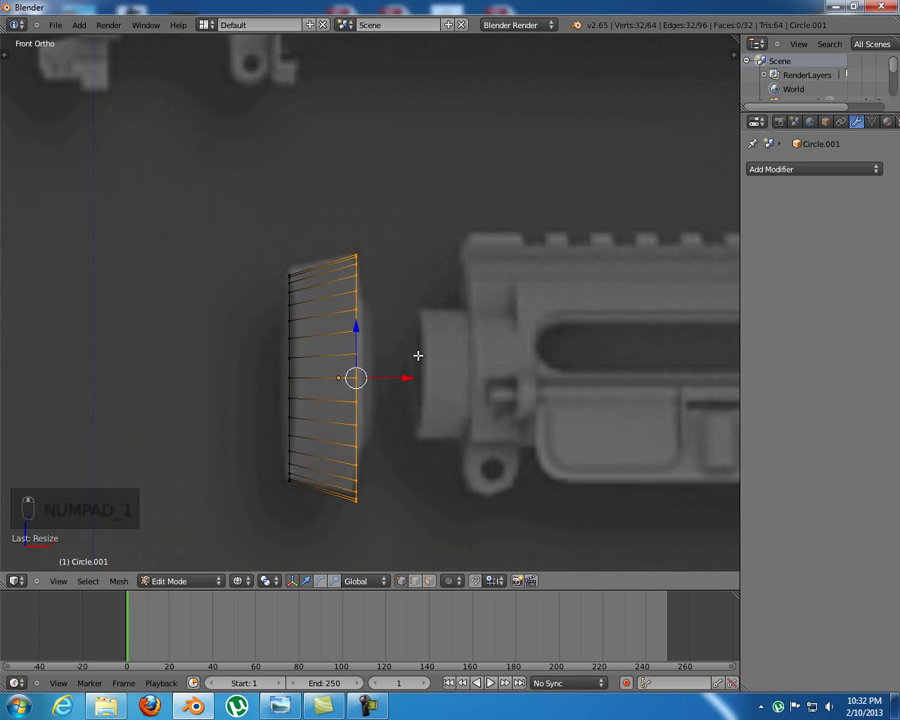
{"action": "key", "text": "e"}
{"action": "right_click", "coordinate": [493, 457]}
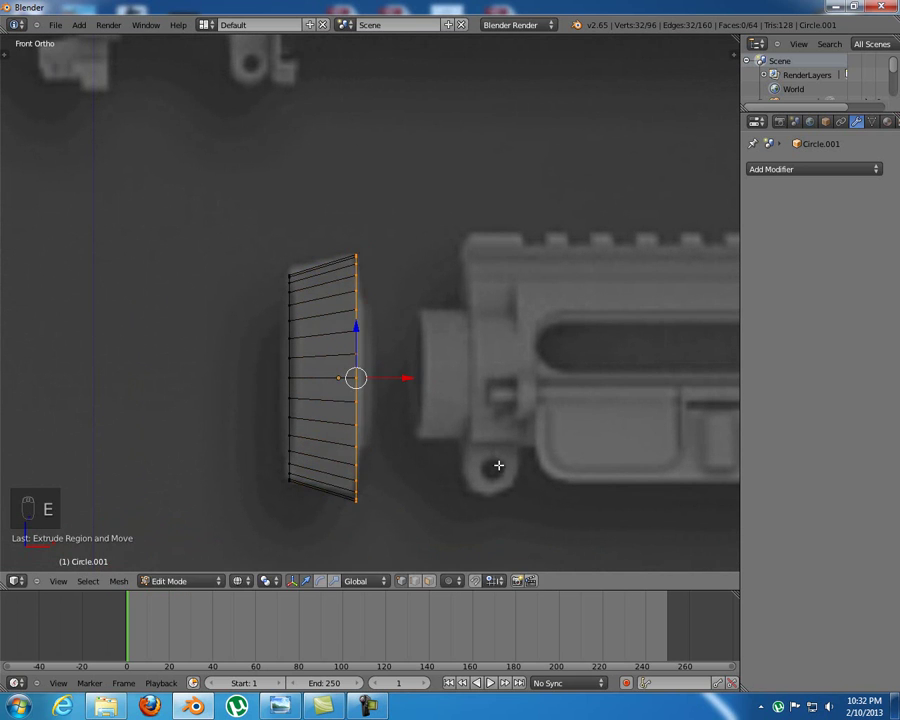
{"action": "key", "text": "s"}
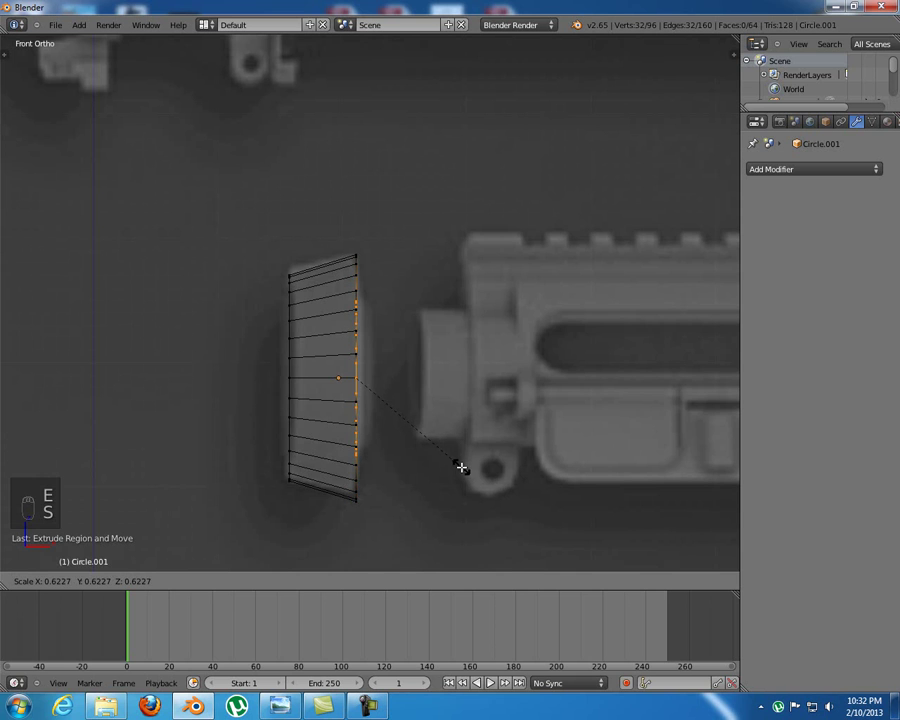
{"action": "left_click", "coordinate": [463, 469]}
{"action": "middle_click_drag", "start_coordinate": [398, 398], "coordinate": [333, 382]}
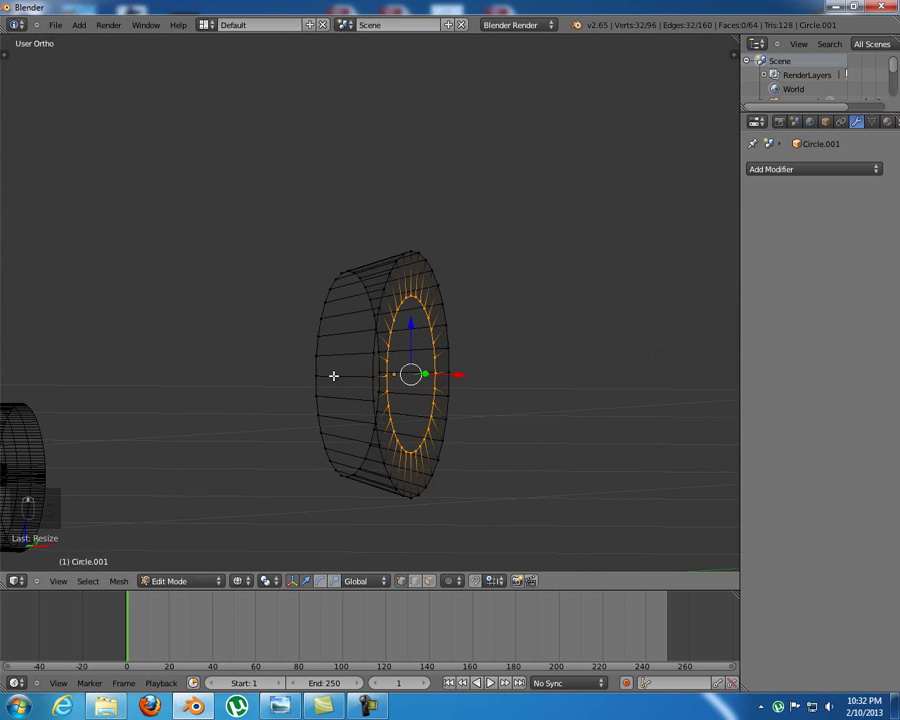
Extrude the ring's inner rim edge about 0.008 along X toward the upper receiver to form a small lip
{"action": "key", "text": "KP_1"}
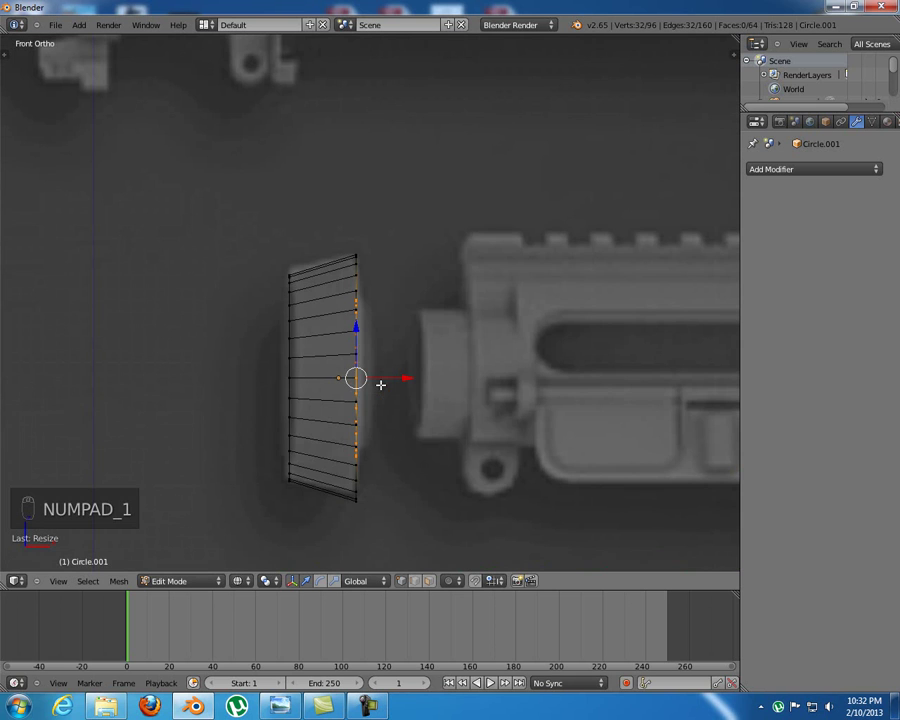
{"action": "scroll", "coordinate": [380, 384], "scroll_direction": "up", "scroll_amount": 3}
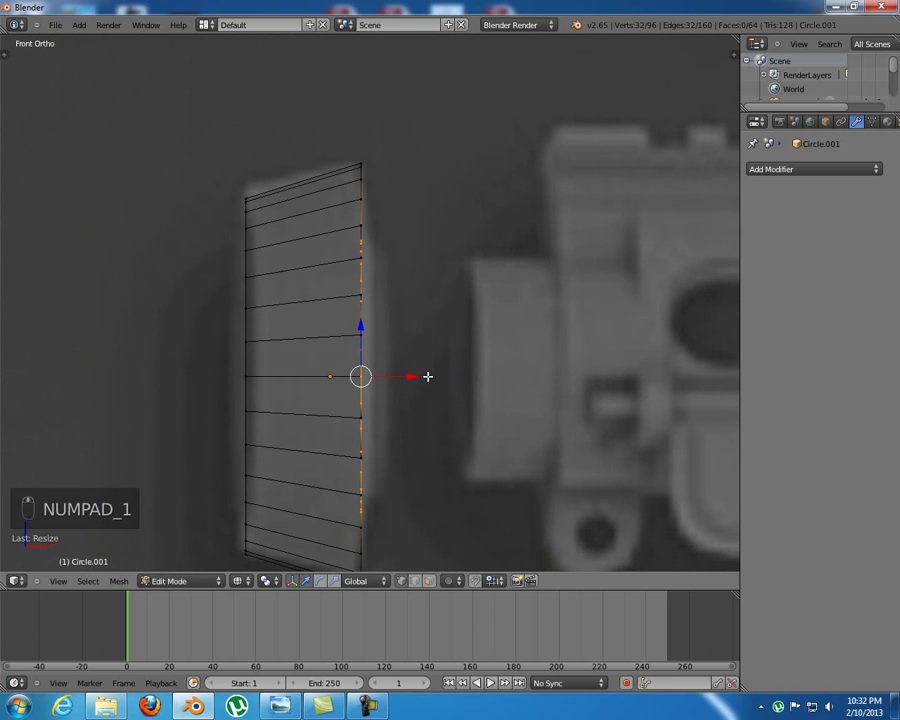
{"action": "key", "text": "e"}
{"action": "key", "text": "x"}
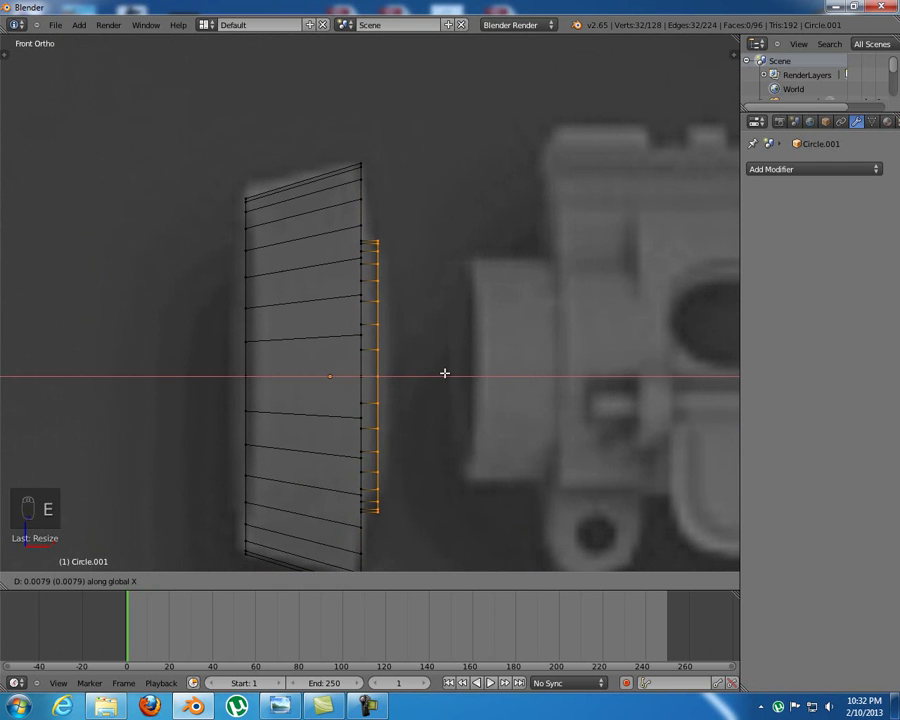
{"action": "left_click", "coordinate": [444, 373]}
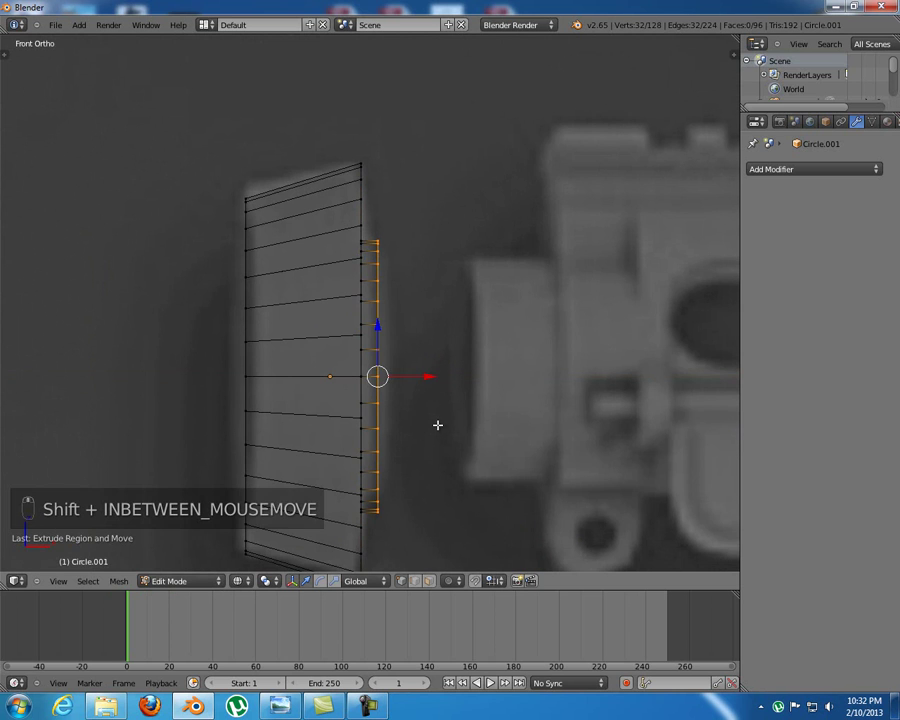
{"action": "middle_click_drag", "start_coordinate": [436, 422], "coordinate": [438, 408], "text": "shift"}
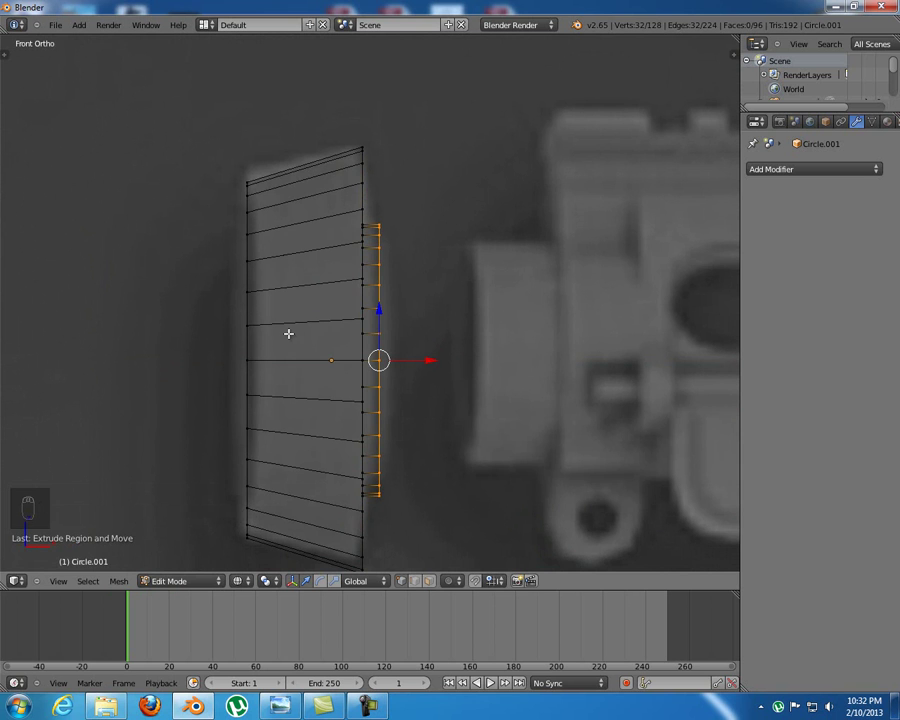
{"action": "key", "text": "z"}
{"action": "mouse_move", "coordinate": [418, 338]}
{"action": "middle_mouse_down"}
{"action": "mouse_move", "coordinate": [392, 345]}
{"action": "mouse_move", "coordinate": [345, 325]}
{"action": "mouse_move", "coordinate": [316, 332]}
{"action": "mouse_move", "coordinate": [396, 325]}
{"action": "mouse_move", "coordinate": [395, 336]}
{"action": "mouse_move", "coordinate": [384, 336]}
{"action": "mouse_move", "coordinate": [452, 338]}
{"action": "mouse_move", "coordinate": [234, 341]}
{"action": "mouse_move", "coordinate": [200, 300]}
{"action": "middle_mouse_up"}
{"action": "right_click", "coordinate": [204, 310]}
{"action": "right_click", "coordinate": [206, 300], "text": "alt"}
{"action": "right_click", "coordinate": [210, 293], "text": "alt"}
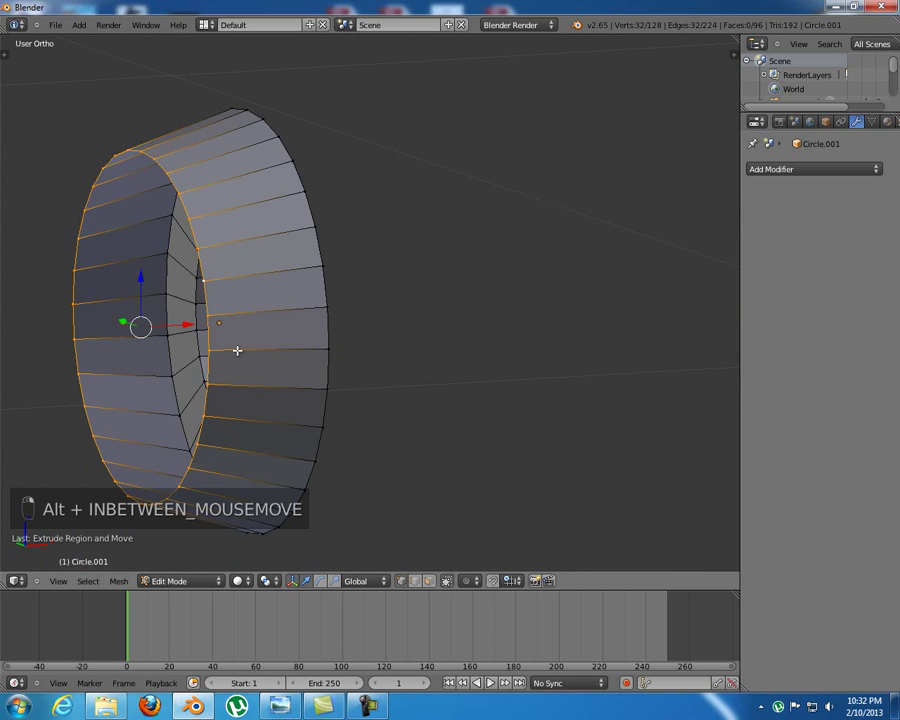
{"action": "key", "text": "KP_1"}
{"action": "key", "text": "a"}
{"action": "key", "text": "a"}
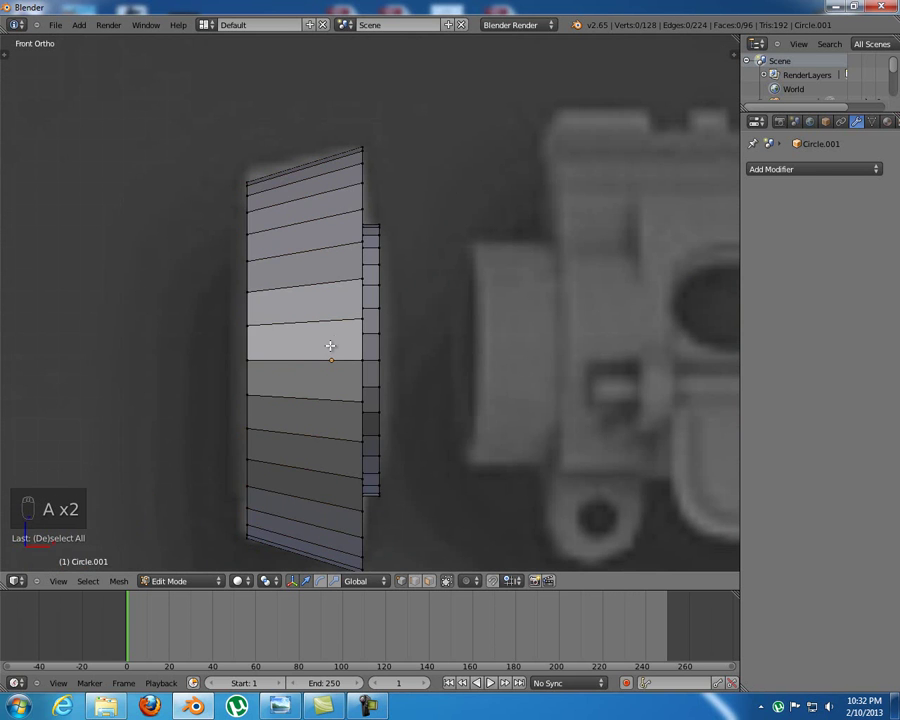
Select the edge loop at the ring's narrow end, extrude it in place and scale it slightly inward
{"action": "scroll", "coordinate": [365, 309], "scroll_direction": "up", "scroll_amount": 2}
{"action": "right_click", "coordinate": [287, 293], "text": "alt"}
{"action": "middle_click_drag", "start_coordinate": [350, 336], "coordinate": [373, 335], "text": "shift"}
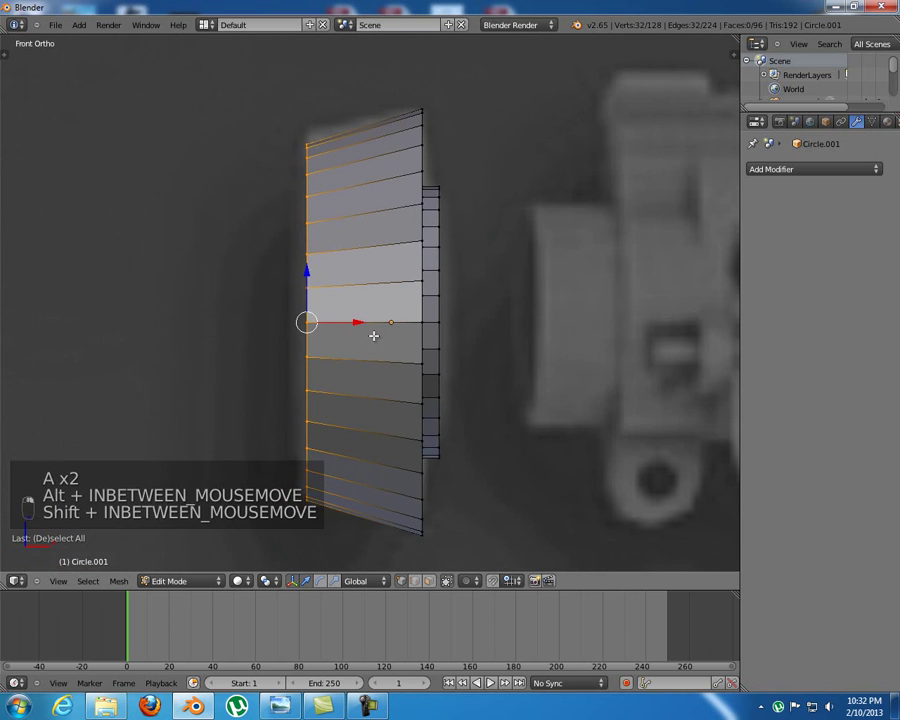
{"action": "key", "text": "z"}
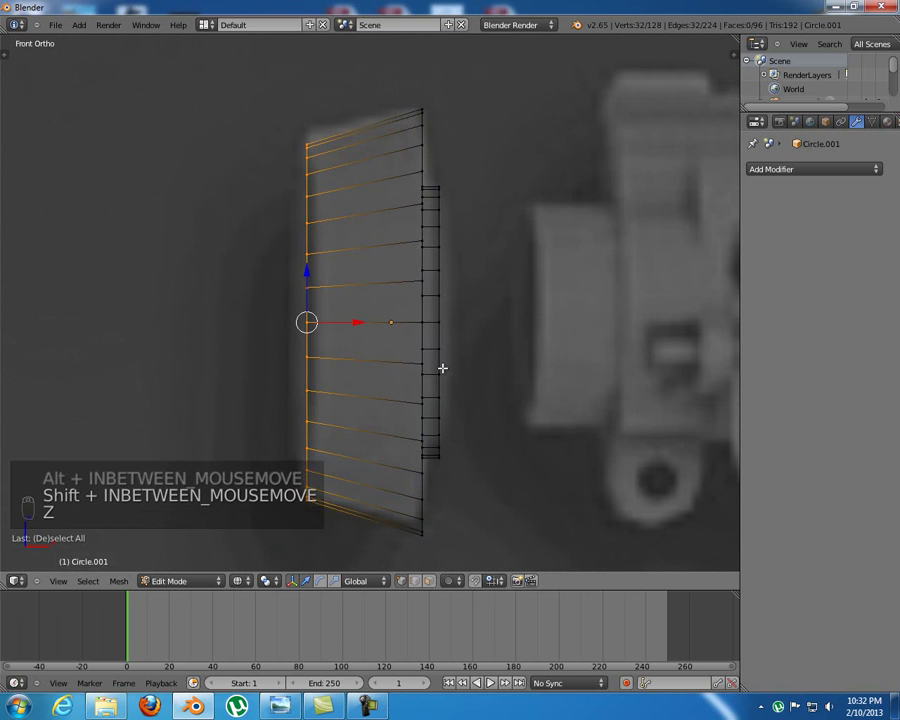
{"action": "key", "text": "e"}
{"action": "right_click", "coordinate": [466, 394]}
{"action": "key", "text": "s"}
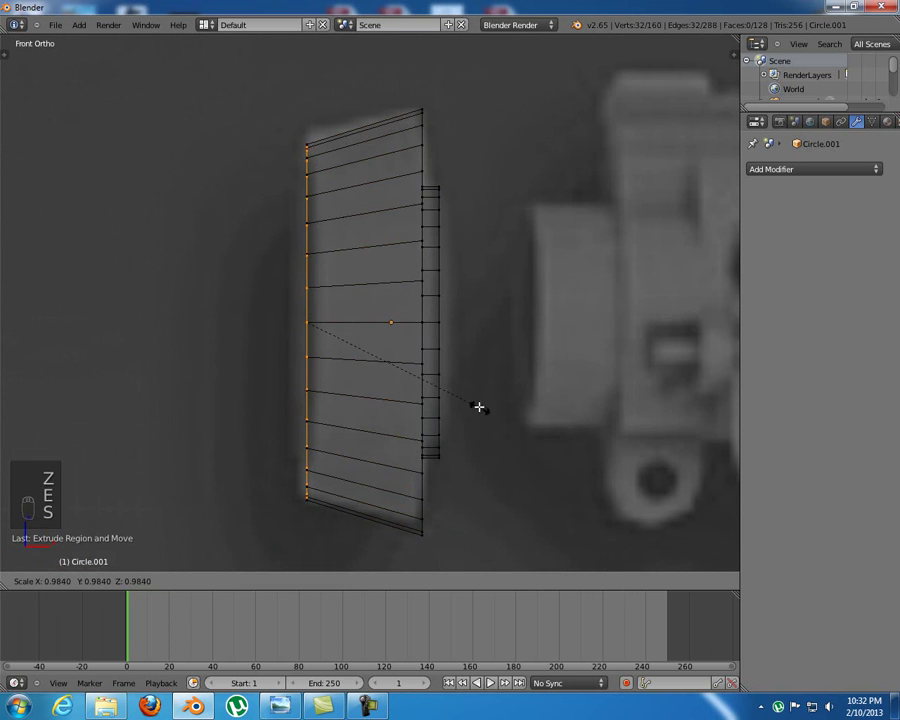
{"action": "left_click", "coordinate": [468, 400]}
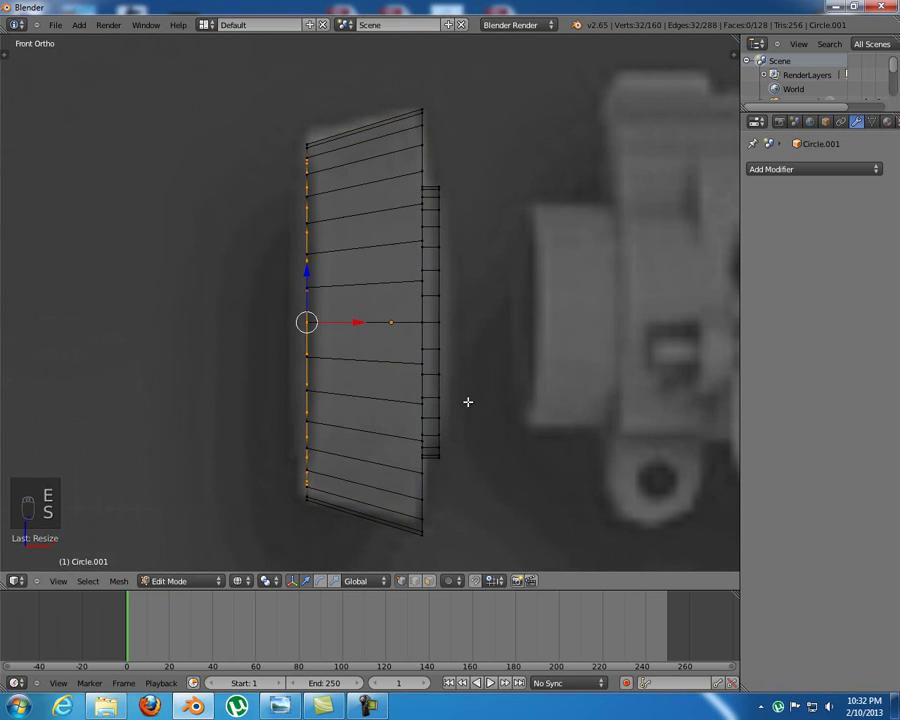
Select the outer edge loop of the small lip, extrude it in place and scale it slightly inward
{"action": "middle_click_drag", "start_coordinate": [470, 378], "coordinate": [507, 364]}
{"action": "key", "text": "a"}
{"action": "key", "text": "z"}
{"action": "right_click", "coordinate": [483, 303], "text": "alt"}
{"action": "middle_click_drag", "start_coordinate": [484, 303], "coordinate": [498, 340]}
{"action": "key", "text": "KP_3"}
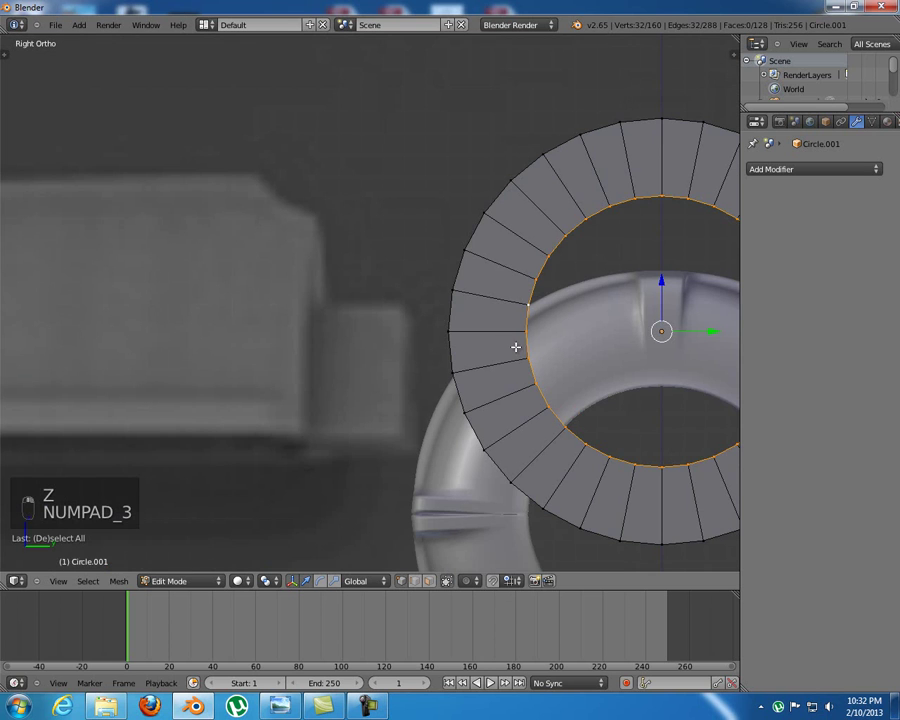
{"action": "key", "text": "e"}
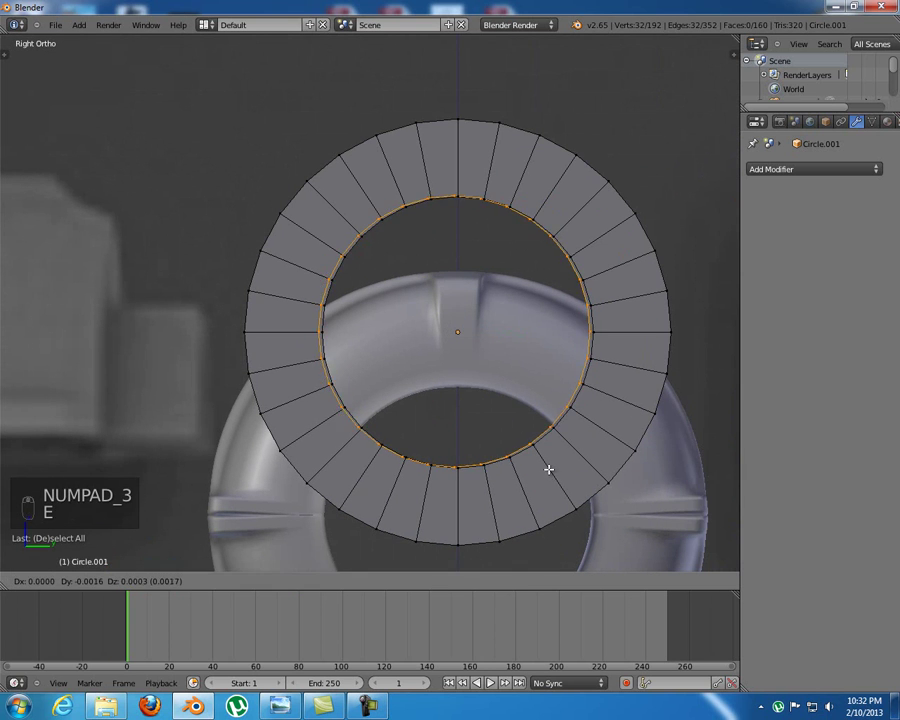
{"action": "key", "text": "s"}
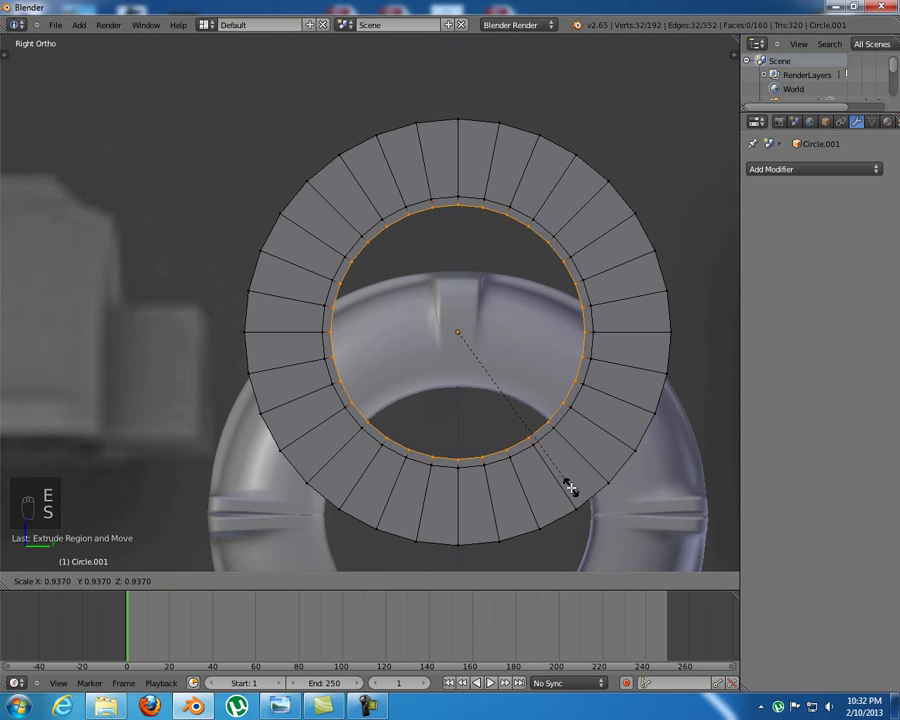
{"action": "left_click", "coordinate": [566, 484]}
Select the open inner edge loops at both ends of the ring and join them with Bridge Two Edge Loops
{"action": "left_click_drag", "start_coordinate": [443, 373], "coordinate": [673, 392], "text": "alt"}
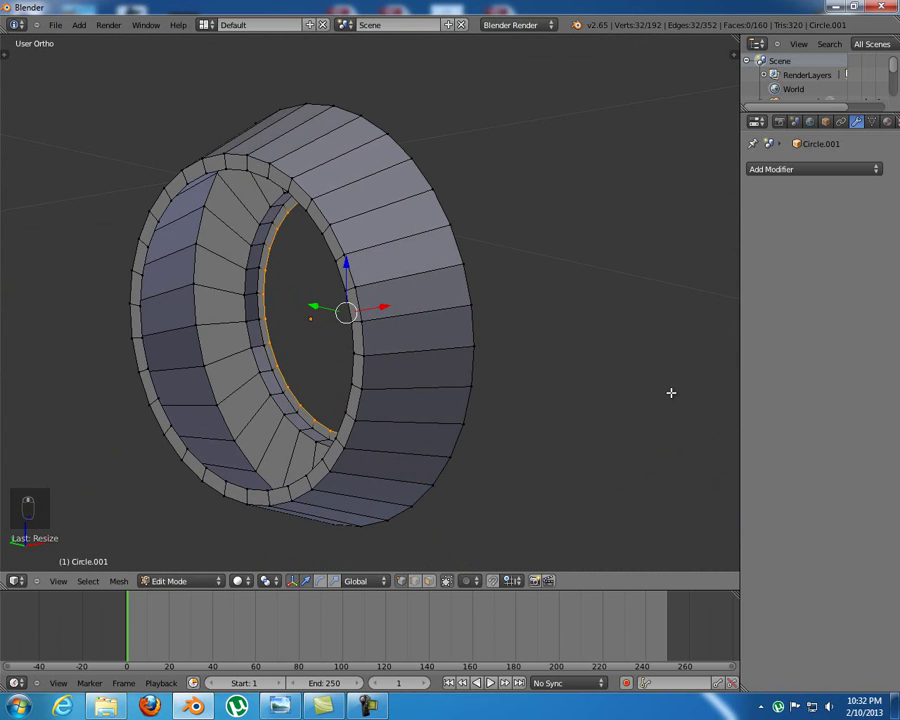
{"action": "right_click", "coordinate": [140, 282], "text": "alt+shift"}
{"action": "left_click_drag", "start_coordinate": [152, 280], "coordinate": [358, 297], "text": "alt"}
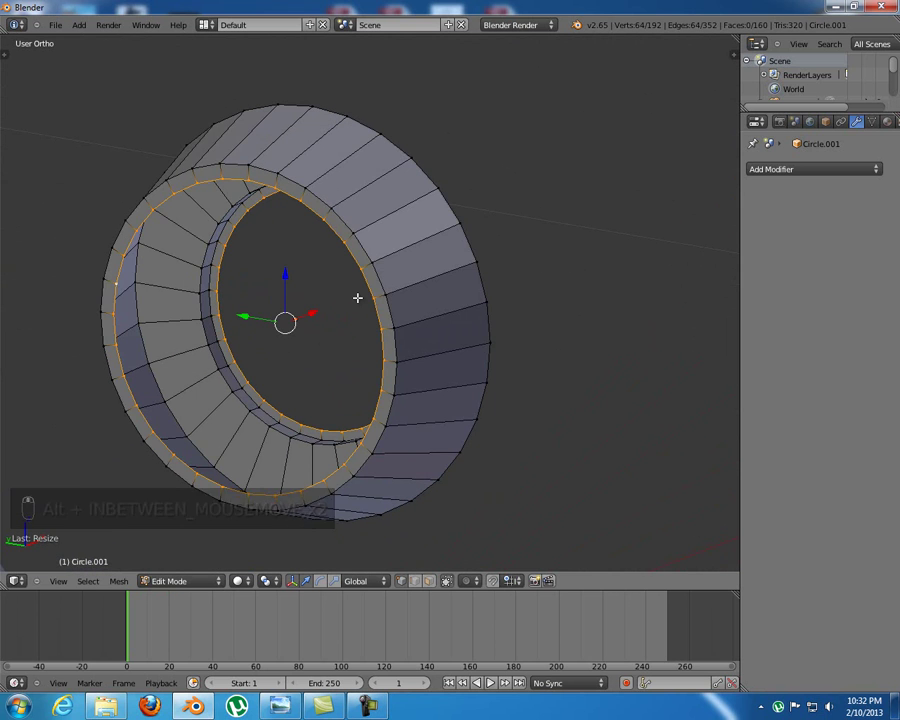
{"action": "key", "text": "ctrl+e"}
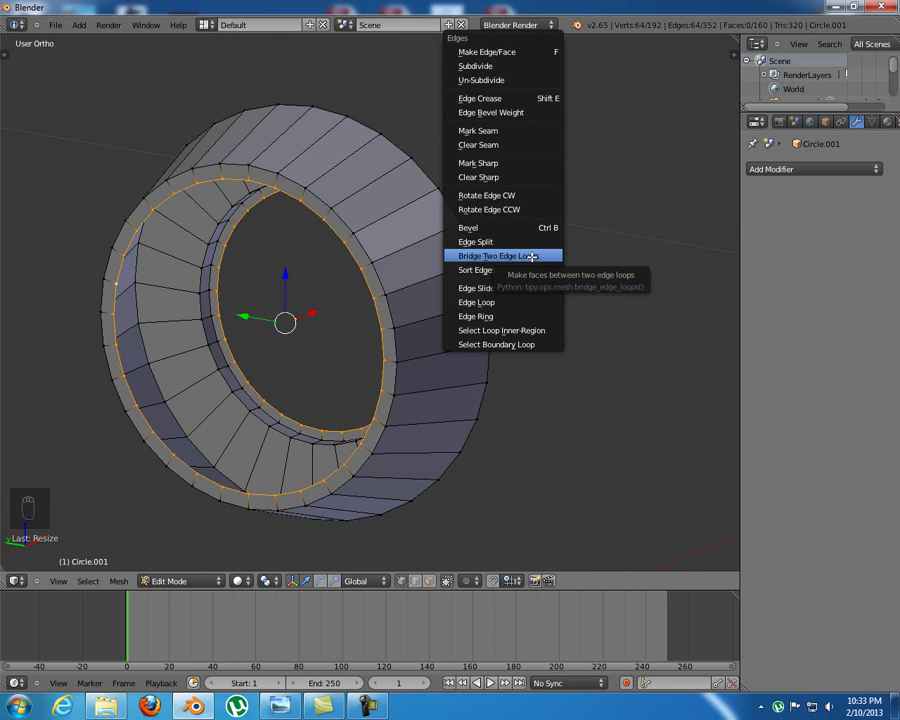
{"action": "left_click", "coordinate": [532, 257]}
Select the edge loop where the small lip meets the ring's flat face and try to move it
{"action": "middle_click_drag", "start_coordinate": [110, 241], "coordinate": [423, 325]}
{"action": "scroll", "coordinate": [53, 259], "scroll_direction": "up", "scroll_amount": 2}
{"action": "right_click", "coordinate": [503, 268]}
{"action": "key", "text": "z"}
{"action": "key", "text": "z"}
{"action": "left_click", "coordinate": [317, 251], "text": "alt"}
{"action": "middle_click_drag", "start_coordinate": [318, 250], "coordinate": [331, 214]}
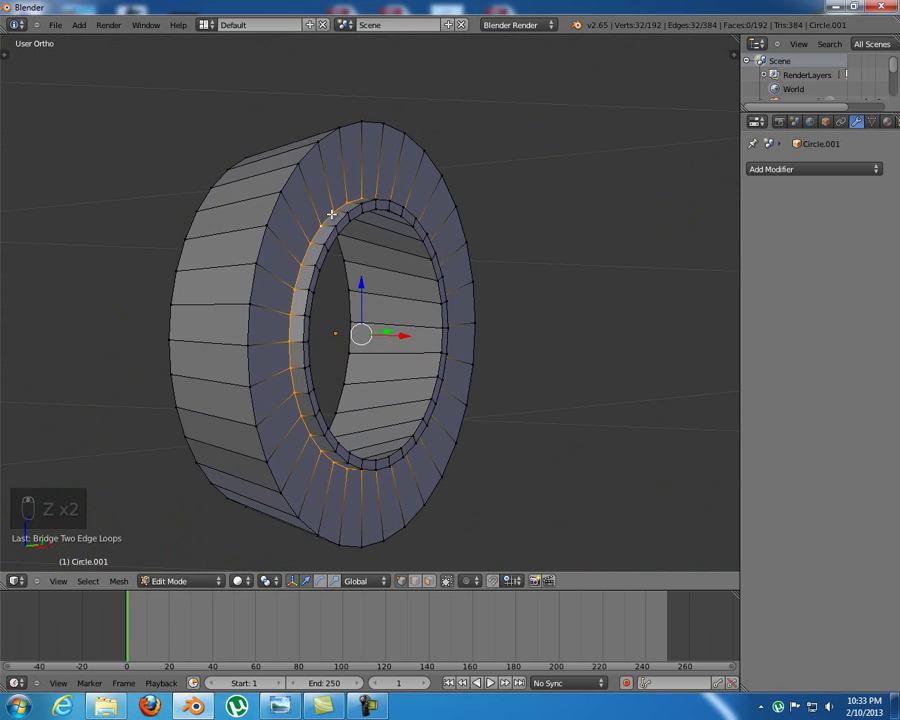
{"action": "key", "text": "g"}
{"action": "left_click", "coordinate": [336, 215]}
{"action": "key", "text": "g"}
{"action": "key", "text": "g"}
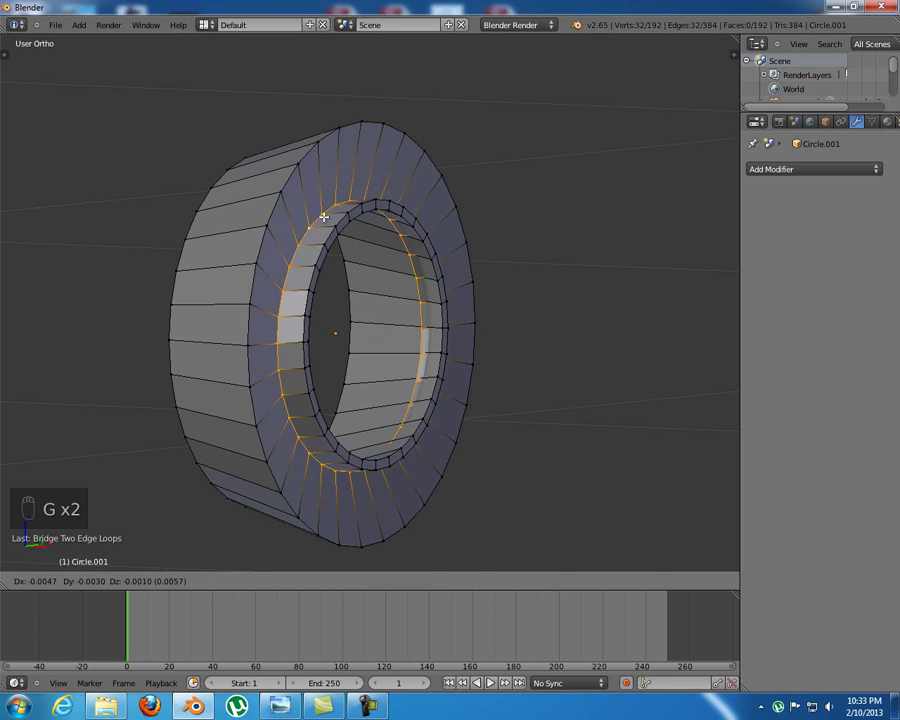
{"action": "left_click", "coordinate": [346, 227]}
{"action": "key", "text": "a"}
Leave Edit Mode and apply smooth shading to the ring
{"action": "key", "text": "Tab"}
{"action": "middle_click_drag", "start_coordinate": [370, 252], "coordinate": [400, 248]}
{"action": "scroll", "coordinate": [398, 250], "scroll_direction": "down", "scroll_amount": 4}
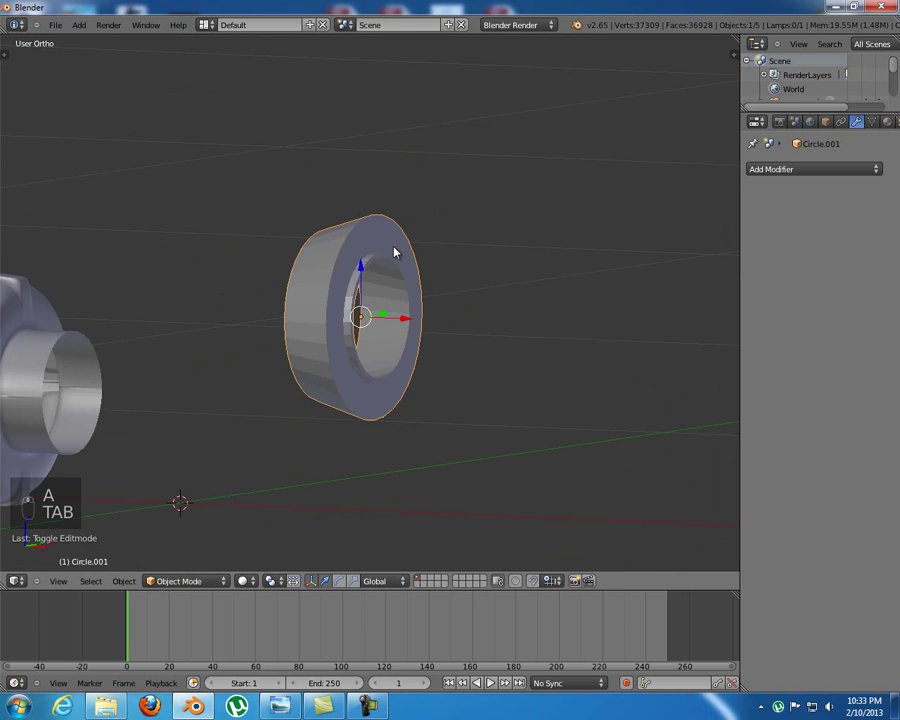
{"action": "key", "text": "t"}
{"action": "key", "text": "t"}
{"action": "left_click", "coordinate": [37, 216]}
{"action": "key", "text": "t"}
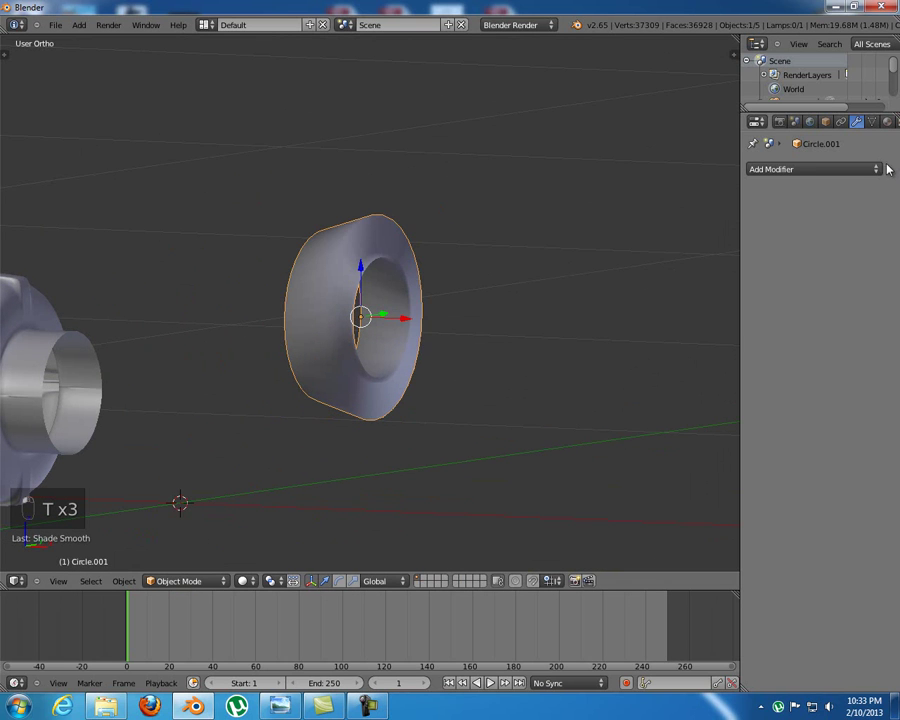
Add a Subdivision Surface modifier to the ring with 2 view subdivisions
{"action": "left_click", "coordinate": [850, 170]}
{"action": "left_click", "coordinate": [530, 400]}
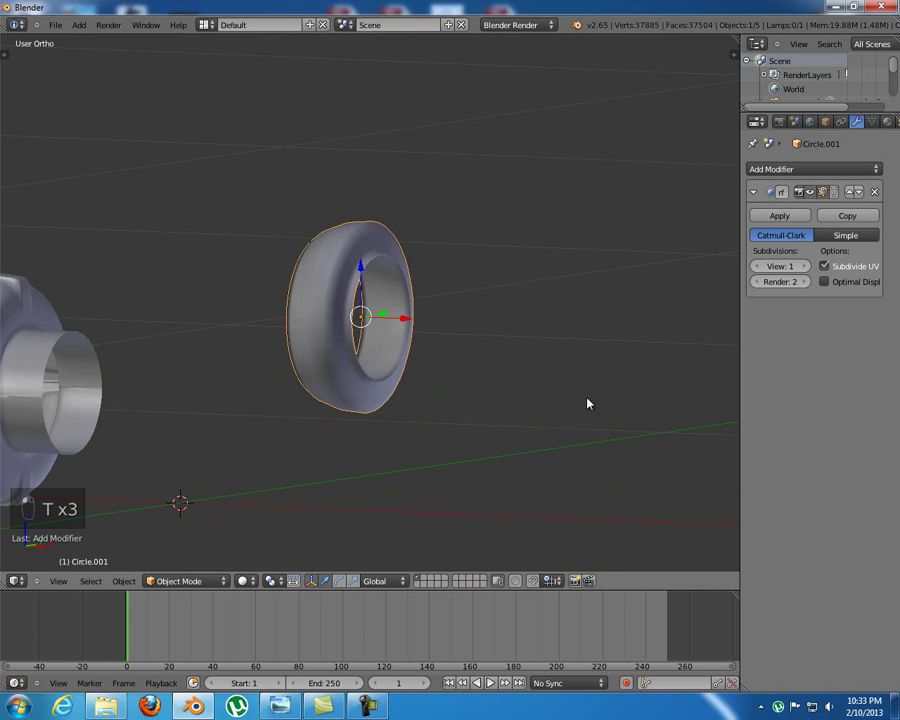
{"action": "left_click", "coordinate": [807, 268]}
In Edit Mode, add two loop cuts around the ring's outer wall, sliding one close to each end edge
{"action": "key", "text": "Tab"}
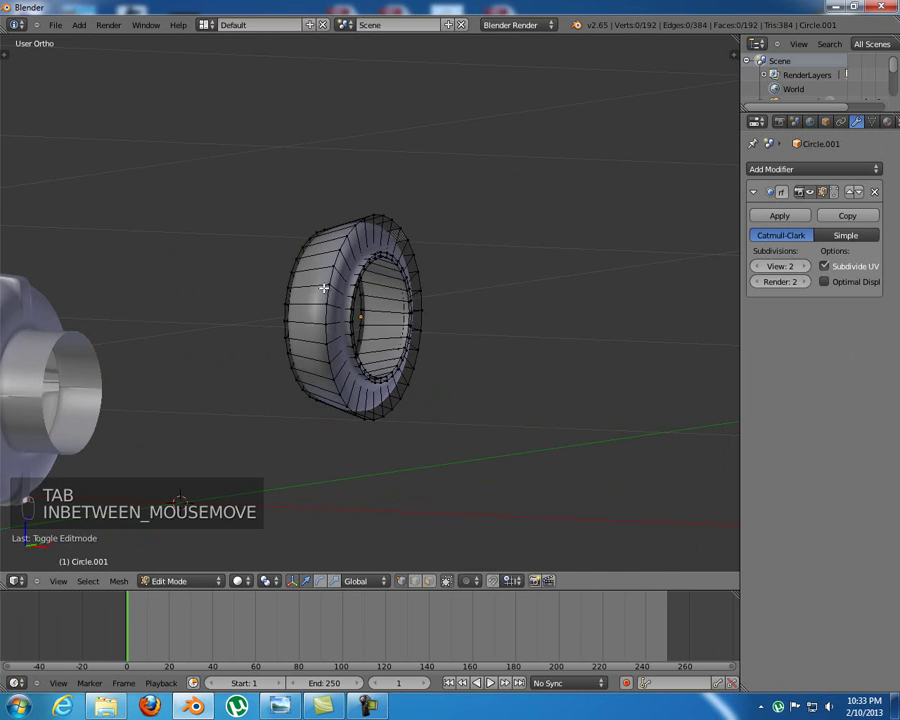
{"action": "middle_click_drag", "start_coordinate": [323, 287], "coordinate": [337, 289]}
{"action": "scroll", "coordinate": [333, 295], "scroll_direction": "up", "scroll_amount": 3}
{"action": "scroll", "coordinate": [333, 295], "scroll_direction": "up", "scroll_amount": 2}
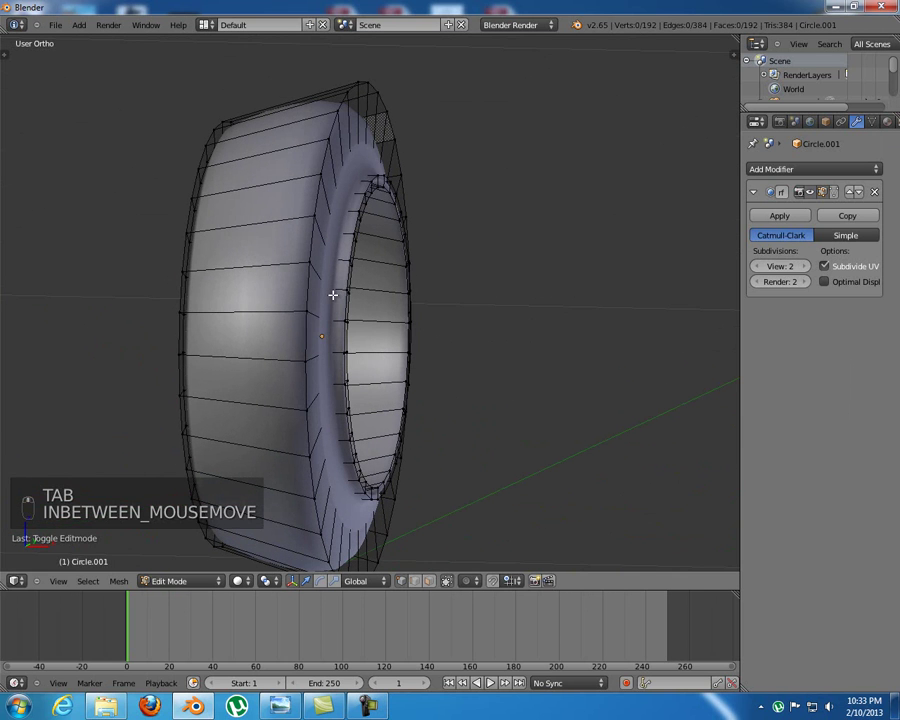
{"action": "key", "text": "ctrl+r"}
{"action": "left_click", "coordinate": [264, 234]}
{"action": "left_click", "coordinate": [328, 240]}
{"action": "key", "text": "ctrl+r"}
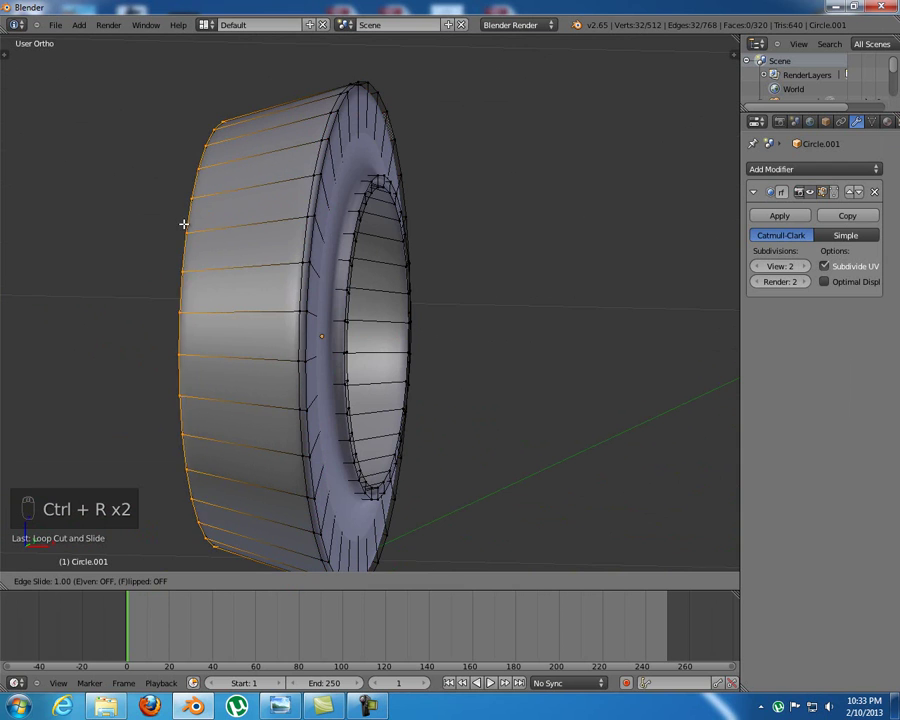
{"action": "left_click", "coordinate": [195, 223]}
Add a loop cut on the ring's flat face, slide it about -0.87 toward the lip, and leave Edit Mode
{"action": "middle_click_drag", "start_coordinate": [412, 245], "coordinate": [356, 253]}
{"action": "key", "text": "ctrl+r"}
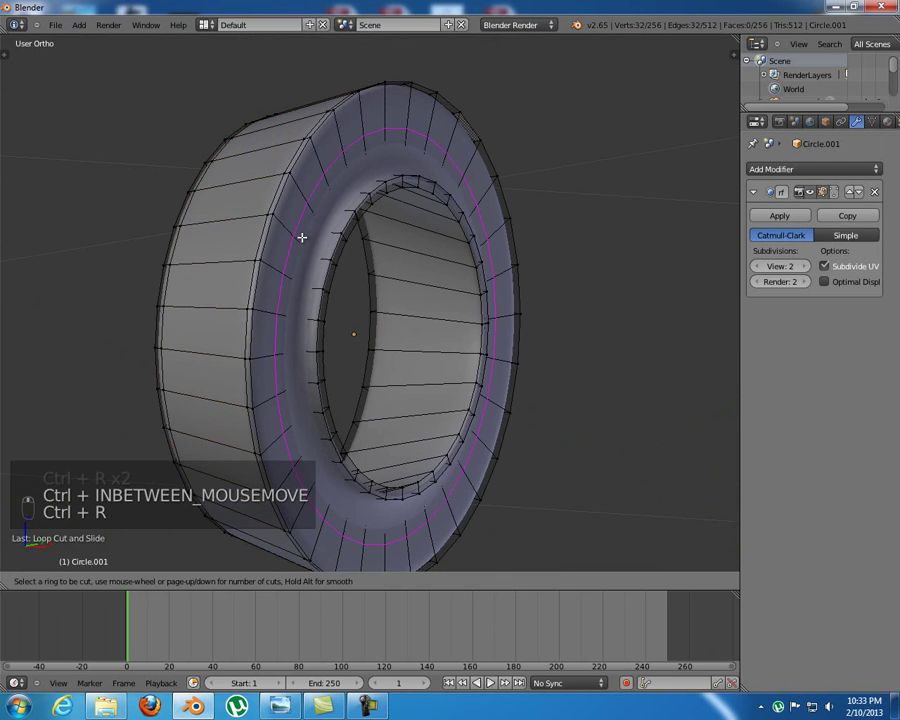
{"action": "left_click", "coordinate": [305, 236]}
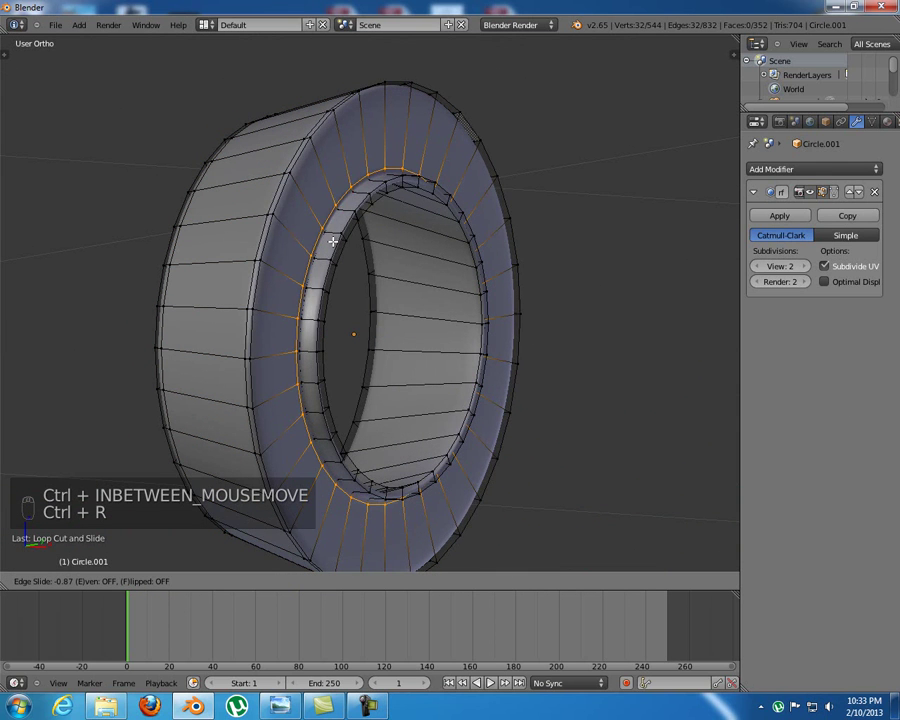
{"action": "left_click", "coordinate": [333, 242]}
{"action": "key", "text": "Tab"}
{"action": "middle_click_drag", "start_coordinate": [316, 265], "coordinate": [293, 277]}
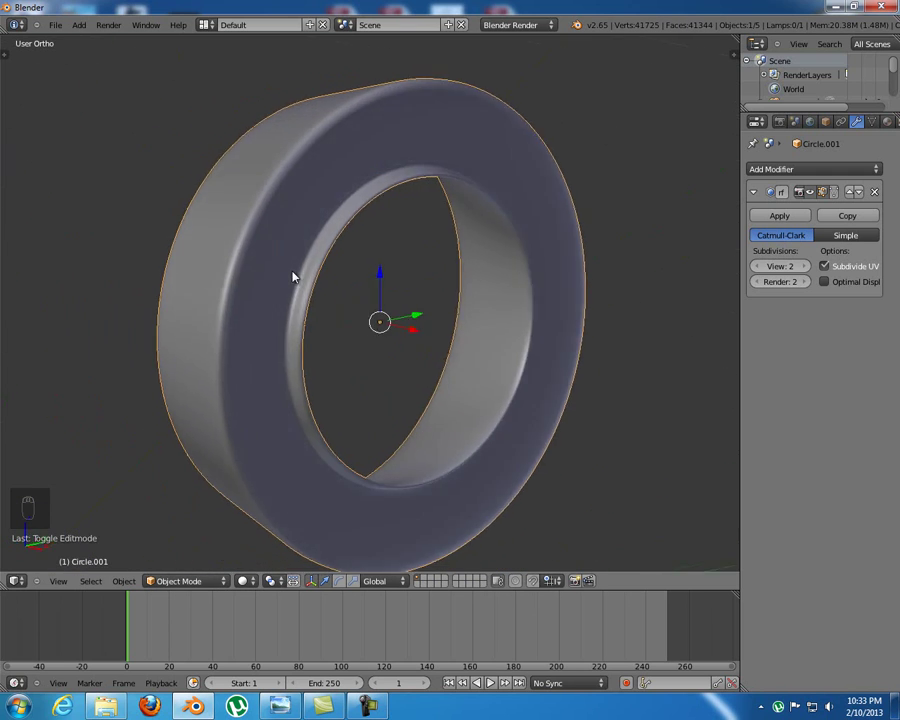
Inspect the smoothed ring from the side and compare it with the reference image in a front wireframe view
{"action": "scroll", "coordinate": [388, 276], "scroll_direction": "down", "scroll_amount": 5}
{"action": "middle_click_drag", "start_coordinate": [390, 271], "coordinate": [443, 303]}
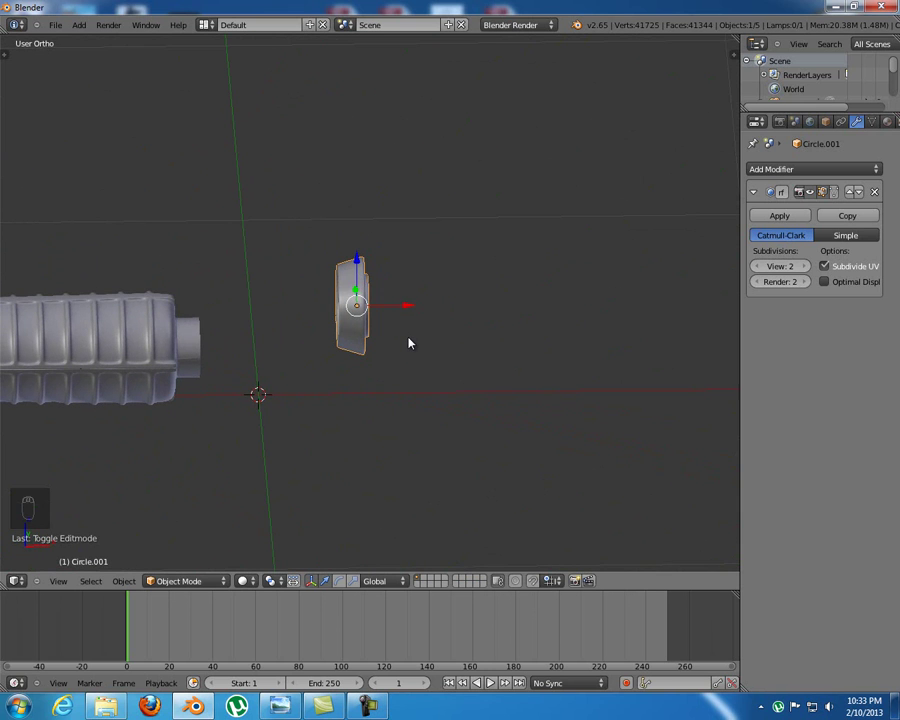
{"action": "scroll", "coordinate": [408, 343], "scroll_direction": "up", "scroll_amount": 8}
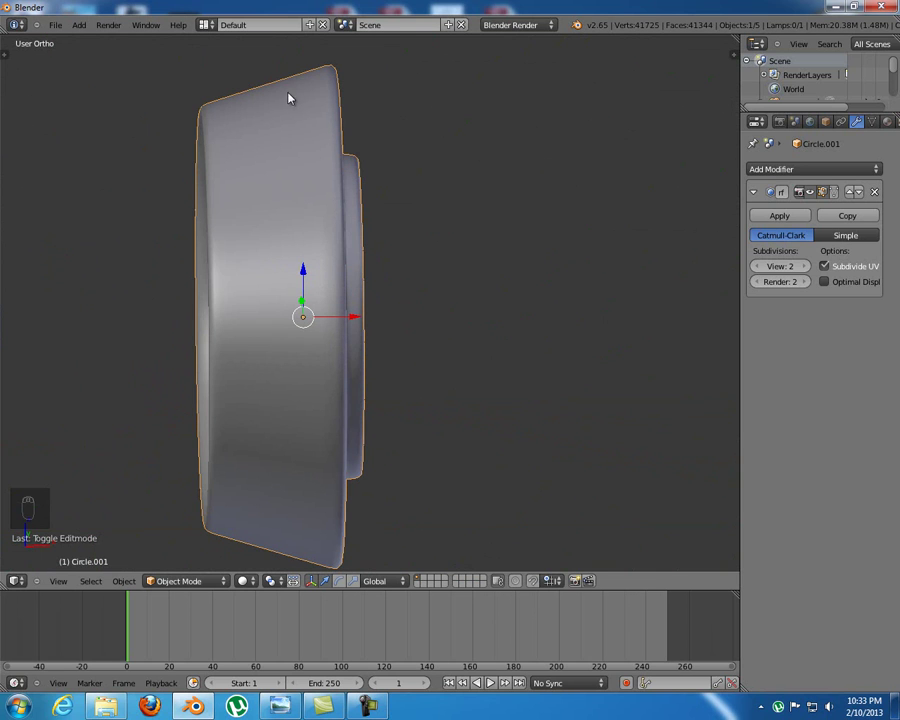
{"action": "key", "text": "a"}
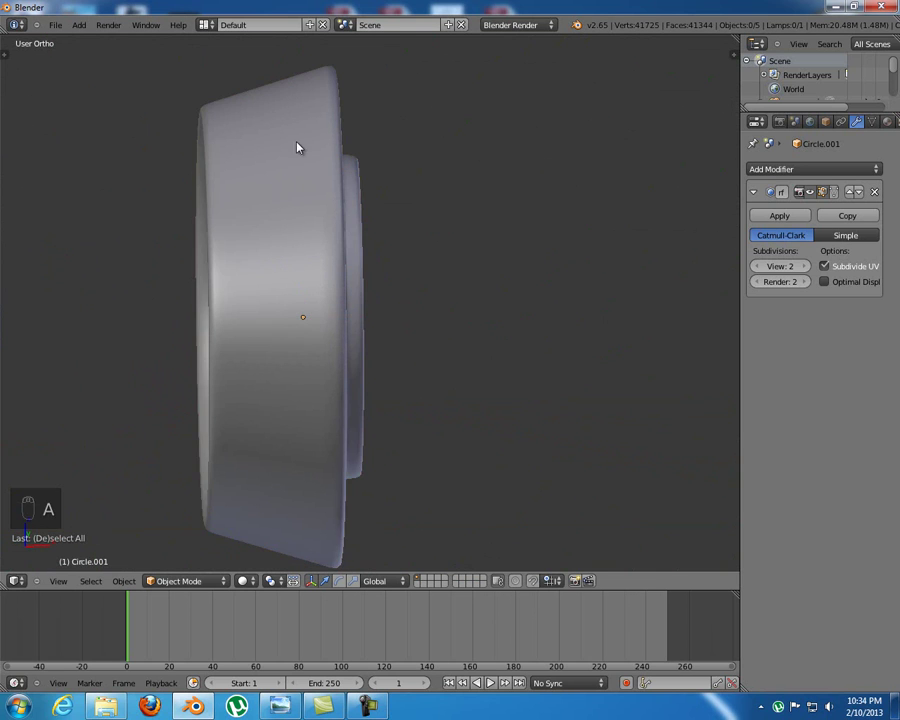
{"action": "key", "text": "KP_1"}
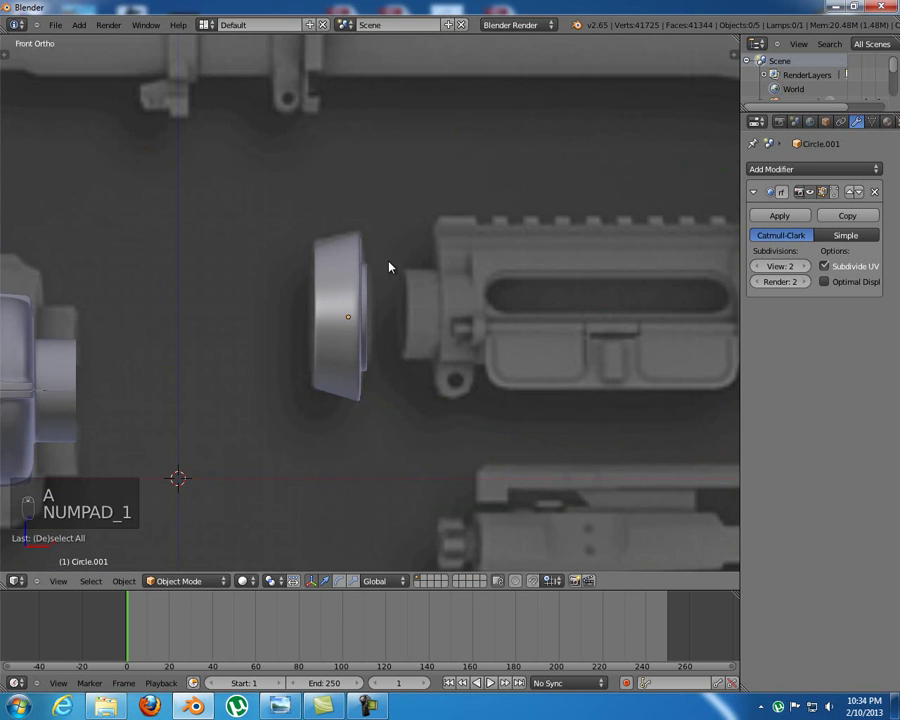
{"action": "middle_click_drag", "start_coordinate": [390, 265], "coordinate": [398, 227], "text": "shift"}
{"action": "key", "text": "a"}
{"action": "key", "text": "z"}
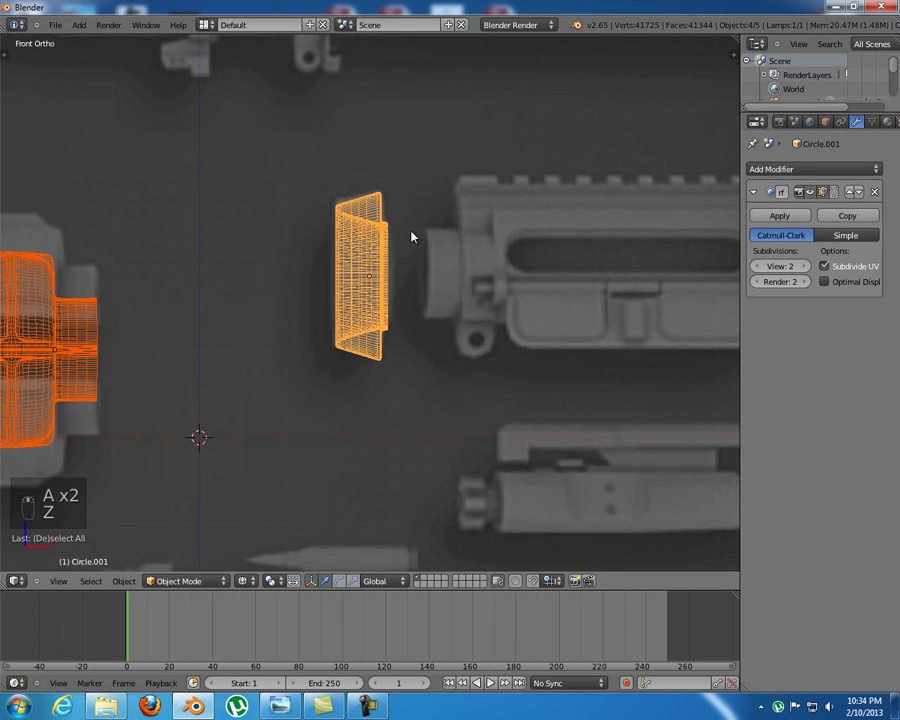
{"action": "key", "text": "a"}
Add a mesh circle and rotate it until it stands vertical, edge-on in the front view
{"action": "scroll", "coordinate": [416, 237], "scroll_direction": "down", "scroll_amount": 5}
{"action": "middle_click_drag", "start_coordinate": [420, 232], "coordinate": [443, 269], "text": "shift"}
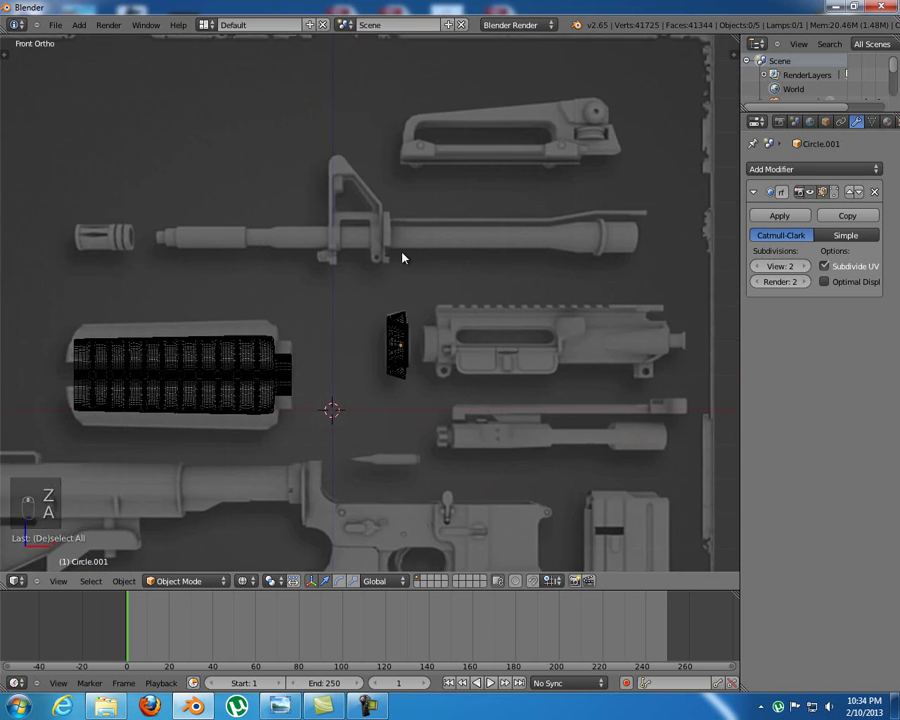
{"action": "middle_click_drag", "start_coordinate": [151, 236], "coordinate": [337, 236], "text": "shift"}
{"action": "key", "text": "shift+a"}
{"action": "mouse_move", "coordinate": [338, 236]}
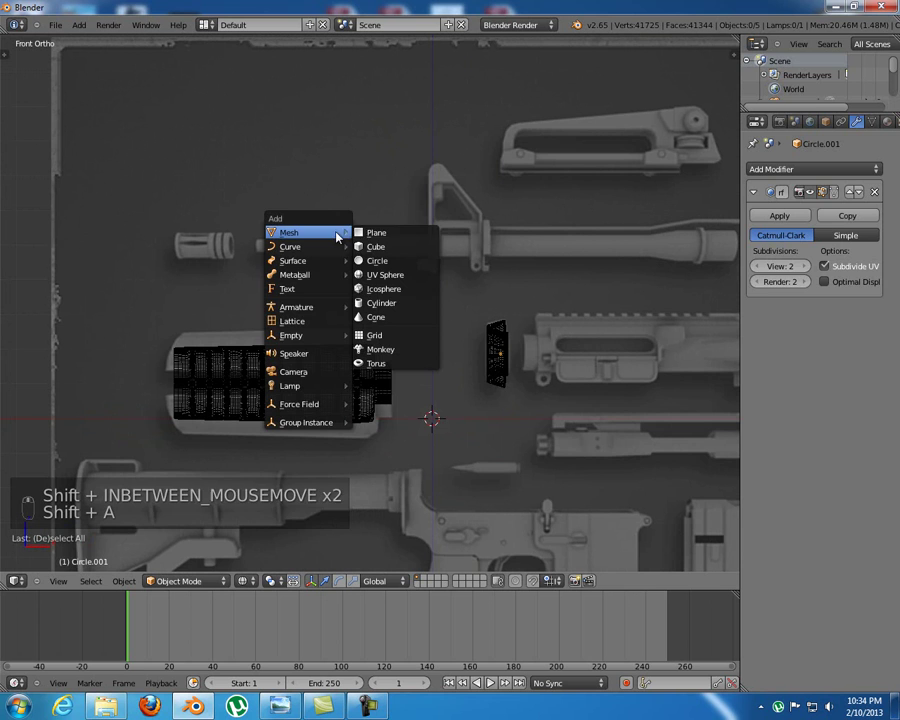
{"action": "left_click", "coordinate": [411, 261]}
{"action": "key", "text": "r"}
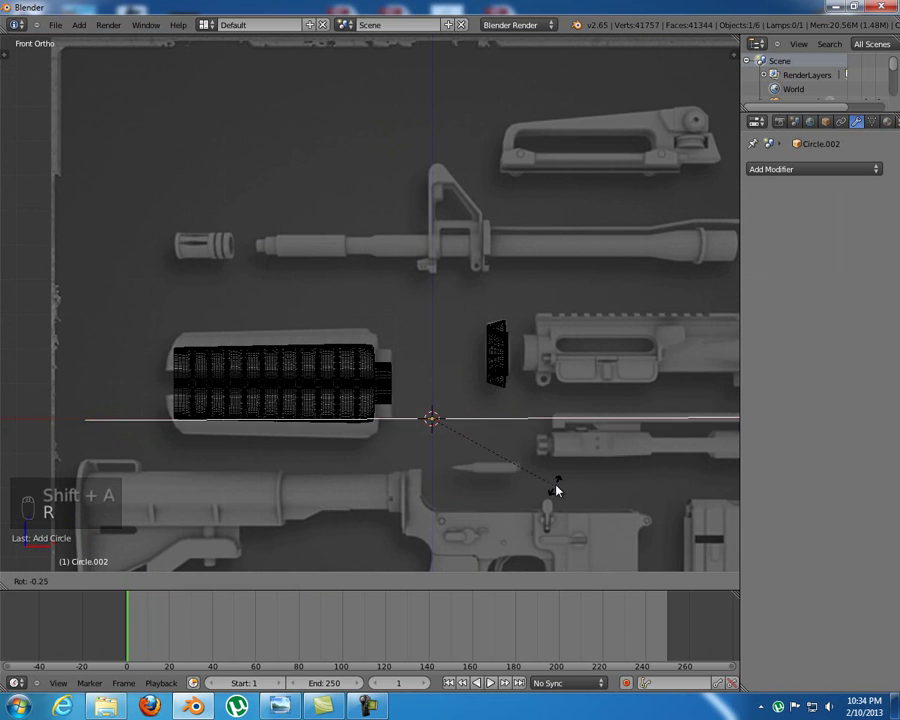
{"action": "left_click", "coordinate": [532, 251]}
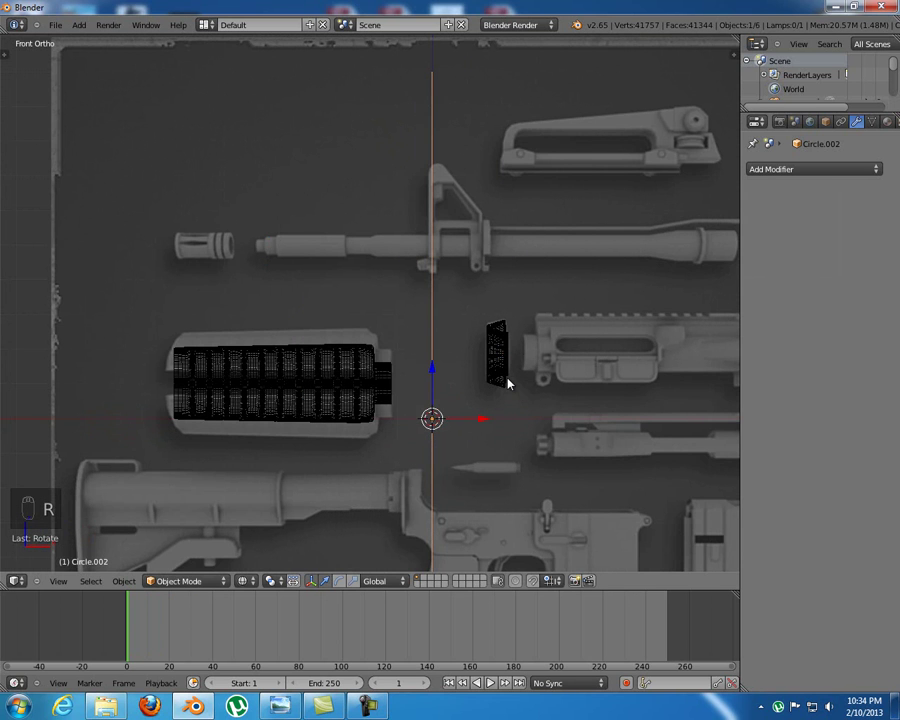
Move the circle onto the barrel-side end of the flash hider in the reference and scale it down roughly to its diameter
{"action": "key", "text": "g"}
{"action": "left_click", "coordinate": [326, 248]}
{"action": "key", "text": "s"}
{"action": "left_click", "coordinate": [232, 249]}
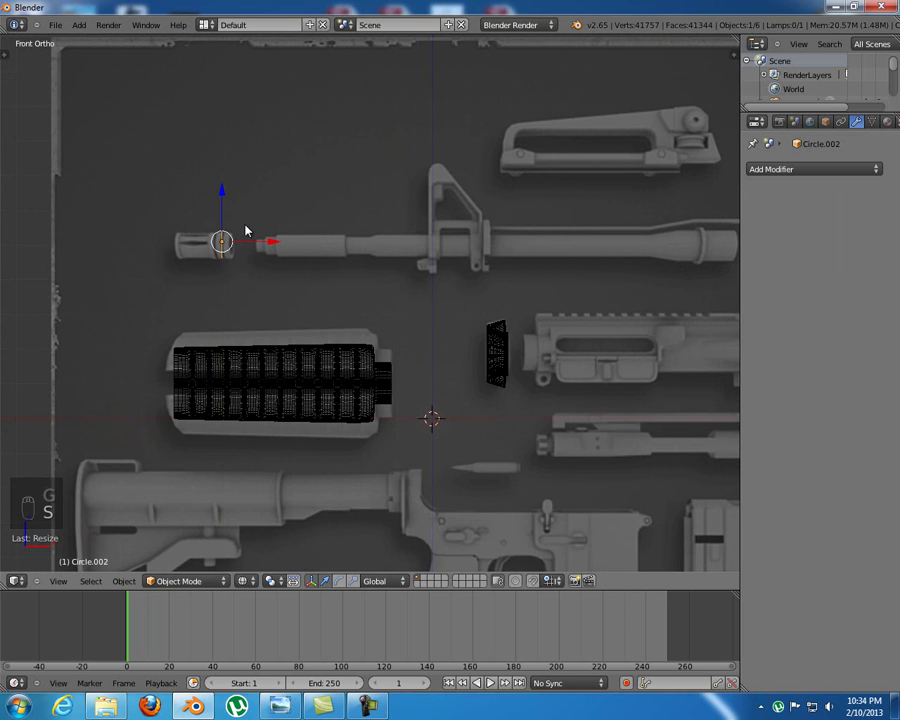
{"action": "scroll", "coordinate": [270, 224], "scroll_direction": "up", "scroll_amount": 5}
{"action": "middle_click_drag", "start_coordinate": [505, 312], "coordinate": [356, 185], "text": "shift"}
{"action": "key", "text": "g"}
{"action": "left_click", "coordinate": [380, 203]}
{"action": "key", "text": "s"}
{"action": "left_click", "coordinate": [494, 350]}
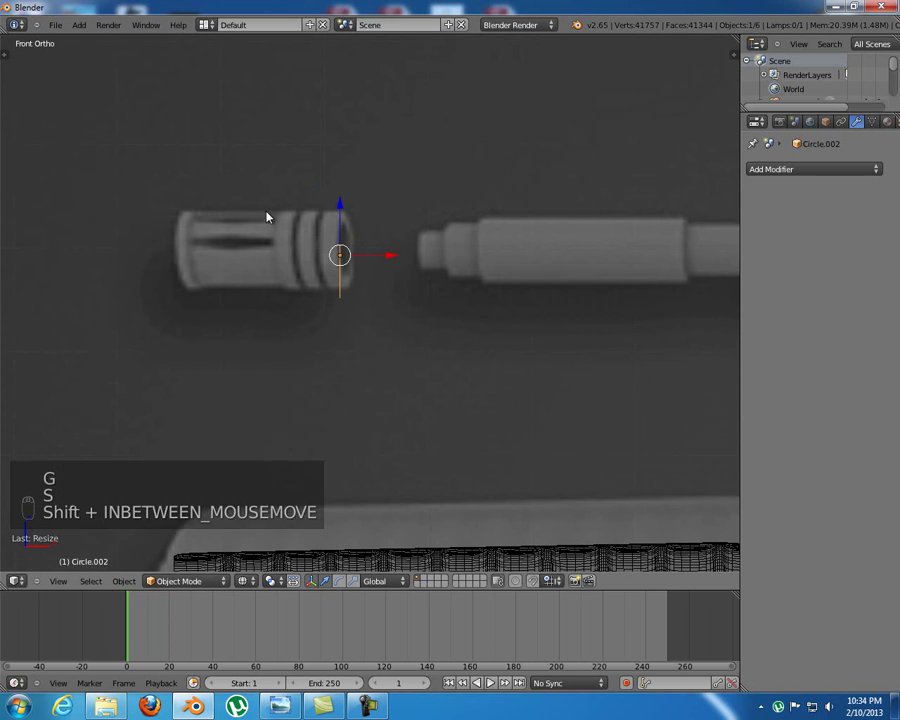
Fine-tune the circle's position and size so it lines up with the flash hider's barrel-side rim
{"action": "middle_click_drag", "start_coordinate": [265, 211], "coordinate": [299, 273], "text": "shift"}
{"action": "middle_click_drag", "start_coordinate": [400, 297], "coordinate": [422, 300], "text": "shift"}
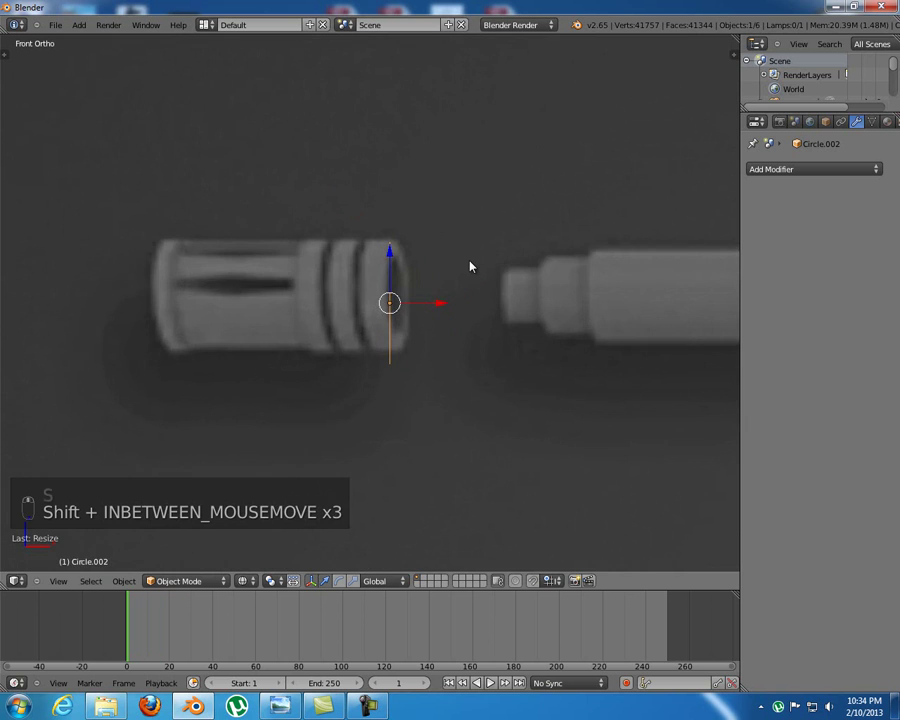
{"action": "scroll", "coordinate": [470, 263], "scroll_direction": "up", "scroll_amount": 6}
{"action": "scroll", "coordinate": [462, 261], "scroll_direction": "down", "scroll_amount": 3}
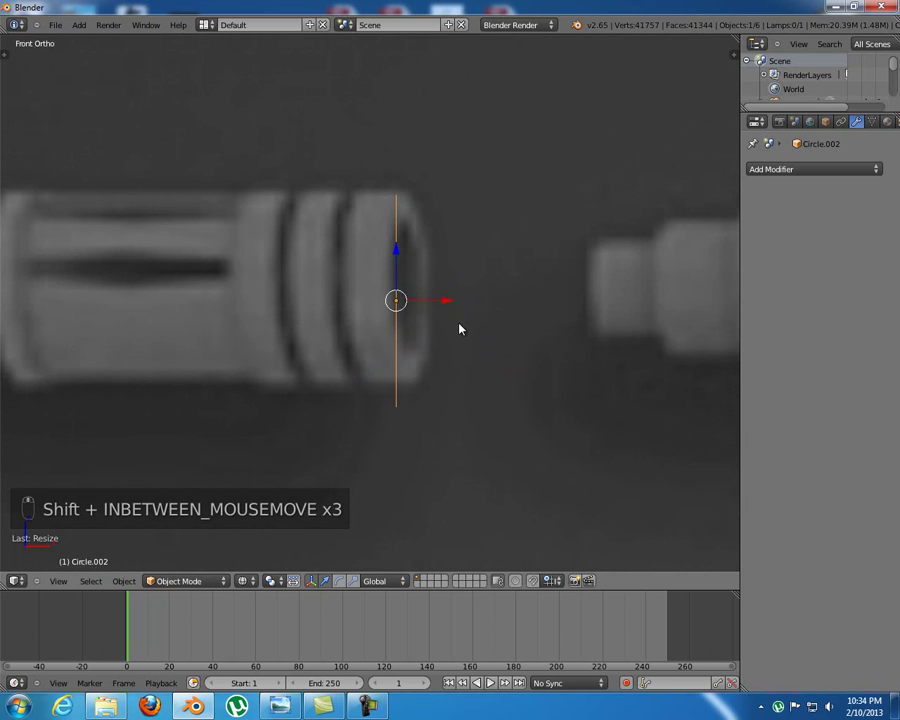
{"action": "key", "text": "g"}
{"action": "left_click", "coordinate": [467, 314]}
{"action": "key", "text": "s"}
{"action": "left_click", "coordinate": [482, 319]}
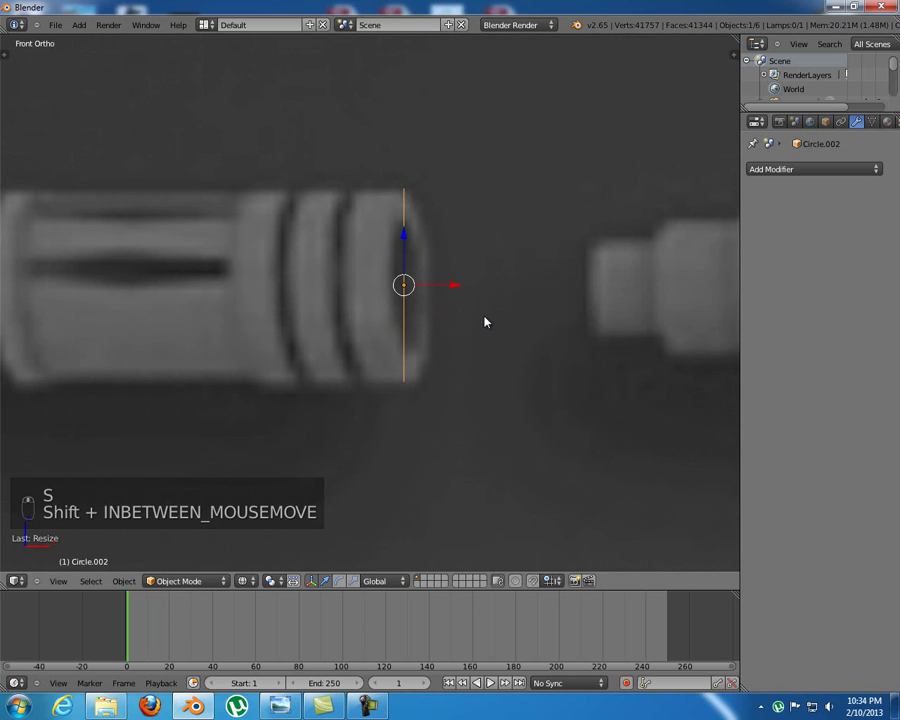
{"action": "key", "text": "s"}
{"action": "left_click", "coordinate": [494, 322]}
{"action": "key", "text": "g"}
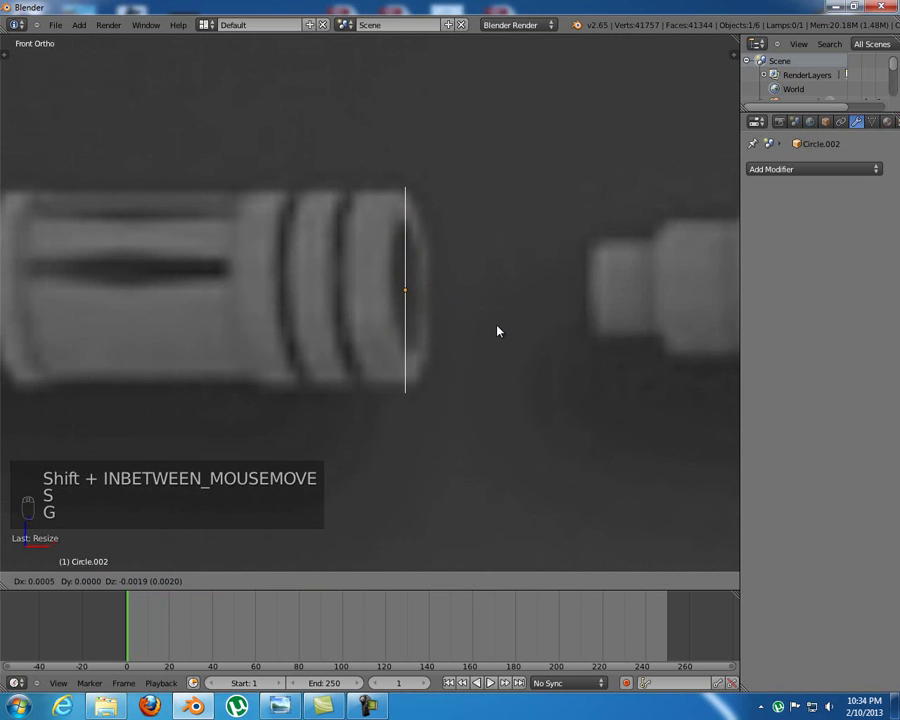
{"action": "left_click", "coordinate": [495, 327]}
In Edit Mode, extrude the whole circle about -0.023 along X to form the flash hider's first band
{"action": "key", "text": "Tab"}
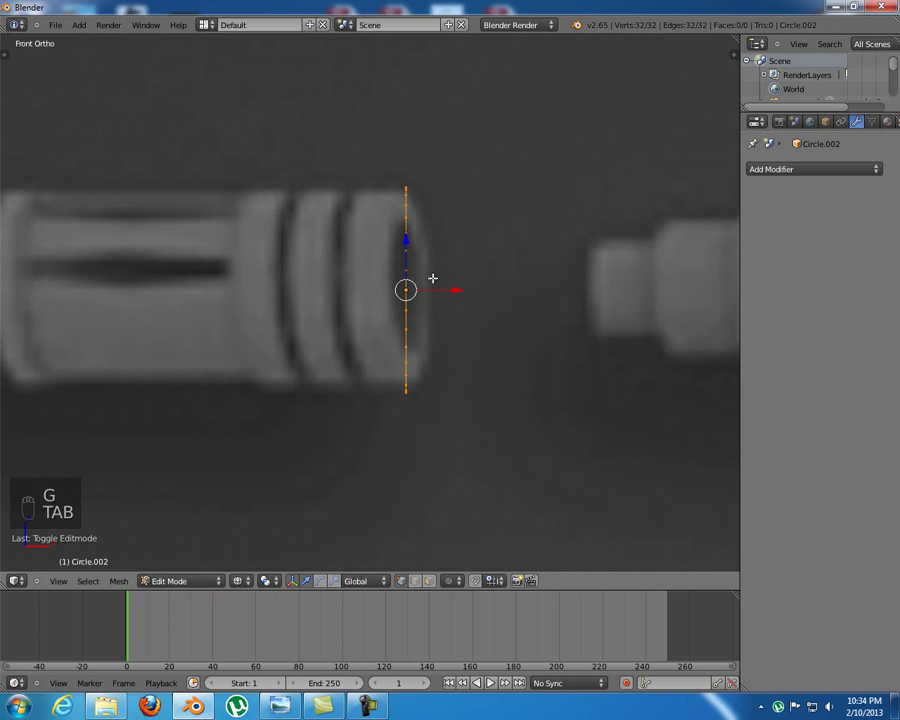
{"action": "key", "text": "a"}
{"action": "key", "text": "a"}
{"action": "key", "text": "a"}
{"action": "key", "text": "e"}
{"action": "middle_click_drag", "start_coordinate": [461, 307], "coordinate": [420, 298]}
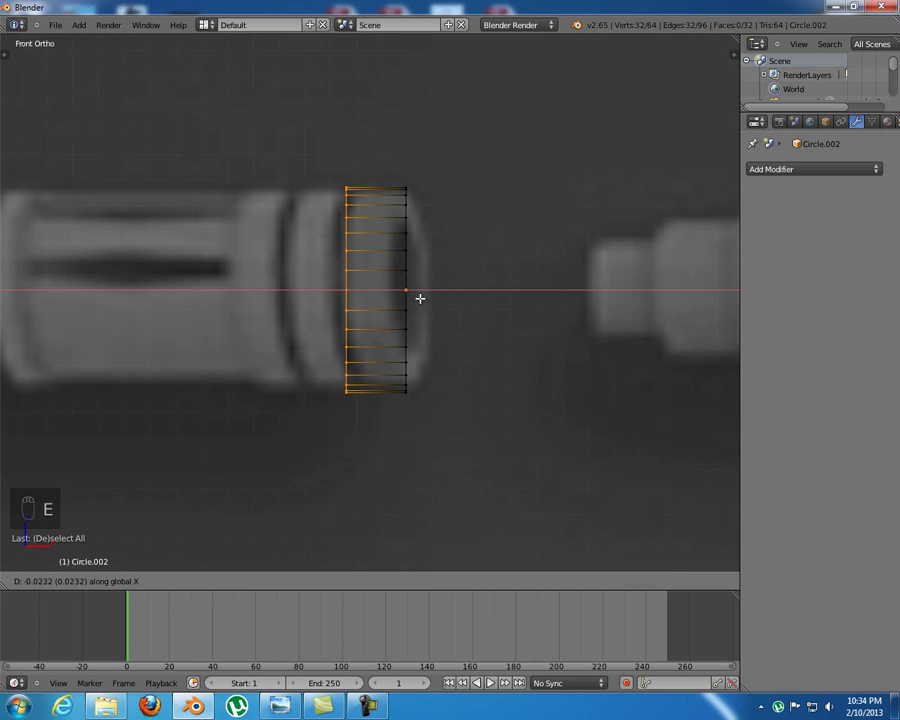
{"action": "left_click", "coordinate": [420, 300]}
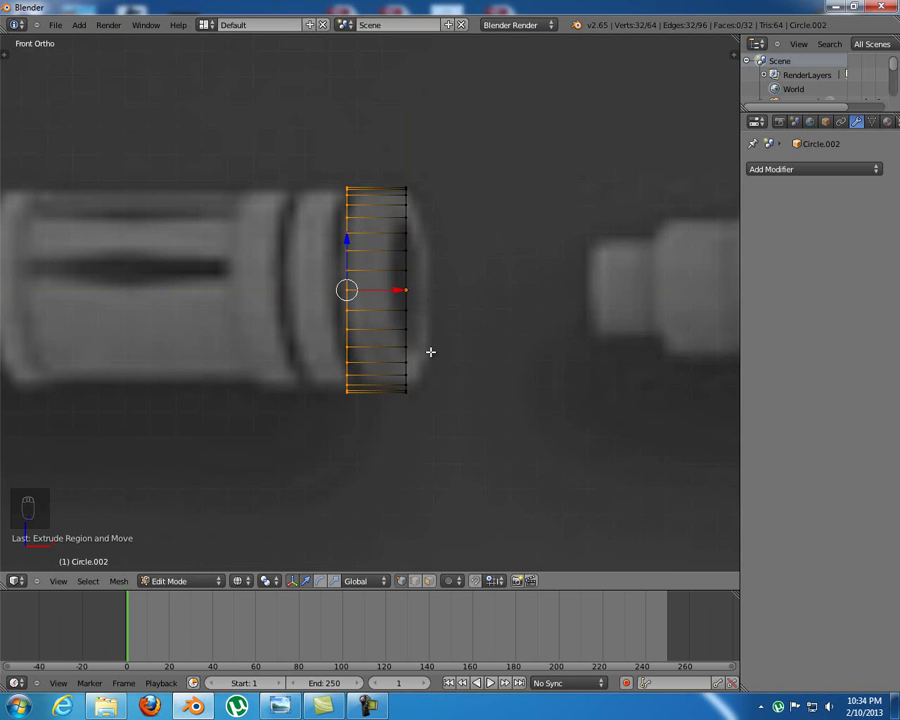
Extrude the band's open edge inward at about 0.88 scale, then extrude it about -0.0041 along X as the first groove floor
{"action": "key", "text": "KP_3"}
{"action": "key", "text": "e"}
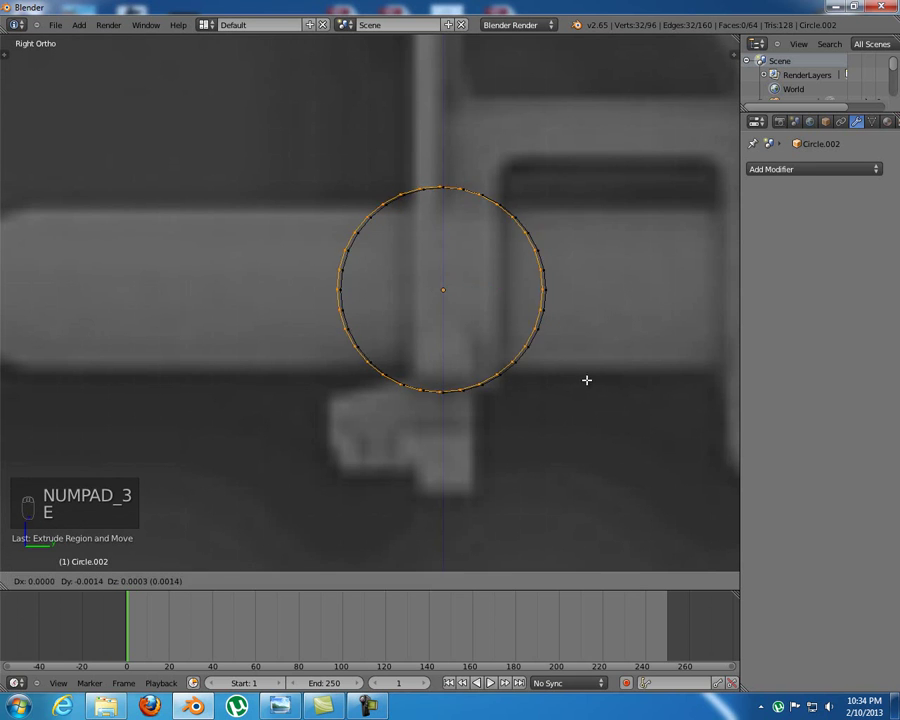
{"action": "key", "text": "s"}
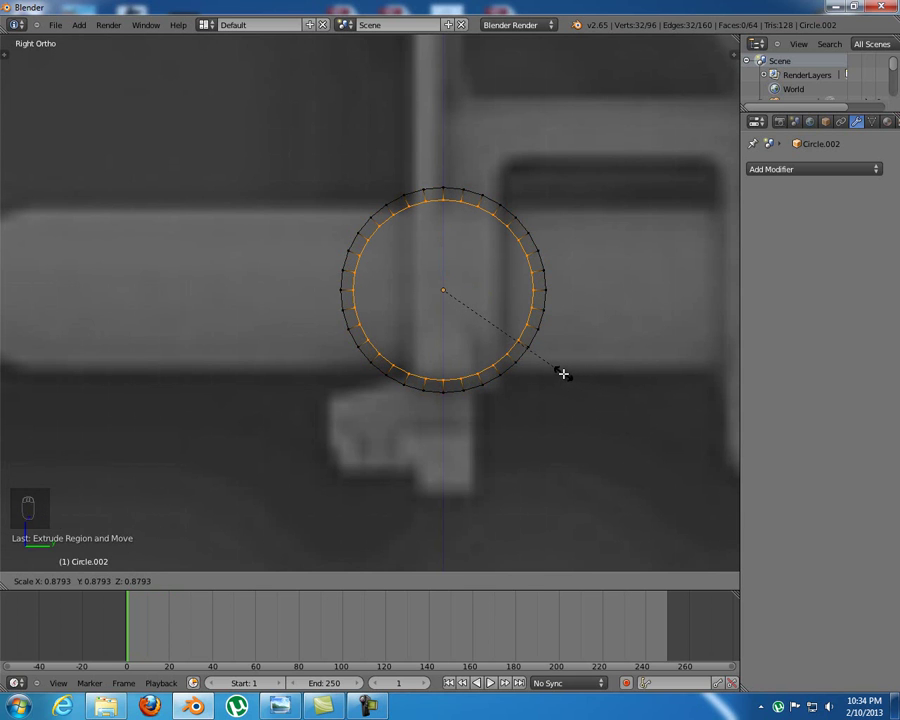
{"action": "left_click", "coordinate": [563, 374]}
{"action": "key", "text": "KP_1"}
{"action": "middle_click_drag", "start_coordinate": [493, 374], "coordinate": [497, 369], "text": "shift"}
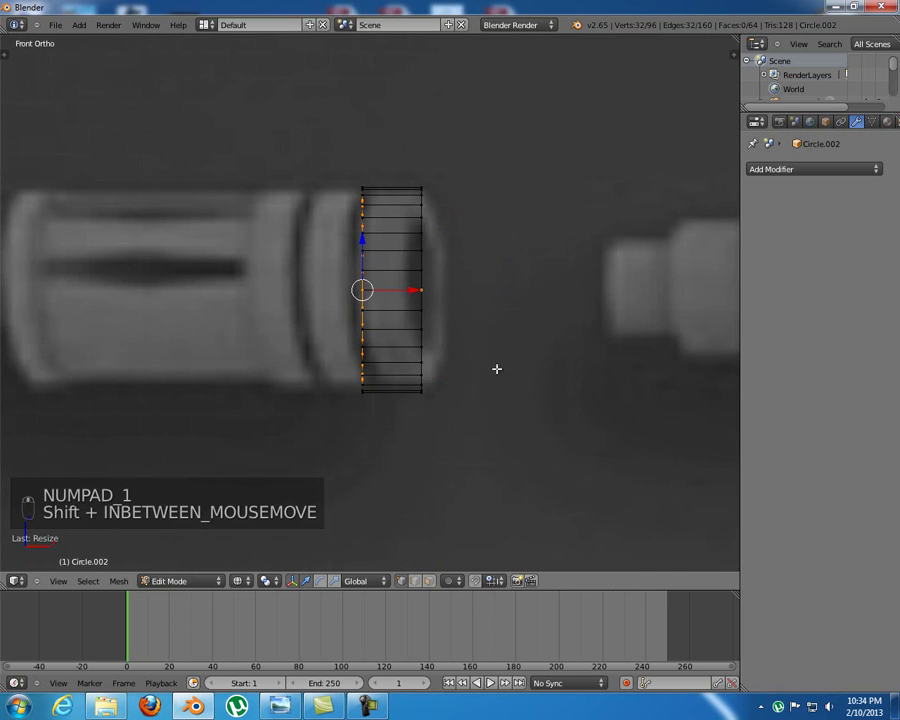
{"action": "key", "text": "e"}
{"action": "key", "text": "x"}
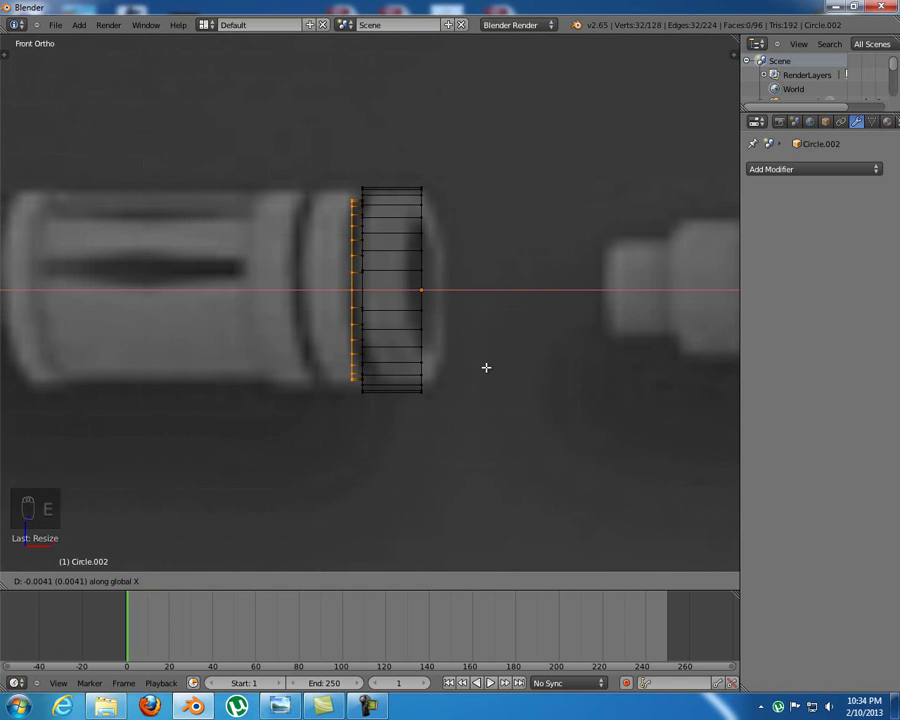
{"action": "left_click", "coordinate": [486, 367]}
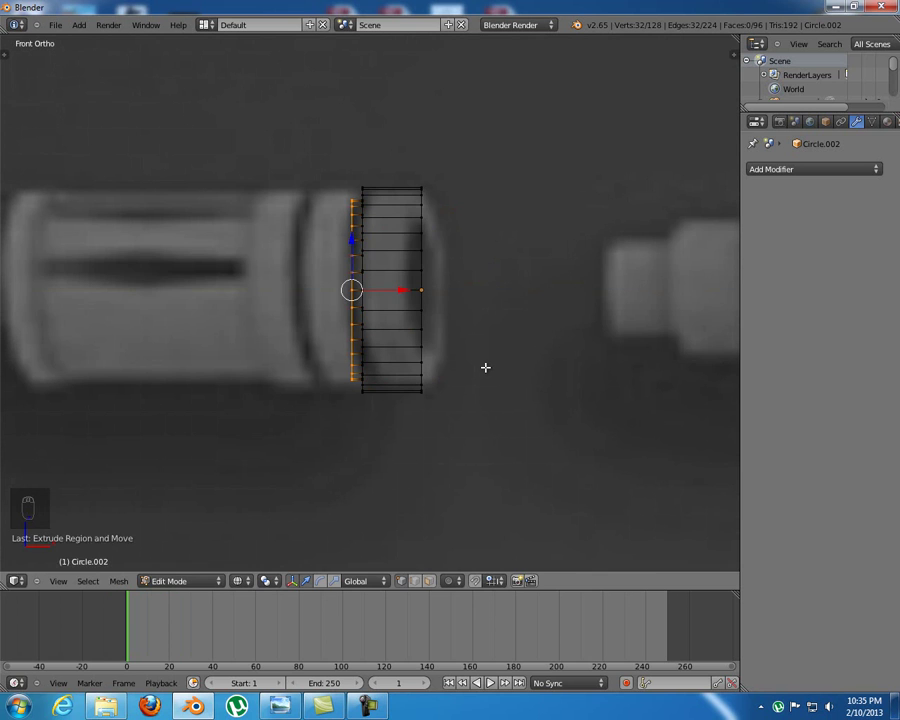
Extrude the first groove's open edge and scale it outward by about 1.138 to match the band's outer diameter
{"action": "key", "text": "KP_3"}
{"action": "middle_click_drag", "start_coordinate": [474, 360], "coordinate": [486, 370], "text": "shift"}
{"action": "scroll", "coordinate": [490, 370], "scroll_direction": "up", "scroll_amount": 4}
{"action": "middle_click_drag", "start_coordinate": [498, 298], "coordinate": [474, 317], "text": "shift"}
{"action": "key", "text": "e"}
{"action": "right_click", "coordinate": [492, 318]}
{"action": "key", "text": "s"}
{"action": "left_click", "coordinate": [536, 334]}
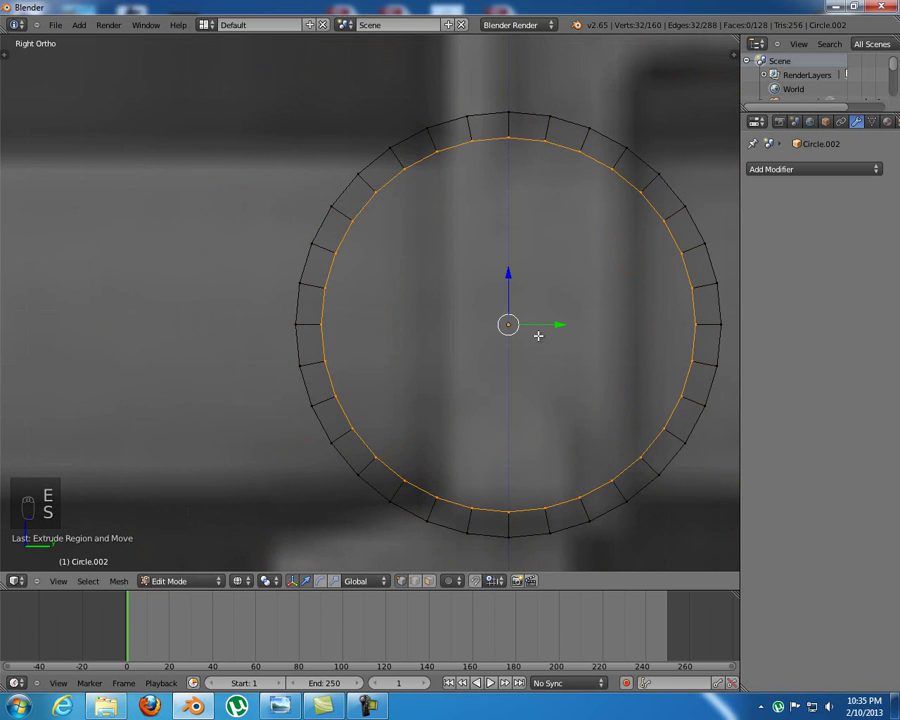
{"action": "key", "text": "s"}
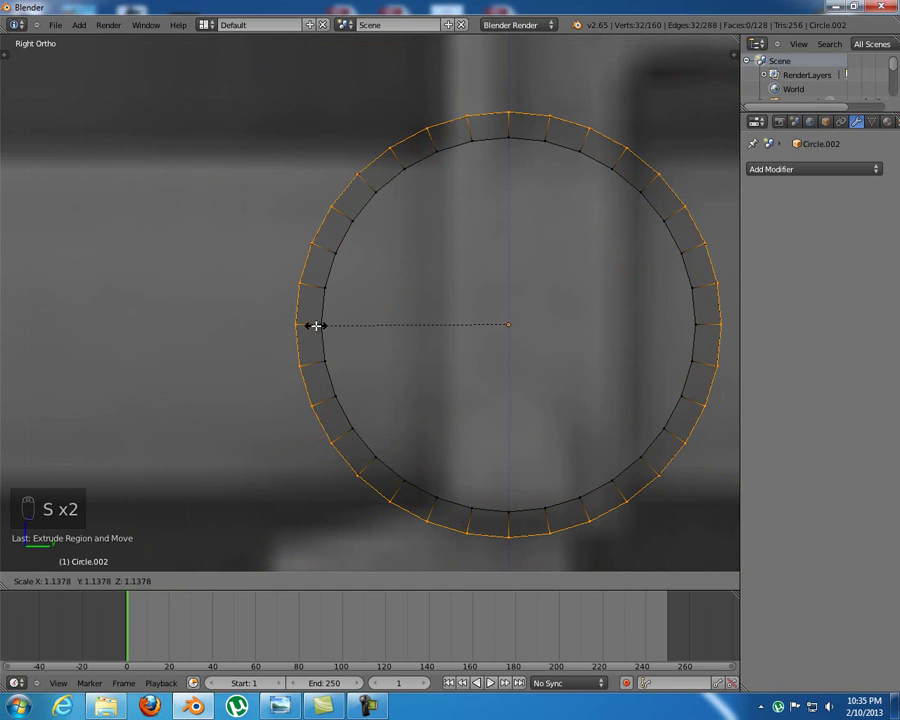
{"action": "left_click", "coordinate": [316, 325]}
Extrude the outer edge along X up to the second groove in the reference to form the second band
{"action": "key", "text": "KP_1"}
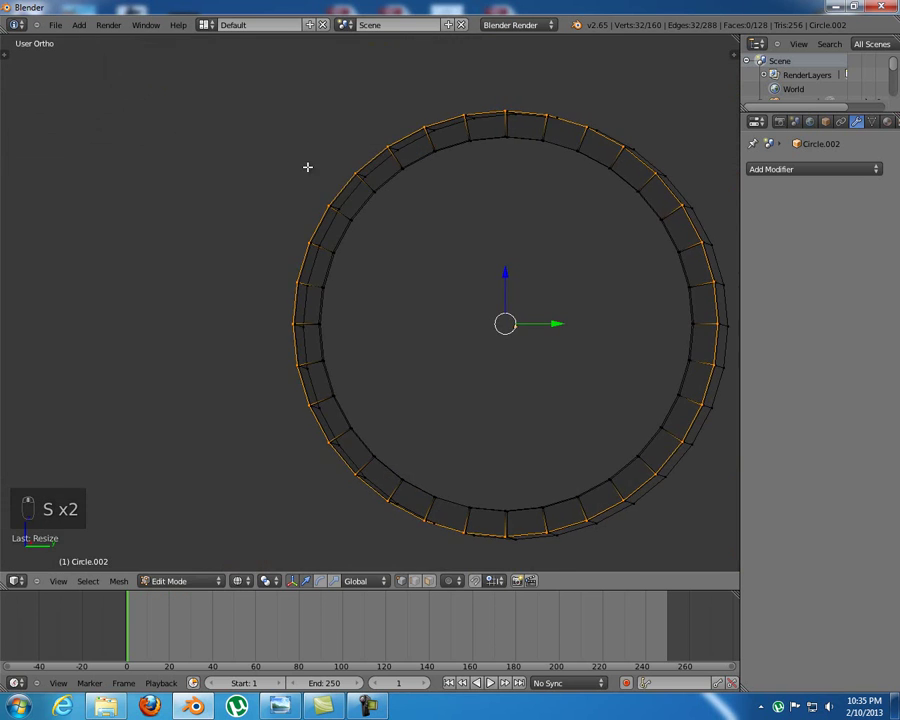
{"action": "middle_click_drag", "start_coordinate": [303, 191], "coordinate": [360, 183], "text": "shift"}
{"action": "scroll", "coordinate": [359, 185], "scroll_direction": "down", "scroll_amount": 4}
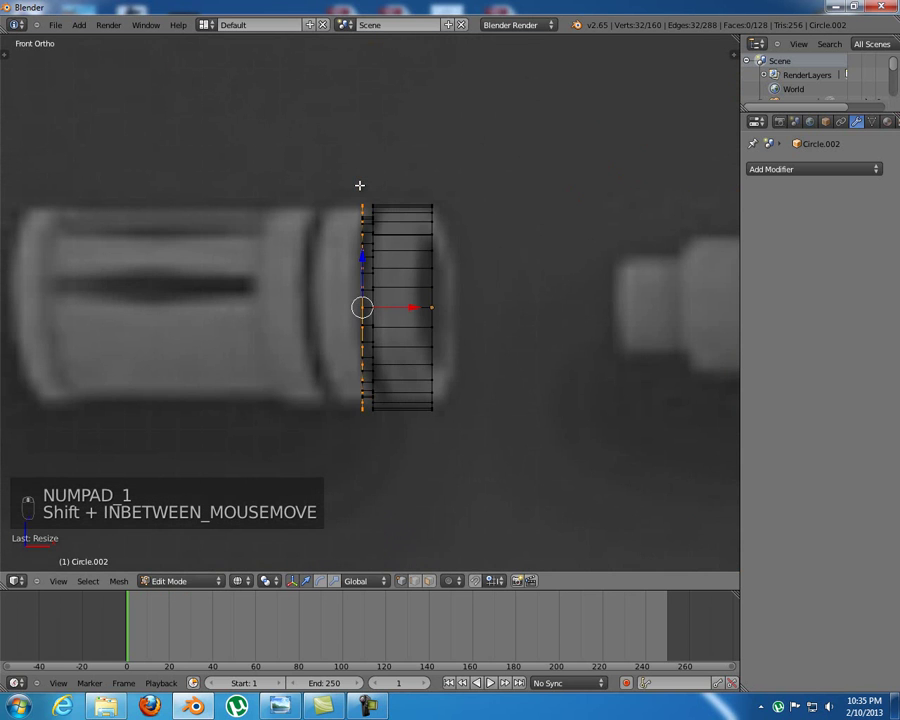
{"action": "key", "text": "e"}
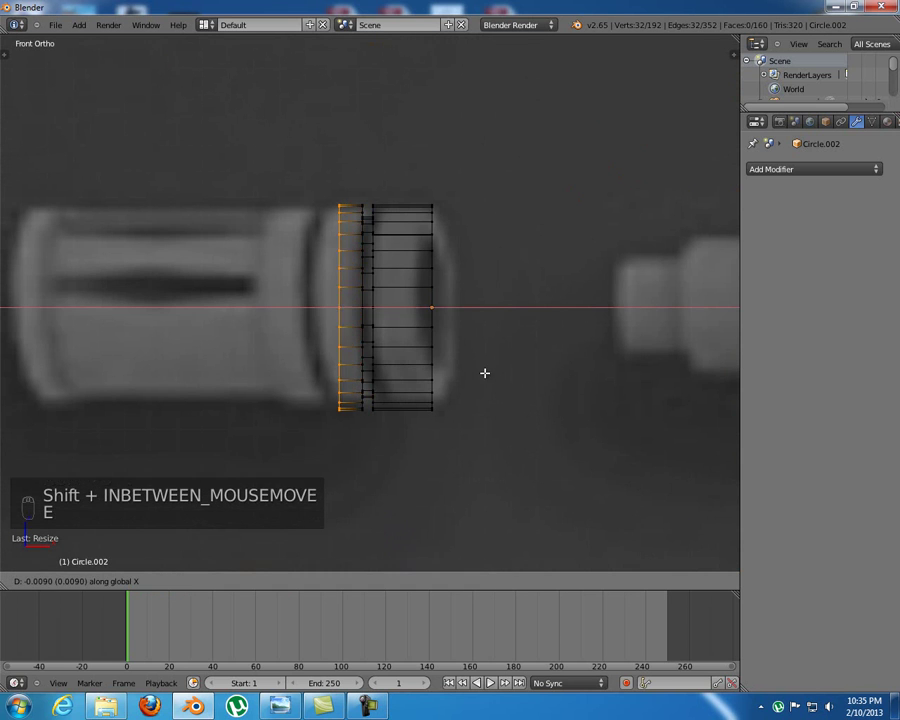
{"action": "left_click", "coordinate": [463, 371]}
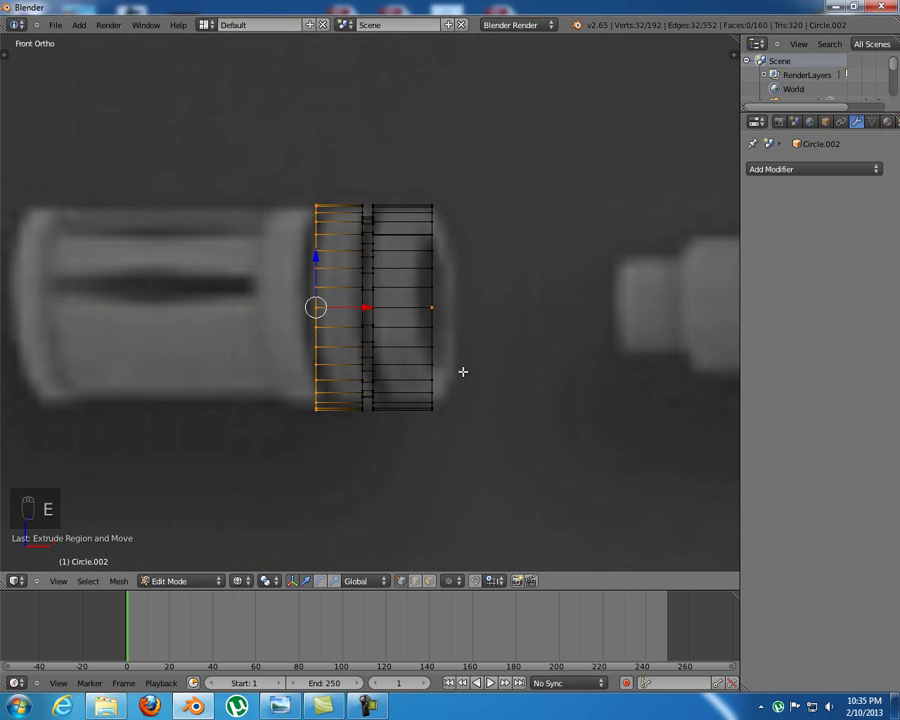
Extrude the second band's open edge inward at about 0.88 scale, then extrude it about -0.0038 along X as the second groove floor
{"action": "key", "text": "KP_3"}
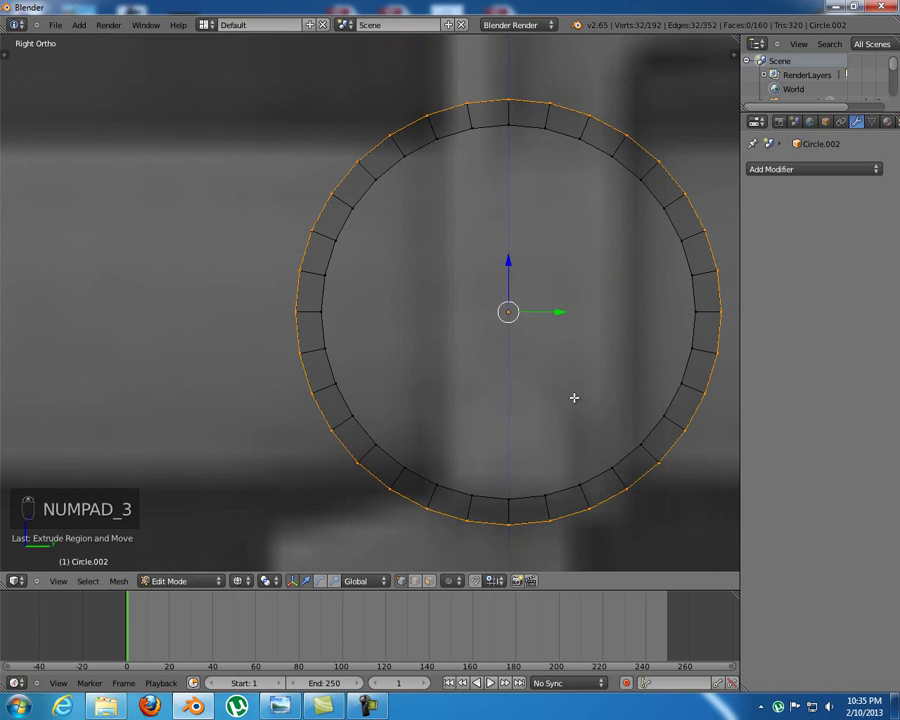
{"action": "key", "text": "e"}
{"action": "key", "text": "s"}
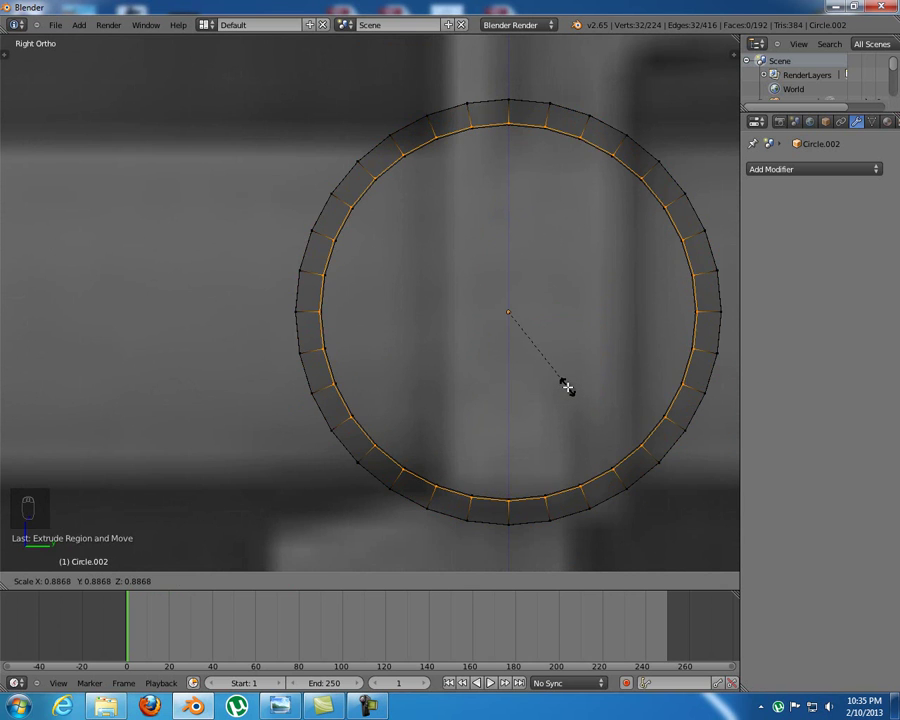
{"action": "left_click", "coordinate": [566, 386]}
{"action": "key", "text": "KP_1"}
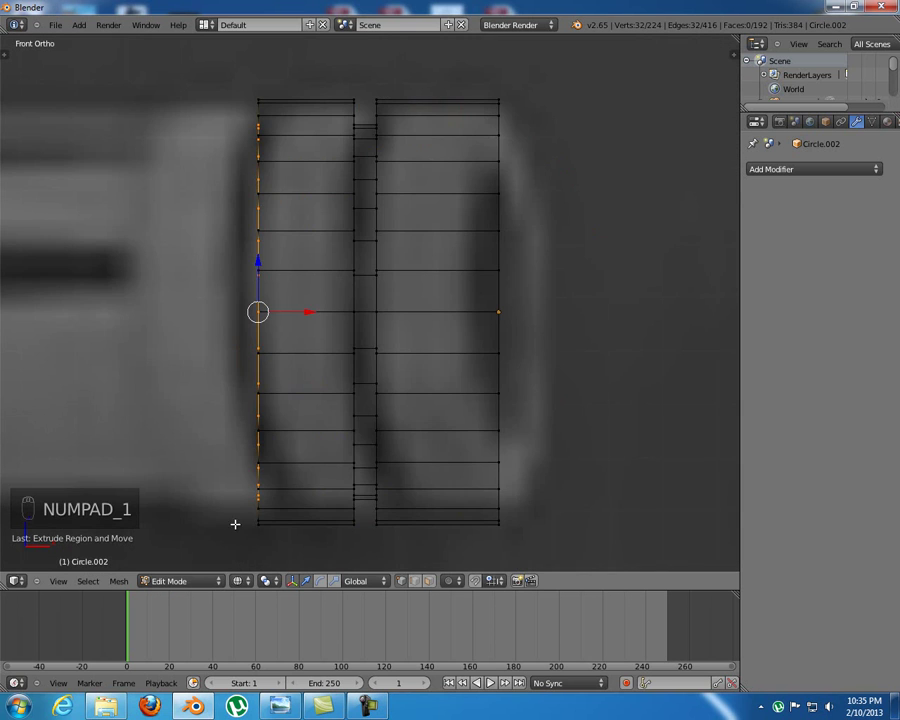
{"action": "middle_click_drag", "start_coordinate": [310, 434], "coordinate": [366, 406], "text": "shift"}
{"action": "scroll", "coordinate": [366, 406], "scroll_direction": "down", "scroll_amount": 1}
{"action": "key", "text": "e"}
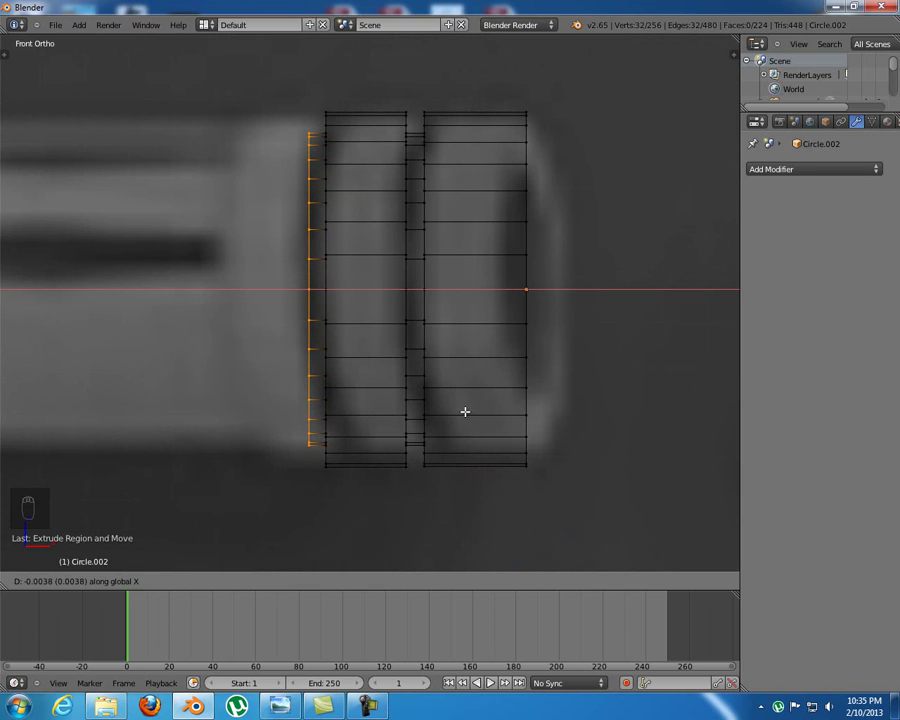
{"action": "left_click", "coordinate": [465, 411]}
Extrude the second groove's open edge and scale it outward to the bands' outer diameter
{"action": "key", "text": "KP_1"}
{"action": "key", "text": "KP_3"}
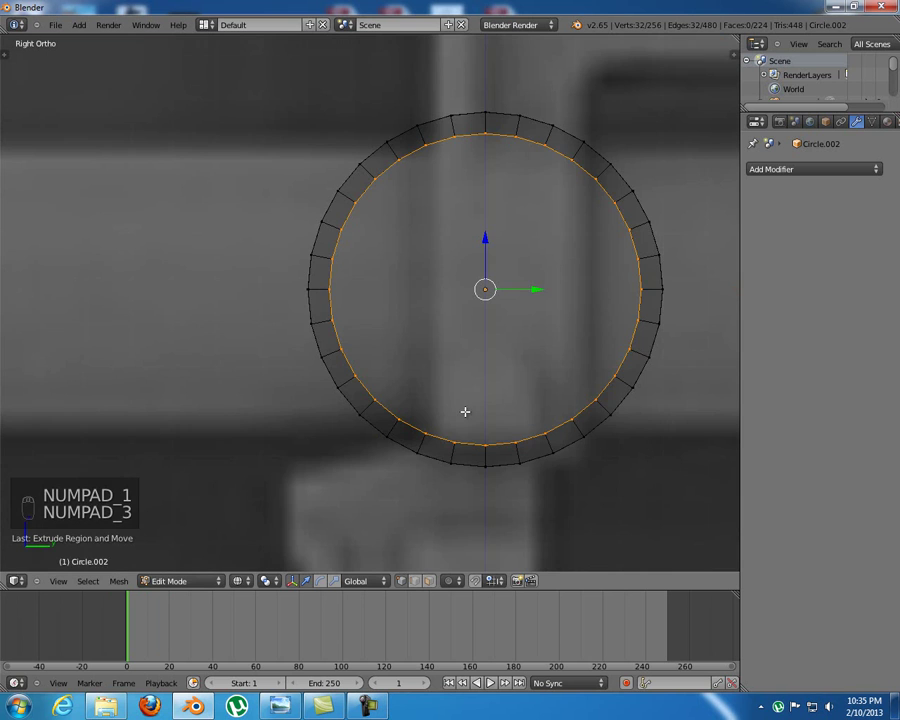
{"action": "key", "text": "e"}
{"action": "key", "text": "s"}
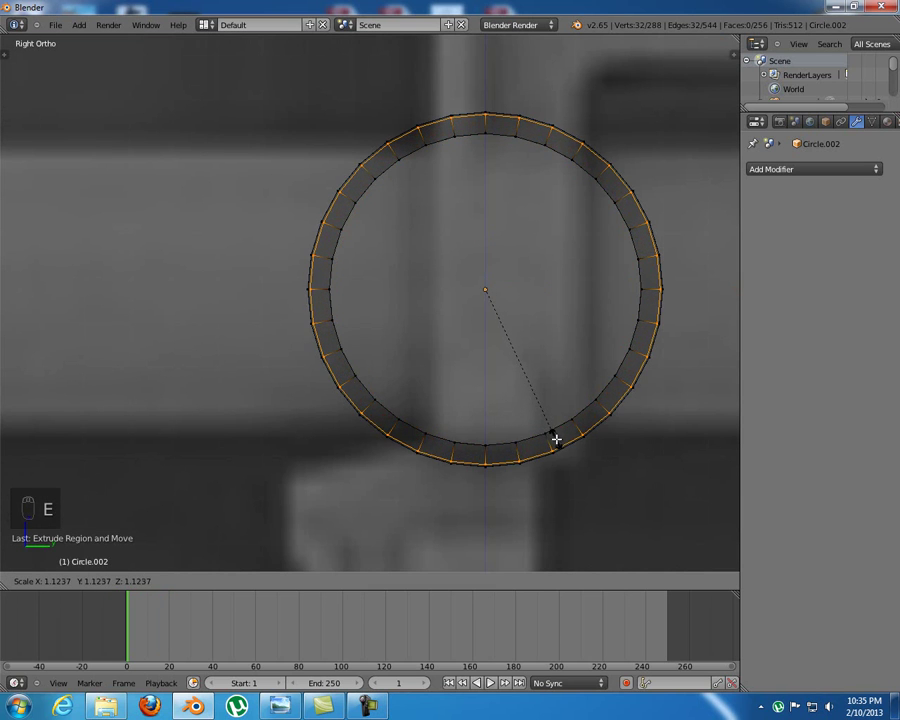
{"action": "left_click", "coordinate": [557, 441]}
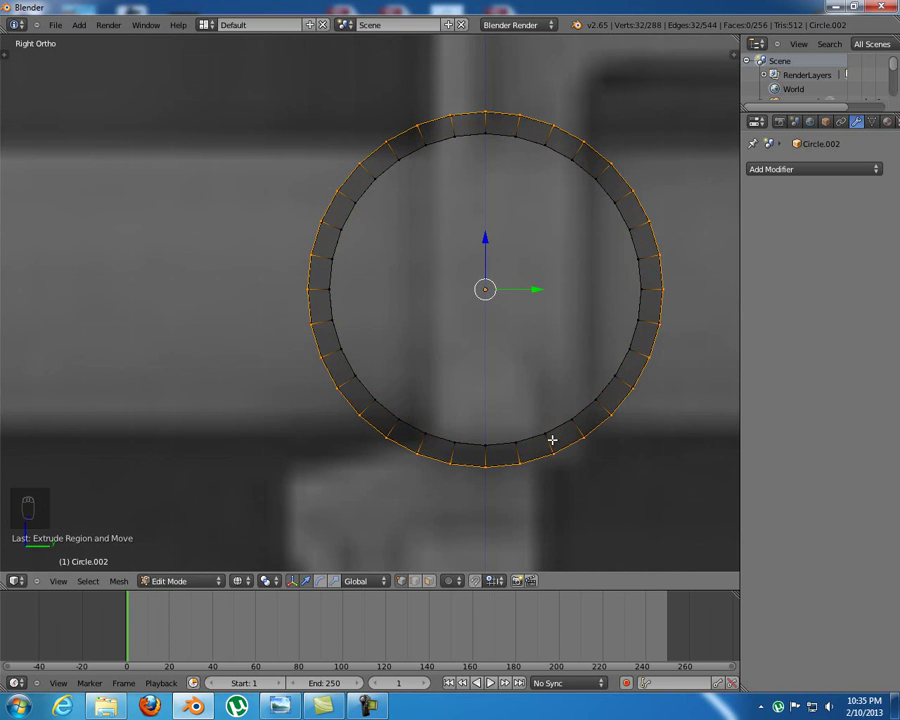
Extrude the outer edge about -0.0157 along X to form the third band, ending near the flash hider's slots
{"action": "key", "text": "KP_1"}
{"action": "middle_click_drag", "start_coordinate": [538, 410], "coordinate": [546, 291], "text": "shift"}
{"action": "scroll", "coordinate": [426, 269], "scroll_direction": "down", "scroll_amount": 3}
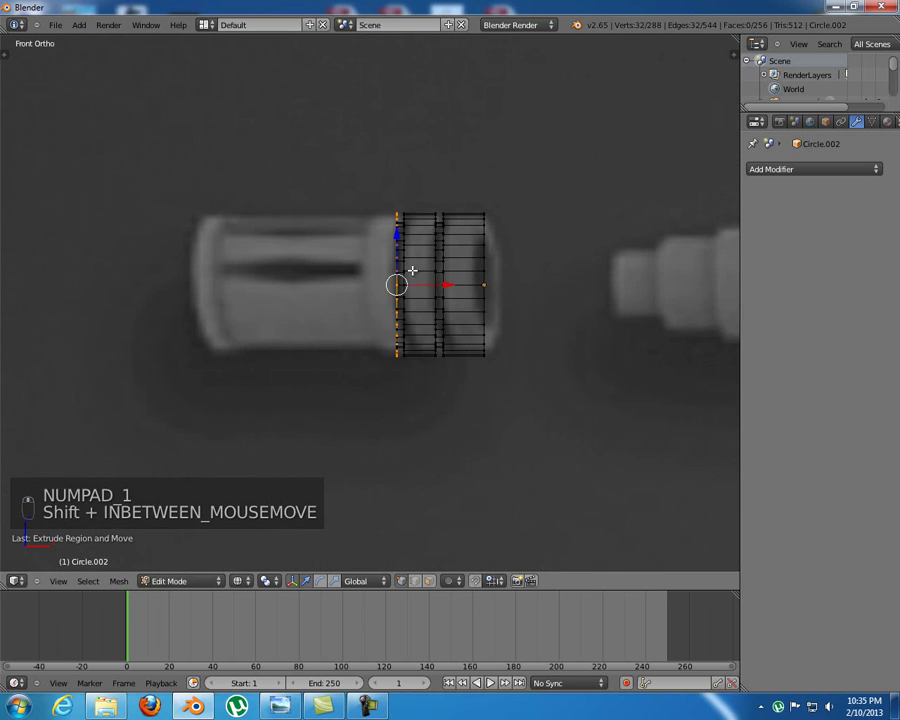
{"action": "middle_click_drag", "start_coordinate": [426, 269], "coordinate": [438, 271], "text": "shift"}
{"action": "key", "text": "e"}
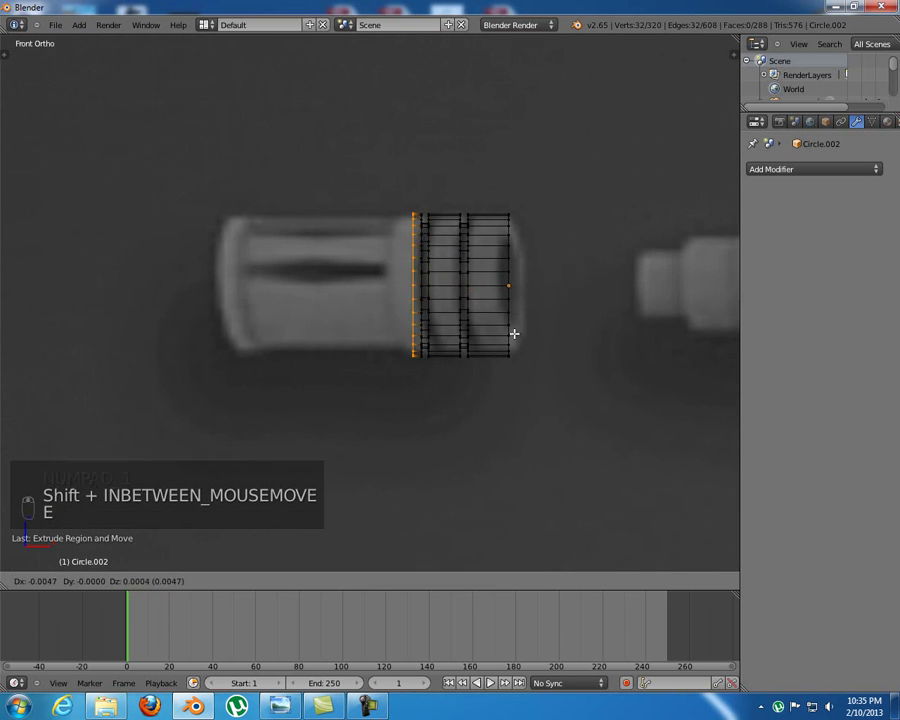
{"action": "key", "text": "x"}
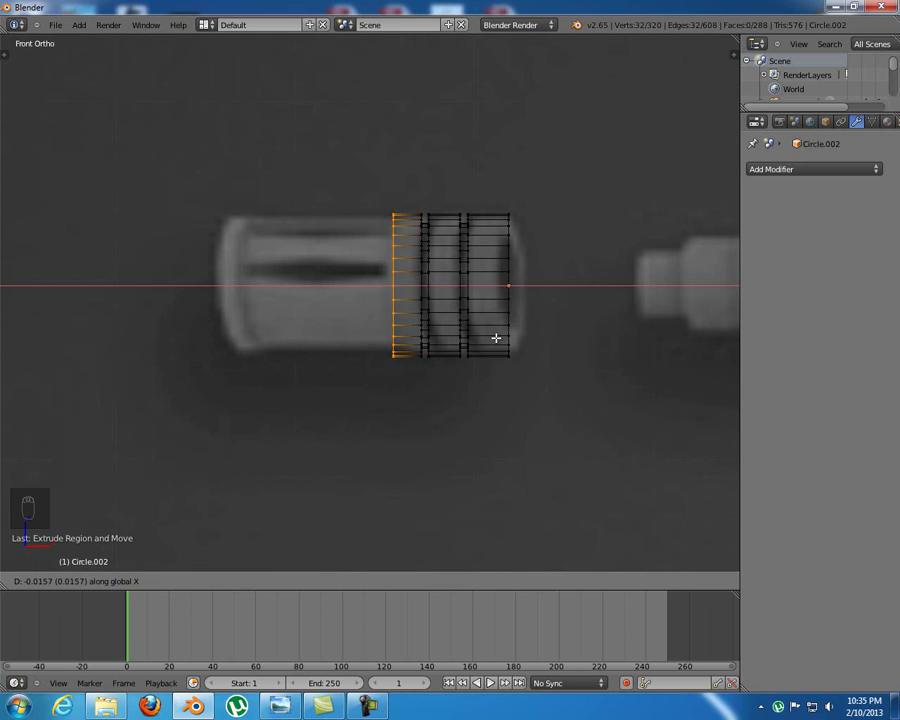
{"action": "left_click", "coordinate": [496, 338]}
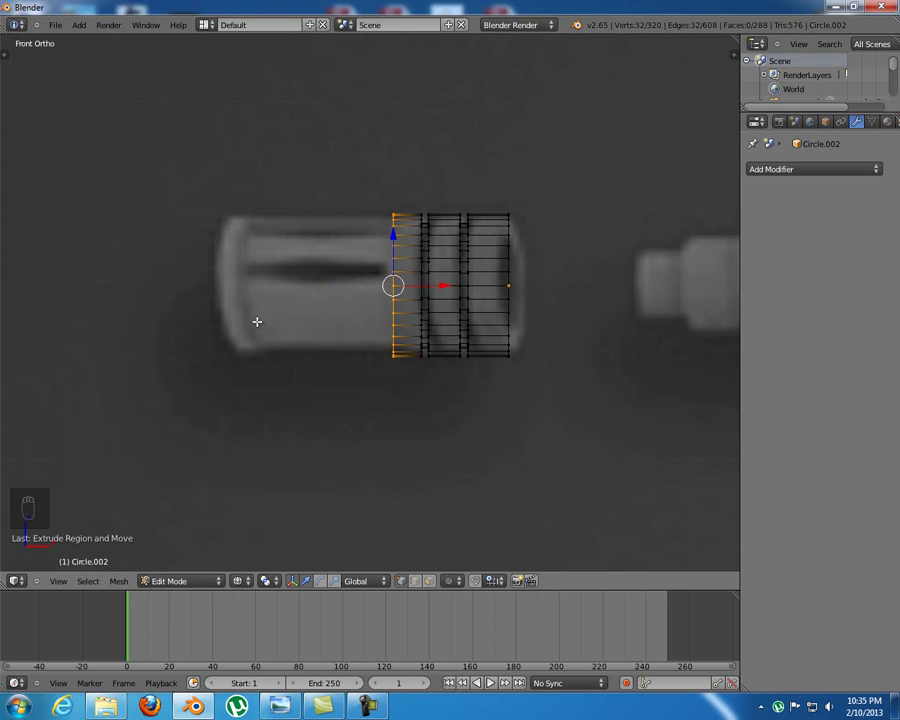
Extrude the third band's open edge in place and scale it inward to about 0.95
{"action": "key", "text": "KP_1"}
{"action": "key", "text": "KP_3"}
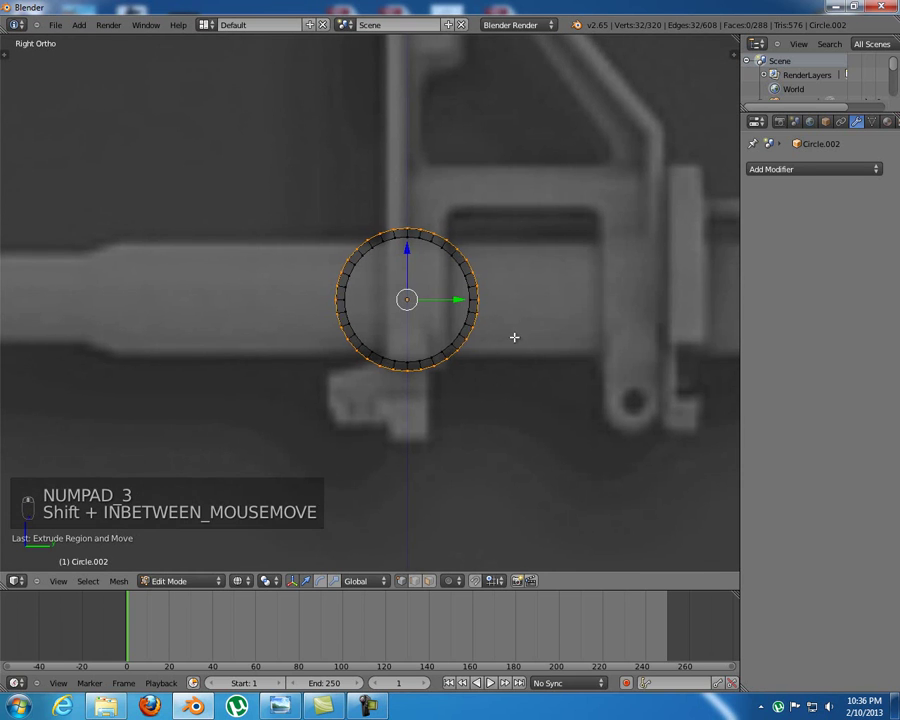
{"action": "scroll", "coordinate": [516, 330], "scroll_direction": "up", "scroll_amount": 3}
{"action": "key", "text": "e"}
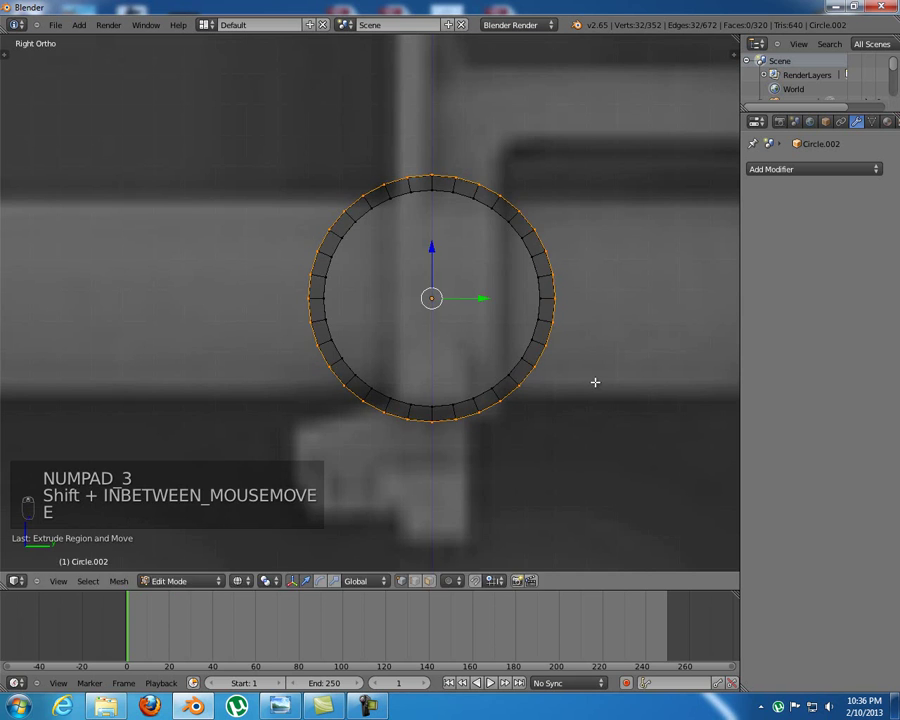
{"action": "key", "text": "s"}
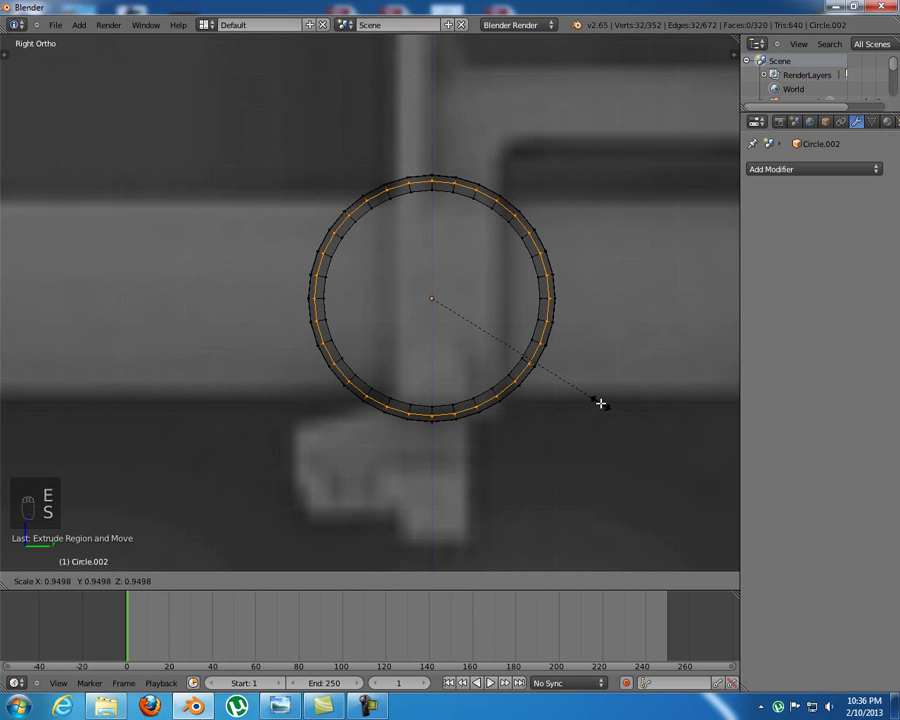
{"action": "left_click", "coordinate": [600, 403]}
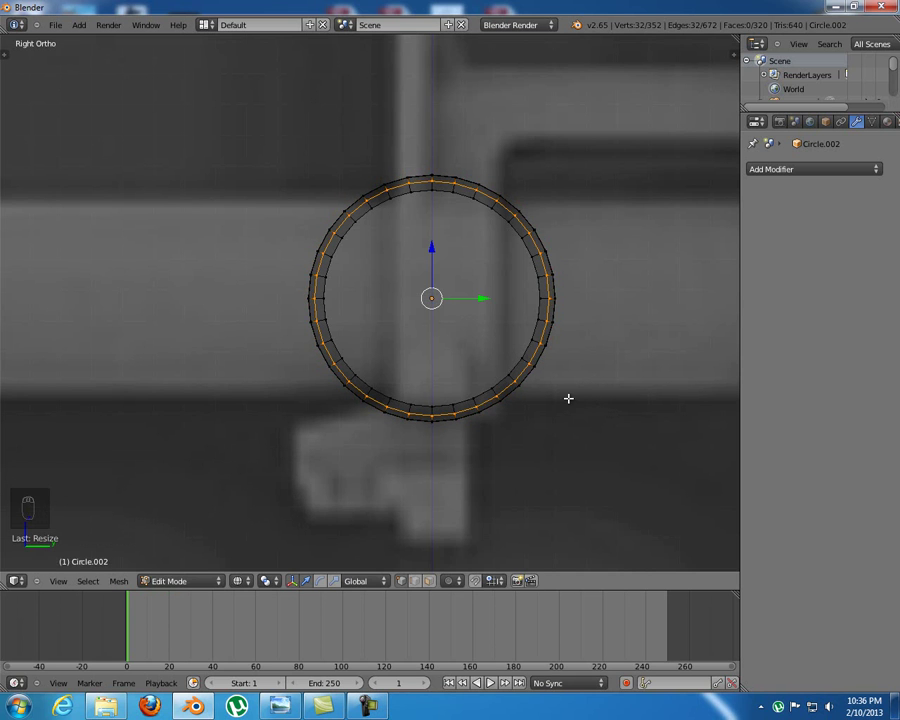
Extrude the inset edge loop along negative X across the slotted section, up to the end collar in the reference
{"action": "key", "text": "KP_1"}
{"action": "middle_click_drag", "start_coordinate": [390, 372], "coordinate": [426, 348], "text": "shift"}
{"action": "key", "text": "a"}
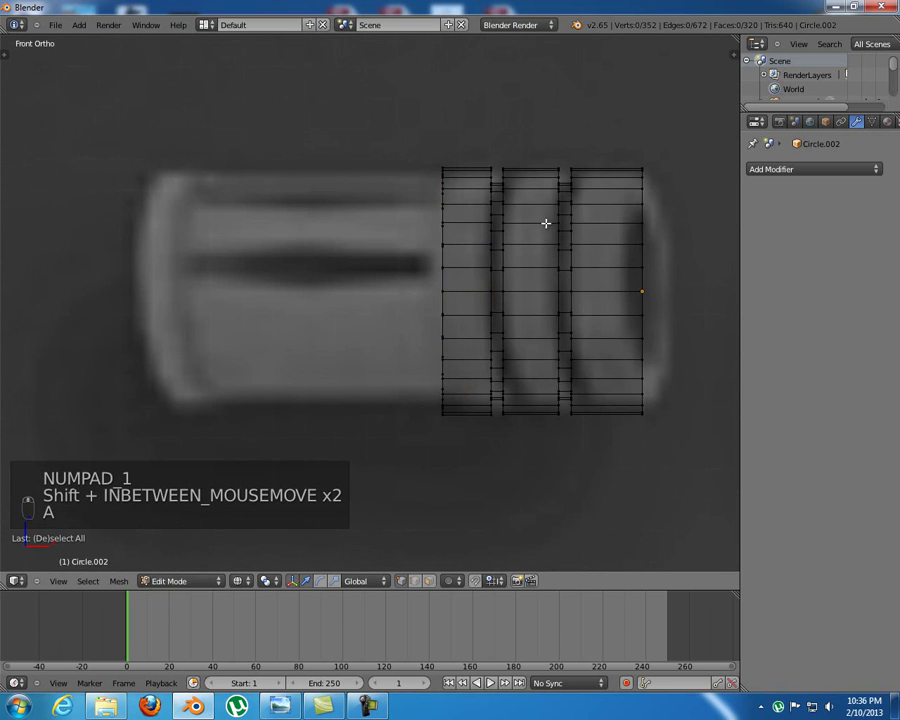
{"action": "middle_click_drag", "start_coordinate": [496, 280], "coordinate": [493, 311]}
{"action": "right_click", "coordinate": [452, 248], "text": "alt"}
{"action": "right_click", "coordinate": [344, 327], "text": "alt"}
{"action": "right_click", "coordinate": [388, 362], "text": "alt"}
{"action": "key", "text": "KP_1"}
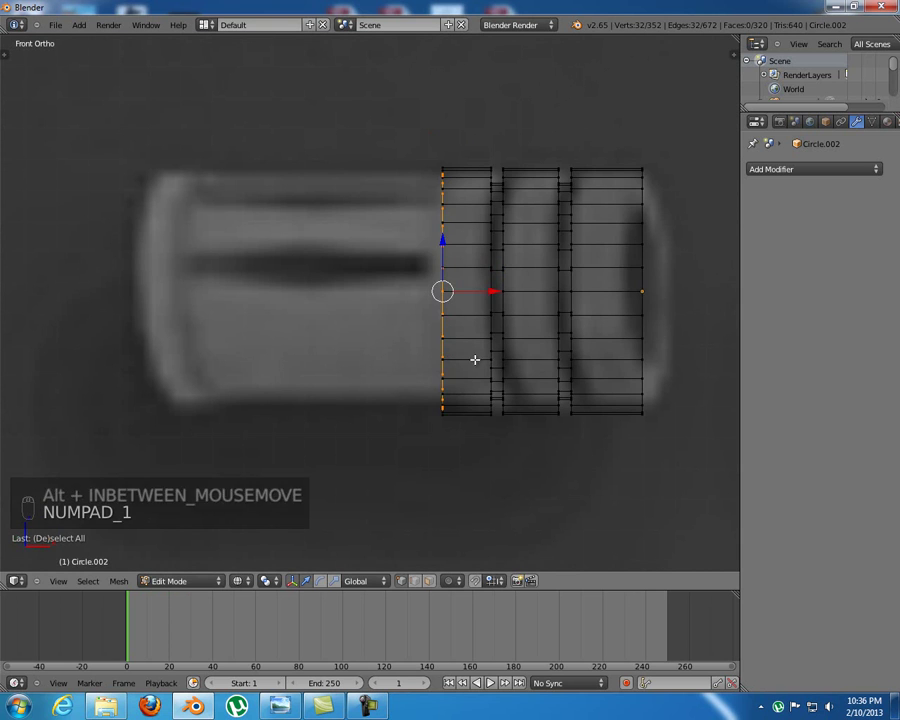
{"action": "key", "text": "e"}
{"action": "key", "text": "z"}
{"action": "key", "text": "x"}
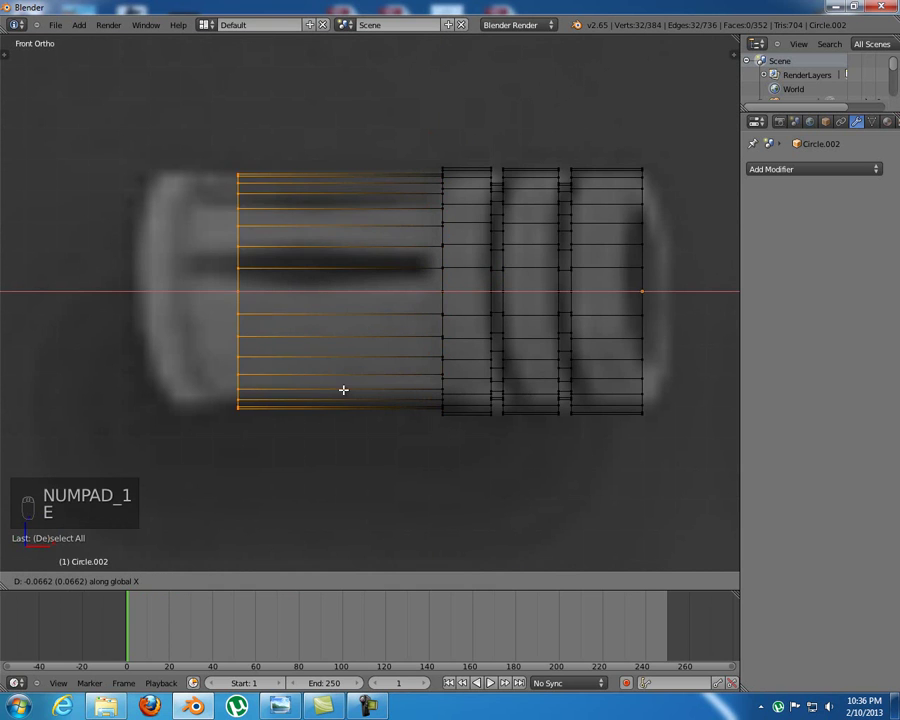
{"action": "left_click", "coordinate": [291, 379]}
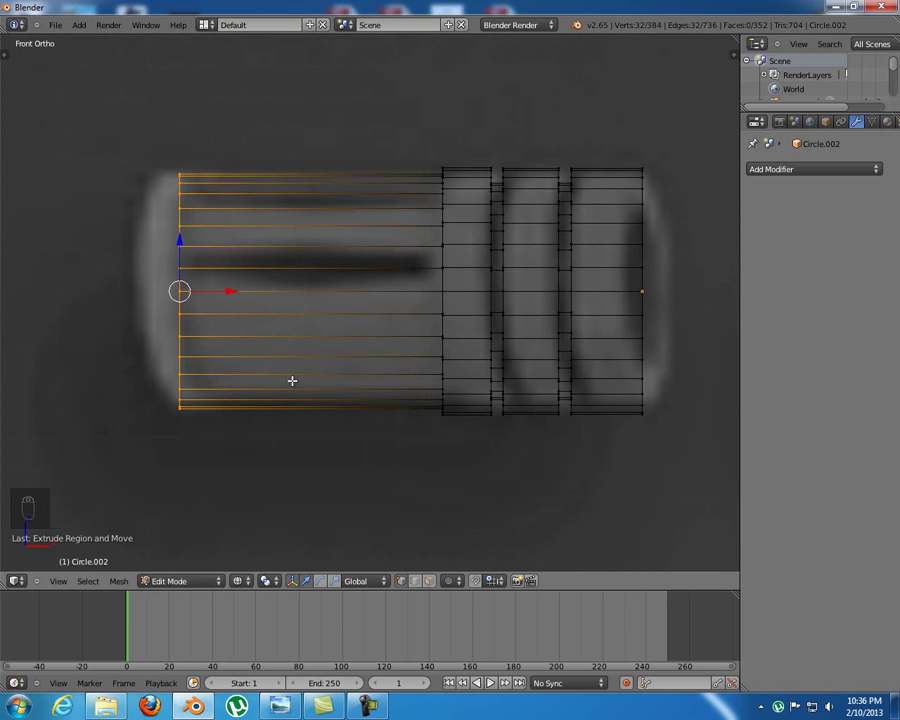
Extrude the slotted section's open edge in place and scale it outward about 1.06 to the bands' diameter
{"action": "key", "text": "KP_3"}
{"action": "middle_click_drag", "start_coordinate": [501, 329], "coordinate": [526, 339], "text": "shift"}
{"action": "scroll", "coordinate": [530, 341], "scroll_direction": "up", "scroll_amount": 1}
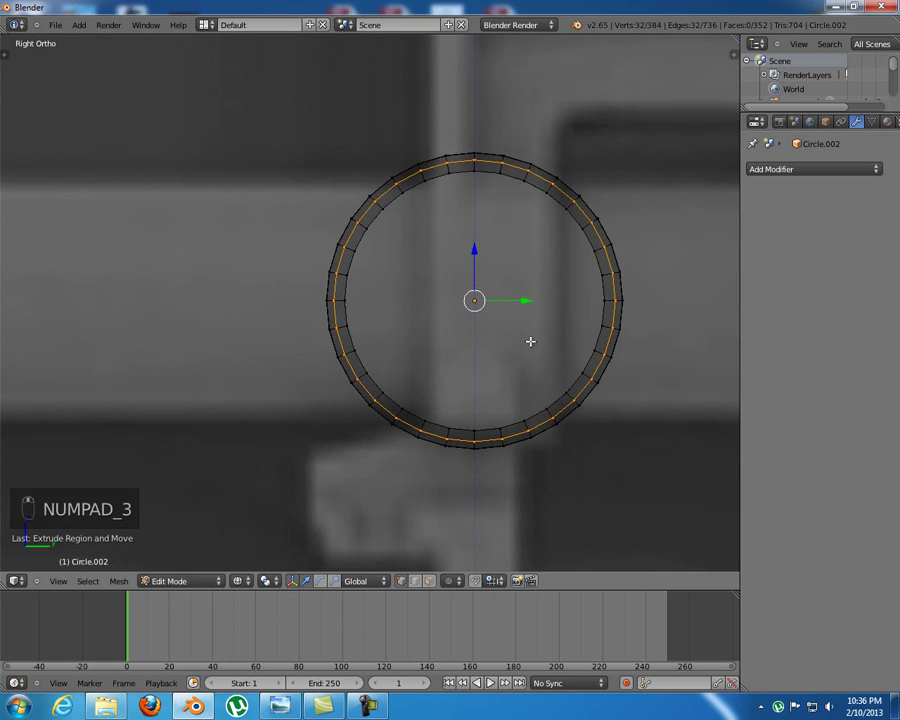
{"action": "key", "text": "e"}
{"action": "key", "text": "s"}
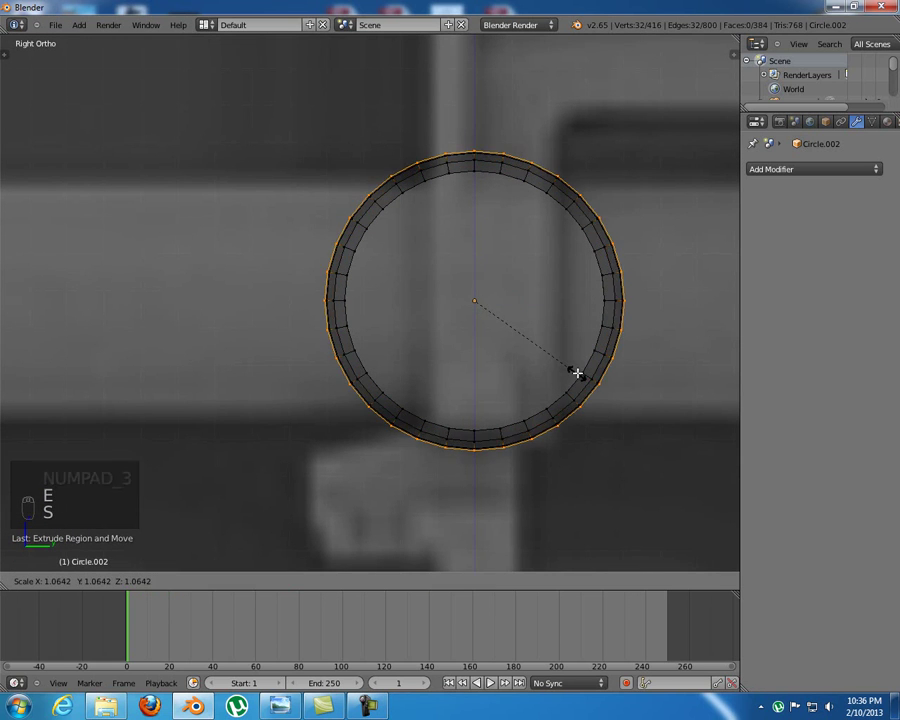
{"action": "left_click", "coordinate": [575, 372]}
Extrude the widened edge about -0.0079 along X to form the end collar, then deselect everything
{"action": "key", "text": "KP_1"}
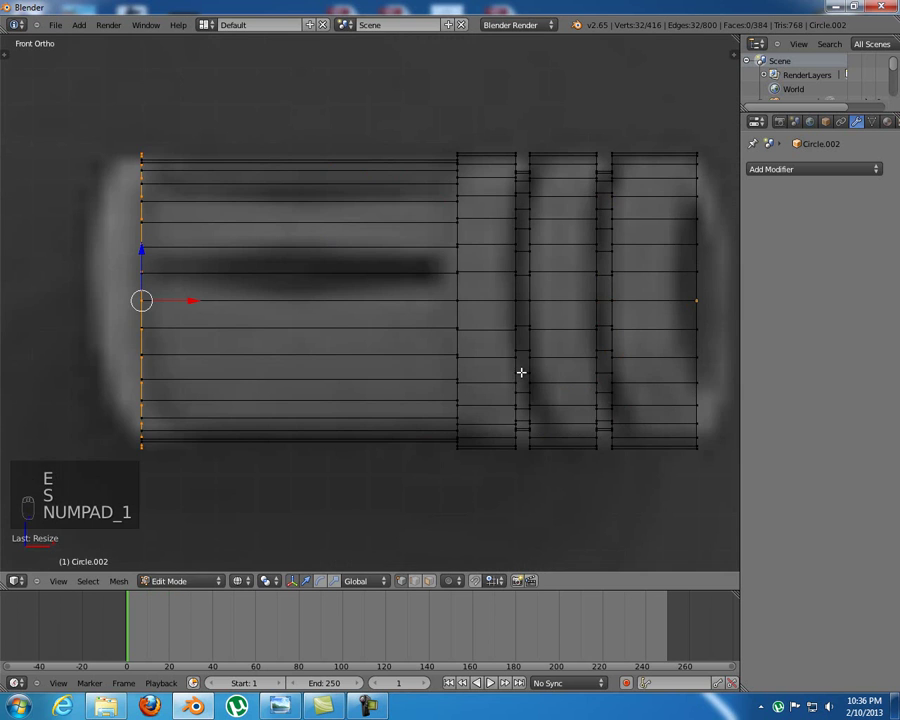
{"action": "scroll", "coordinate": [500, 325], "scroll_direction": "down", "scroll_amount": 2}
{"action": "key", "text": "e"}
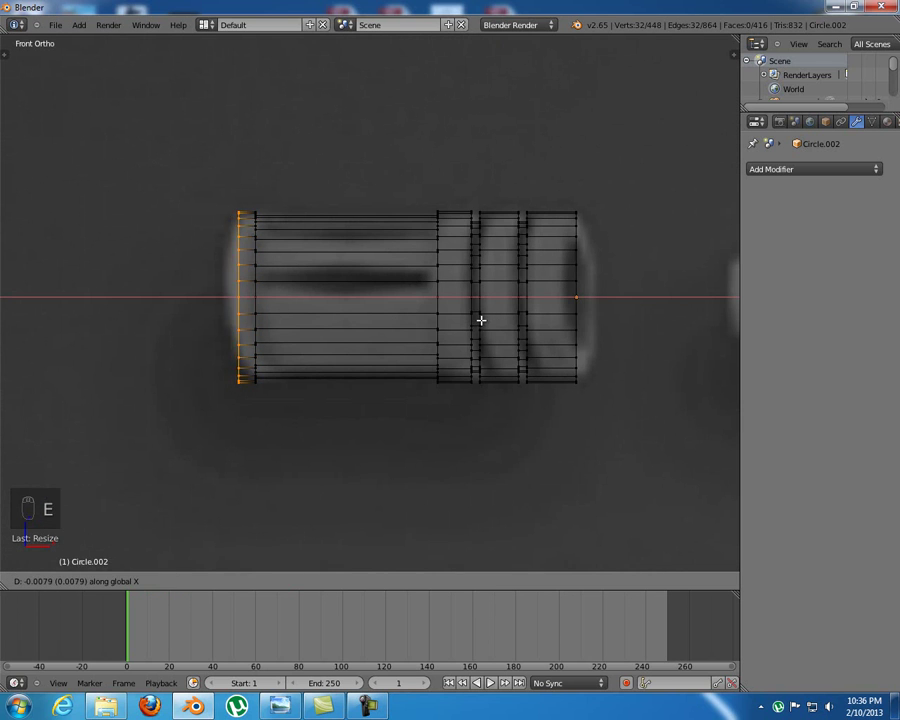
{"action": "left_click", "coordinate": [481, 320]}
{"action": "key", "text": "a"}
Examine the flash hider's body from several angles and compare its faces with the slots in the reference
{"action": "middle_click_drag", "start_coordinate": [345, 315], "coordinate": [276, 304]}
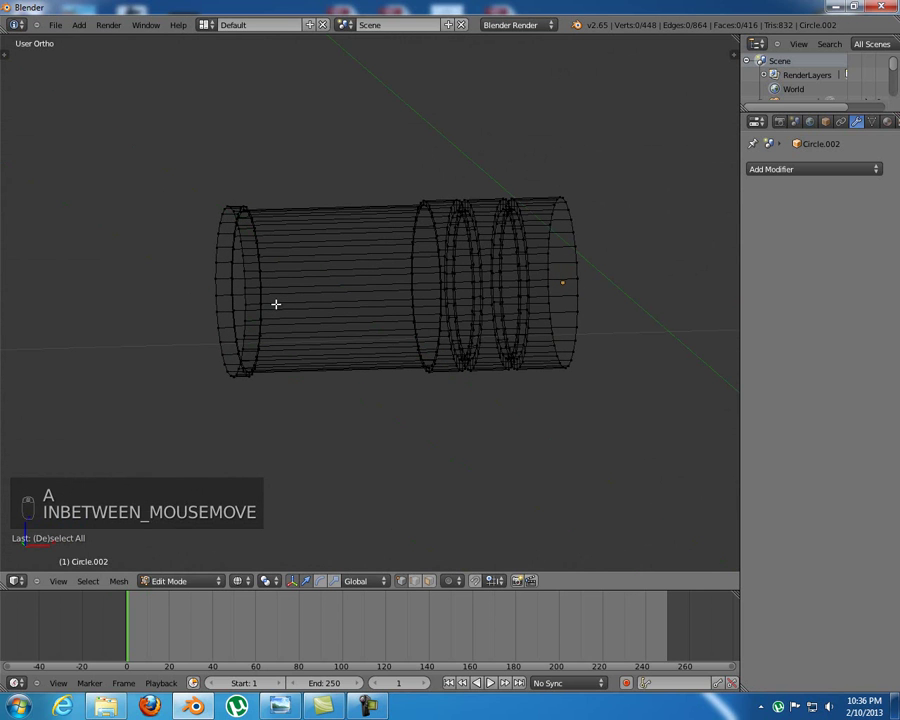
{"action": "key", "text": "KP_1"}
{"action": "key", "text": "z"}
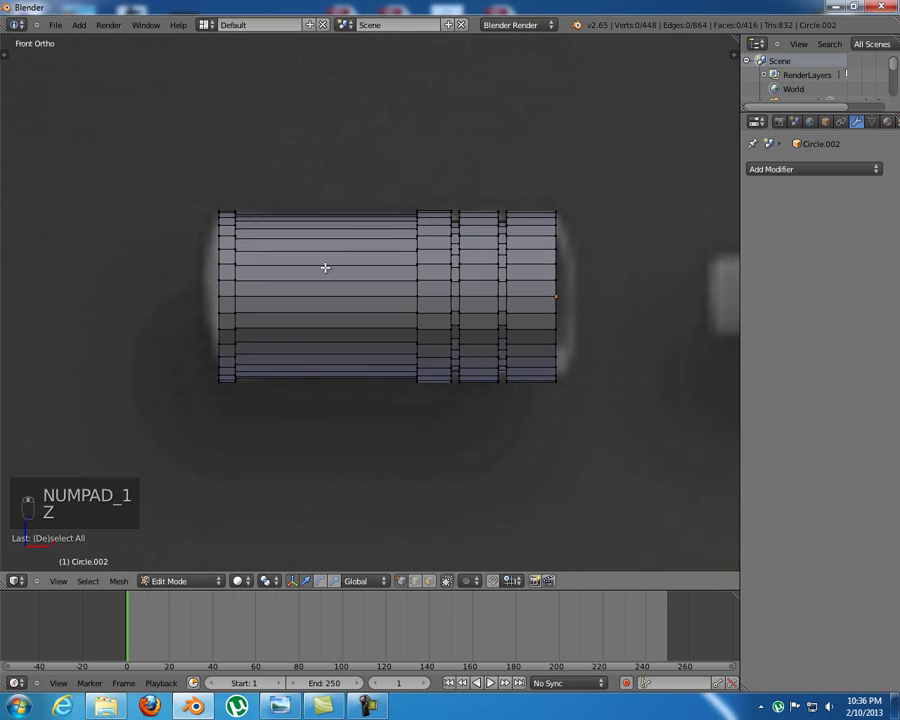
{"action": "key", "text": "z"}
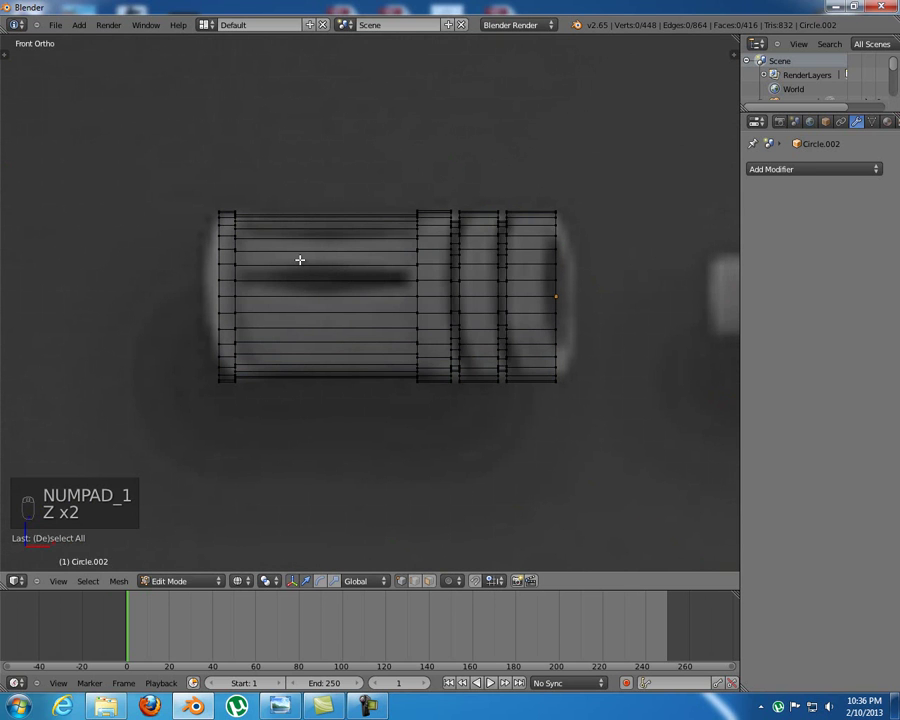
{"action": "key", "text": "z"}
{"action": "key", "text": "z"}
{"action": "mouse_move", "coordinate": [337, 261]}
{"action": "middle_mouse_down"}
{"action": "mouse_move", "coordinate": [384, 277]}
{"action": "mouse_move", "coordinate": [388, 291]}
{"action": "mouse_move", "coordinate": [321, 275]}
{"action": "mouse_move", "coordinate": [329, 257]}
{"action": "mouse_move", "coordinate": [490, 271]}
{"action": "mouse_move", "coordinate": [390, 267]}
{"action": "middle_mouse_up"}
{"action": "key", "text": "z"}
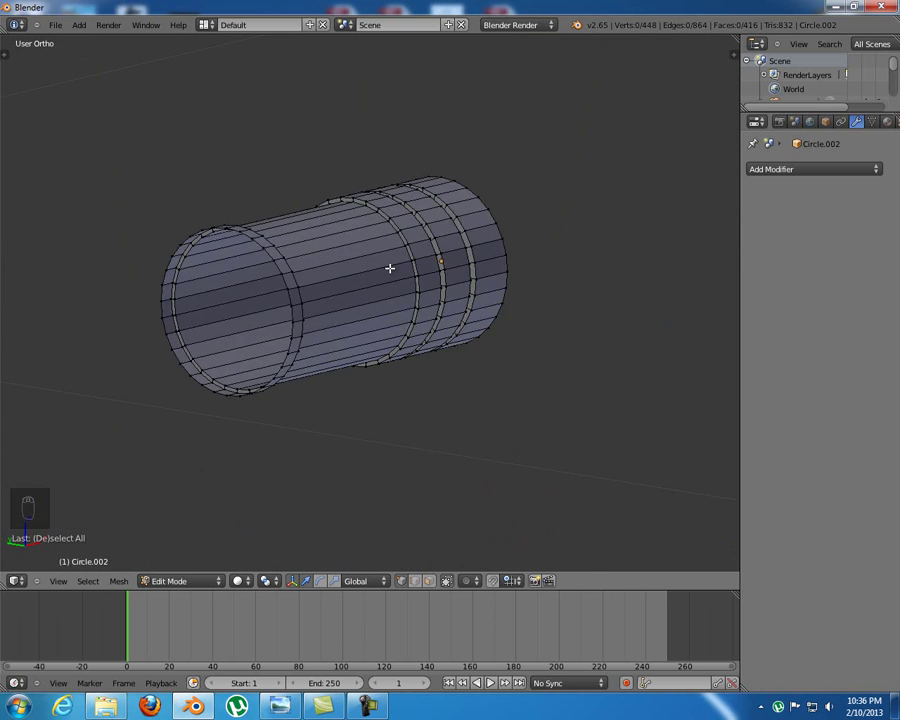
{"action": "key", "text": "KP_1"}
{"action": "key", "text": "z"}
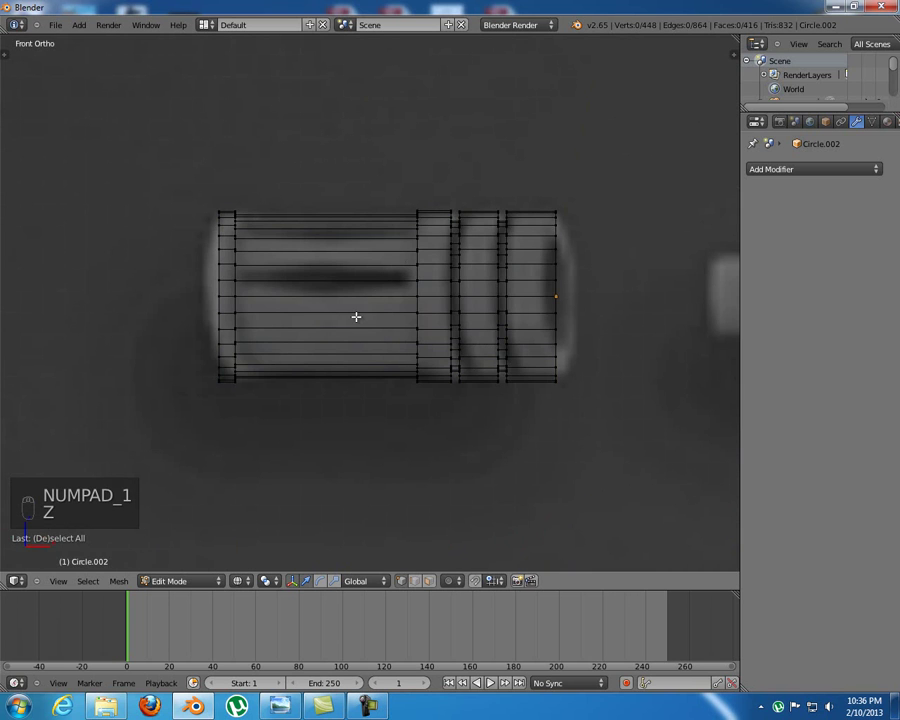
{"action": "key", "text": "z"}
{"action": "middle_click_drag", "start_coordinate": [269, 269], "coordinate": [318, 271]}
Switch to face selection and delete three adjacent long faces on top of the slotted section to open a slot
{"action": "key", "text": "ctrl+Tab"}
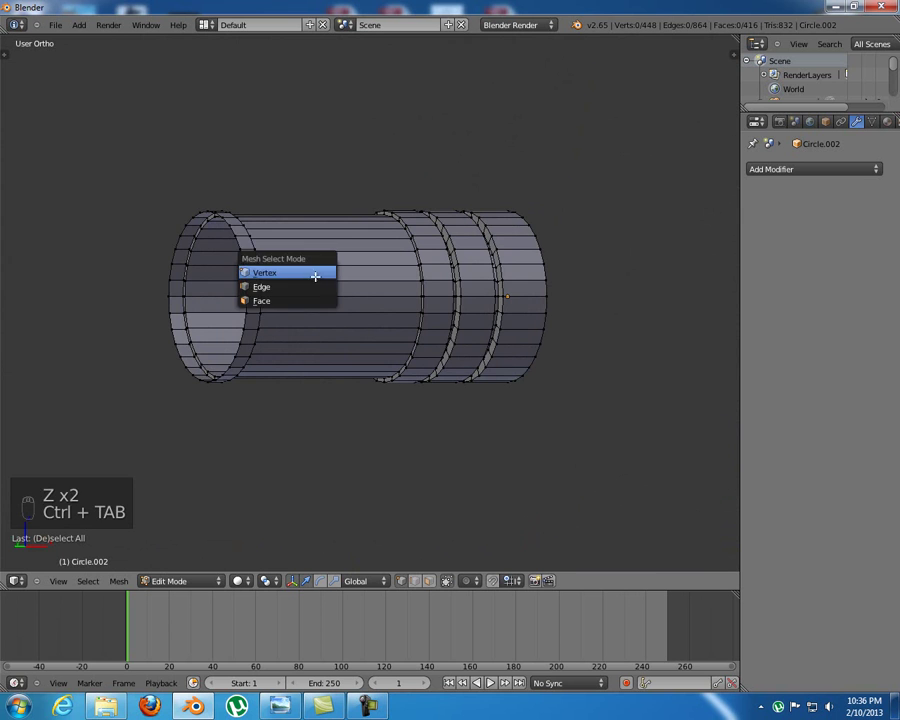
{"action": "left_click", "coordinate": [315, 298]}
{"action": "key", "text": "KP_7"}
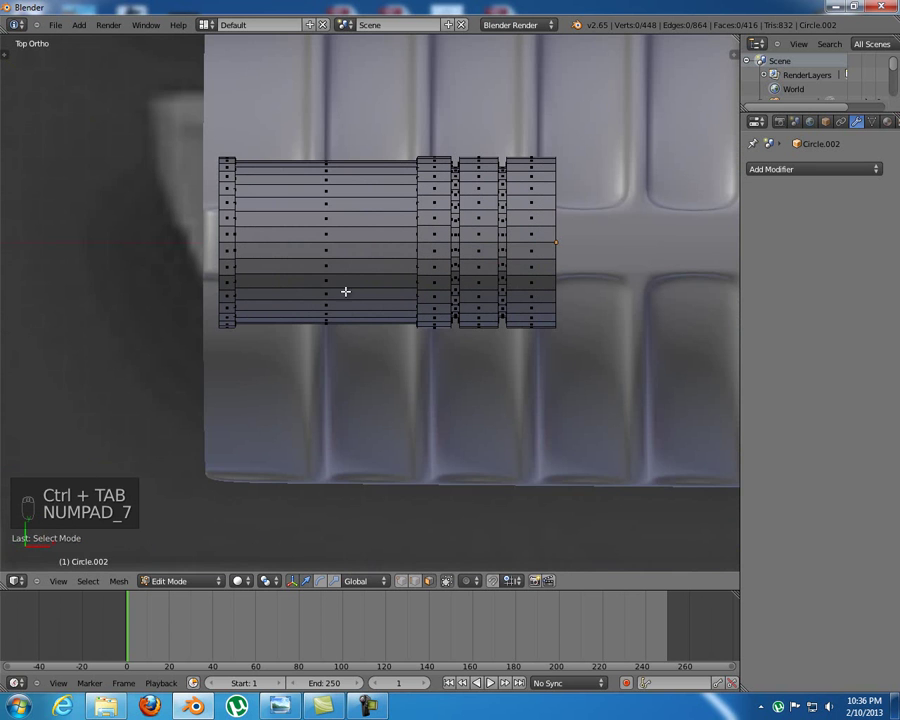
{"action": "scroll", "coordinate": [344, 212], "scroll_direction": "up", "scroll_amount": 4}
{"action": "middle_click_drag", "start_coordinate": [377, 184], "coordinate": [356, 272], "text": "shift"}
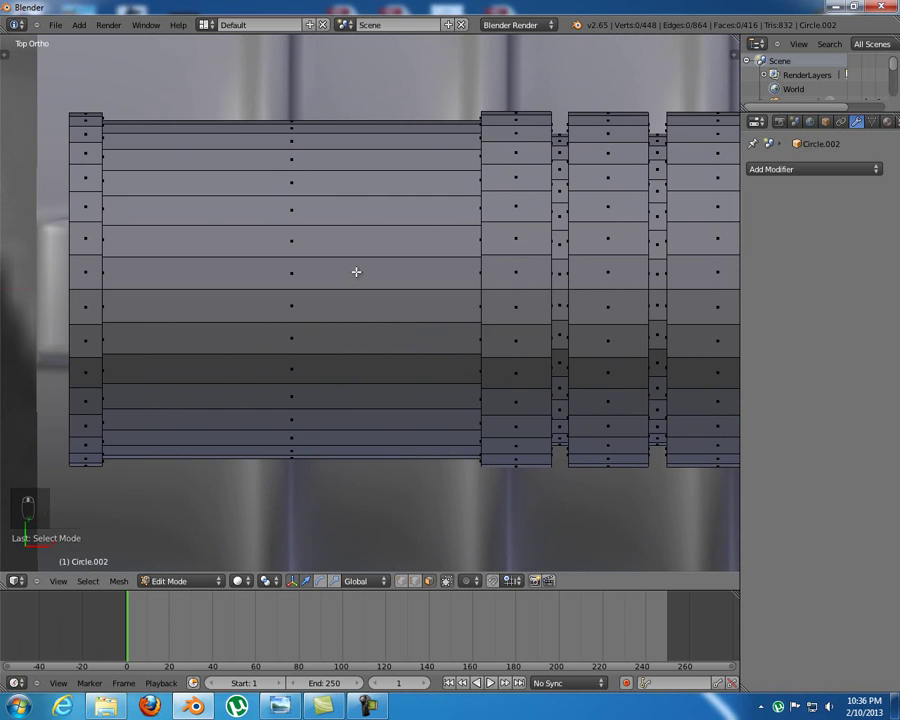
{"action": "right_click", "coordinate": [270, 285]}
{"action": "right_click", "coordinate": [319, 311], "text": "shift"}
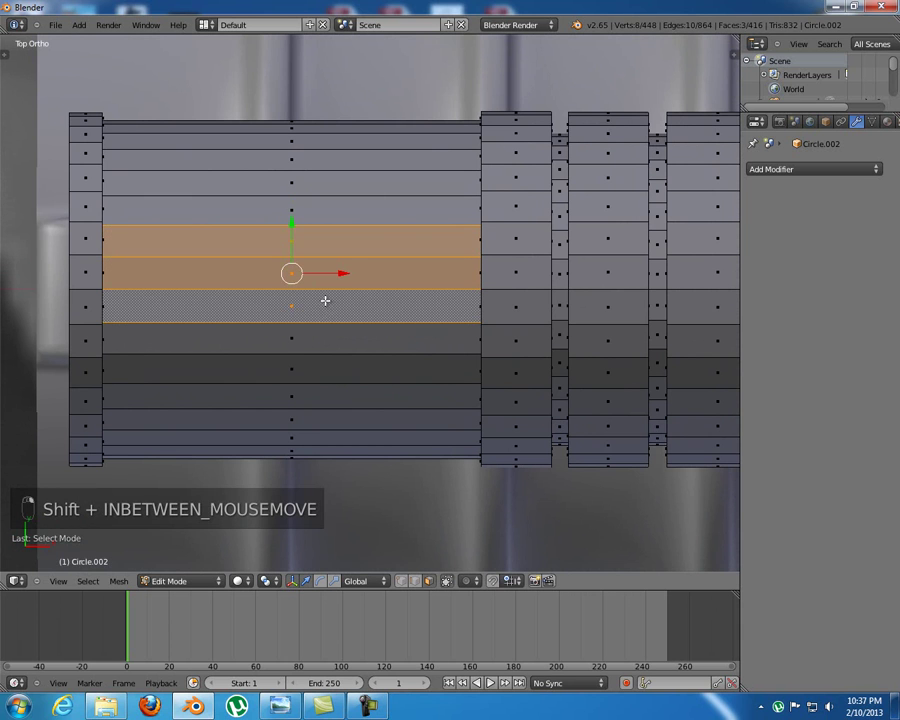
{"action": "middle_click_drag", "start_coordinate": [344, 244], "coordinate": [337, 231], "text": "shift"}
{"action": "key", "text": "x"}
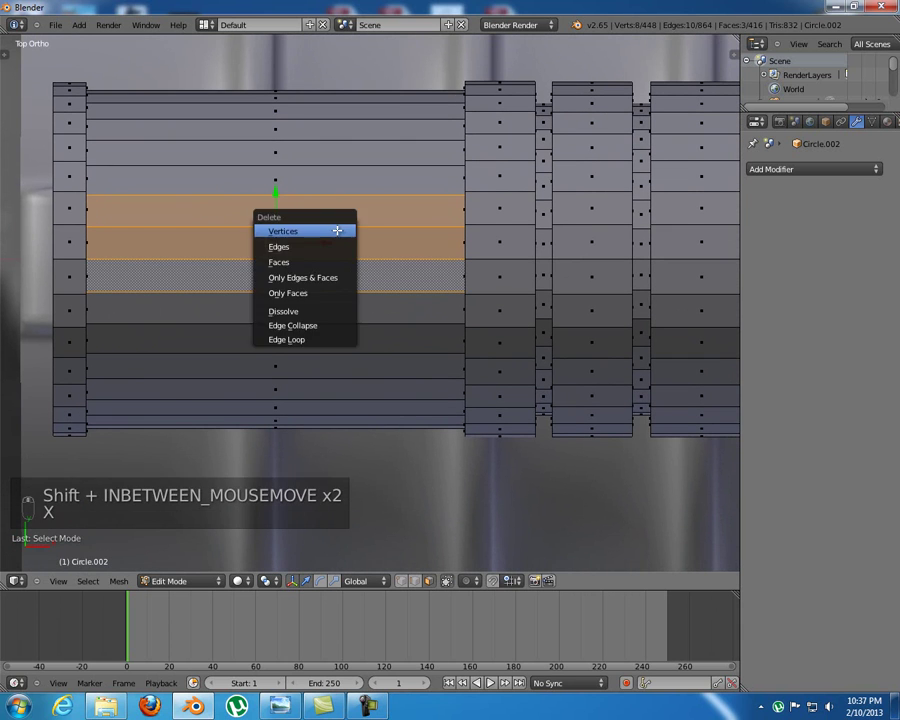
{"action": "left_click", "coordinate": [331, 262]}
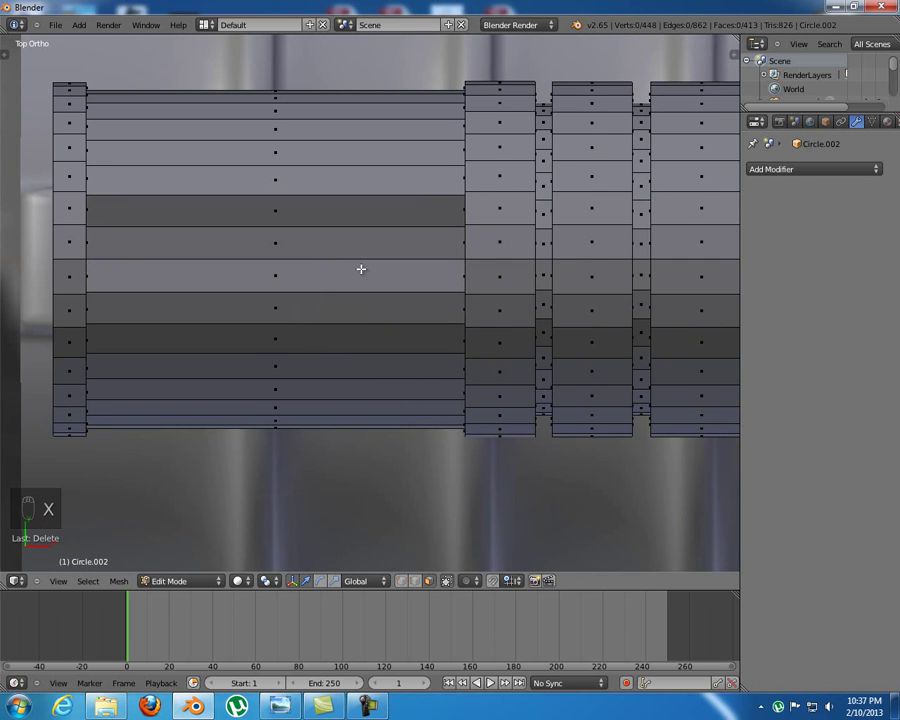
Delete the three long faces around the reference slot on both the front and back sides of the slotted section
{"action": "key", "text": "KP_1"}
{"action": "key", "text": "z"}
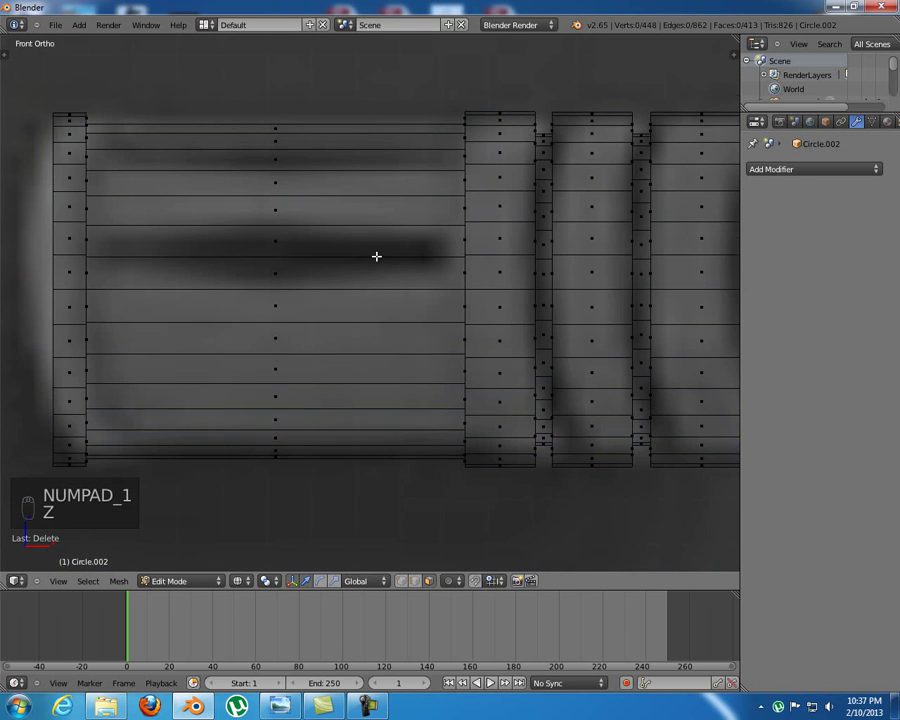
{"action": "key", "text": "b"}
{"action": "left_click_drag", "start_coordinate": [234, 223], "coordinate": [318, 293]}
{"action": "key", "text": "z"}
{"action": "middle_click_drag", "start_coordinate": [242, 254], "coordinate": [326, 260]}
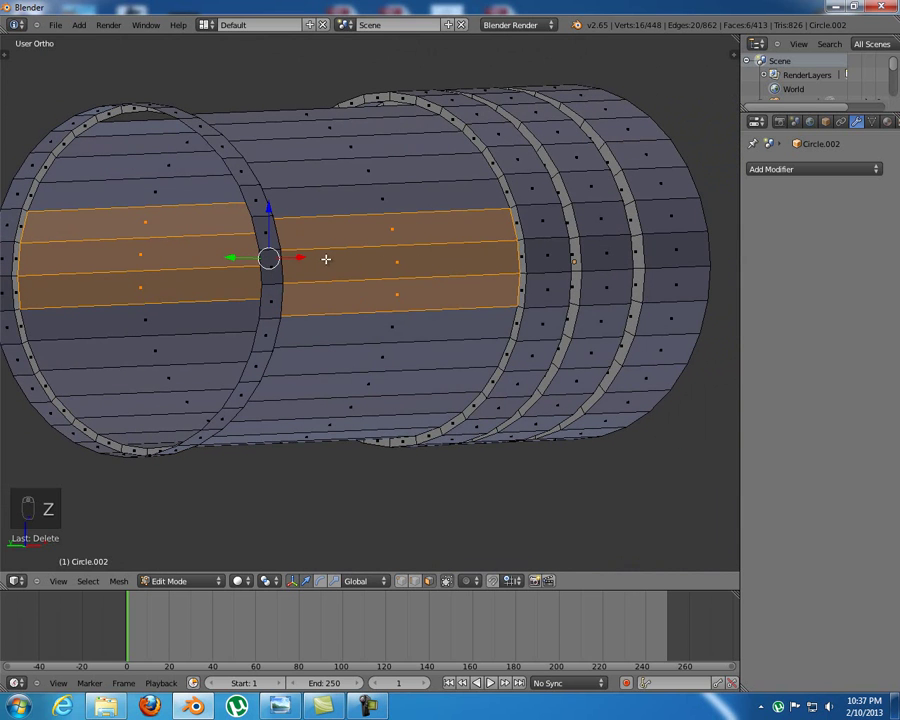
{"action": "key", "text": "x"}
{"action": "left_click", "coordinate": [527, 256]}
{"action": "key", "text": "z"}
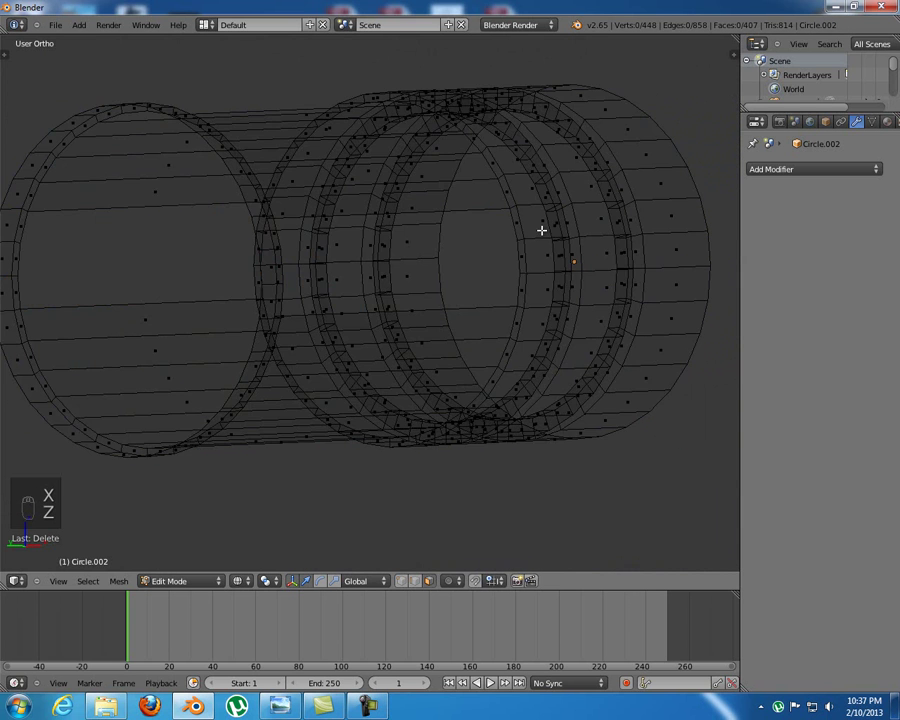
{"action": "key", "text": "z"}
{"action": "middle_click_drag", "start_coordinate": [558, 238], "coordinate": [458, 247], "text": "shift"}
{"action": "scroll", "coordinate": [458, 247], "scroll_direction": "down", "scroll_amount": 5}
{"action": "key", "text": "KP_1"}
{"action": "key", "text": "z"}
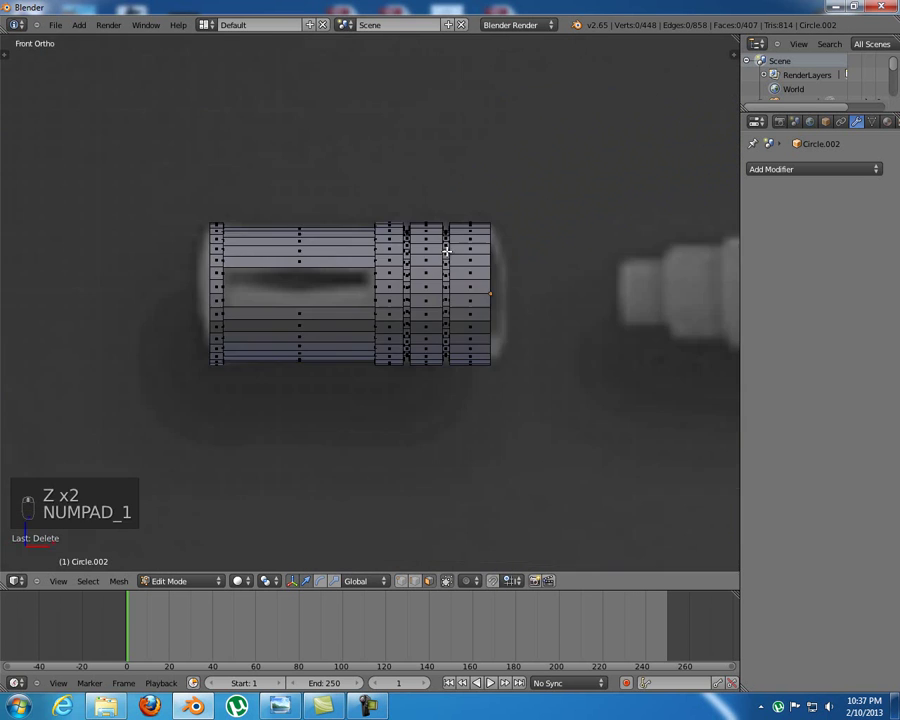
{"action": "key", "text": "Tab"}
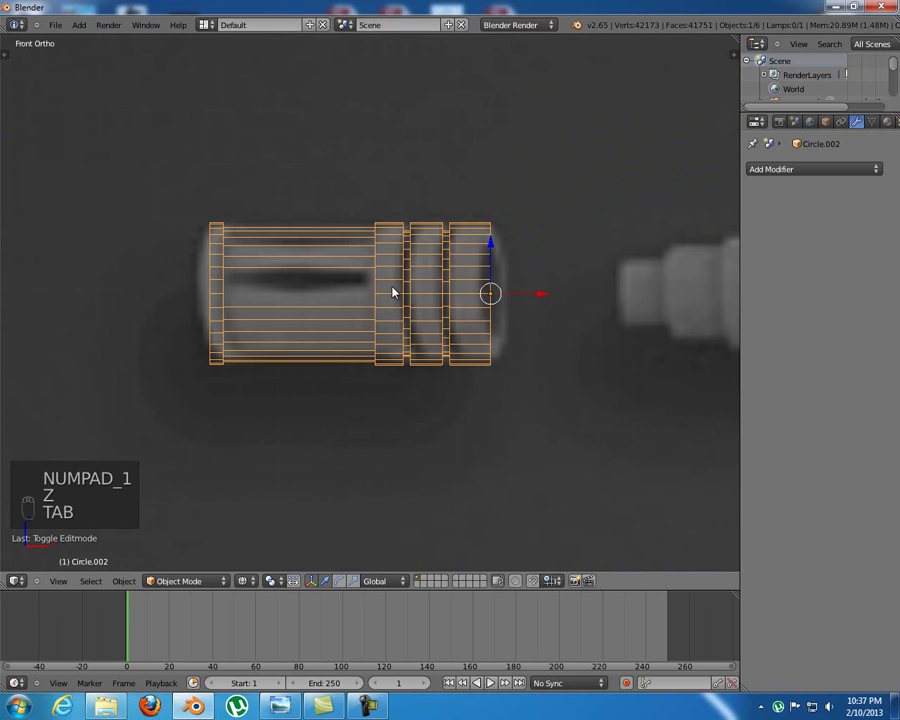
{"action": "key", "text": "g"}
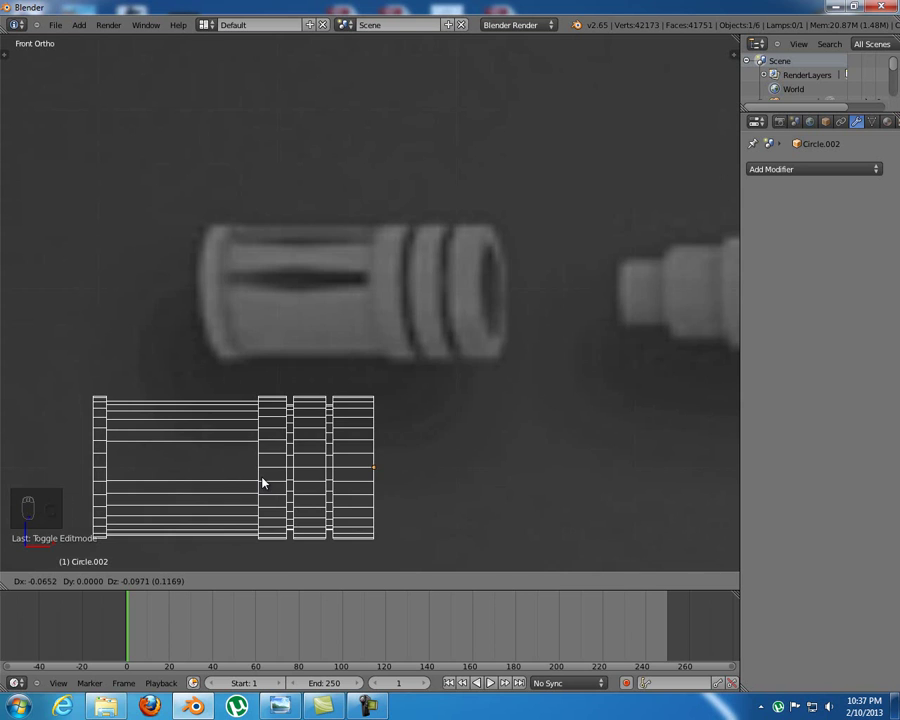
{"action": "right_click", "coordinate": [263, 483]}
{"action": "key", "text": "Tab"}
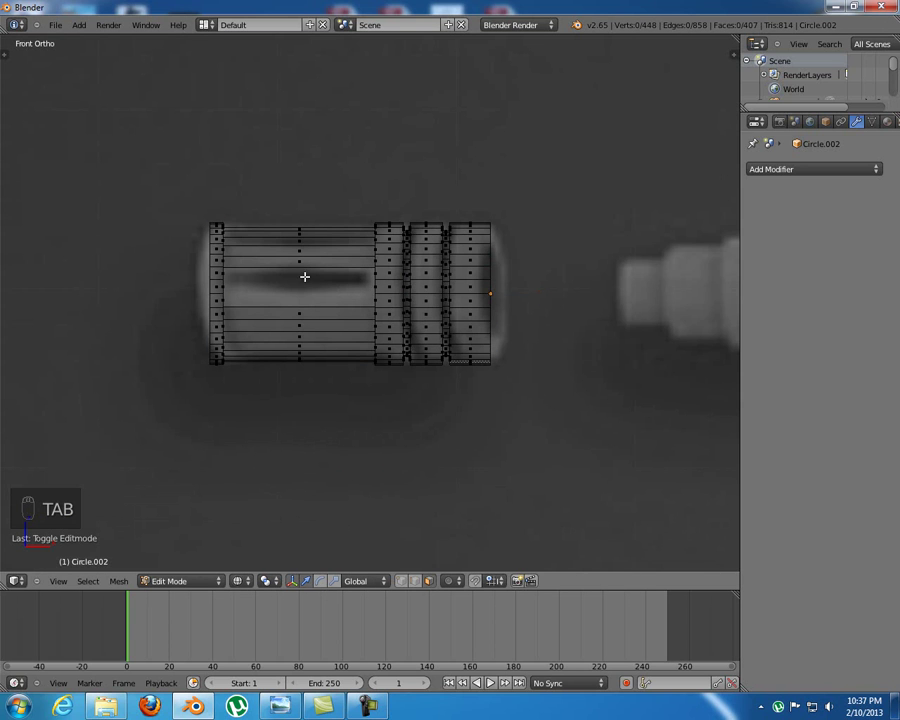
{"action": "key", "text": "z"}
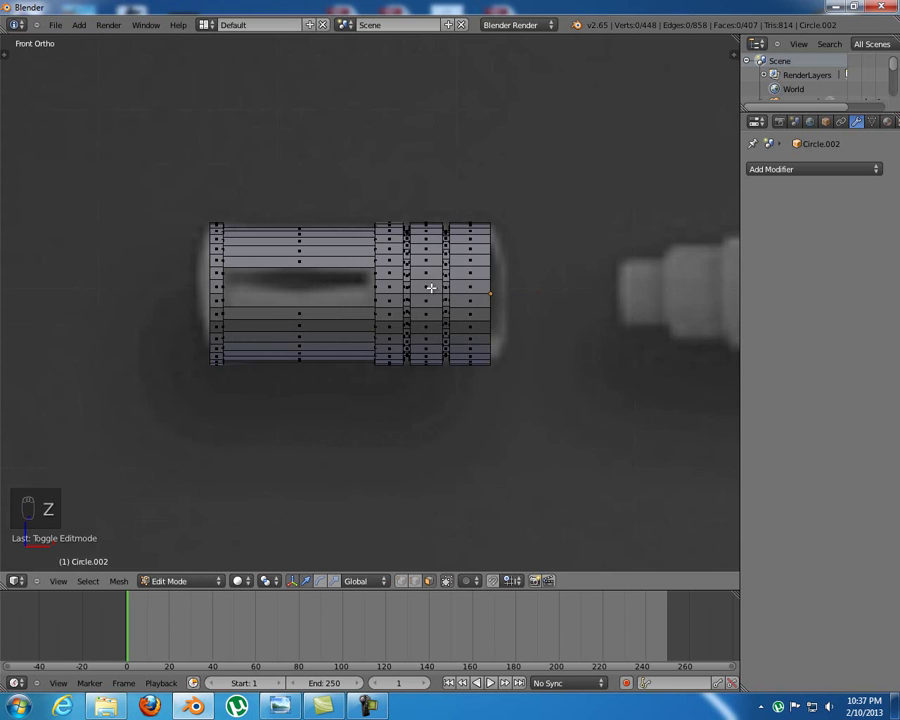
Add a Subdivision Surface modifier to the flash hider in Object Mode with 2 view subdivisions
{"action": "key", "text": "Tab"}
{"action": "scroll", "coordinate": [458, 268], "scroll_direction": "down", "scroll_amount": 4}
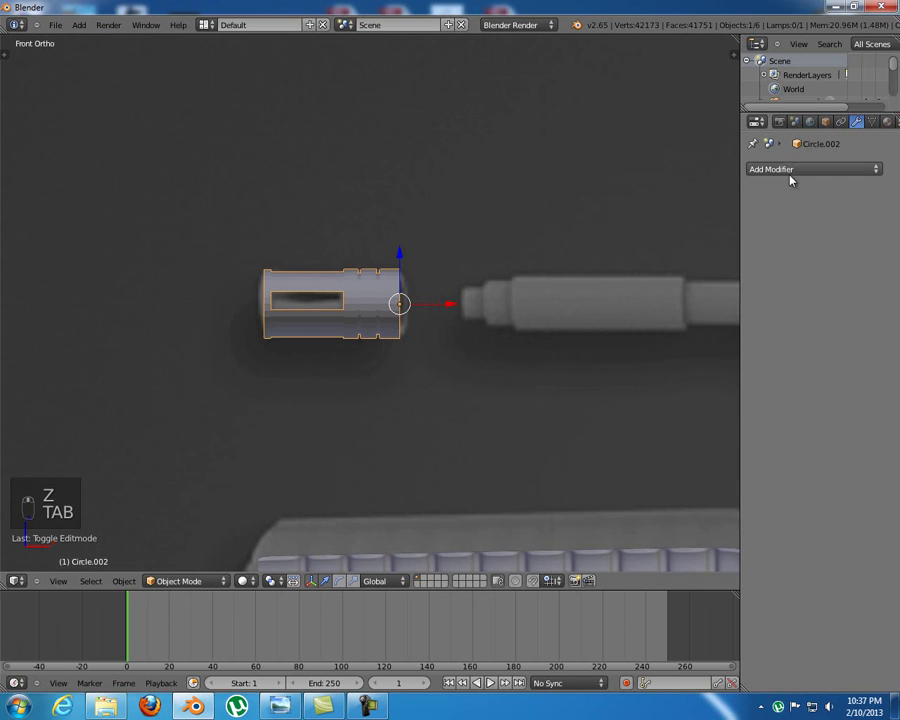
{"action": "left_click", "coordinate": [789, 172]}
{"action": "left_click", "coordinate": [590, 400]}
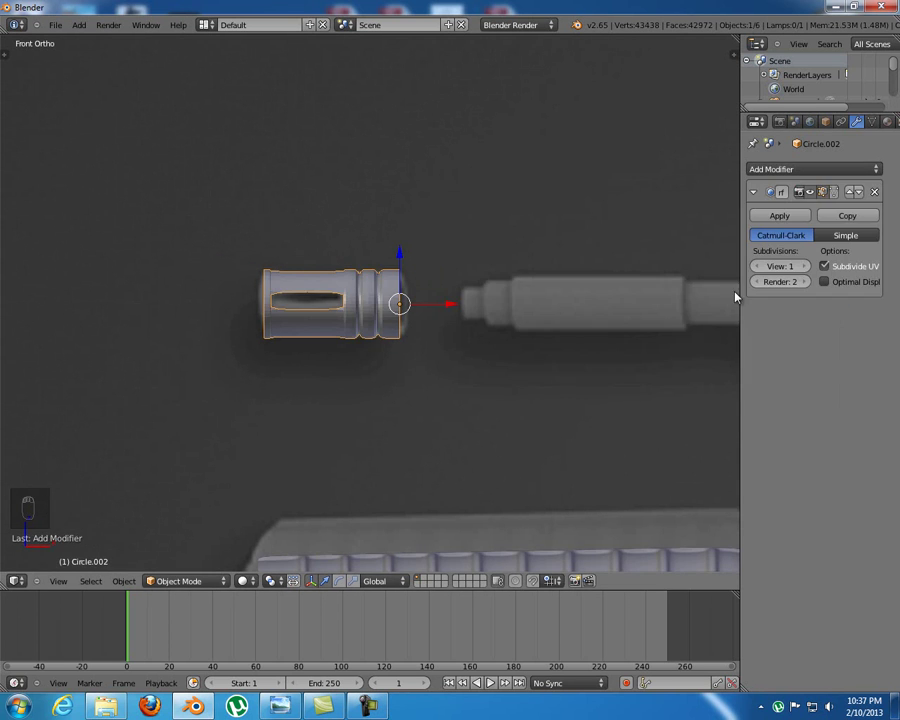
{"action": "left_click", "coordinate": [806, 266]}
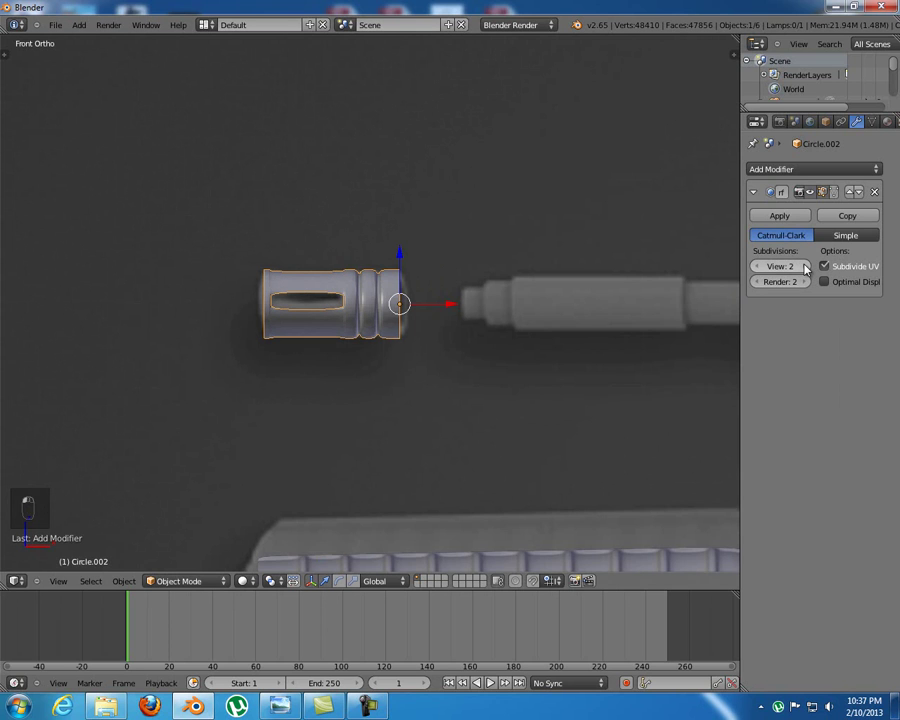
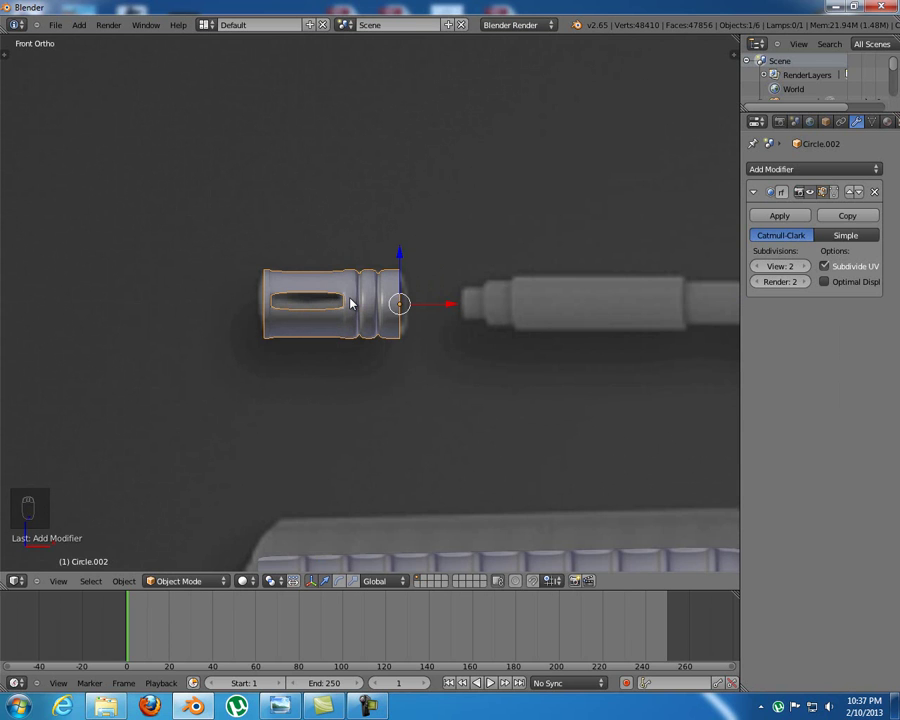
Apply smooth shading to the flash hider
{"action": "key", "text": "t"}
{"action": "left_click", "coordinate": [24, 215]}
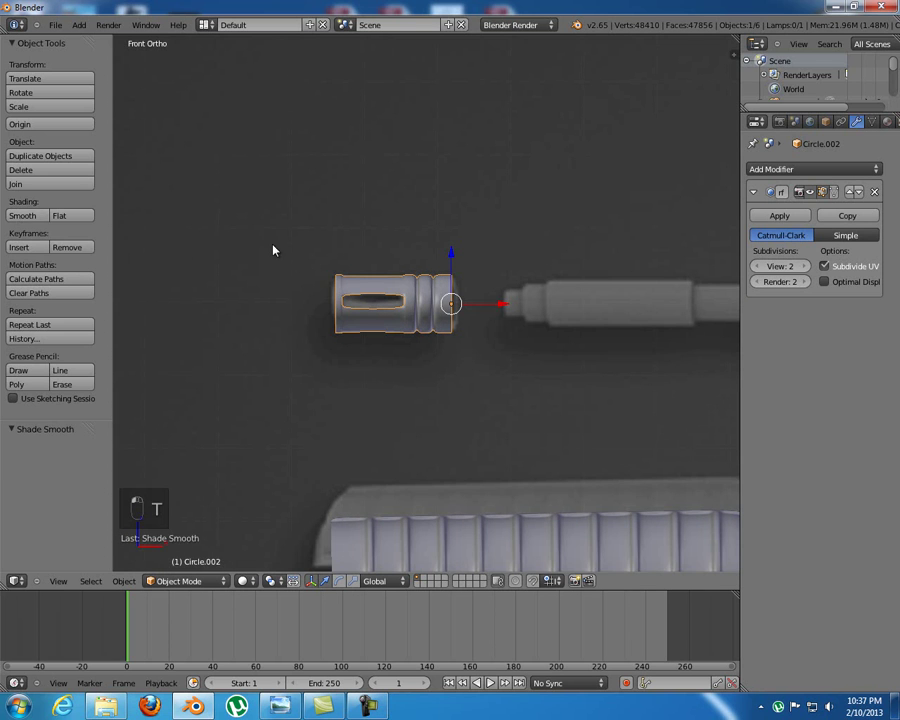
{"action": "key", "text": "t"}
{"action": "scroll", "coordinate": [419, 277], "scroll_direction": "up", "scroll_amount": 6}
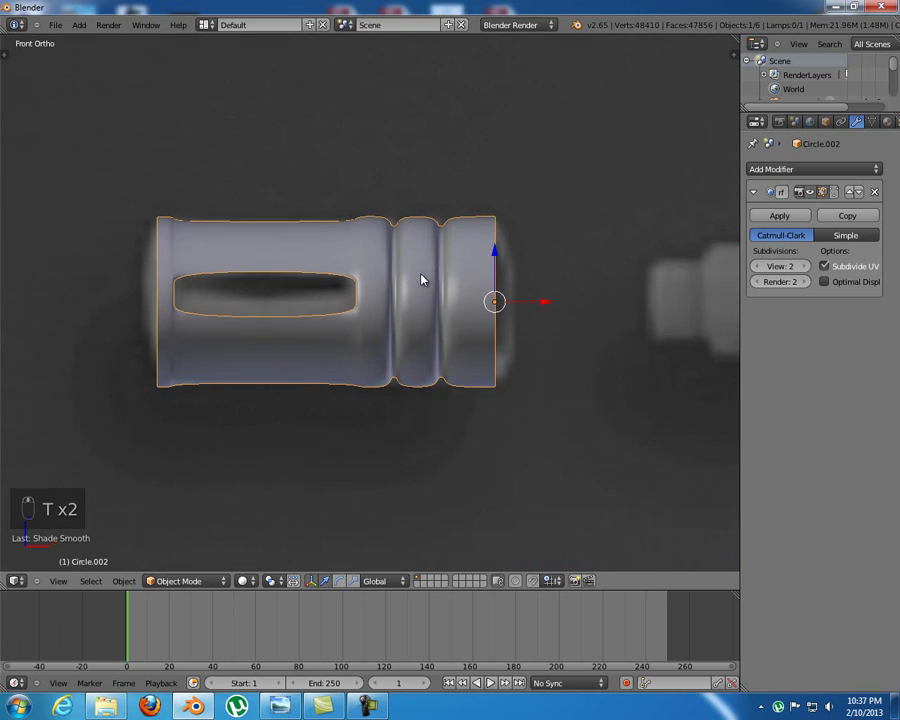
{"action": "middle_click_drag", "start_coordinate": [419, 275], "coordinate": [408, 310]}
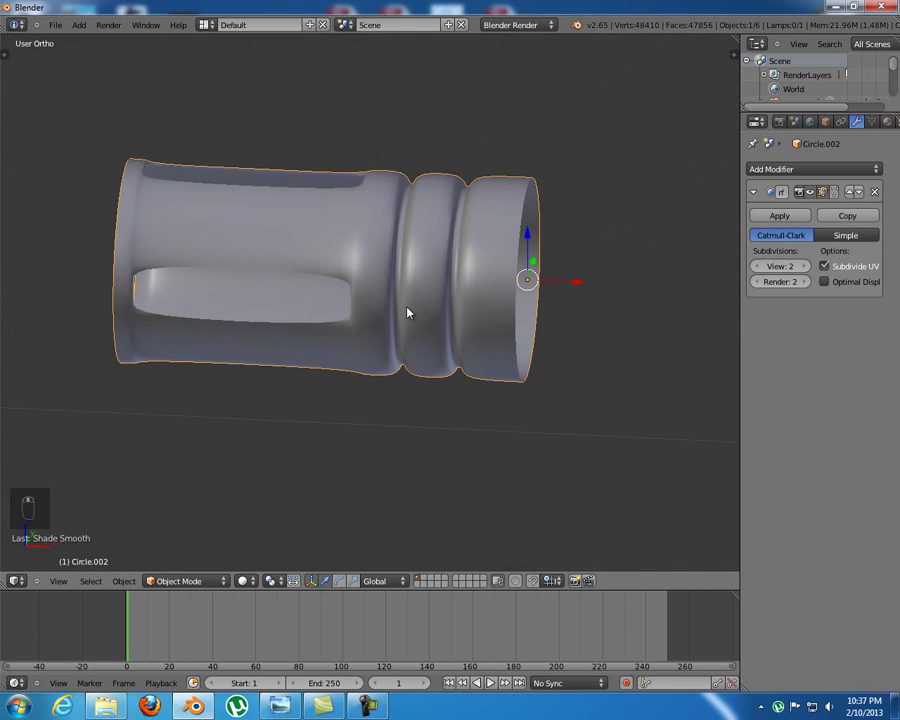
Switch to vertex selection in Edit Mode and add edge loops to the end band and the band beside the slots, each slid close to its groove
{"action": "key", "text": "KP_1"}
{"action": "key", "text": "Tab"}
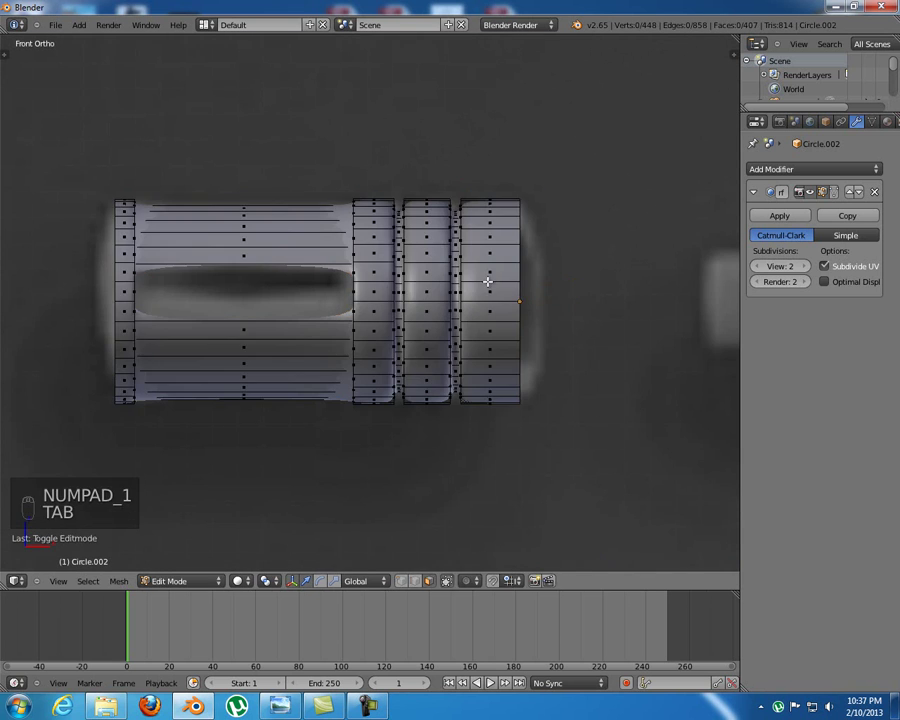
{"action": "key", "text": "ctrl+Tab"}
{"action": "left_click", "coordinate": [478, 263]}
{"action": "key", "text": "ctrl+r"}
{"action": "left_click", "coordinate": [490, 252]}
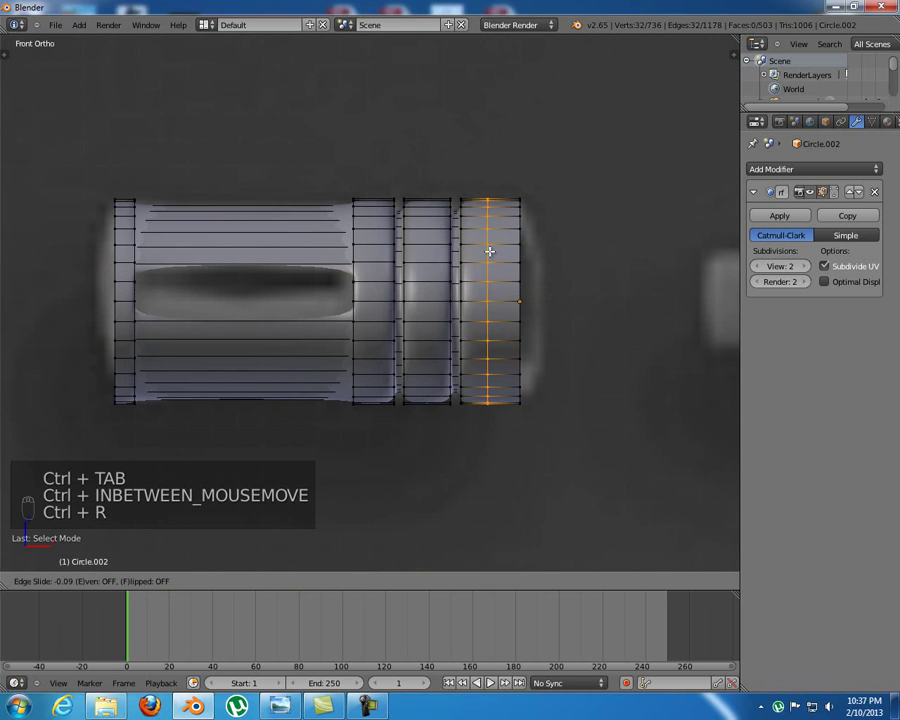
{"action": "left_click", "coordinate": [473, 250]}
{"action": "key", "text": "ctrl+r"}
{"action": "left_click", "coordinate": [385, 245]}
{"action": "left_click", "coordinate": [398, 243]}
{"action": "key", "text": "ctrl+r"}
{"action": "left_click", "coordinate": [424, 229]}
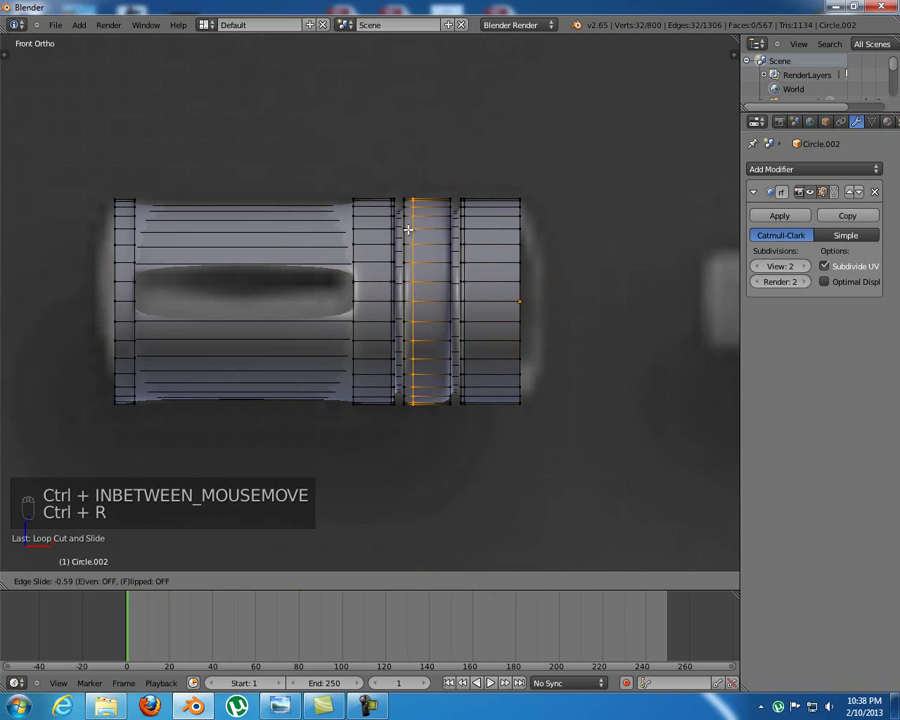
{"action": "left_click", "coordinate": [411, 229]}
{"action": "key", "text": "ctrl+z"}
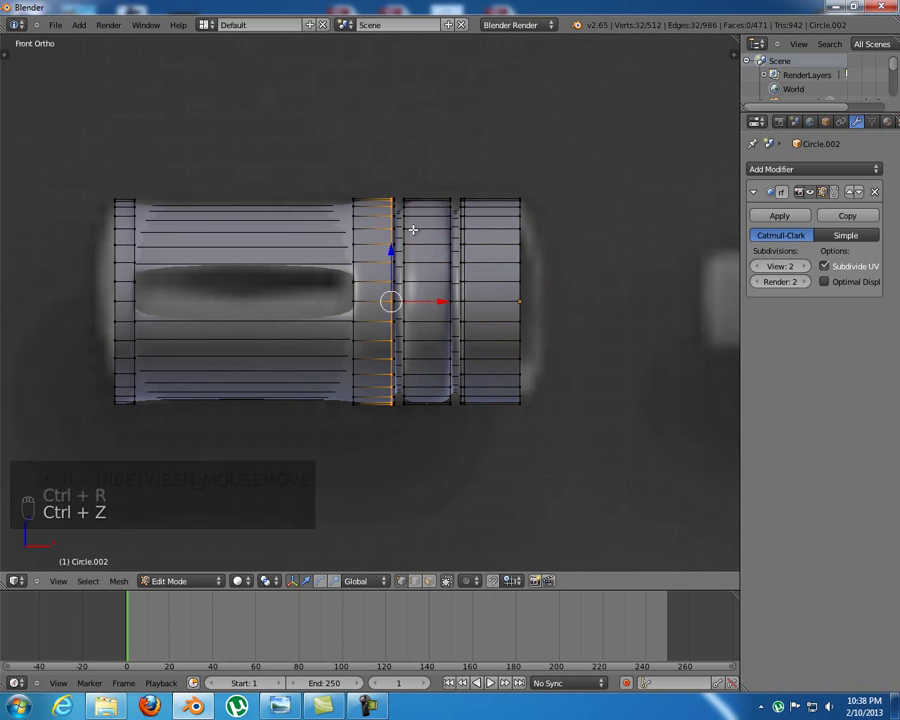
Add two edge loops around the flash hider's middle band, scale them apart along X by about 2.4 to its edges, and return to Object Mode
{"action": "key", "text": "ctrl+r"}
{"action": "scroll", "coordinate": [426, 229], "scroll_direction": "up", "scroll_amount": 1}
{"action": "left_click", "coordinate": [428, 229]}
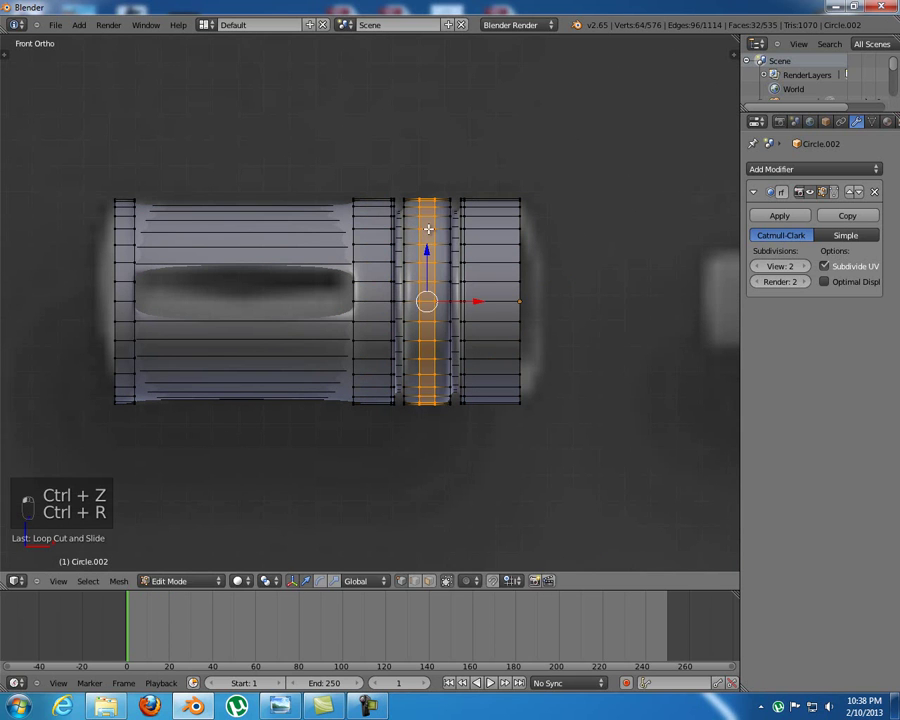
{"action": "key", "text": "s"}
{"action": "key", "text": "x"}
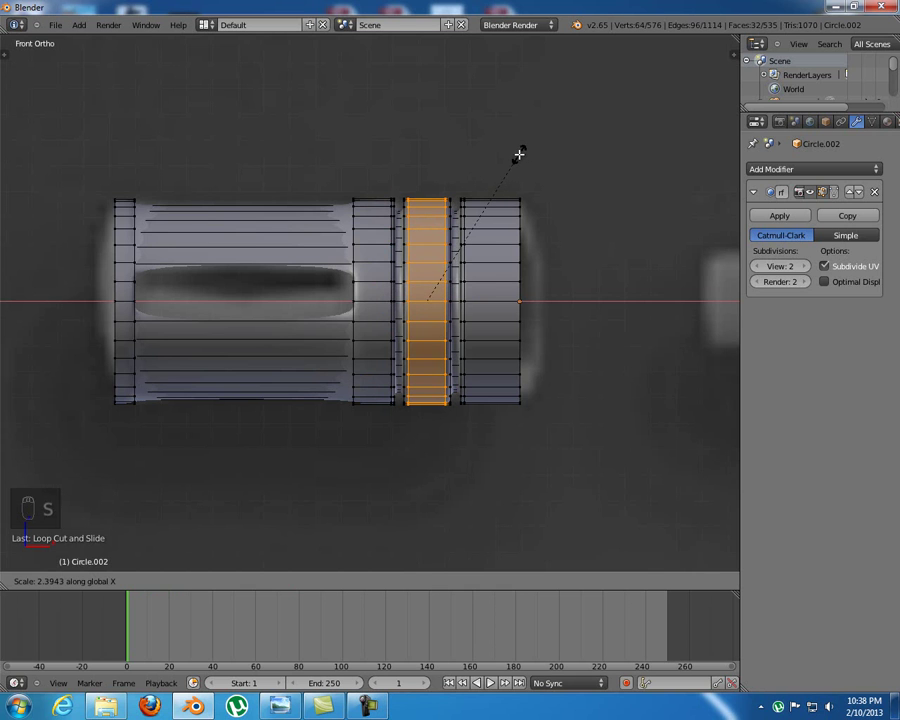
{"action": "left_click", "coordinate": [519, 154]}
{"action": "scroll", "coordinate": [483, 318], "scroll_direction": "up", "scroll_amount": 4}
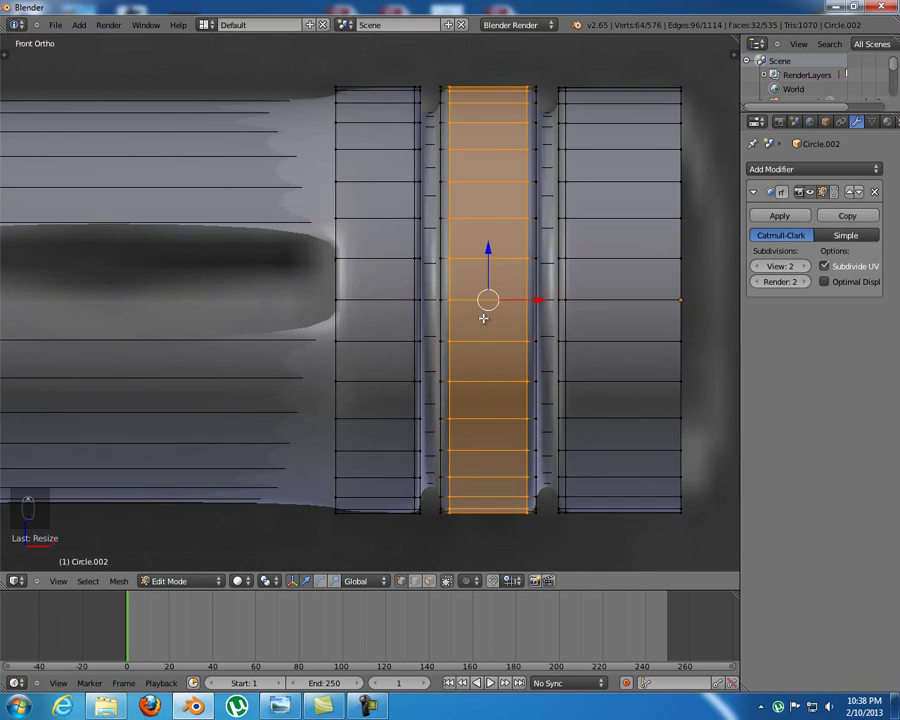
{"action": "key", "text": "Tab"}
Examine the slotted section and the mesh around the slot's corners in both Object Mode and Edit Mode
{"action": "scroll", "coordinate": [447, 319], "scroll_direction": "down", "scroll_amount": 3}
{"action": "middle_click_drag", "start_coordinate": [446, 321], "coordinate": [586, 318], "text": "shift"}
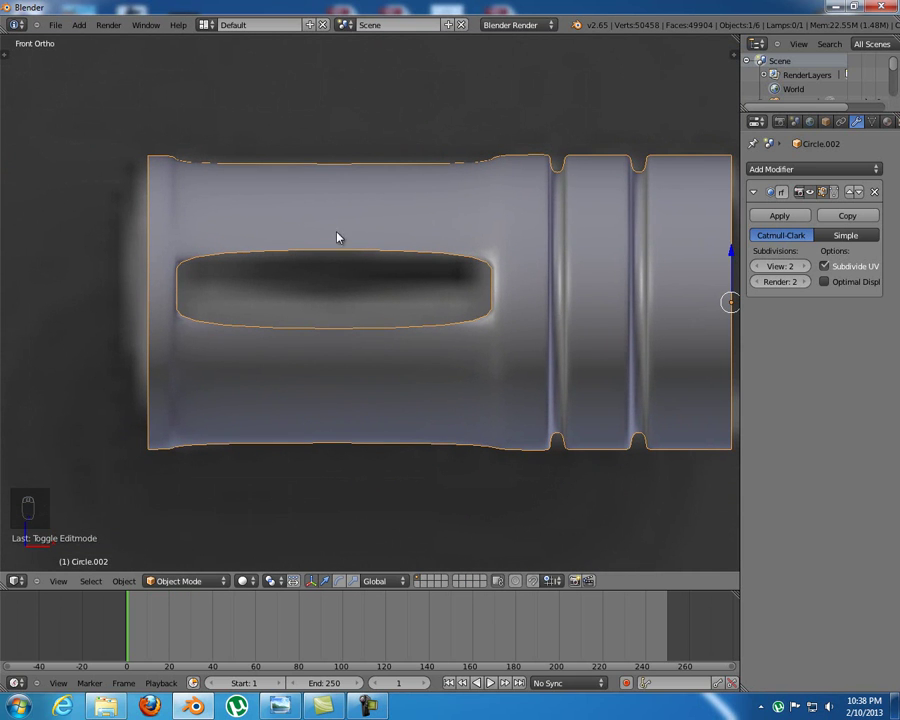
{"action": "key", "text": "Tab"}
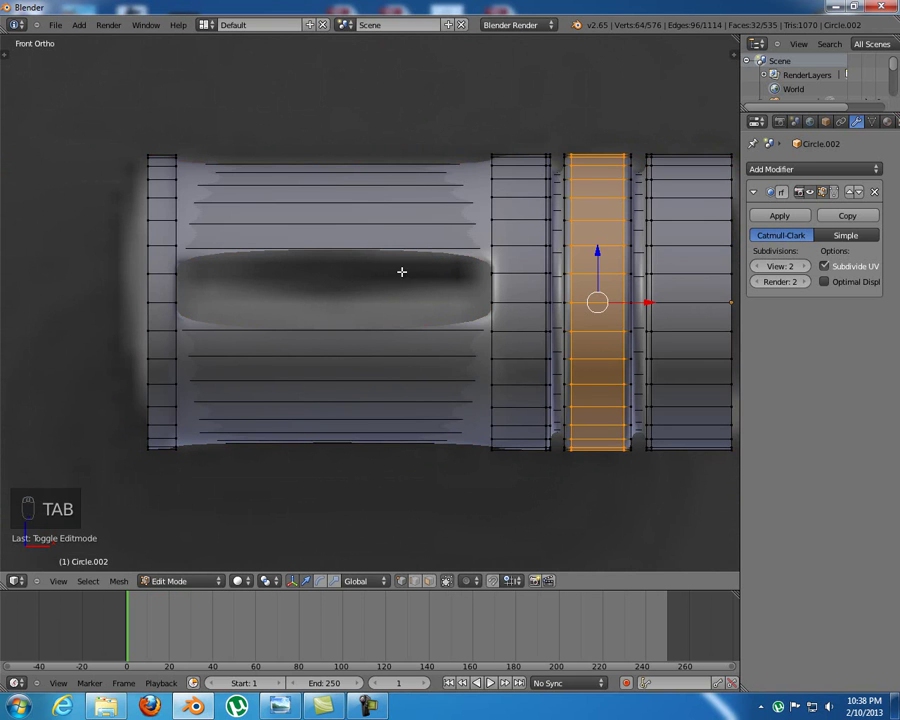
{"action": "middle_click_drag", "start_coordinate": [413, 245], "coordinate": [502, 245]}
{"action": "right_click", "coordinate": [490, 247]}
{"action": "middle_click_drag", "start_coordinate": [480, 303], "coordinate": [414, 339]}
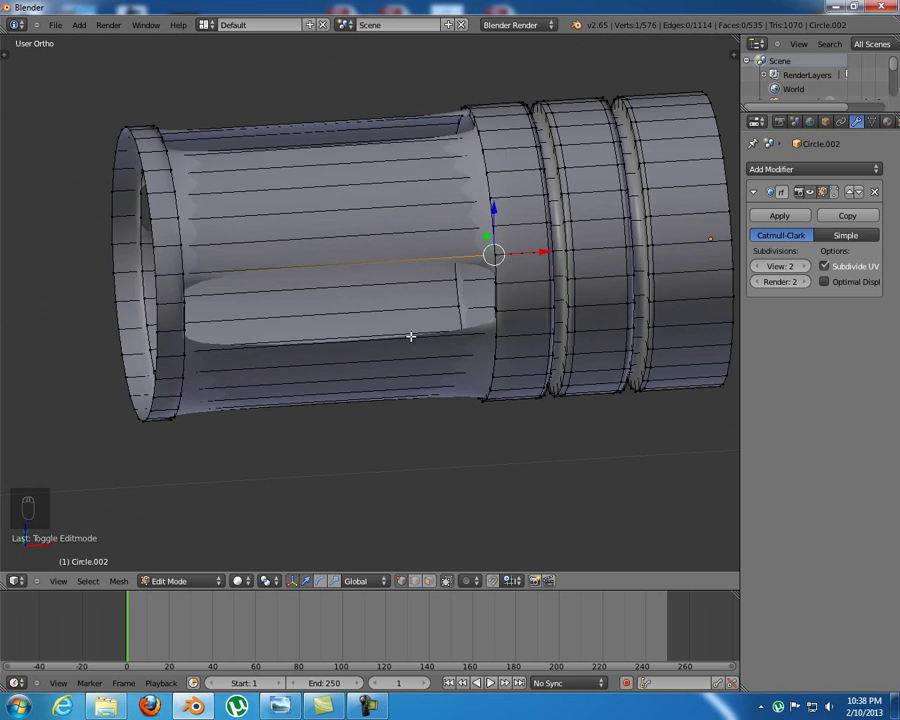
{"action": "scroll", "coordinate": [409, 335], "scroll_direction": "down", "scroll_amount": 4}
{"action": "key", "text": "Tab"}
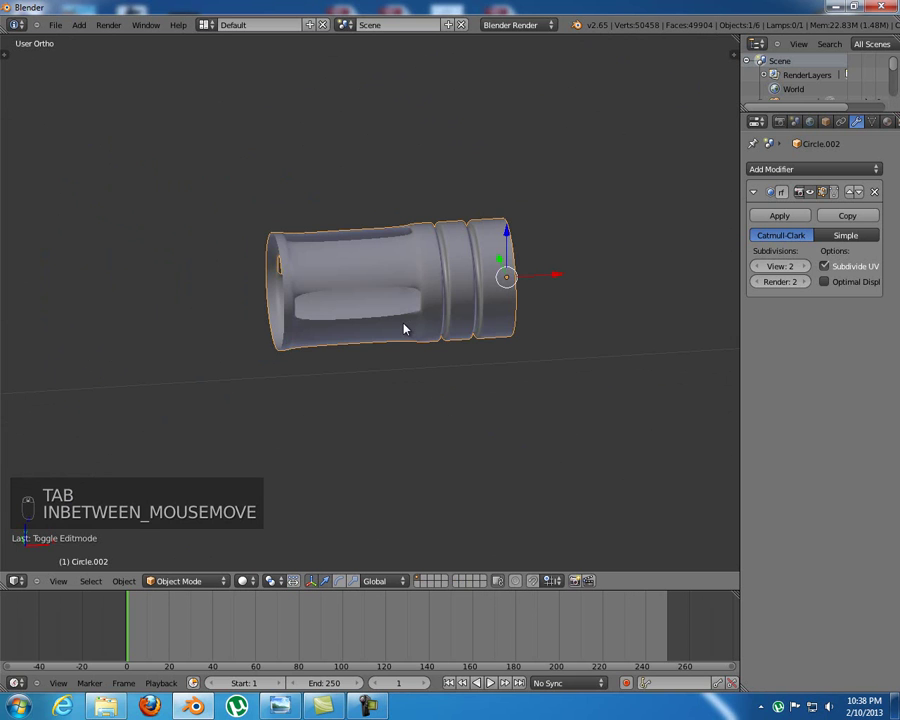
Look over the reference barrel in front wireframe view, then survey the whole reference sheet with solid shading restored
{"action": "key", "text": "KP_1"}
{"action": "key", "text": "z"}
{"action": "middle_click_drag", "start_coordinate": [568, 386], "coordinate": [276, 353], "text": "shift"}
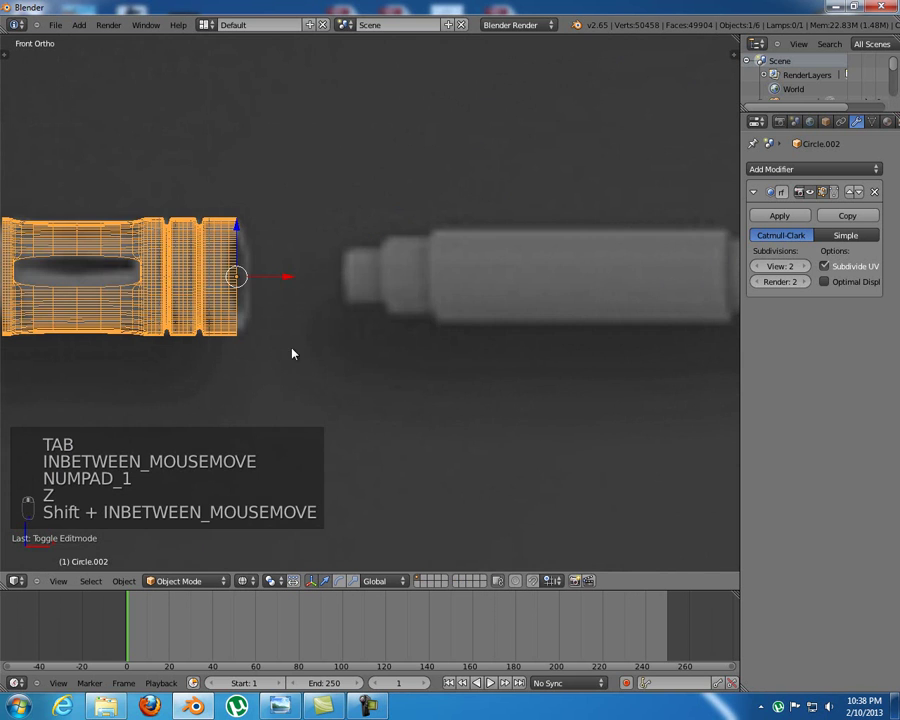
{"action": "key", "text": "a"}
{"action": "middle_click_drag", "start_coordinate": [502, 359], "coordinate": [283, 355], "text": "shift"}
{"action": "scroll", "coordinate": [420, 325], "scroll_direction": "down", "scroll_amount": 5}
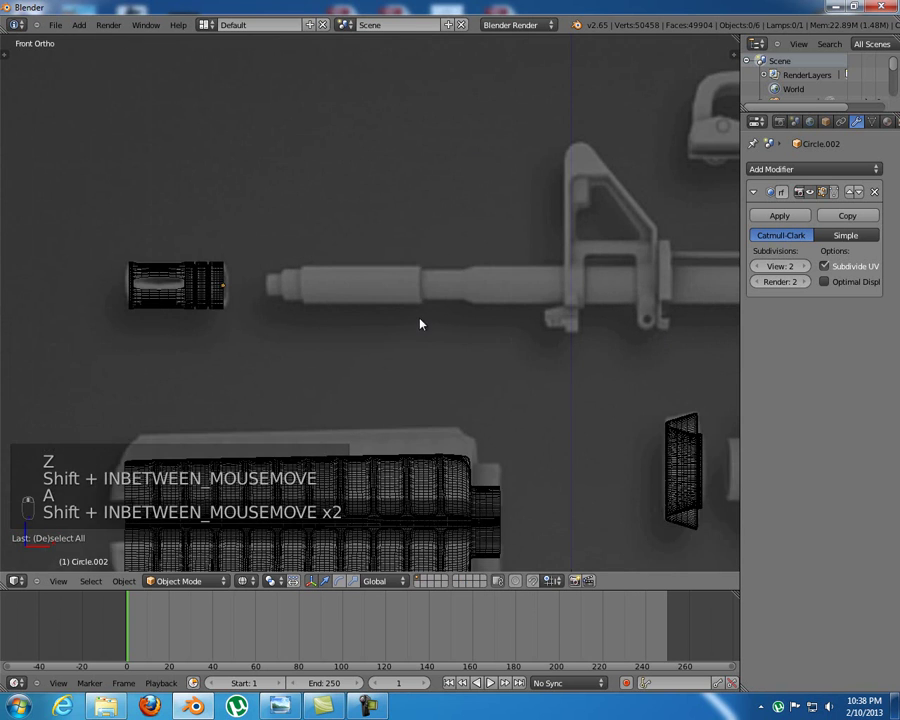
{"action": "middle_click_drag", "start_coordinate": [420, 325], "coordinate": [273, 301], "text": "shift"}
{"action": "key", "text": "Tab"}
{"action": "middle_click_drag", "start_coordinate": [374, 297], "coordinate": [337, 301], "text": "shift"}
{"action": "key", "text": "Tab"}
{"action": "scroll", "coordinate": [336, 304], "scroll_direction": "down", "scroll_amount": 4}
{"action": "key", "text": "a"}
{"action": "key", "text": "a"}
{"action": "key", "text": "a"}
{"action": "key", "text": "z"}
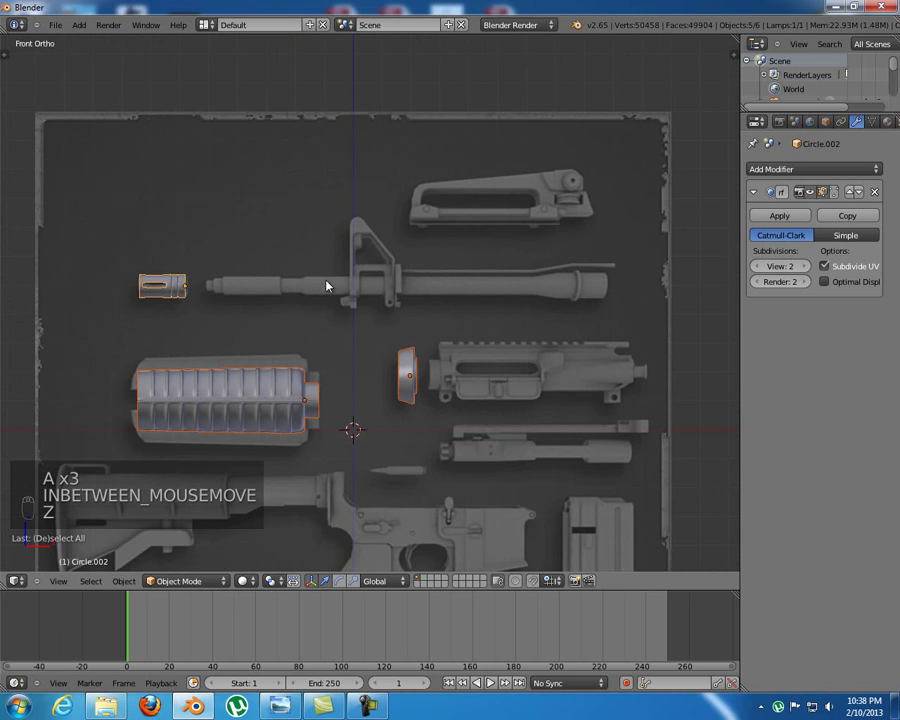
Add a mesh circle, rotate it -90° in front view so it stands upright, and scale it down
{"action": "key", "text": "shift+a"}
{"action": "mouse_move", "coordinate": [326, 282]}
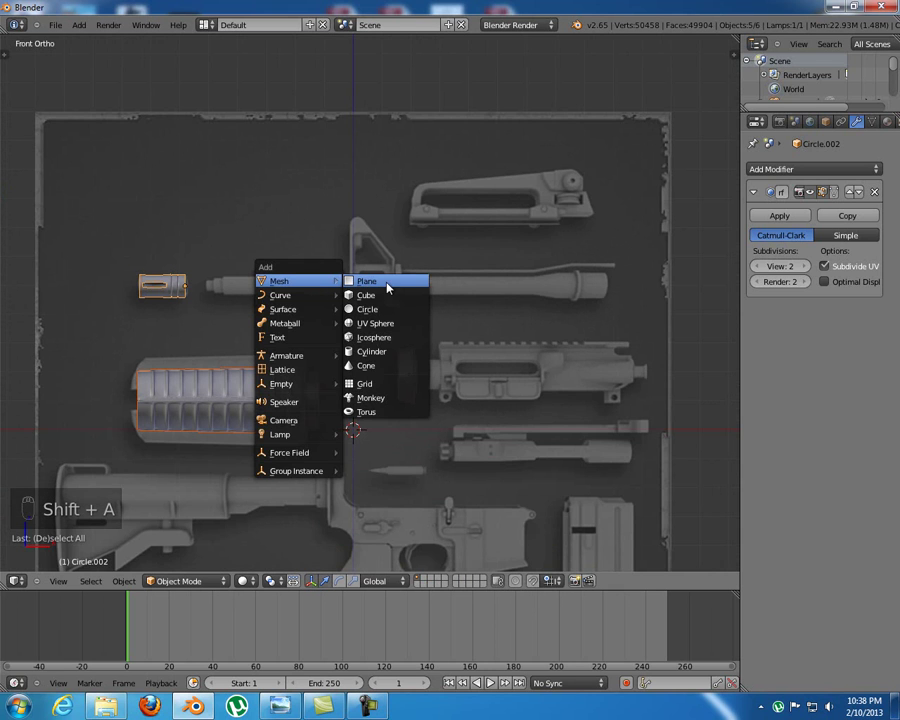
{"action": "left_click", "coordinate": [389, 311]}
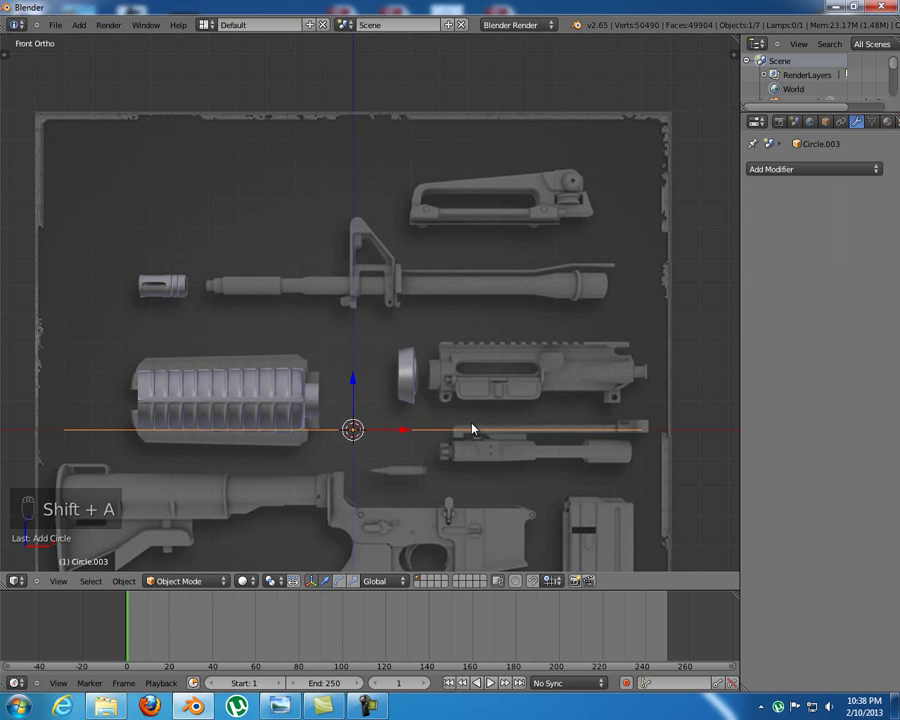
{"action": "key", "text": "r"}
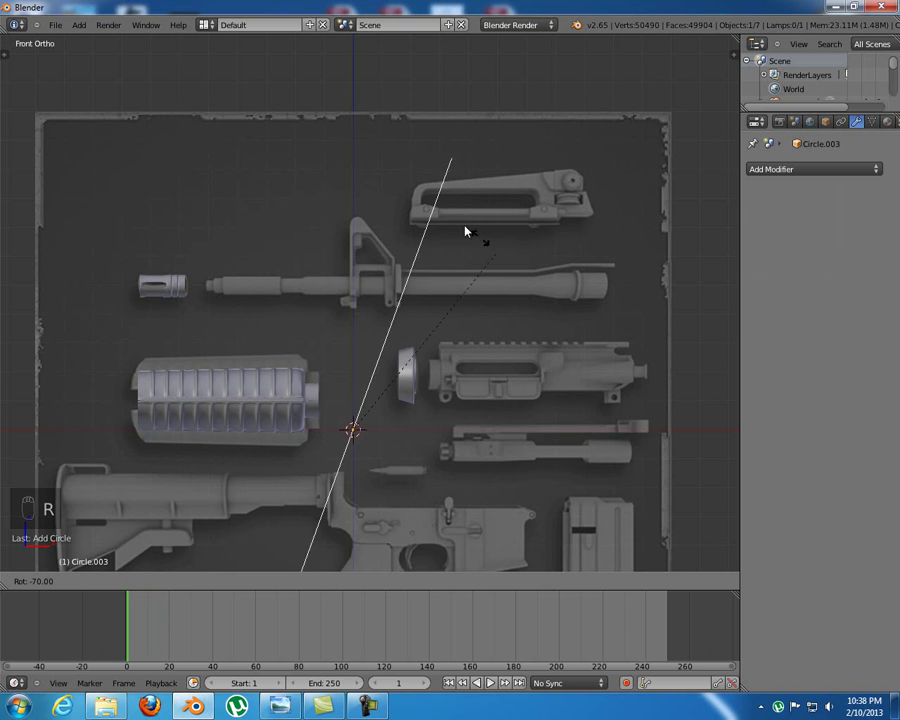
{"action": "left_click", "coordinate": [444, 210]}
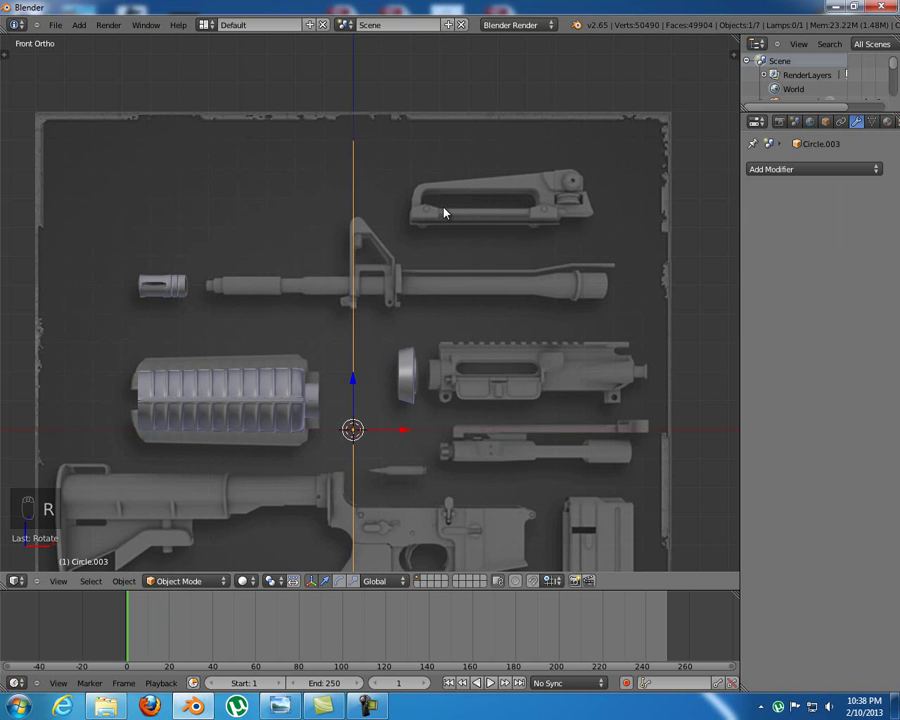
{"action": "key", "text": "s"}
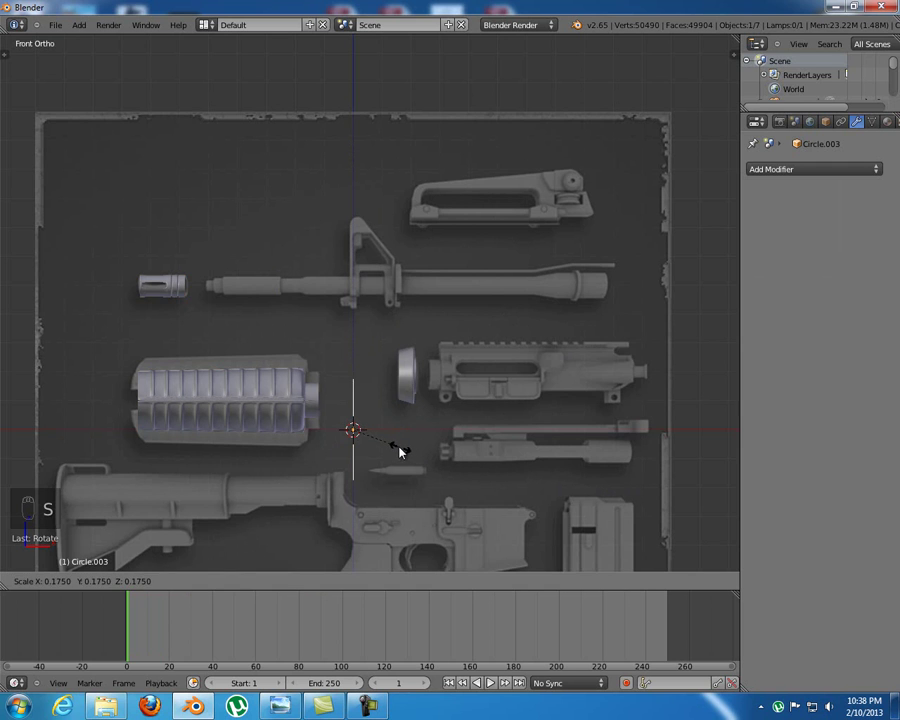
{"action": "left_click", "coordinate": [389, 448]}
Move the circle onto the muzzle tip of the reference barrel and scale it down to roughly the tip's diameter
{"action": "key", "text": "g"}
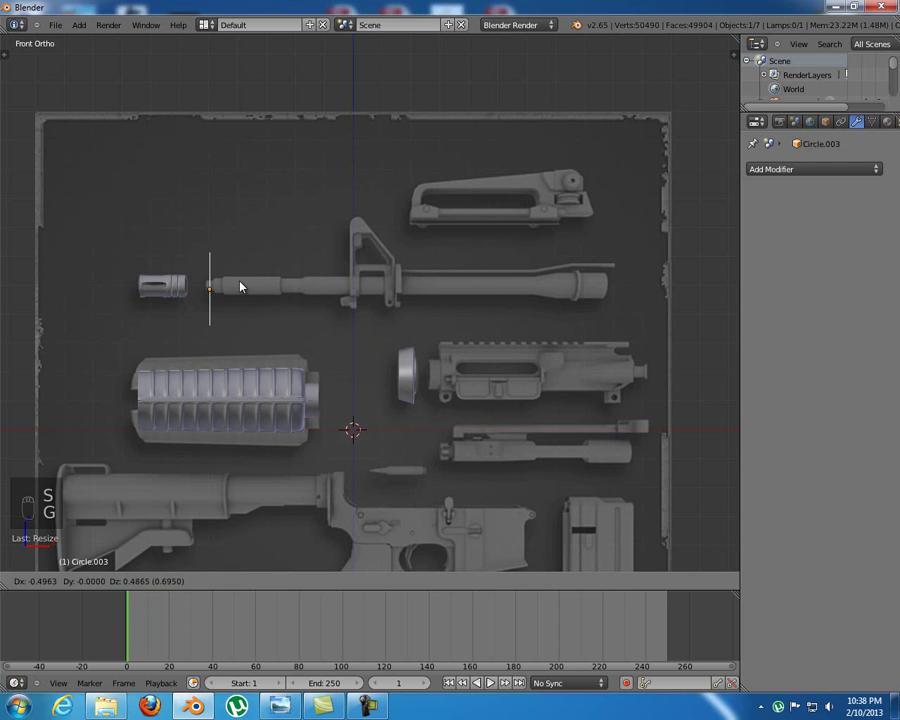
{"action": "left_click", "coordinate": [240, 285]}
{"action": "key", "text": "s"}
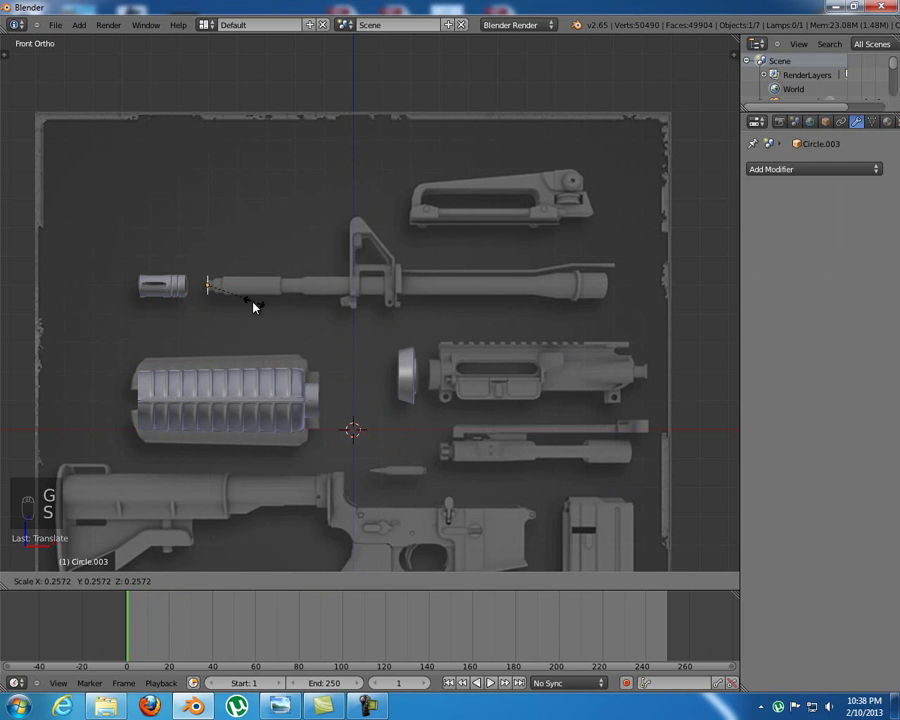
{"action": "left_click", "coordinate": [240, 297]}
Fine-tune the circle's position and size against the narrow front end of the reference barrel, and enter Edit Mode
{"action": "middle_click_drag", "start_coordinate": [257, 301], "coordinate": [393, 313], "text": "shift"}
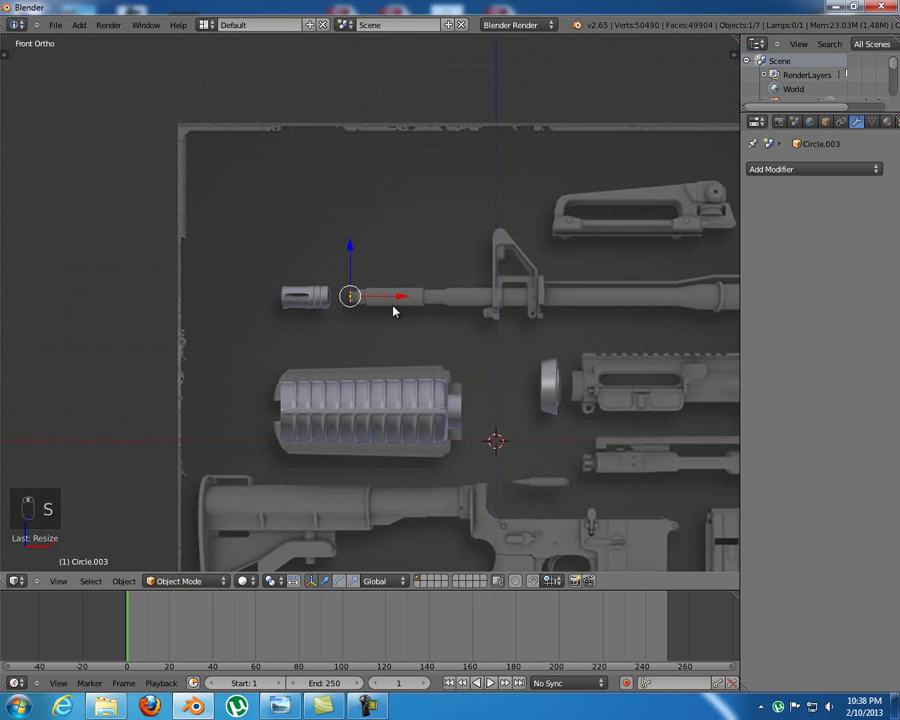
{"action": "scroll", "coordinate": [392, 309], "scroll_direction": "up", "scroll_amount": 10}
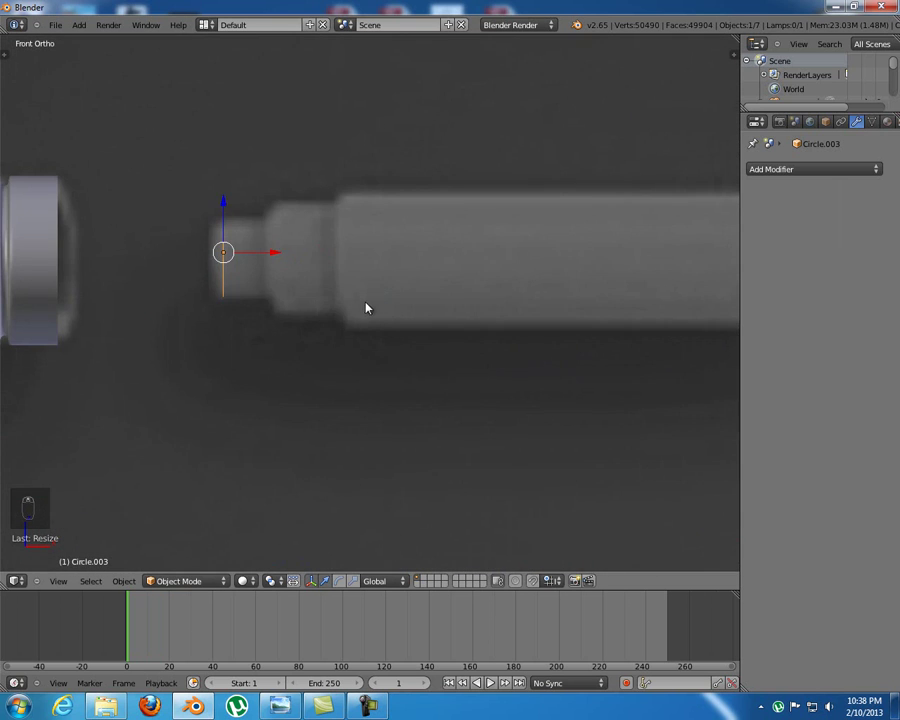
{"action": "key", "text": "g"}
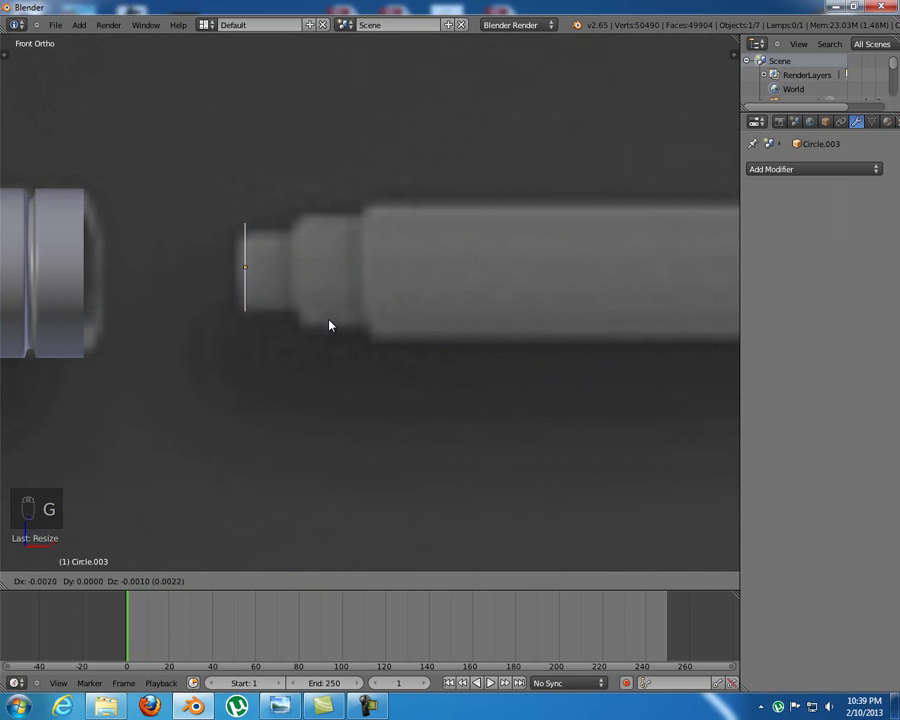
{"action": "left_click", "coordinate": [329, 326]}
{"action": "key", "text": "s"}
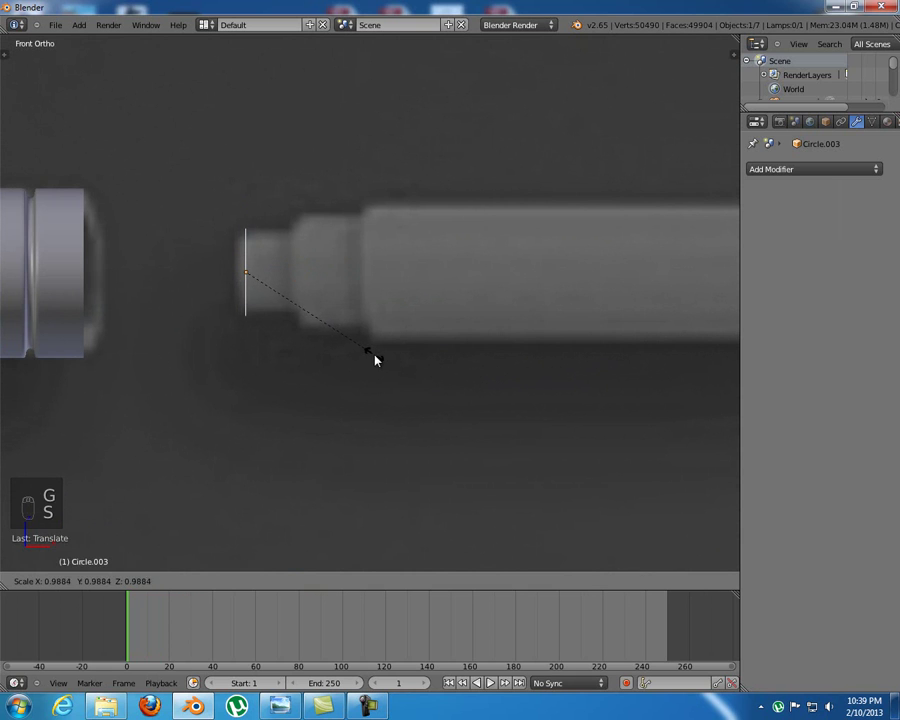
{"action": "left_click", "coordinate": [372, 358]}
{"action": "key", "text": "Tab"}
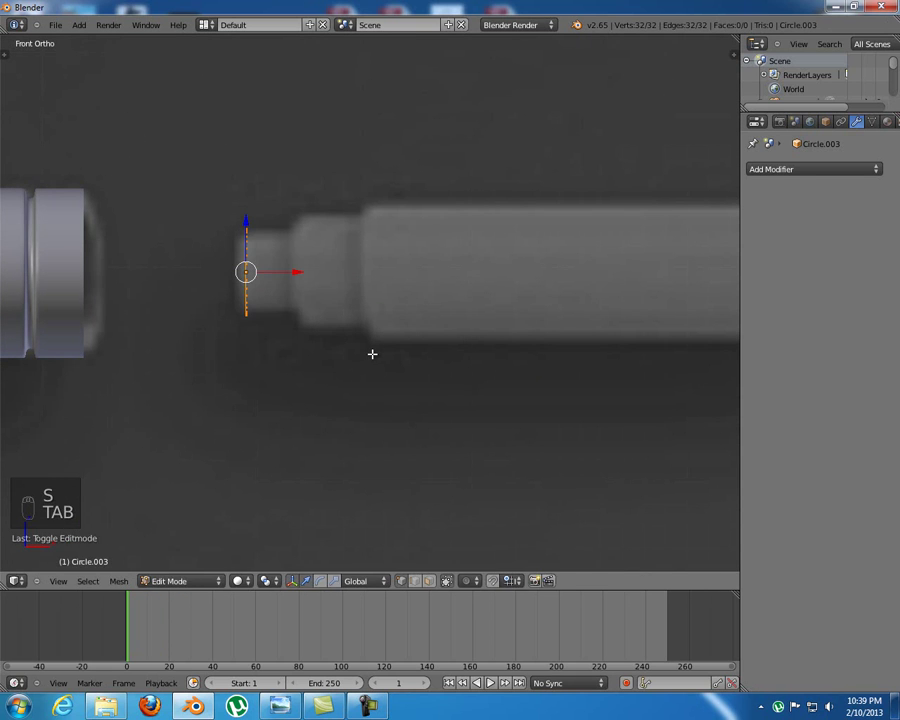
Extrude the circle about 0.026 along X to form the barrel's front section, and fill its far end with a face
{"action": "key", "text": "e"}
{"action": "key", "text": "x"}
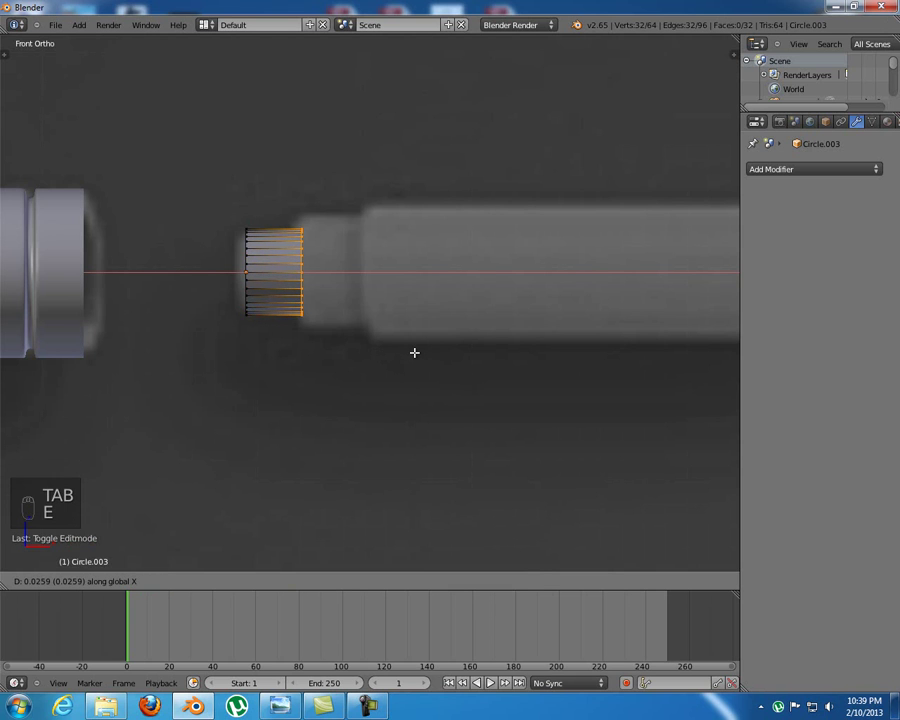
{"action": "left_click", "coordinate": [413, 352]}
{"action": "middle_click_drag", "start_coordinate": [408, 340], "coordinate": [350, 355]}
{"action": "key", "text": "f"}
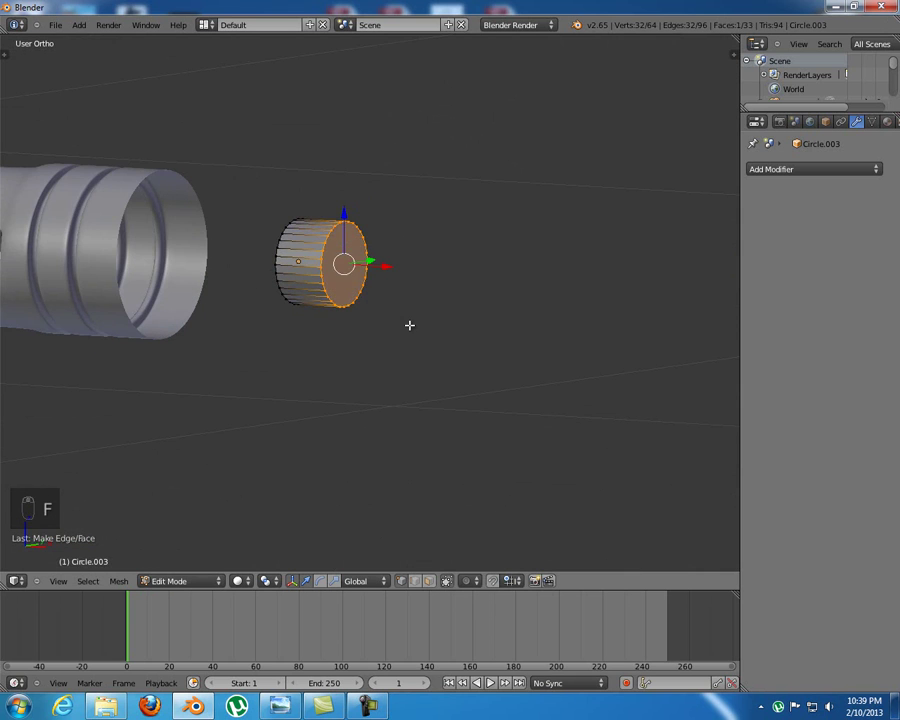
Add a second barrel section by extruding the end face, scaling it about 1.33, and extruding it to the reference's next shoulder
{"action": "key", "text": "KP_1"}
{"action": "middle_click_drag", "start_coordinate": [409, 325], "coordinate": [364, 324], "text": "shift"}
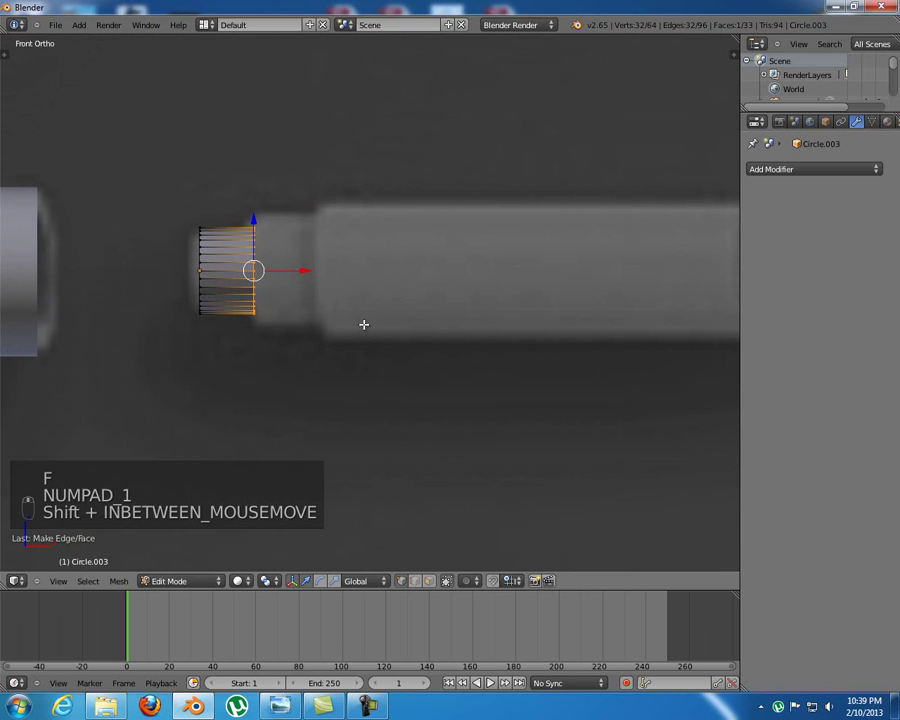
{"action": "key", "text": "e"}
{"action": "right_click", "coordinate": [354, 366]}
{"action": "key", "text": "s"}
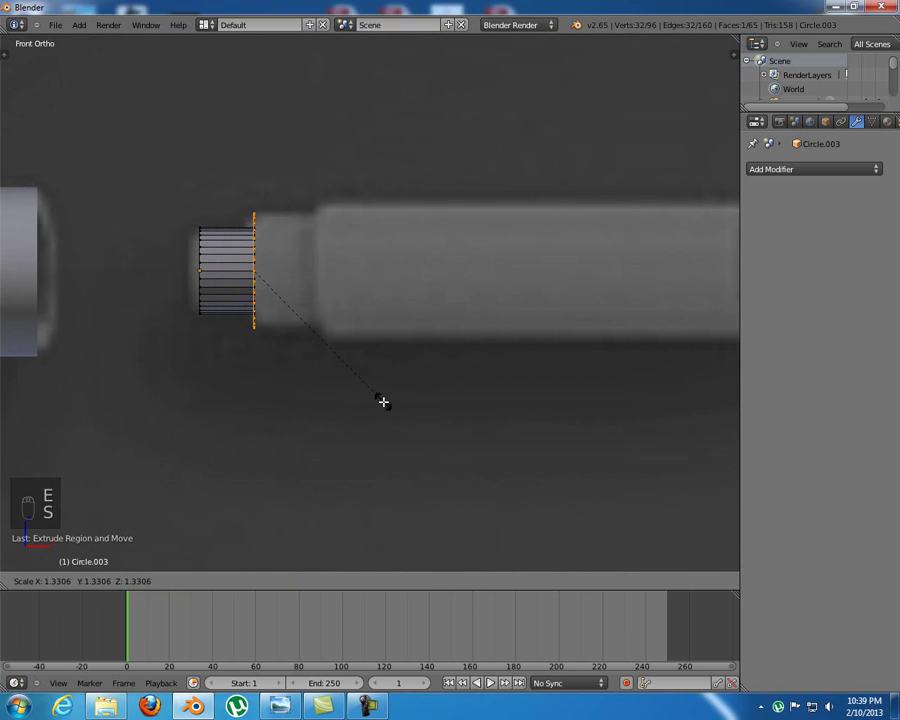
{"action": "left_click", "coordinate": [383, 402]}
{"action": "key", "text": "e"}
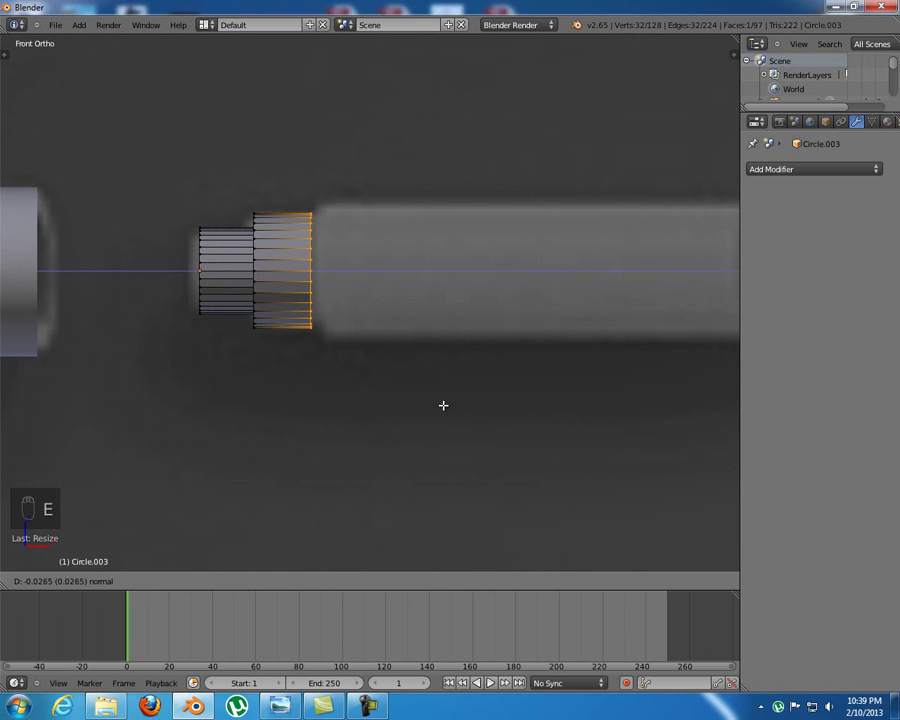
{"action": "left_click", "coordinate": [446, 405]}
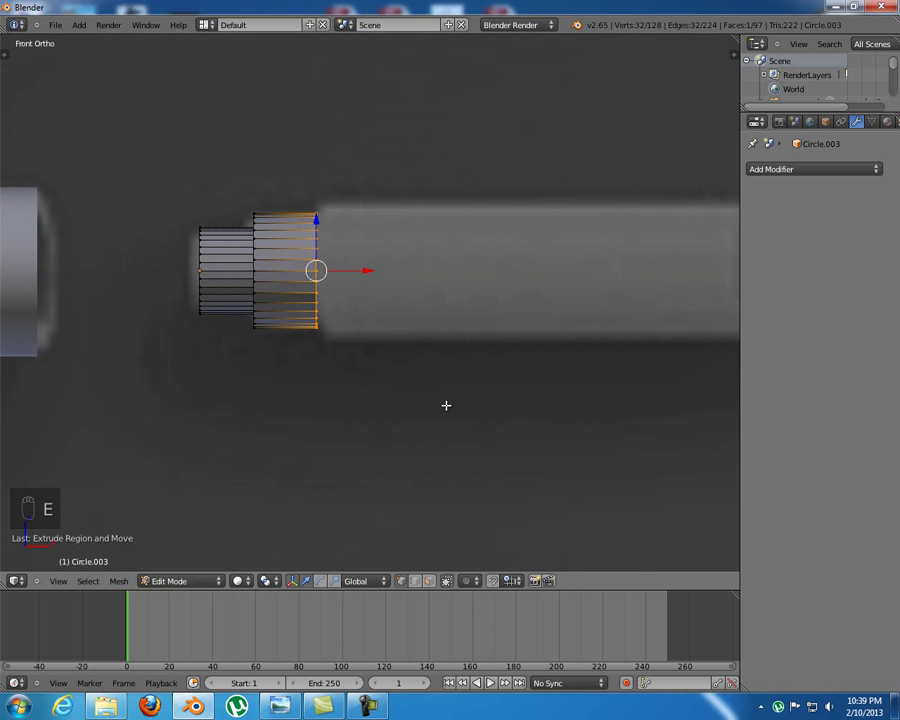
Widen a new extrusion of the end face by about 1.17 and extend it to the start of the reference's narrow neck
{"action": "key", "text": "e"}
{"action": "key", "text": "s"}
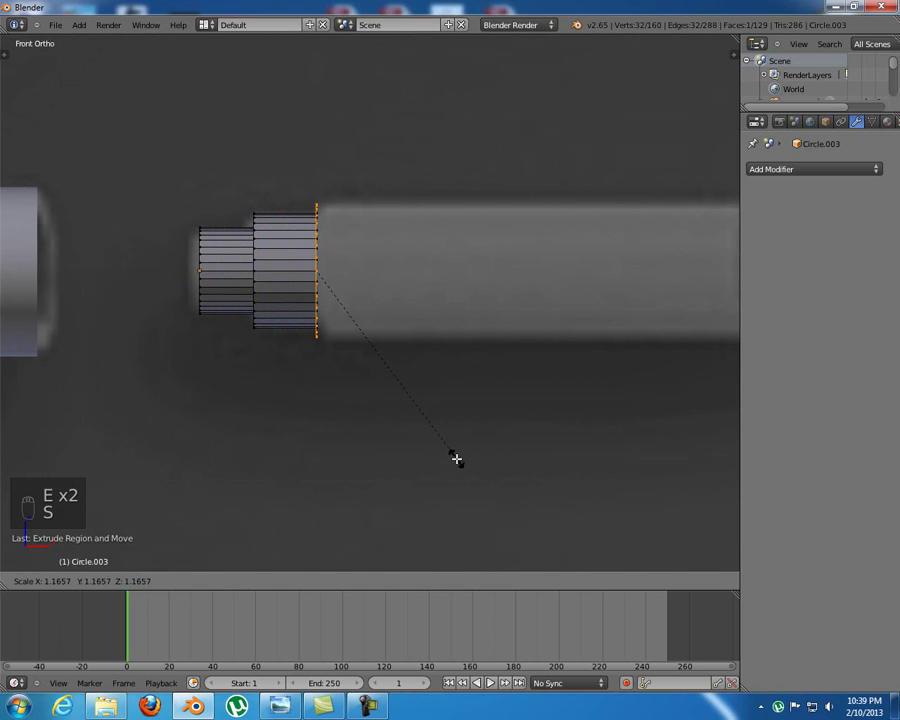
{"action": "left_click", "coordinate": [456, 459]}
{"action": "middle_click_drag", "start_coordinate": [500, 434], "coordinate": [392, 422], "text": "shift"}
{"action": "scroll", "coordinate": [374, 408], "scroll_direction": "down", "scroll_amount": 2}
{"action": "key", "text": "e"}
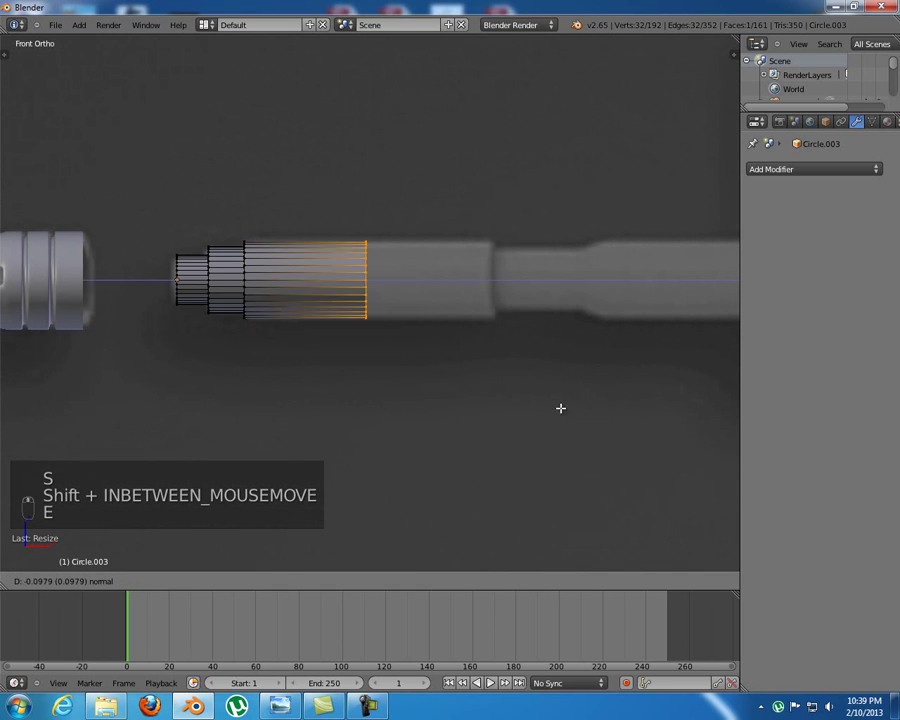
{"action": "left_click", "coordinate": [620, 413]}
Show the model as wireframe and extrude the neck section, with the end face scaled down to about 0.78, to the flare
{"action": "key", "text": "z"}
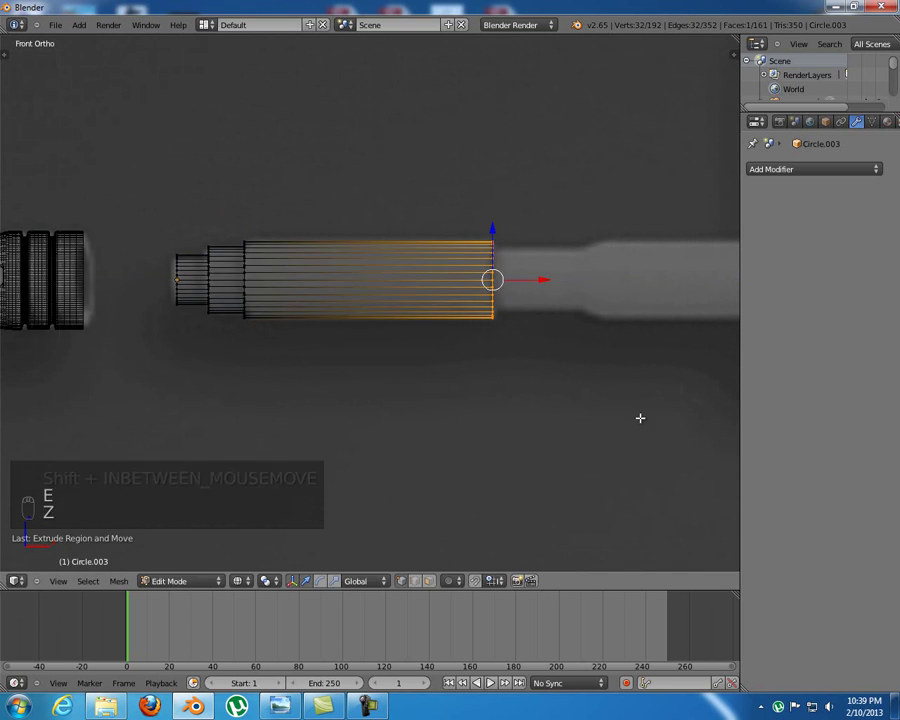
{"action": "middle_click_drag", "start_coordinate": [640, 418], "coordinate": [464, 412], "text": "shift"}
{"action": "scroll", "coordinate": [464, 412], "scroll_direction": "up", "scroll_amount": 2}
{"action": "key", "text": "e"}
{"action": "key", "text": "s"}
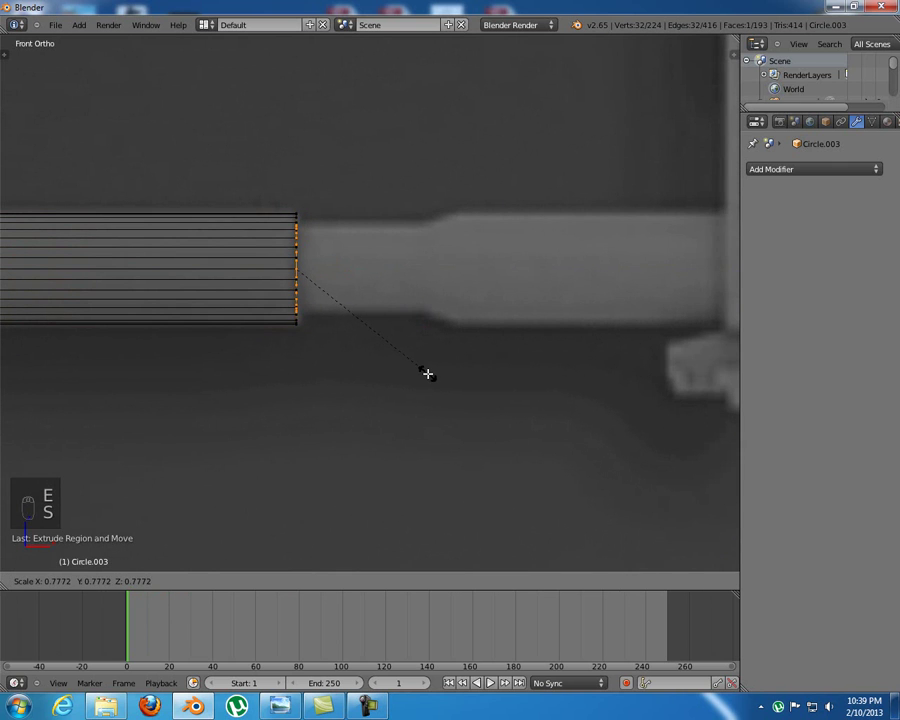
{"action": "left_click", "coordinate": [427, 373]}
{"action": "key", "text": "e"}
{"action": "left_click", "coordinate": [556, 373]}
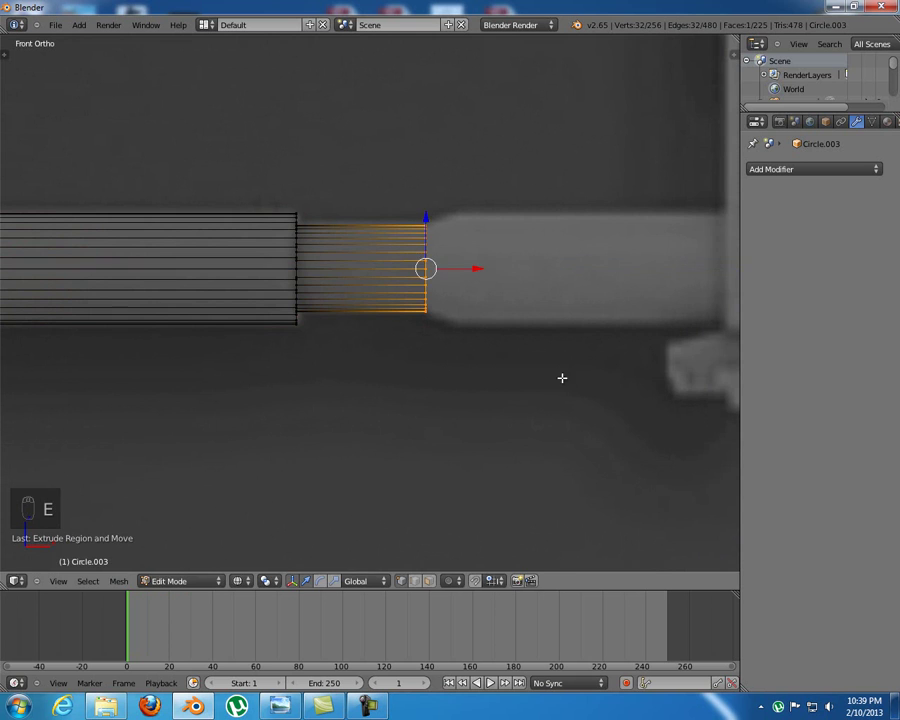
Extrude the neck's end about 0.018 and scale it about 1.28 to form the short flare
{"action": "middle_click_drag", "start_coordinate": [556, 373], "coordinate": [394, 391], "text": "shift"}
{"action": "key", "text": "e"}
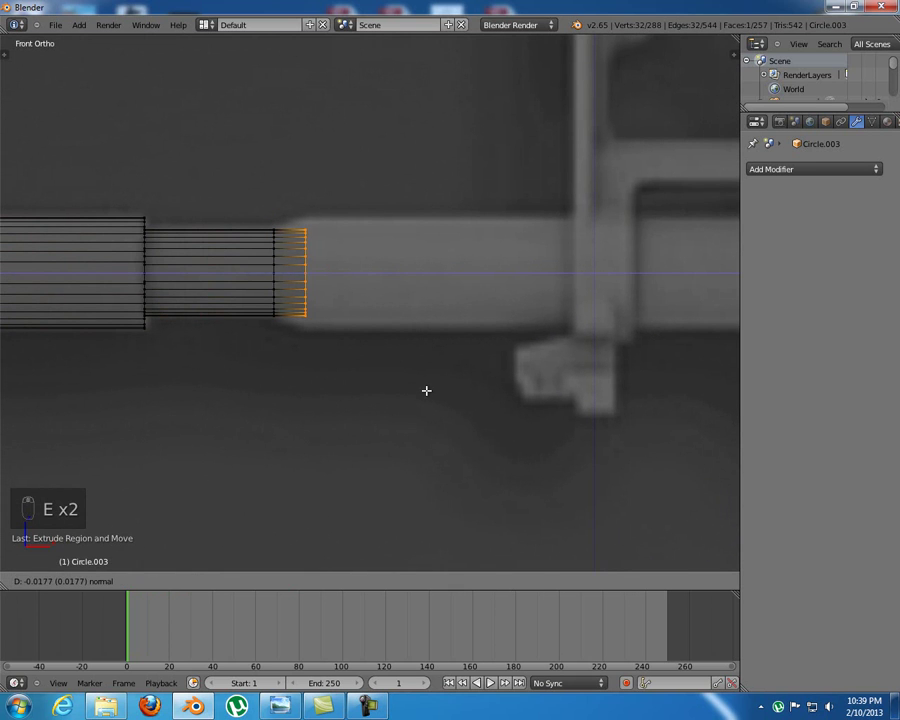
{"action": "key", "text": "s"}
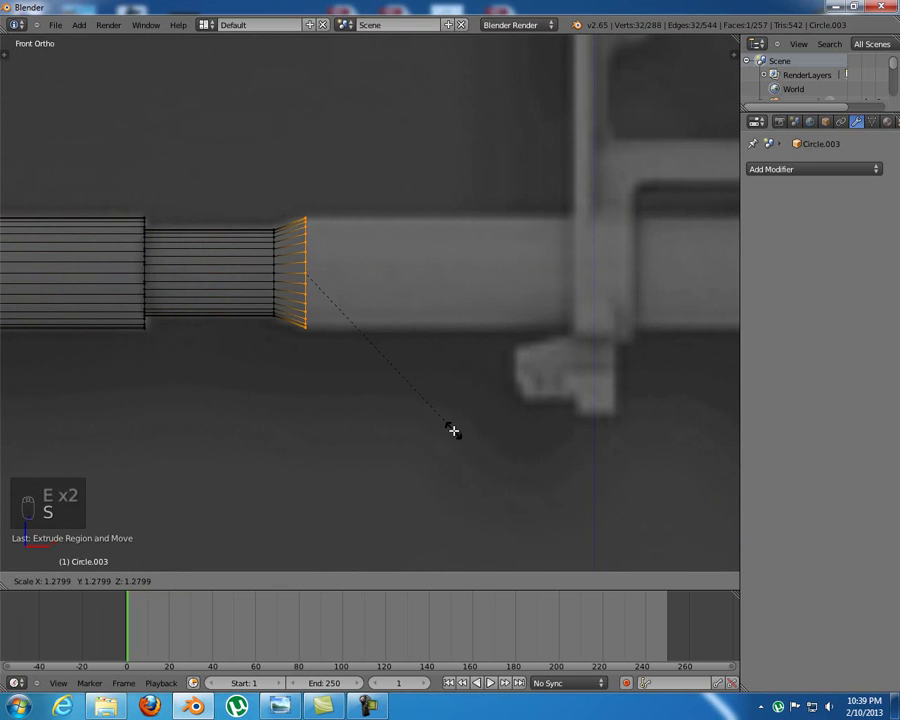
{"action": "left_click", "coordinate": [453, 430]}
Extrude the flare's end into the long main barrel section, up to where the reference's rear cone begins
{"action": "middle_click_drag", "start_coordinate": [470, 425], "coordinate": [262, 408], "text": "shift"}
{"action": "scroll", "coordinate": [307, 408], "scroll_direction": "down", "scroll_amount": 6}
{"action": "middle_click_drag", "start_coordinate": [458, 389], "coordinate": [272, 390], "text": "shift"}
{"action": "key", "text": "e"}
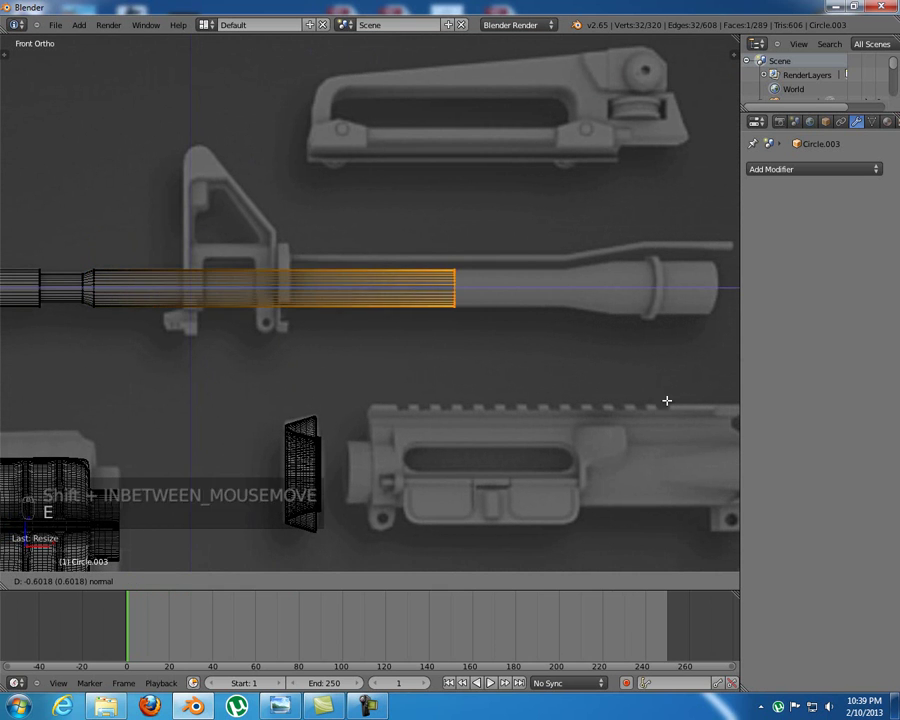
{"action": "left_click", "coordinate": [14, 407]}
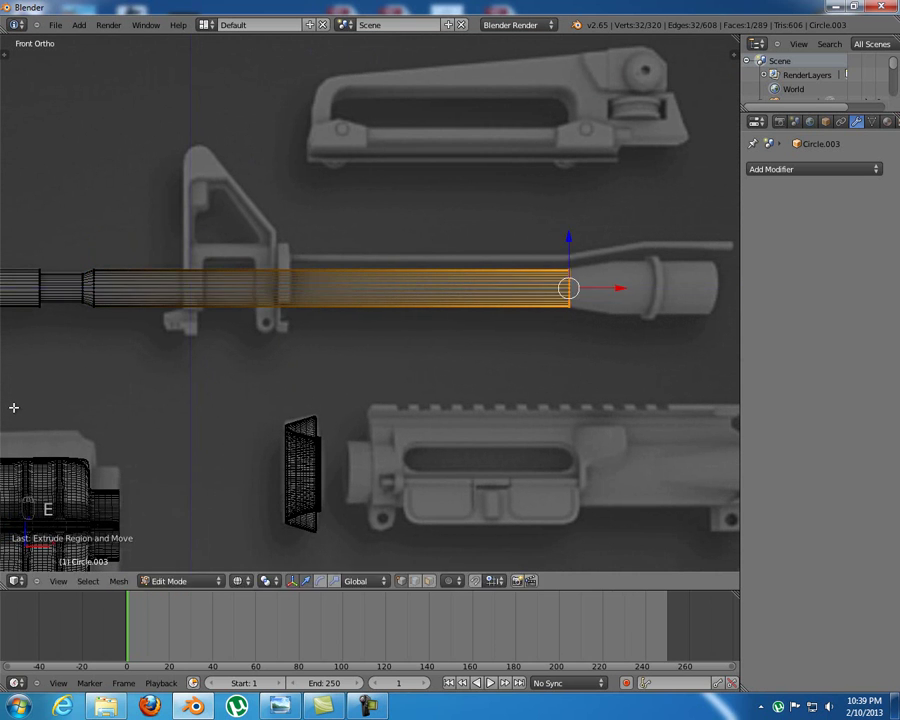
Extrude and widen the barrel's end to match the reference's rear cone, and extend it straight to the raised ring
{"action": "middle_click_drag", "start_coordinate": [368, 313], "coordinate": [262, 311], "text": "shift"}
{"action": "middle_click_drag", "start_coordinate": [395, 322], "coordinate": [179, 324], "text": "shift"}
{"action": "scroll", "coordinate": [317, 313], "scroll_direction": "up", "scroll_amount": 5}
{"action": "middle_click_drag", "start_coordinate": [293, 343], "coordinate": [388, 350], "text": "shift"}
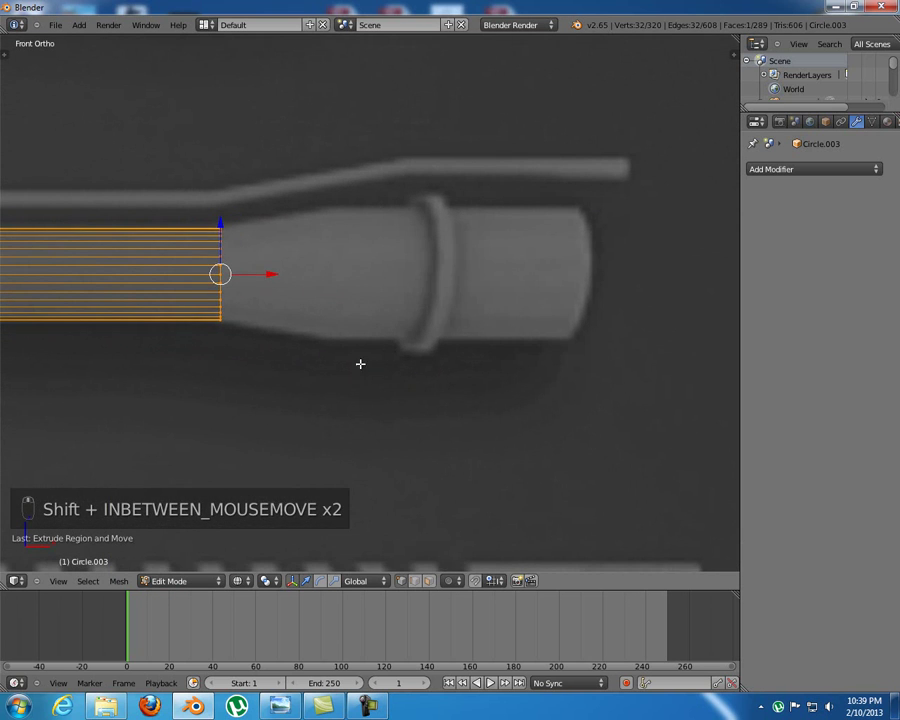
{"action": "key", "text": "e"}
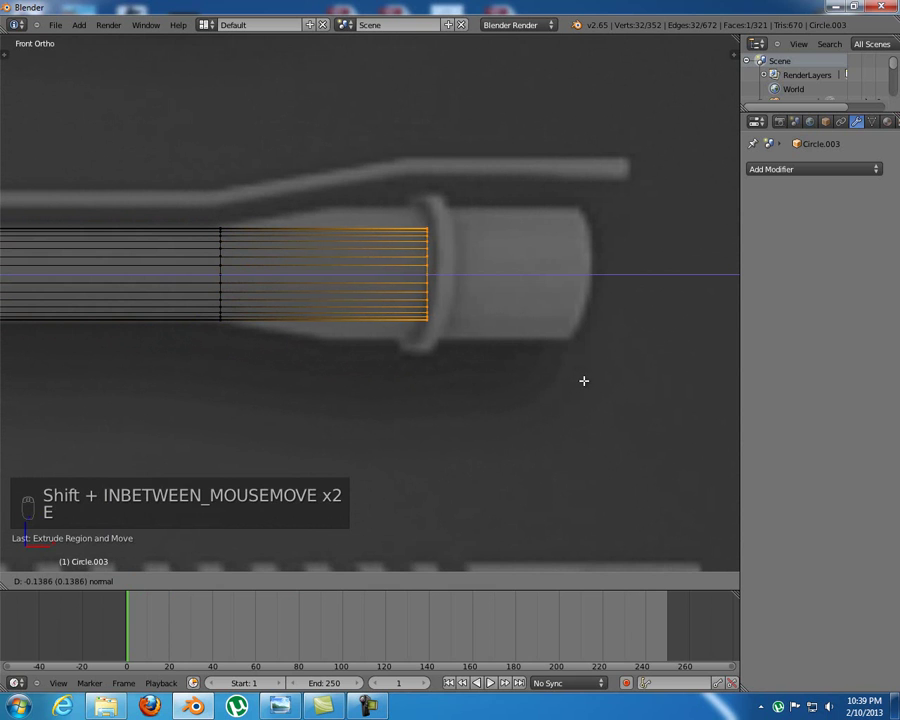
{"action": "left_click", "coordinate": [576, 378]}
{"action": "key", "text": "s"}
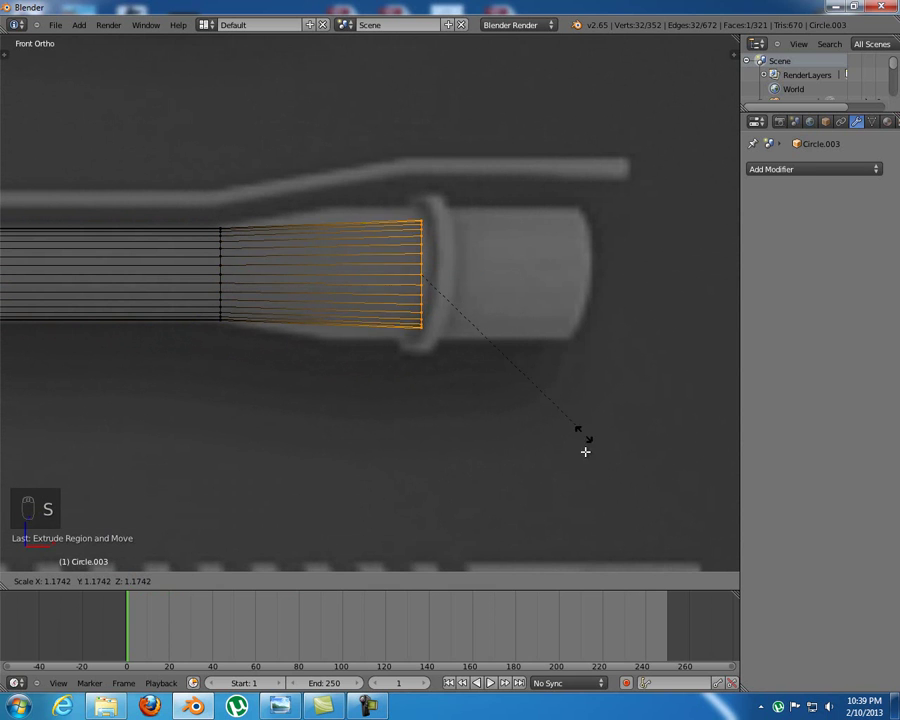
{"action": "left_click", "coordinate": [574, 443]}
{"action": "left_click_drag", "start_coordinate": [470, 286], "coordinate": [381, 267]}
{"action": "key", "text": "s"}
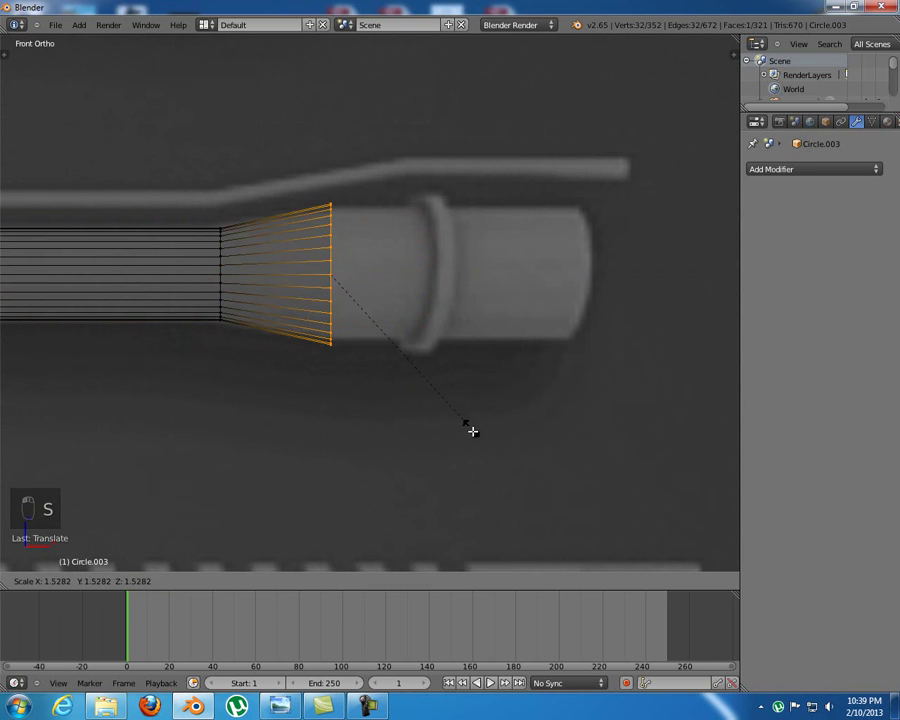
{"action": "left_click", "coordinate": [466, 403]}
{"action": "key", "text": "e"}
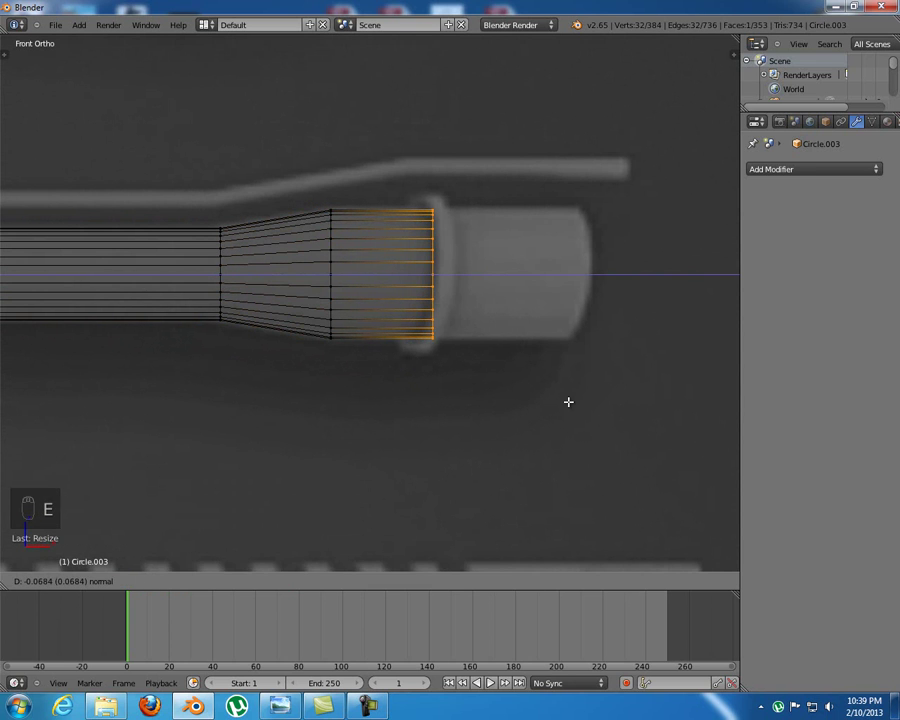
{"action": "left_click", "coordinate": [500, 310]}
Form the raised ring by extruding the end face in place, scaling it outward, and extruding it to the ring's thickness
{"action": "scroll", "coordinate": [468, 302], "scroll_direction": "down", "scroll_amount": 6}
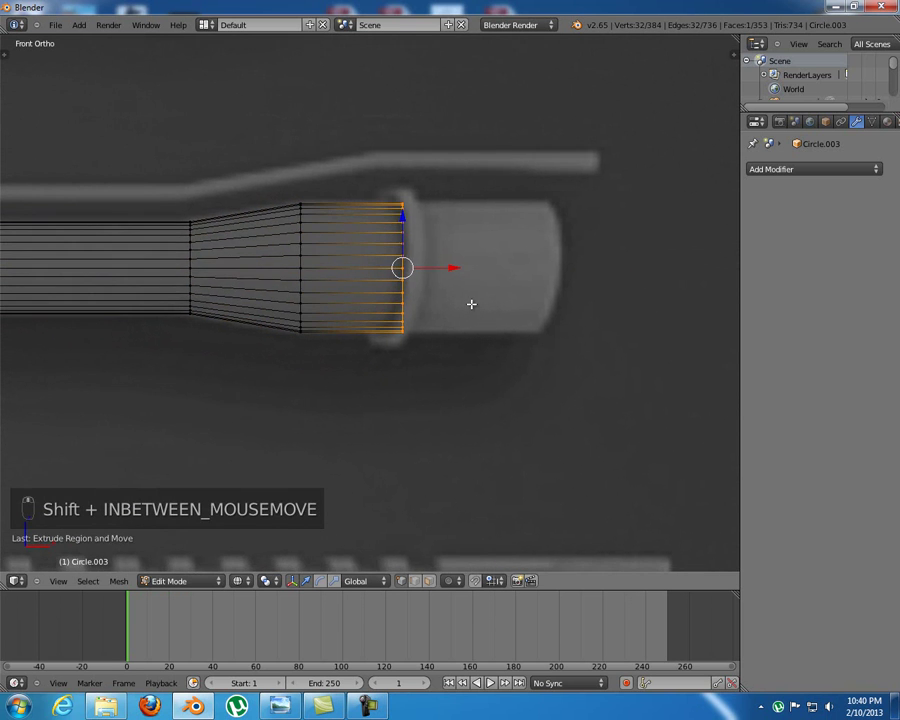
{"action": "scroll", "coordinate": [471, 303], "scroll_direction": "up", "scroll_amount": 6}
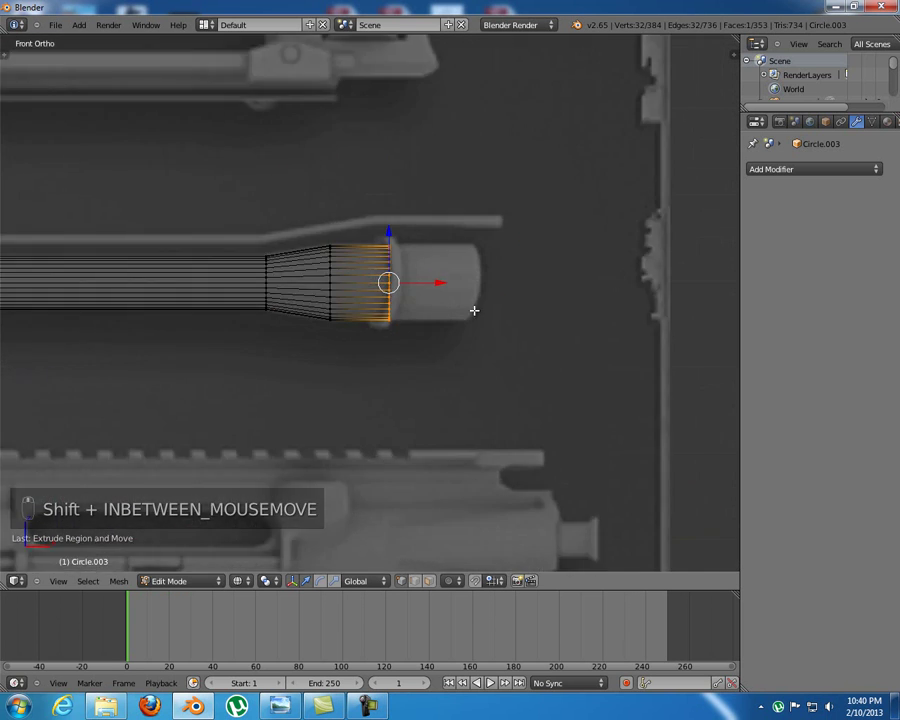
{"action": "key", "text": "e"}
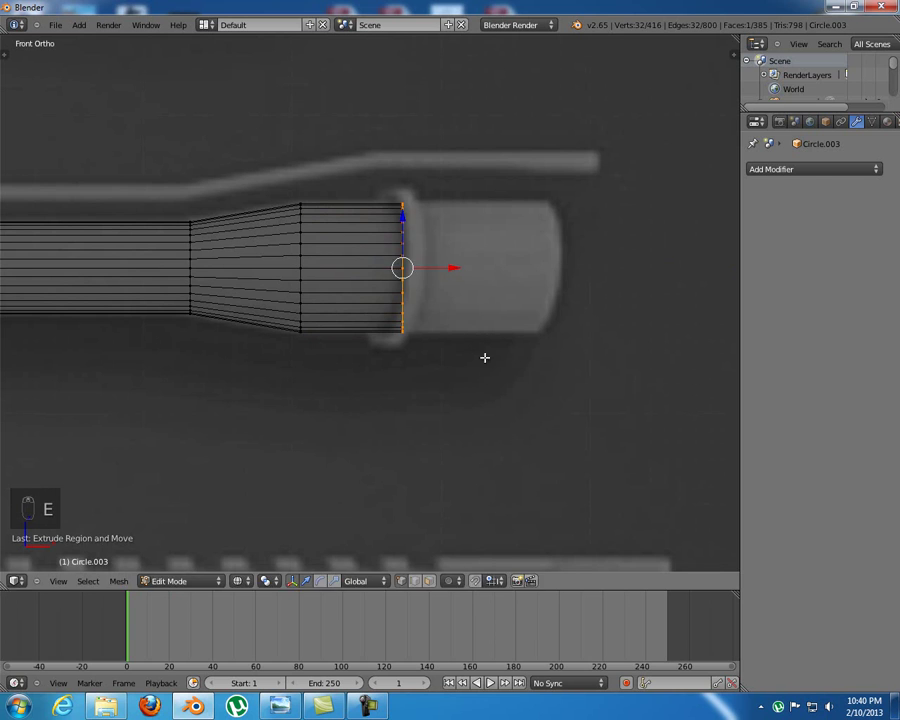
{"action": "key", "text": "s"}
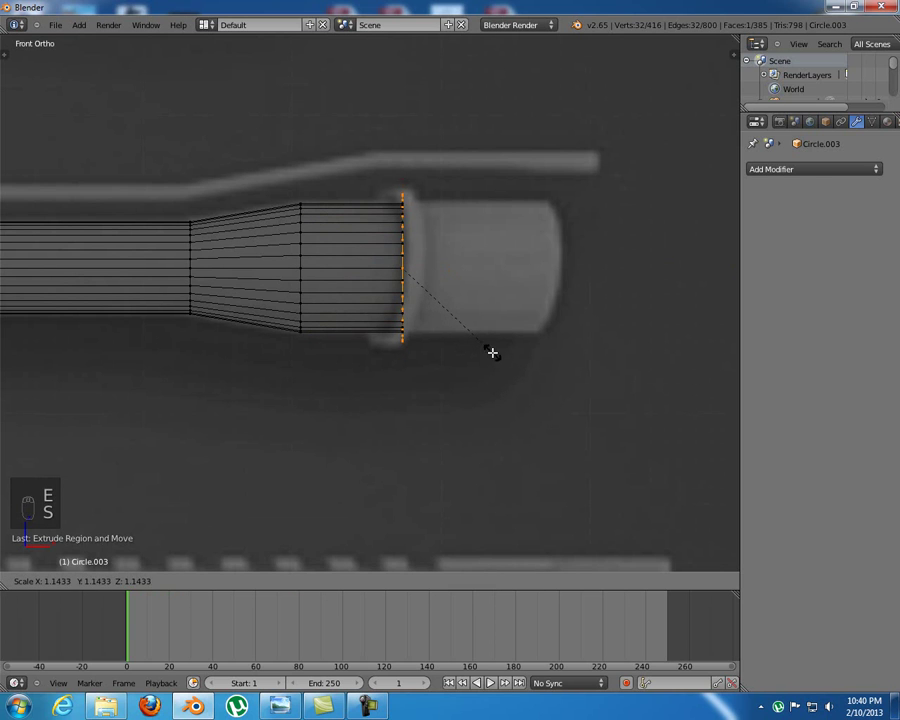
{"action": "left_click", "coordinate": [500, 361]}
{"action": "key", "text": "e"}
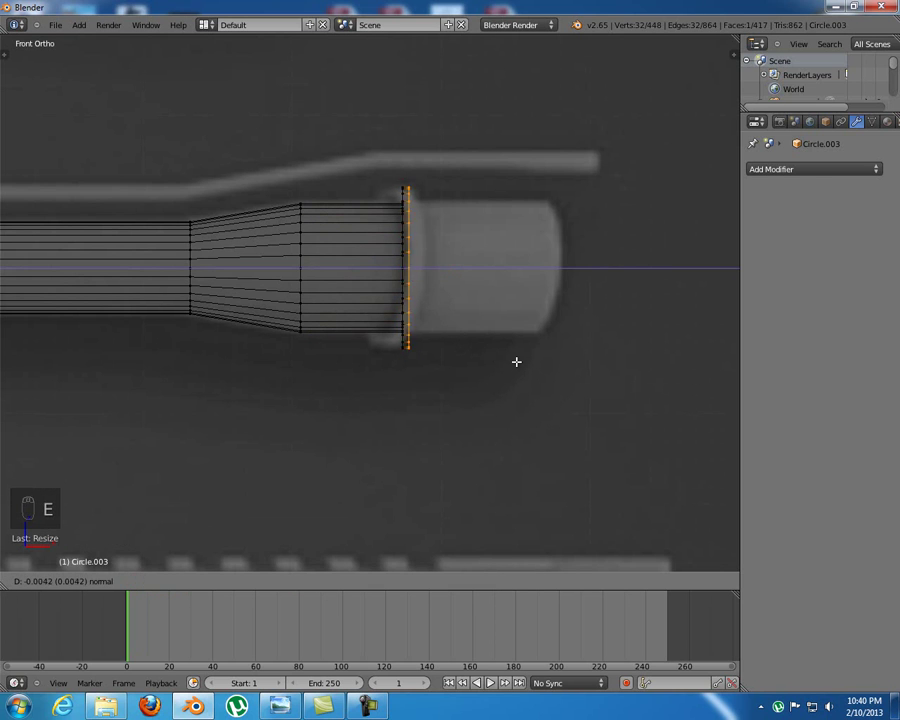
{"action": "left_click", "coordinate": [518, 361]}
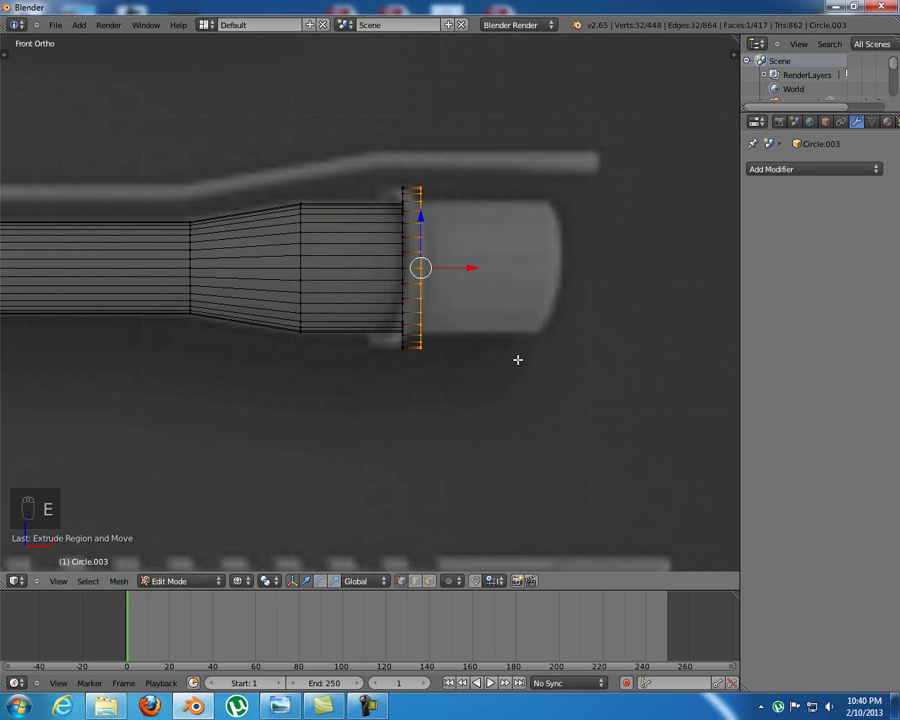
{"action": "key", "text": "s"}
{"action": "left_click", "coordinate": [536, 388]}
Extrude the ring's end face in place, scale it down to about 0.79, and extrude it to the barrel's rear end
{"action": "key", "text": "e"}
{"action": "left_click", "coordinate": [530, 385]}
{"action": "key", "text": "s"}
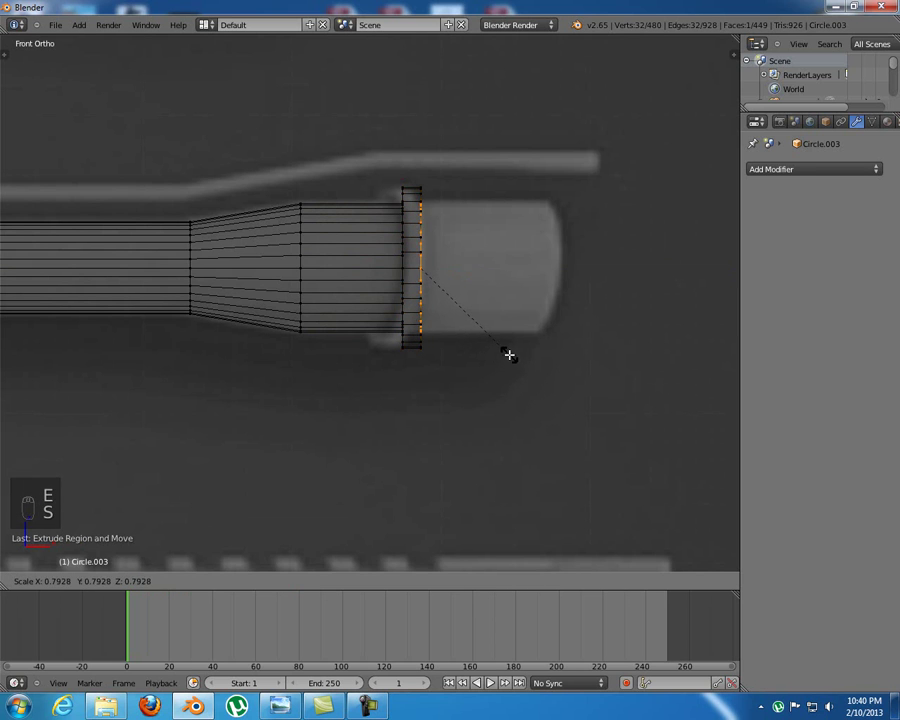
{"action": "left_click", "coordinate": [509, 354]}
{"action": "key", "text": "e"}
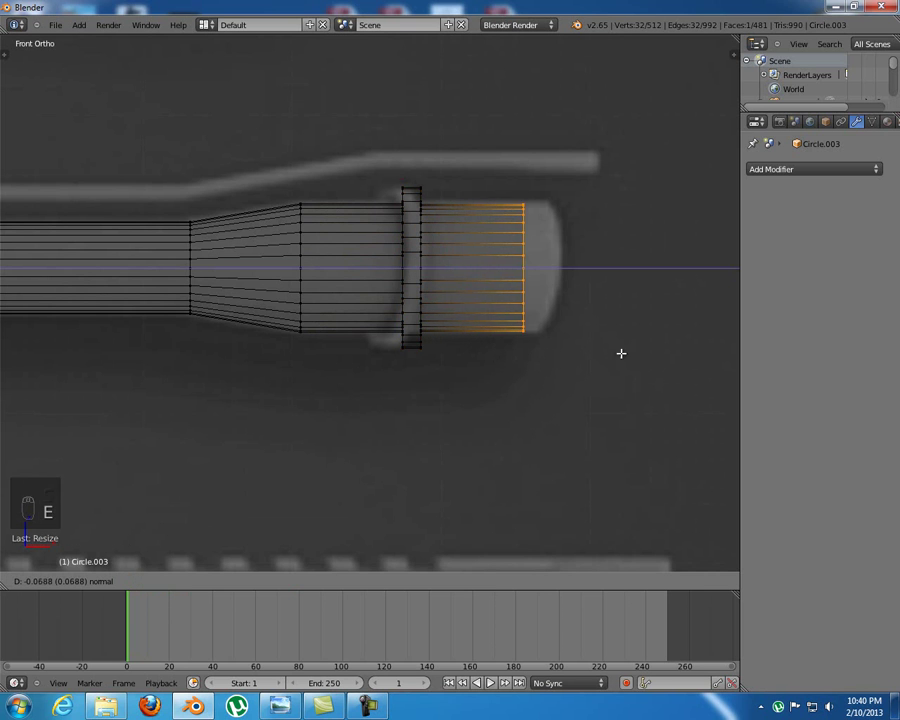
{"action": "left_click", "coordinate": [646, 353]}
Return to solid shading and delete the cap face at the barrel's rear end
{"action": "scroll", "coordinate": [548, 327], "scroll_direction": "down", "scroll_amount": 6}
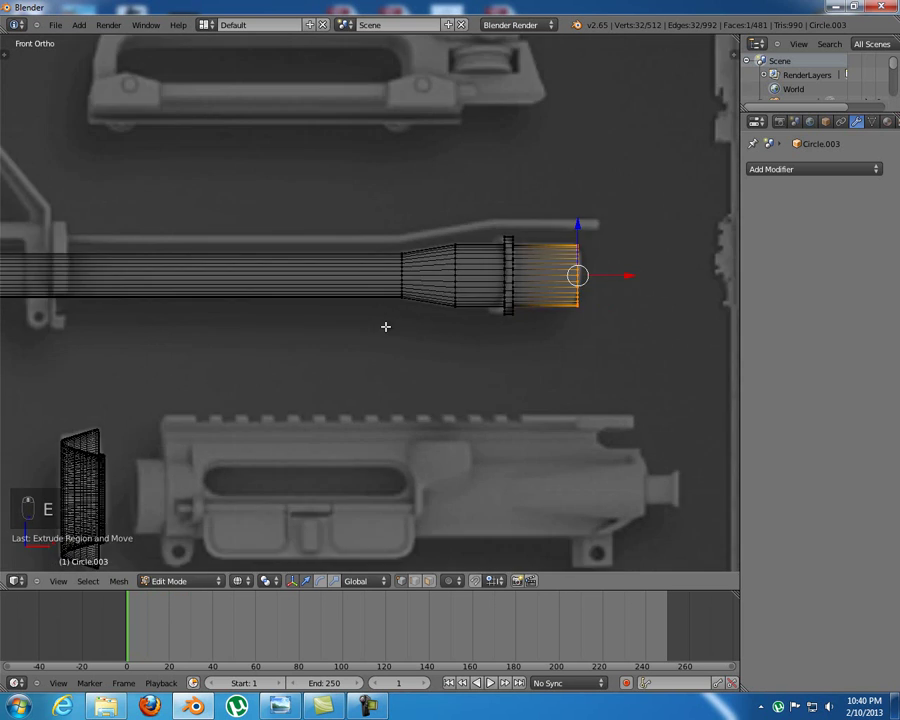
{"action": "key", "text": "a"}
{"action": "right_click", "coordinate": [506, 281], "text": "alt"}
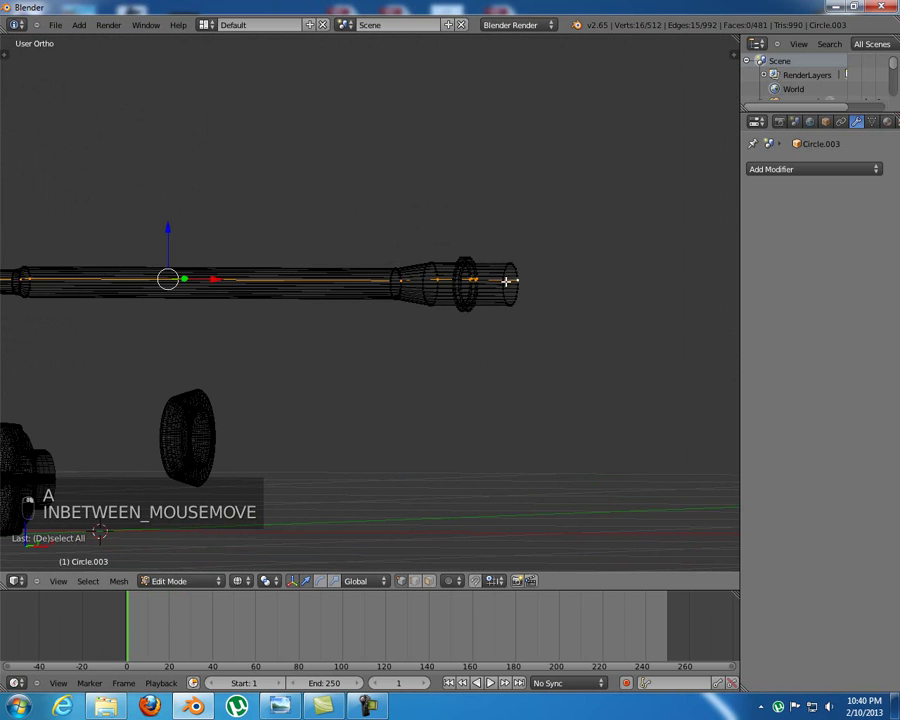
{"action": "key", "text": "z"}
{"action": "scroll", "coordinate": [516, 300], "scroll_direction": "up", "scroll_amount": 6}
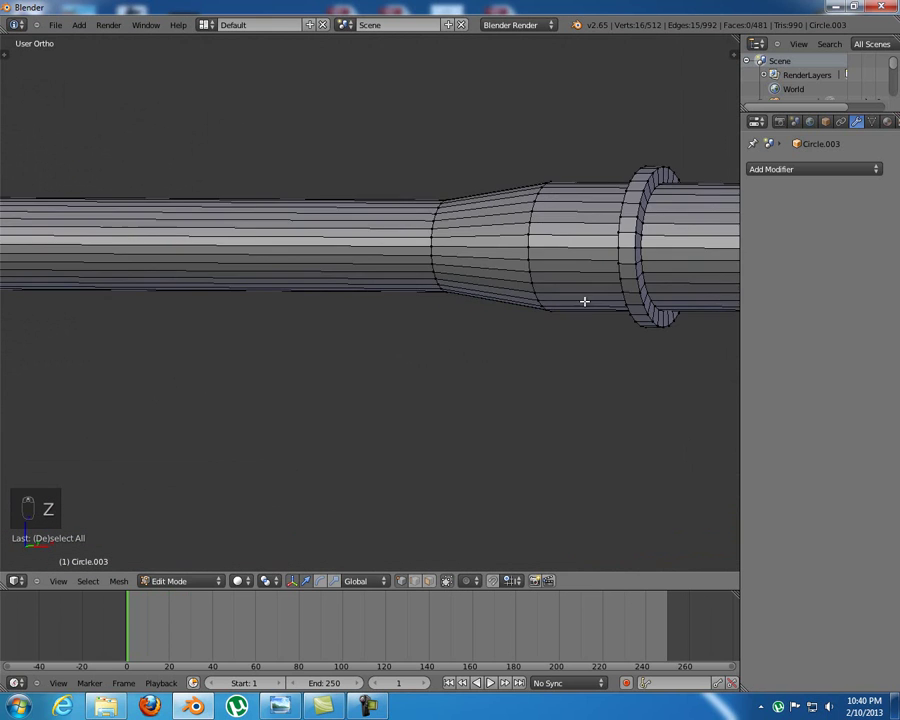
{"action": "right_click", "coordinate": [375, 265], "text": "shift"}
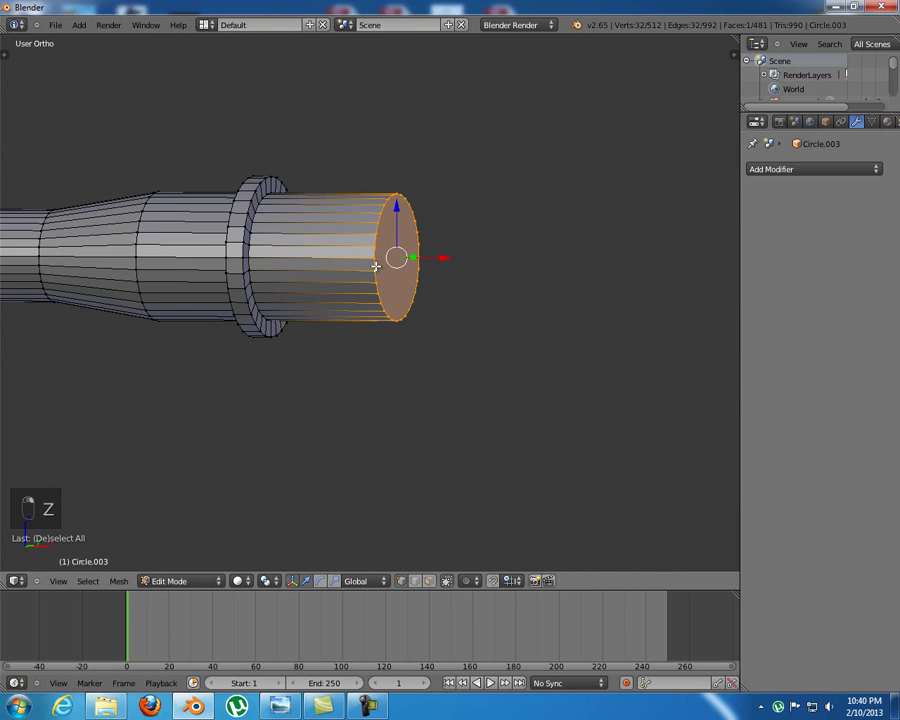
{"action": "key", "text": "x"}
{"action": "left_click", "coordinate": [441, 332]}
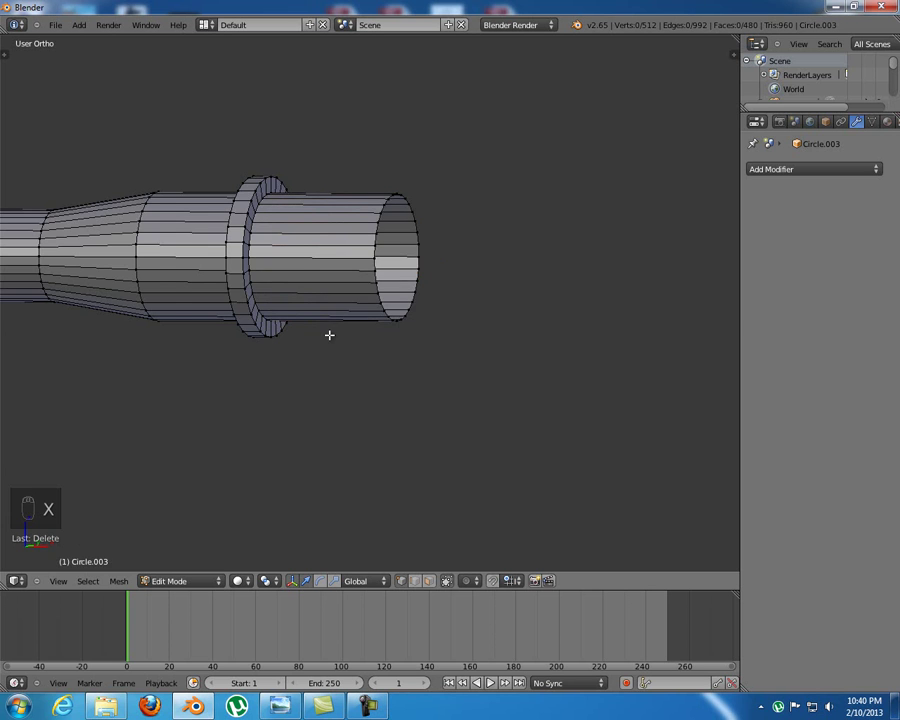
Return to the front view and compare the barrel's rear section with the reference image in wireframe
{"action": "key", "text": "KP_1"}
{"action": "scroll", "coordinate": [329, 335], "scroll_direction": "down", "scroll_amount": 8}
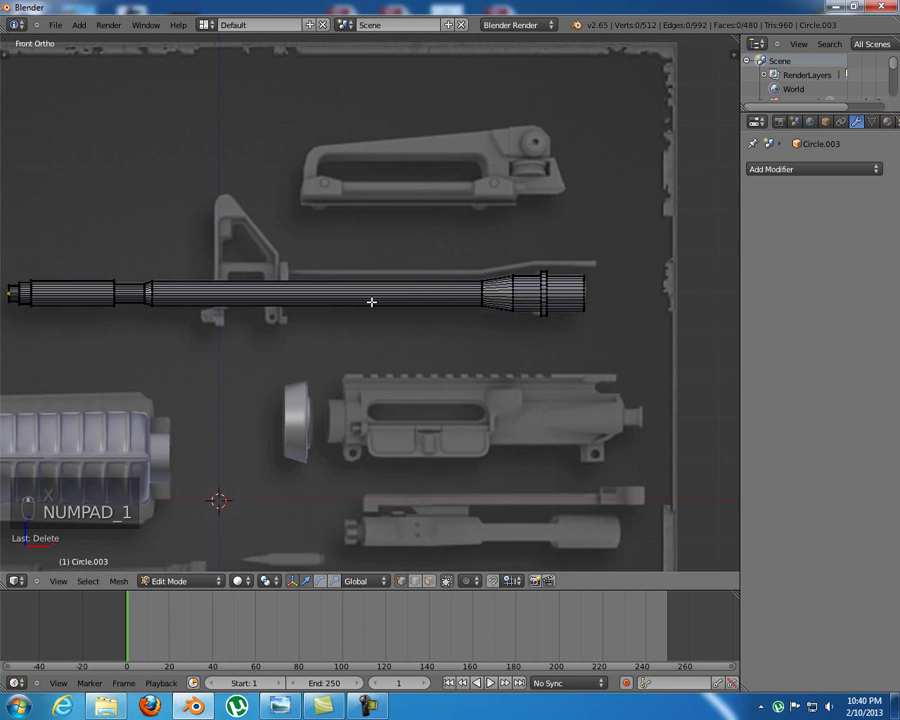
{"action": "key", "text": "b"}
{"action": "left_click_drag", "start_coordinate": [297, 221], "coordinate": [665, 378]}
{"action": "key", "text": "x"}
{"action": "key", "text": "z"}
{"action": "key", "text": "a"}
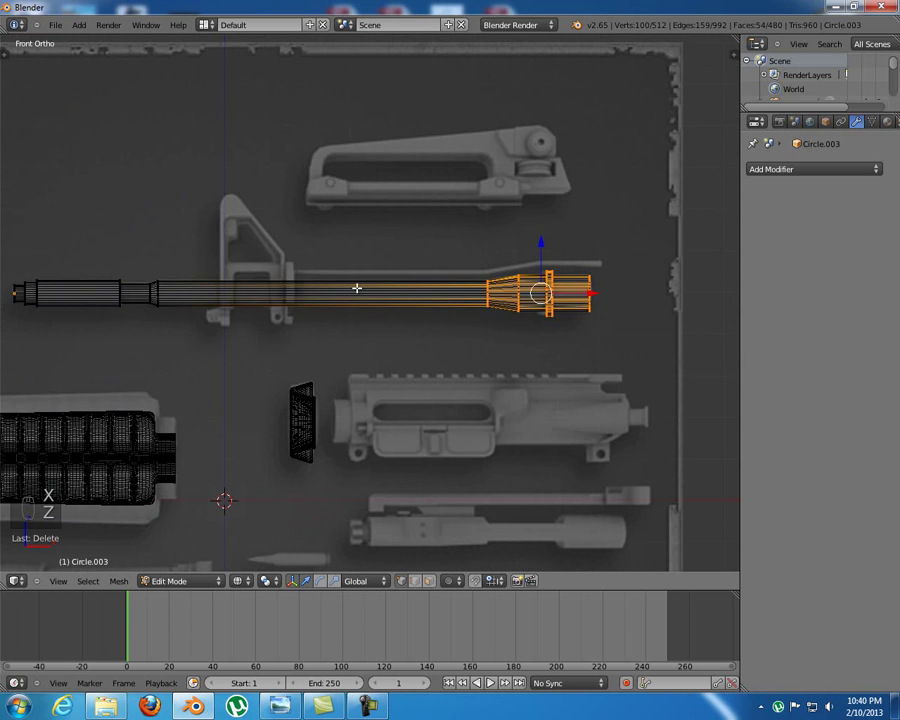
{"action": "key", "text": "z"}
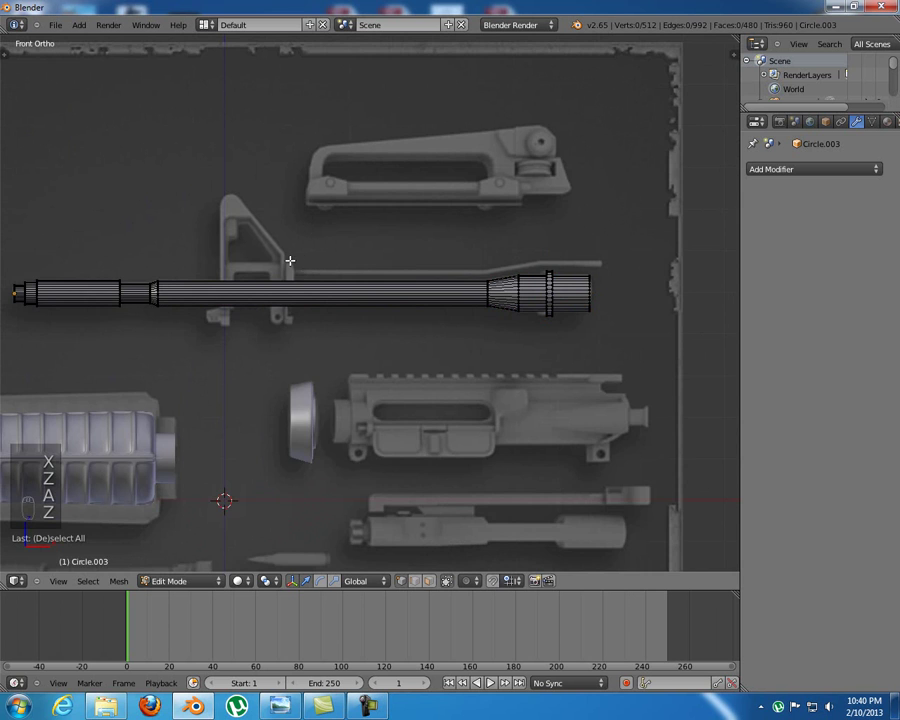
Leave mesh editing and apply smooth shading to the barrel
{"action": "middle_click_drag", "start_coordinate": [289, 260], "coordinate": [492, 257], "text": "shift"}
{"action": "middle_click_drag", "start_coordinate": [542, 281], "coordinate": [408, 299], "text": "shift"}
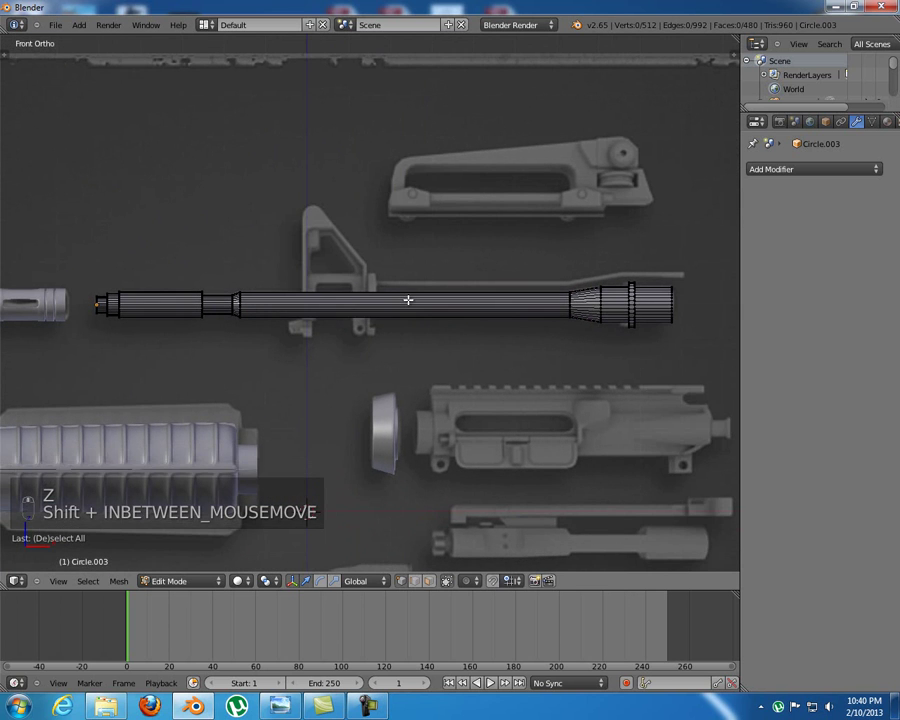
{"action": "key", "text": "Tab"}
{"action": "key", "text": "t"}
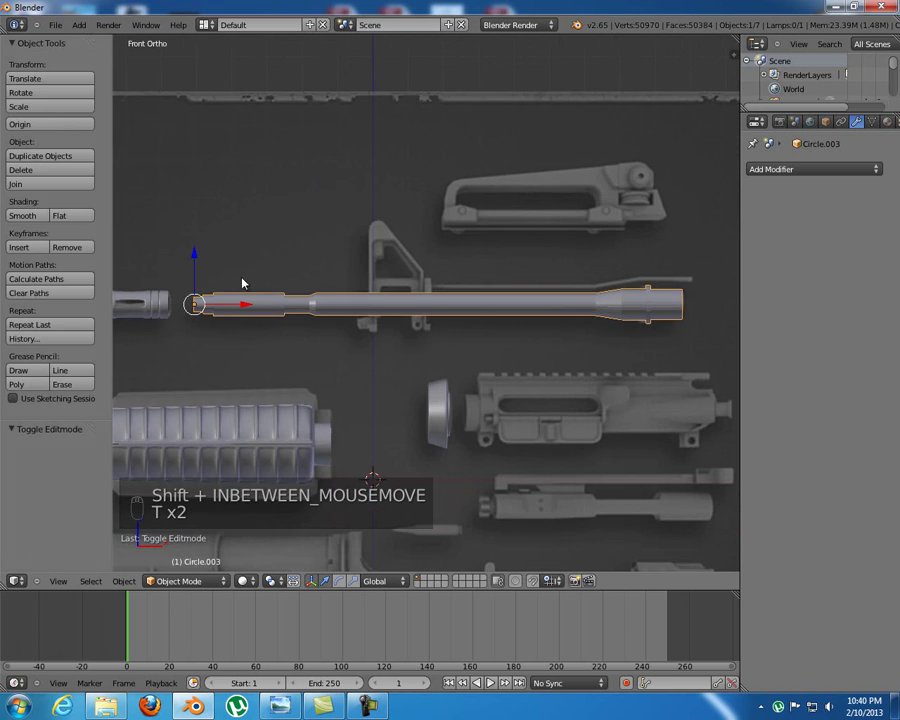
{"action": "left_click", "coordinate": [22, 216]}
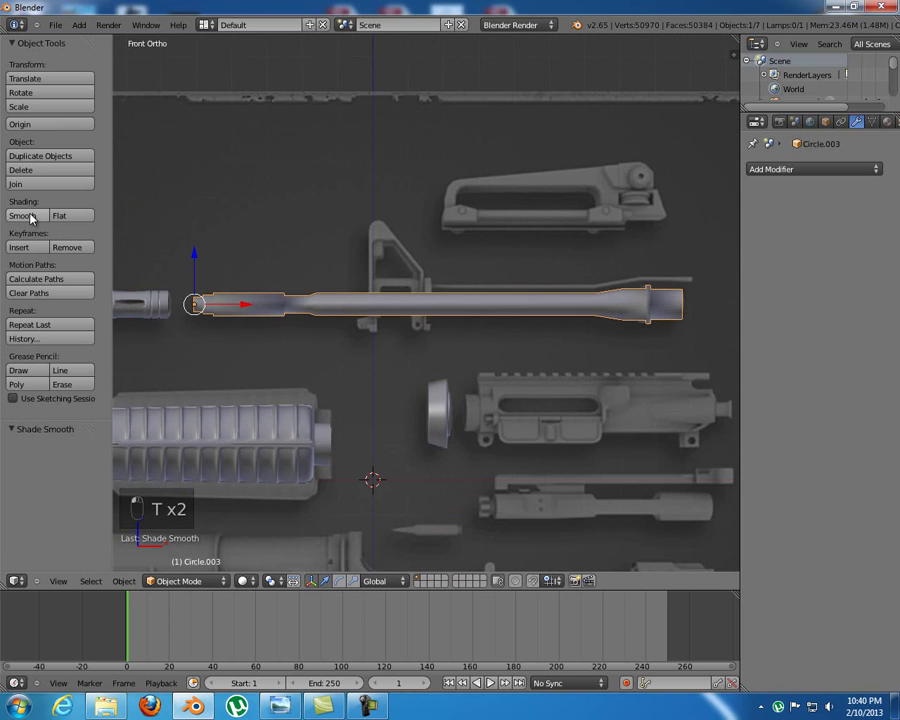
{"action": "key", "text": "t"}
Add a Subdivision Surface modifier to the barrel and set its view subdivisions to 2
{"action": "left_click", "coordinate": [862, 170]}
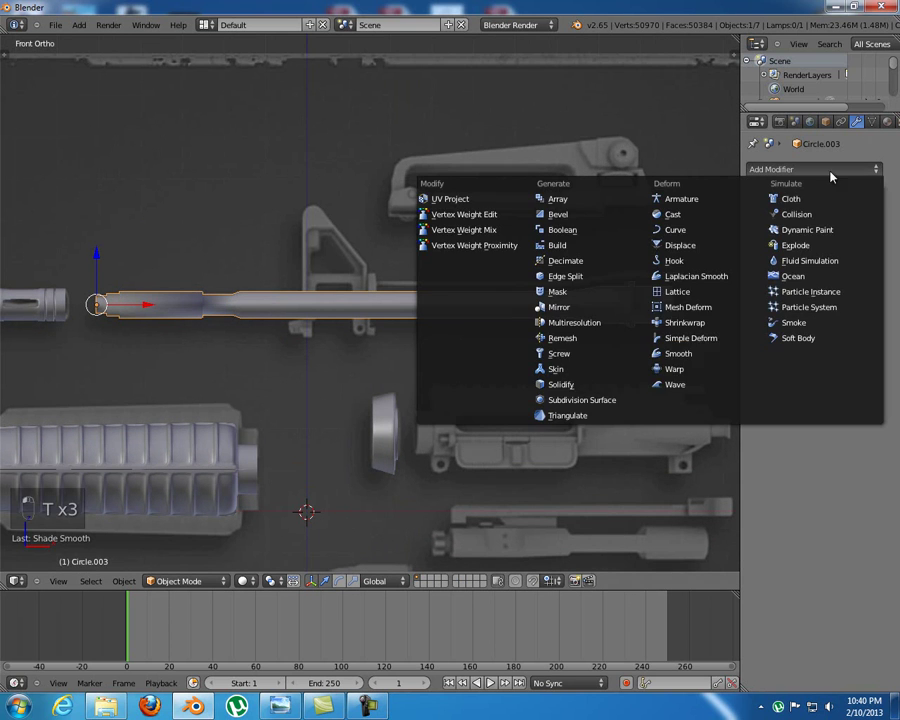
{"action": "left_click", "coordinate": [600, 400]}
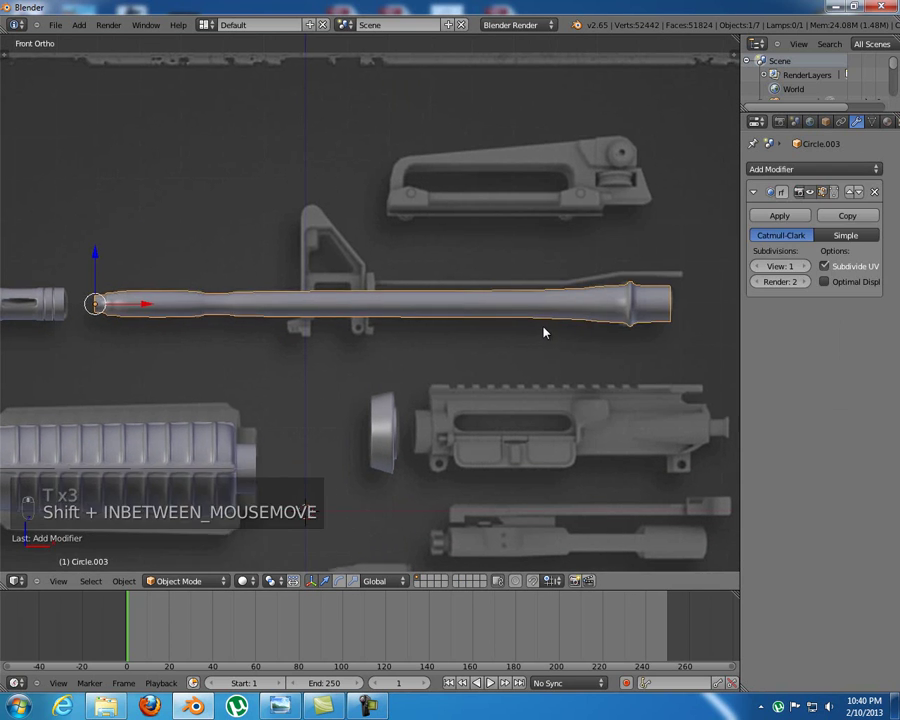
{"action": "left_click", "coordinate": [805, 266]}
Add an edge loop close to each end of the narrow neck behind the barrel's thick front section
{"action": "middle_click_drag", "start_coordinate": [292, 331], "coordinate": [514, 359], "text": "shift"}
{"action": "key", "text": "Tab"}
{"action": "scroll", "coordinate": [450, 304], "scroll_direction": "up", "scroll_amount": 5}
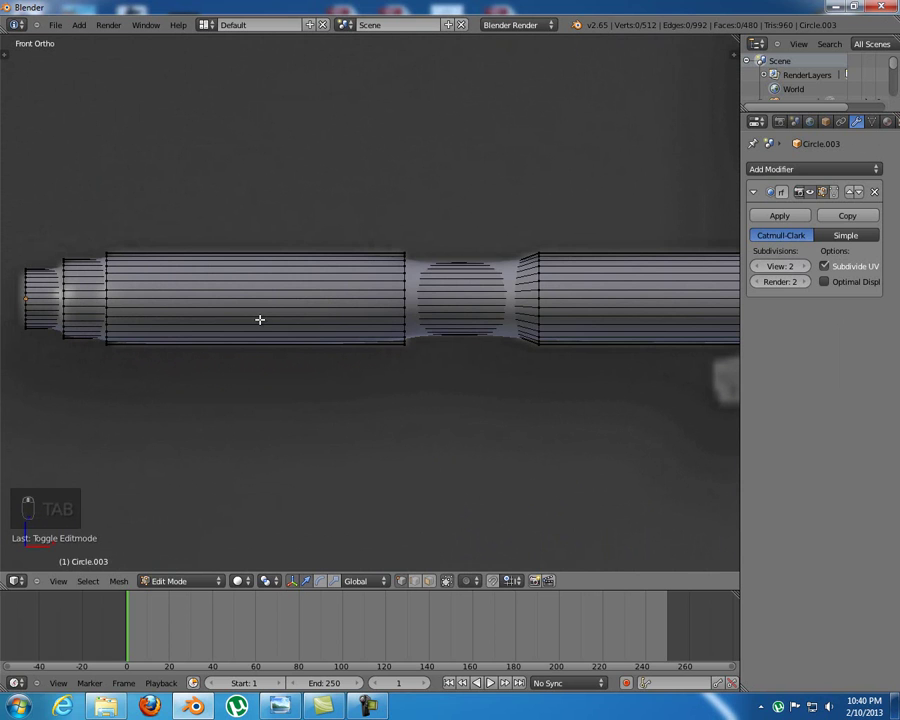
{"action": "key", "text": "ctrl+r"}
{"action": "left_click", "coordinate": [447, 294]}
{"action": "left_click", "coordinate": [410, 292]}
{"action": "key", "text": "ctrl+r"}
{"action": "left_click", "coordinate": [453, 290]}
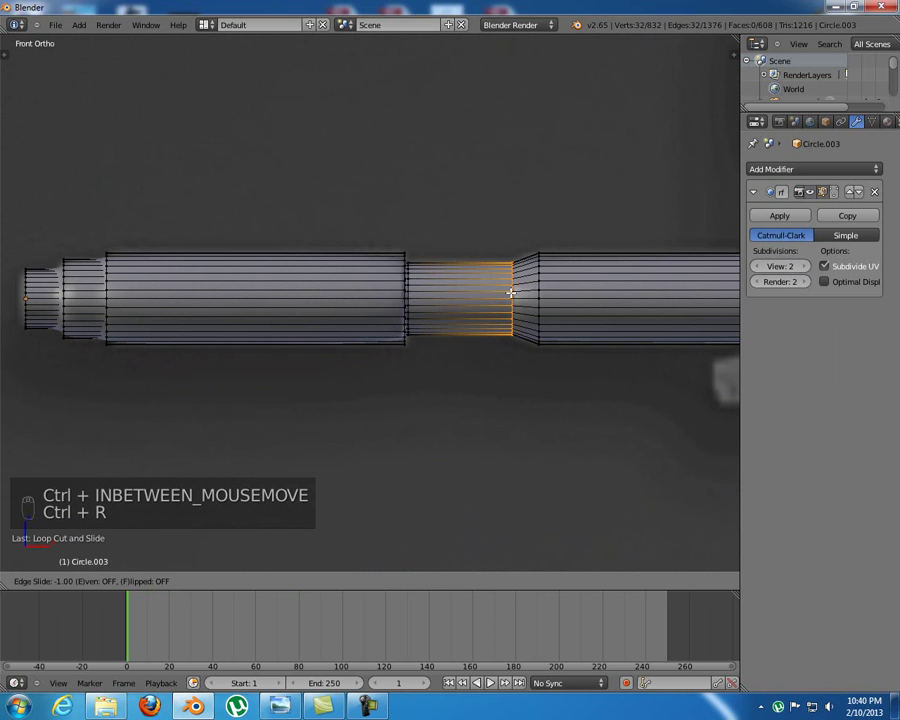
{"action": "left_click", "coordinate": [497, 292]}
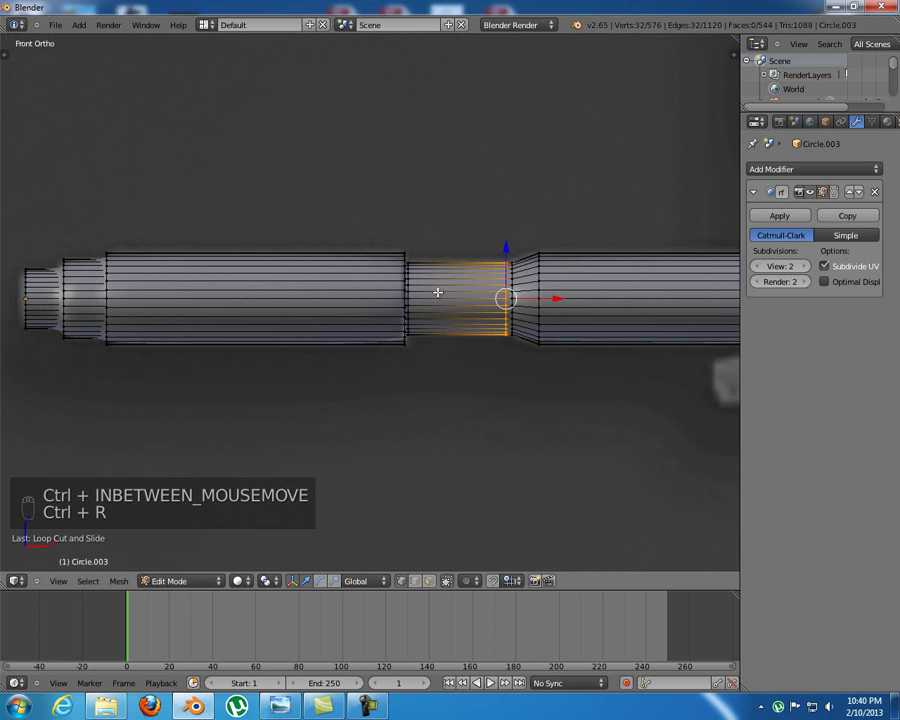
Add an edge loop near the rear edge of each of the two small stepped sections at the barrel's front tip
{"action": "key", "text": "ctrl+r"}
{"action": "left_click", "coordinate": [106, 268]}
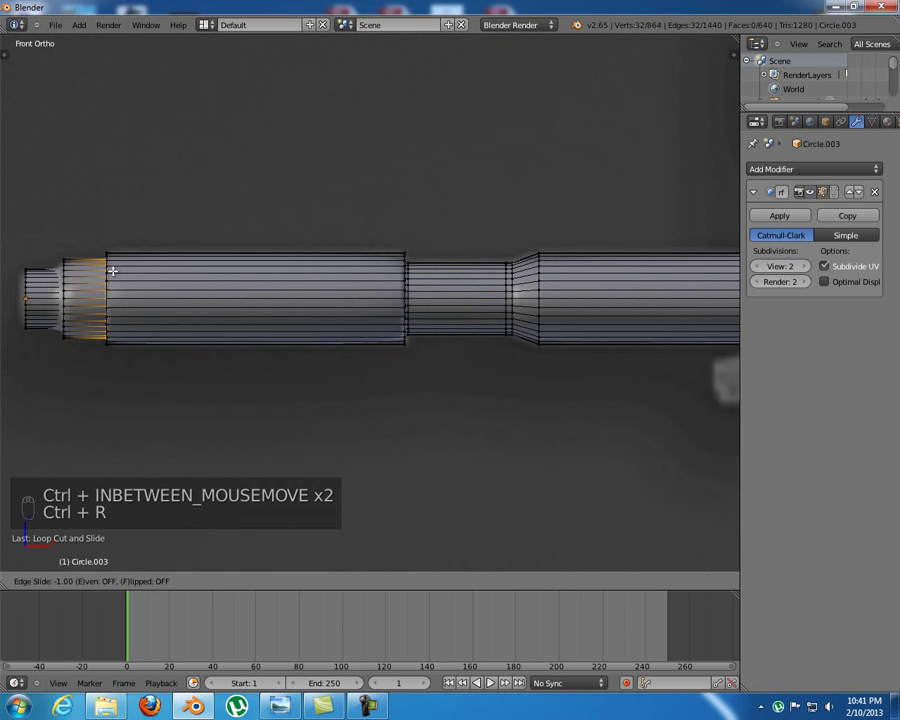
{"action": "left_click", "coordinate": [110, 270]}
{"action": "key", "text": "ctrl+r"}
{"action": "left_click", "coordinate": [52, 282]}
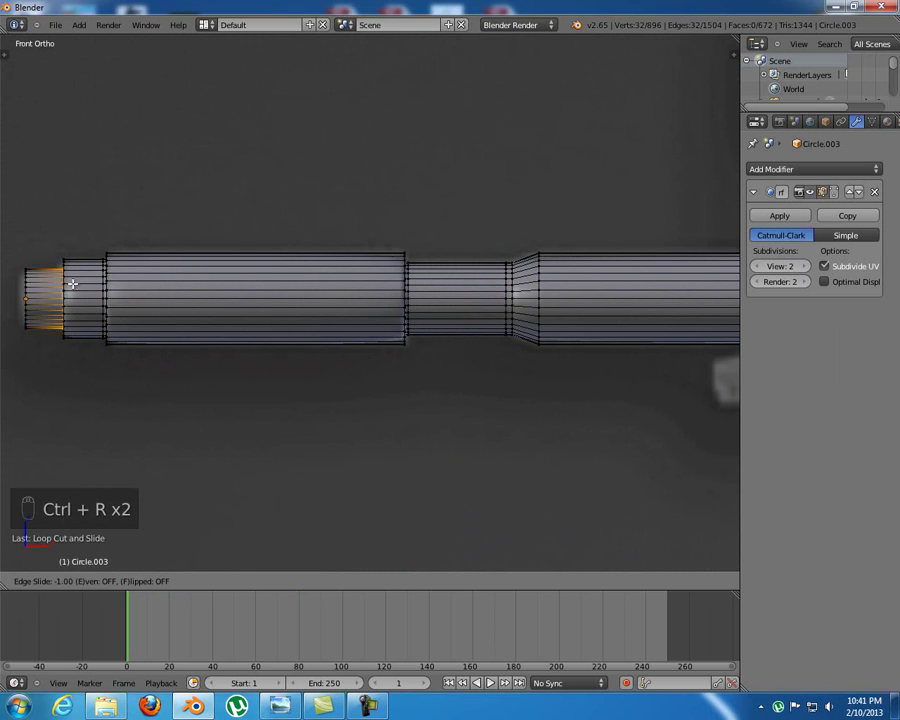
{"action": "left_click", "coordinate": [64, 284]}
{"action": "key", "text": "Tab"}
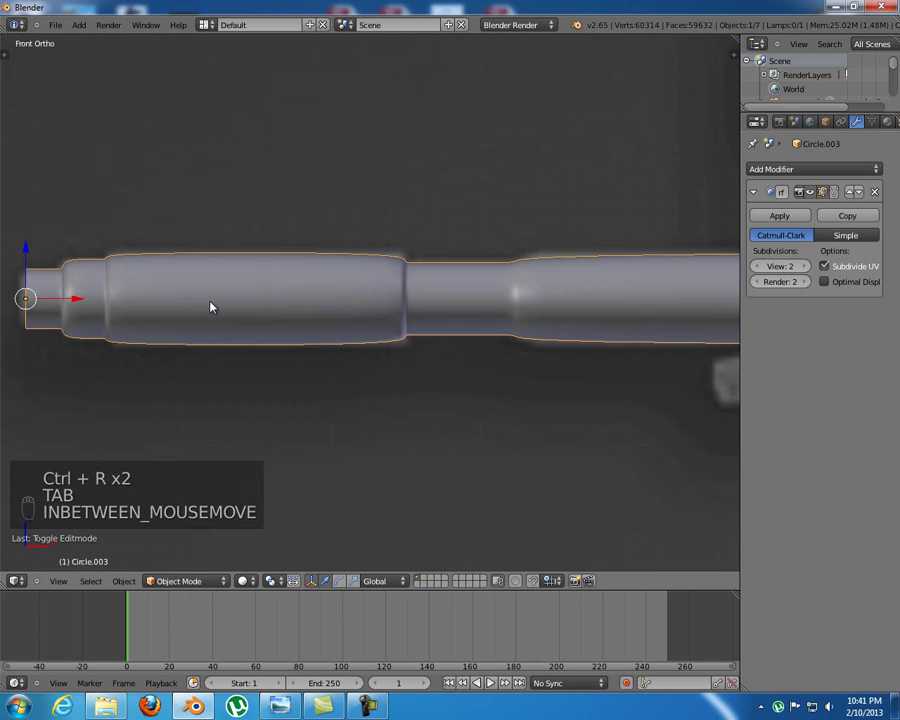
Cut two edge loops into the thick front section and scale them apart along X close to its ends
{"action": "key", "text": "Tab"}
{"action": "key", "text": "ctrl+r"}
{"action": "scroll", "coordinate": [256, 275], "scroll_direction": "up", "scroll_amount": 2}
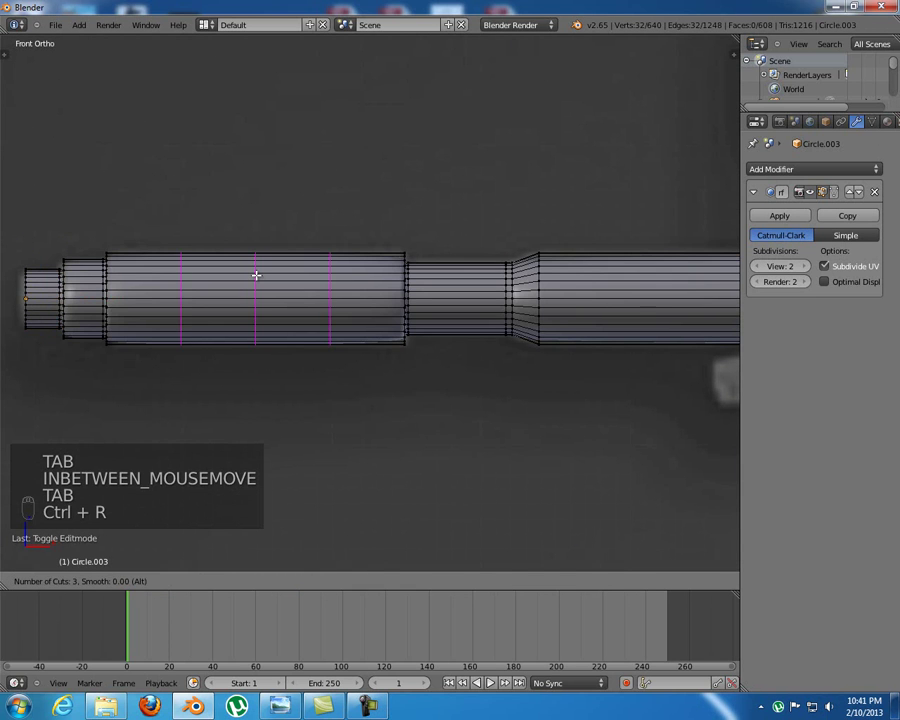
{"action": "left_click", "coordinate": [256, 275]}
{"action": "key", "text": "s"}
{"action": "key", "text": "x"}
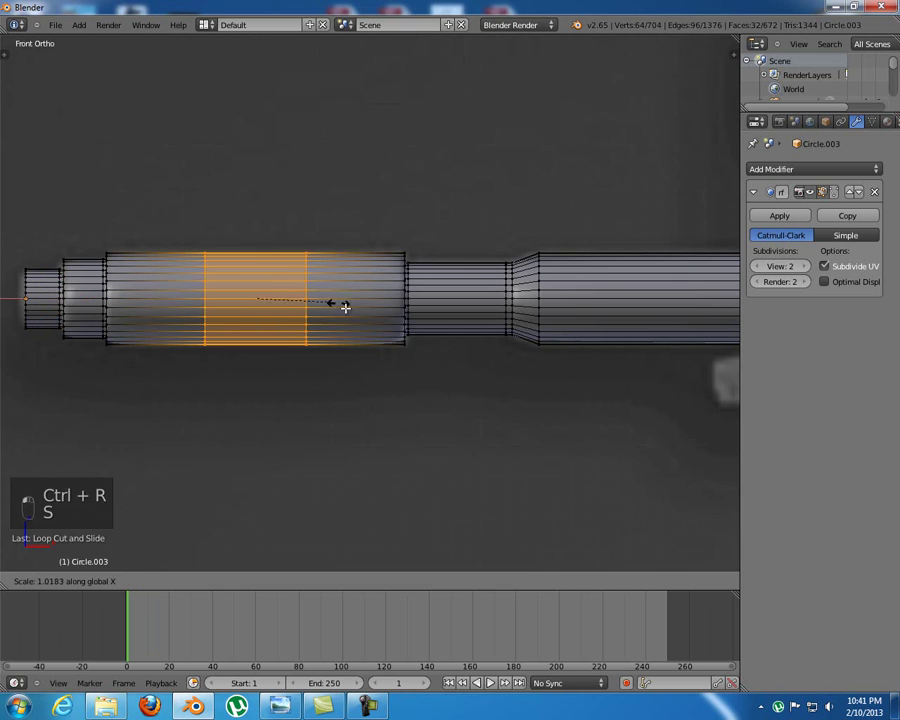
{"action": "left_click", "coordinate": [484, 327]}
{"action": "key", "text": "Tab"}
Add an edge loop close to the front edge of the second stepped section at the barrel's tip
{"action": "middle_click_drag", "start_coordinate": [540, 385], "coordinate": [506, 376], "text": "shift"}
{"action": "middle_click_drag", "start_coordinate": [340, 356], "coordinate": [455, 352], "text": "shift"}
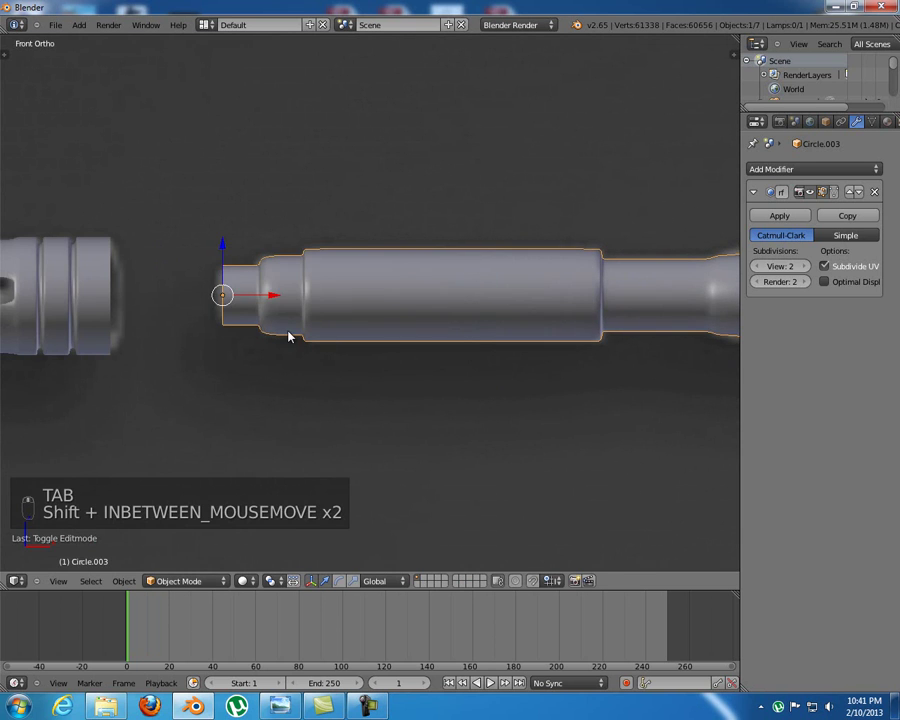
{"action": "key", "text": "Tab"}
{"action": "middle_click_drag", "start_coordinate": [289, 327], "coordinate": [325, 327], "text": "ctrl"}
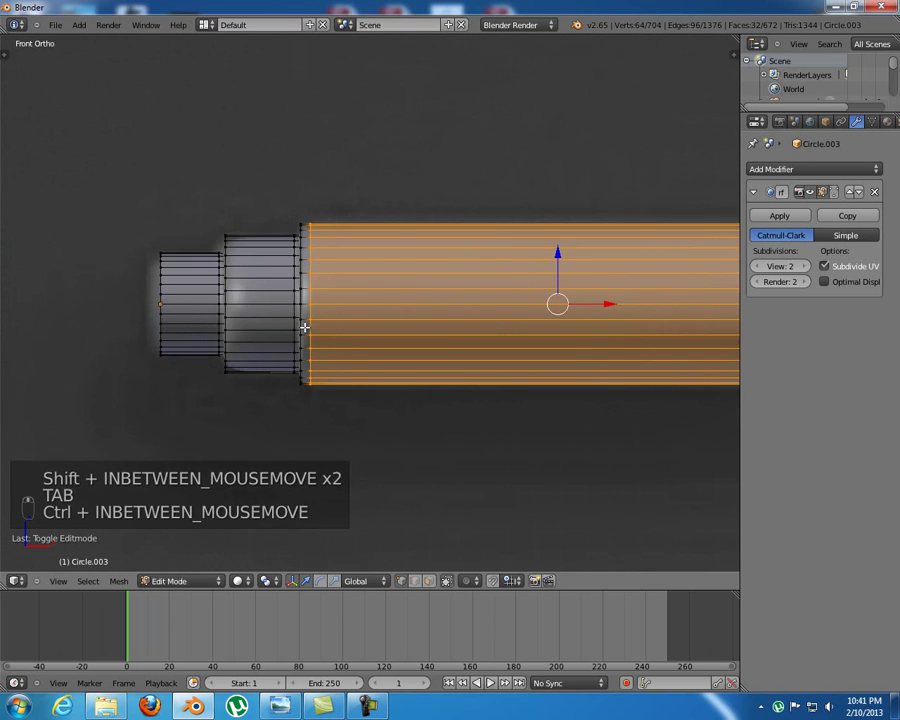
{"action": "key", "text": "ctrl+r"}
{"action": "left_click", "coordinate": [234, 286]}
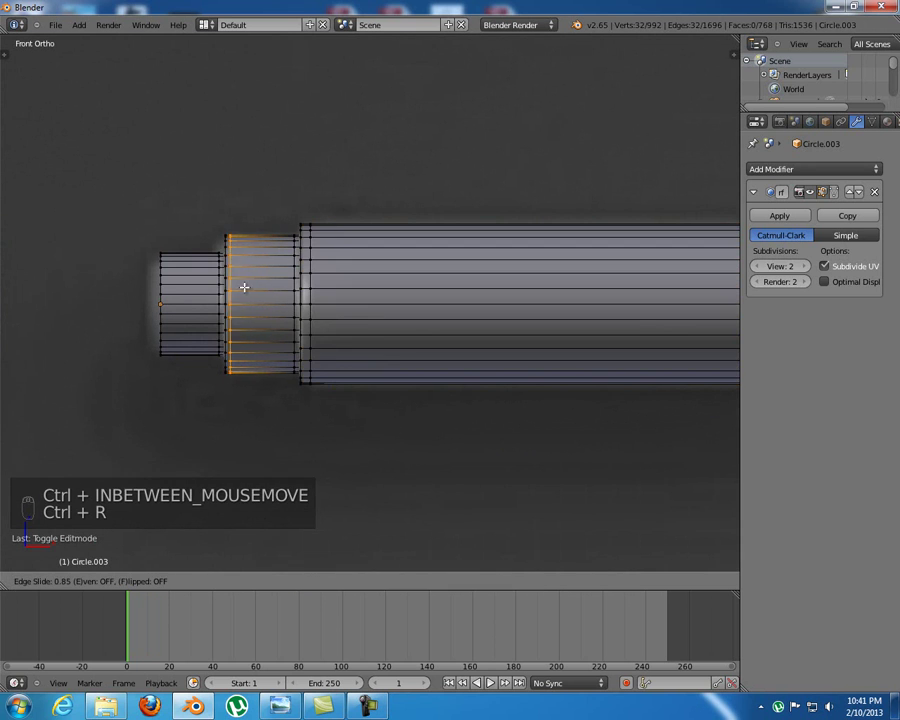
{"action": "left_click", "coordinate": [244, 287]}
{"action": "key", "text": "Tab"}
Add an edge loop to the long main tube and slide it close to the tube's front end
{"action": "middle_click_drag", "start_coordinate": [618, 406], "coordinate": [394, 375], "text": "shift"}
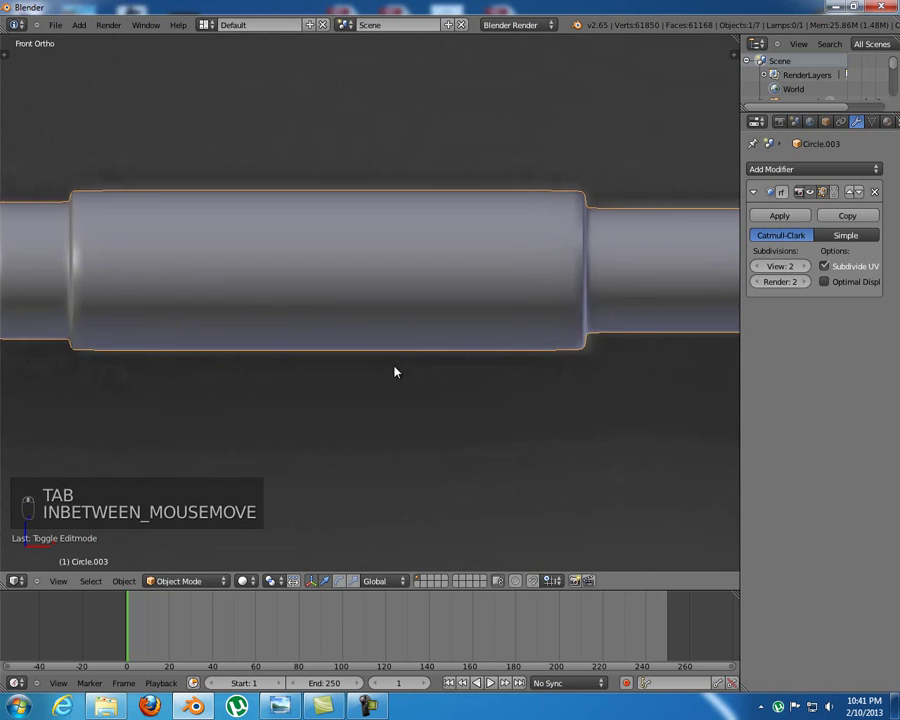
{"action": "scroll", "coordinate": [394, 375], "scroll_direction": "down", "scroll_amount": 5}
{"action": "middle_click_drag", "start_coordinate": [478, 360], "coordinate": [207, 341], "text": "shift"}
{"action": "scroll", "coordinate": [207, 341], "scroll_direction": "down", "scroll_amount": 1}
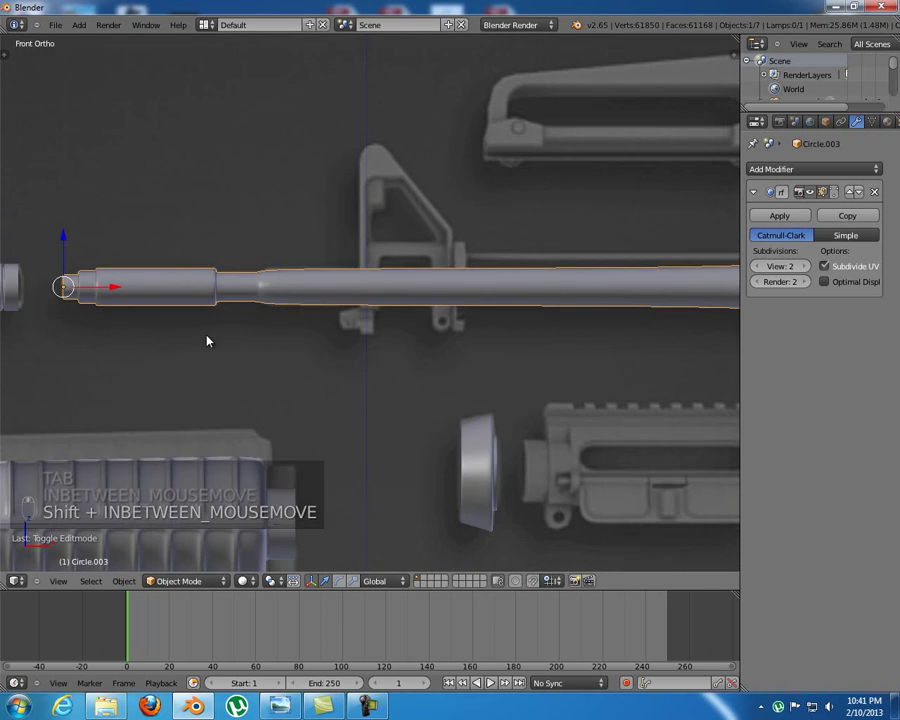
{"action": "key", "text": "Tab"}
{"action": "key", "text": "ctrl+r"}
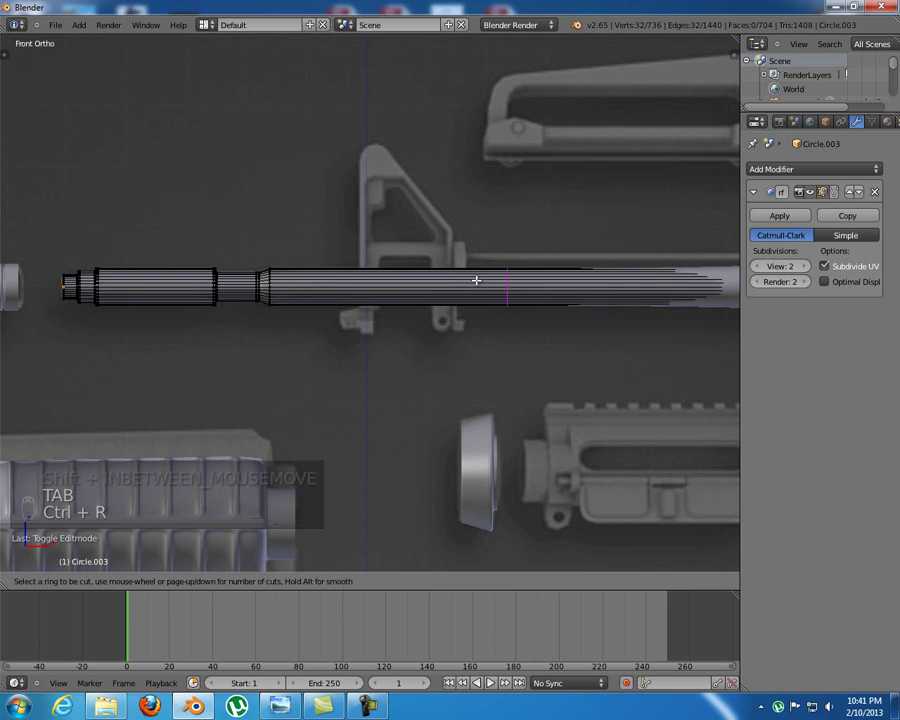
{"action": "left_click", "coordinate": [474, 280]}
{"action": "left_click", "coordinate": [247, 283]}
{"action": "key", "text": "Tab"}
Add another edge loop to the main tube and slide it close to the start of the rear cone
{"action": "middle_click_drag", "start_coordinate": [522, 327], "coordinate": [255, 335], "text": "shift"}
{"action": "key", "text": "Tab"}
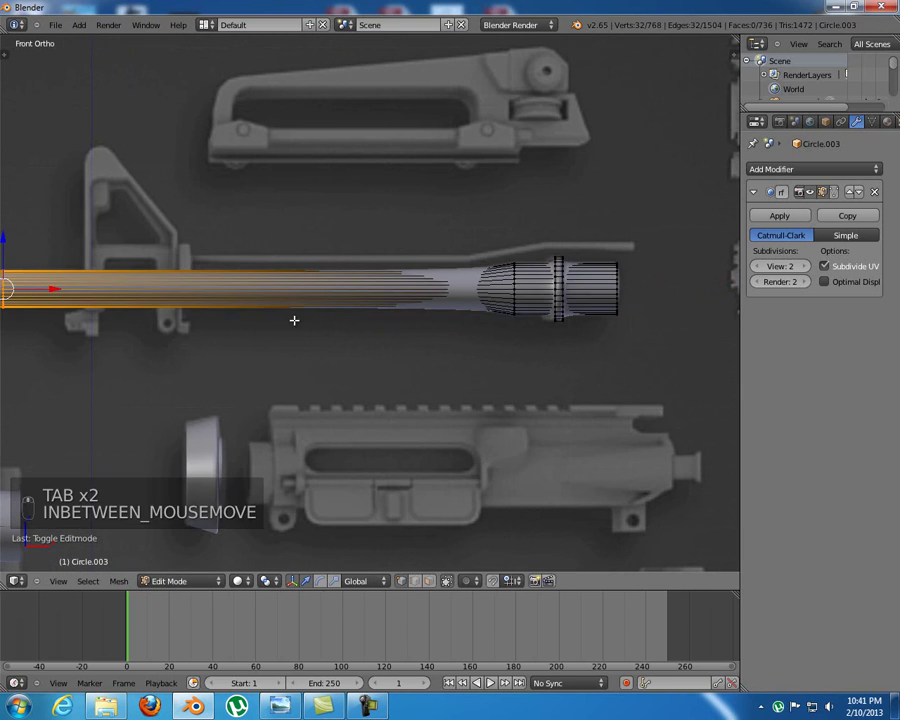
{"action": "key", "text": "ctrl+r"}
{"action": "left_click", "coordinate": [300, 290]}
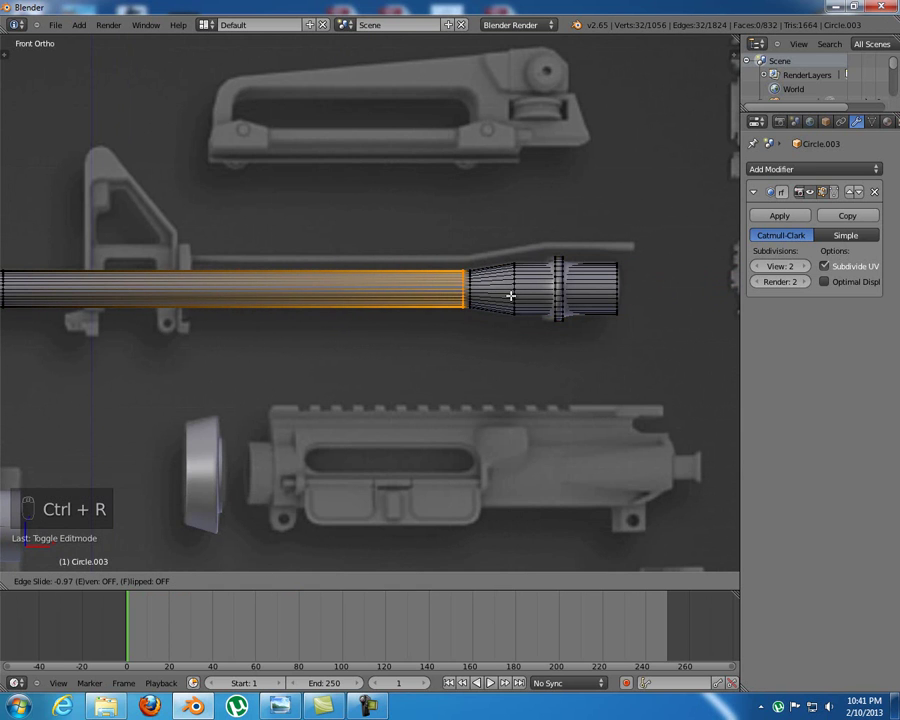
{"action": "left_click", "coordinate": [512, 295]}
{"action": "key", "text": "Tab"}
Add an edge loop on the barrel close to each side of the raised ring
{"action": "scroll", "coordinate": [453, 335], "scroll_direction": "up", "scroll_amount": 5}
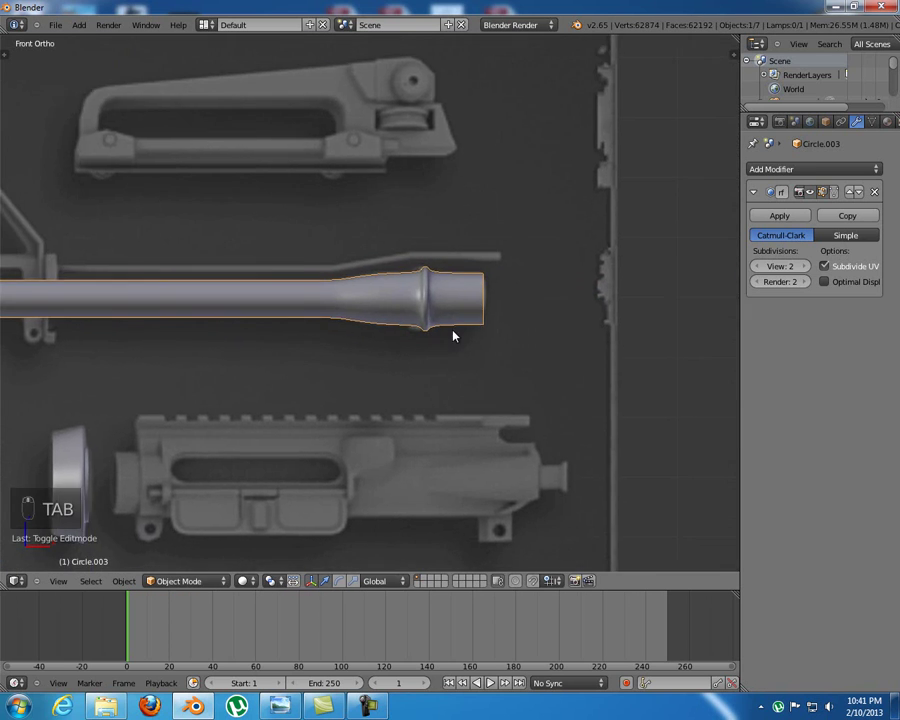
{"action": "key", "text": "Tab"}
{"action": "scroll", "coordinate": [500, 335], "scroll_direction": "up", "scroll_amount": 6}
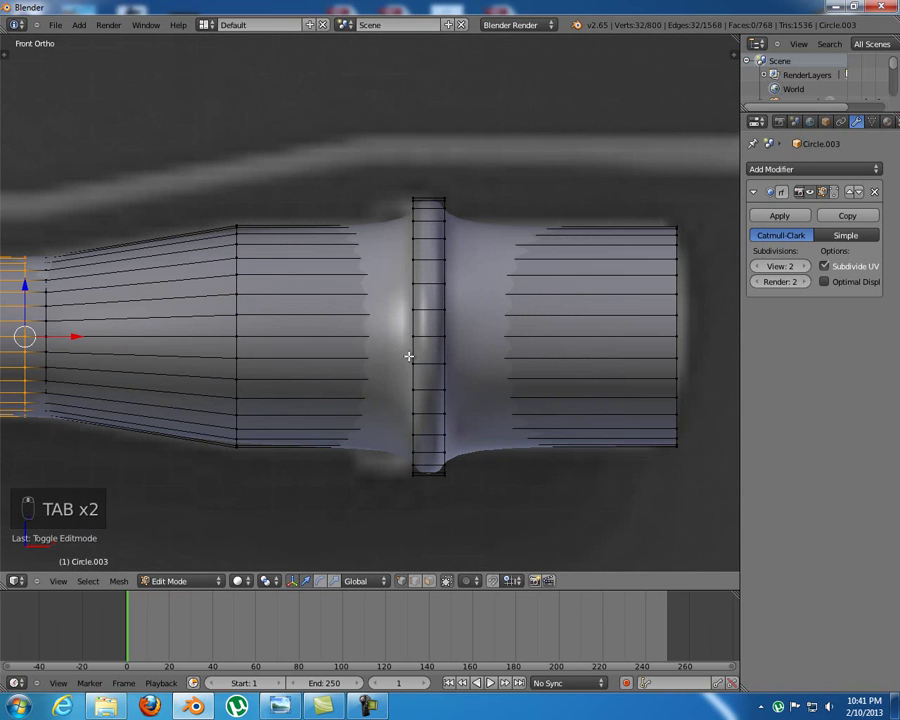
{"action": "key", "text": "ctrl+r"}
{"action": "left_click", "coordinate": [395, 318]}
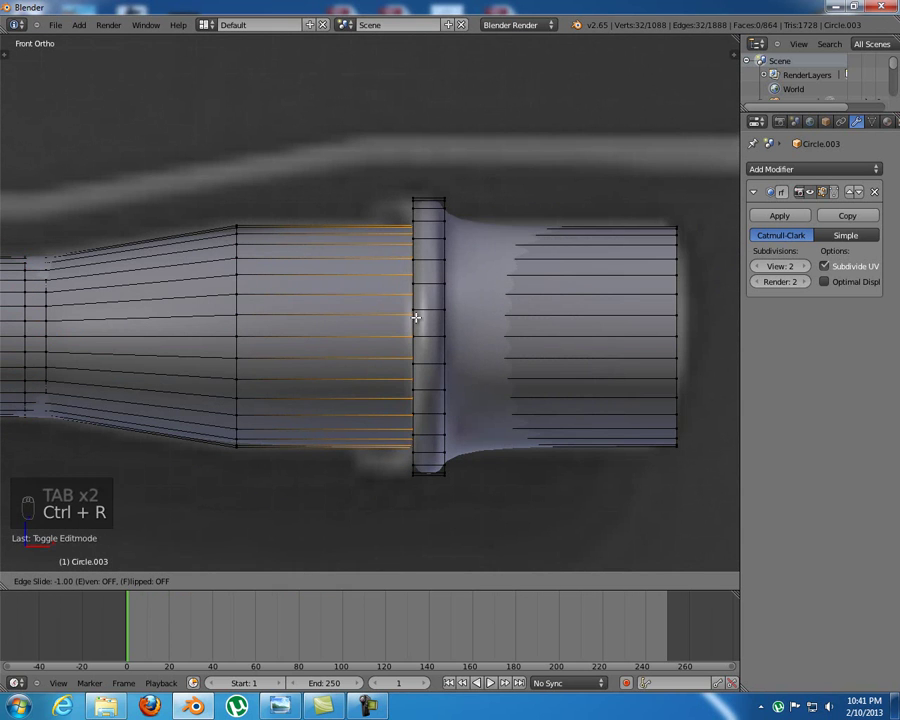
{"action": "left_click", "coordinate": [384, 314]}
{"action": "key", "text": "ctrl+r"}
{"action": "left_click", "coordinate": [552, 314]}
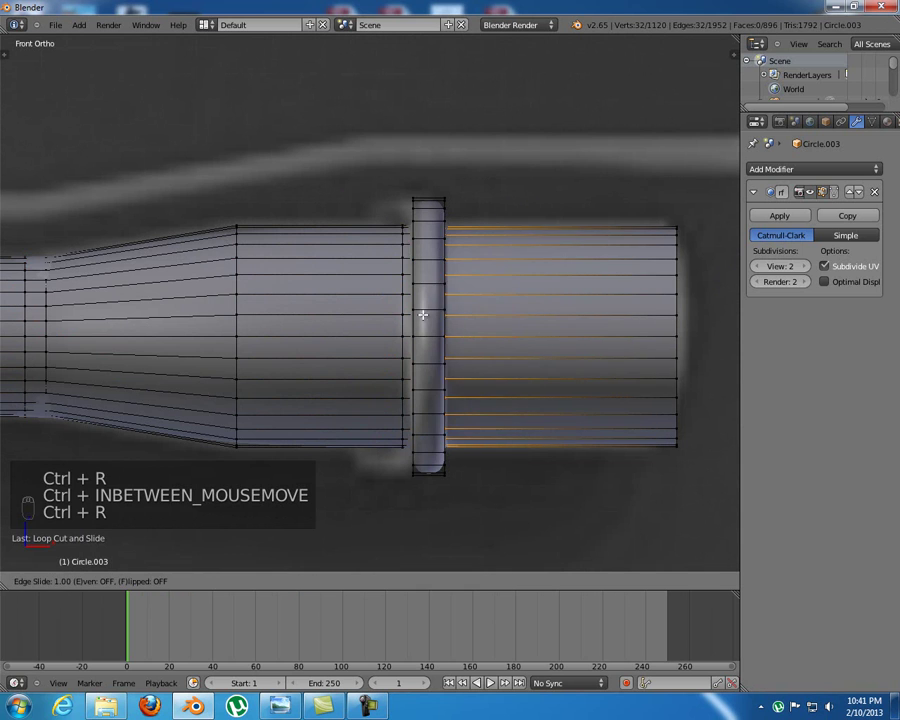
{"action": "left_click", "coordinate": [451, 316]}
Cut two edge loops around the raised ring and scale them apart along X by about 2 toward its edges
{"action": "key", "text": "ctrl+r"}
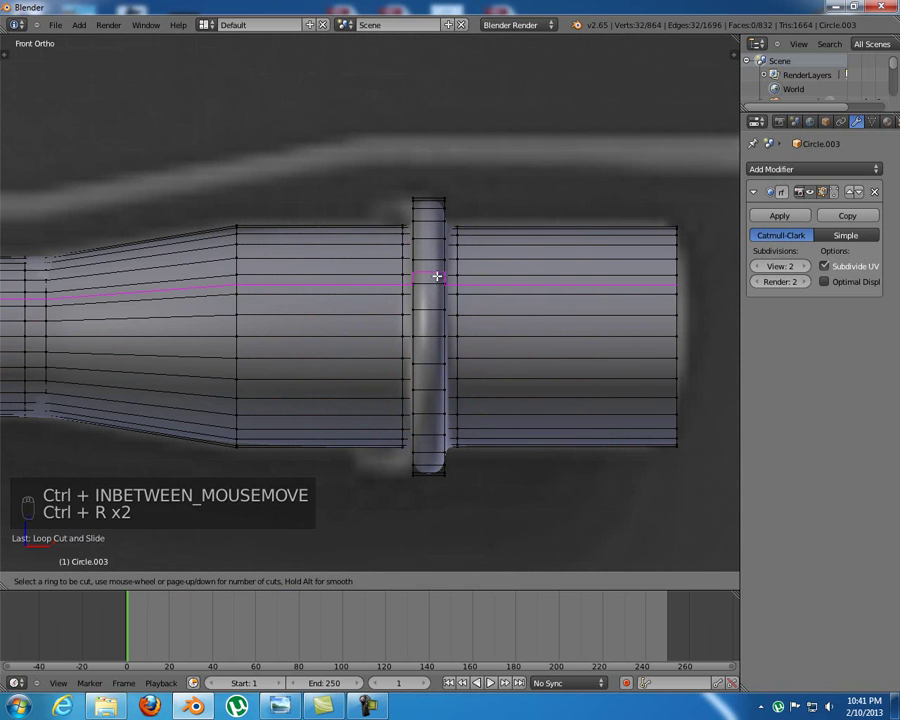
{"action": "scroll", "coordinate": [434, 287], "scroll_direction": "up", "scroll_amount": 1}
{"action": "left_click", "coordinate": [434, 287]}
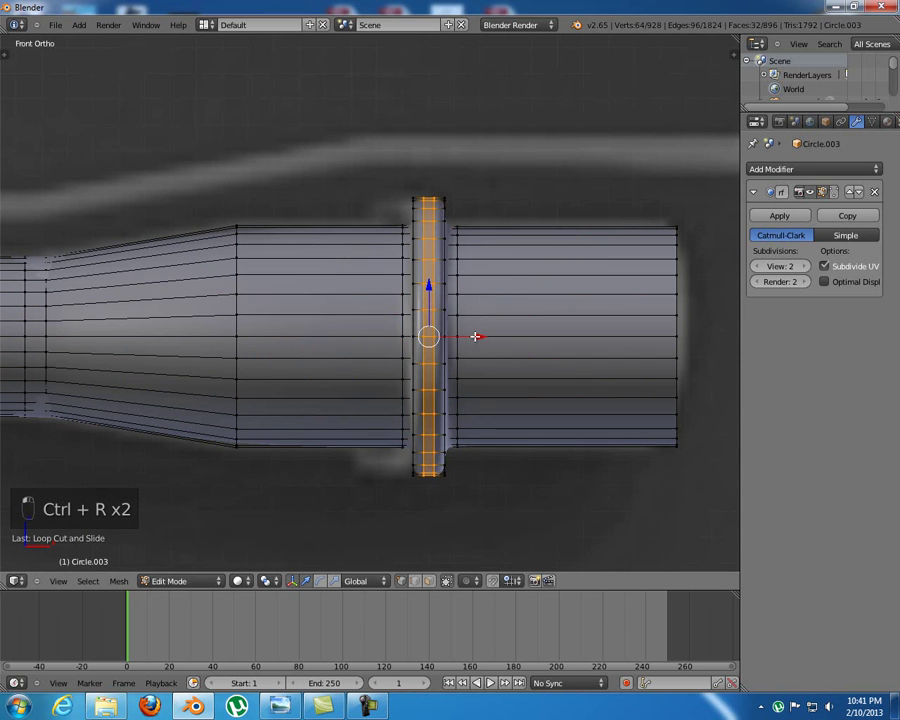
{"action": "key", "text": "s"}
{"action": "key", "text": "x"}
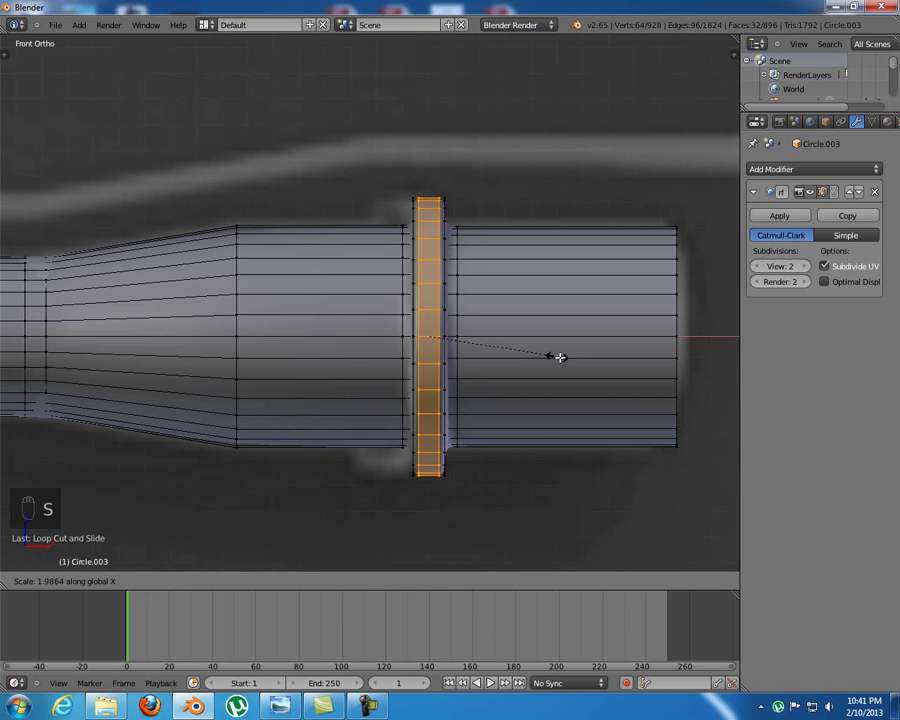
{"action": "left_click", "coordinate": [555, 356]}
{"action": "key", "text": "Tab"}
Switch the viewport to wireframe with the whole barrel in view and deselect all objects
{"action": "middle_click_drag", "start_coordinate": [296, 374], "coordinate": [564, 370], "text": "shift"}
{"action": "scroll", "coordinate": [421, 372], "scroll_direction": "down", "scroll_amount": 2}
{"action": "scroll", "coordinate": [421, 372], "scroll_direction": "down", "scroll_amount": 2}
{"action": "scroll", "coordinate": [480, 362], "scroll_direction": "down", "scroll_amount": 2}
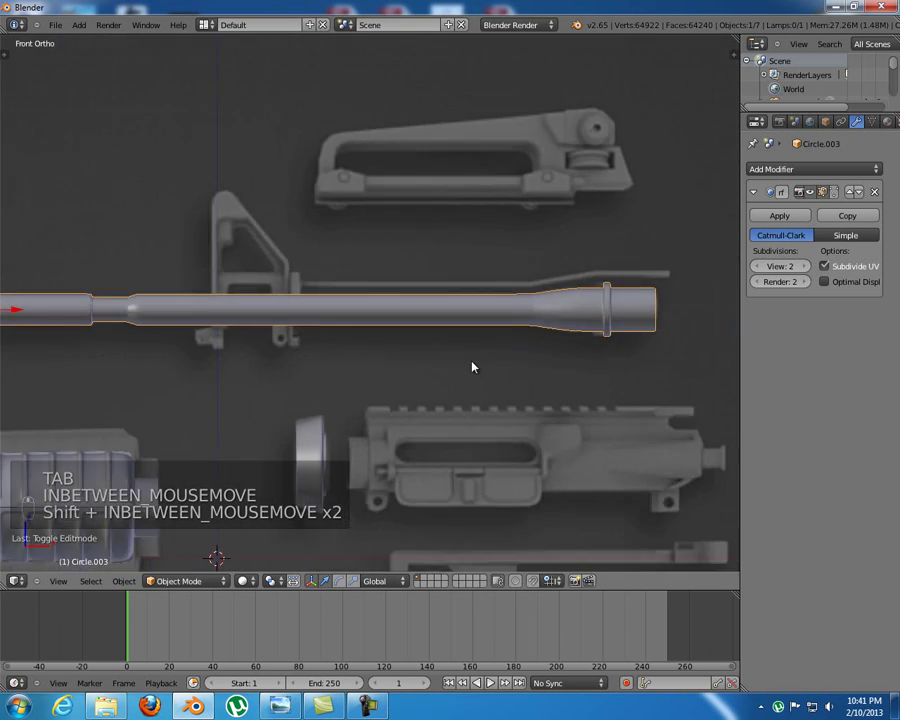
{"action": "scroll", "coordinate": [463, 367], "scroll_direction": "down", "scroll_amount": 1}
{"action": "middle_click_drag", "start_coordinate": [461, 367], "coordinate": [400, 323], "text": "shift"}
{"action": "key", "text": "z"}
{"action": "key", "text": "a"}
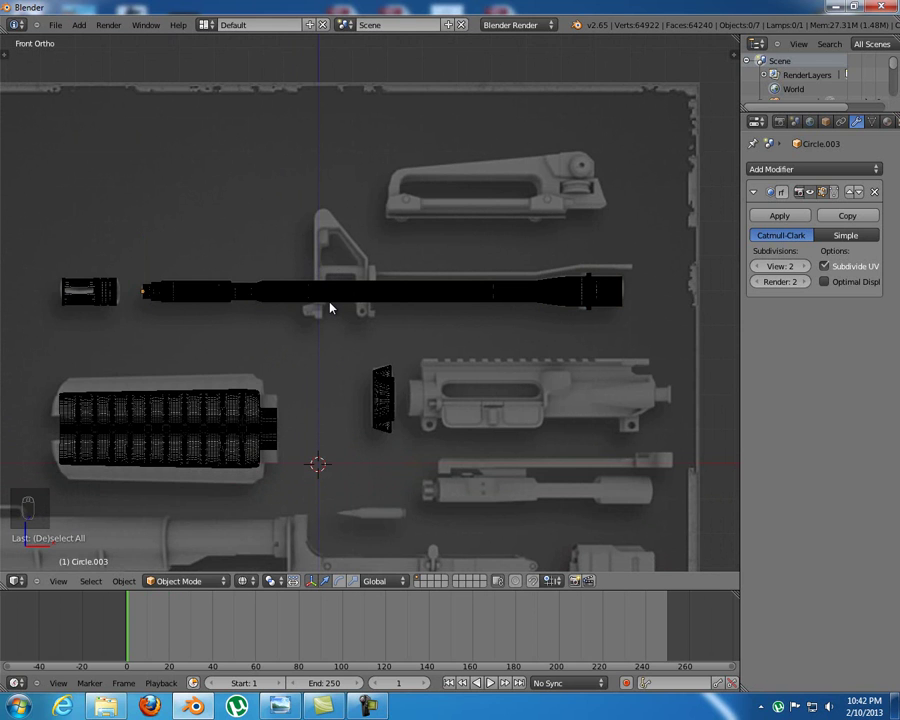
Select the barrel object and try to move it
{"action": "key", "text": "Tab"}
{"action": "key", "text": "Tab"}
{"action": "right_click", "coordinate": [359, 292]}
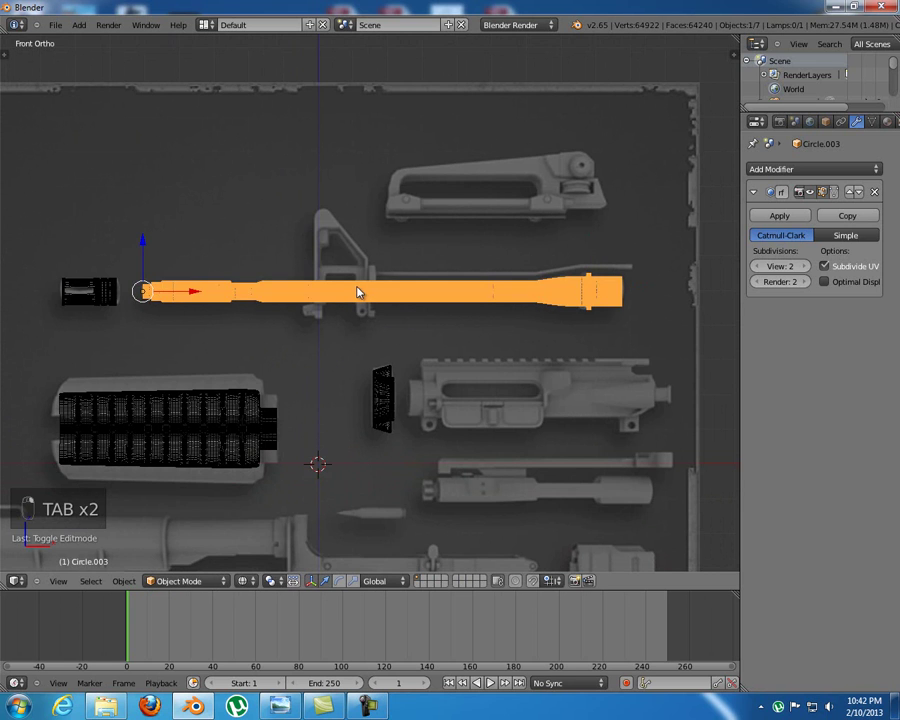
{"action": "key", "text": "g"}
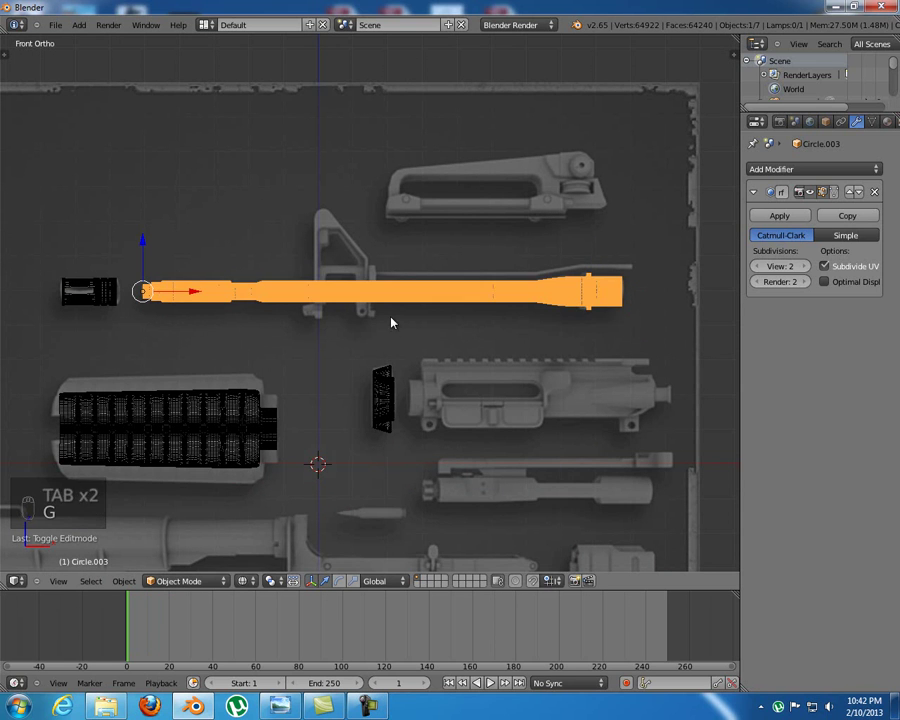
Add a cube, scale it down and move it onto the front sight in the reference image
{"action": "key", "text": "shift+a"}
{"action": "mouse_move", "coordinate": [384, 315]}
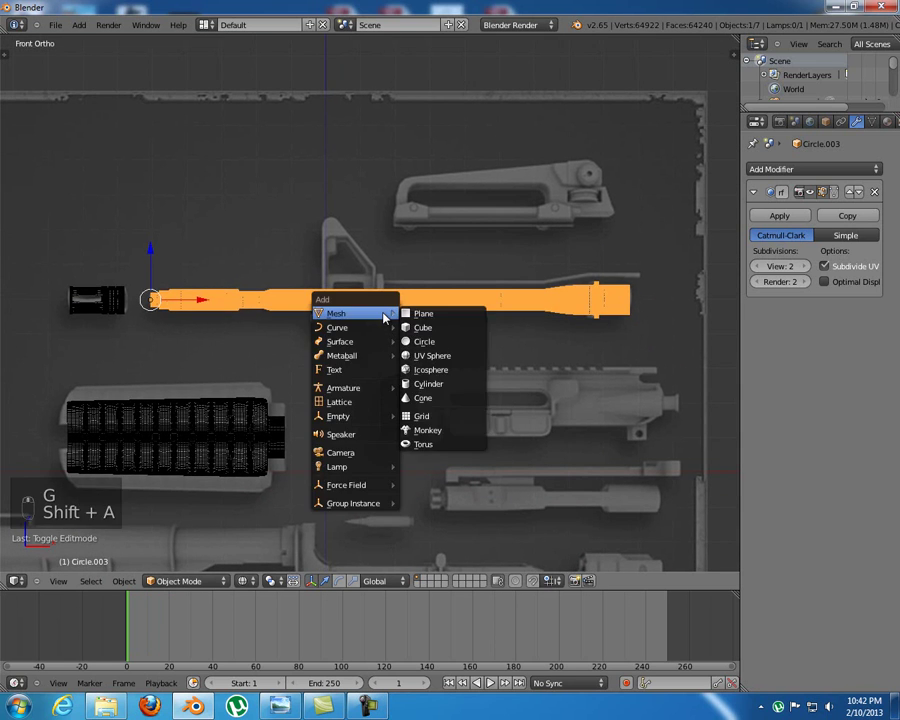
{"action": "left_click", "coordinate": [459, 330]}
{"action": "key", "text": "s"}
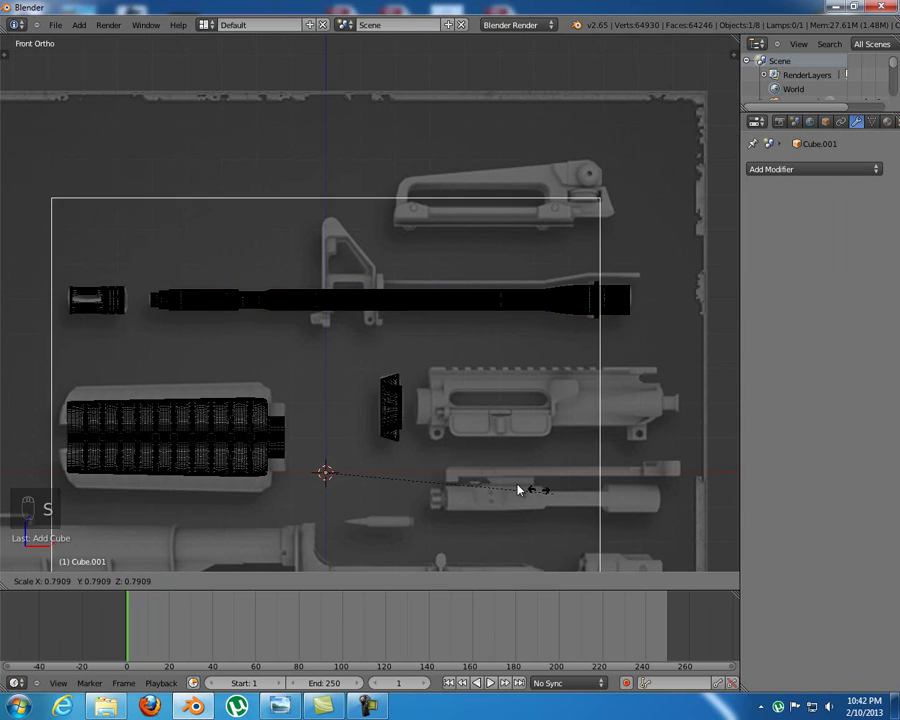
{"action": "left_click", "coordinate": [361, 473]}
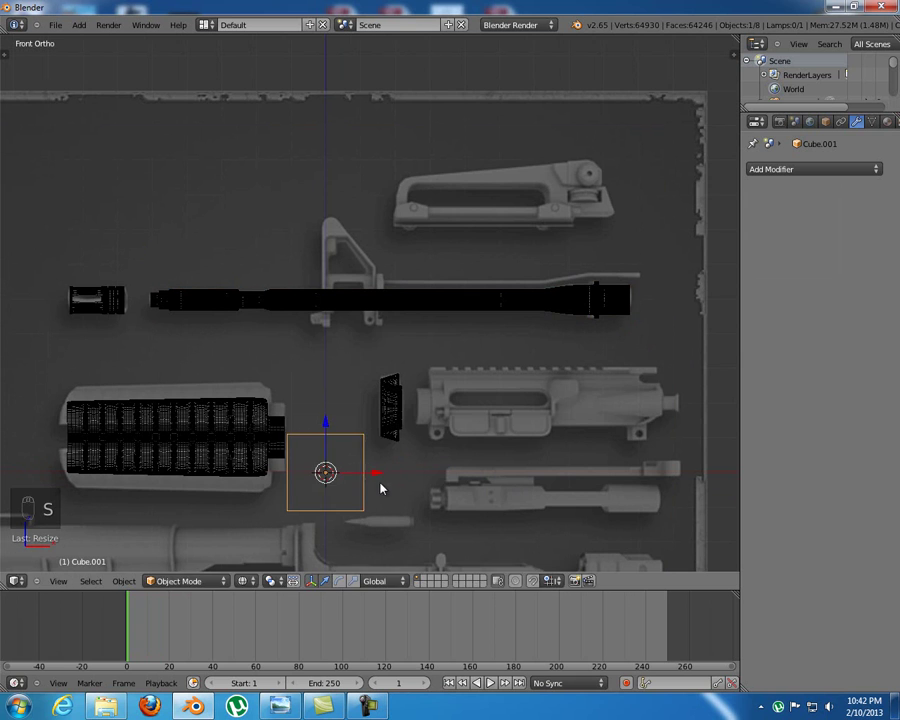
{"action": "key", "text": "g"}
{"action": "left_click", "coordinate": [396, 300]}
Scale the cube down to about 0.29 over the front sight's base
{"action": "scroll", "coordinate": [403, 342], "scroll_direction": "up", "scroll_amount": 1, "text": "shift"}
{"action": "scroll", "coordinate": [420, 365], "scroll_direction": "up", "scroll_amount": 2, "text": "shift"}
{"action": "scroll", "coordinate": [440, 385], "scroll_direction": "up", "scroll_amount": 4}
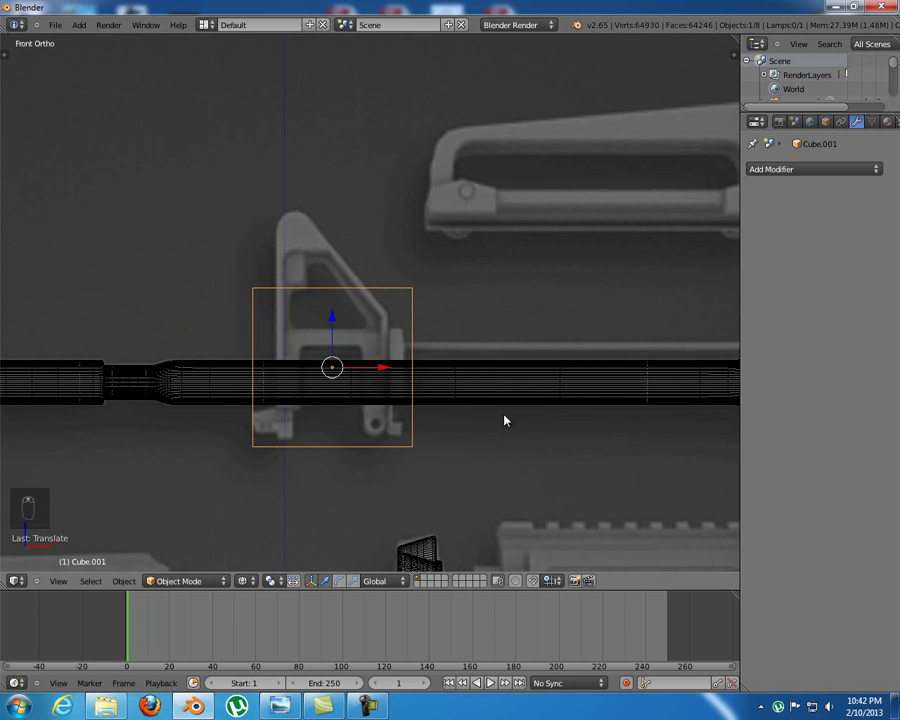
{"action": "key", "text": "g"}
{"action": "key", "text": "s"}
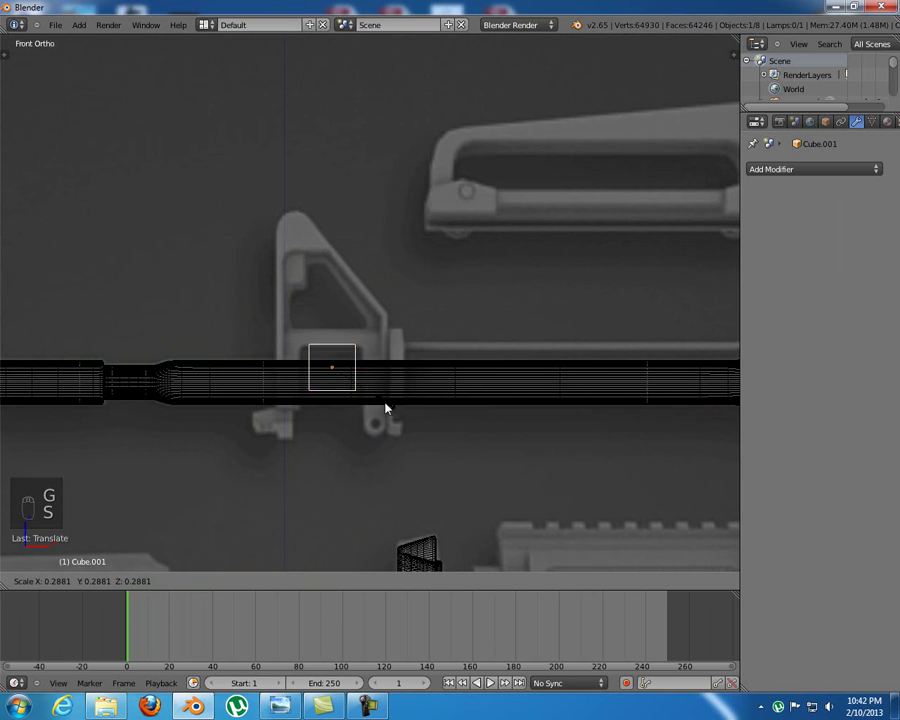
{"action": "left_click", "coordinate": [386, 407]}
{"action": "scroll", "coordinate": [474, 454], "scroll_direction": "up", "scroll_amount": 3}
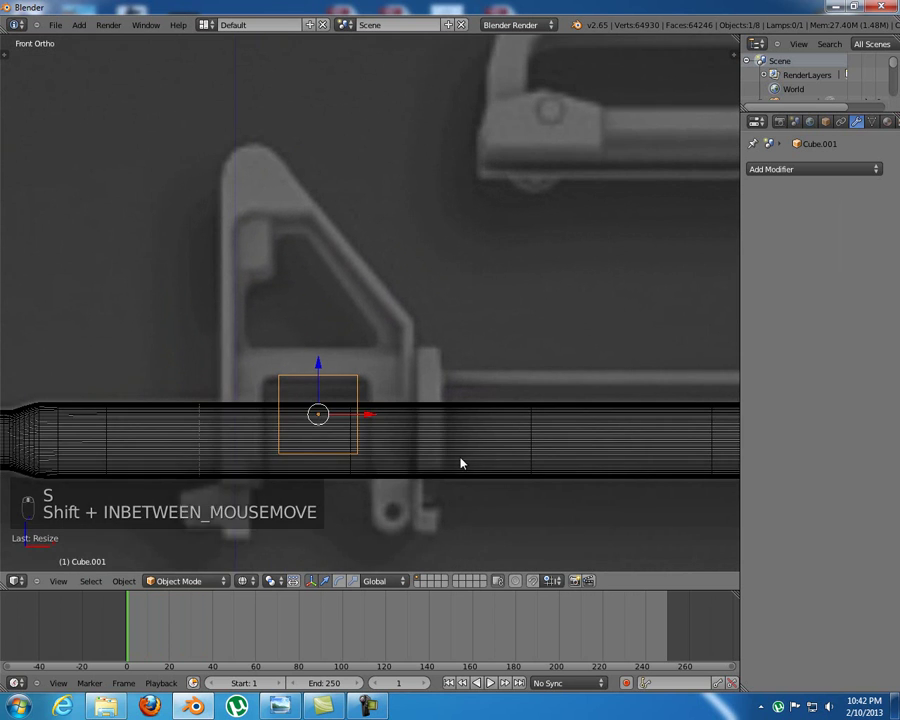
In Edit Mode, shrink the cube's mesh to about half and move it to the left end of the front sight's horizontal bar
{"action": "middle_click_drag", "start_coordinate": [462, 462], "coordinate": [472, 414], "text": "shift"}
{"action": "key", "text": "Tab"}
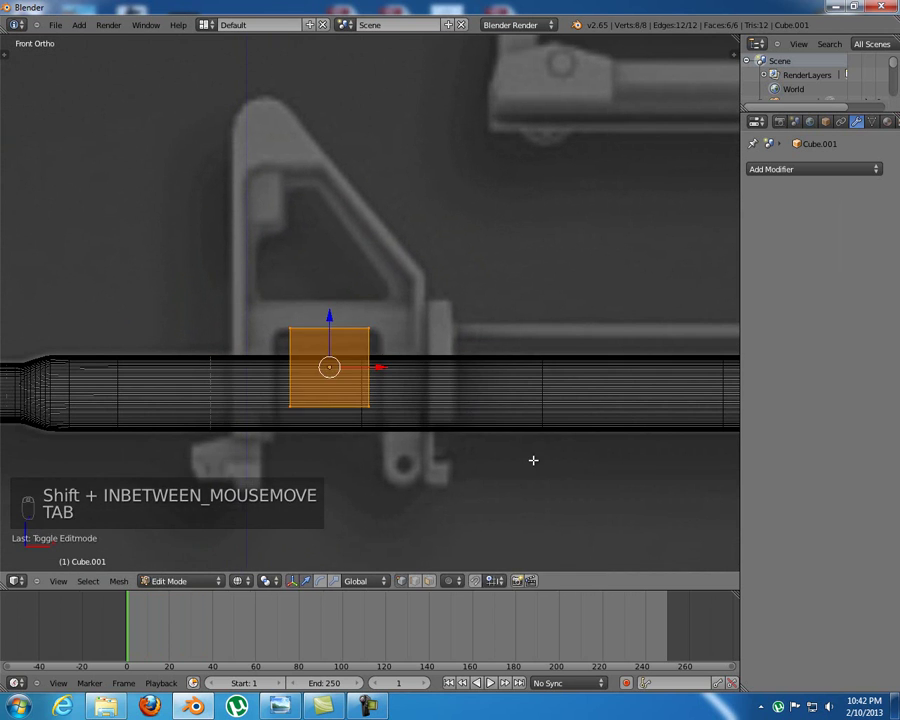
{"action": "key", "text": "s"}
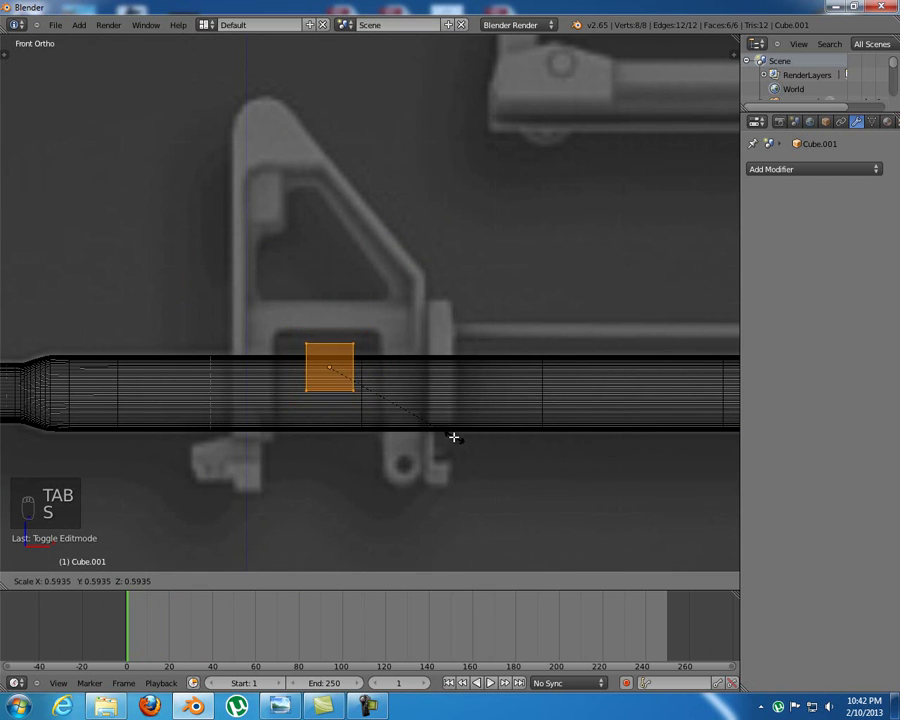
{"action": "left_click", "coordinate": [435, 427]}
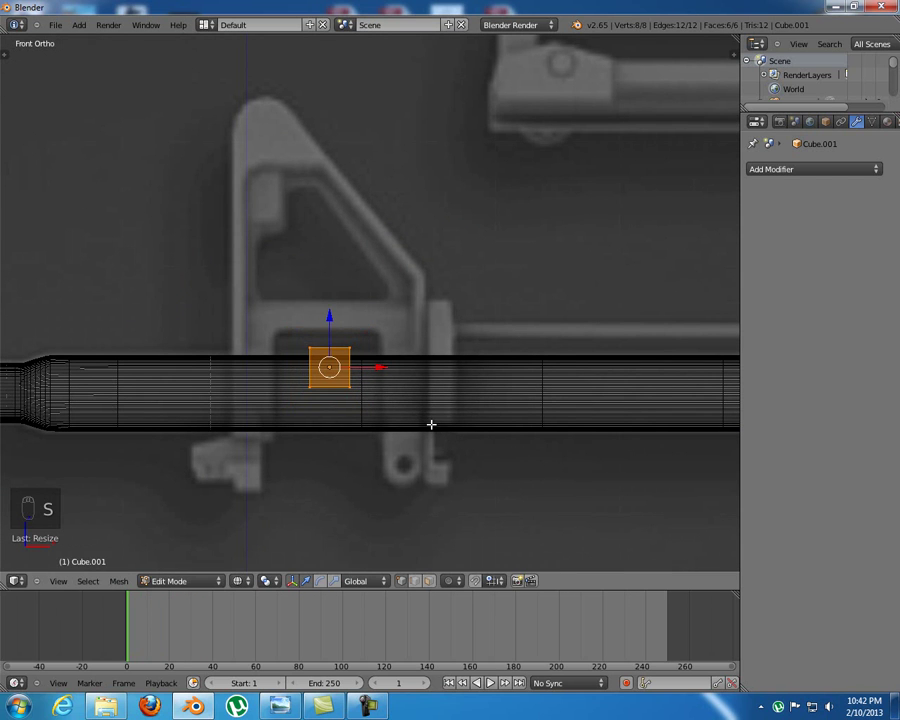
{"action": "key", "text": "g"}
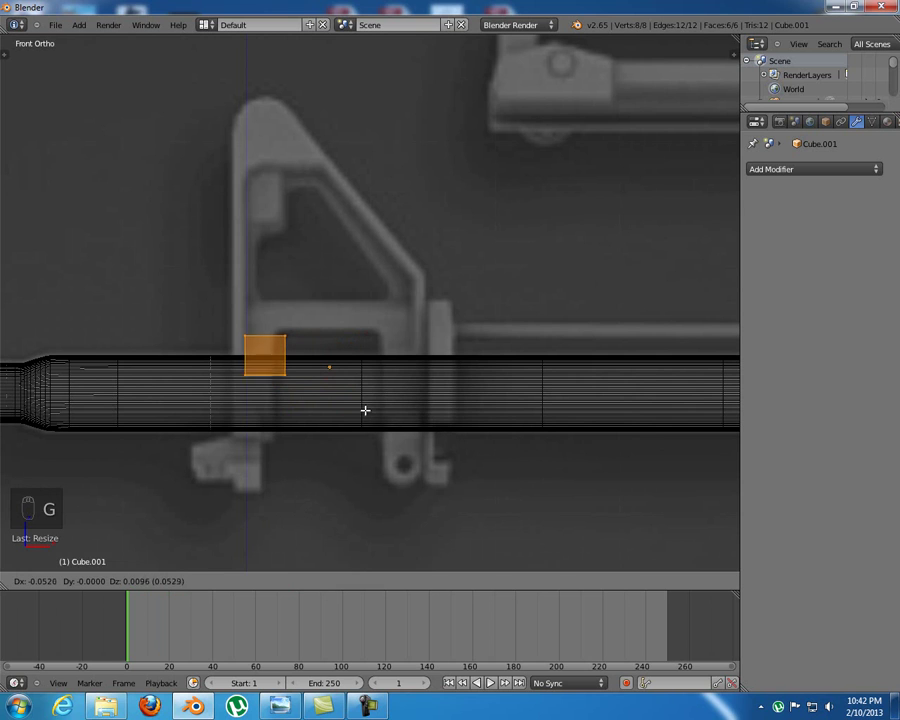
{"action": "left_click", "coordinate": [368, 372]}
Scale the cube mesh down to roughly the bar's thickness and shift it along X toward the sight's front post
{"action": "key", "text": "s"}
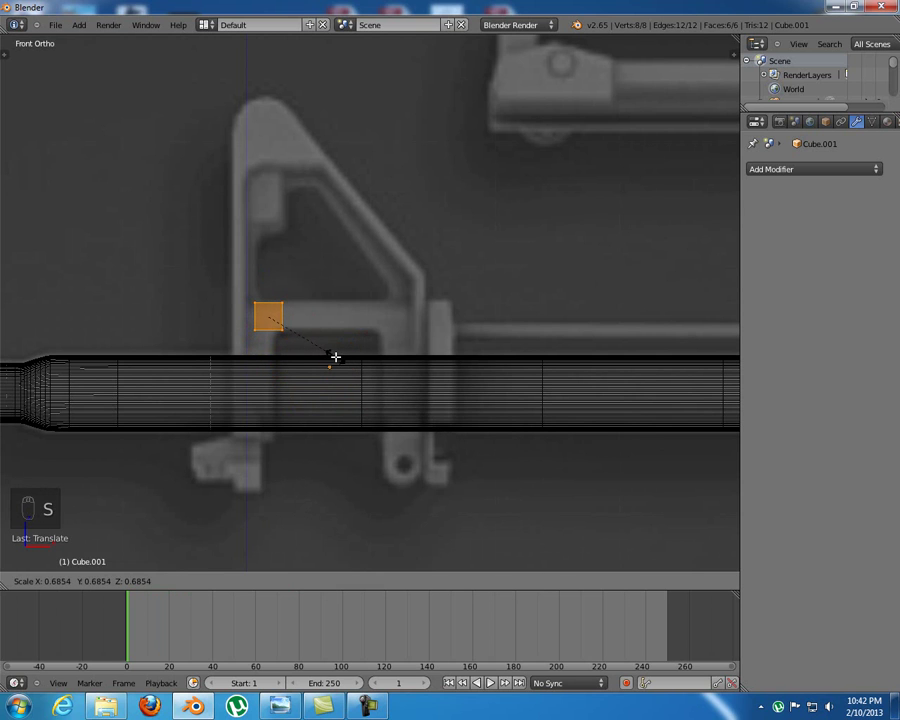
{"action": "left_click", "coordinate": [353, 360]}
{"action": "key", "text": "g"}
{"action": "key", "text": "x"}
{"action": "left_click", "coordinate": [316, 318]}
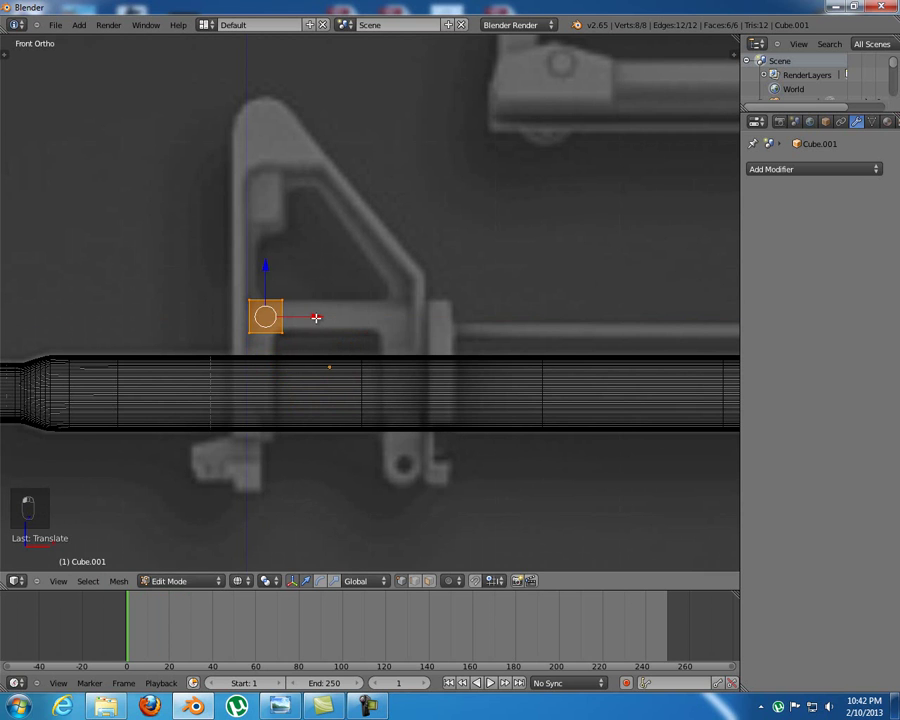
{"action": "key", "text": "KP_3"}
{"action": "key", "text": "KP_1"}
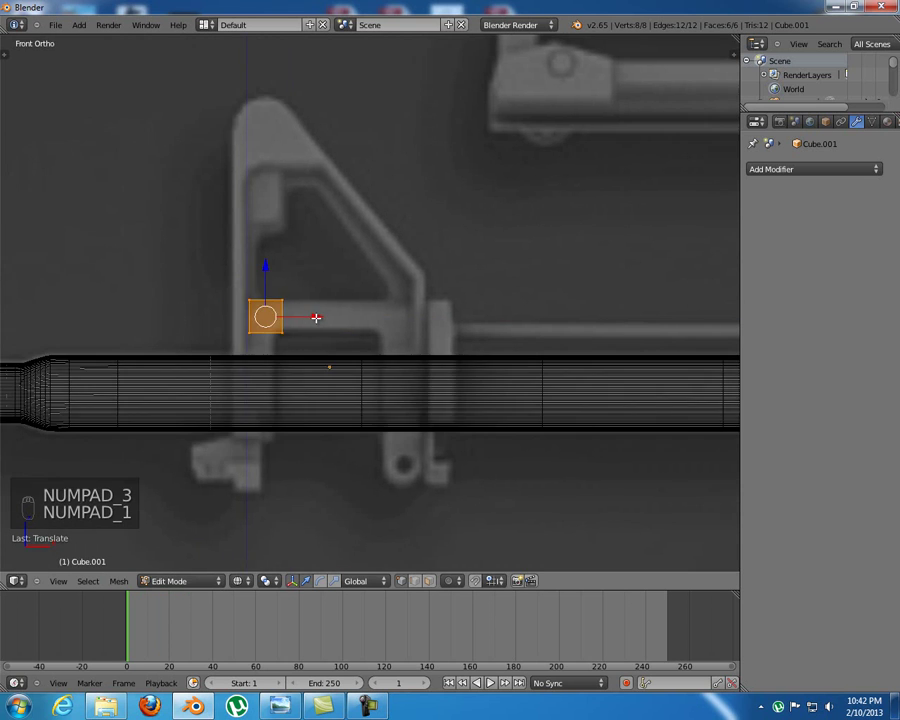
Extrude the cube's left face outward by about 0.0115 to the outer edge of the sight's front post
{"action": "scroll", "coordinate": [340, 310], "scroll_direction": "up", "scroll_amount": 4}
{"action": "middle_click_drag", "start_coordinate": [385, 345], "coordinate": [428, 328], "text": "shift"}
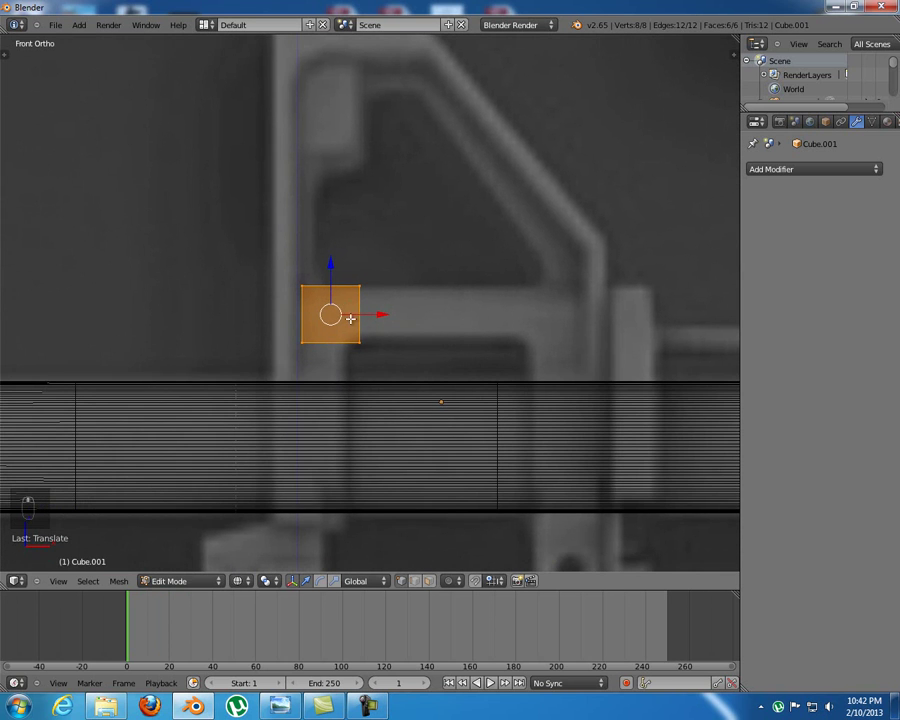
{"action": "right_click", "coordinate": [303, 284]}
{"action": "key", "text": "b"}
{"action": "left_click_drag", "start_coordinate": [251, 251], "coordinate": [336, 391]}
{"action": "key", "text": "e"}
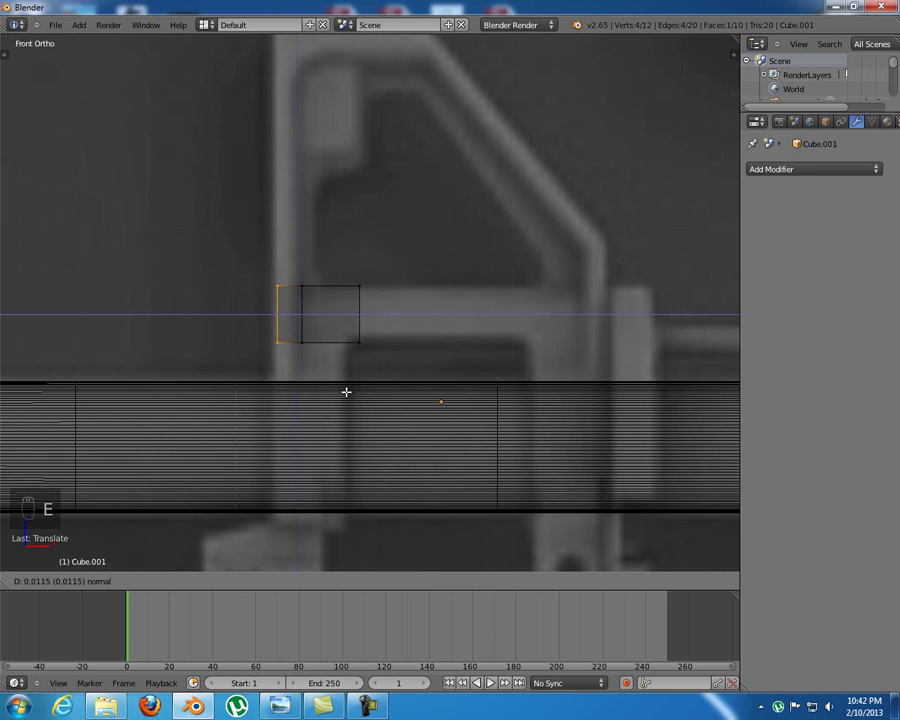
{"action": "left_click", "coordinate": [346, 392]}
Switch to face selection and select the two opposite side faces of the newly extruded thin section
{"action": "middle_click_drag", "start_coordinate": [292, 313], "coordinate": [295, 364]}
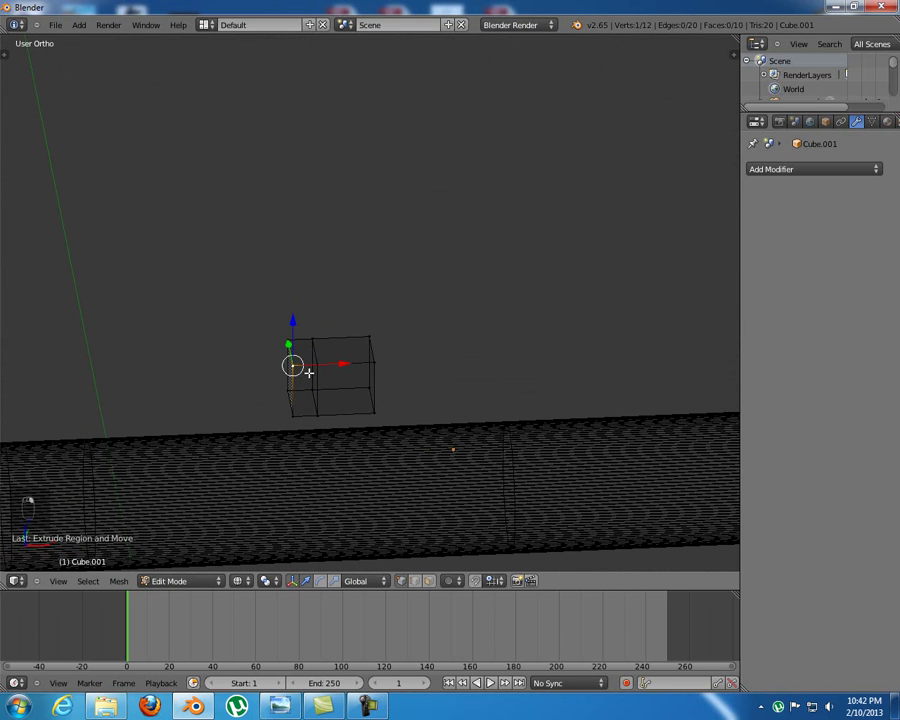
{"action": "key", "text": "ctrl+Tab"}
{"action": "left_click", "coordinate": [309, 399]}
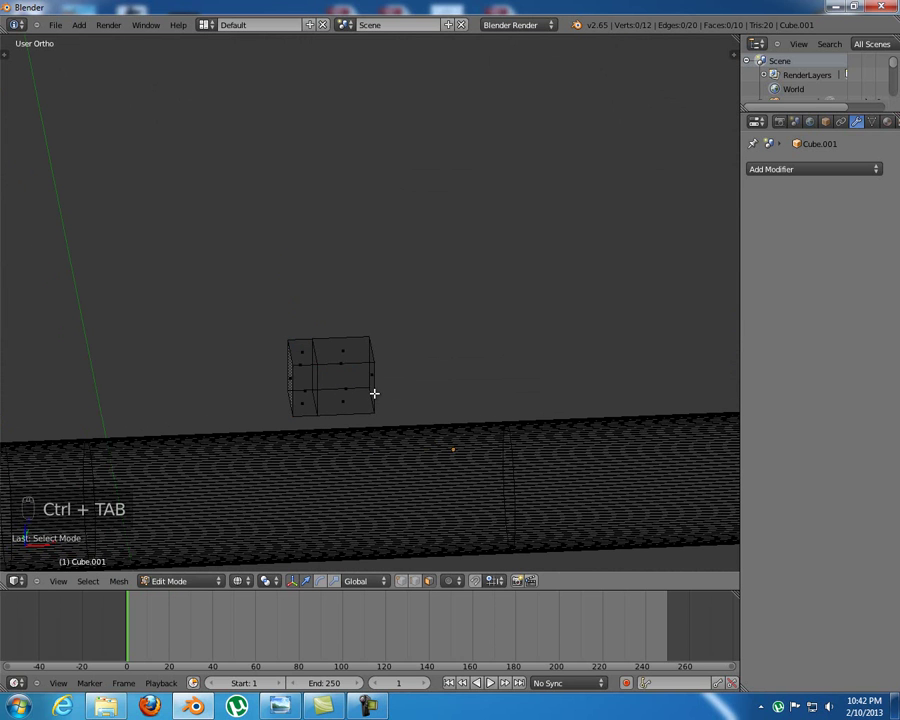
{"action": "key", "text": "z"}
{"action": "right_click", "coordinate": [303, 392]}
{"action": "mouse_move", "coordinate": [303, 392]}
{"action": "middle_mouse_down"}
{"action": "mouse_move", "coordinate": [415, 413]}
{"action": "mouse_move", "coordinate": [510, 394]}
{"action": "mouse_move", "coordinate": [564, 357]}
{"action": "mouse_move", "coordinate": [327, 357]}
{"action": "middle_mouse_up"}
{"action": "right_click", "coordinate": [564, 357], "text": "shift"}
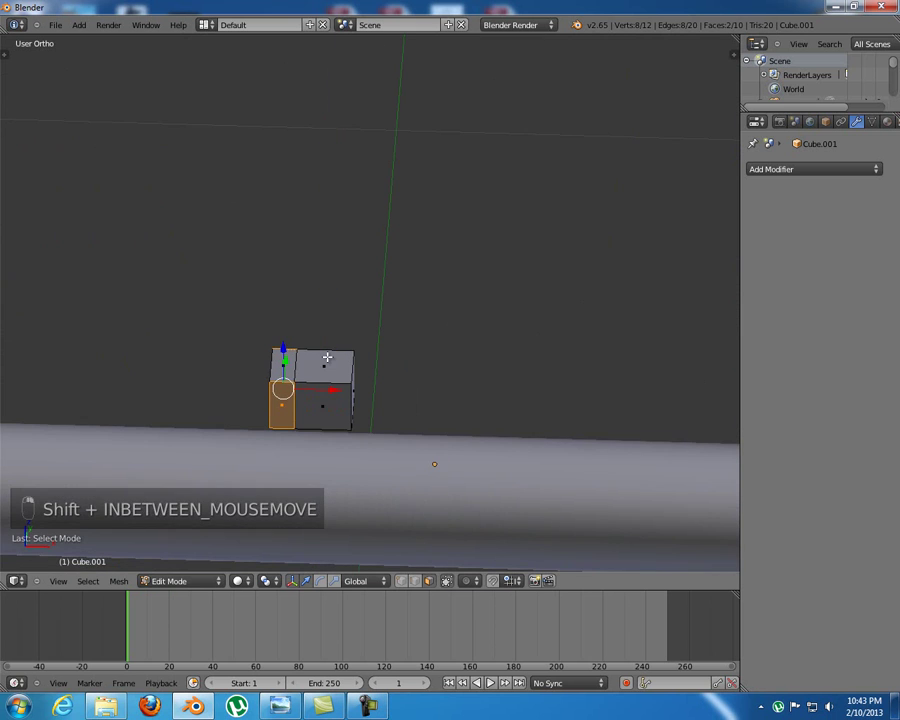
Extrude both selected side faces in place and scale them apart along Y by about 4.4, past the barrel's width
{"action": "key", "text": "KP_3"}
{"action": "key", "text": "z"}
{"action": "middle_click_drag", "start_coordinate": [279, 339], "coordinate": [292, 340], "text": "shift"}
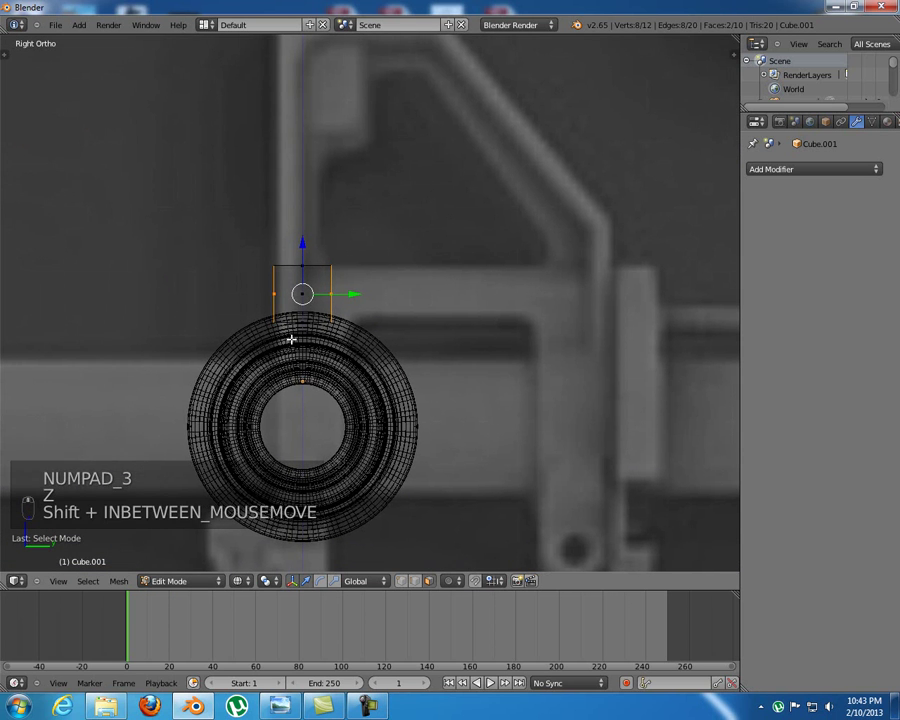
{"action": "scroll", "coordinate": [289, 347], "scroll_direction": "down", "scroll_amount": 3}
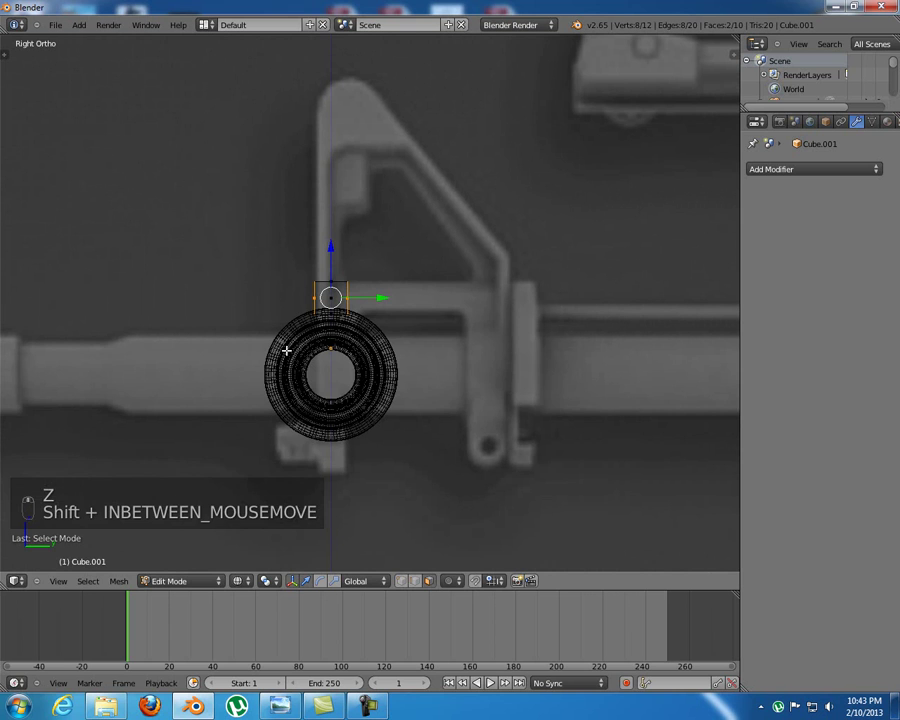
{"action": "key", "text": "e"}
{"action": "right_click", "coordinate": [362, 390]}
{"action": "key", "text": "s"}
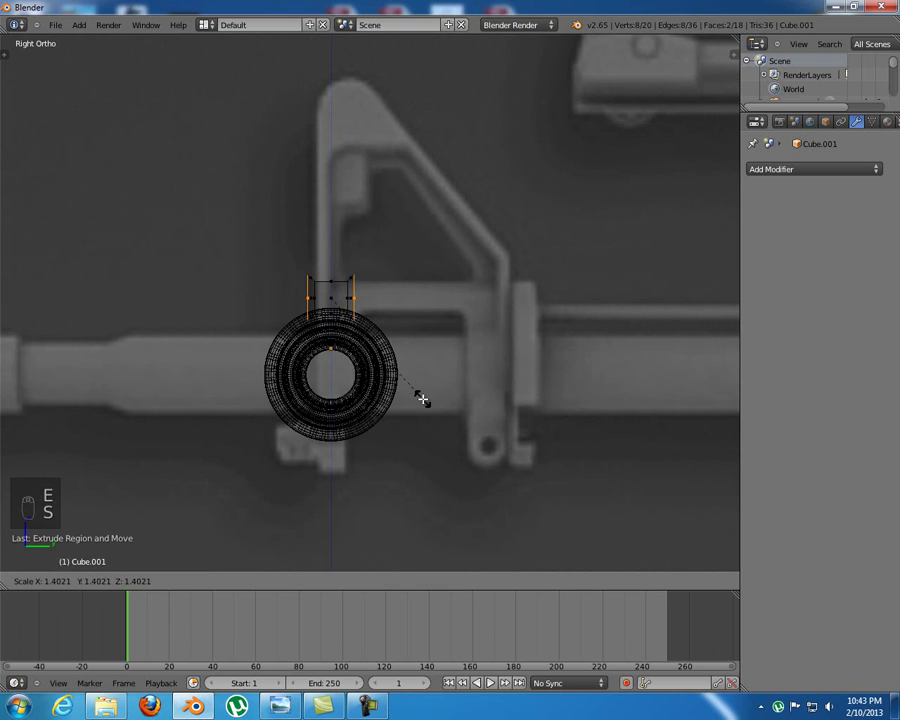
{"action": "key", "text": "x"}
{"action": "key", "text": "y"}
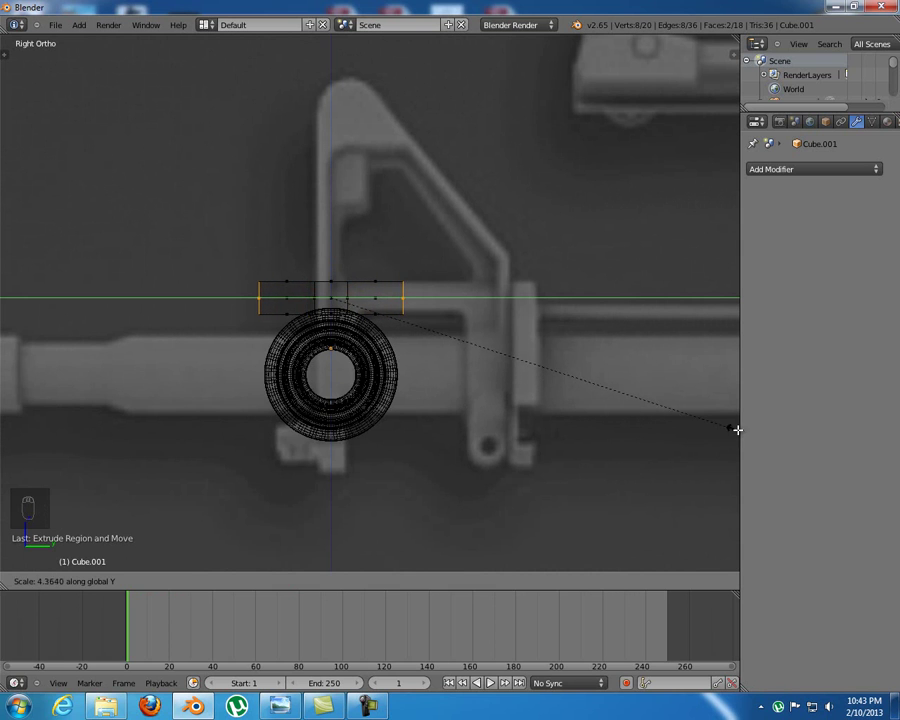
{"action": "left_click", "coordinate": [9, 427]}
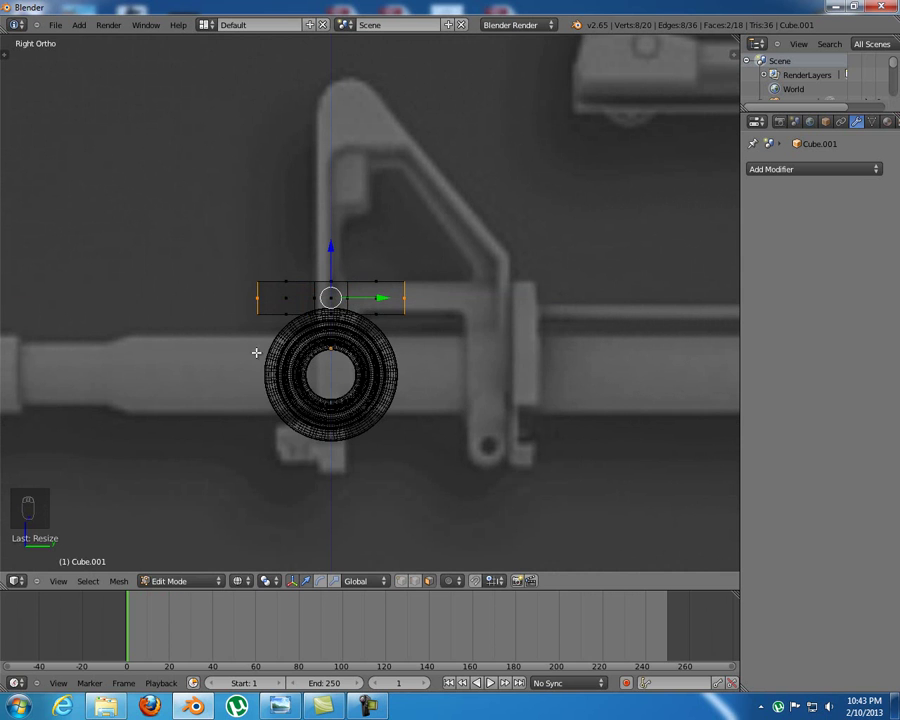
Scale the two extruded side faces along Y by about 0.95 to sit closer to the barrel's width
{"action": "middle_click_drag", "start_coordinate": [247, 367], "coordinate": [355, 295], "text": "shift"}
{"action": "scroll", "coordinate": [303, 343], "scroll_direction": "up", "scroll_amount": 6}
{"action": "key", "text": "s"}
{"action": "key", "text": "y"}
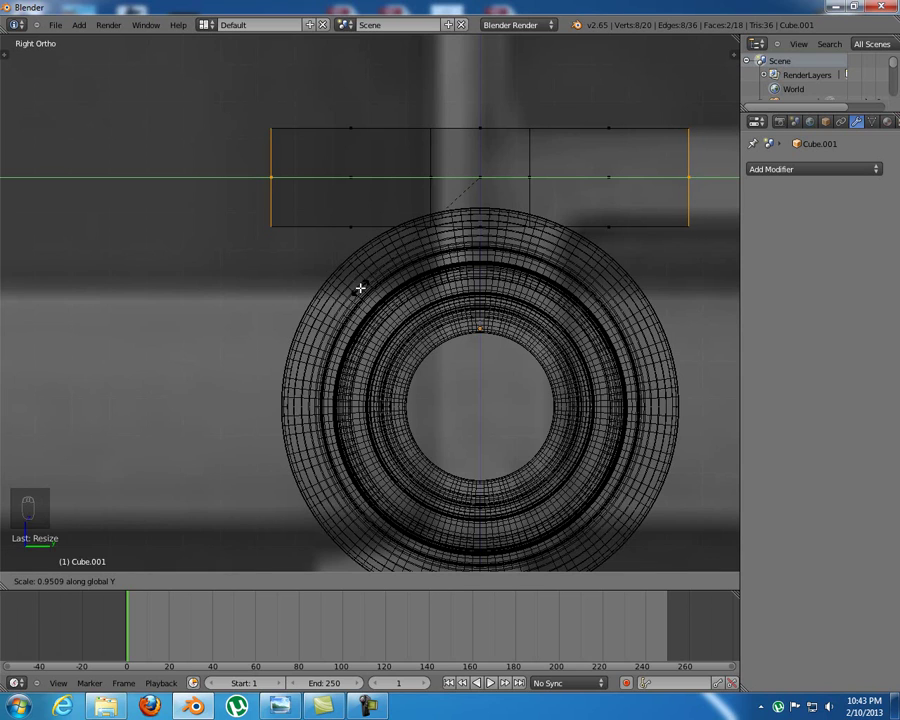
{"action": "left_click", "coordinate": [360, 288]}
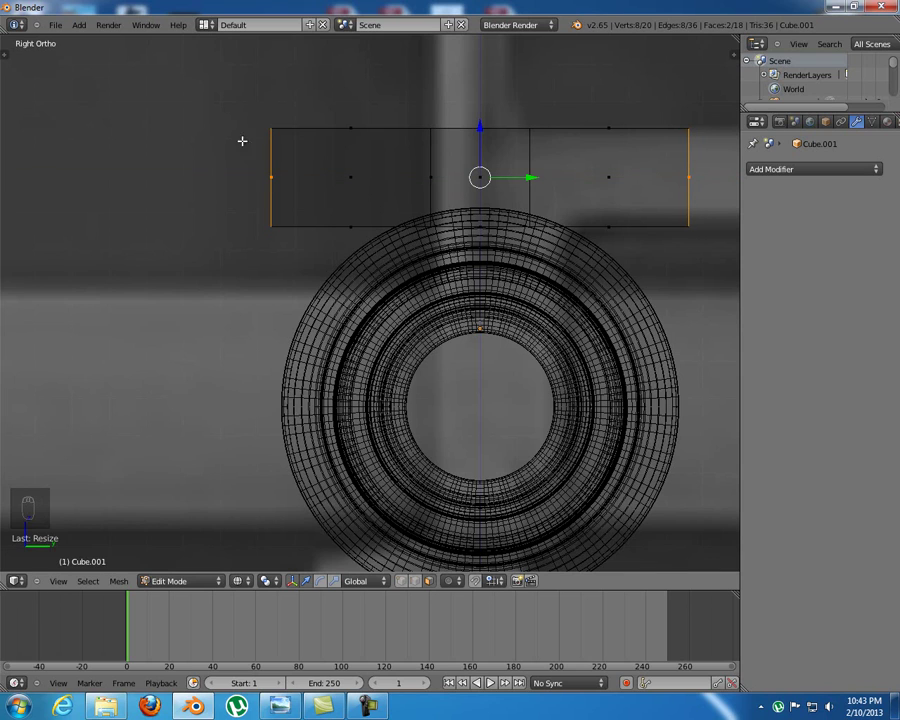
Return to the front view, deselect all the sight's geometry and switch to vertex selection
{"action": "middle_click_drag", "start_coordinate": [293, 256], "coordinate": [276, 206]}
{"action": "right_click", "coordinate": [277, 243]}
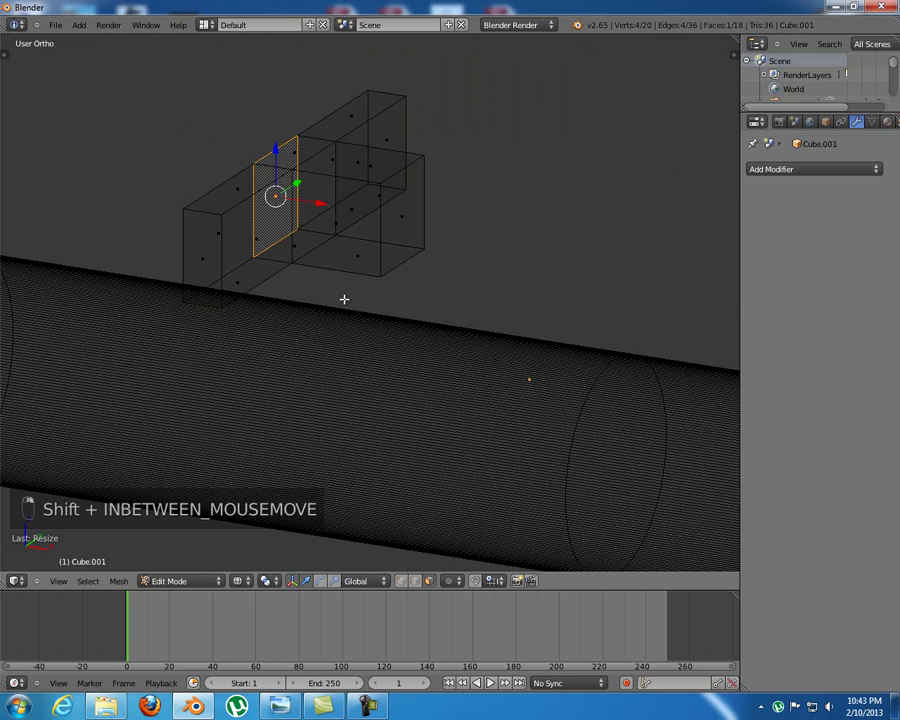
{"action": "key", "text": "KP_1"}
{"action": "scroll", "coordinate": [324, 305], "scroll_direction": "down", "scroll_amount": 5}
{"action": "key", "text": "a"}
{"action": "key", "text": "a"}
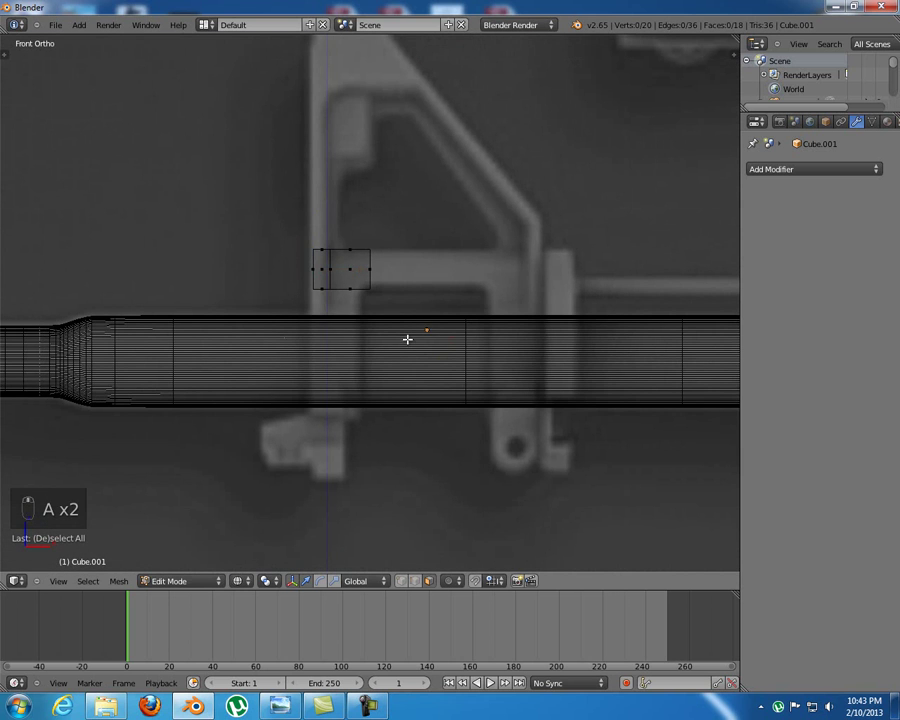
{"action": "key", "text": "ctrl+Tab"}
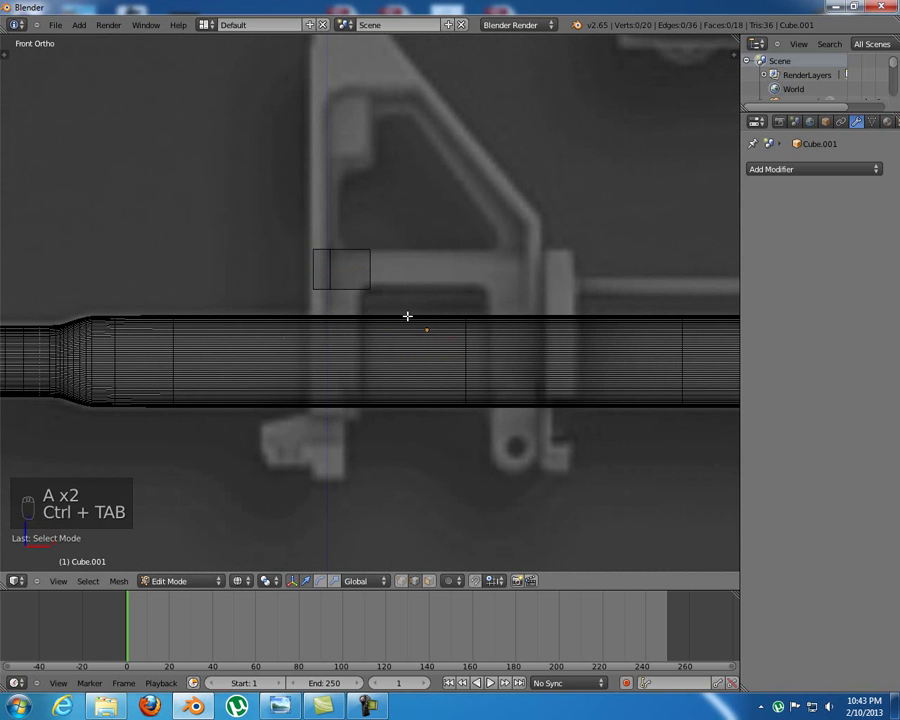
{"action": "key", "text": "ctrl+Tab"}
{"action": "left_click", "coordinate": [403, 304]}
Select the block's right-end vertices and align them with the near edge of the opening below the bar
{"action": "middle_click_drag", "start_coordinate": [408, 311], "coordinate": [376, 353], "text": "shift"}
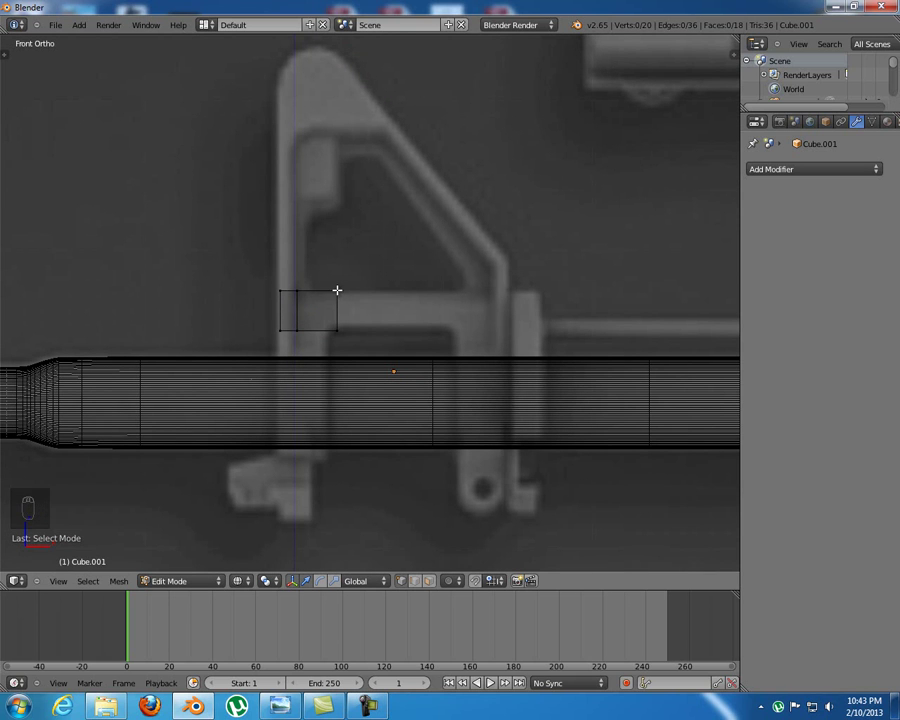
{"action": "key", "text": "a"}
{"action": "key", "text": "a"}
{"action": "key", "text": "b"}
{"action": "left_click_drag", "start_coordinate": [327, 271], "coordinate": [330, 316]}
{"action": "scroll", "coordinate": [372, 337], "scroll_direction": "up", "scroll_amount": 4}
{"action": "middle_click_drag", "start_coordinate": [420, 378], "coordinate": [403, 373], "text": "shift"}
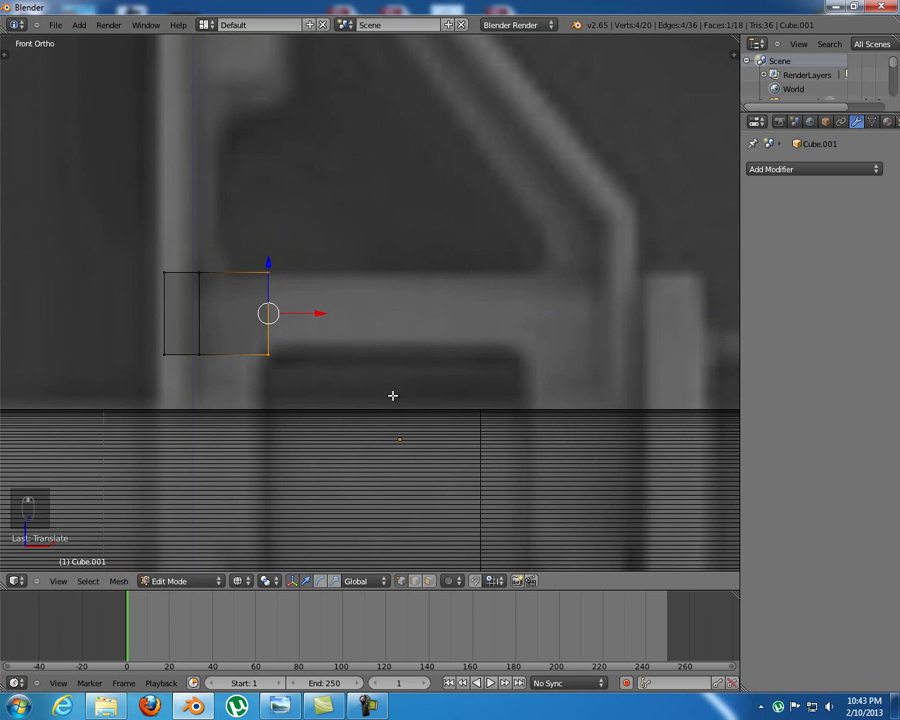
Extrude the right end along the horizontal bar and adjust it along X to the opening's far edge
{"action": "key", "text": "e"}
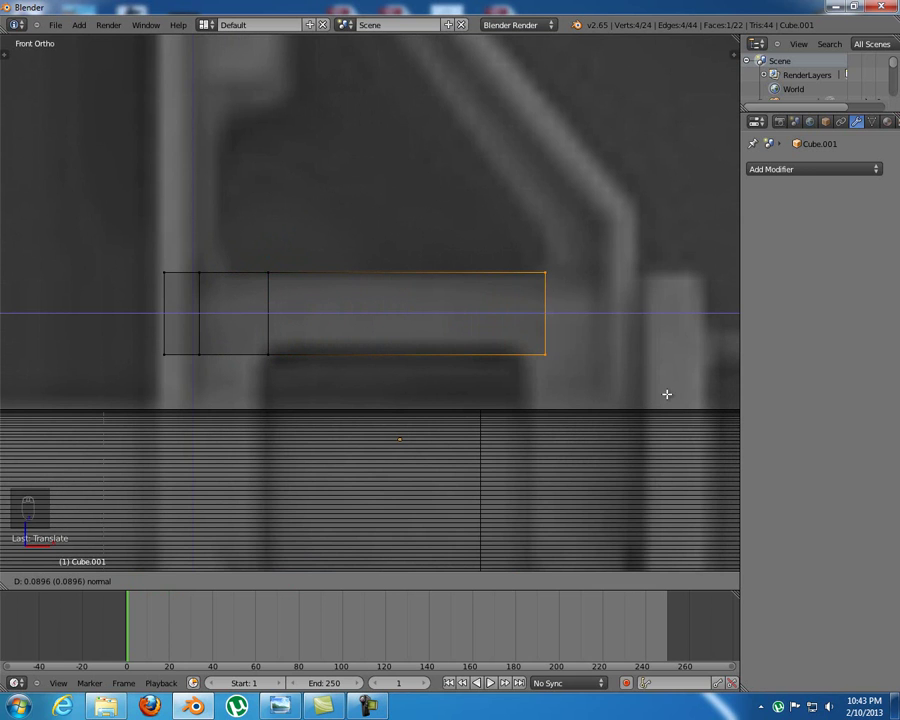
{"action": "left_click", "coordinate": [651, 395]}
{"action": "middle_click_drag", "start_coordinate": [586, 386], "coordinate": [546, 380], "text": "shift"}
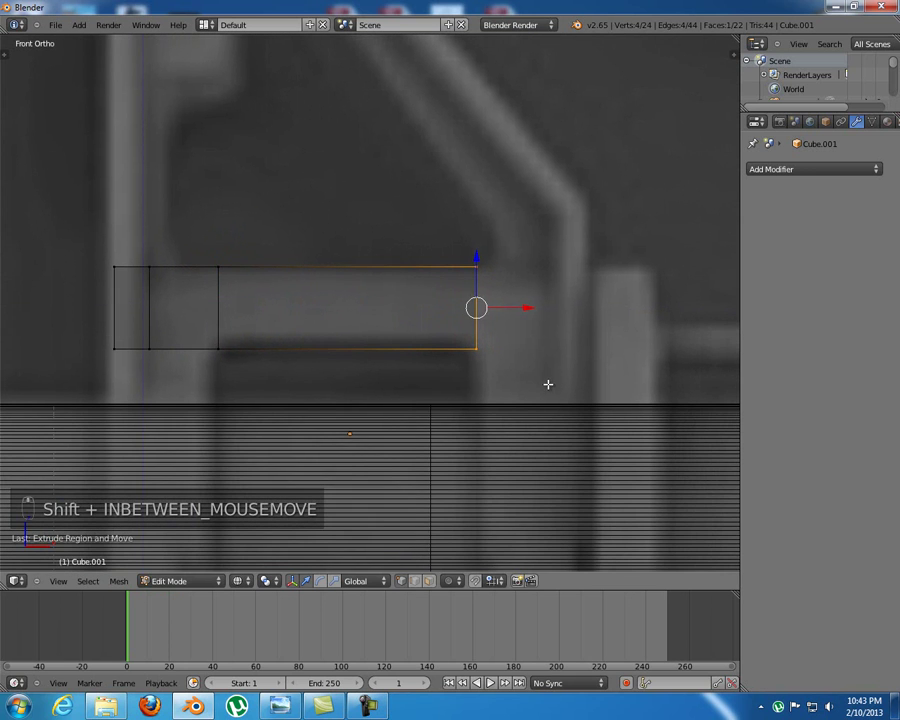
{"action": "left_click_drag", "start_coordinate": [536, 312], "coordinate": [535, 306]}
{"action": "left_click", "coordinate": [532, 304]}
Extrude the bar's far end along X twice, by about 0.0098 and about 0.0175, up to the sight's rear post
{"action": "key", "text": "e"}
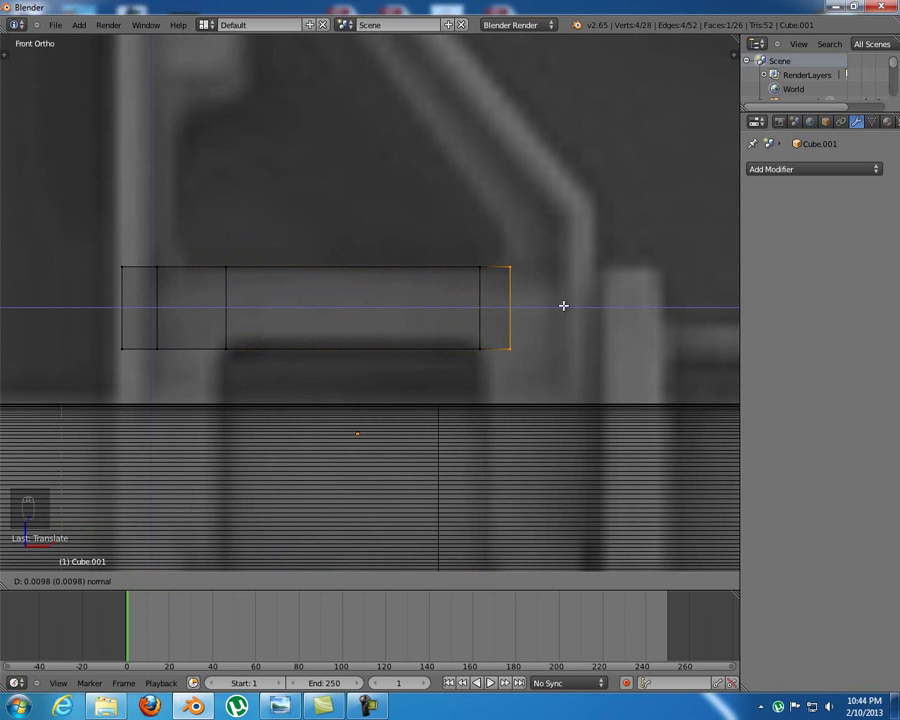
{"action": "left_click", "coordinate": [563, 306]}
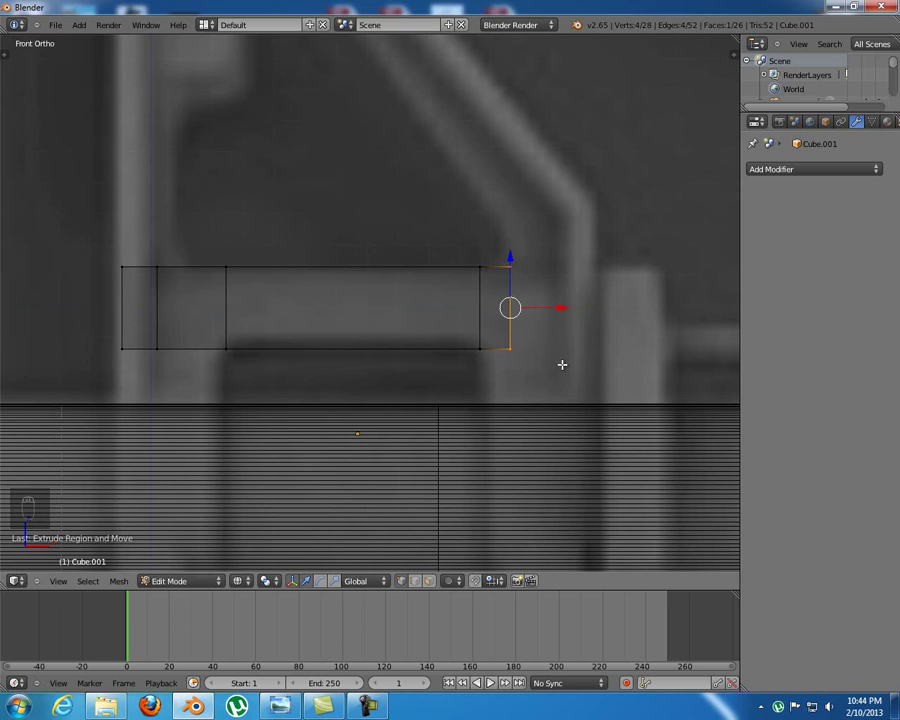
{"action": "key", "text": "e"}
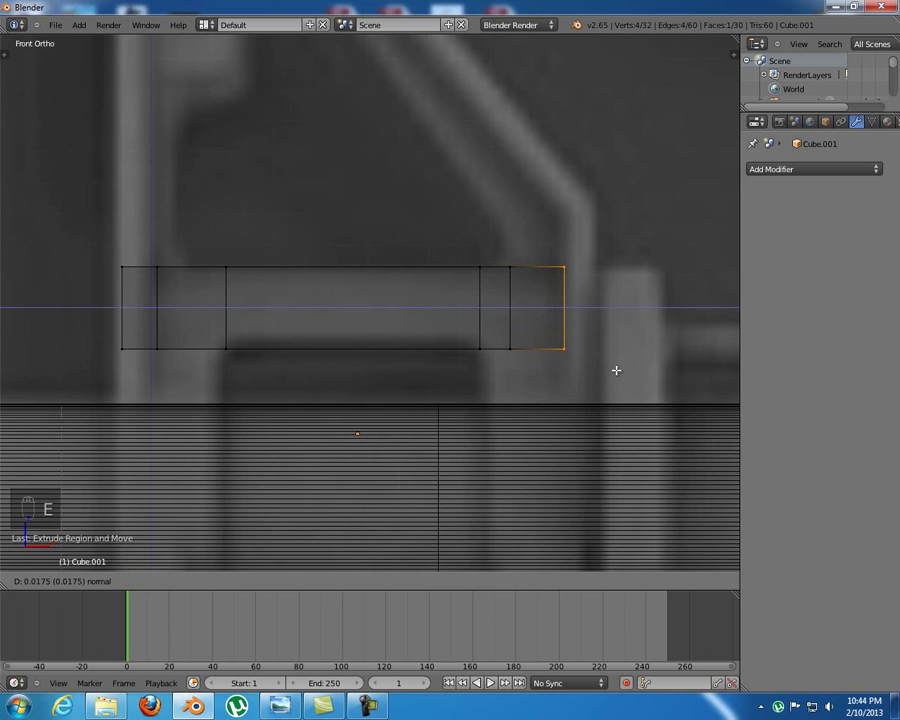
{"action": "left_click", "coordinate": [615, 370]}
{"action": "middle_click_drag", "start_coordinate": [344, 358], "coordinate": [443, 352], "text": "shift"}
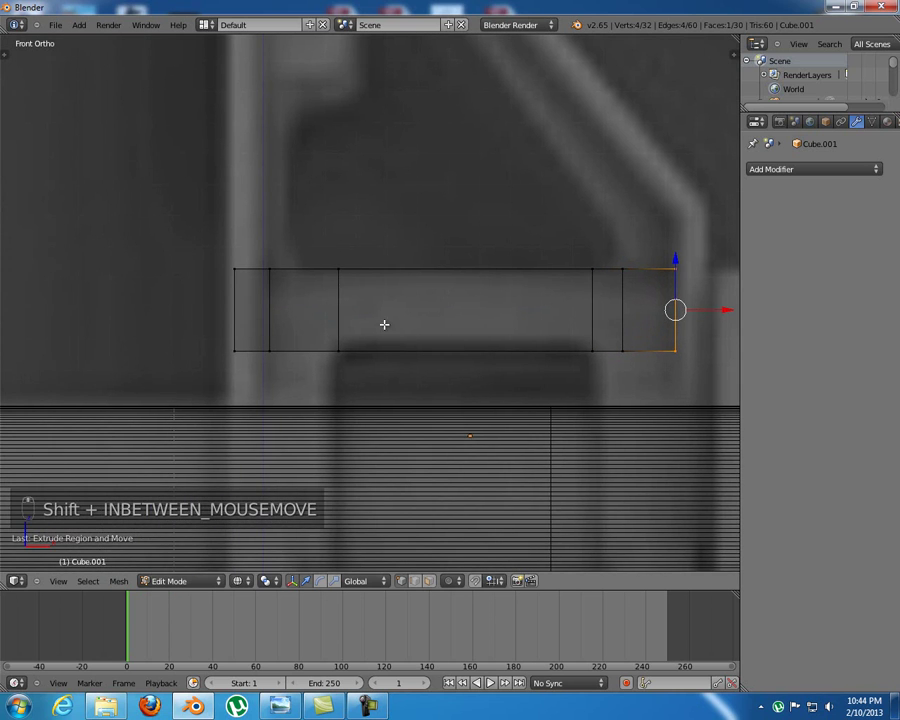
Select the vertex loop just behind the front crosspiece face and move it slightly toward the front along X
{"action": "right_click", "coordinate": [274, 284]}
{"action": "middle_click_drag", "start_coordinate": [279, 288], "coordinate": [290, 318]}
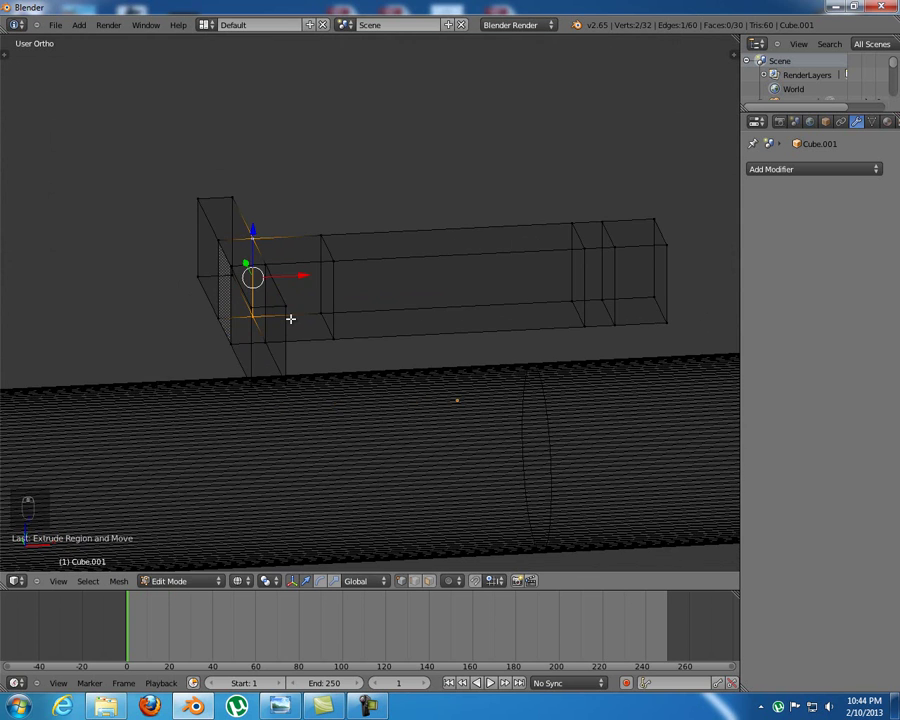
{"action": "key", "text": "KP_1"}
{"action": "key", "text": "a"}
{"action": "key", "text": "a"}
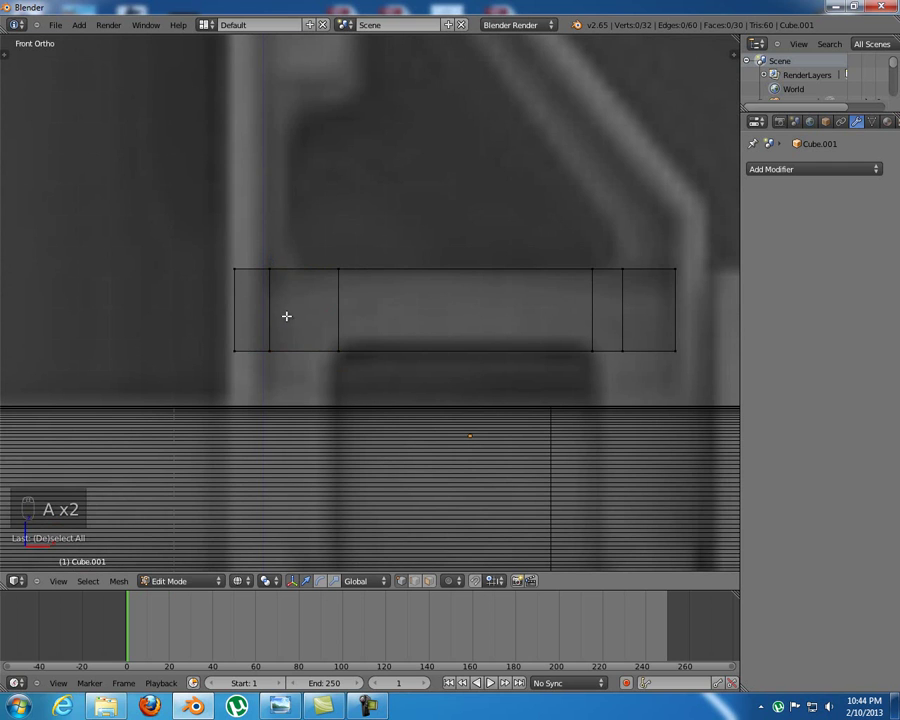
{"action": "key", "text": "b"}
{"action": "left_click_drag", "start_coordinate": [262, 244], "coordinate": [277, 374]}
{"action": "left_click_drag", "start_coordinate": [320, 308], "coordinate": [315, 307]}
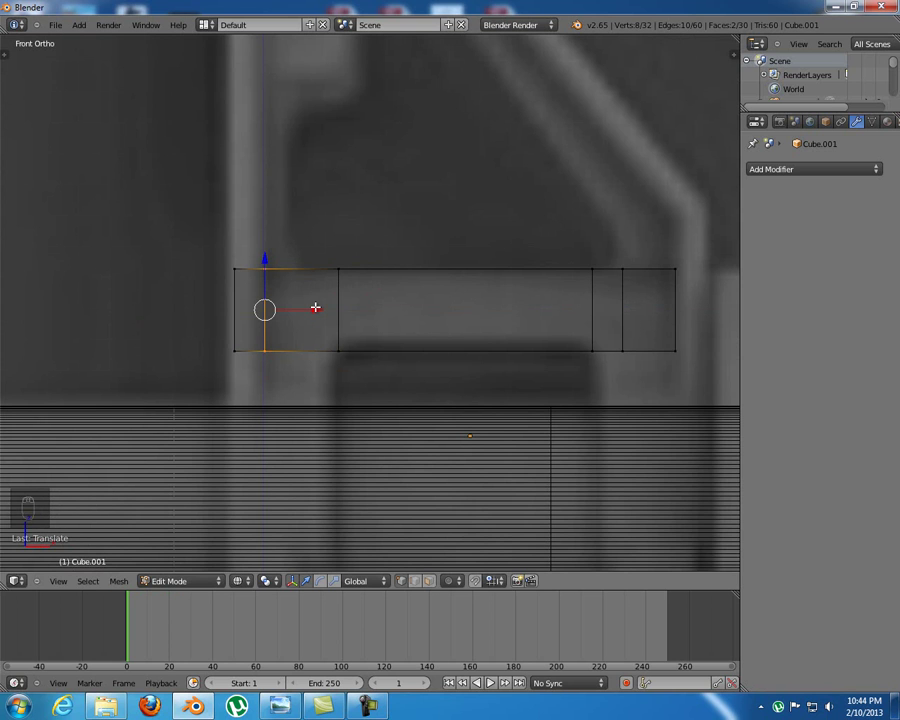
Add a loop cut around the bar just behind the crosspiece, with an edge slide of about -0.25
{"action": "key", "text": "ctrl+r"}
{"action": "left_click", "coordinate": [306, 281]}
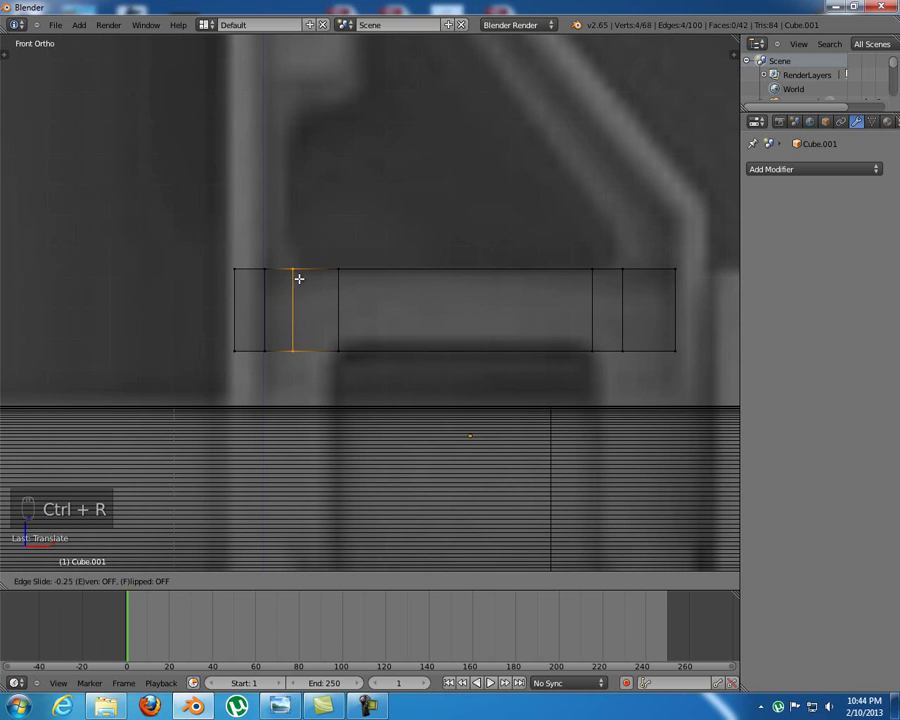
{"action": "left_click", "coordinate": [299, 279]}
{"action": "middle_click_drag", "start_coordinate": [299, 279], "coordinate": [311, 333]}
{"action": "key", "text": "KP_1"}
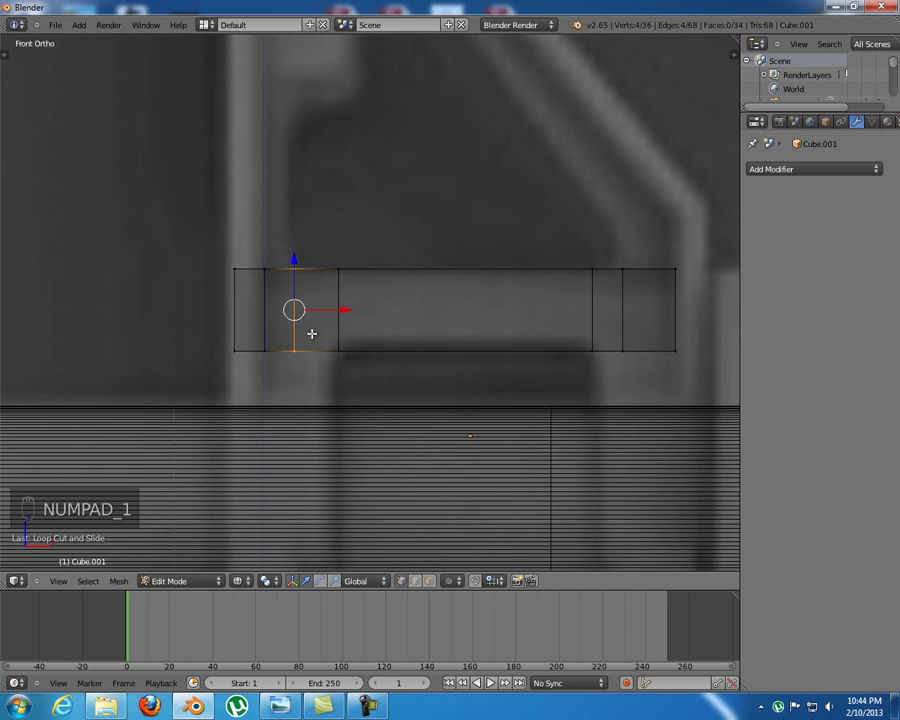
{"action": "key", "text": "z"}
{"action": "middle_click_drag", "start_coordinate": [369, 341], "coordinate": [333, 340], "text": "shift"}
{"action": "key", "text": "z"}
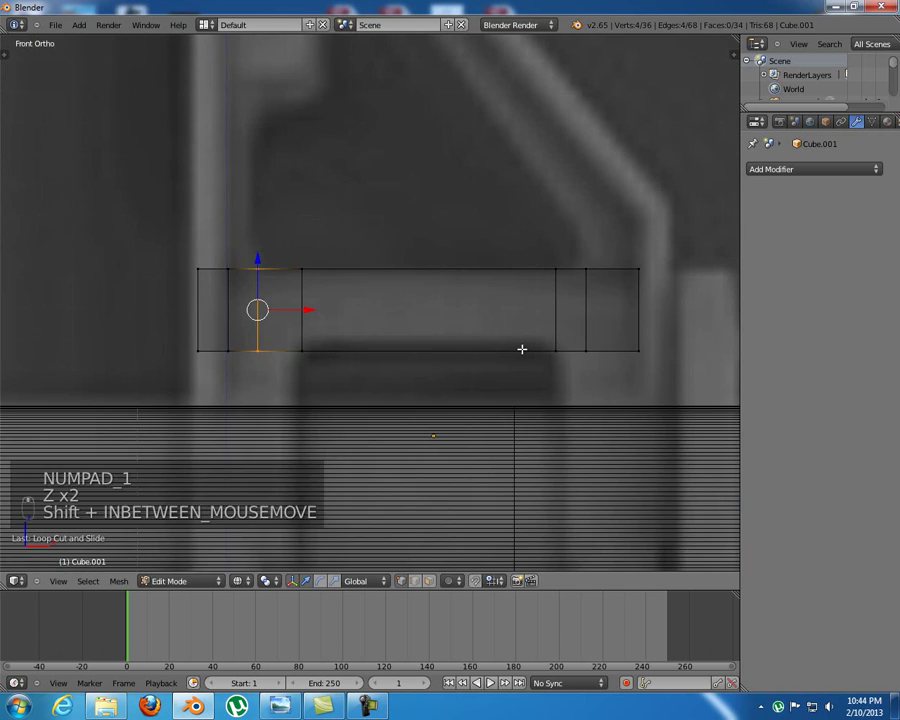
Select the bar's far-end vertices and extrude them about 0.01 to the outer edge of the rear post
{"action": "middle_click_drag", "start_coordinate": [553, 344], "coordinate": [438, 343], "text": "shift"}
{"action": "key", "text": "a"}
{"action": "key", "text": "b"}
{"action": "left_click_drag", "start_coordinate": [508, 247], "coordinate": [577, 384]}
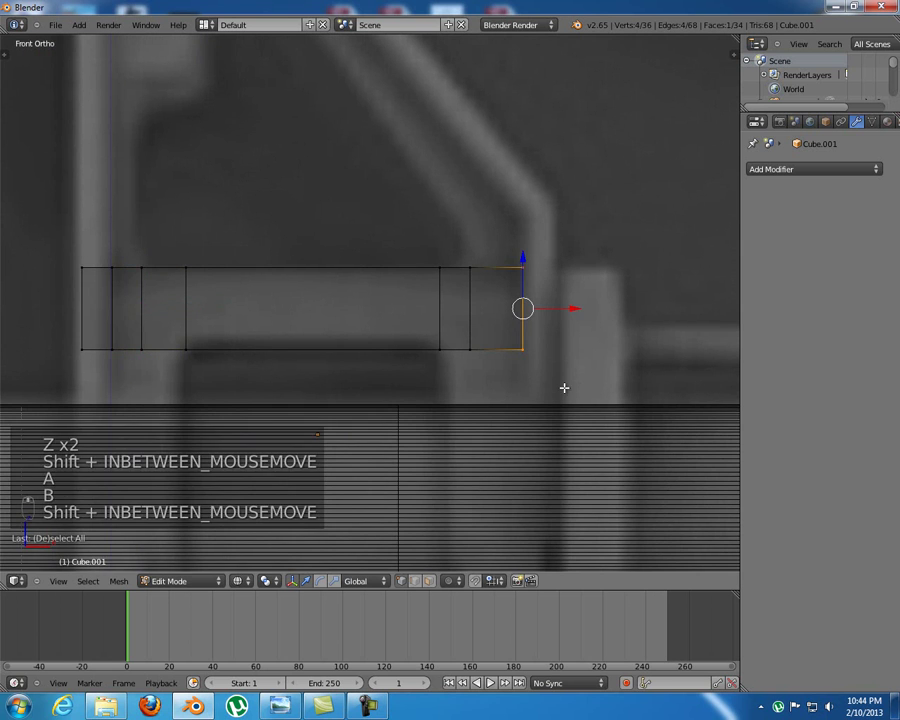
{"action": "middle_click_drag", "start_coordinate": [577, 384], "coordinate": [552, 378], "text": "shift"}
{"action": "key", "text": "e"}
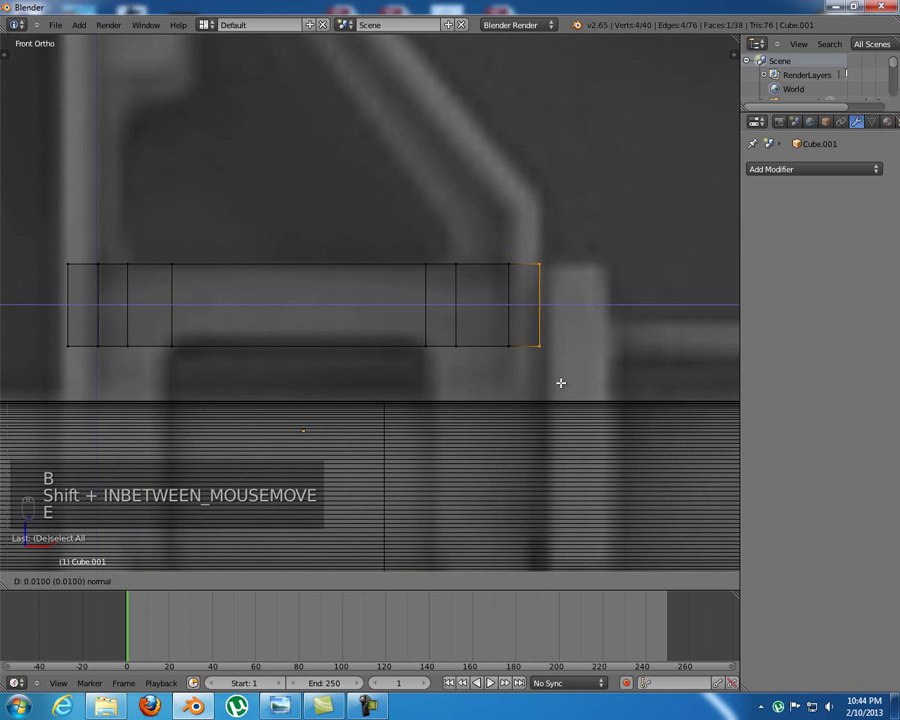
{"action": "left_click", "coordinate": [561, 383]}
Switch to face selection and solid shading, and select both side faces of the new end segment
{"action": "middle_click_drag", "start_coordinate": [506, 349], "coordinate": [530, 420]}
{"action": "key", "text": "ctrl+Tab"}
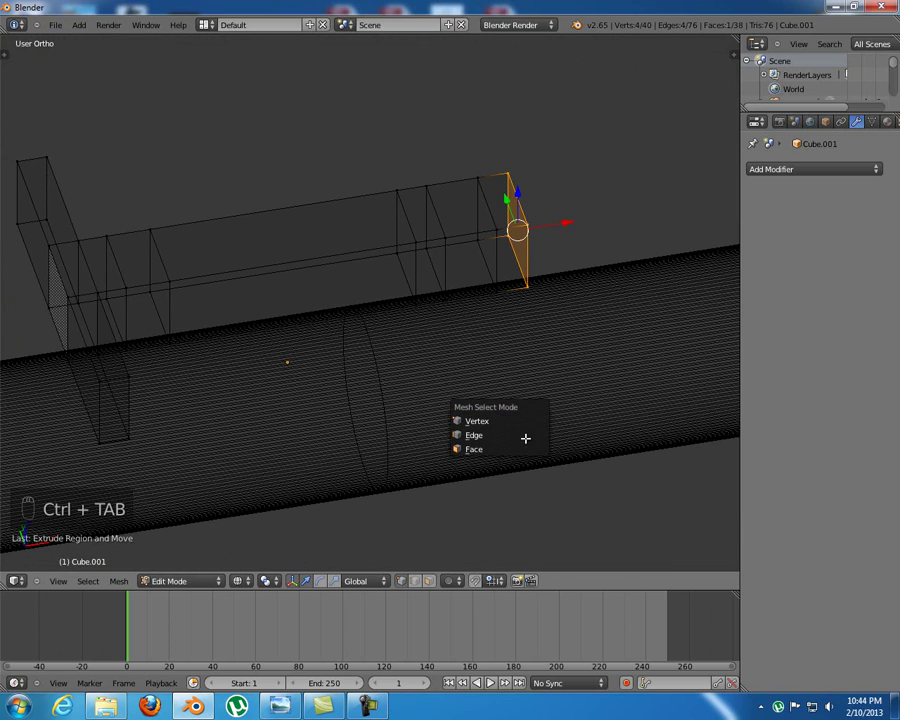
{"action": "left_click", "coordinate": [514, 446]}
{"action": "middle_click_drag", "start_coordinate": [497, 196], "coordinate": [510, 392]}
{"action": "key", "text": "z"}
{"action": "middle_click_drag", "start_coordinate": [598, 396], "coordinate": [372, 331]}
{"action": "right_click", "coordinate": [388, 331], "text": "shift"}
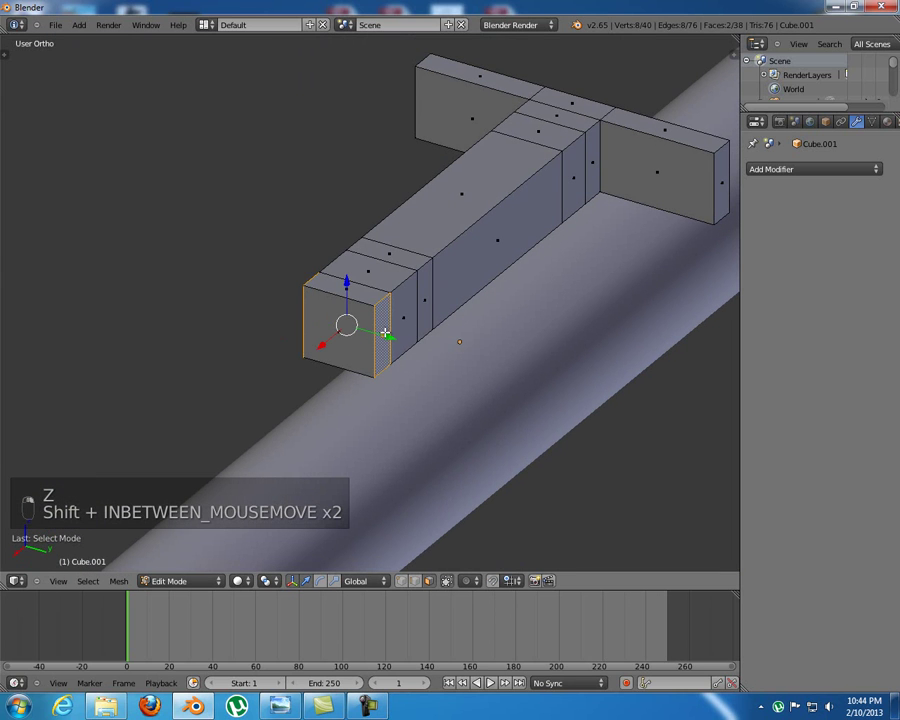
Extrude the two side faces in place and scale them along Y to the front crosspiece's width
{"action": "key", "text": "KP_1"}
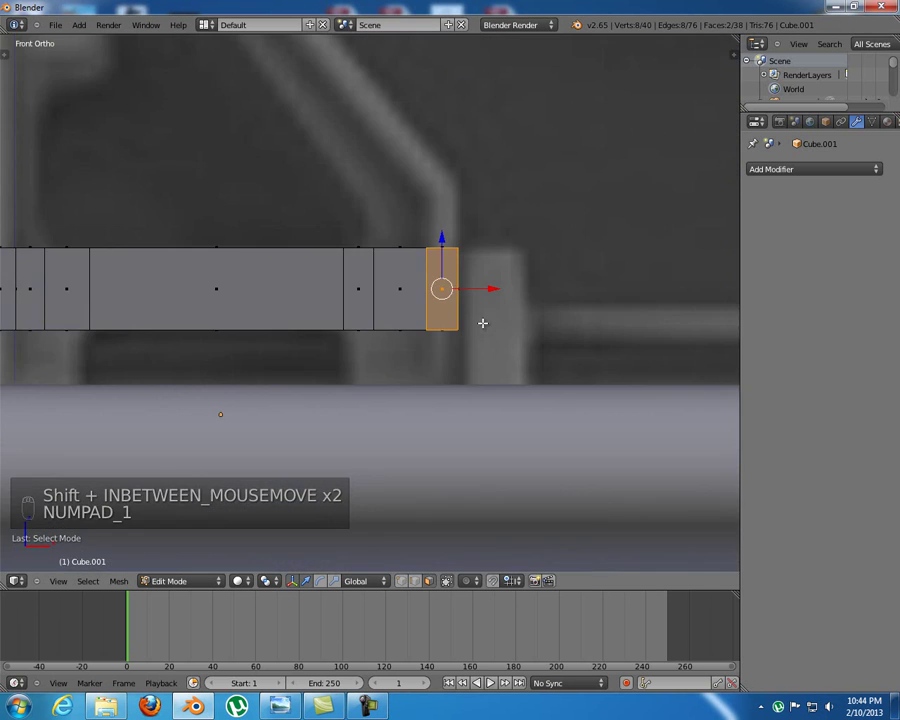
{"action": "key", "text": "KP_3"}
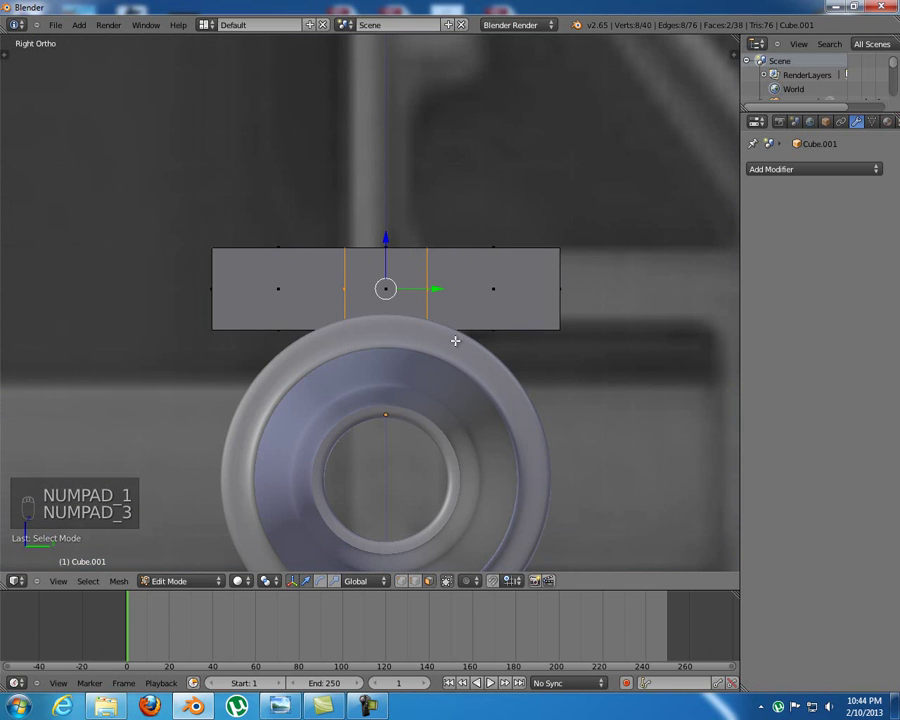
{"action": "key", "text": "e"}
{"action": "right_click", "coordinate": [467, 360]}
{"action": "key", "text": "x"}
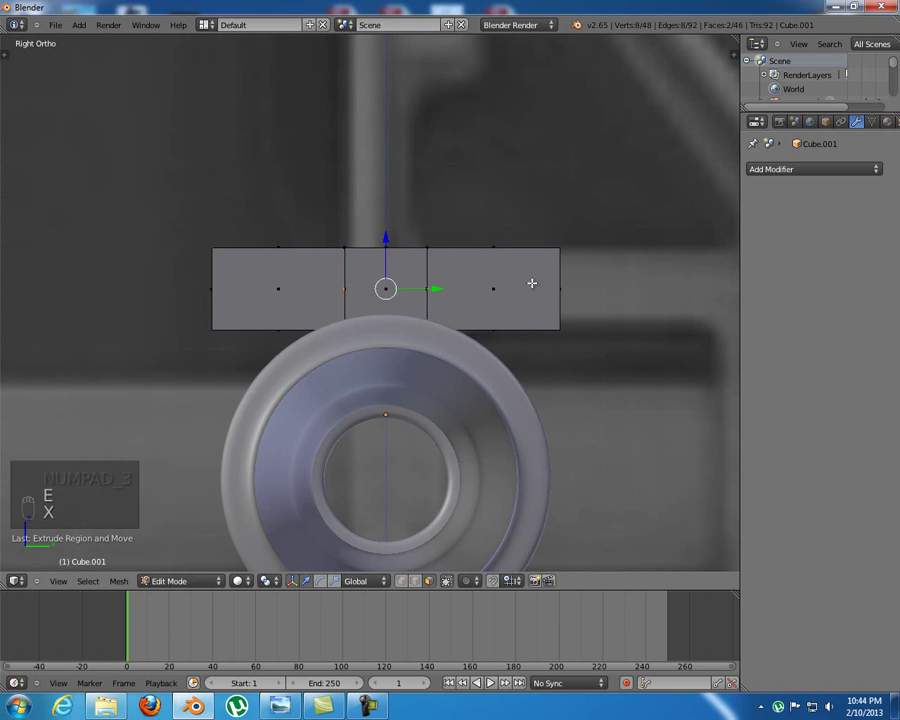
{"action": "key", "text": "s"}
{"action": "key", "text": "y"}
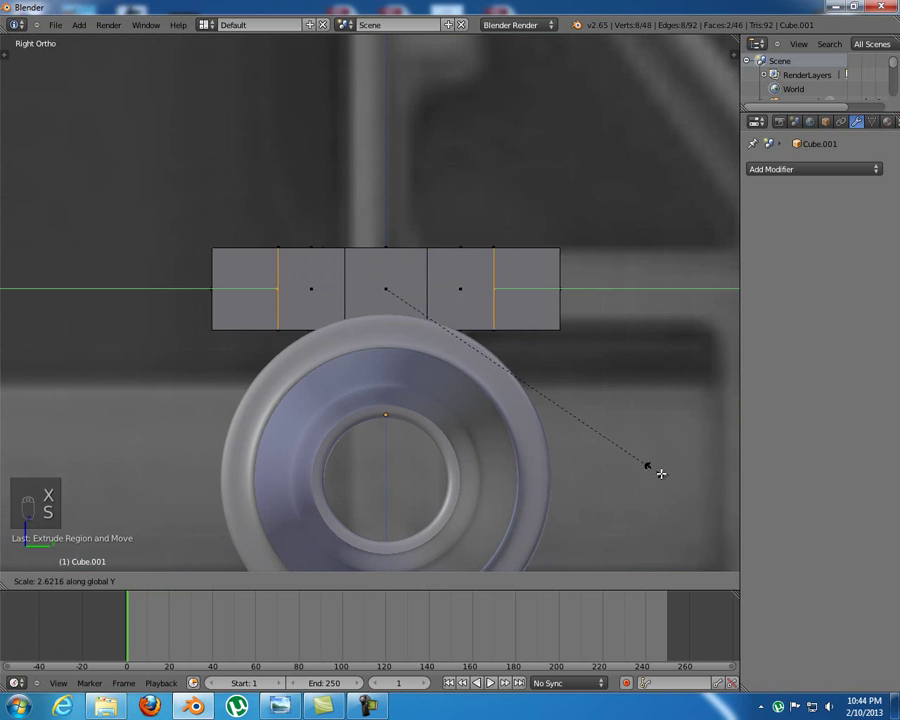
{"action": "left_click", "coordinate": [86, 538]}
{"action": "middle_click_drag", "start_coordinate": [304, 276], "coordinate": [568, 285]}
Return to the front view in wireframe, switch to vertex selection and deselect all the geometry
{"action": "key", "text": "KP_1"}
{"action": "key", "text": "z"}
{"action": "middle_click_drag", "start_coordinate": [490, 297], "coordinate": [500, 300], "text": "shift"}
{"action": "key", "text": "ctrl+Tab"}
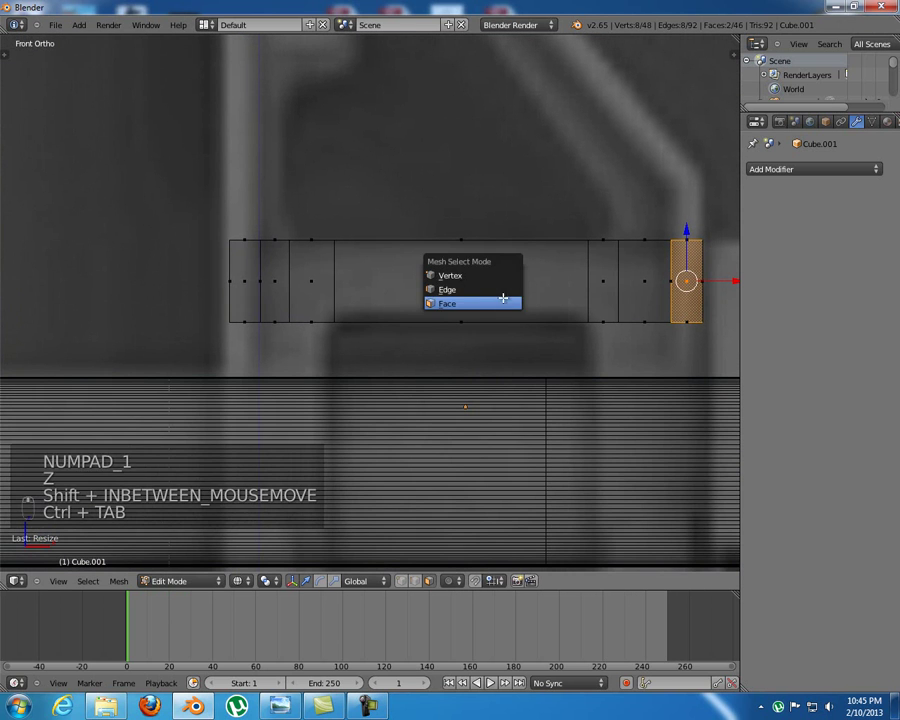
{"action": "left_click", "coordinate": [505, 275]}
{"action": "middle_click_drag", "start_coordinate": [518, 221], "coordinate": [524, 226], "text": "shift"}
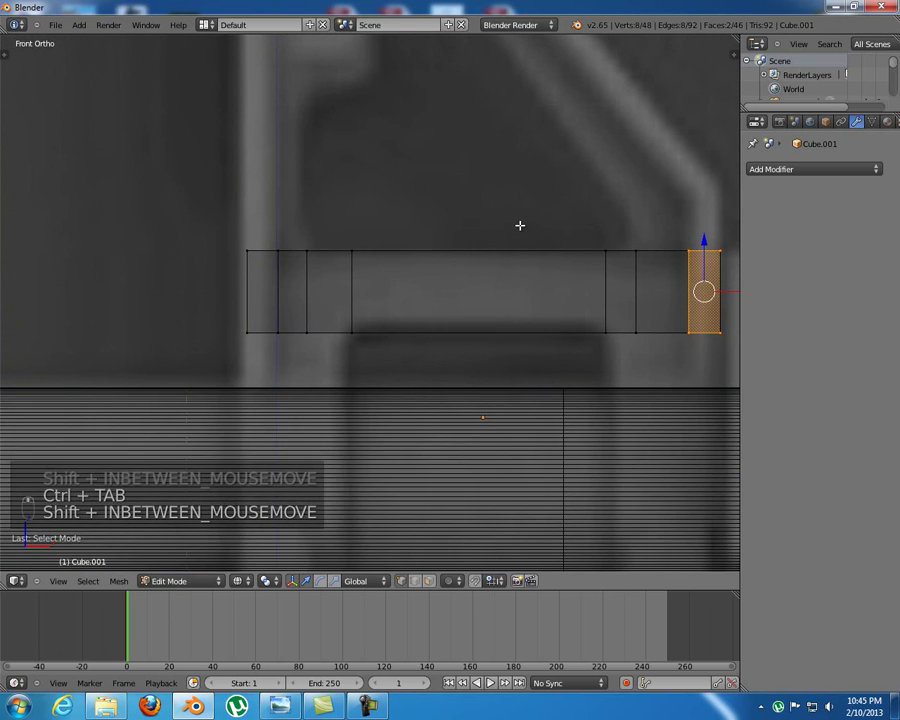
{"action": "key", "text": "a"}
{"action": "scroll", "coordinate": [490, 265], "scroll_direction": "down", "scroll_amount": 4}
{"action": "middle_click_drag", "start_coordinate": [490, 265], "coordinate": [367, 179], "text": "shift"}
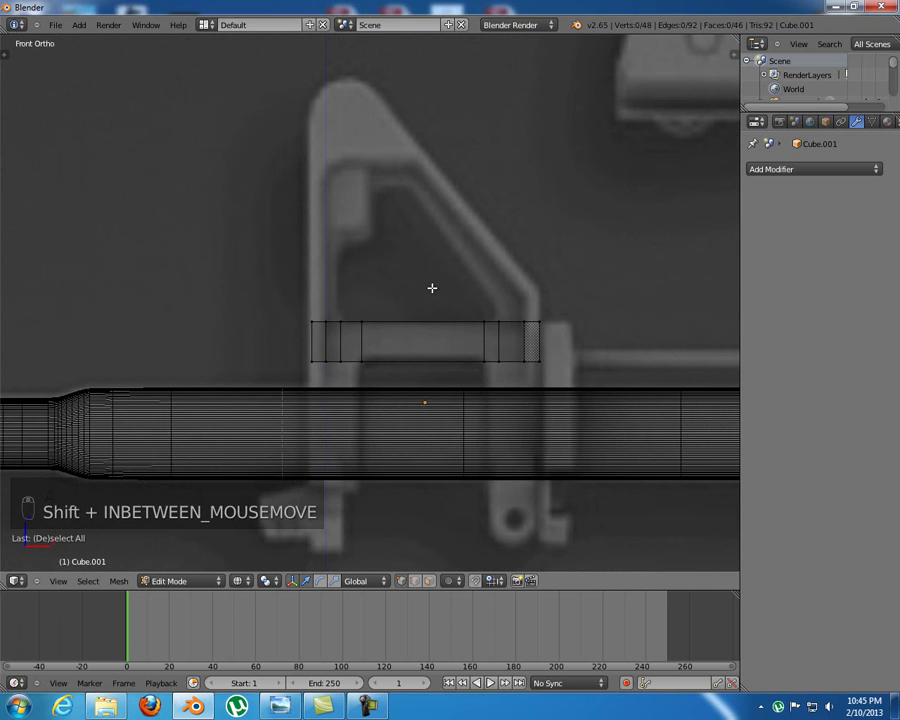
{"action": "middle_click_drag", "start_coordinate": [383, 280], "coordinate": [393, 284], "text": "shift"}
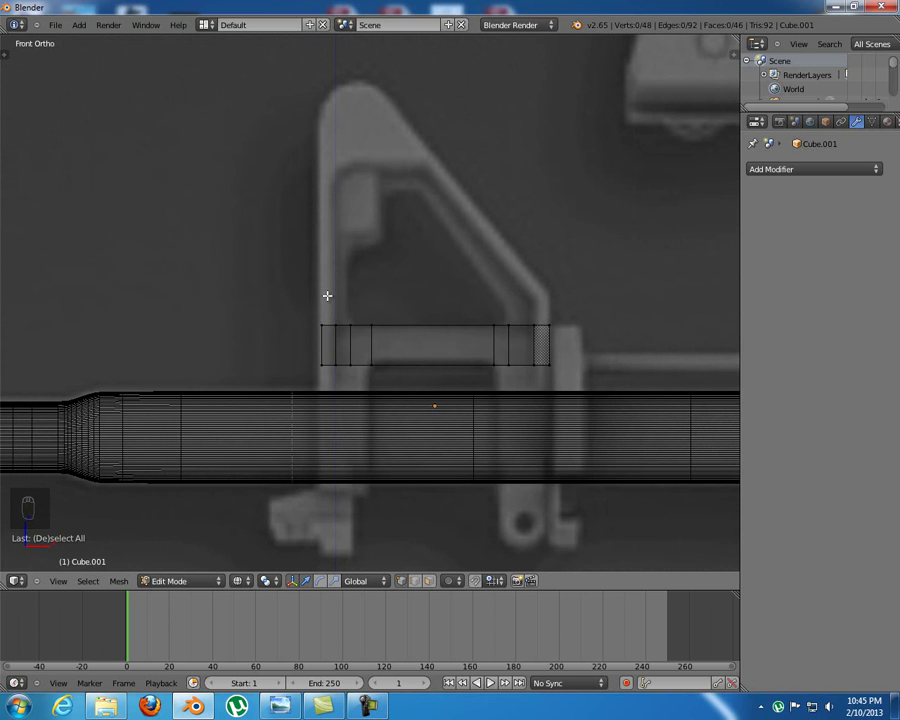
Box-select the top vertices of the front crosspiece and the narrow segment behind it
{"action": "scroll", "coordinate": [329, 300], "scroll_direction": "up", "scroll_amount": 5}
{"action": "middle_click_drag", "start_coordinate": [304, 338], "coordinate": [324, 341]}
{"action": "key", "text": "KP_1"}
{"action": "key", "text": "b"}
{"action": "left_click_drag", "start_coordinate": [205, 281], "coordinate": [330, 378]}
{"action": "middle_click_drag", "start_coordinate": [314, 397], "coordinate": [336, 414]}
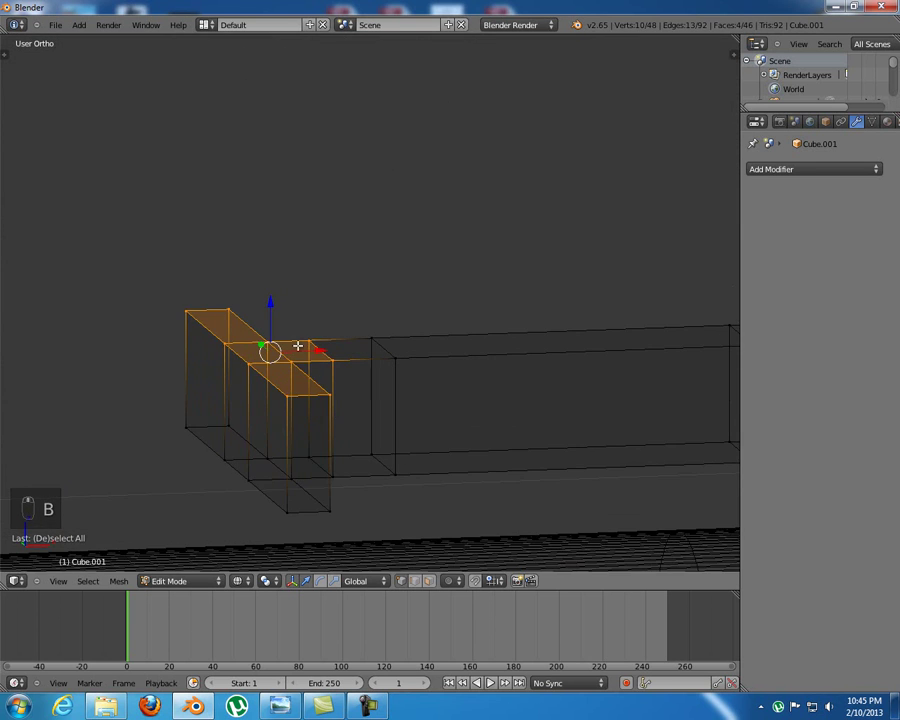
{"action": "key", "text": "KP_1"}
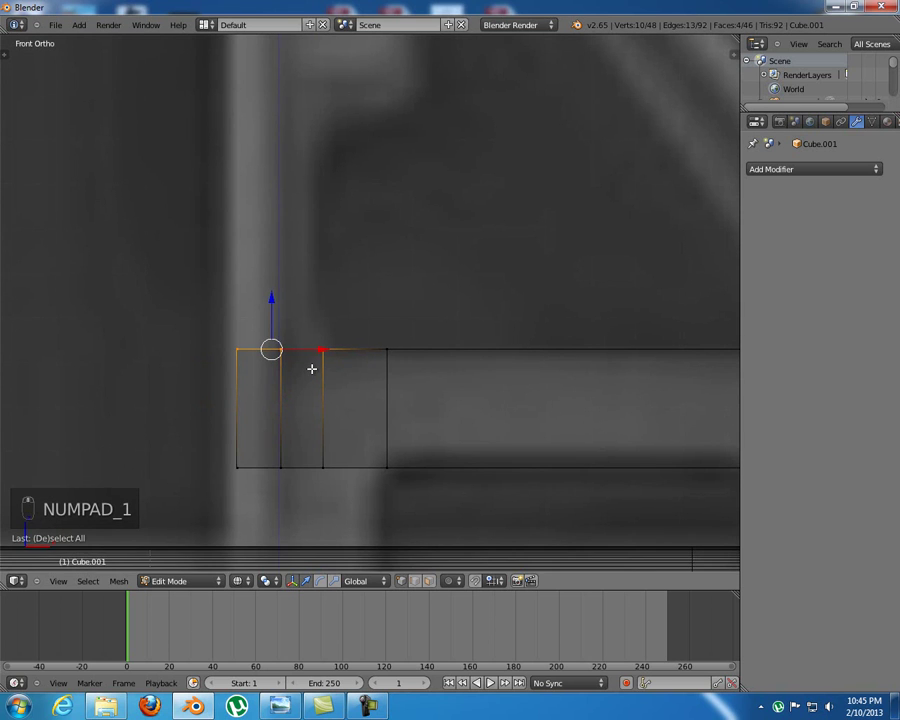
Extrude the selected top faces upward by about 0.053, to just below the block on the front post
{"action": "scroll", "coordinate": [310, 367], "scroll_direction": "down", "scroll_amount": 4}
{"action": "key", "text": "e"}
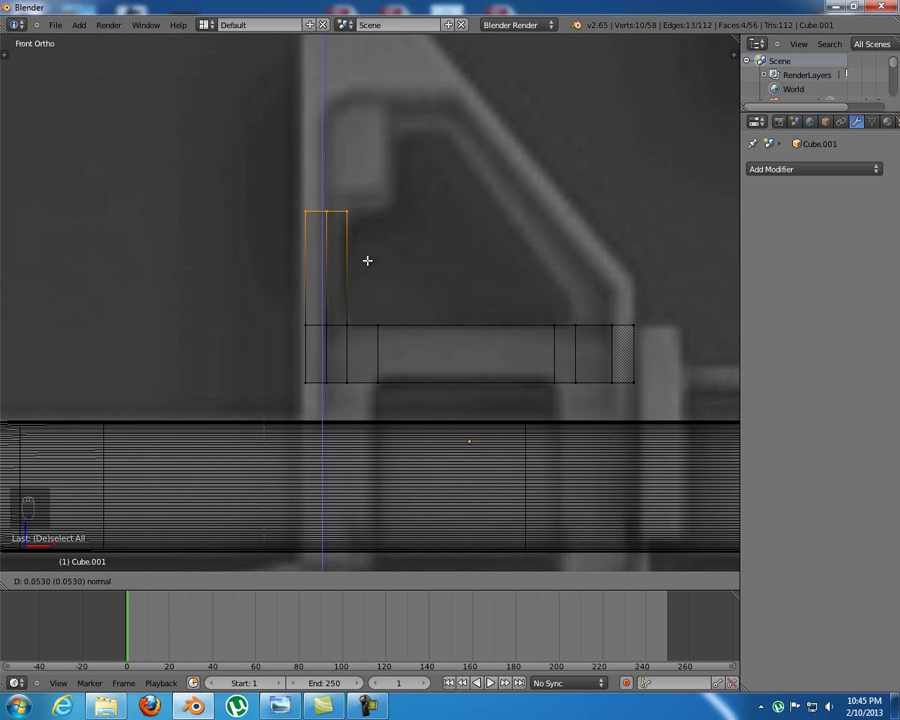
{"action": "left_click", "coordinate": [367, 260]}
{"action": "middle_click_drag", "start_coordinate": [364, 258], "coordinate": [348, 237], "text": "shift"}
{"action": "scroll", "coordinate": [366, 258], "scroll_direction": "up", "scroll_amount": 2}
{"action": "scroll", "coordinate": [350, 232], "scroll_direction": "up", "scroll_amount": 1}
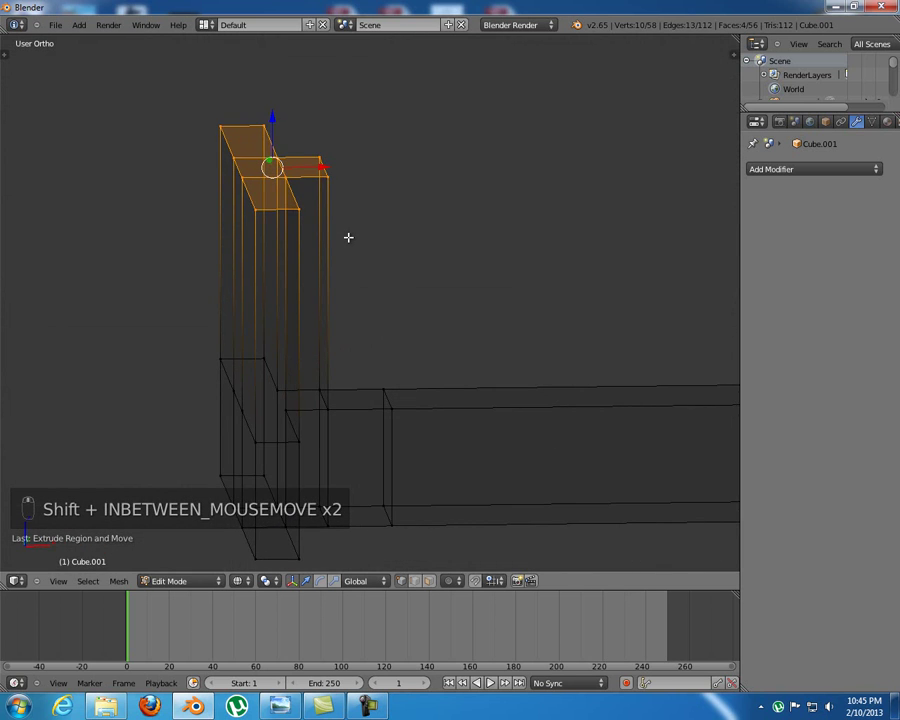
Extrude the front post's top upward again by about 0.0028 as a thin segment
{"action": "key", "text": "KP_1"}
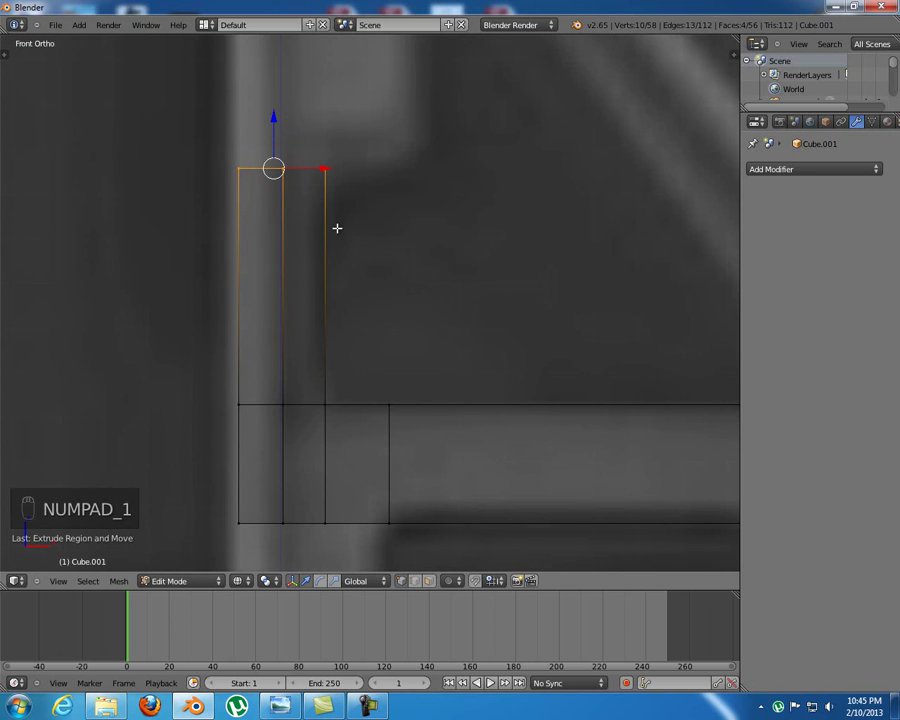
{"action": "key", "text": "e"}
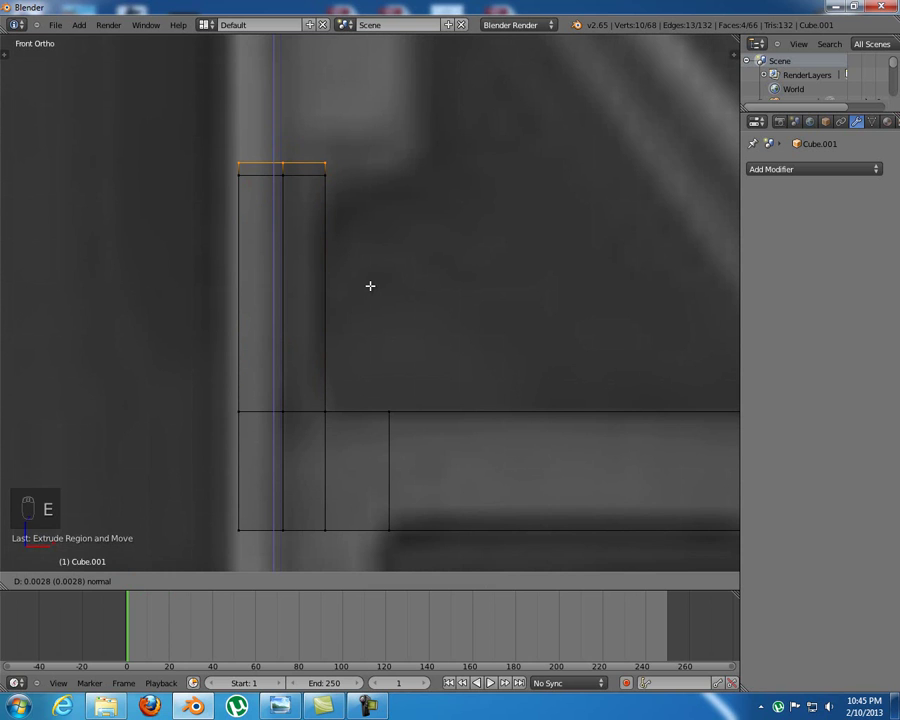
{"action": "left_click", "coordinate": [370, 286]}
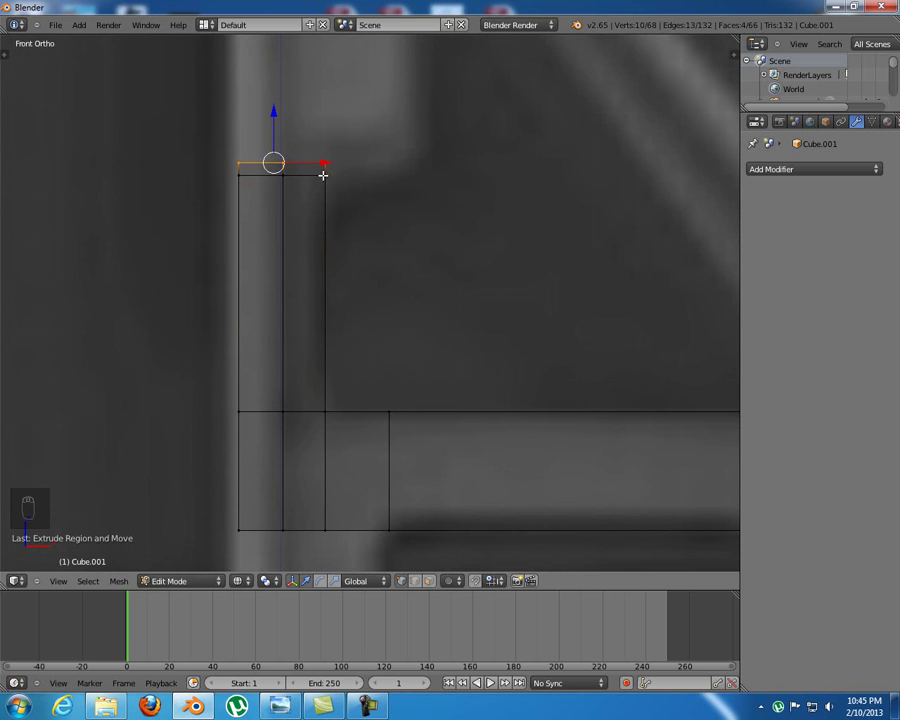
Select the two inner vertices at the post's top and move them along X to the reference block's outer edge
{"action": "key", "text": "a"}
{"action": "key", "text": "b"}
{"action": "left_click_drag", "start_coordinate": [311, 149], "coordinate": [360, 176]}
{"action": "middle_click_drag", "start_coordinate": [352, 183], "coordinate": [364, 213]}
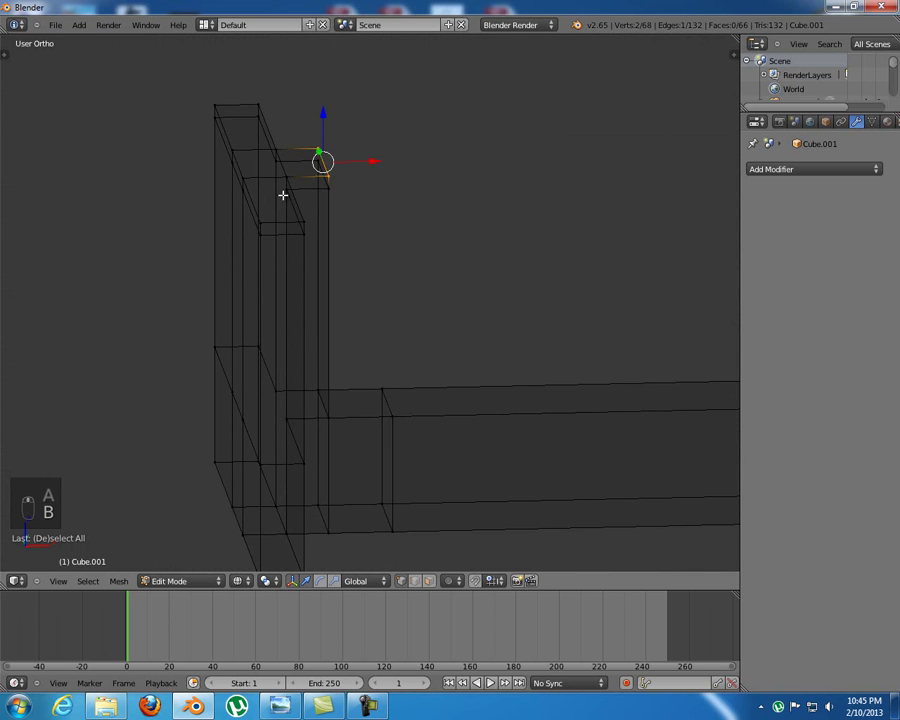
{"action": "key", "text": "KP_1"}
{"action": "scroll", "coordinate": [345, 167], "scroll_direction": "down", "scroll_amount": 4}
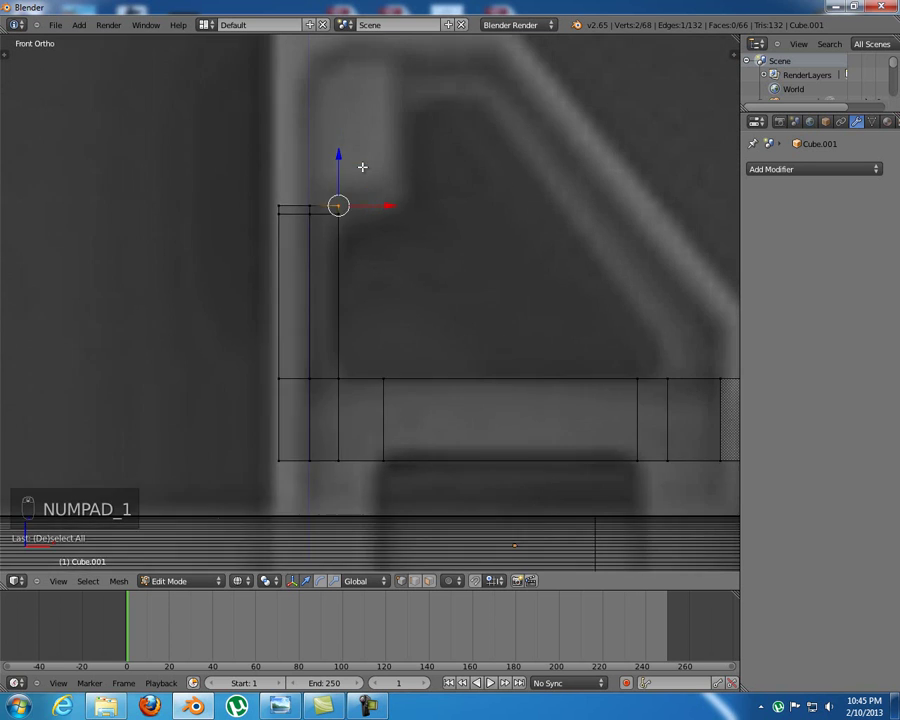
{"action": "left_click_drag", "start_coordinate": [393, 235], "coordinate": [435, 239]}
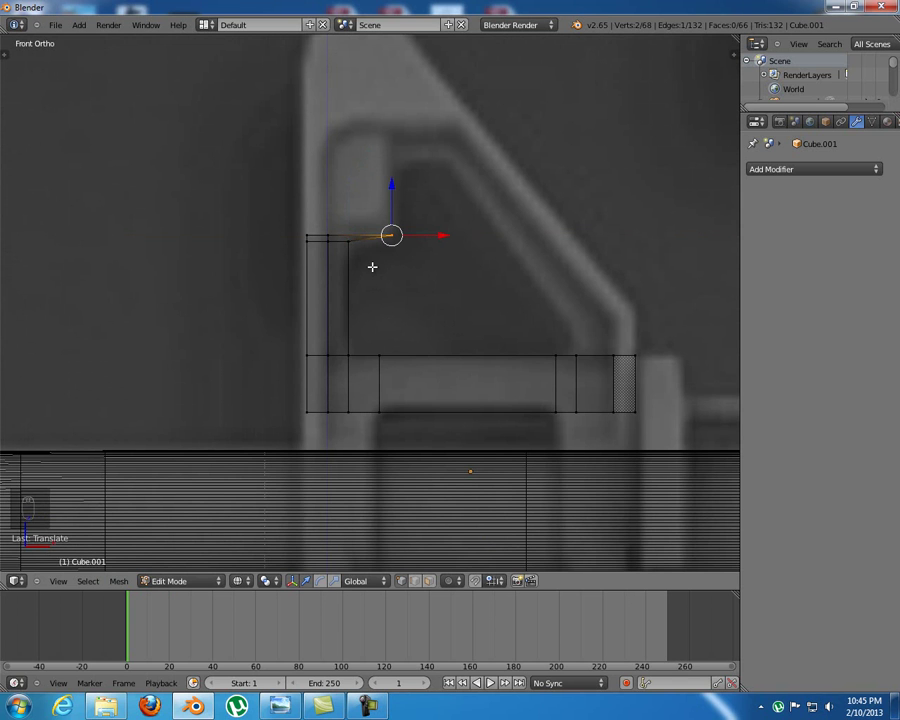
{"action": "middle_click_drag", "start_coordinate": [357, 250], "coordinate": [361, 304]}
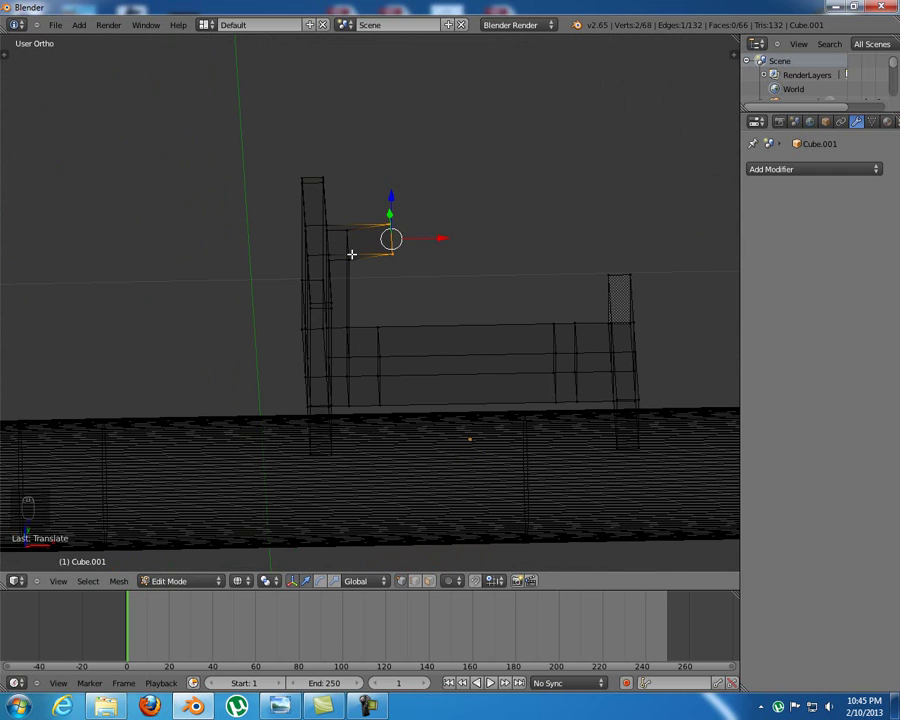
{"action": "key", "text": "KP_1"}
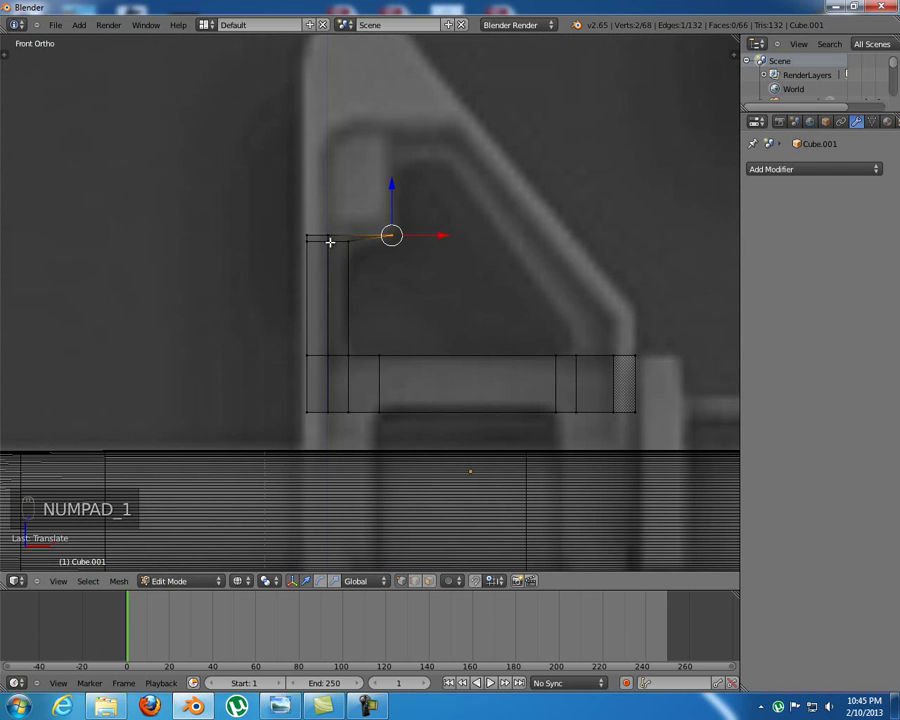
Box-select all vertices at the front post's top and extrude them upward by about 0.0335 to form the reference block
{"action": "key", "text": "b"}
{"action": "left_click_drag", "start_coordinate": [260, 197], "coordinate": [490, 238]}
{"action": "middle_click_drag", "start_coordinate": [385, 221], "coordinate": [396, 243], "text": "shift"}
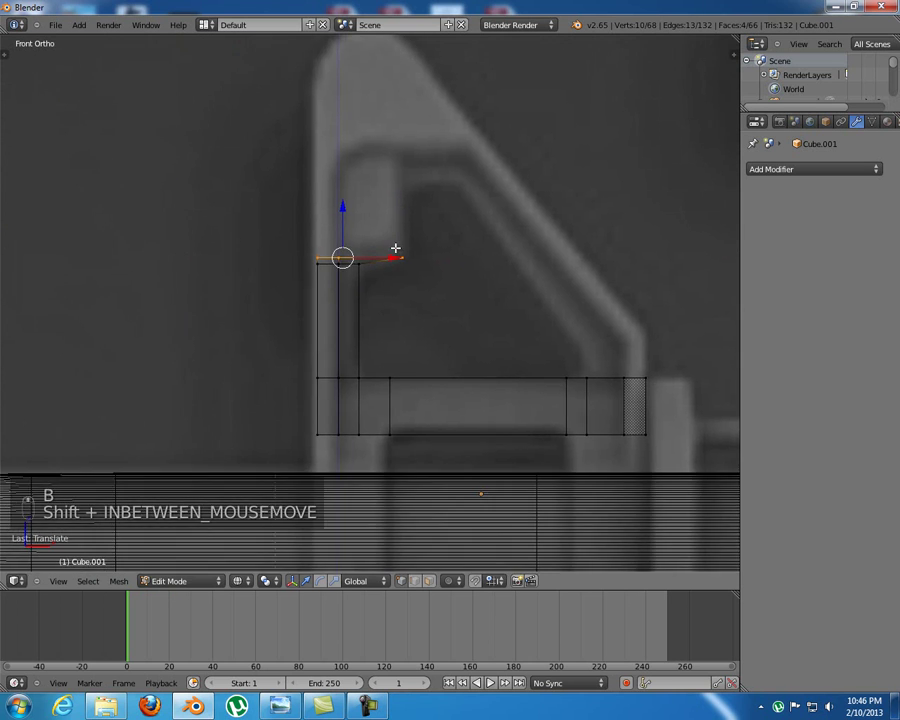
{"action": "scroll", "coordinate": [401, 262], "scroll_direction": "up", "scroll_amount": 4}
{"action": "scroll", "coordinate": [401, 266], "scroll_direction": "down", "scroll_amount": 2}
{"action": "scroll", "coordinate": [390, 292], "scroll_direction": "down", "scroll_amount": 2}
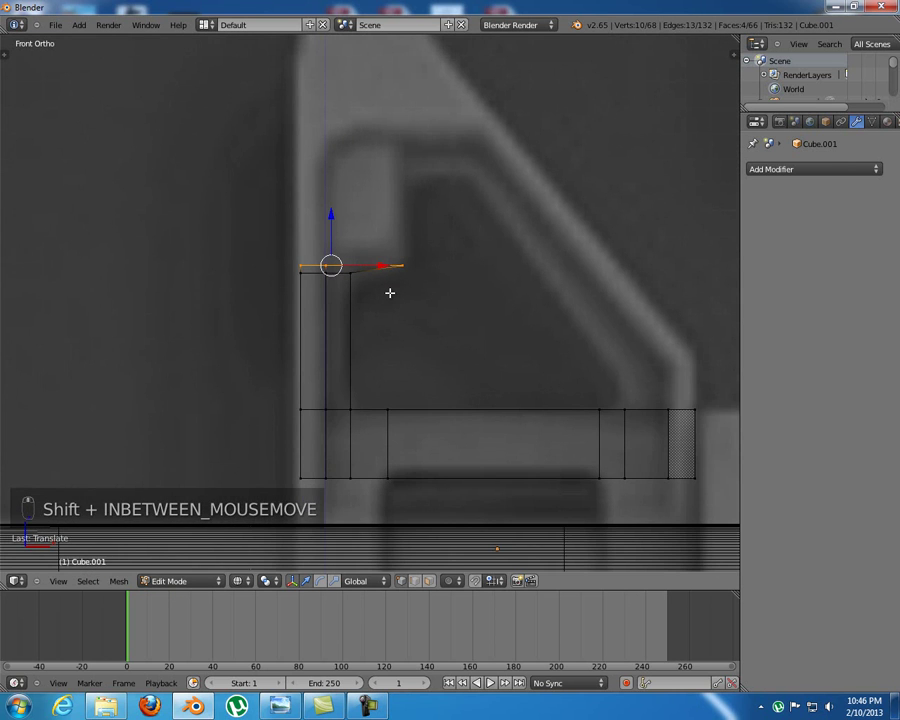
{"action": "key", "text": "e"}
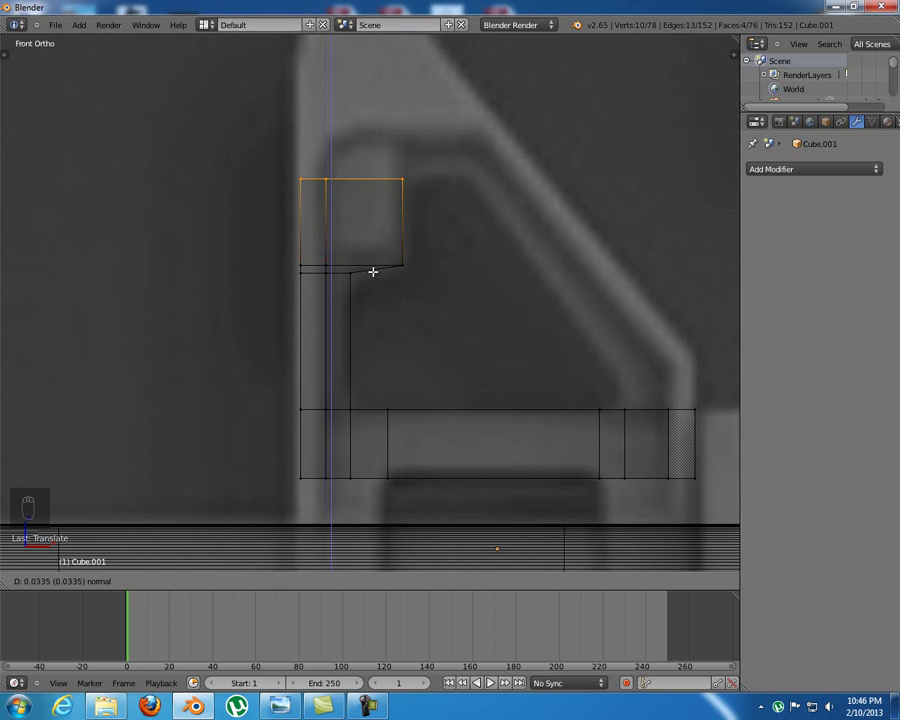
{"action": "left_click", "coordinate": [373, 271]}
{"action": "mouse_move", "coordinate": [380, 312]}
{"action": "middle_mouse_down", "text": "shift"}
{"action": "mouse_move", "coordinate": [384, 239]}
{"action": "mouse_move", "coordinate": [380, 327]}
{"action": "middle_mouse_up", "text": "shift"}
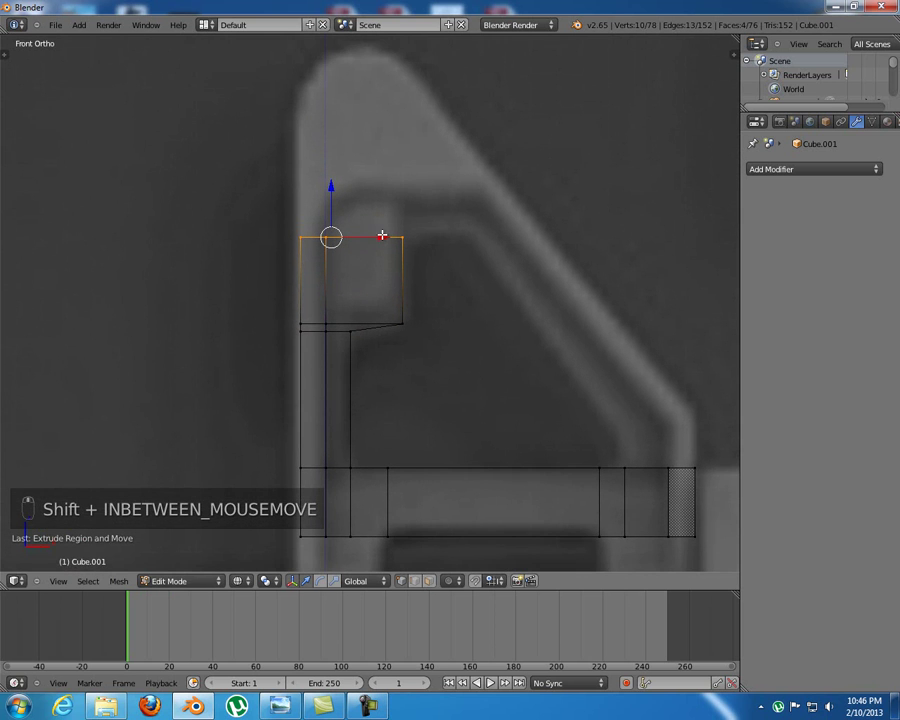
Extrude the block's top faces and raise them slightly along Z to form a thin segment
{"action": "middle_click_drag", "start_coordinate": [388, 246], "coordinate": [380, 300], "text": "shift"}
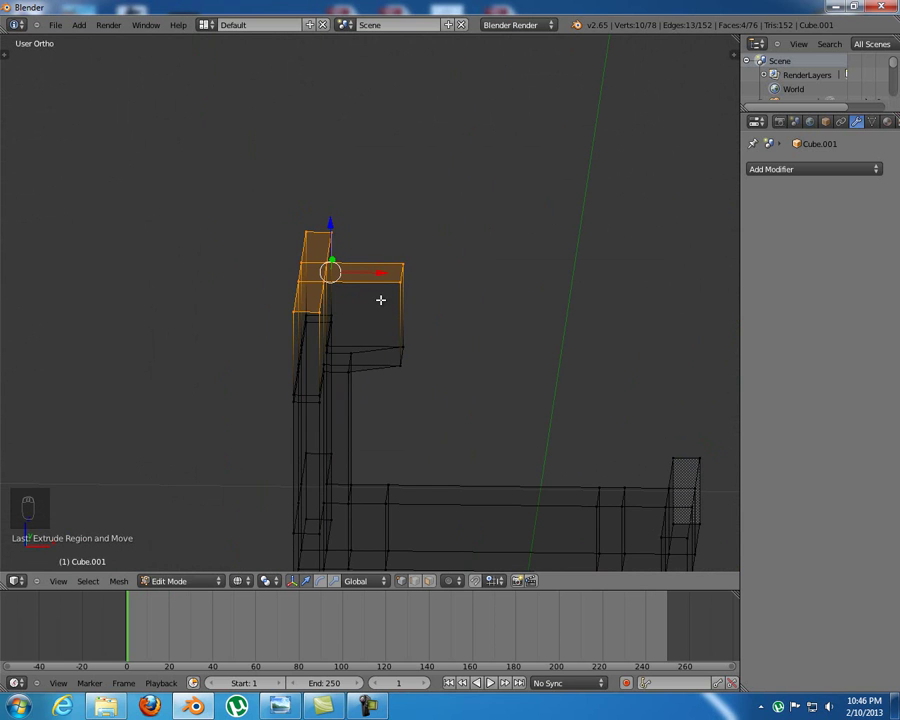
{"action": "key", "text": "KP_1"}
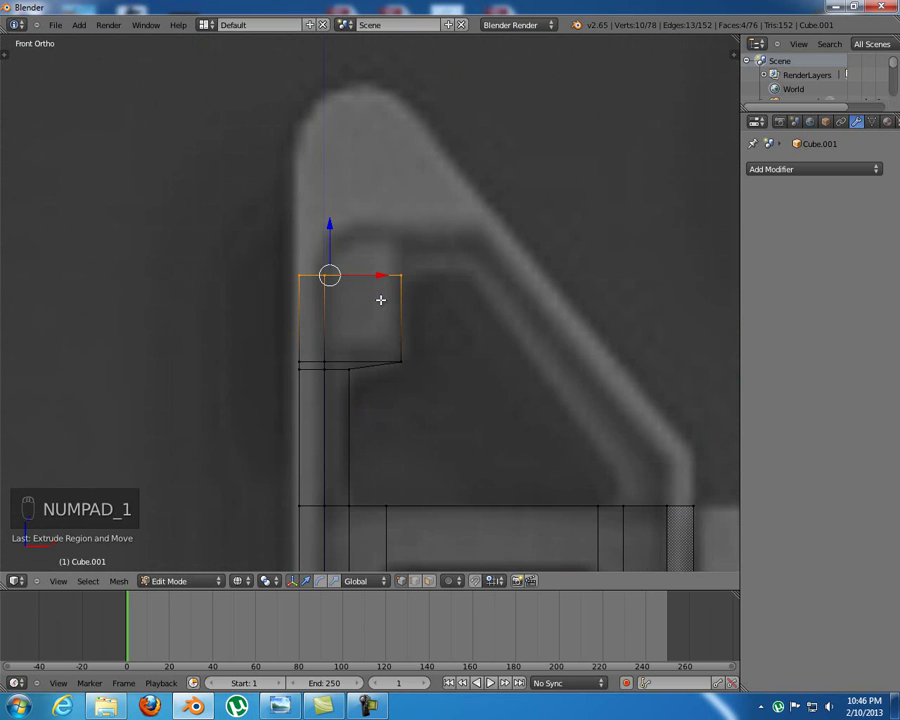
{"action": "middle_click_drag", "start_coordinate": [380, 297], "coordinate": [370, 302], "text": "shift"}
{"action": "scroll", "coordinate": [379, 291], "scroll_direction": "up", "scroll_amount": 2}
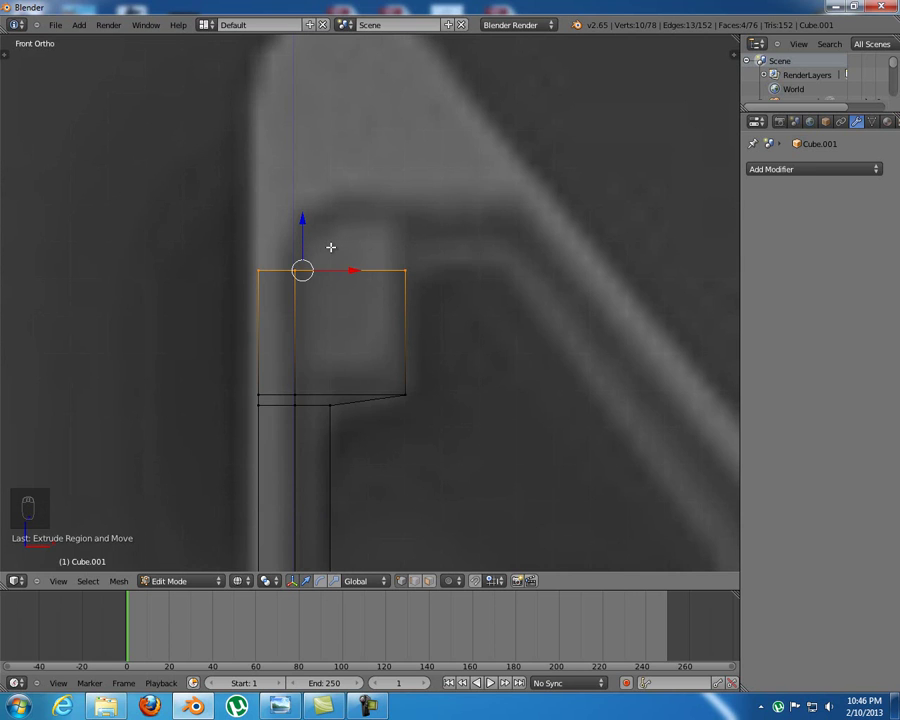
{"action": "key", "text": "e"}
{"action": "left_click", "coordinate": [381, 257]}
{"action": "key", "text": "s"}
{"action": "right_click", "coordinate": [416, 319]}
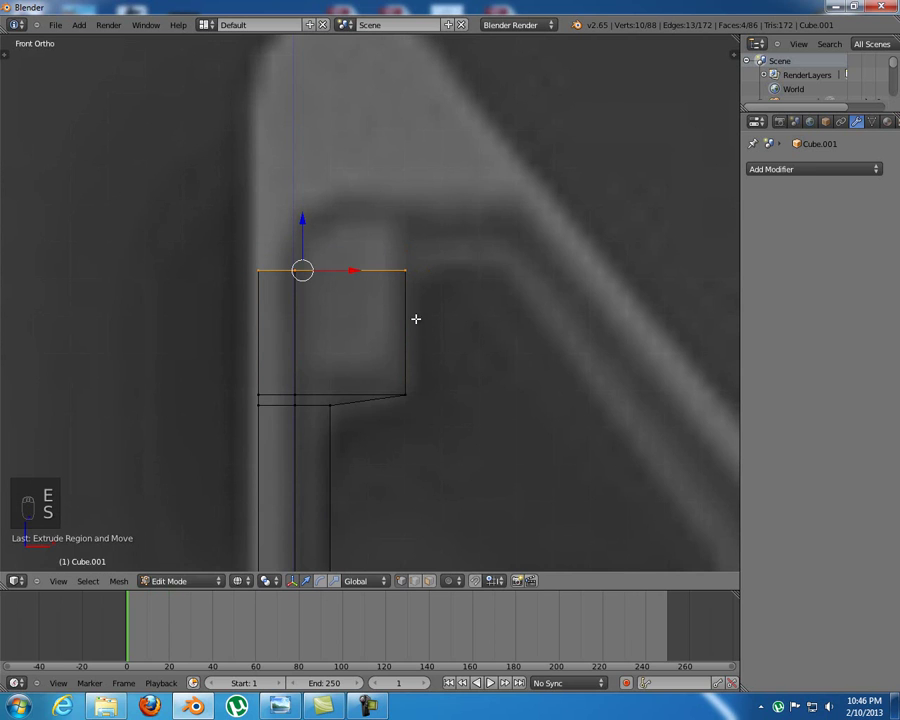
{"action": "left_click_drag", "start_coordinate": [302, 222], "coordinate": [310, 216]}
{"action": "key", "text": "a"}
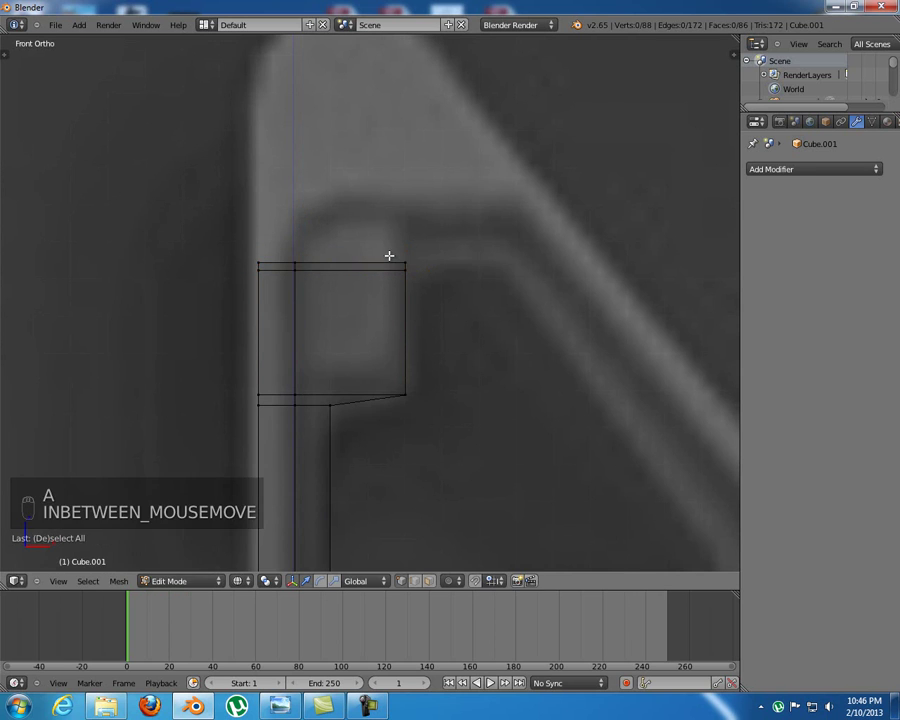
Select the two inner vertices at the thin segment's top and move them along X toward the diagonal strut
{"action": "key", "text": "b"}
{"action": "key", "text": "b"}
{"action": "left_click_drag", "start_coordinate": [387, 249], "coordinate": [519, 259]}
{"action": "middle_click_drag", "start_coordinate": [348, 228], "coordinate": [354, 269], "text": "shift"}
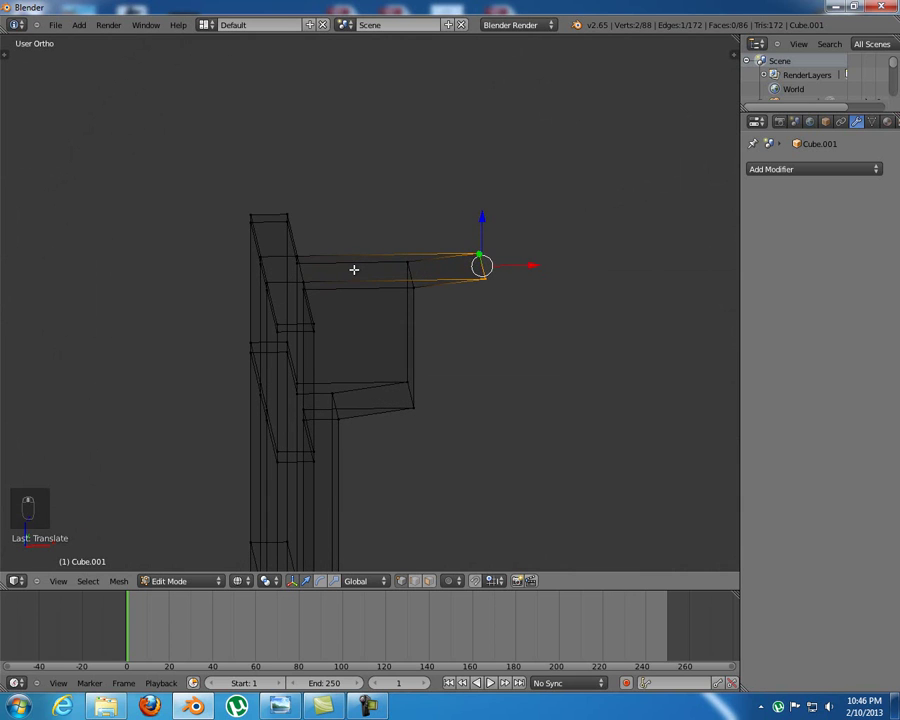
{"action": "key", "text": "KP_1"}
{"action": "key", "text": "a"}
{"action": "key", "text": "a"}
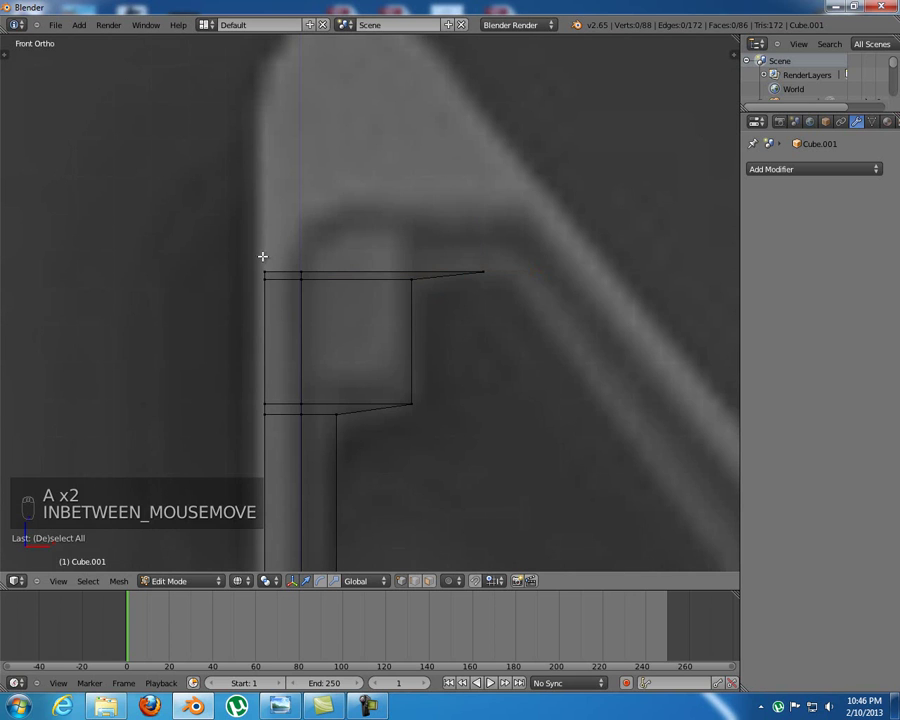
Box-select the widened top and extrude it upward to near the underside of the reference's solid head
{"action": "key", "text": "b"}
{"action": "key", "text": "b"}
{"action": "left_click_drag", "start_coordinate": [237, 241], "coordinate": [525, 274]}
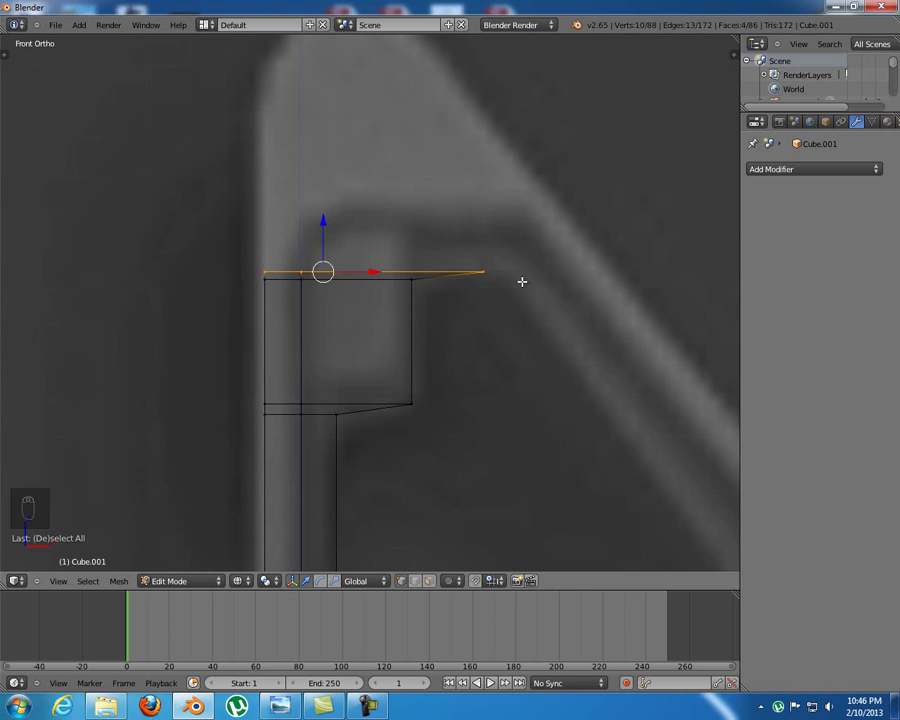
{"action": "key", "text": "e"}
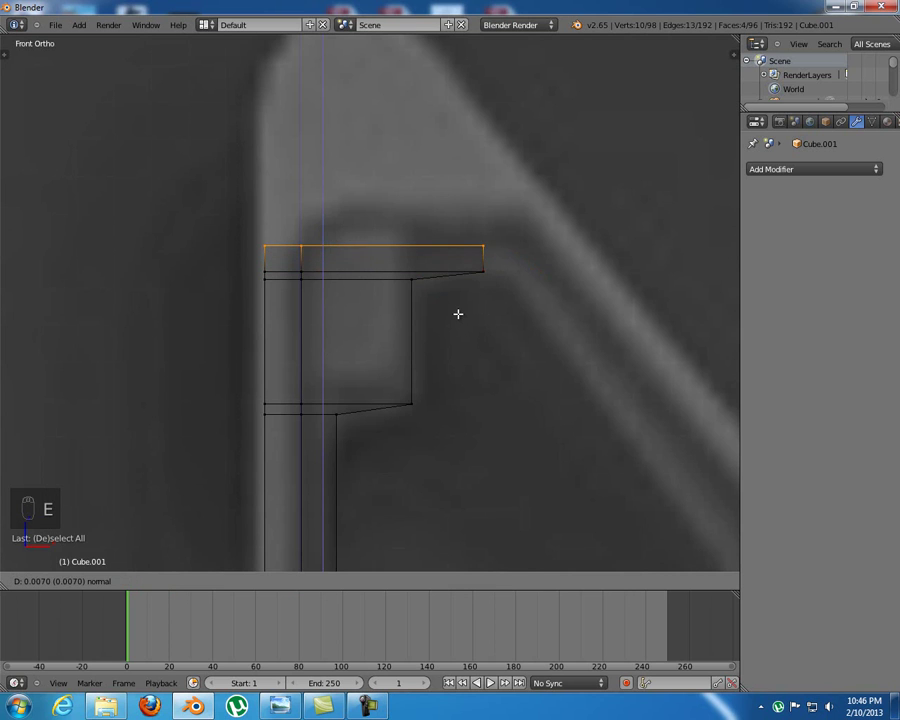
{"action": "left_click", "coordinate": [459, 300]}
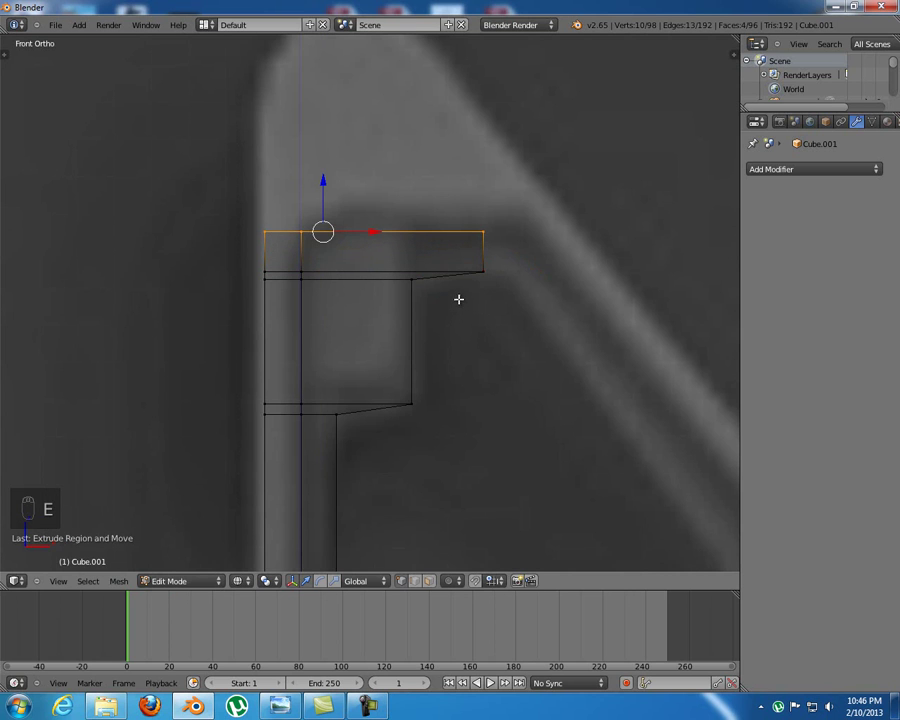
{"action": "middle_click_drag", "start_coordinate": [426, 297], "coordinate": [424, 285], "text": "shift"}
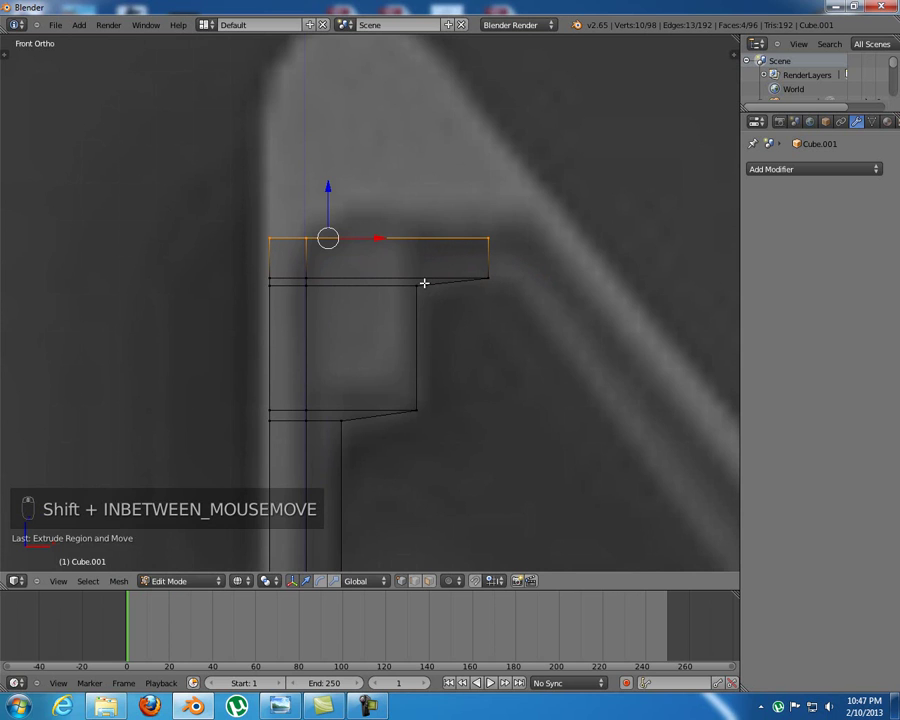
{"action": "mouse_move", "coordinate": [447, 268]}
{"action": "middle_mouse_down"}
{"action": "mouse_move", "coordinate": [436, 270]}
{"action": "mouse_move", "coordinate": [449, 284]}
{"action": "middle_mouse_up"}
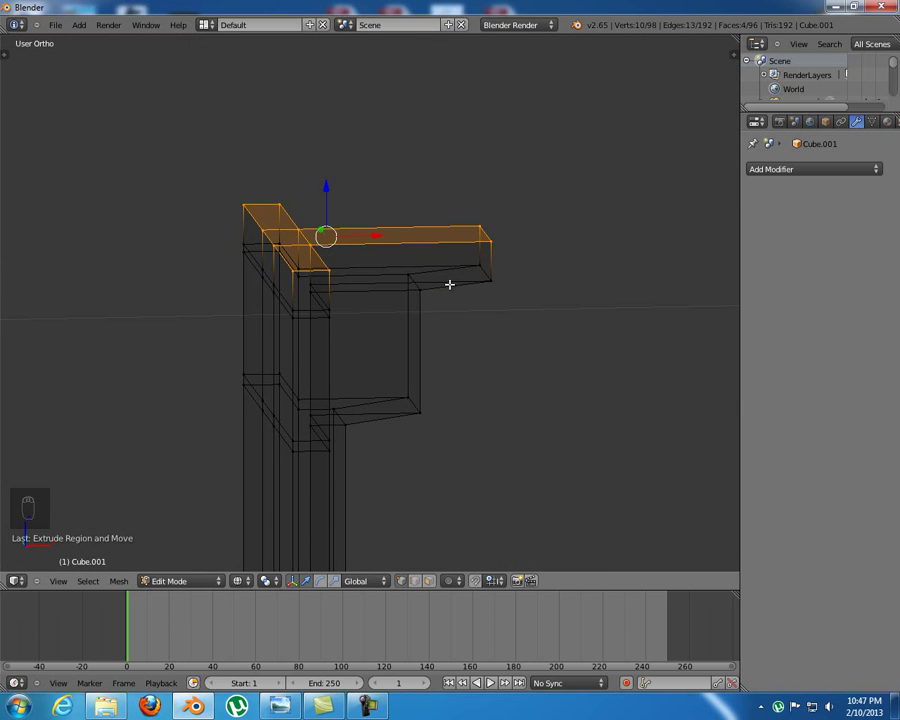
{"action": "key", "text": "z"}
{"action": "mouse_move", "coordinate": [442, 295]}
{"action": "middle_mouse_down"}
{"action": "mouse_move", "coordinate": [395, 303]}
{"action": "mouse_move", "coordinate": [321, 297]}
{"action": "mouse_move", "coordinate": [376, 296]}
{"action": "middle_mouse_up"}
{"action": "key", "text": "KP_1"}
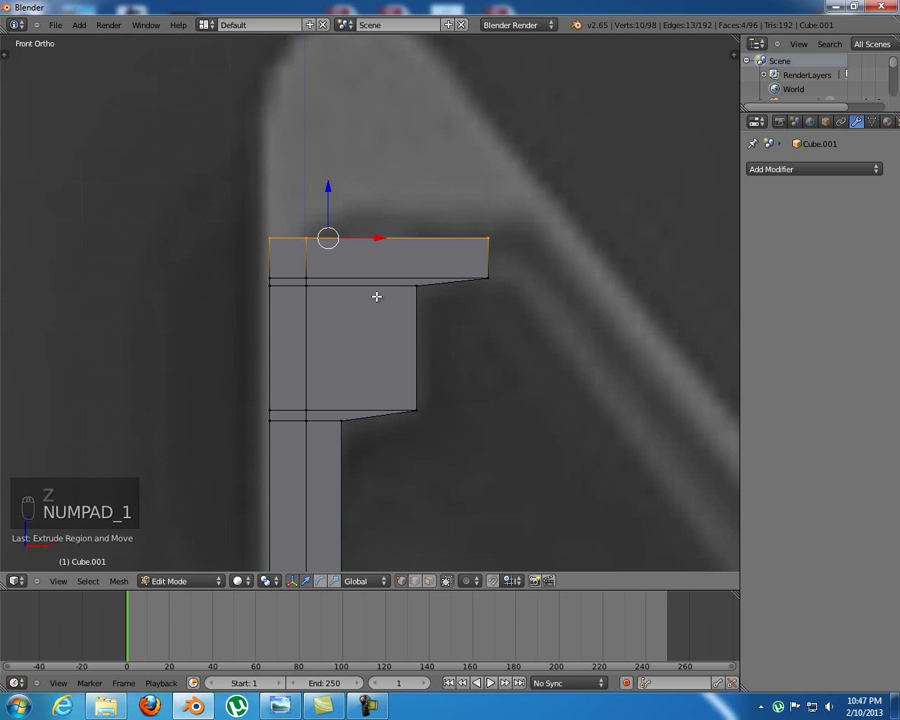
{"action": "key", "text": "z"}
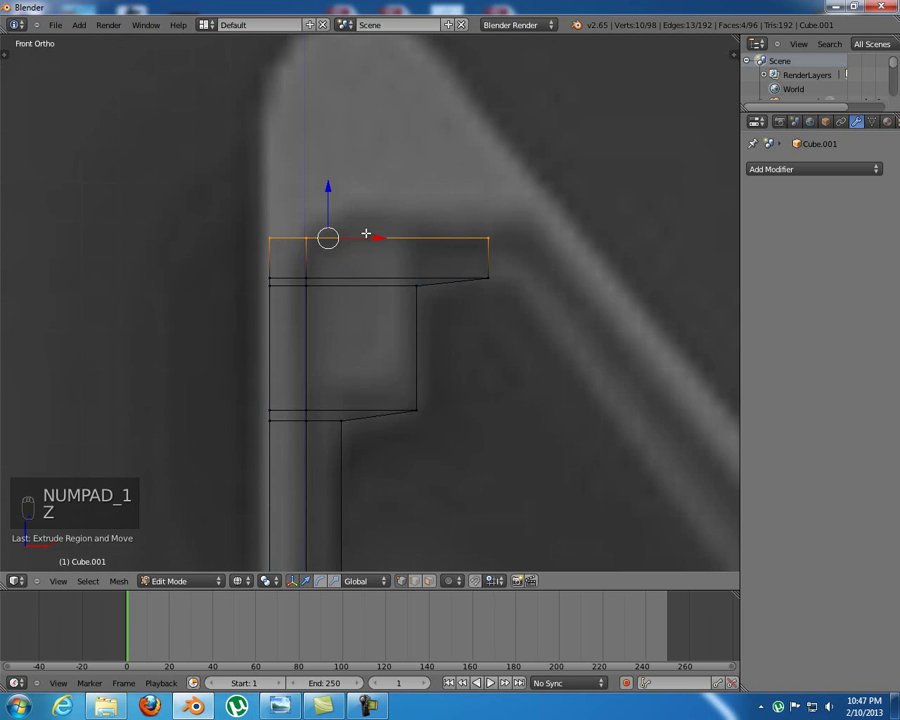
Extrude the top faces upward twice, first to mid-height of the reference head and again to its peak
{"action": "middle_click_drag", "start_coordinate": [363, 234], "coordinate": [340, 285], "text": "shift"}
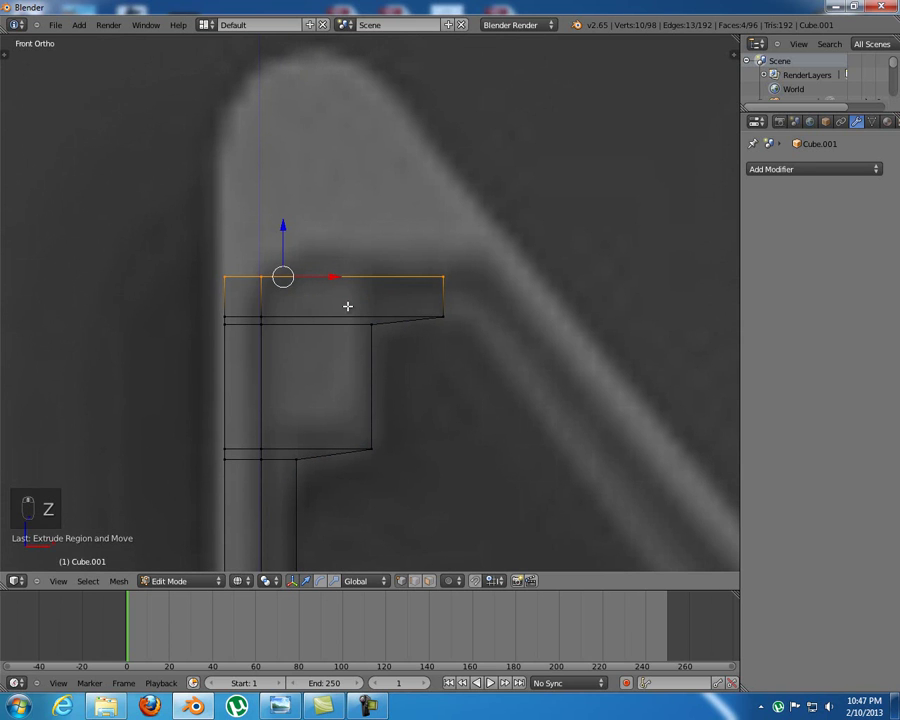
{"action": "key", "text": "e"}
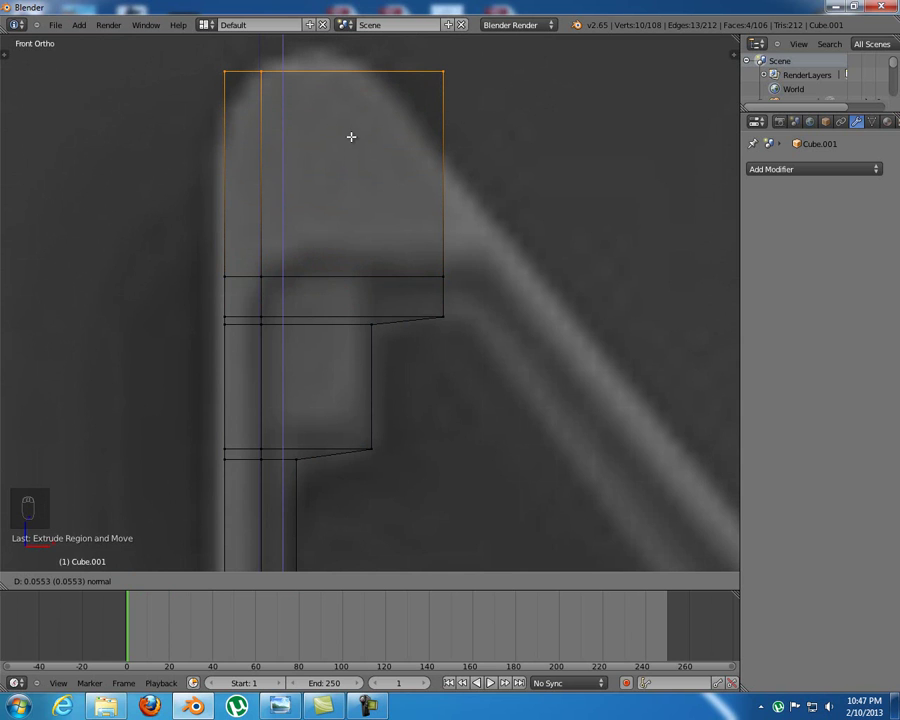
{"action": "left_click", "coordinate": [356, 239]}
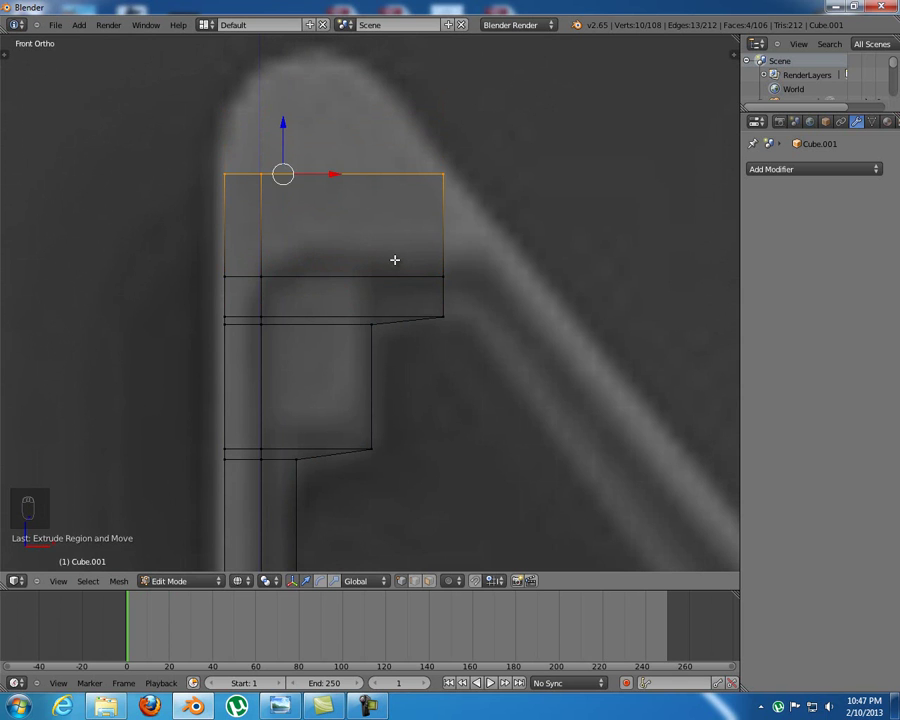
{"action": "key", "text": "e"}
{"action": "left_click", "coordinate": [370, 144]}
{"action": "middle_click_drag", "start_coordinate": [513, 297], "coordinate": [340, 178], "text": "shift"}
{"action": "scroll", "coordinate": [342, 178], "scroll_direction": "down", "scroll_amount": 5}
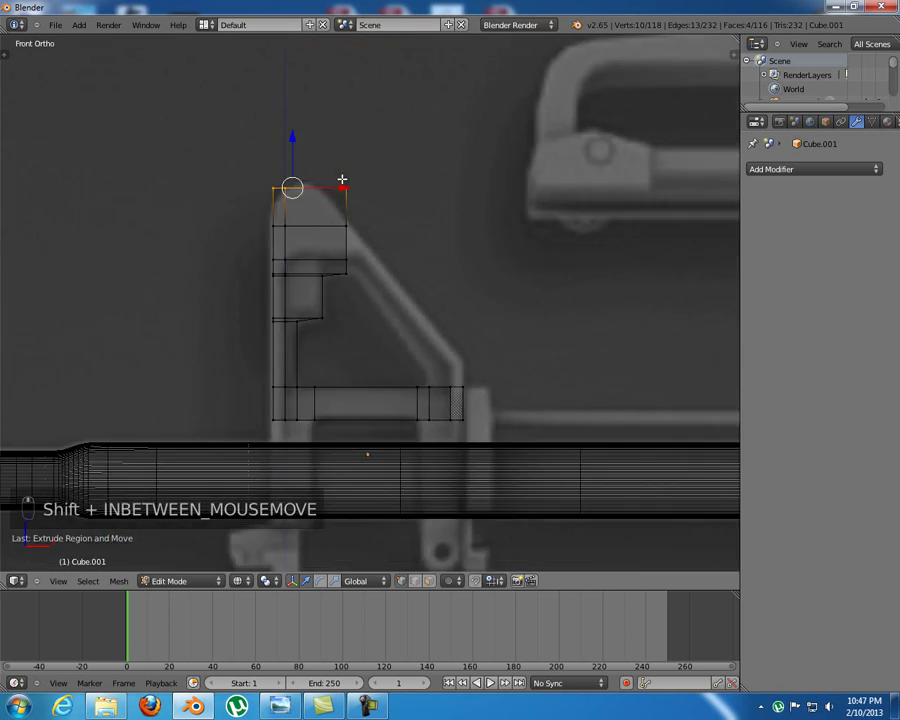
Box-select the four vertices of the head's lowest end face, where the diagonal strut meets it
{"action": "scroll", "coordinate": [362, 245], "scroll_direction": "up", "scroll_amount": 6}
{"action": "middle_click_drag", "start_coordinate": [362, 245], "coordinate": [444, 327], "text": "shift"}
{"action": "key", "text": "a"}
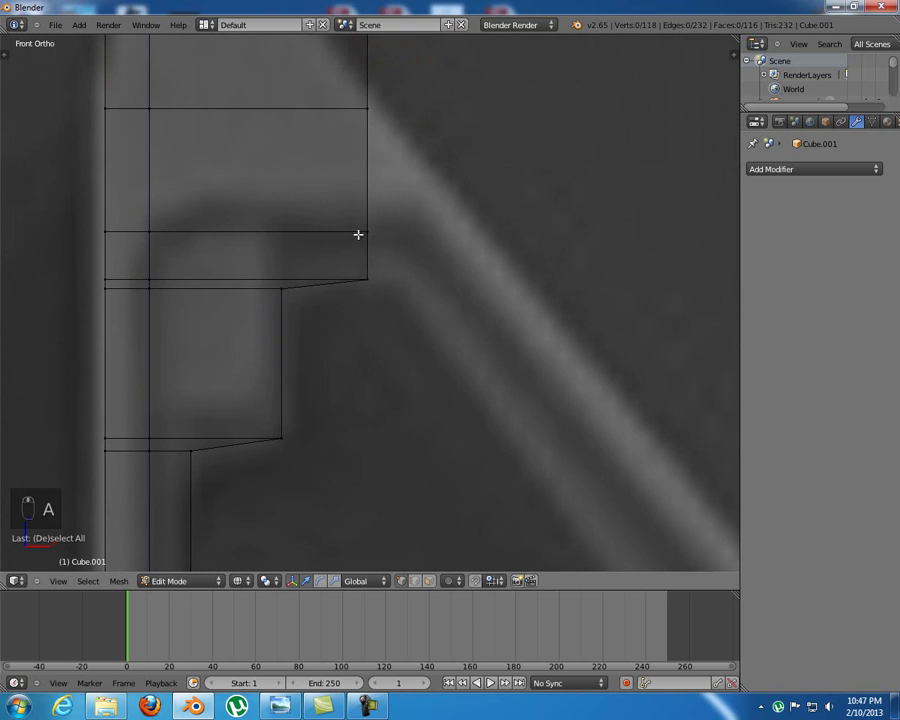
{"action": "key", "text": "b"}
{"action": "left_click_drag", "start_coordinate": [352, 216], "coordinate": [468, 350]}
{"action": "middle_click_drag", "start_coordinate": [415, 294], "coordinate": [412, 308]}
{"action": "key", "text": "z"}
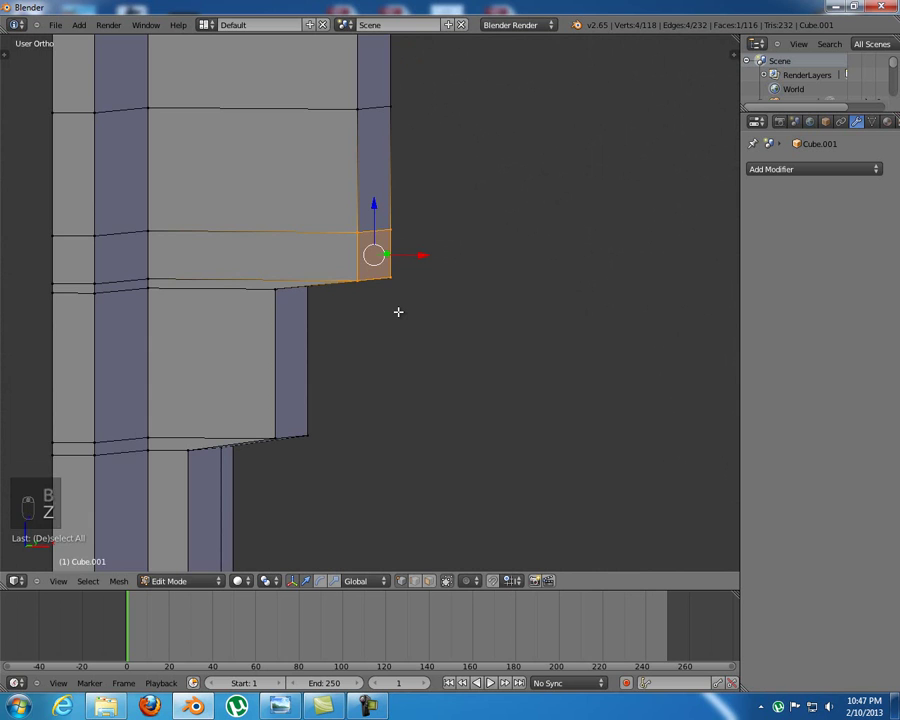
{"action": "key", "text": "z"}
{"action": "key", "text": "KP_1"}
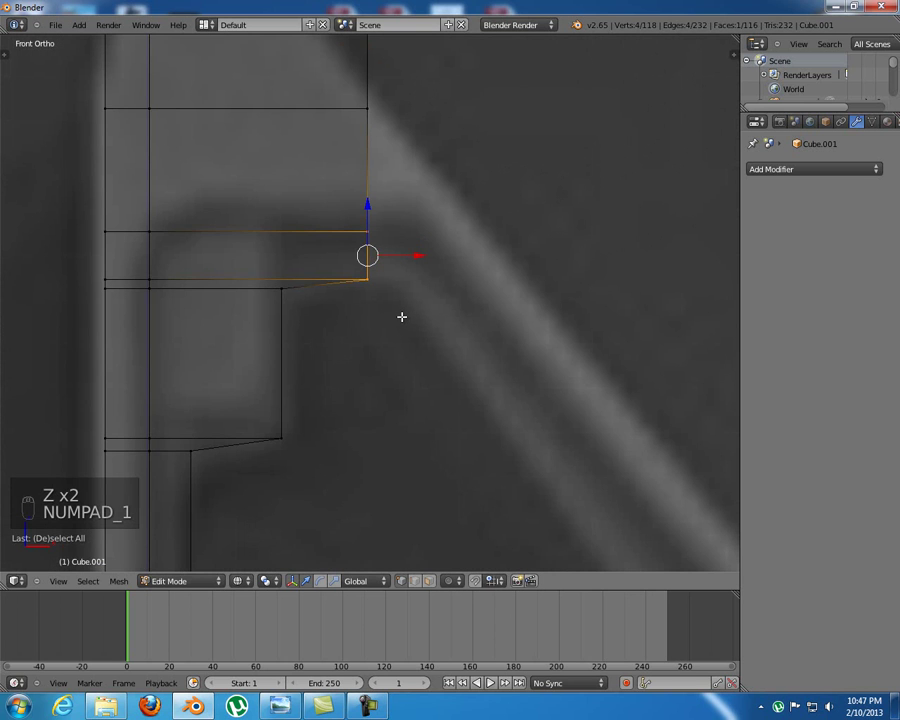
Add the end face directly above to the selection and inspect both faces in solid and wireframe display
{"action": "middle_click_drag", "start_coordinate": [401, 316], "coordinate": [391, 300], "text": "shift"}
{"action": "scroll", "coordinate": [391, 301], "scroll_direction": "down", "scroll_amount": 1}
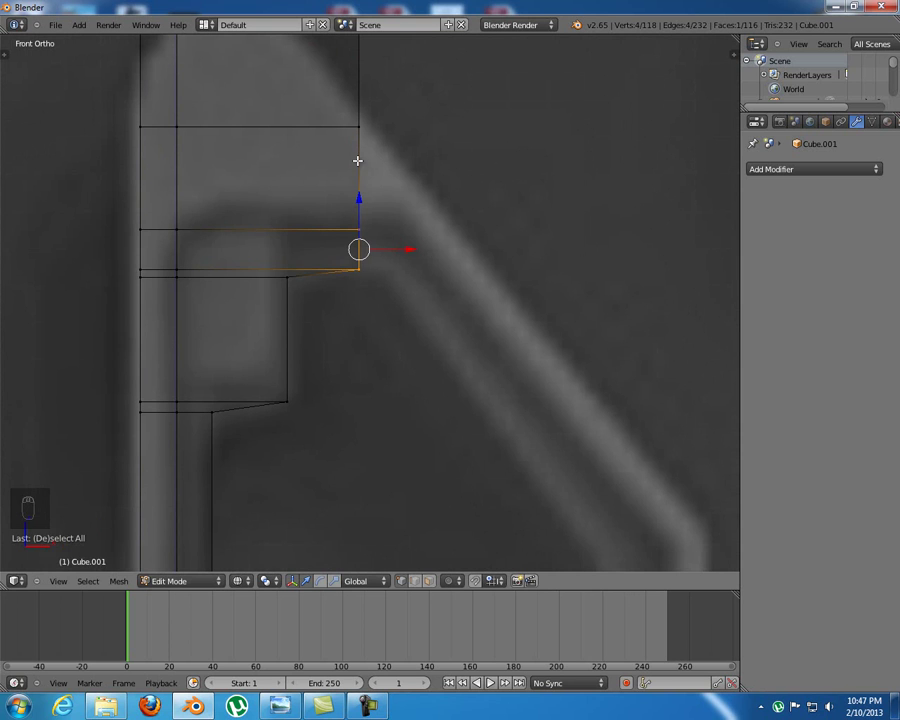
{"action": "key", "text": "b"}
{"action": "left_click_drag", "start_coordinate": [342, 111], "coordinate": [432, 195]}
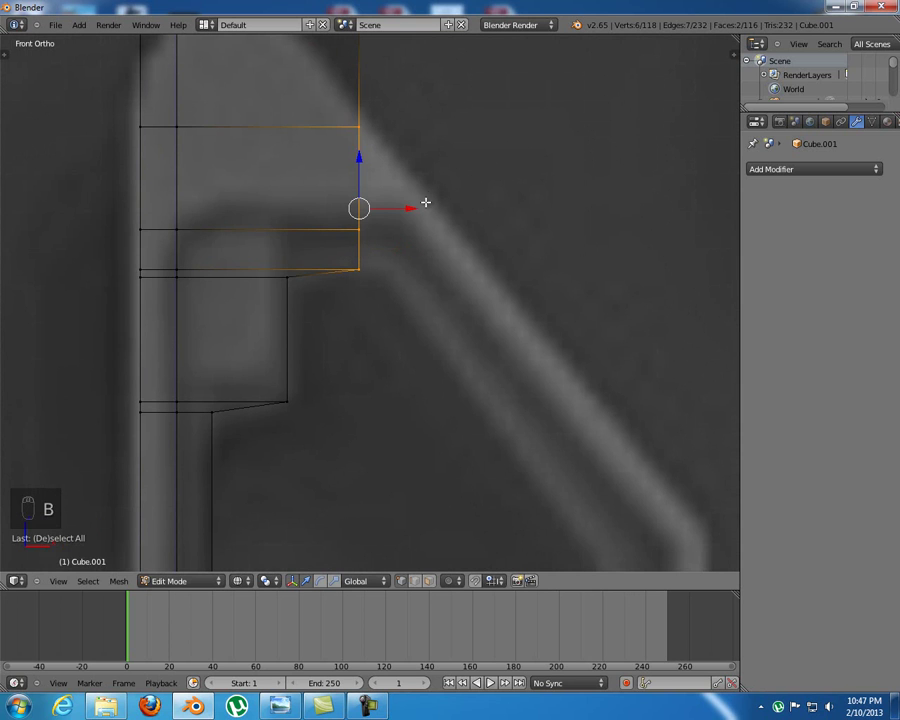
{"action": "middle_click_drag", "start_coordinate": [418, 223], "coordinate": [370, 270]}
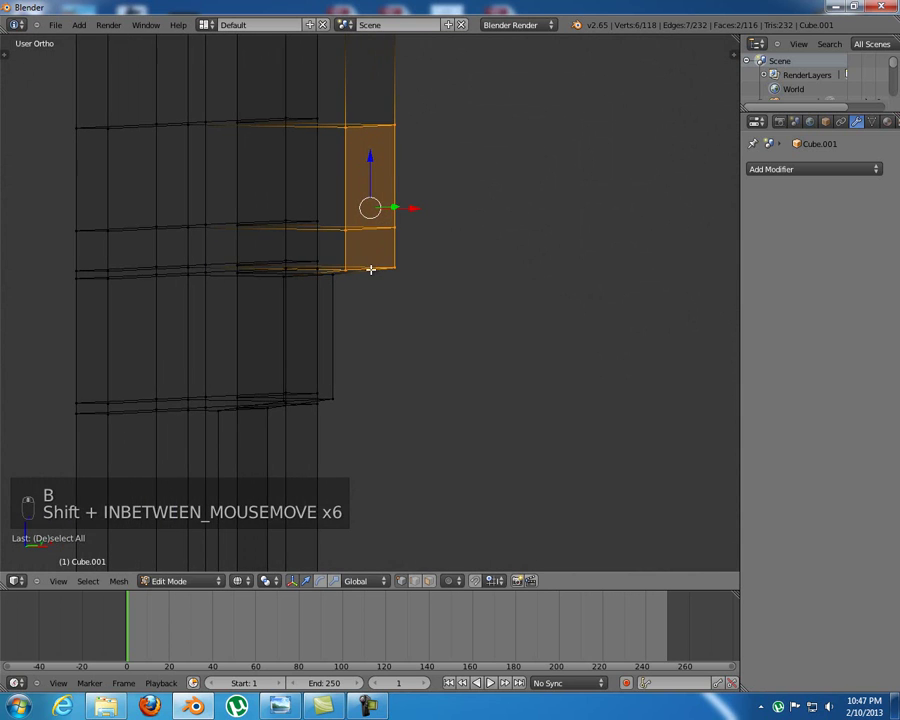
{"action": "key", "text": "KP_1"}
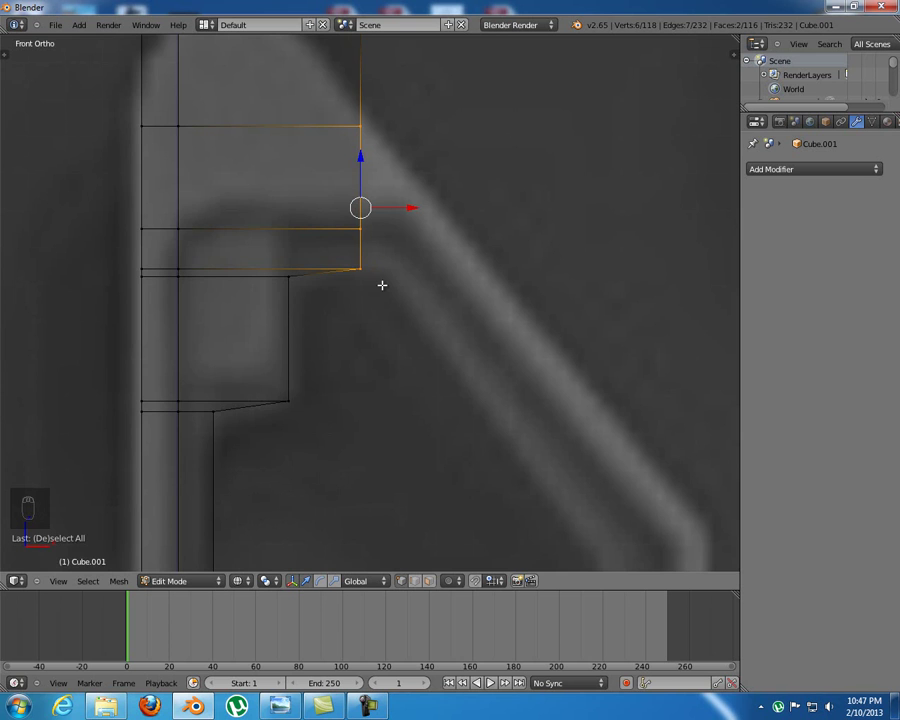
{"action": "key", "text": "z"}
{"action": "mouse_move", "coordinate": [404, 221]}
{"action": "middle_mouse_down", "text": "shift"}
{"action": "mouse_move", "coordinate": [456, 303]}
{"action": "mouse_move", "coordinate": [432, 327]}
{"action": "mouse_move", "coordinate": [393, 338]}
{"action": "middle_mouse_up", "text": "shift"}
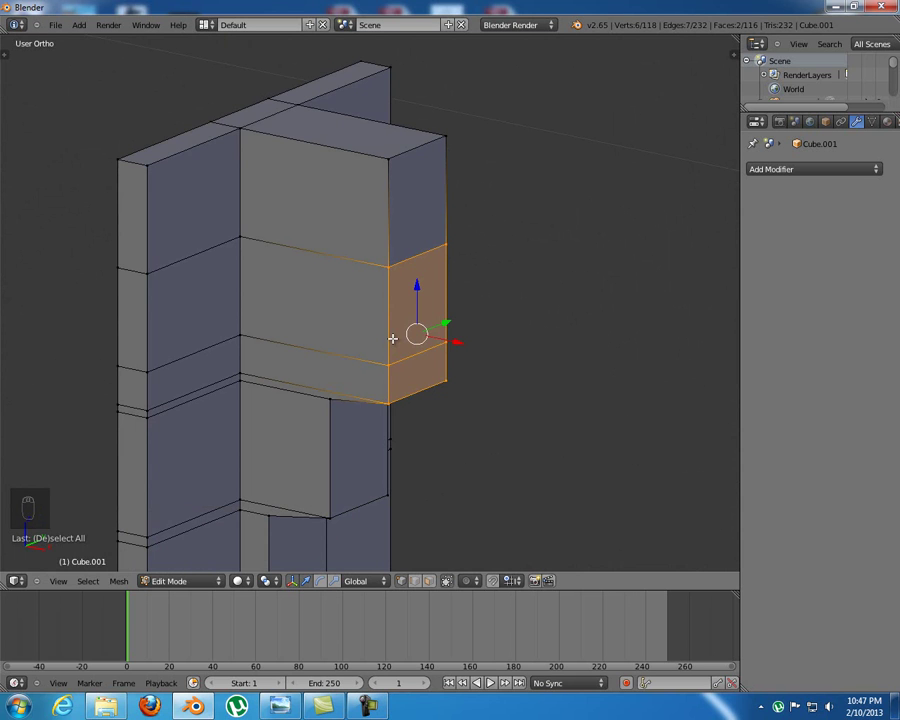
{"action": "key", "text": "KP_1"}
{"action": "key", "text": "z"}
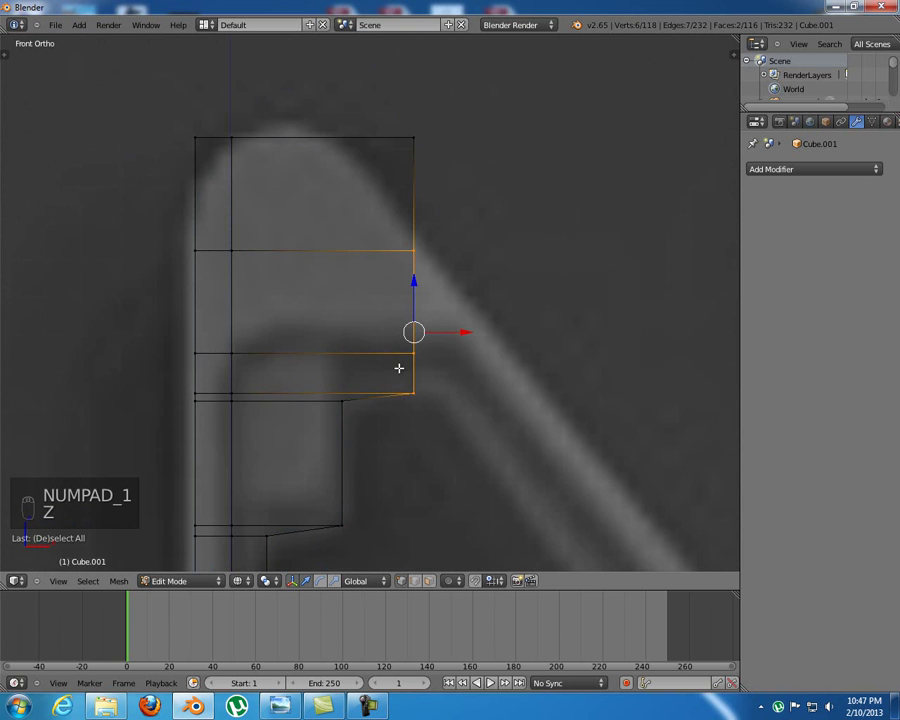
{"action": "middle_click_drag", "start_coordinate": [397, 365], "coordinate": [399, 357], "text": "shift"}
{"action": "middle_click_drag", "start_coordinate": [363, 317], "coordinate": [321, 331]}
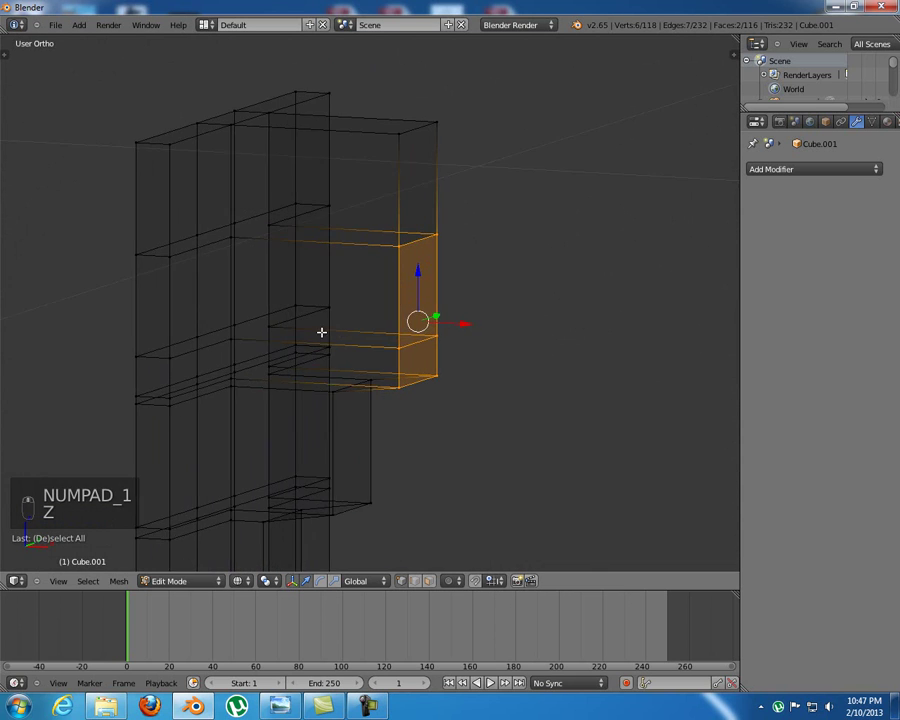
{"action": "right_click", "coordinate": [156, 254]}
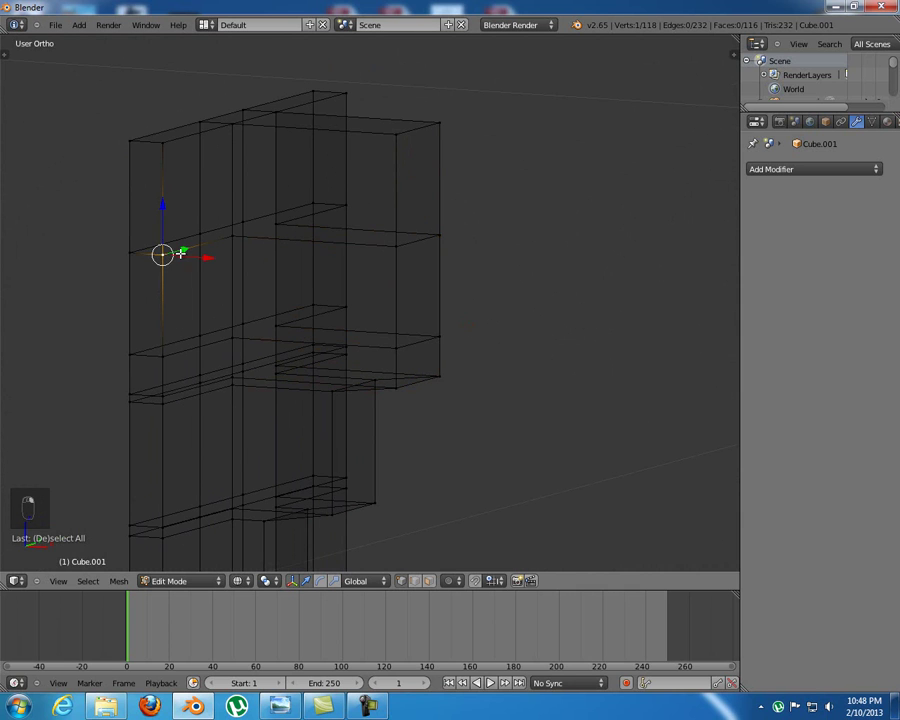
{"action": "key", "text": "KP_1"}
{"action": "key", "text": "z"}
{"action": "key", "text": "z"}
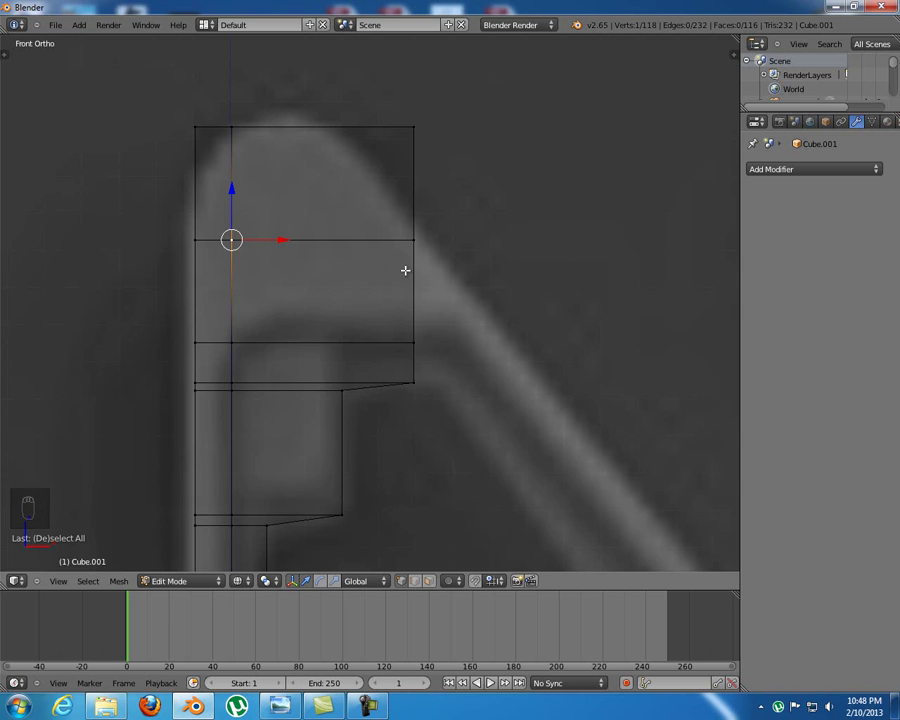
{"action": "middle_click_drag", "start_coordinate": [494, 410], "coordinate": [376, 275], "text": "shift"}
{"action": "scroll", "coordinate": [376, 275], "scroll_direction": "down", "scroll_amount": 5}
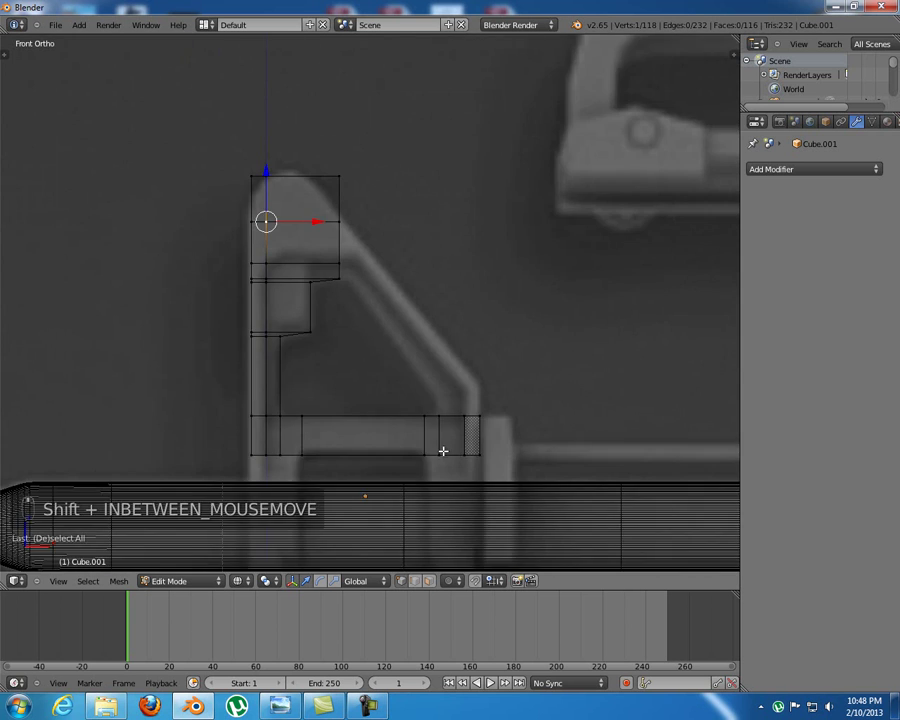
Select the top faces at the base's rear end and extrude them up about 0.012 to where the reference strut bends
{"action": "middle_click_drag", "start_coordinate": [444, 450], "coordinate": [364, 309], "text": "shift"}
{"action": "scroll", "coordinate": [371, 315], "scroll_direction": "up", "scroll_amount": 3}
{"action": "scroll", "coordinate": [371, 315], "scroll_direction": "up", "scroll_amount": 3, "text": "shift"}
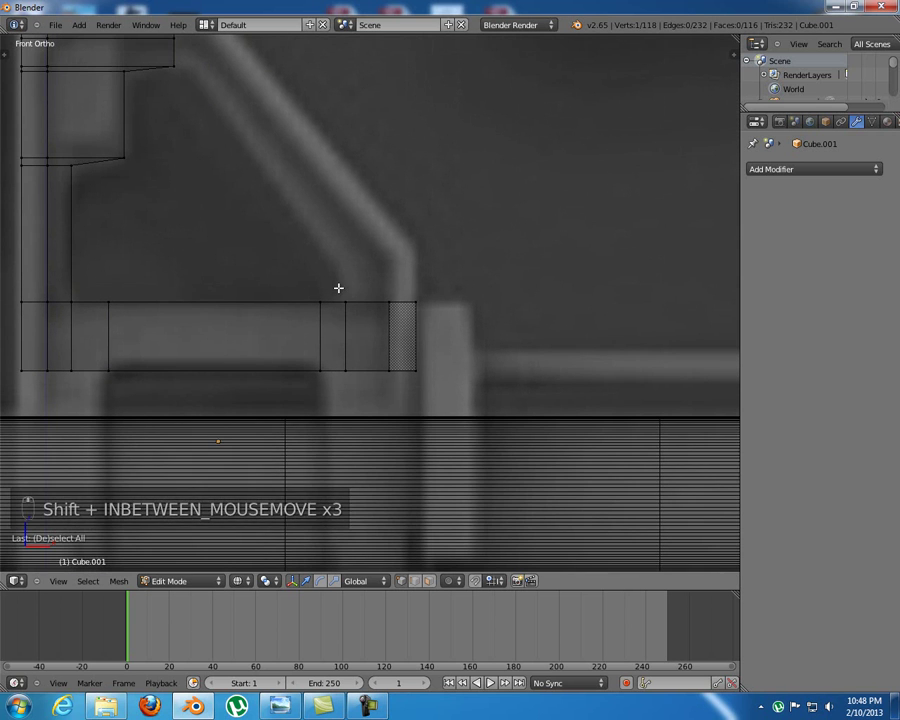
{"action": "key", "text": "a"}
{"action": "key", "text": "b"}
{"action": "left_click_drag", "start_coordinate": [287, 274], "coordinate": [510, 315]}
{"action": "middle_click_drag", "start_coordinate": [416, 288], "coordinate": [408, 319]}
{"action": "key", "text": "KP_1"}
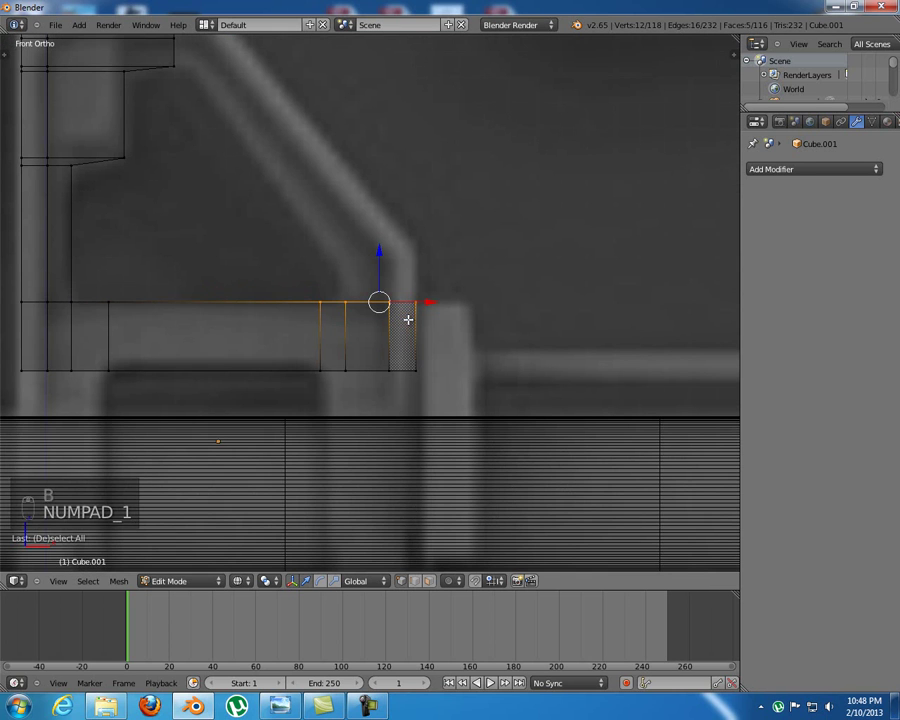
{"action": "key", "text": "b"}
{"action": "middle_click_drag", "start_coordinate": [296, 274], "coordinate": [330, 334]}
{"action": "scroll", "coordinate": [334, 342], "scroll_direction": "up", "scroll_amount": 2, "text": "shift"}
{"action": "key", "text": "e"}
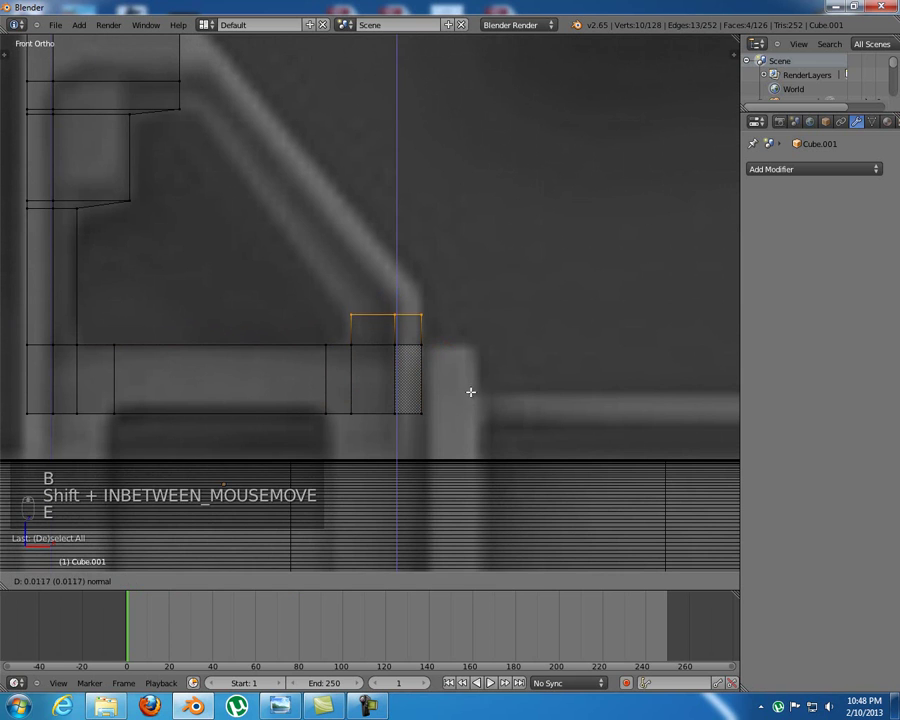
{"action": "left_click", "coordinate": [475, 393]}
Select the middle and outer top vertices of the new extrusion and raise them to follow the reference strut's bend
{"action": "key", "text": "a"}
{"action": "key", "text": "b"}
{"action": "key", "text": "b"}
{"action": "left_click_drag", "start_coordinate": [380, 288], "coordinate": [458, 334]}
{"action": "left_click_drag", "start_coordinate": [415, 281], "coordinate": [424, 250]}
Extrude the slanted top faces and shift the new end along the reference's diagonal strut toward the head
{"action": "key", "text": "a"}
{"action": "key", "text": "b"}
{"action": "key", "text": "a"}
{"action": "key", "text": "b"}
{"action": "left_click_drag", "start_coordinate": [305, 265], "coordinate": [494, 321]}
{"action": "key", "text": "e"}
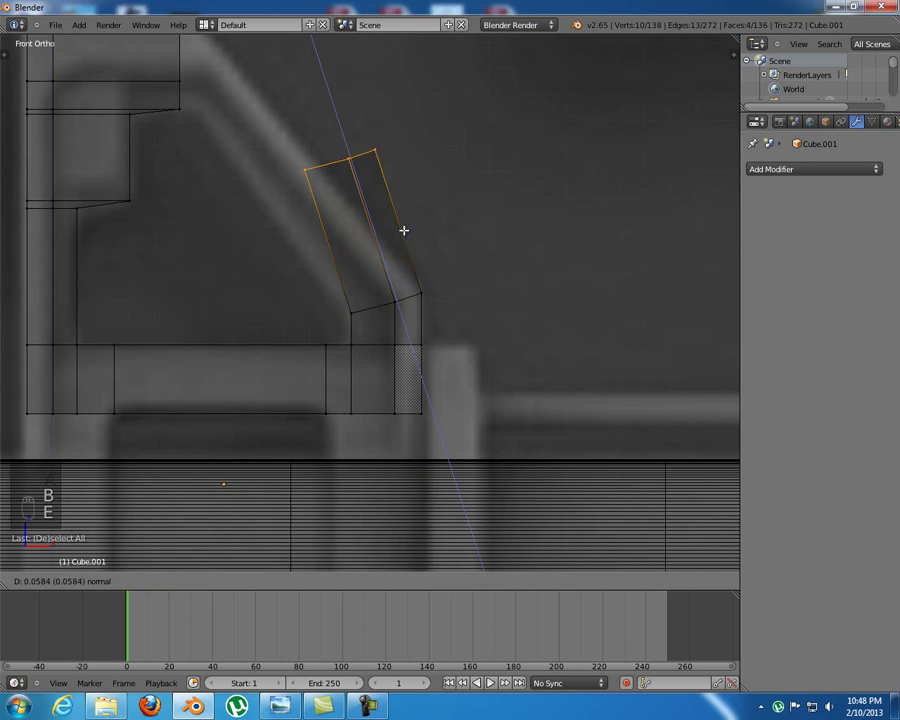
{"action": "left_click", "coordinate": [403, 211]}
{"action": "middle_click_drag", "start_coordinate": [403, 211], "coordinate": [441, 269], "text": "shift"}
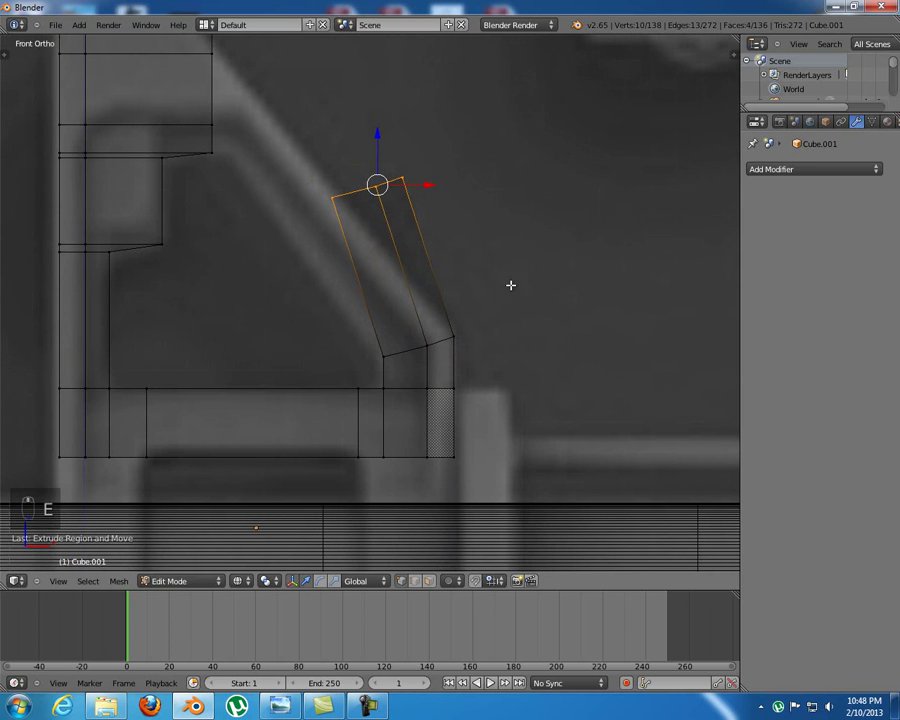
{"action": "key", "text": "g"}
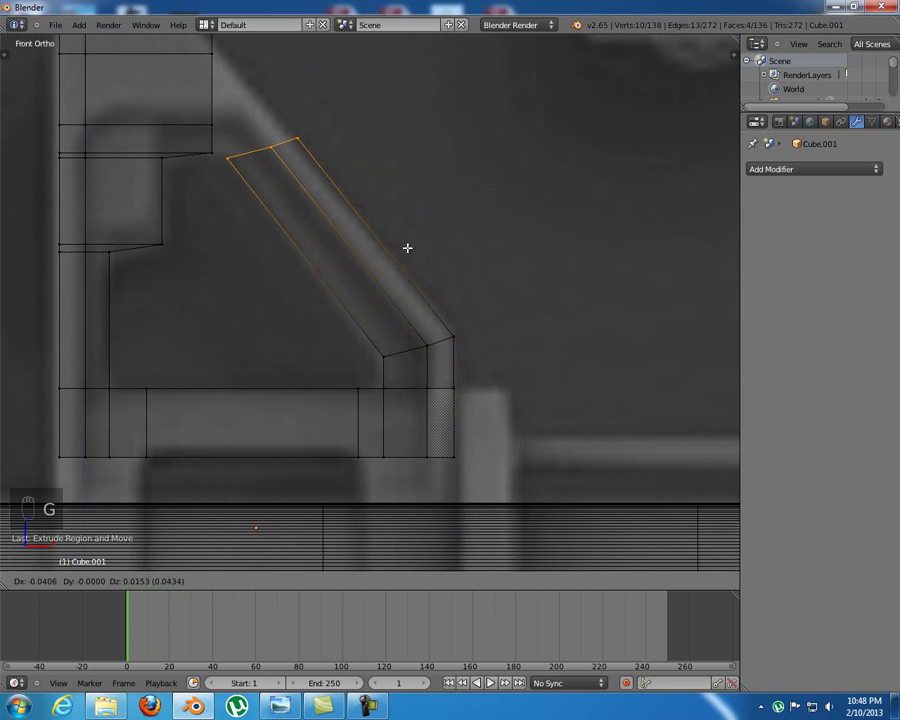
{"action": "left_click", "coordinate": [407, 247]}
Select the inner corner vertices of the strut's upper end and move them toward the head's lower corner
{"action": "middle_click_drag", "start_coordinate": [332, 216], "coordinate": [378, 267], "text": "shift"}
{"action": "key", "text": "a"}
{"action": "key", "text": "b"}
{"action": "key", "text": "b"}
{"action": "left_click_drag", "start_coordinate": [263, 198], "coordinate": [304, 227]}
{"action": "middle_click_drag", "start_coordinate": [304, 227], "coordinate": [326, 278], "text": "shift"}
{"action": "key", "text": "g"}
{"action": "left_click", "coordinate": [334, 275]}
Move the middle and outer vertices of the strut's upper end up along the reference to meet the head's side
{"action": "key", "text": "a"}
{"action": "key", "text": "b"}
{"action": "left_click_drag", "start_coordinate": [346, 215], "coordinate": [446, 288]}
{"action": "key", "text": "a"}
{"action": "key", "text": "b"}
{"action": "key", "text": "g"}
{"action": "left_click", "coordinate": [420, 261]}
{"action": "key", "text": "a"}
{"action": "key", "text": "b"}
{"action": "left_click_drag", "start_coordinate": [327, 191], "coordinate": [386, 230]}
{"action": "key", "text": "g"}
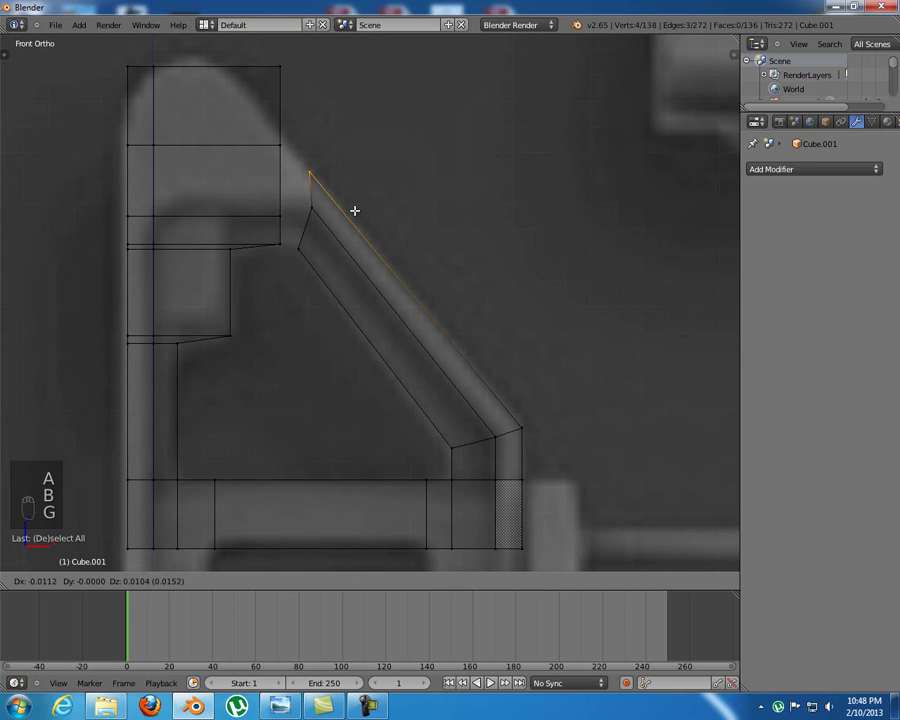
{"action": "left_click", "coordinate": [354, 210]}
Fine-tune the middle and inner vertices of the strut's upper end against the reference and check the shape in solid display
{"action": "key", "text": "a"}
{"action": "key", "text": "b"}
{"action": "left_click_drag", "start_coordinate": [294, 200], "coordinate": [326, 222]}
{"action": "key", "text": "g"}
{"action": "left_click", "coordinate": [320, 222]}
{"action": "key", "text": "a"}
{"action": "key", "text": "b"}
{"action": "key", "text": "b"}
{"action": "left_click_drag", "start_coordinate": [292, 238], "coordinate": [318, 258]}
{"action": "key", "text": "g"}
{"action": "left_click", "coordinate": [321, 262]}
{"action": "mouse_move", "coordinate": [319, 255]}
{"action": "middle_mouse_down"}
{"action": "mouse_move", "coordinate": [301, 271]}
{"action": "mouse_move", "coordinate": [329, 279]}
{"action": "mouse_move", "coordinate": [370, 313]}
{"action": "mouse_move", "coordinate": [311, 325]}
{"action": "mouse_move", "coordinate": [303, 309]}
{"action": "mouse_move", "coordinate": [376, 293]}
{"action": "mouse_move", "coordinate": [334, 295]}
{"action": "mouse_move", "coordinate": [364, 293]}
{"action": "mouse_move", "coordinate": [346, 313]}
{"action": "middle_mouse_up"}
{"action": "key", "text": "z"}
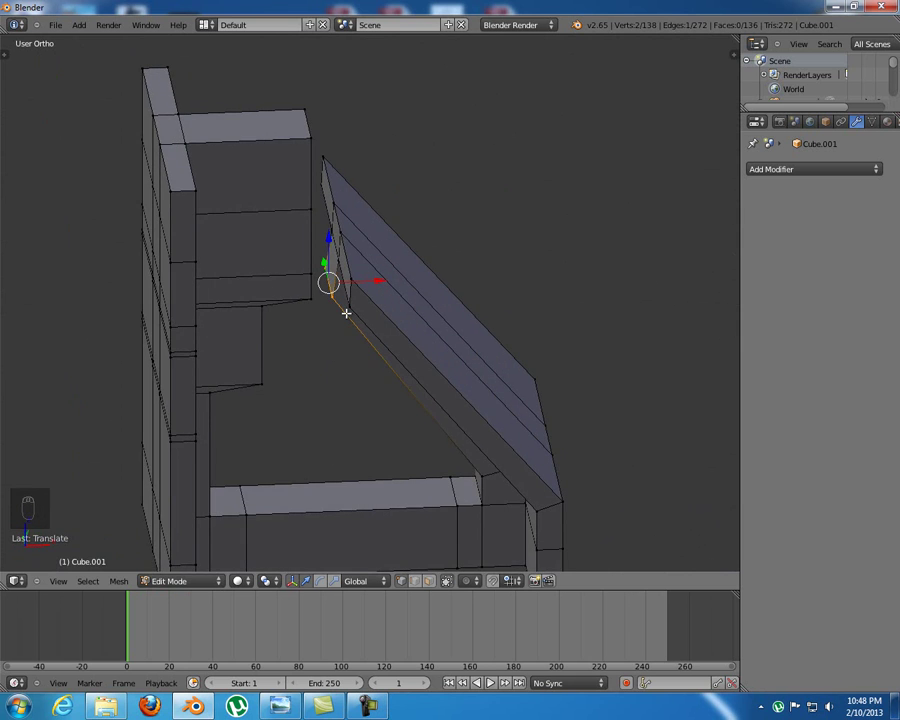
{"action": "key", "text": "KP_1"}
{"action": "key", "text": "z"}
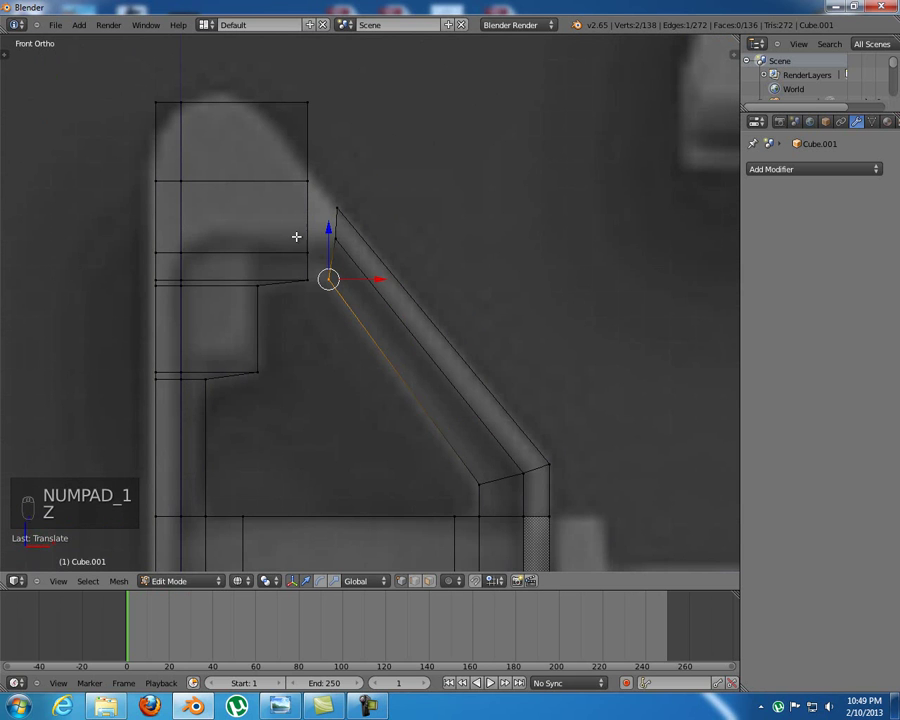
Delete the vertices of the head's topmost row
{"action": "key", "text": "b"}
{"action": "left_click_drag", "start_coordinate": [130, 77], "coordinate": [370, 114]}
{"action": "key", "text": "x"}
{"action": "key", "text": "b"}
{"action": "middle_click_drag", "start_coordinate": [324, 256], "coordinate": [398, 306]}
{"action": "key", "text": "x"}
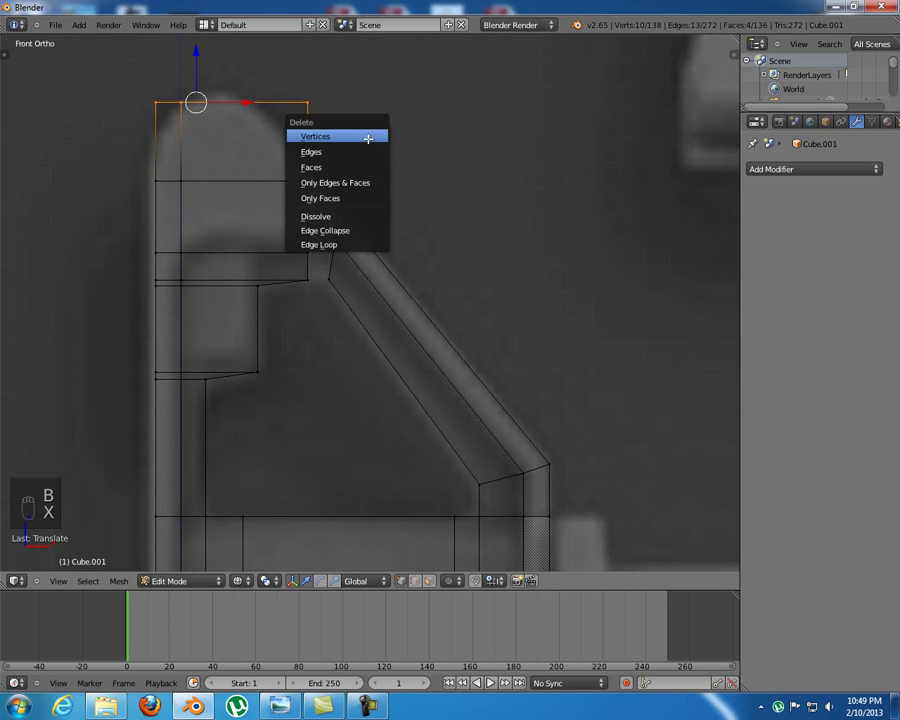
{"action": "left_click", "coordinate": [364, 136]}
{"action": "middle_click_drag", "start_coordinate": [303, 100], "coordinate": [341, 116], "text": "shift"}
{"action": "middle_click_drag", "start_coordinate": [353, 222], "coordinate": [272, 191]}
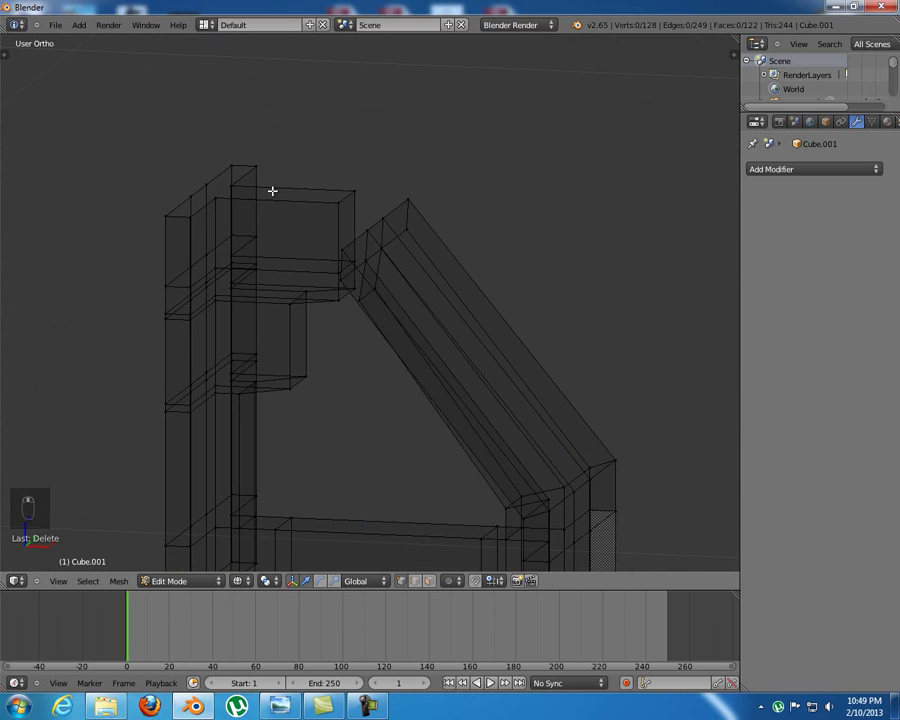
Delete the next row of vertices at the head's mid-height
{"action": "key", "text": "KP_1"}
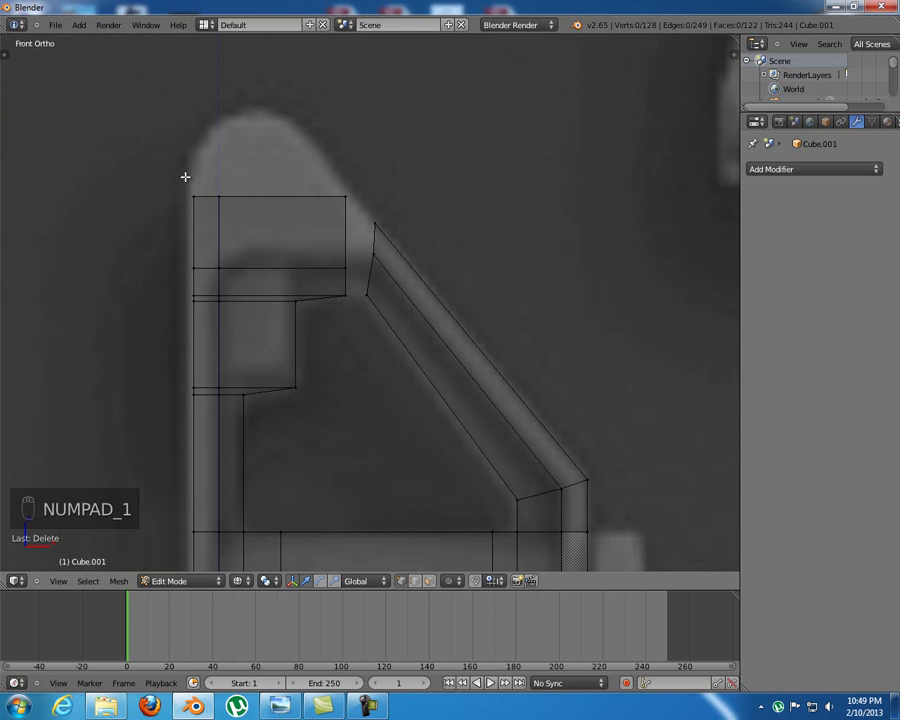
{"action": "key", "text": "b"}
{"action": "left_click_drag", "start_coordinate": [163, 157], "coordinate": [357, 215]}
{"action": "key", "text": "x"}
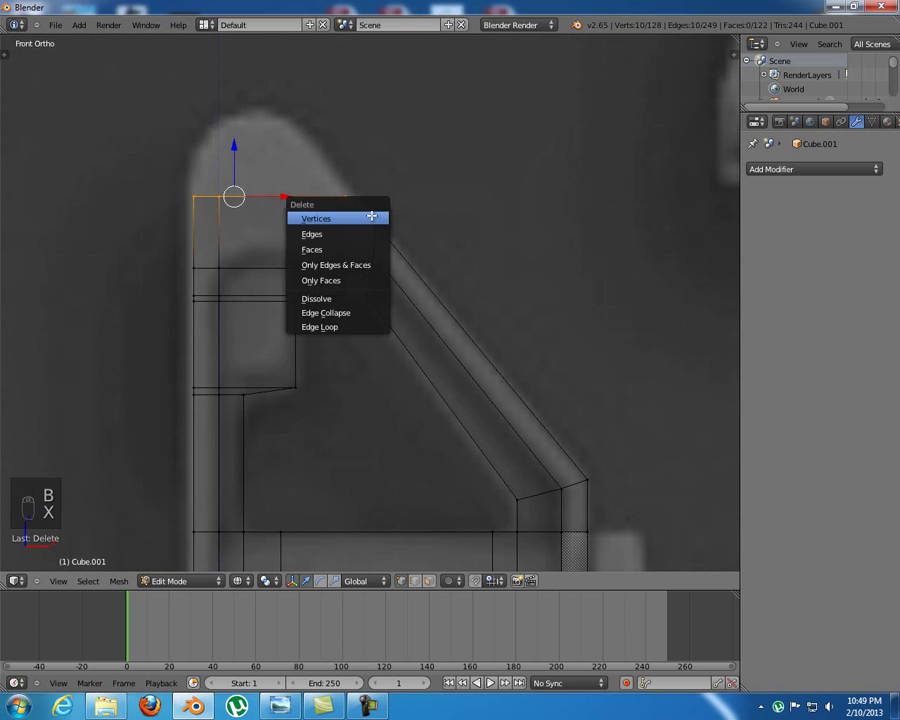
{"action": "left_click", "coordinate": [359, 214]}
Delete the head's end face opposite the strut and join that opening's two upper corners with an edge
{"action": "mouse_move", "coordinate": [352, 224]}
{"action": "middle_mouse_down"}
{"action": "mouse_move", "coordinate": [338, 232]}
{"action": "mouse_move", "coordinate": [357, 289]}
{"action": "middle_mouse_up"}
{"action": "key", "text": "z"}
{"action": "right_click", "coordinate": [357, 289], "text": "shift"}
{"action": "right_click", "coordinate": [376, 328], "text": "shift"}
{"action": "key", "text": "x"}
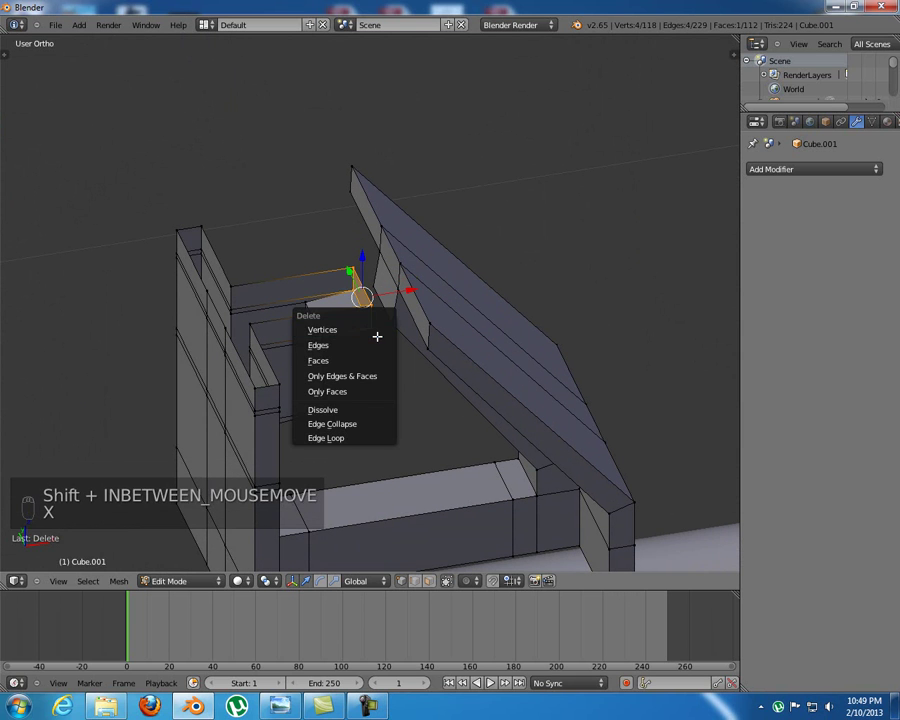
{"action": "left_click", "coordinate": [366, 360]}
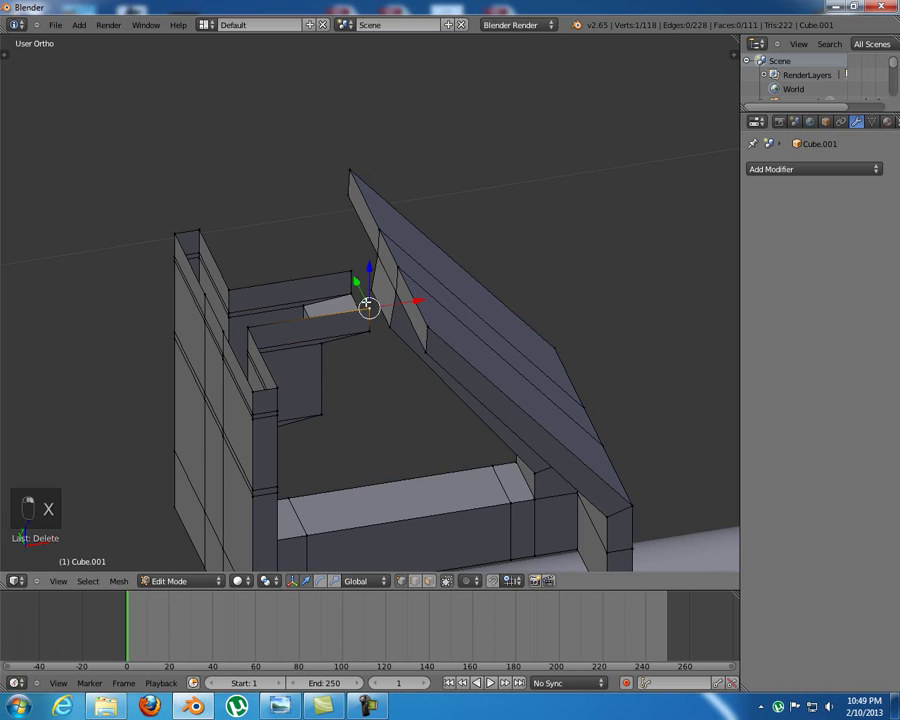
{"action": "right_click", "coordinate": [370, 296], "text": "shift"}
{"action": "key", "text": "f"}
{"action": "middle_click_drag", "start_coordinate": [388, 302], "coordinate": [412, 303]}
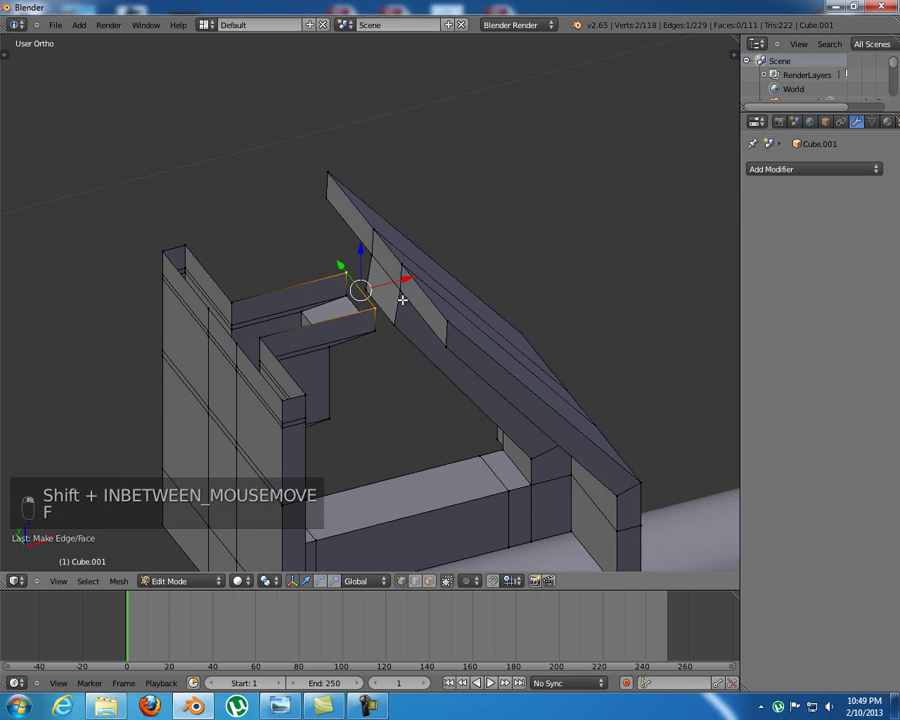
Delete the lower middle face at the strut's upper end, opposite the head's opening
{"action": "right_click", "coordinate": [400, 293]}
{"action": "right_click", "coordinate": [406, 317], "text": "shift"}
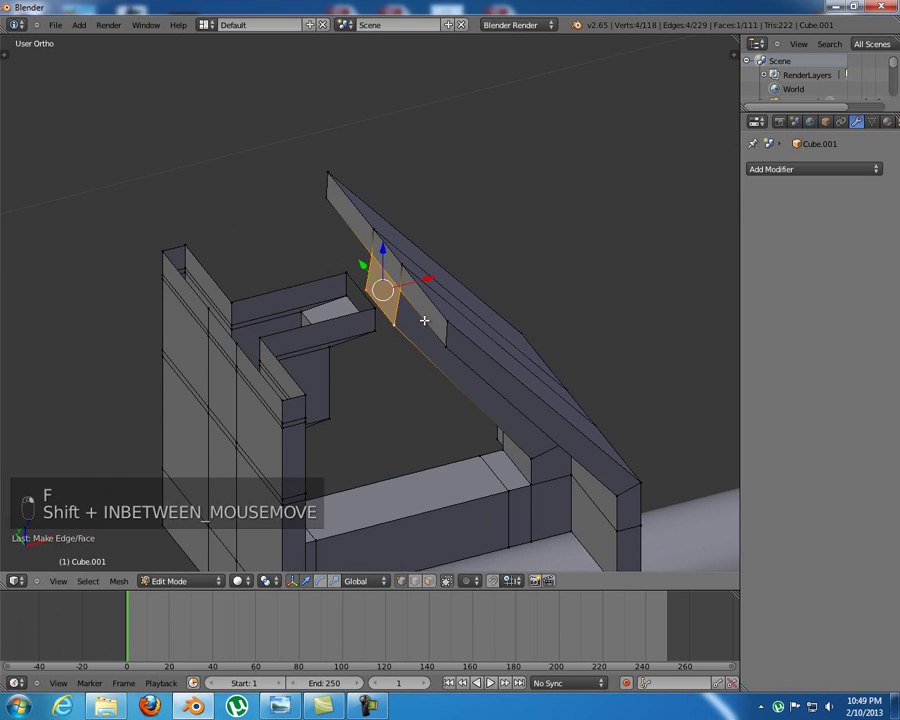
{"action": "key", "text": "x"}
{"action": "left_click", "coordinate": [424, 318]}
{"action": "middle_click_drag", "start_coordinate": [438, 324], "coordinate": [428, 316], "text": "shift"}
{"action": "scroll", "coordinate": [424, 302], "scroll_direction": "up", "scroll_amount": 6}
Select the eight vertices around the strut's and head's facing openings, try to bridge them, and undo the attempt
{"action": "right_click", "coordinate": [441, 249]}
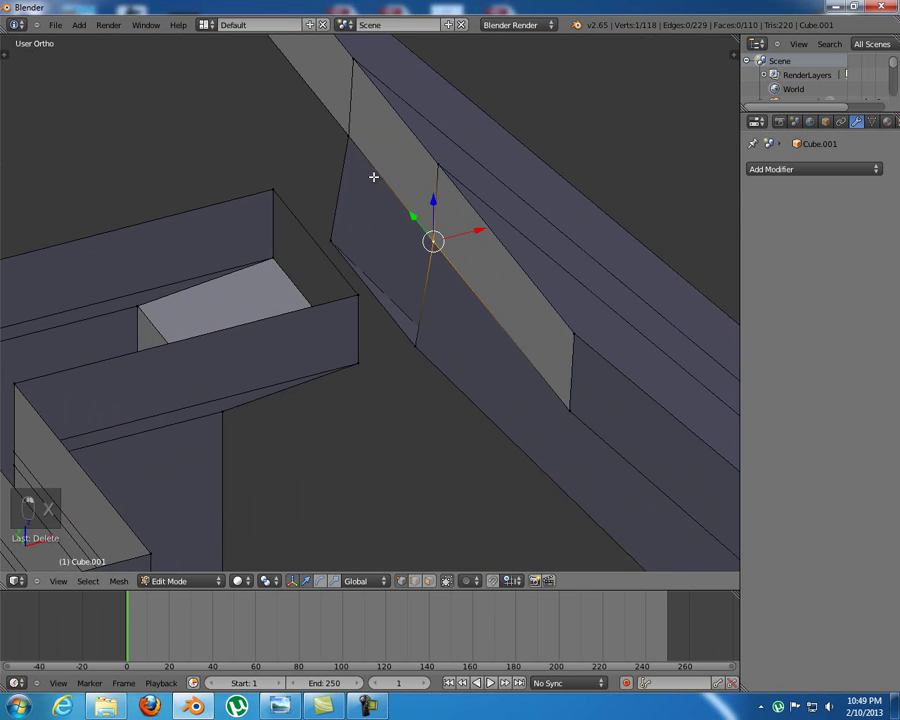
{"action": "right_click", "coordinate": [353, 146], "text": "shift"}
{"action": "right_click", "coordinate": [340, 236], "text": "shift"}
{"action": "right_click", "coordinate": [420, 354], "text": "shift"}
{"action": "right_click", "coordinate": [366, 362], "text": "shift"}
{"action": "right_click", "coordinate": [356, 291], "text": "shift"}
{"action": "right_click", "coordinate": [271, 201], "text": "shift"}
{"action": "right_click", "coordinate": [289, 255], "text": "shift"}
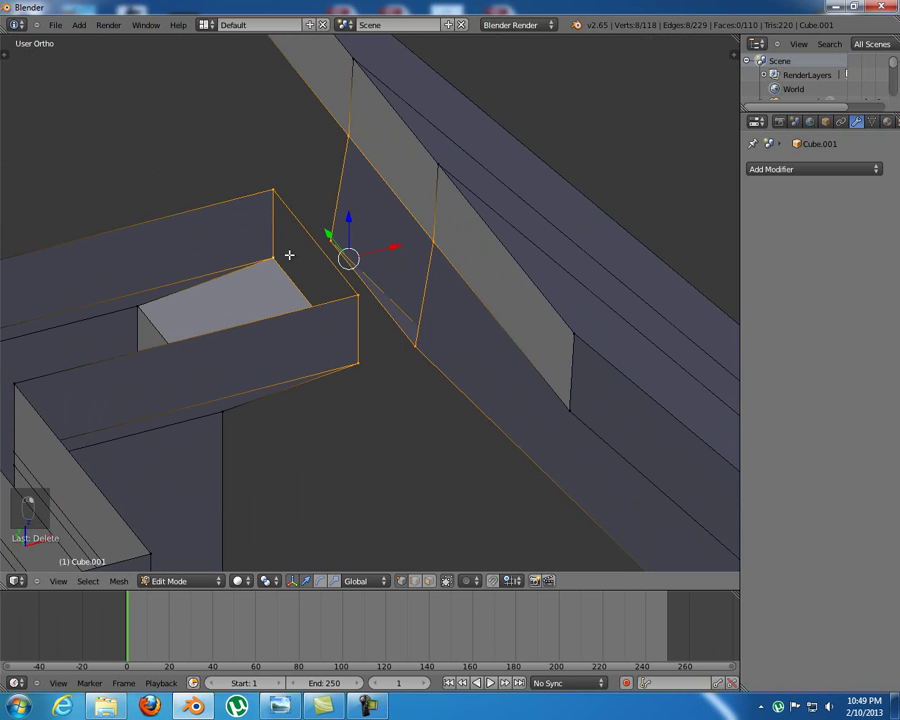
{"action": "key", "text": "ctrl+e"}
{"action": "key", "text": "ctrl+e"}
{"action": "left_click", "coordinate": [450, 280]}
{"action": "middle_click_drag", "start_coordinate": [451, 295], "coordinate": [361, 360]}
{"action": "key", "text": "ctrl+z"}
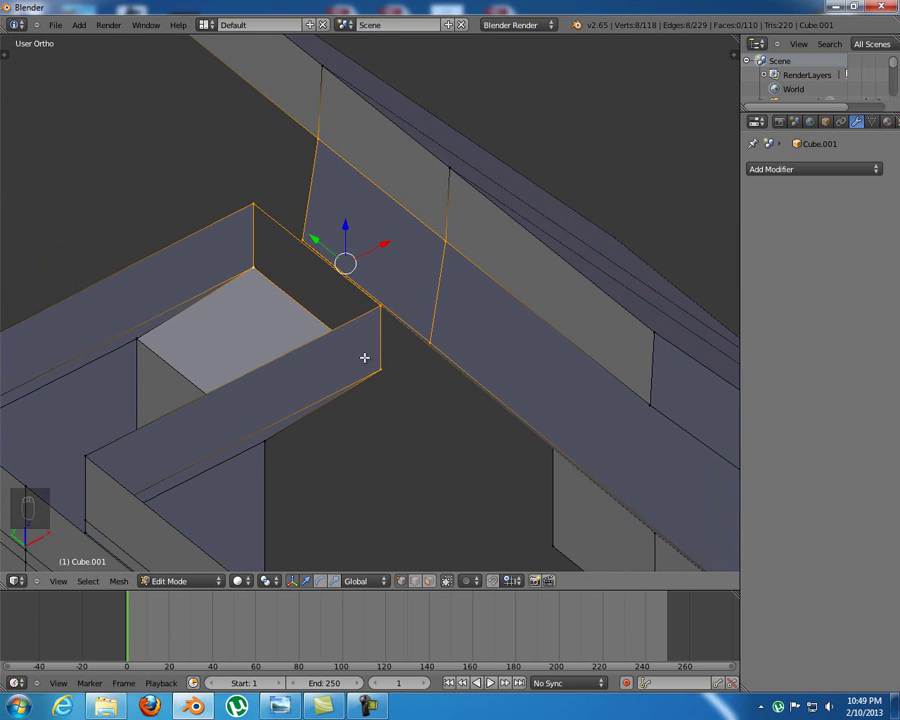
Try Bridge Two Edge Loops on the still-selected openings, inspect the new faces, and undo the bridge
{"action": "mouse_move", "coordinate": [417, 329]}
{"action": "middle_mouse_down"}
{"action": "mouse_move", "coordinate": [402, 303]}
{"action": "mouse_move", "coordinate": [418, 307]}
{"action": "middle_mouse_up"}
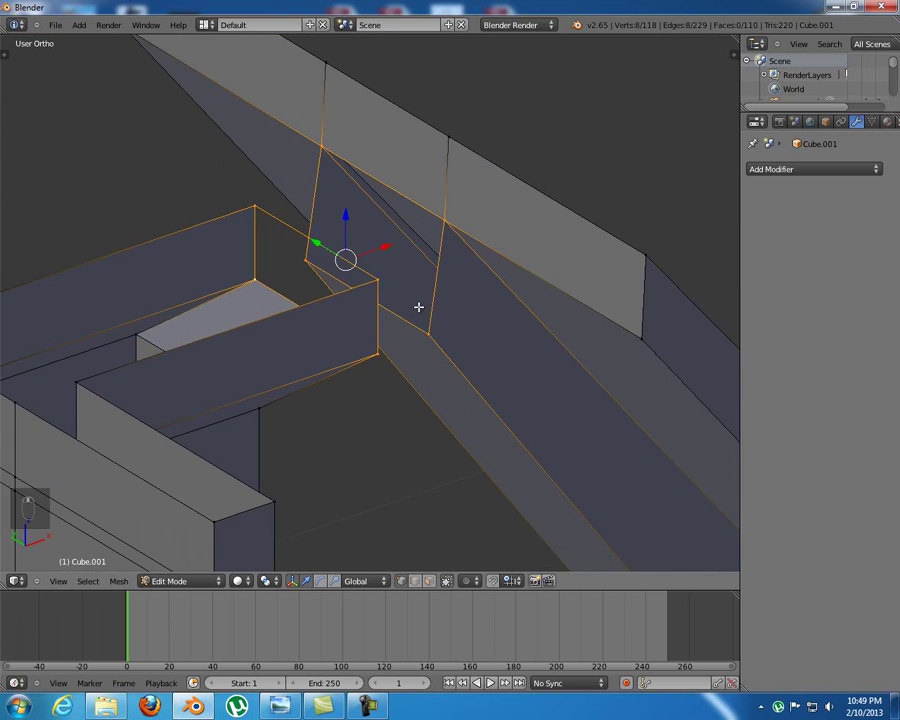
{"action": "key", "text": "ctrl+e"}
{"action": "left_click", "coordinate": [416, 364]}
{"action": "middle_click_drag", "start_coordinate": [416, 364], "coordinate": [343, 319]}
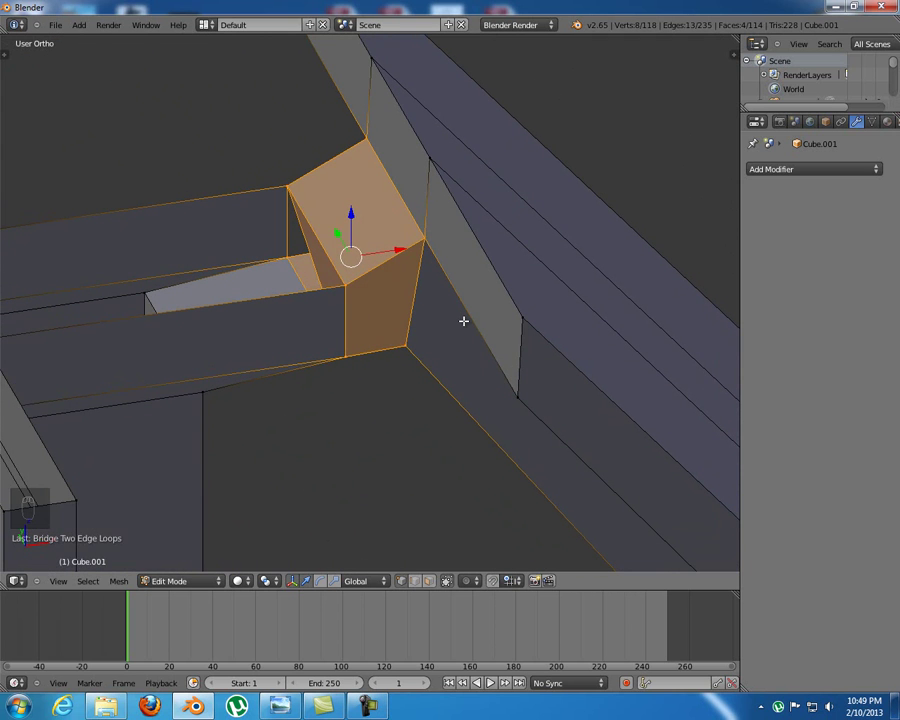
{"action": "key", "text": "ctrl+z"}
Select the whole mesh and make its normals consistent
{"action": "key", "text": "a"}
{"action": "key", "text": "a"}
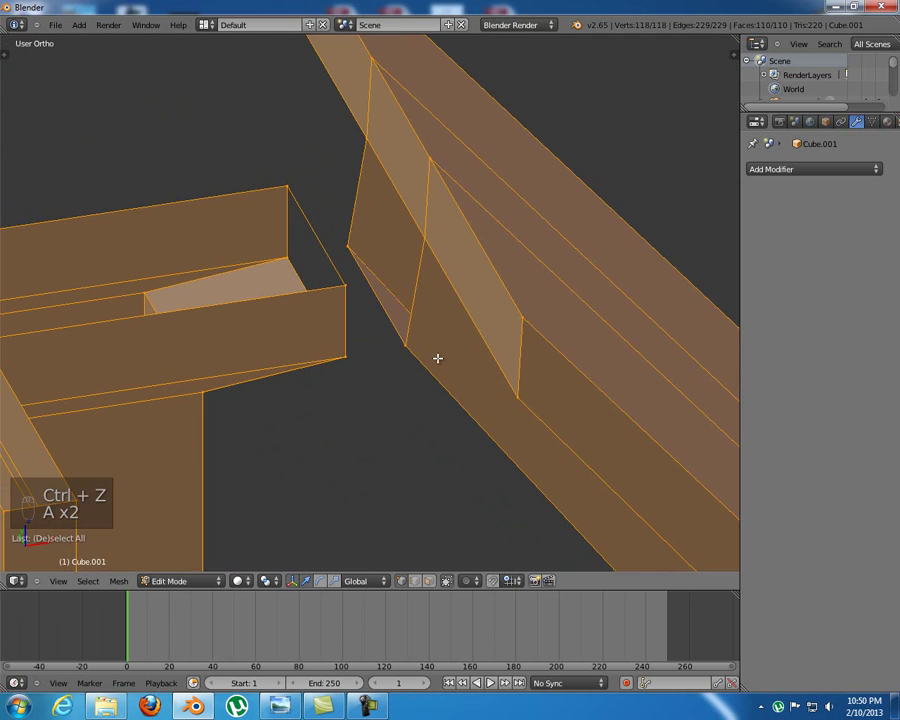
{"action": "key", "text": "ctrl+n"}
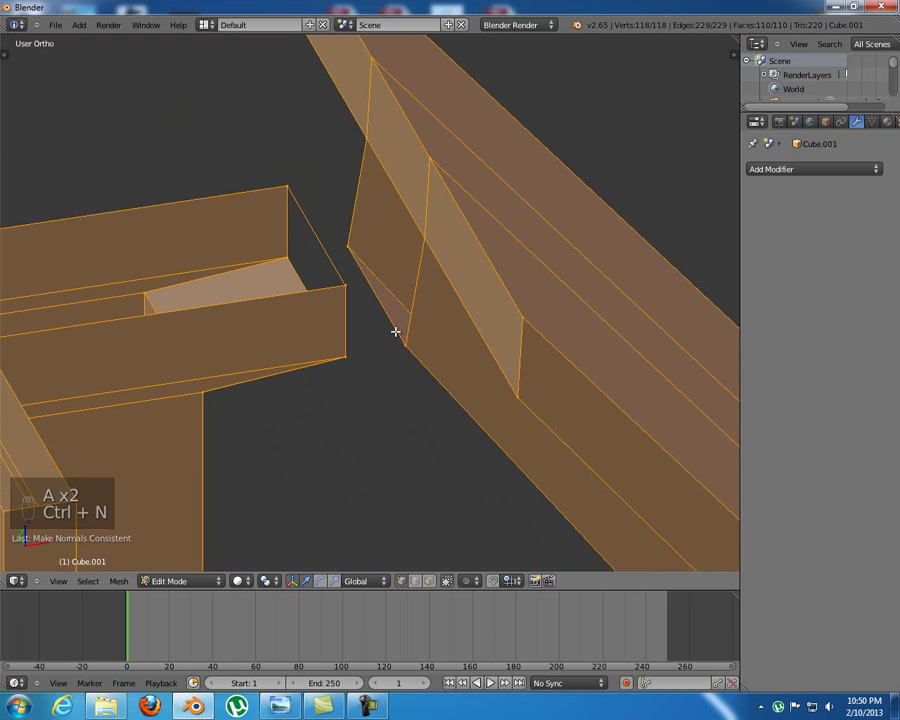
Reselect the eight vertices around the two facing openings, try bridging the edge loops again, and undo it
{"action": "right_click", "coordinate": [404, 344]}
{"action": "right_click", "coordinate": [424, 236]}
{"action": "right_click", "coordinate": [368, 148], "text": "alt"}
{"action": "right_click", "coordinate": [353, 255], "text": "shift"}
{"action": "right_click", "coordinate": [404, 342], "text": "shift"}
{"action": "right_click", "coordinate": [342, 289], "text": "shift"}
{"action": "right_click", "coordinate": [345, 350], "text": "shift"}
{"action": "right_click", "coordinate": [284, 244], "text": "shift"}
{"action": "right_click_drag", "start_coordinate": [286, 229], "coordinate": [509, 412], "text": "shift"}
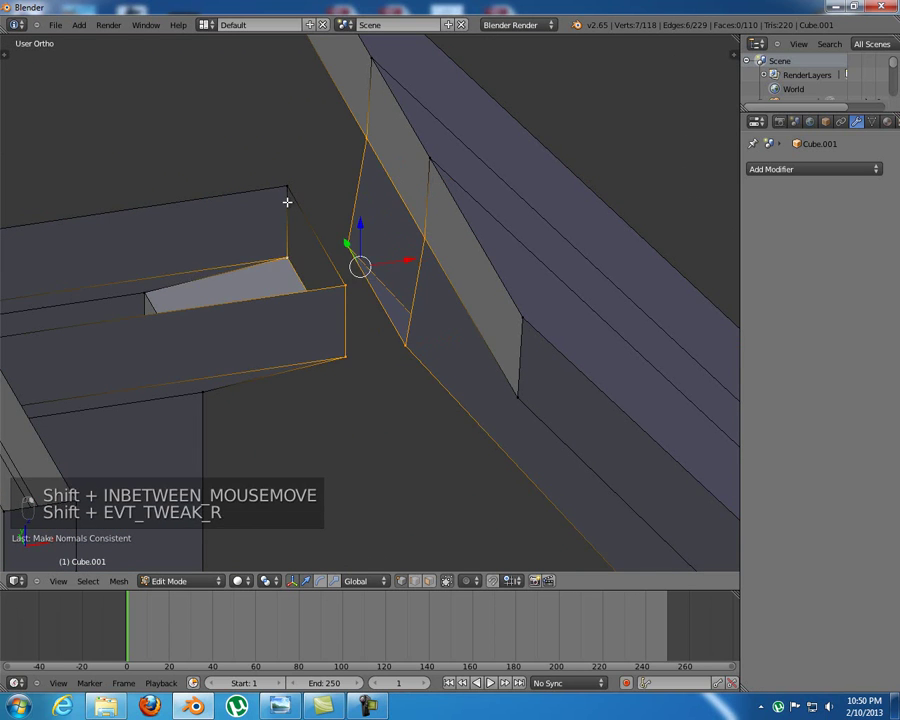
{"action": "key", "text": "ctrl+e"}
{"action": "left_click", "coordinate": [505, 473]}
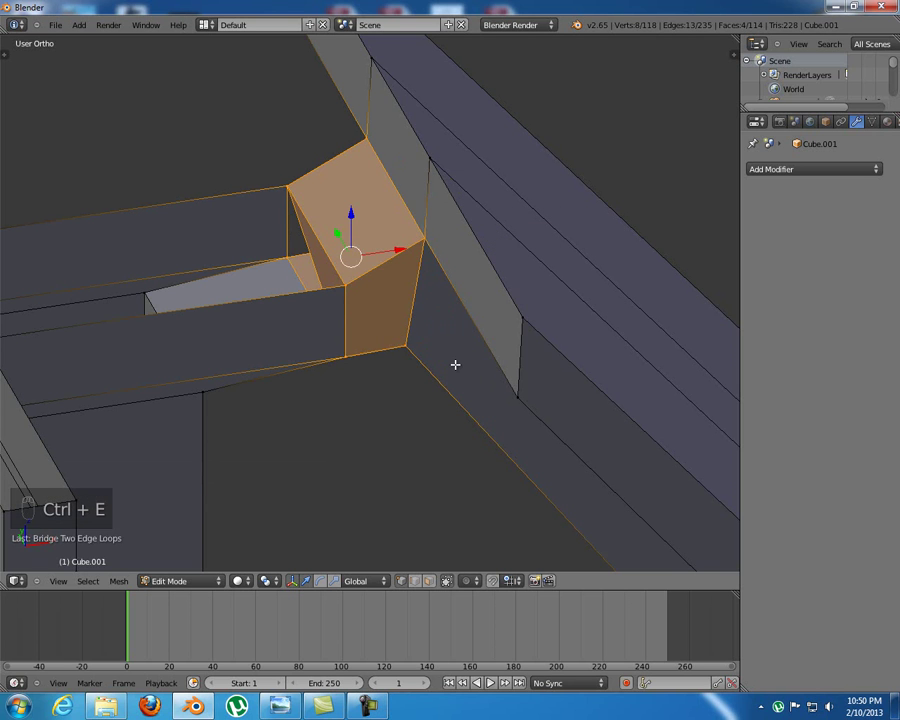
{"action": "key", "text": "ctrl+z"}
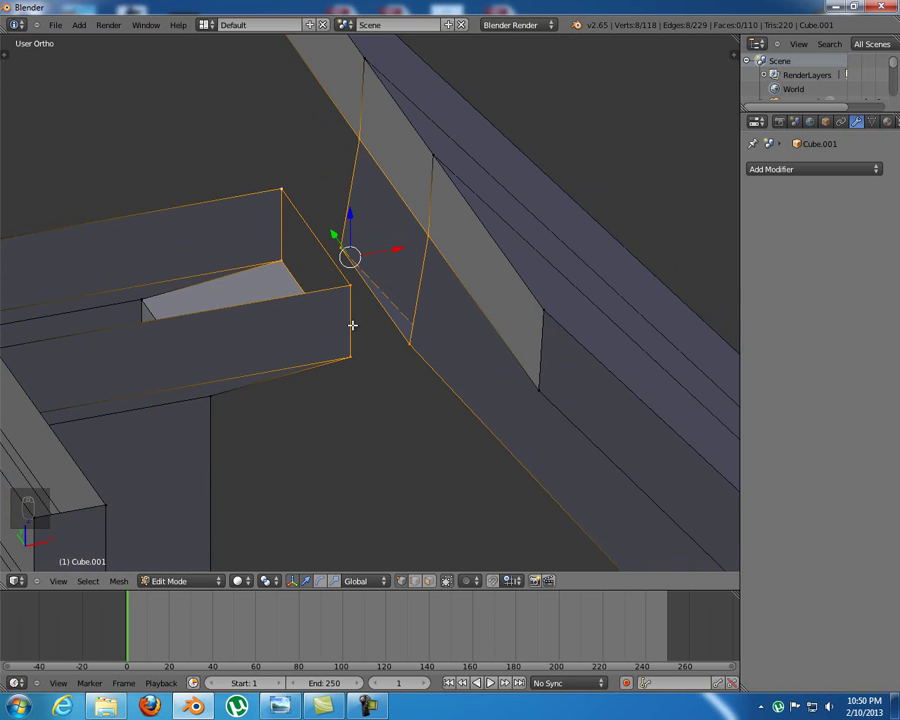
Box-select the head's remaining top row in front wireframe view and delete its vertices
{"action": "key", "text": "KP_1"}
{"action": "middle_click_drag", "start_coordinate": [353, 323], "coordinate": [434, 316], "text": "shift"}
{"action": "scroll", "coordinate": [456, 317], "scroll_direction": "down", "scroll_amount": 5}
{"action": "key", "text": "z"}
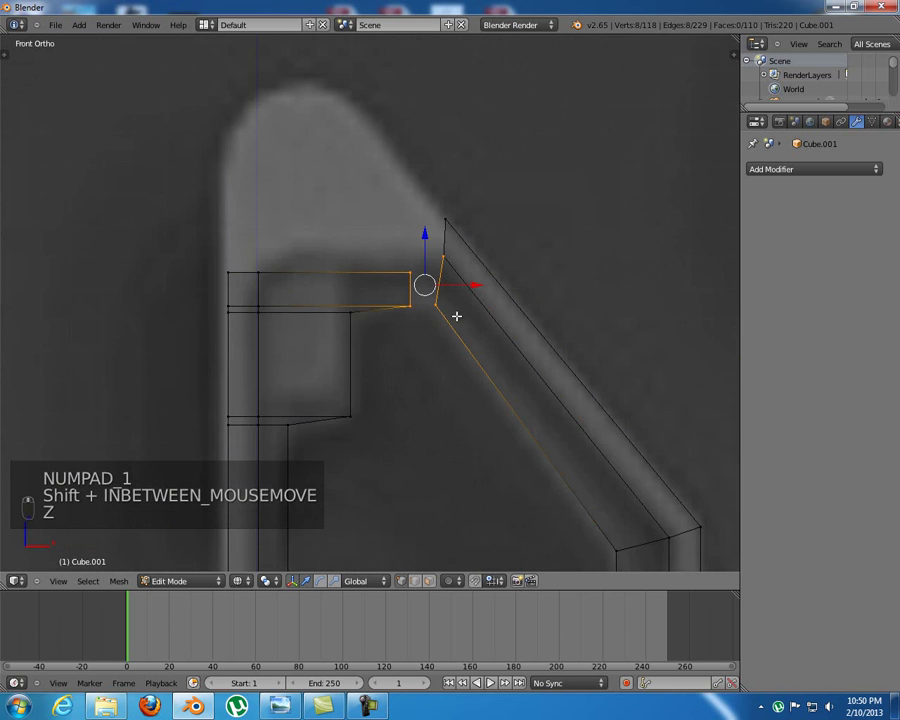
{"action": "key", "text": "a"}
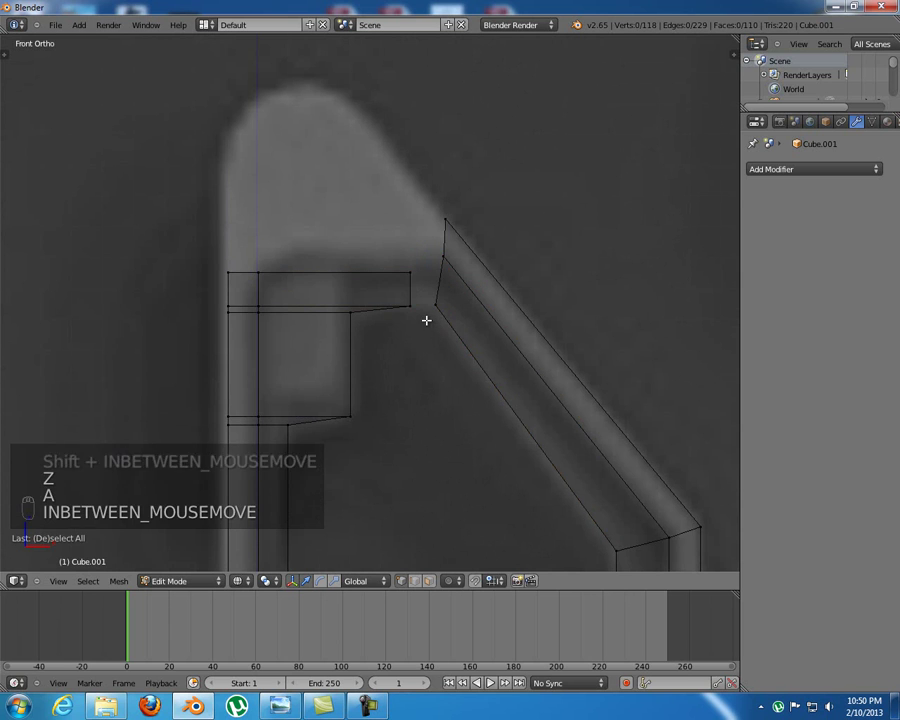
{"action": "left_click_drag", "start_coordinate": [396, 293], "coordinate": [398, 293]}
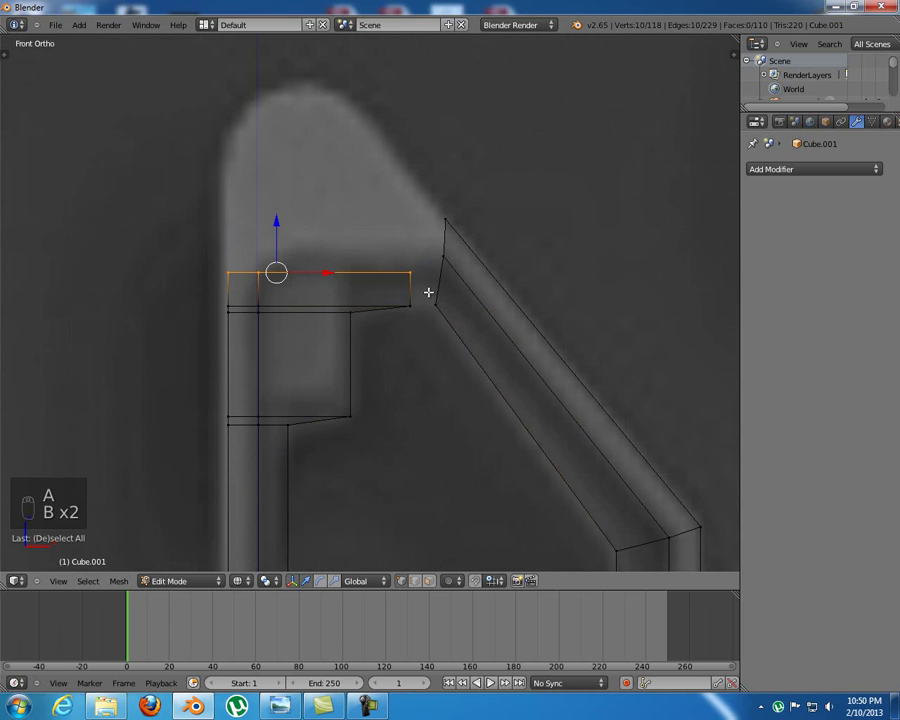
{"action": "key", "text": "x"}
{"action": "left_click", "coordinate": [416, 282]}
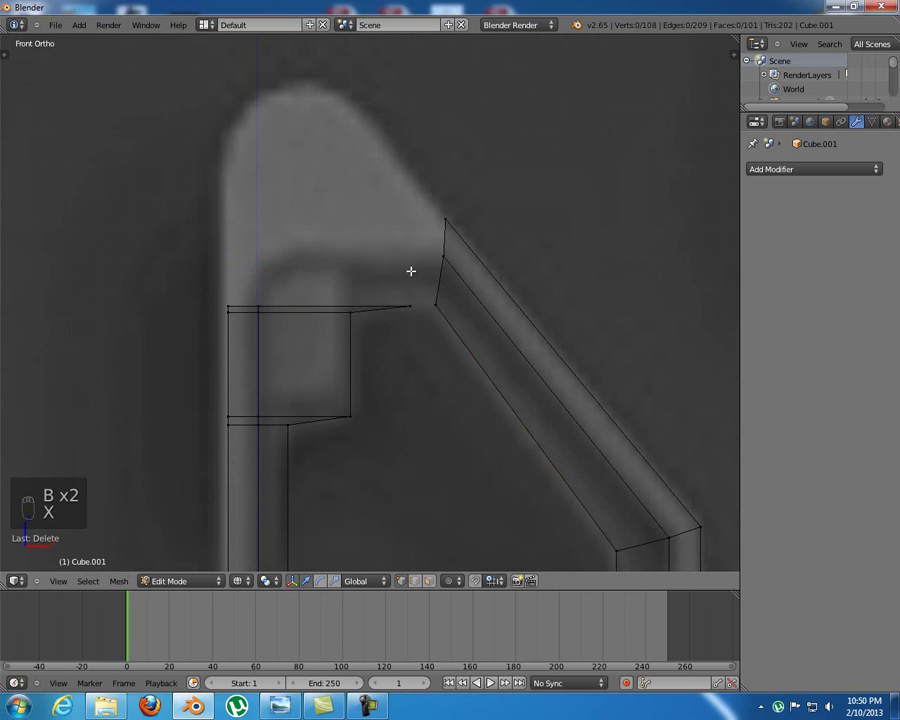
Fill a face between the head's two outer end vertices and the strut's two lower middle vertices, and clear the selection
{"action": "key", "text": "z"}
{"action": "mouse_move", "coordinate": [320, 292]}
{"action": "middle_mouse_down"}
{"action": "mouse_move", "coordinate": [354, 352]}
{"action": "mouse_move", "coordinate": [314, 412]}
{"action": "mouse_move", "coordinate": [317, 346]}
{"action": "mouse_move", "coordinate": [349, 331]}
{"action": "middle_mouse_up"}
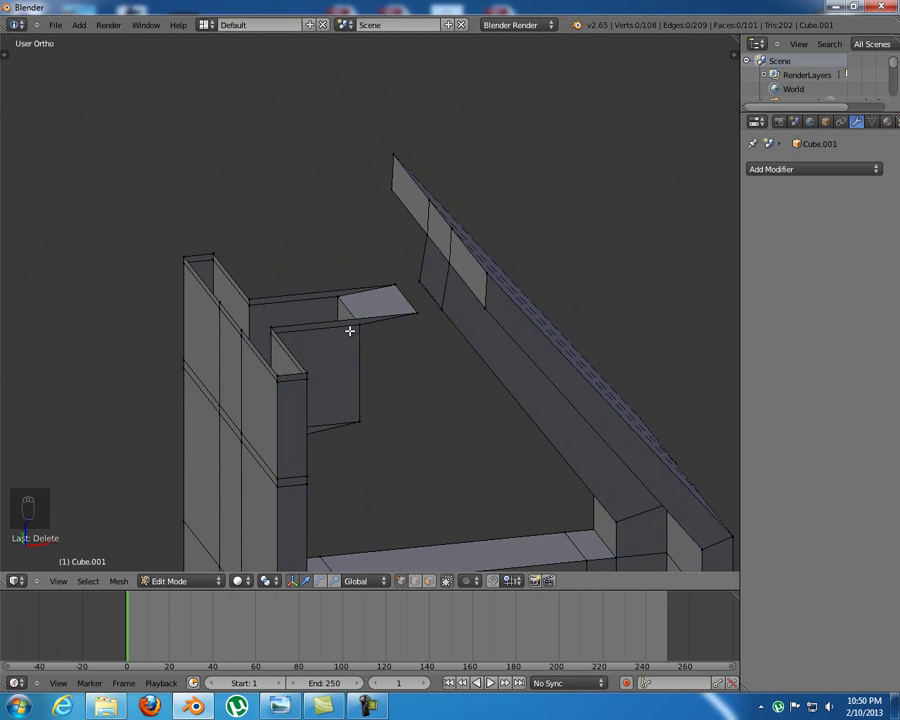
{"action": "right_click", "coordinate": [392, 286]}
{"action": "right_click", "coordinate": [424, 280], "text": "shift"}
{"action": "right_click", "coordinate": [447, 308], "text": "shift"}
{"action": "right_click", "coordinate": [404, 317], "text": "shift"}
{"action": "key", "text": "f"}
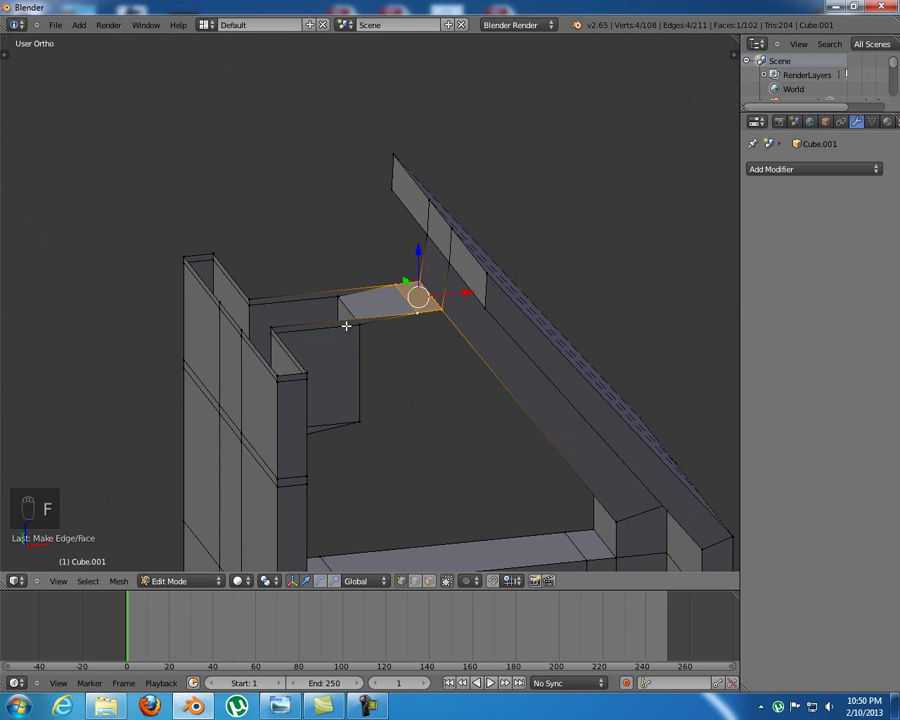
{"action": "key", "text": "KP_1"}
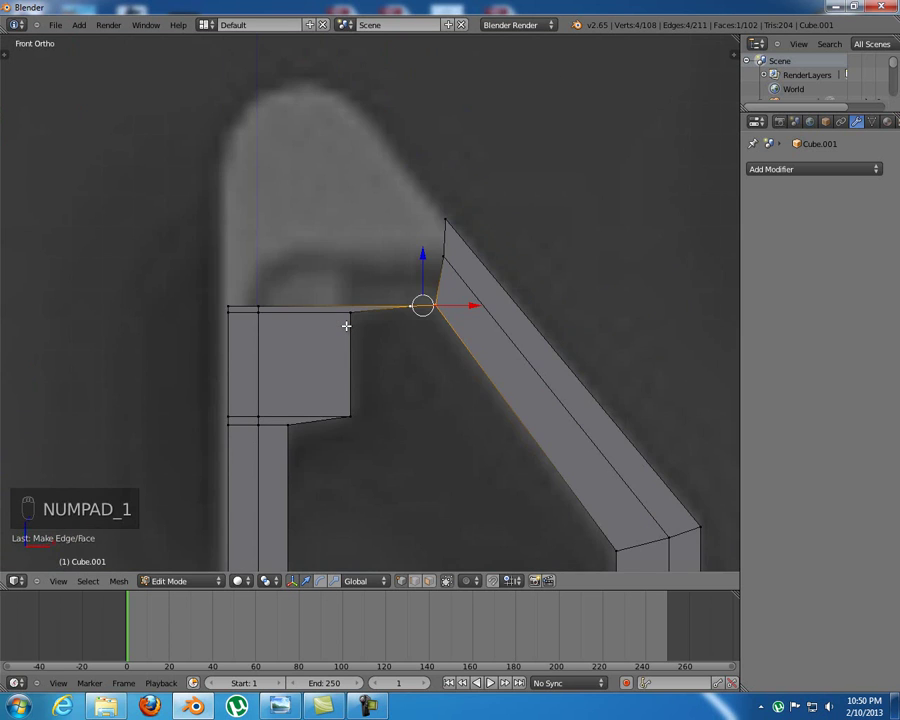
{"action": "key", "text": "a"}
{"action": "key", "text": "a"}
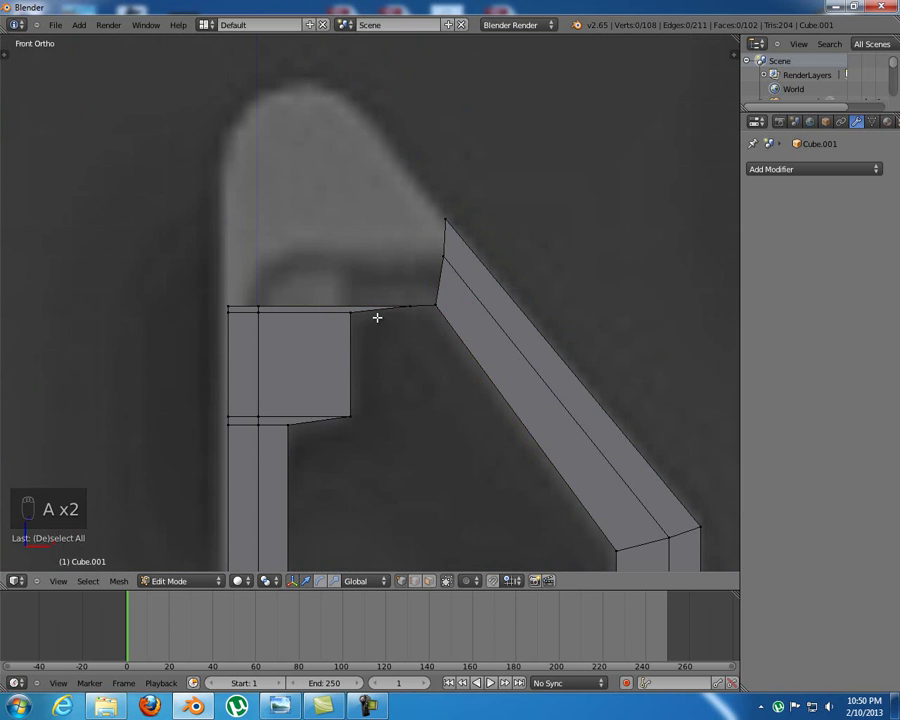
{"action": "key", "text": "z"}
{"action": "key", "text": "b"}
{"action": "left_click_drag", "start_coordinate": [174, 252], "coordinate": [394, 306]}
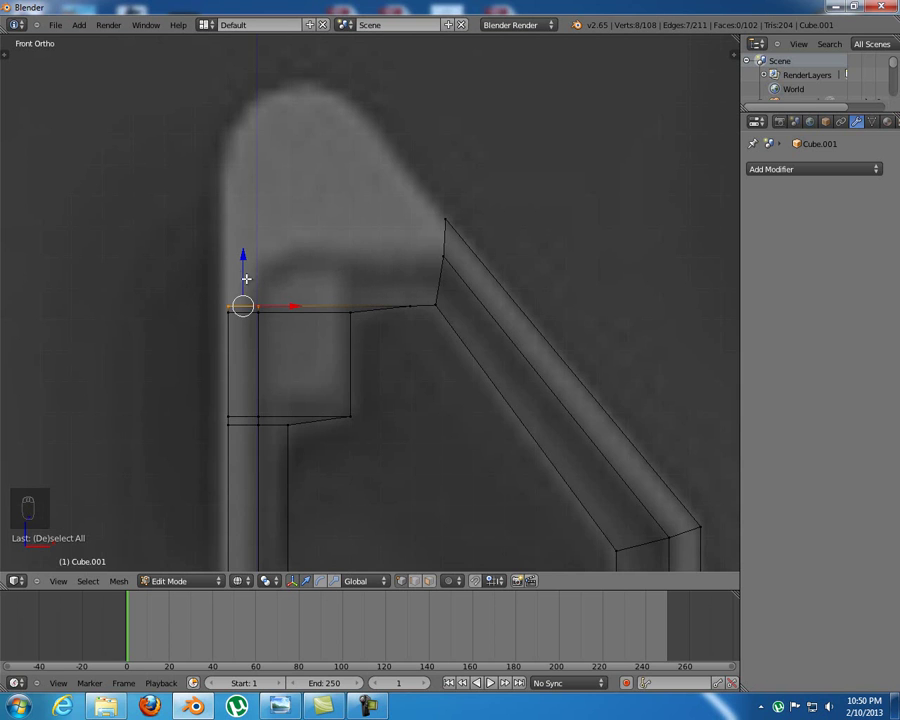
{"action": "key", "text": "e"}
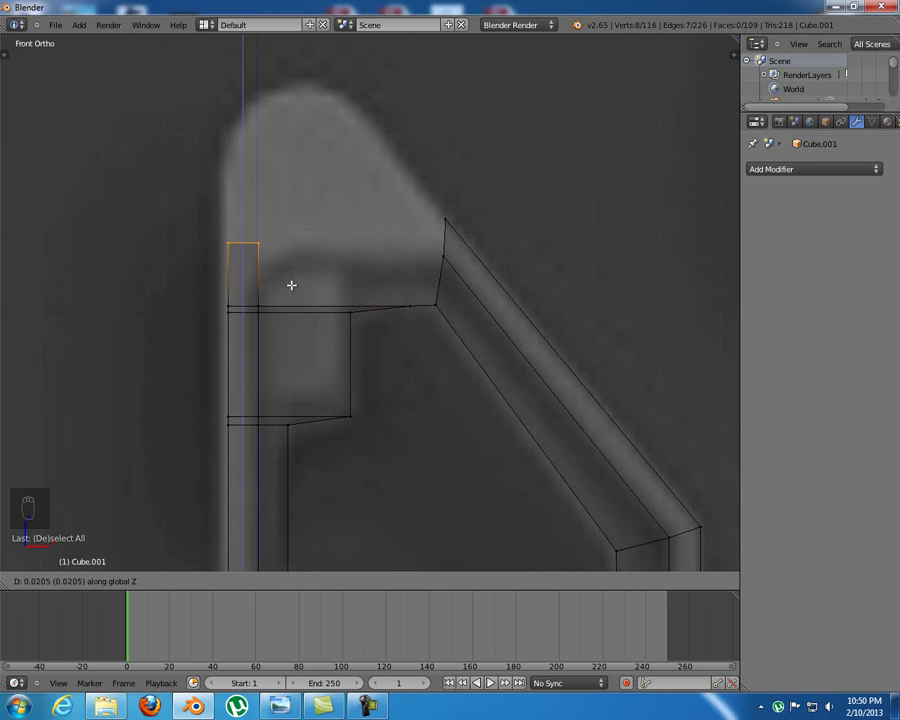
{"action": "key", "text": "Escape"}
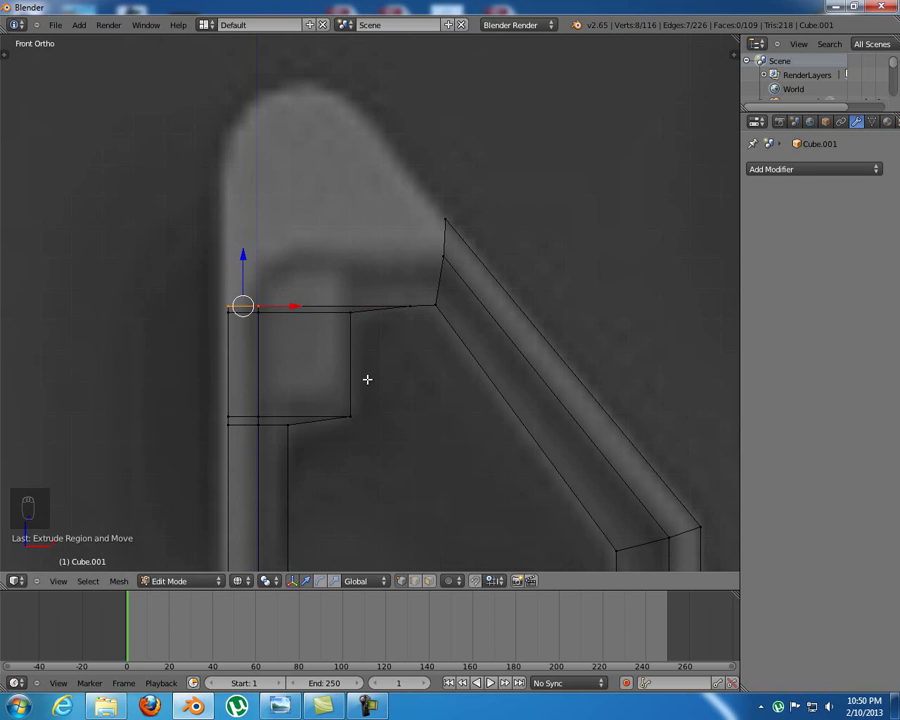
{"action": "key", "text": "ctrl+z"}
{"action": "key", "text": "a"}
Undo the latest face fill and vertex-snap the head's two extended end vertices back above the block's outer corners
{"action": "middle_click_drag", "start_coordinate": [368, 348], "coordinate": [408, 352], "text": "shift"}
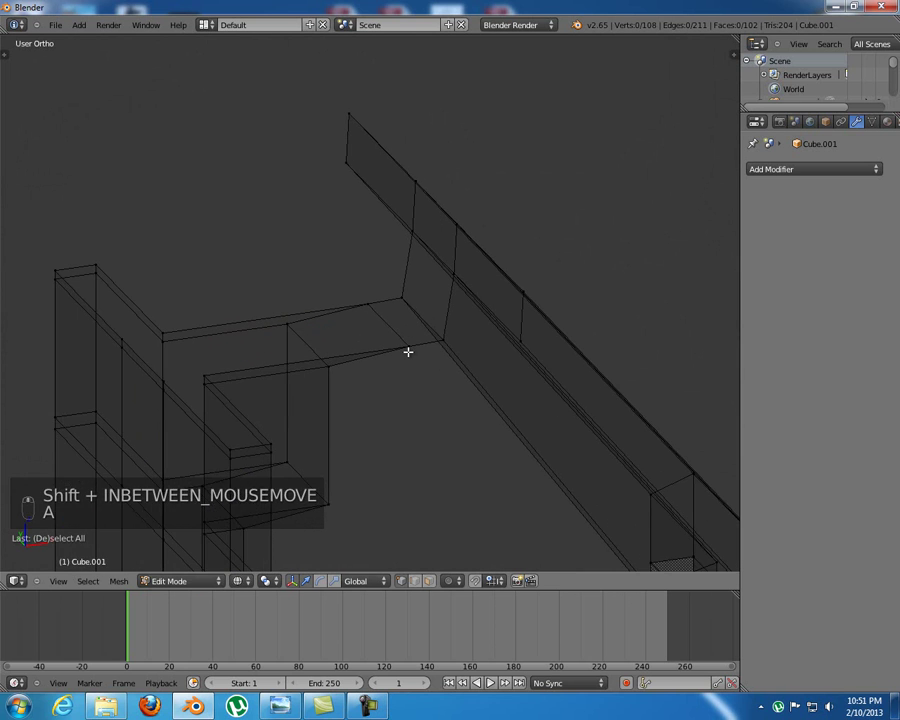
{"action": "key", "text": "z"}
{"action": "key", "text": "ctrl+z"}
{"action": "key", "text": "ctrl+z"}
{"action": "key", "text": "ctrl+z"}
{"action": "key", "text": "ctrl+z"}
{"action": "right_click", "coordinate": [408, 351]}
{"action": "left_click_drag", "start_coordinate": [428, 318], "coordinate": [336, 362]}
{"action": "key", "text": "ctrl+shift+Tab"}
{"action": "left_click", "coordinate": [361, 377]}
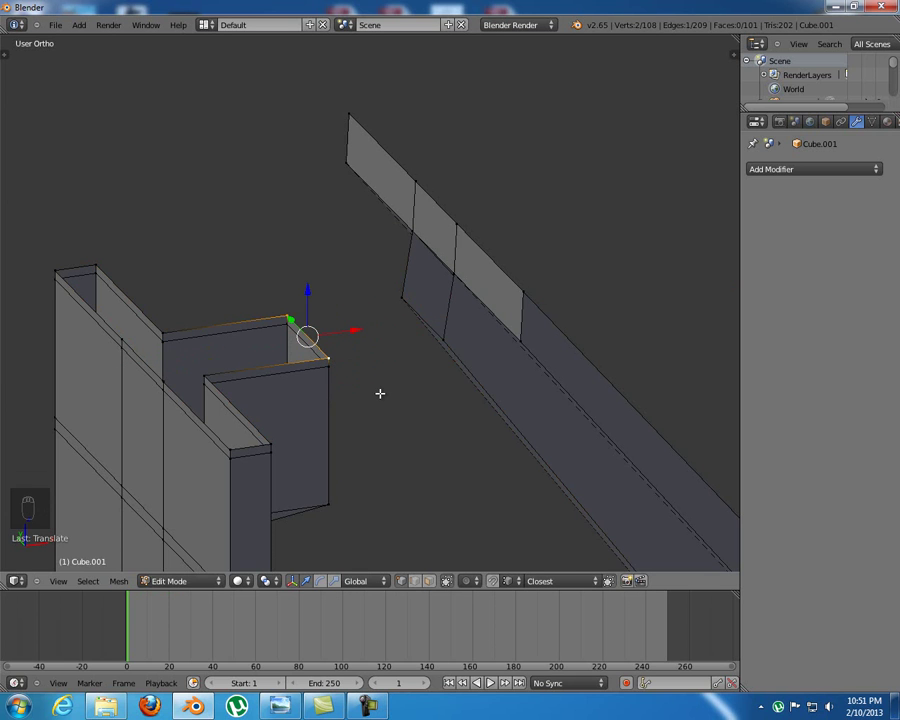
Box-select the head's top row in front wireframe view and raise it about 0.013 along Z
{"action": "key", "text": "KP_1"}
{"action": "middle_click_drag", "start_coordinate": [362, 394], "coordinate": [381, 377], "text": "shift"}
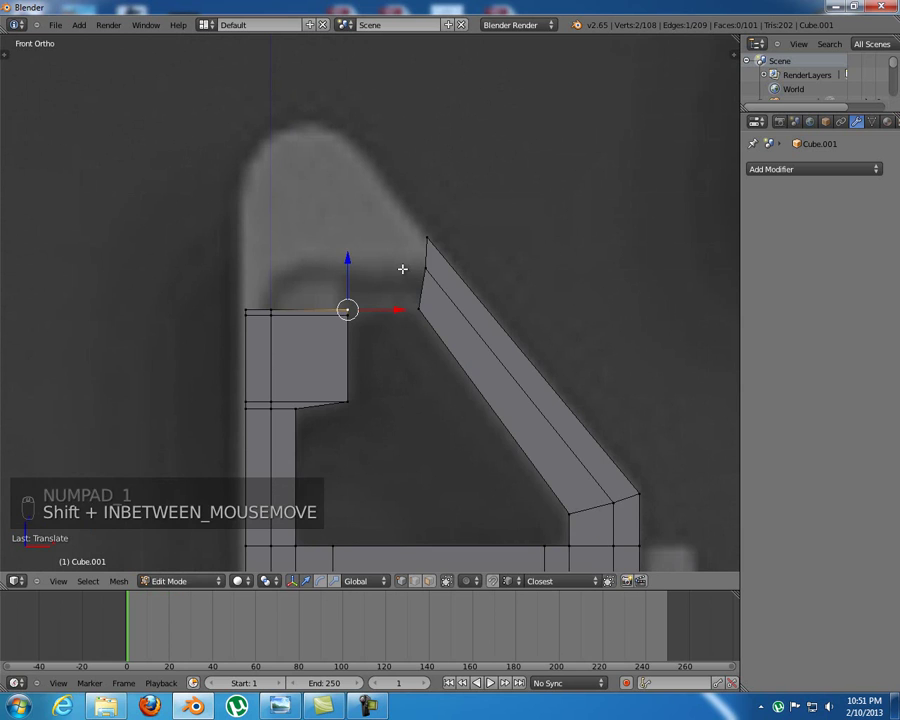
{"action": "key", "text": "z"}
{"action": "key", "text": "a"}
{"action": "key", "text": "b"}
{"action": "key", "text": "b"}
{"action": "left_click_drag", "start_coordinate": [195, 281], "coordinate": [391, 314]}
{"action": "key", "text": "g"}
{"action": "key", "text": "z"}
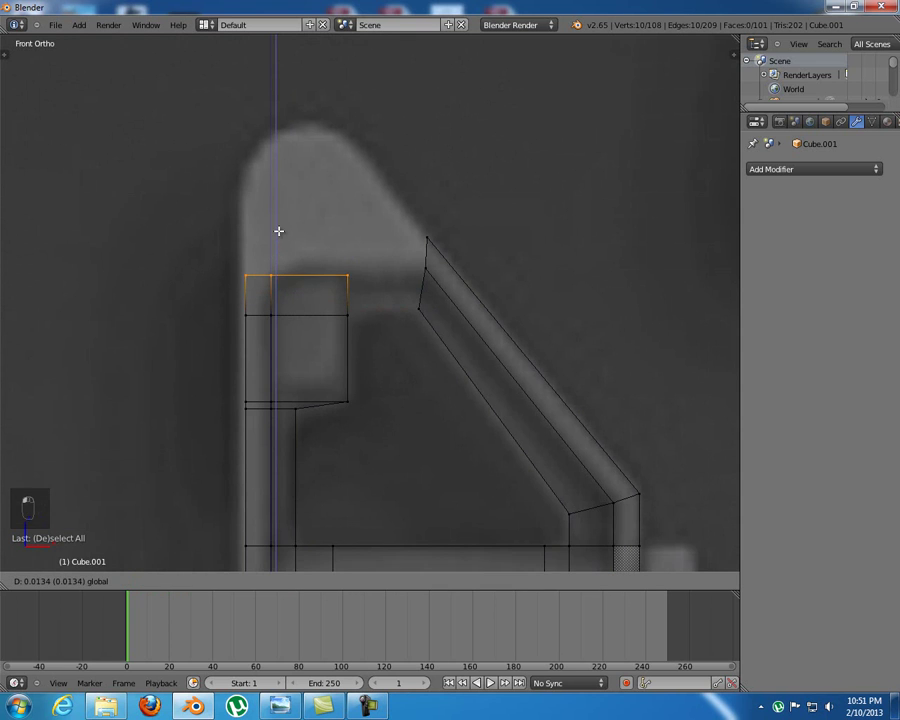
{"action": "left_click", "coordinate": [278, 228]}
{"action": "key", "text": "a"}
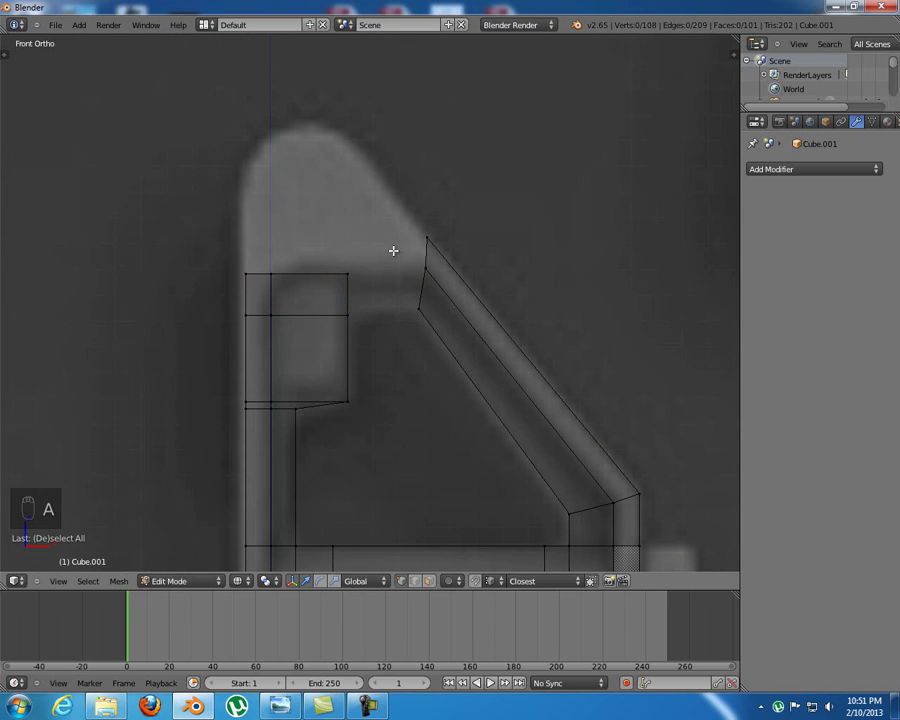
Examine the strut's upper end vertices beside the head in wireframe and solid display
{"action": "key", "text": "b"}
{"action": "left_click_drag", "start_coordinate": [382, 217], "coordinate": [474, 349]}
{"action": "scroll", "coordinate": [439, 302], "scroll_direction": "up", "scroll_amount": 3}
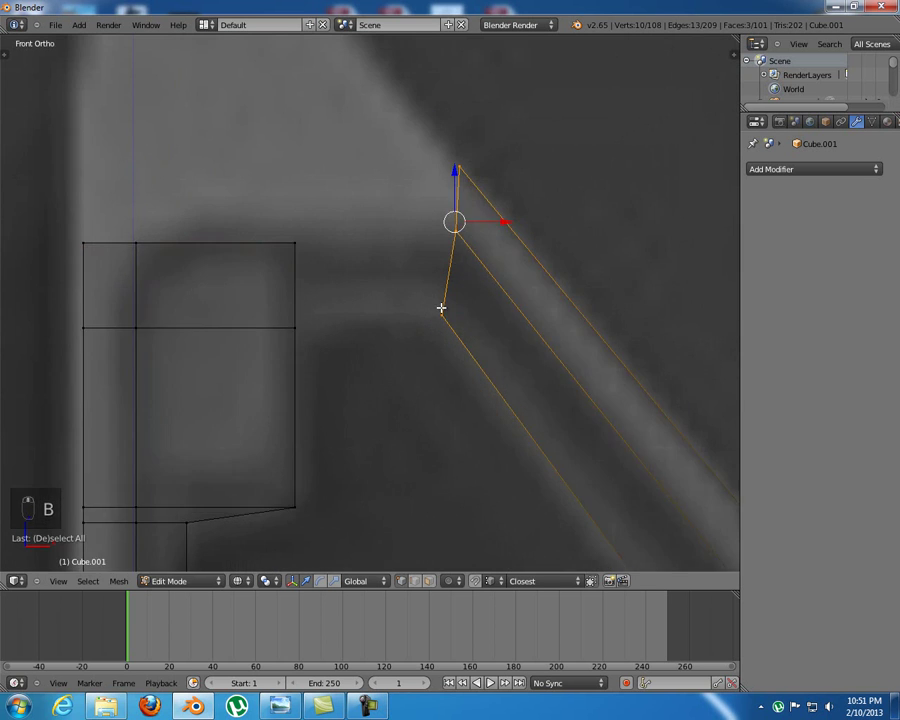
{"action": "key", "text": "z"}
{"action": "mouse_move", "coordinate": [438, 298]}
{"action": "middle_mouse_down"}
{"action": "mouse_move", "coordinate": [421, 316]}
{"action": "mouse_move", "coordinate": [452, 325]}
{"action": "middle_mouse_up"}
{"action": "key", "text": "z"}
{"action": "key", "text": "KP_1"}
{"action": "key", "text": "z"}
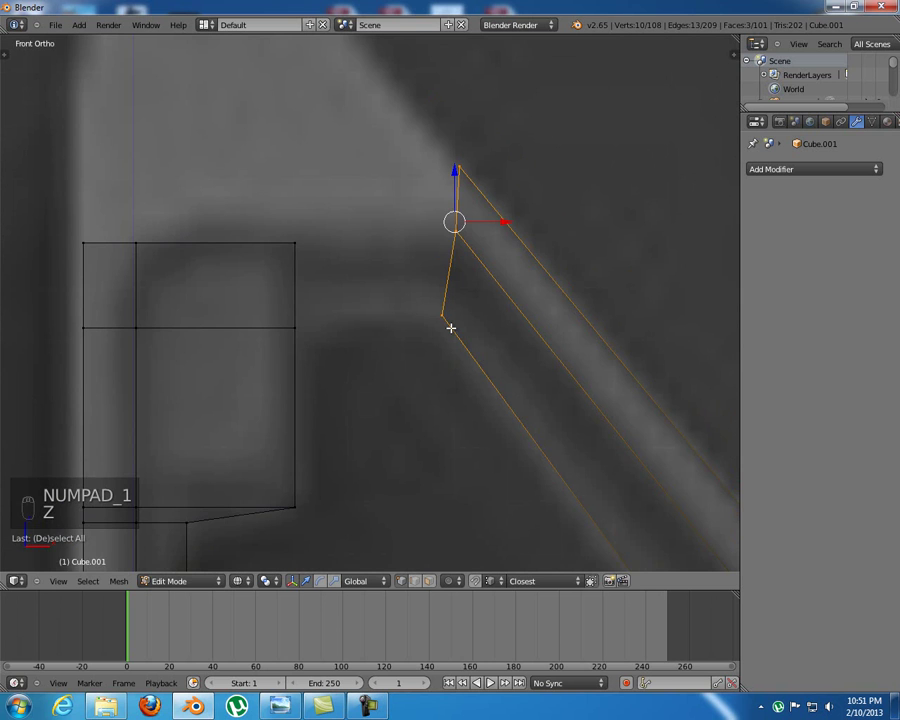
Delete the upper face on the side of the block that faces the strut
{"action": "key", "text": "z"}
{"action": "mouse_move", "coordinate": [417, 306]}
{"action": "middle_mouse_down"}
{"action": "mouse_move", "coordinate": [428, 313]}
{"action": "mouse_move", "coordinate": [346, 303]}
{"action": "middle_mouse_up"}
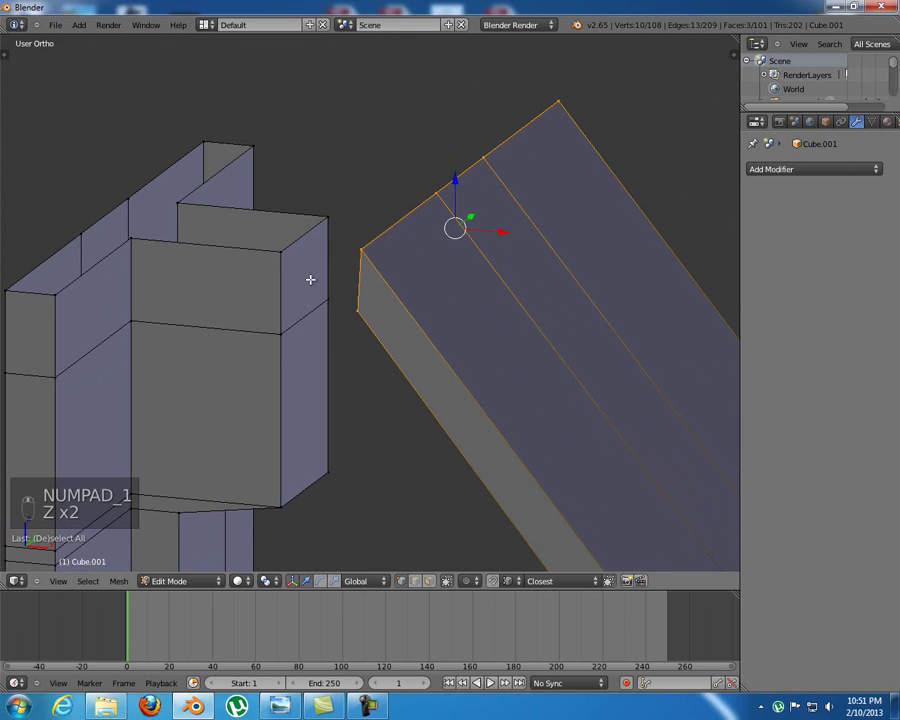
{"action": "right_click", "coordinate": [283, 254]}
{"action": "right_click", "coordinate": [329, 222], "text": "shift"}
{"action": "right_click", "coordinate": [281, 321], "text": "shift"}
{"action": "right_click", "coordinate": [327, 299], "text": "shift"}
{"action": "key", "text": "x"}
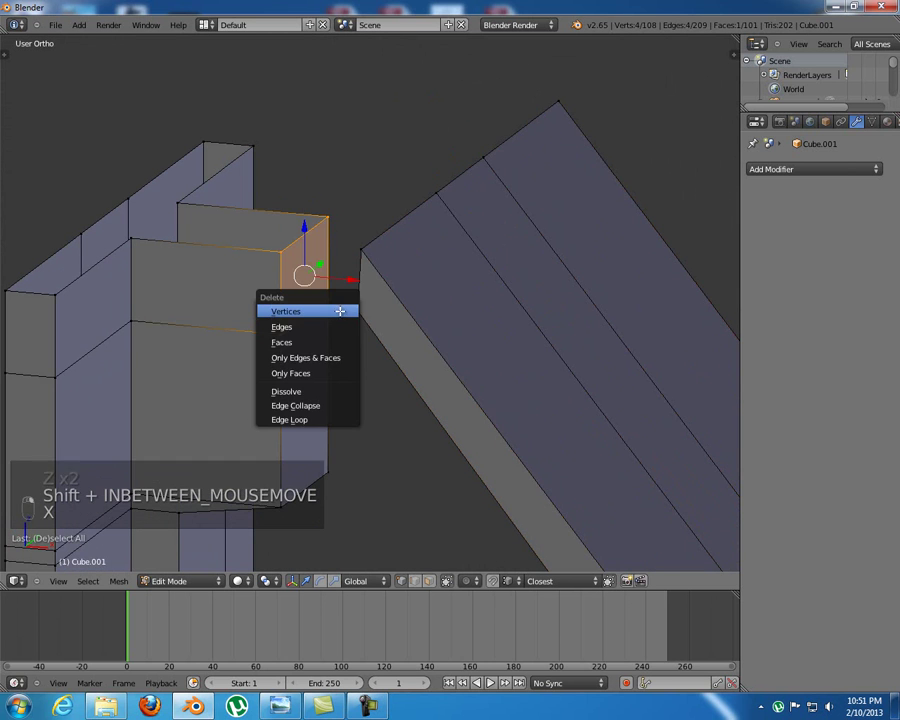
{"action": "left_click", "coordinate": [323, 343]}
Select the block opening's four vertices and the four around the strut's middle opening, and bridge the two edge loops
{"action": "right_click", "coordinate": [283, 253]}
{"action": "right_click", "coordinate": [327, 220], "text": "shift"}
{"action": "key", "text": "f"}
{"action": "right_click", "coordinate": [327, 299], "text": "shift"}
{"action": "right_click", "coordinate": [282, 324], "text": "shift"}
{"action": "middle_click_drag", "start_coordinate": [282, 332], "coordinate": [426, 329]}
{"action": "right_click", "coordinate": [457, 320], "text": "shift"}
{"action": "right_click", "coordinate": [470, 238], "text": "shift"}
{"action": "right_click", "coordinate": [418, 205], "text": "shift"}
{"action": "right_click", "coordinate": [405, 288], "text": "shift"}
{"action": "key", "text": "ctrl+e"}
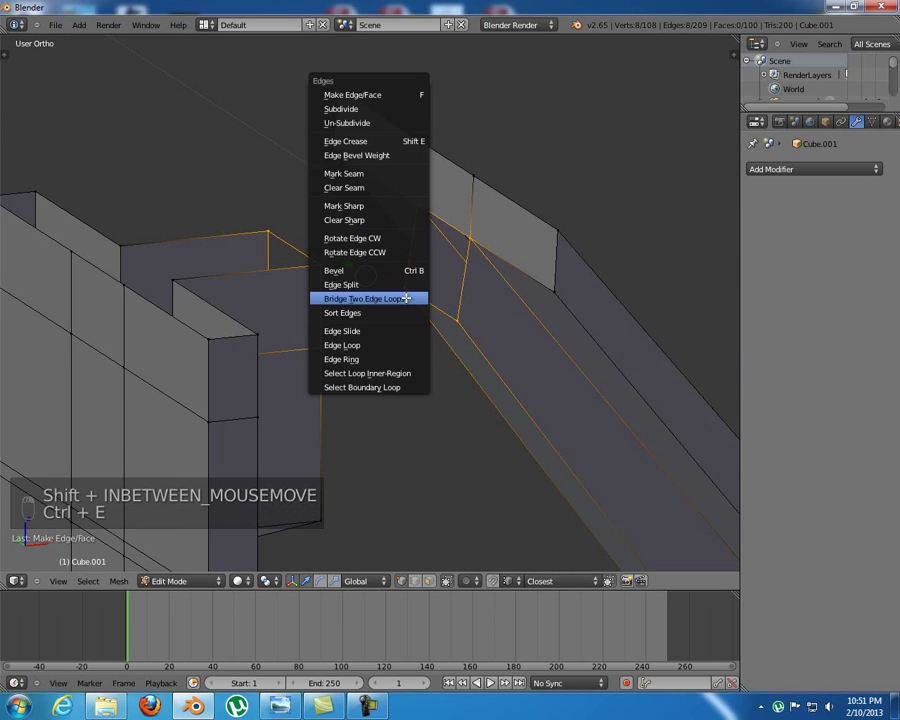
{"action": "left_click", "coordinate": [406, 297]}
{"action": "middle_click_drag", "start_coordinate": [416, 279], "coordinate": [387, 271]}
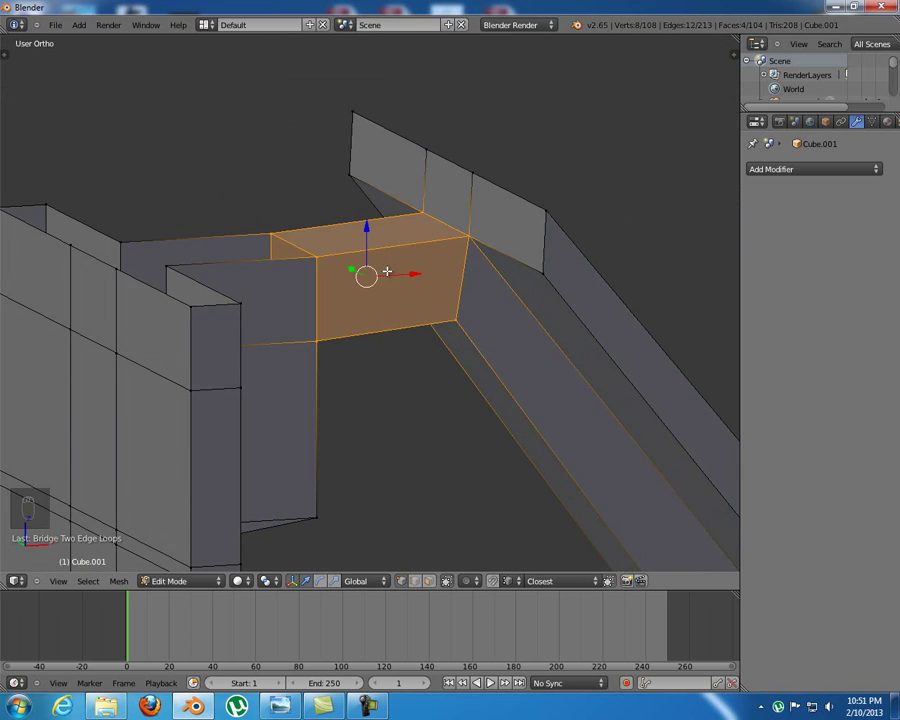
Select the eight vertices around the strut's upper end and delete the three faces between them
{"action": "right_click", "coordinate": [425, 216]}
{"action": "right_click", "coordinate": [430, 154], "text": "shift"}
{"action": "right_click", "coordinate": [464, 238], "text": "shift"}
{"action": "right_click", "coordinate": [480, 177], "text": "shift"}
{"action": "right_click", "coordinate": [553, 211], "text": "shift"}
{"action": "right_click", "coordinate": [535, 262], "text": "shift"}
{"action": "right_click", "coordinate": [342, 115], "text": "shift"}
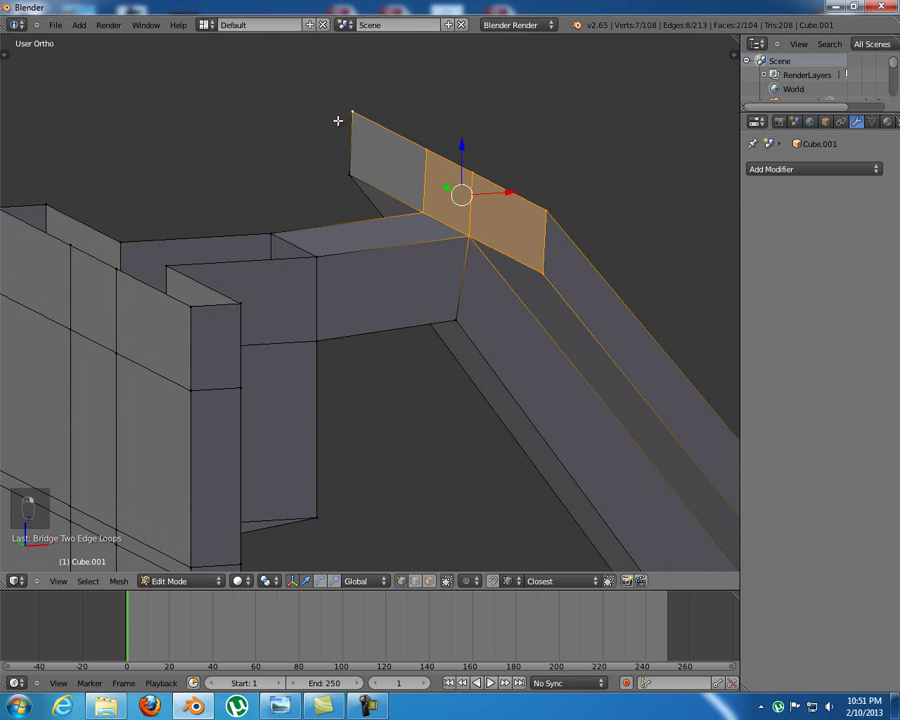
{"action": "right_click", "coordinate": [348, 189], "text": "shift"}
{"action": "key", "text": "x"}
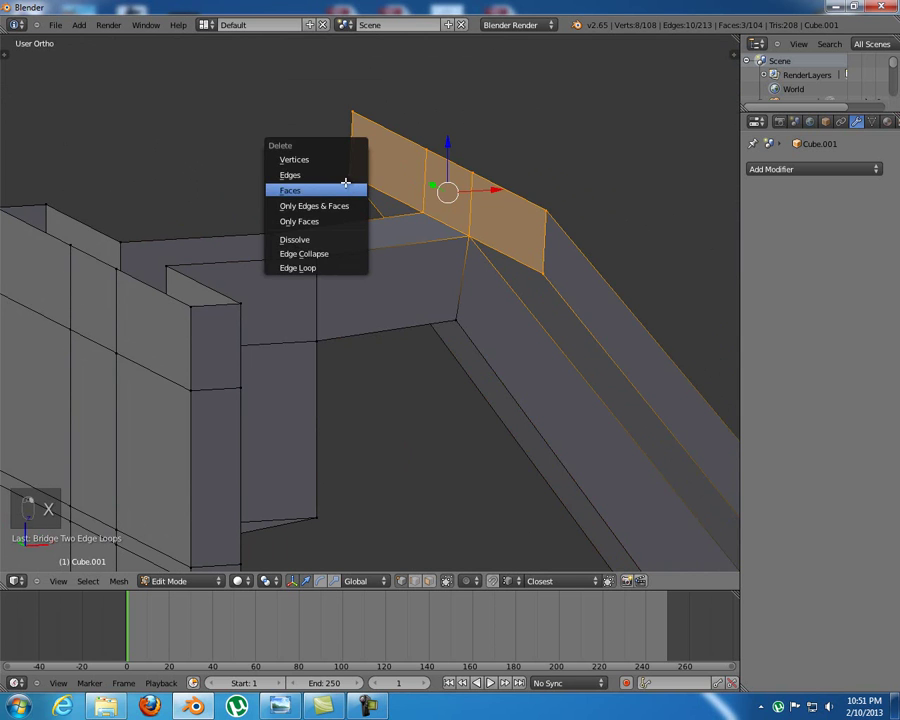
{"action": "left_click", "coordinate": [345, 187]}
Box-select the eight top vertices at the post's outer column in front wireframe view and extrude them up about 0.009 along Z
{"action": "key", "text": "KP_1"}
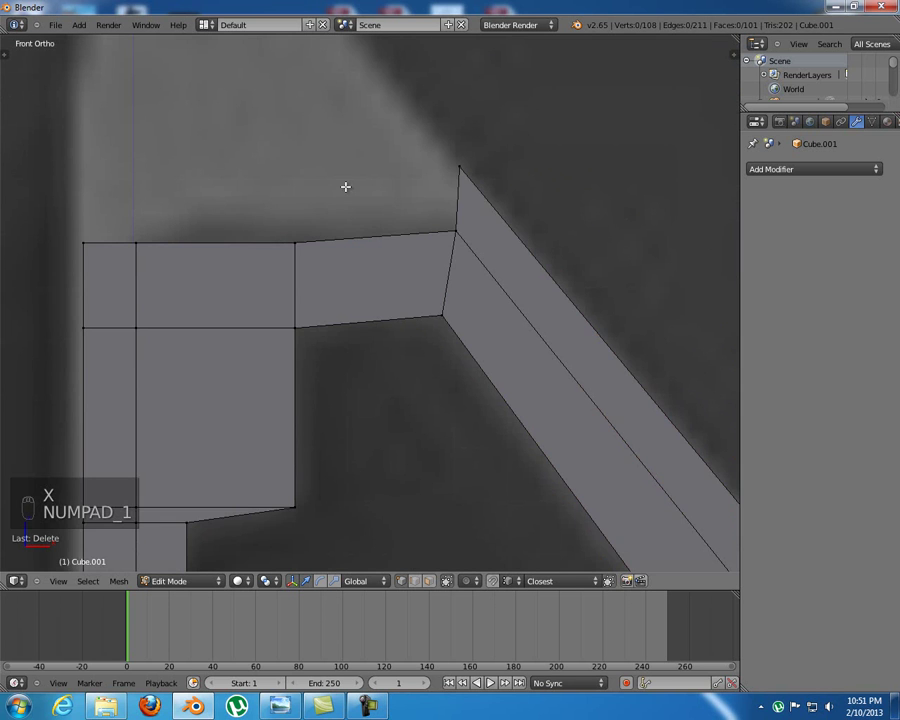
{"action": "key", "text": "z"}
{"action": "scroll", "coordinate": [364, 243], "scroll_direction": "down", "scroll_amount": 2}
{"action": "middle_click_drag", "start_coordinate": [321, 235], "coordinate": [372, 234], "text": "shift"}
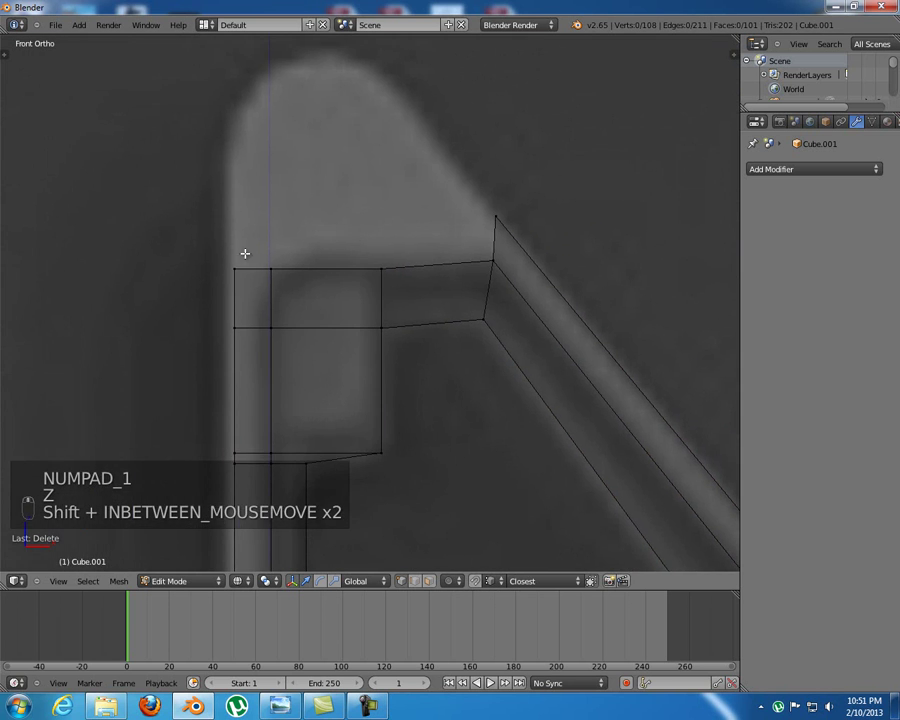
{"action": "key", "text": "a"}
{"action": "key", "text": "b"}
{"action": "key", "text": "b"}
{"action": "key", "text": "a"}
{"action": "key", "text": "b"}
{"action": "left_click_drag", "start_coordinate": [281, 271], "coordinate": [300, 276]}
{"action": "middle_click_drag", "start_coordinate": [296, 264], "coordinate": [304, 311], "text": "shift"}
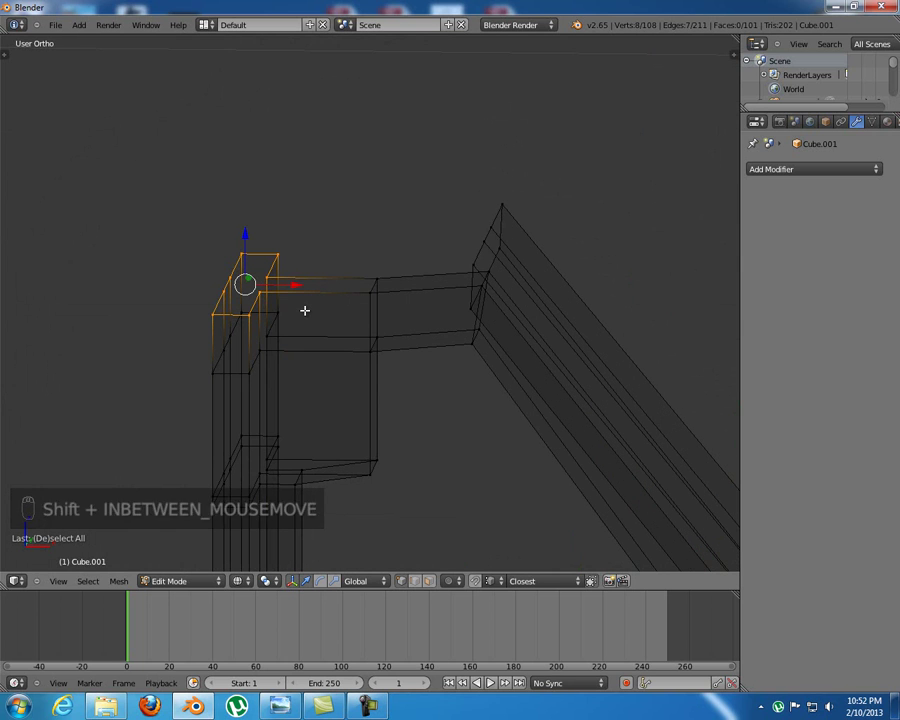
{"action": "key", "text": "KP_1"}
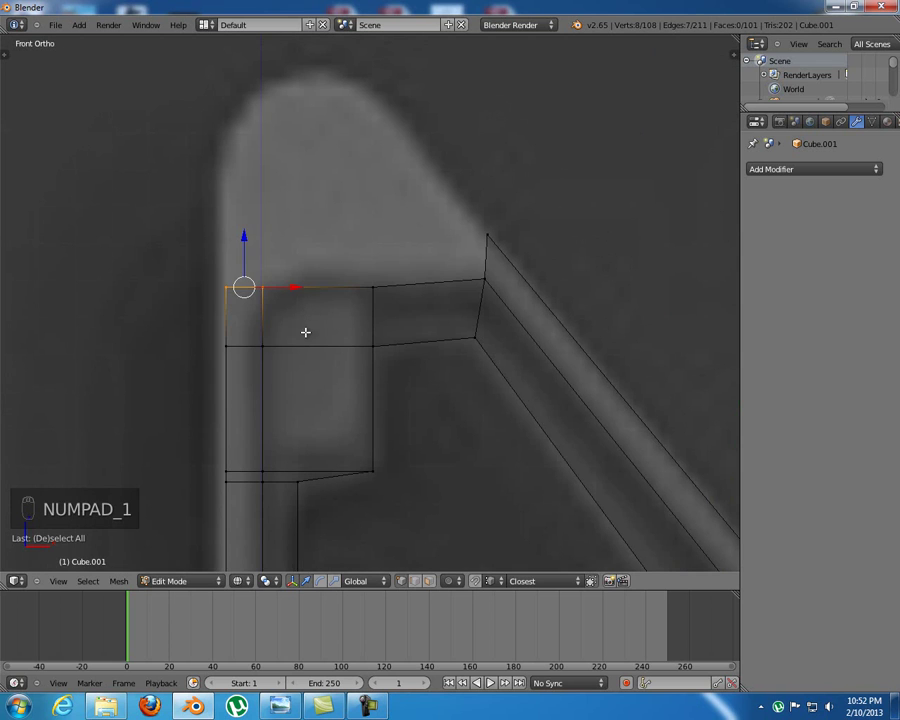
{"action": "key", "text": "e"}
{"action": "key", "text": "z"}
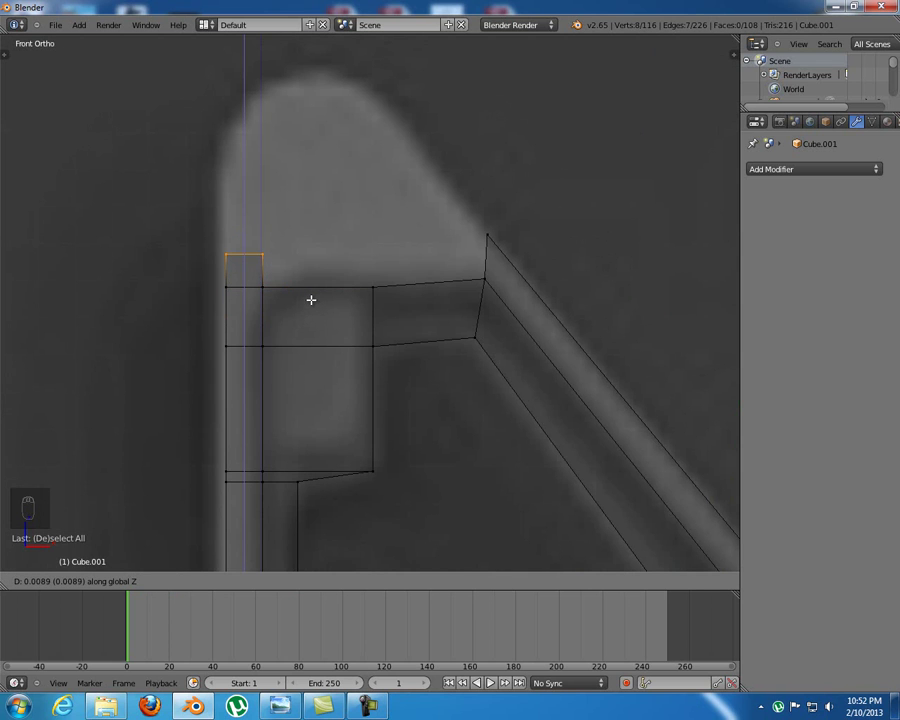
{"action": "left_click", "coordinate": [311, 300]}
Try filling a four-vertex face between the post's inner ledge and the strut's outer section, and undo it
{"action": "mouse_move", "coordinate": [346, 276]}
{"action": "middle_mouse_down"}
{"action": "mouse_move", "coordinate": [353, 310]}
{"action": "mouse_move", "coordinate": [400, 313]}
{"action": "mouse_move", "coordinate": [262, 311]}
{"action": "middle_mouse_up"}
{"action": "key", "text": "z"}
{"action": "right_click", "coordinate": [256, 293]}
{"action": "right_click", "coordinate": [203, 349], "text": "shift"}
{"action": "middle_click_drag", "start_coordinate": [223, 348], "coordinate": [393, 348]}
{"action": "right_click", "coordinate": [482, 295], "text": "shift"}
{"action": "right_click", "coordinate": [520, 327], "text": "shift"}
{"action": "middle_click_drag", "start_coordinate": [484, 348], "coordinate": [507, 373]}
{"action": "key", "text": "f"}
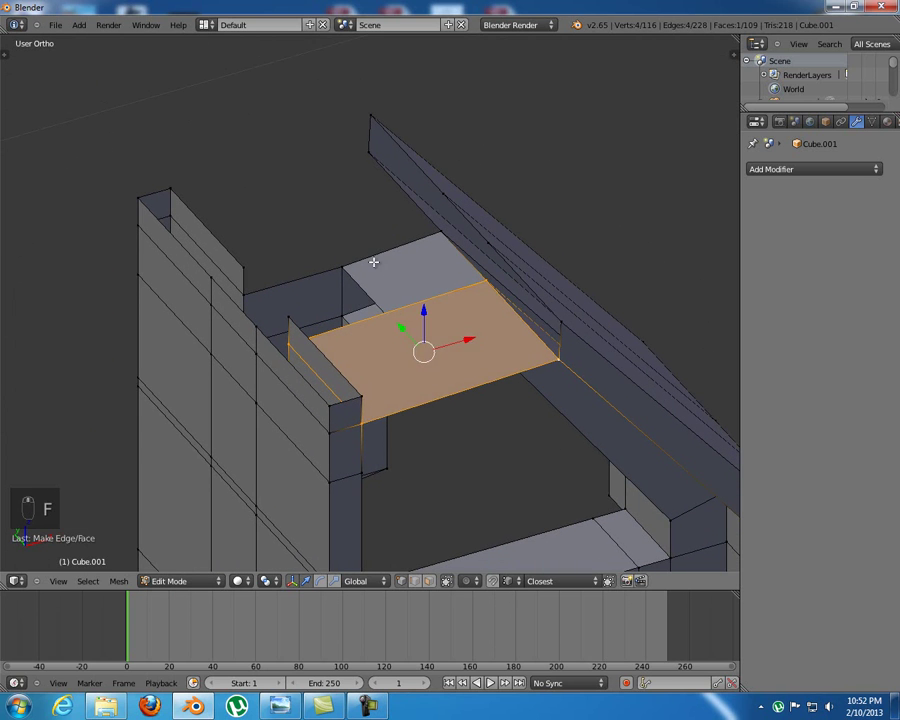
{"action": "right_click", "coordinate": [376, 262]}
{"action": "middle_click_drag", "start_coordinate": [384, 316], "coordinate": [367, 275]}
{"action": "key", "text": "ctrl+z"}
{"action": "key", "text": "ctrl+z"}
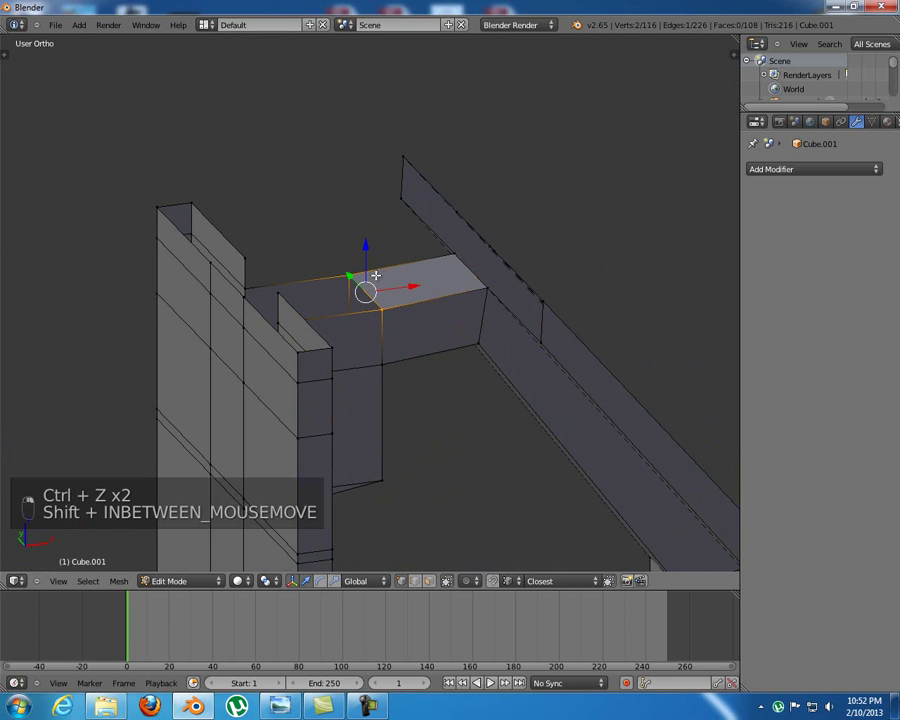
Delete the top face of the bridge connecting the block to the strut
{"action": "right_click", "coordinate": [478, 288], "text": "shift"}
{"action": "key", "text": "x"}
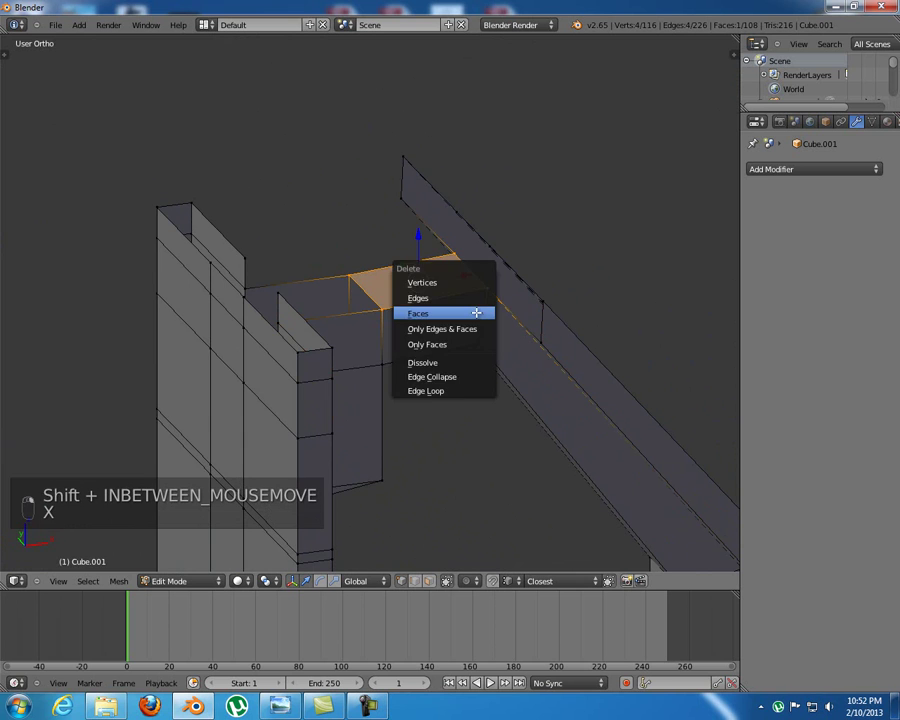
{"action": "left_click", "coordinate": [477, 313]}
Fill a five-vertex face on one side of the bridge, joining its upper edge, the post's ledge and the strut
{"action": "middle_click_drag", "start_coordinate": [433, 299], "coordinate": [263, 293], "text": "shift"}
{"action": "right_click", "coordinate": [384, 291]}
{"action": "right_click", "coordinate": [256, 281], "text": "shift"}
{"action": "right_click", "coordinate": [216, 337], "text": "shift"}
{"action": "middle_click_drag", "start_coordinate": [378, 321], "coordinate": [492, 269]}
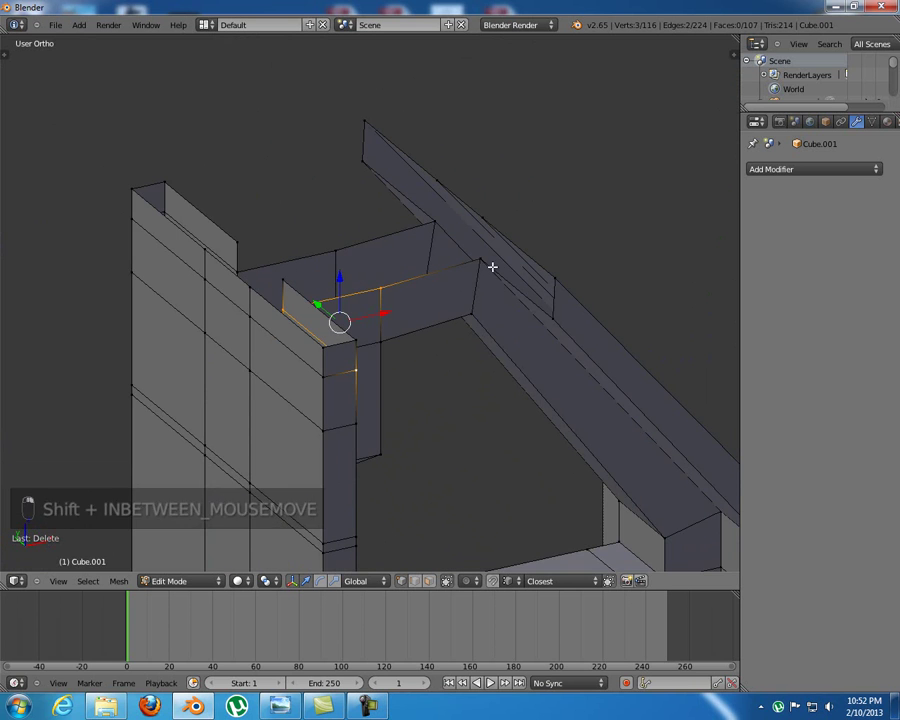
{"action": "right_click", "coordinate": [485, 263], "text": "shift"}
{"action": "right_click", "coordinate": [547, 317], "text": "shift"}
{"action": "key", "text": "f"}
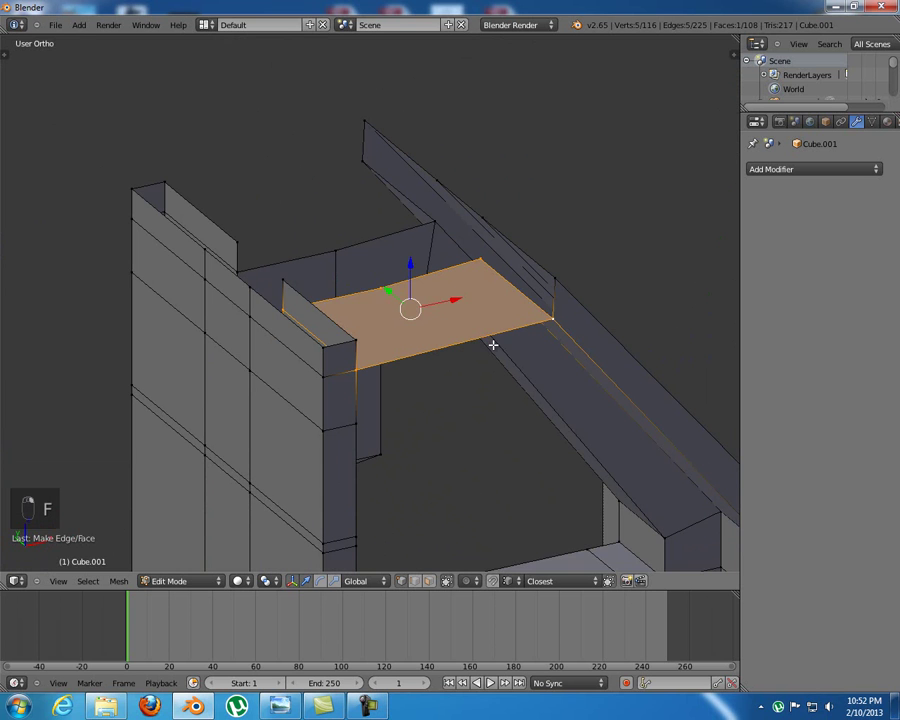
Add the opposite side's five vertices to the selection, try filling a face there, and undo it
{"action": "middle_click_drag", "start_coordinate": [489, 349], "coordinate": [323, 276]}
{"action": "right_click", "coordinate": [288, 218], "text": "shift"}
{"action": "right_click", "coordinate": [396, 232], "text": "shift"}
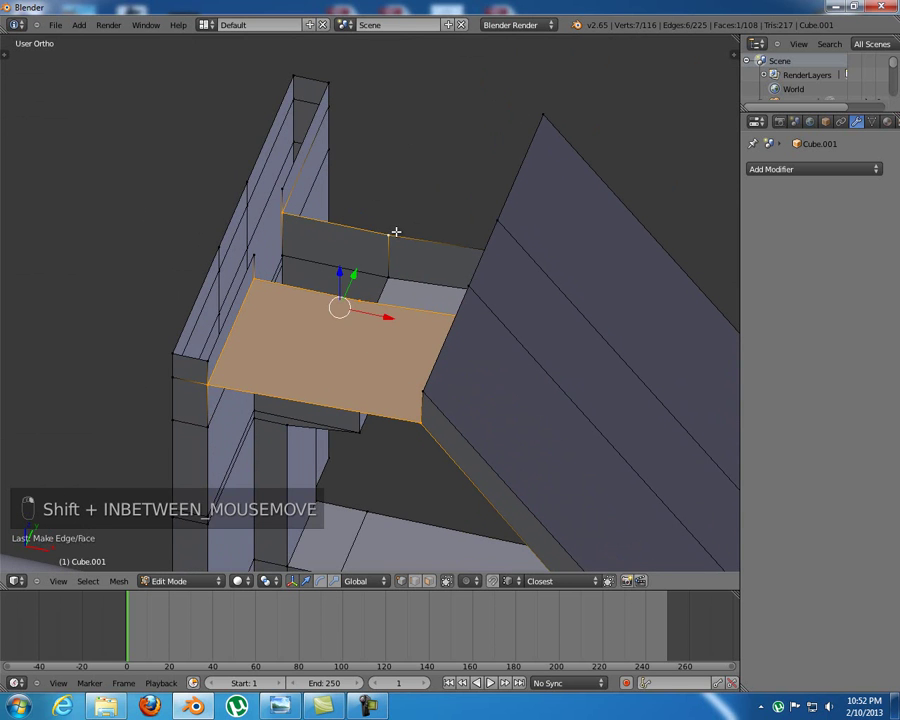
{"action": "middle_click_drag", "start_coordinate": [375, 231], "coordinate": [456, 223]}
{"action": "right_click", "coordinate": [435, 214], "text": "shift"}
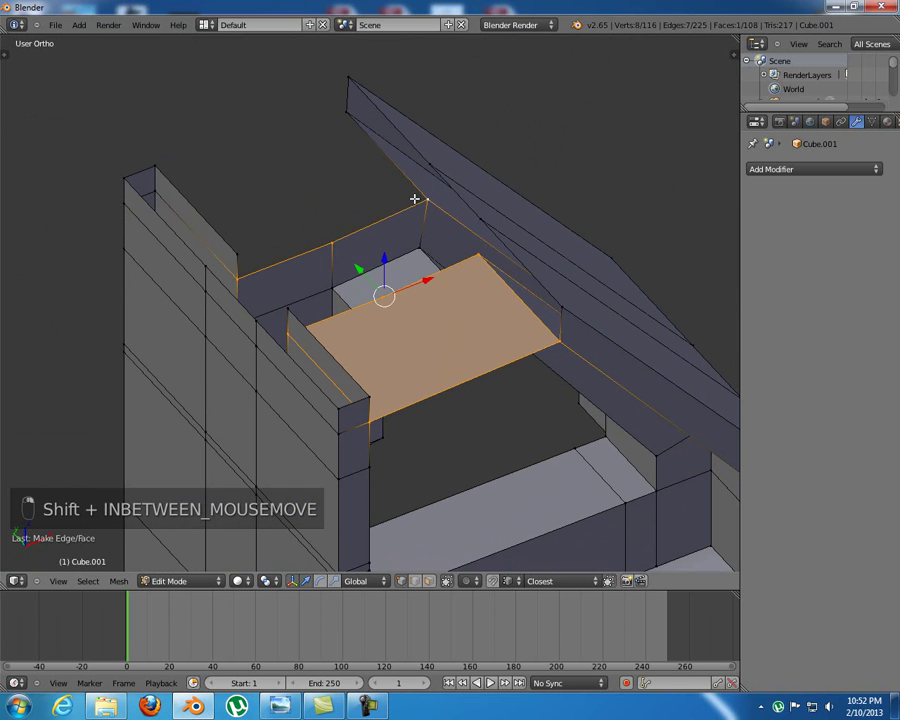
{"action": "right_click", "coordinate": [356, 121], "text": "shift"}
{"action": "middle_click_drag", "start_coordinate": [281, 194], "coordinate": [212, 193]}
{"action": "right_click", "coordinate": [306, 124], "text": "shift"}
{"action": "middle_click_drag", "start_coordinate": [364, 210], "coordinate": [454, 245]}
{"action": "key", "text": "f"}
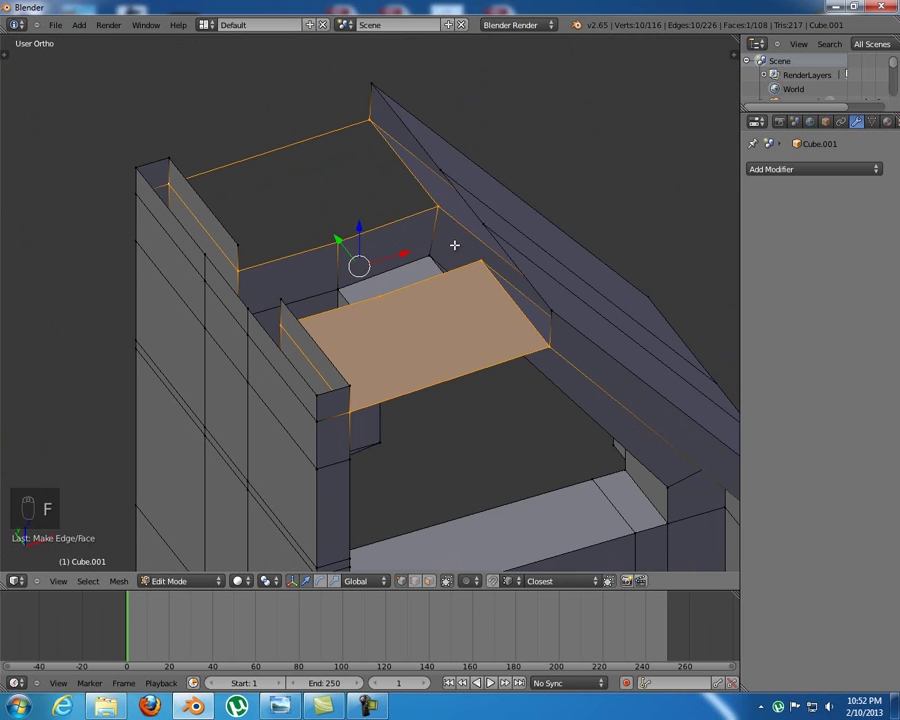
{"action": "key", "text": "ctrl+z"}
{"action": "key", "text": "ctrl+z"}
{"action": "middle_click_drag", "start_coordinate": [217, 239], "coordinate": [448, 260]}
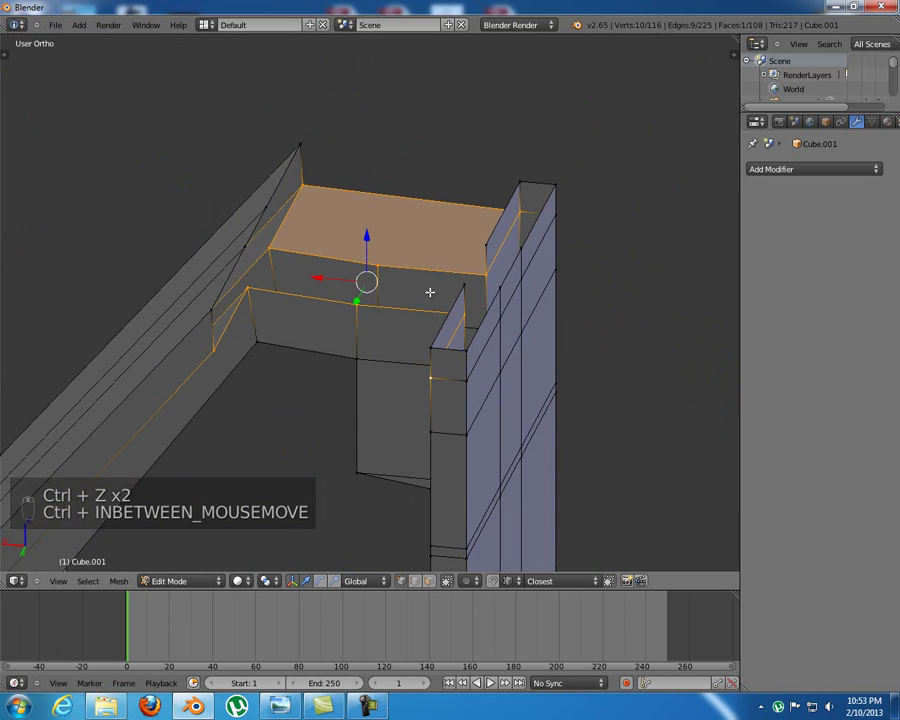
{"action": "key", "text": "ctrl+z"}
Fill the matching five-vertex face on the opposite side of the bridge and return to the front view in solid display
{"action": "right_click", "coordinate": [267, 297]}
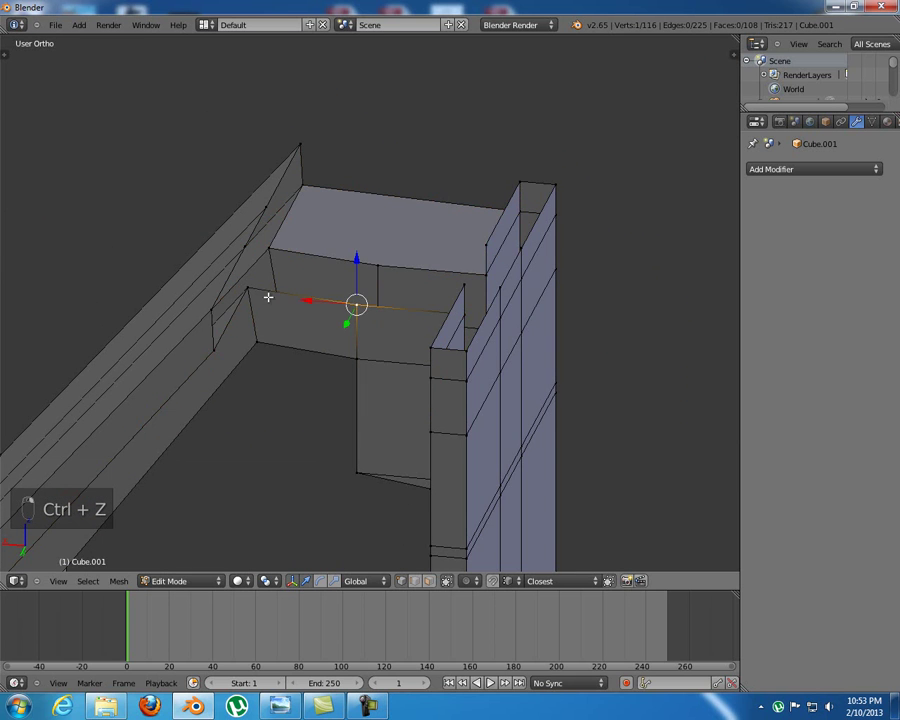
{"action": "right_click", "coordinate": [224, 338], "text": "shift"}
{"action": "middle_click_drag", "start_coordinate": [313, 338], "coordinate": [388, 342]}
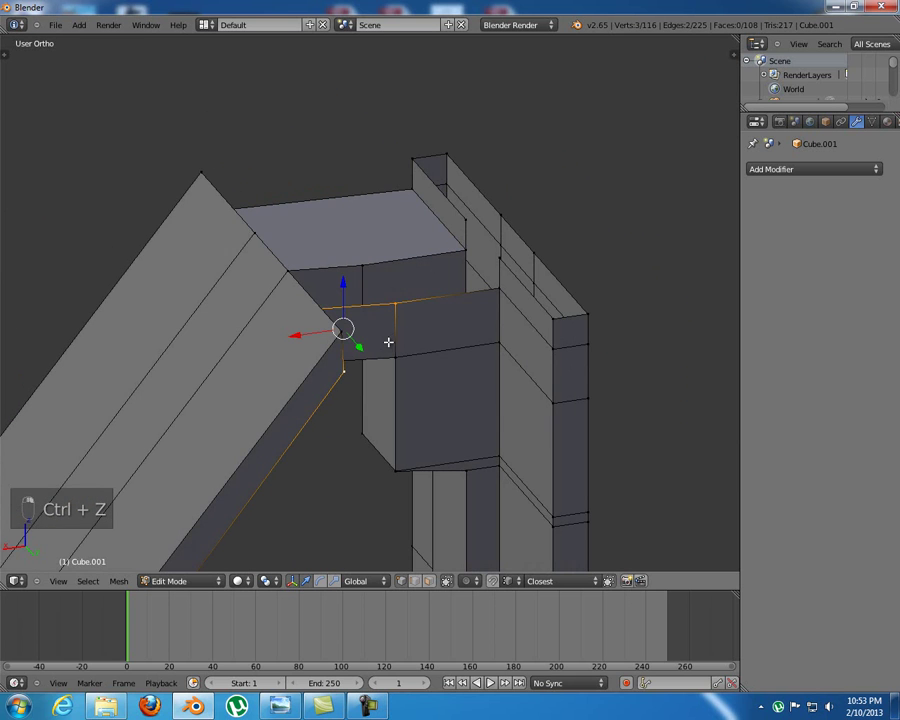
{"action": "right_click", "coordinate": [481, 293], "text": "shift"}
{"action": "right_click", "coordinate": [551, 340], "text": "shift"}
{"action": "key", "text": "f"}
{"action": "middle_click_drag", "start_coordinate": [490, 345], "coordinate": [132, 350]}
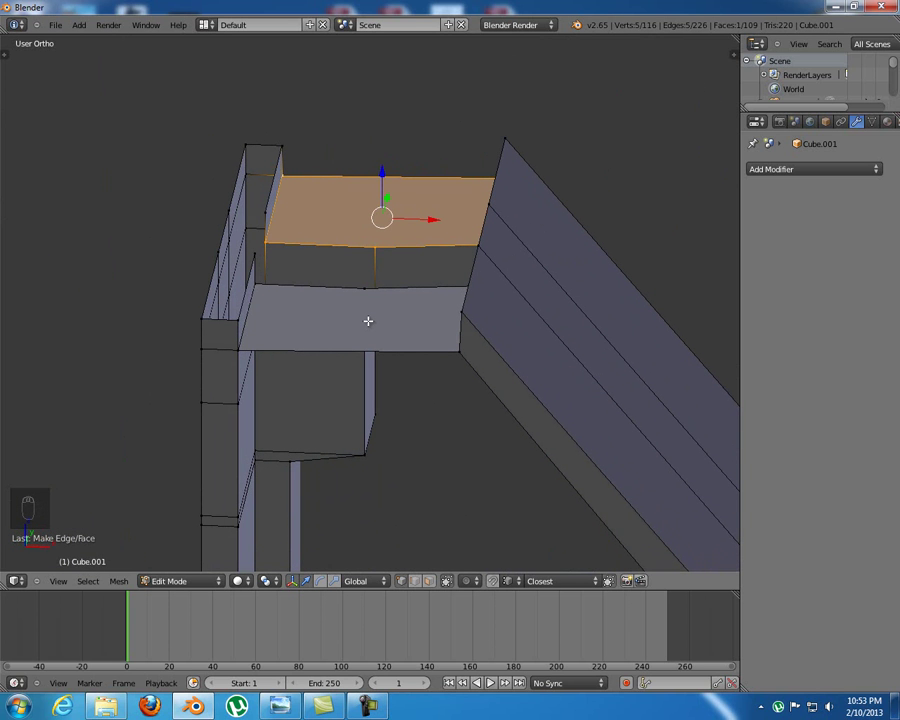
{"action": "key", "text": "KP_1"}
{"action": "key", "text": "z"}
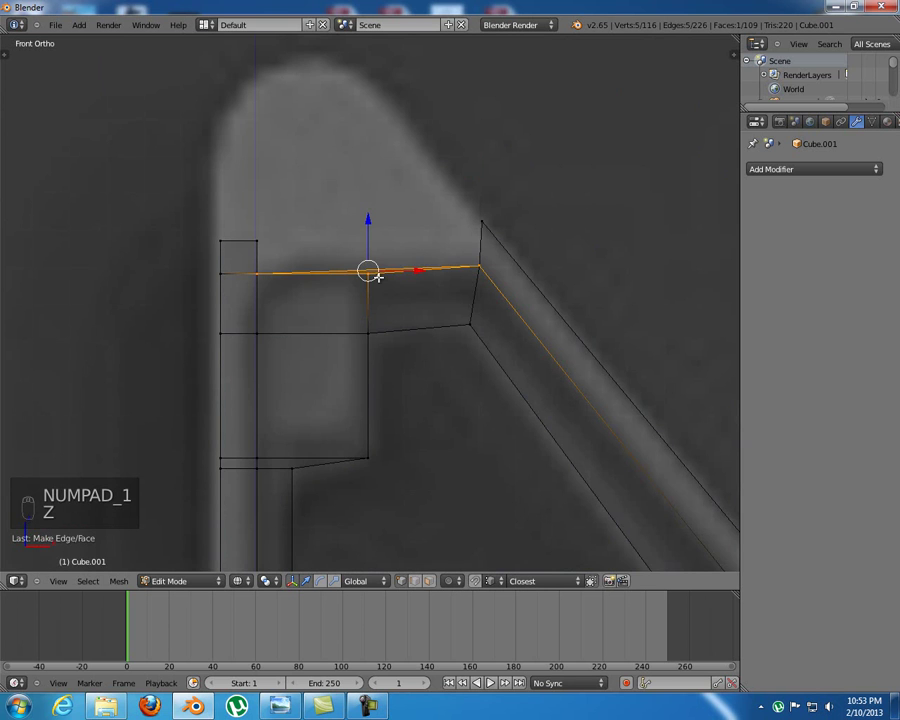
{"action": "key", "text": "z"}
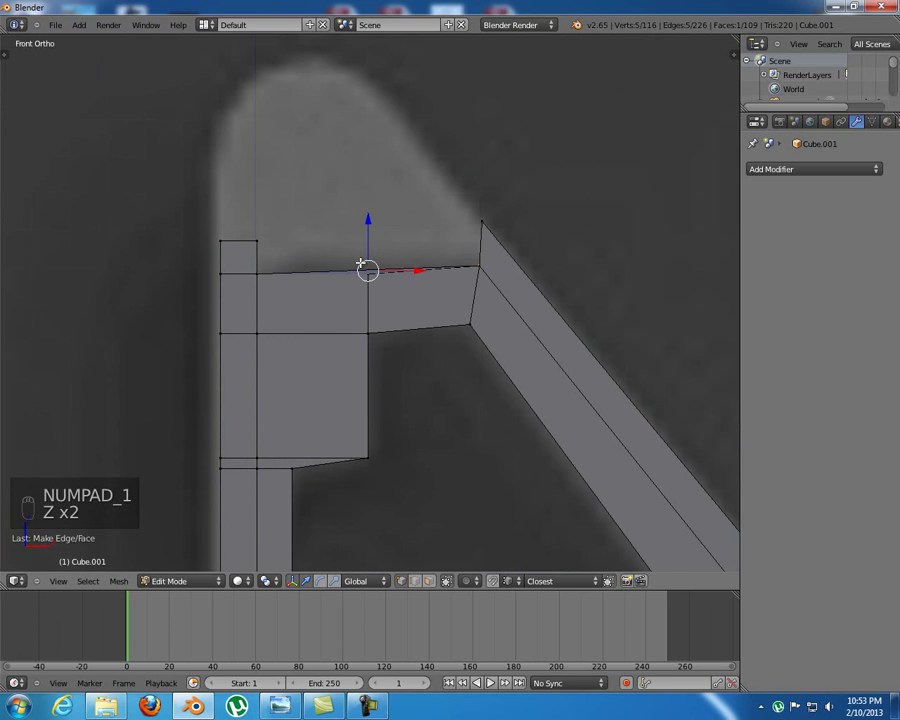
Fill a four-vertex face on the near side between the post's raised top and the strut's upper corner
{"action": "middle_click_drag", "start_coordinate": [361, 263], "coordinate": [330, 291]}
{"action": "right_click", "coordinate": [200, 315]}
{"action": "right_click", "coordinate": [416, 344], "text": "shift"}
{"action": "right_click", "coordinate": [412, 313], "text": "shift"}
{"action": "key", "text": "f"}
Delete the leftover vertices along the post's raised inner wall, between its two sides
{"action": "right_click", "coordinate": [281, 236]}
{"action": "key", "text": "x"}
{"action": "left_click", "coordinate": [363, 262]}
{"action": "right_click", "coordinate": [271, 242]}
{"action": "key", "text": "x"}
{"action": "left_click", "coordinate": [311, 257]}
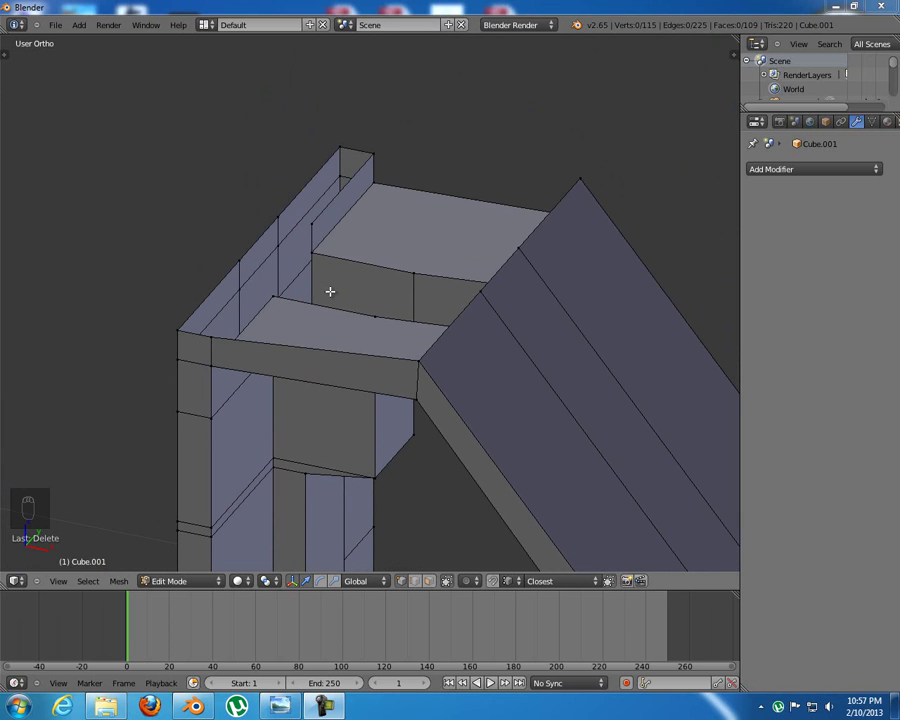
{"action": "right_click", "coordinate": [312, 225]}
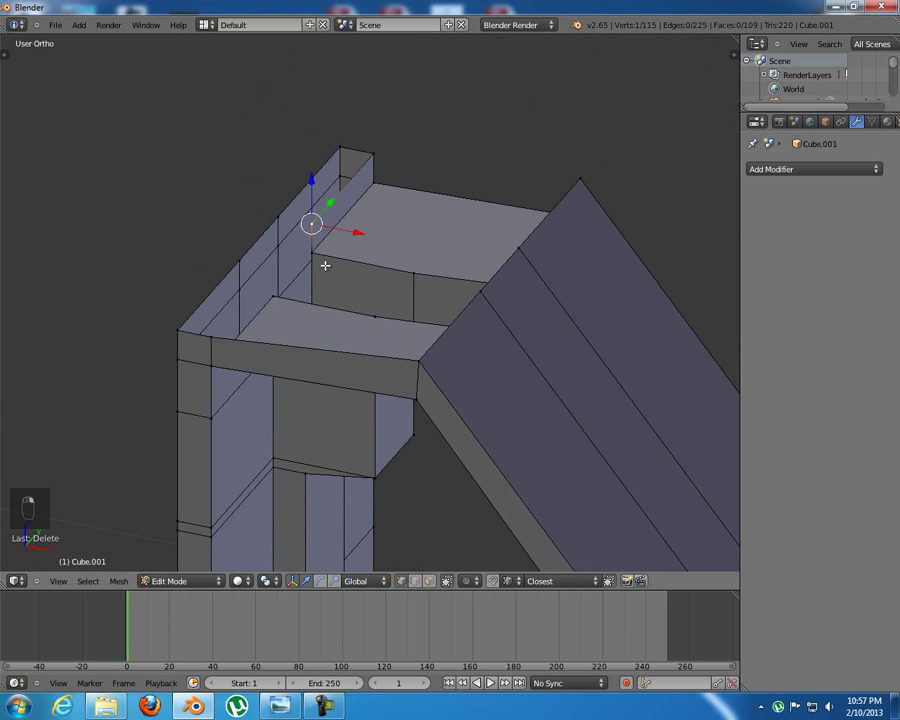
{"action": "key", "text": "x"}
{"action": "left_click", "coordinate": [325, 266]}
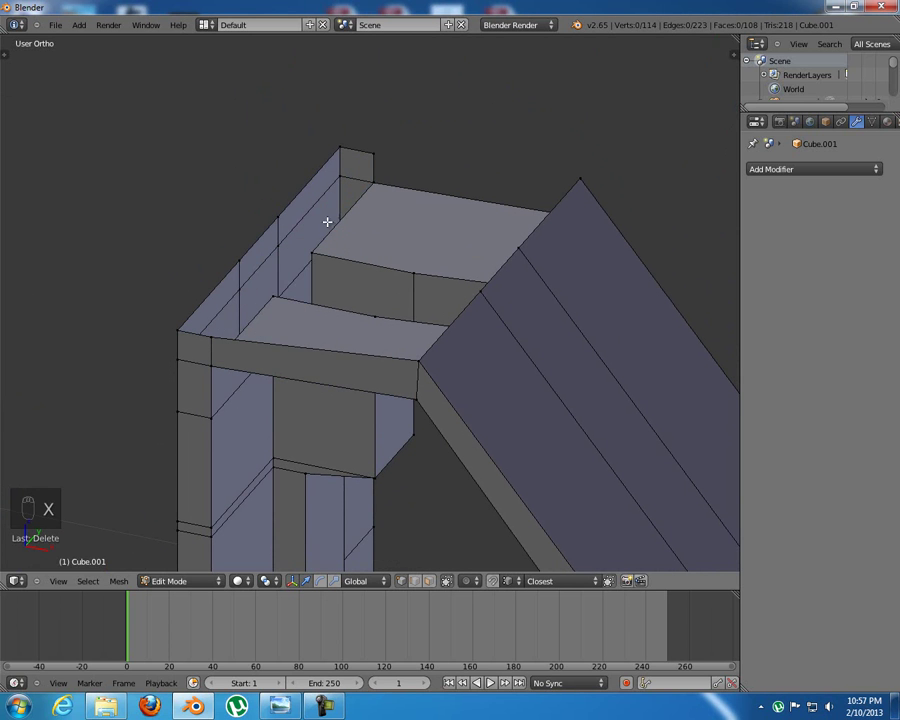
Fill the matching face on the far side between the post's raised top and the strut's upper corner
{"action": "right_click", "coordinate": [371, 180], "text": "shift"}
{"action": "middle_click_drag", "start_coordinate": [376, 183], "coordinate": [453, 186]}
{"action": "right_click", "coordinate": [397, 165], "text": "shift"}
{"action": "right_click", "coordinate": [397, 142], "text": "shift"}
{"action": "key", "text": "f"}
{"action": "middle_click_drag", "start_coordinate": [402, 239], "coordinate": [314, 242]}
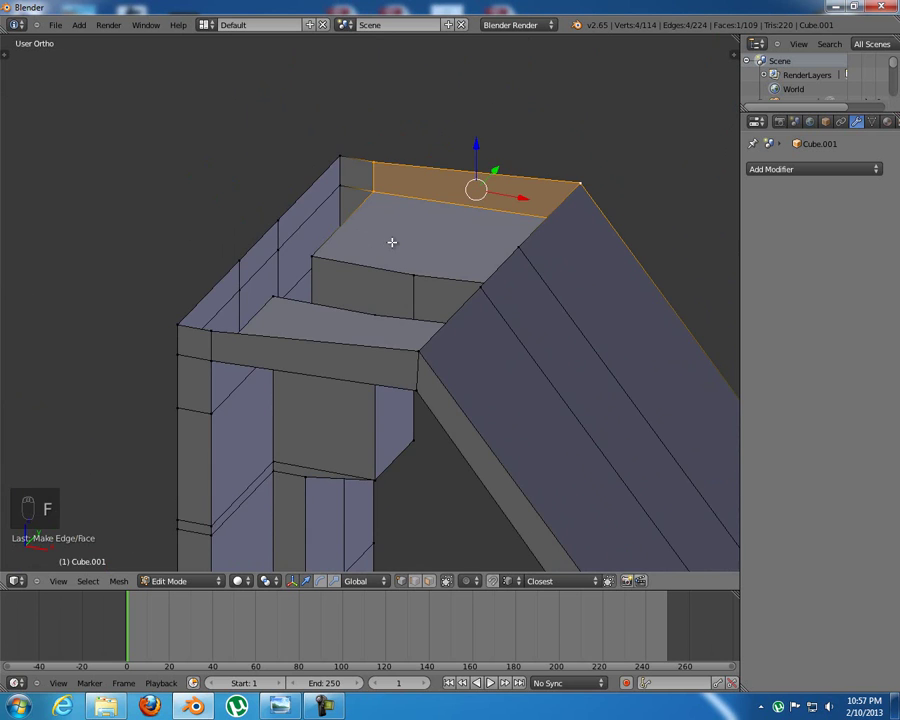
Extrude the upper vertices of the post and strut upward about 0.044 units in front wireframe view to start the head
{"action": "key", "text": "KP_1"}
{"action": "key", "text": "z"}
{"action": "key", "text": "a"}
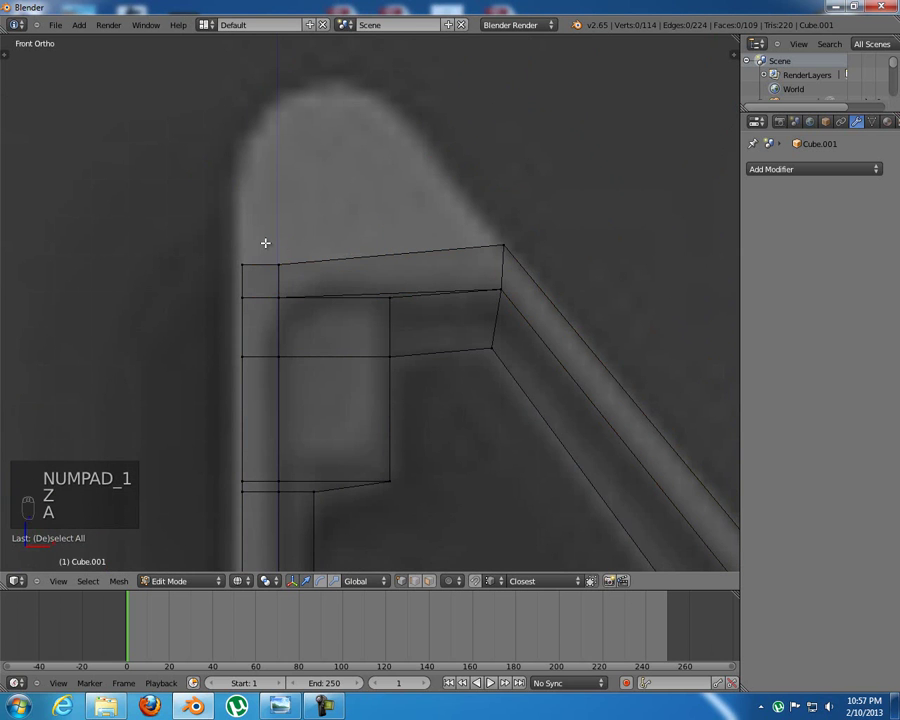
{"action": "key", "text": "b"}
{"action": "left_click_drag", "start_coordinate": [179, 215], "coordinate": [587, 272]}
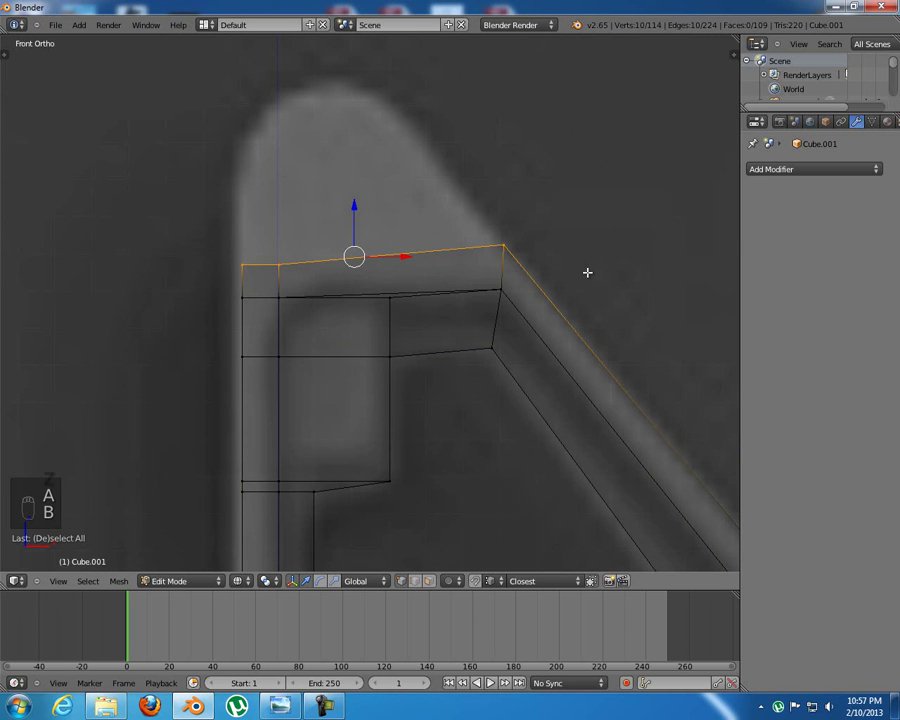
{"action": "key", "text": "e"}
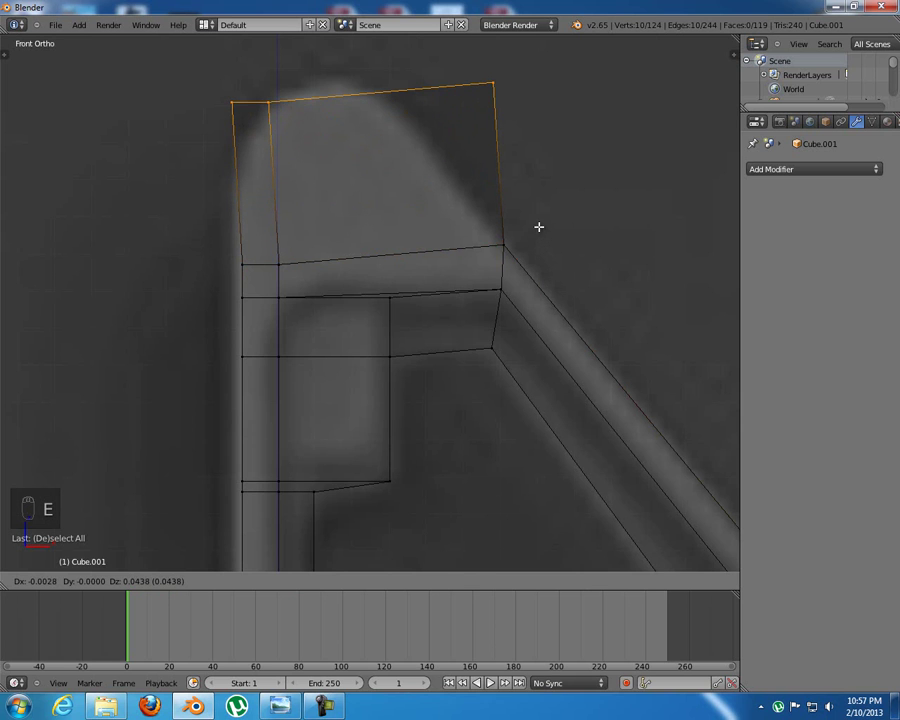
{"action": "left_click", "coordinate": [539, 225]}
{"action": "middle_click_drag", "start_coordinate": [514, 218], "coordinate": [369, 203], "text": "shift"}
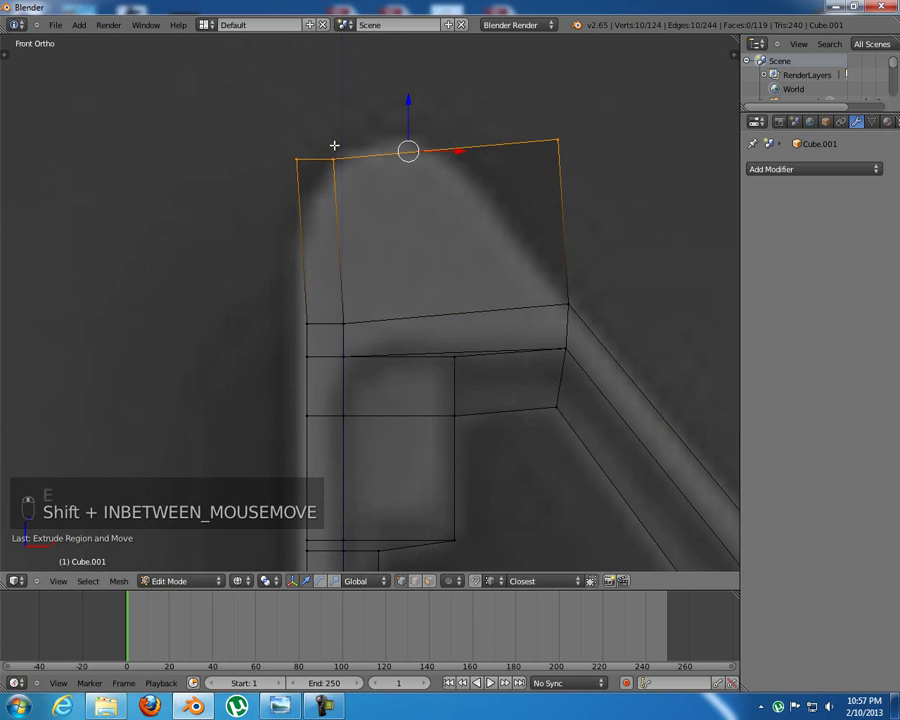
Reposition the head's outer and second upper vertex groups on the post side to follow the reference's rounded outline
{"action": "key", "text": "a"}
{"action": "key", "text": "b"}
{"action": "left_click_drag", "start_coordinate": [286, 138], "coordinate": [413, 234]}
{"action": "key", "text": "g"}
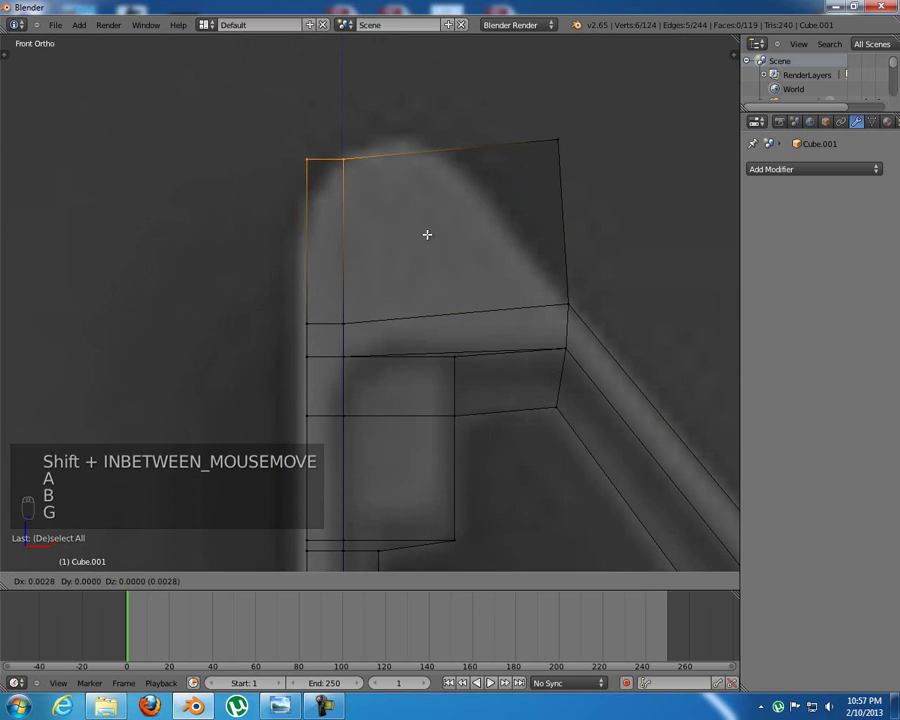
{"action": "left_click", "coordinate": [405, 266]}
{"action": "key", "text": "a"}
{"action": "key", "text": "b"}
{"action": "left_click_drag", "start_coordinate": [335, 179], "coordinate": [400, 228]}
{"action": "key", "text": "g"}
{"action": "left_click", "coordinate": [414, 206]}
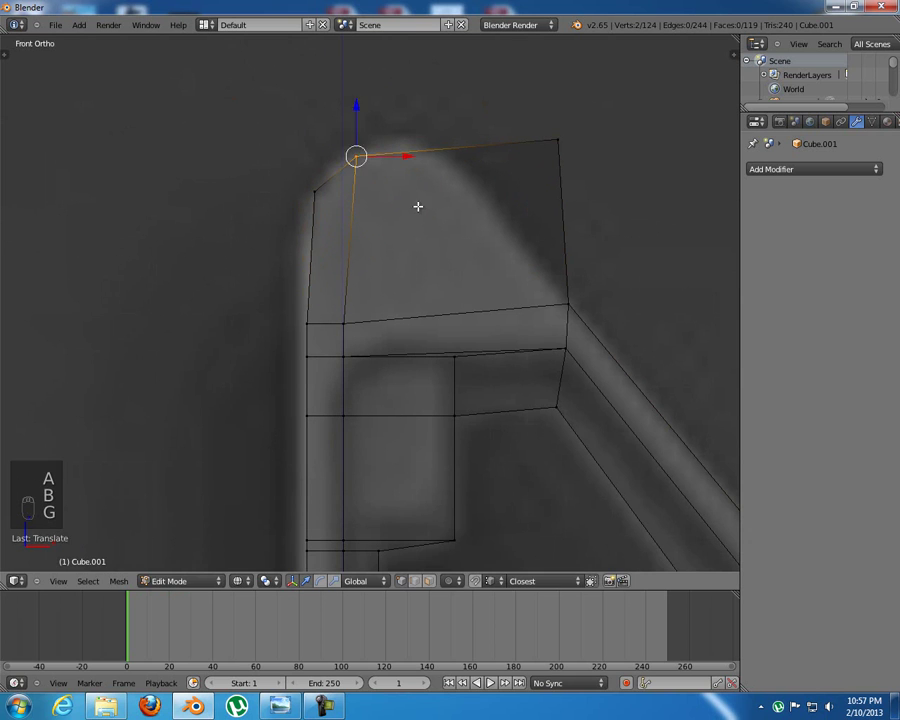
Move the head's strut-side upper vertices inward so the sloped edge follows the reference
{"action": "key", "text": "a"}
{"action": "key", "text": "b"}
{"action": "left_click_drag", "start_coordinate": [528, 114], "coordinate": [592, 168]}
{"action": "key", "text": "g"}
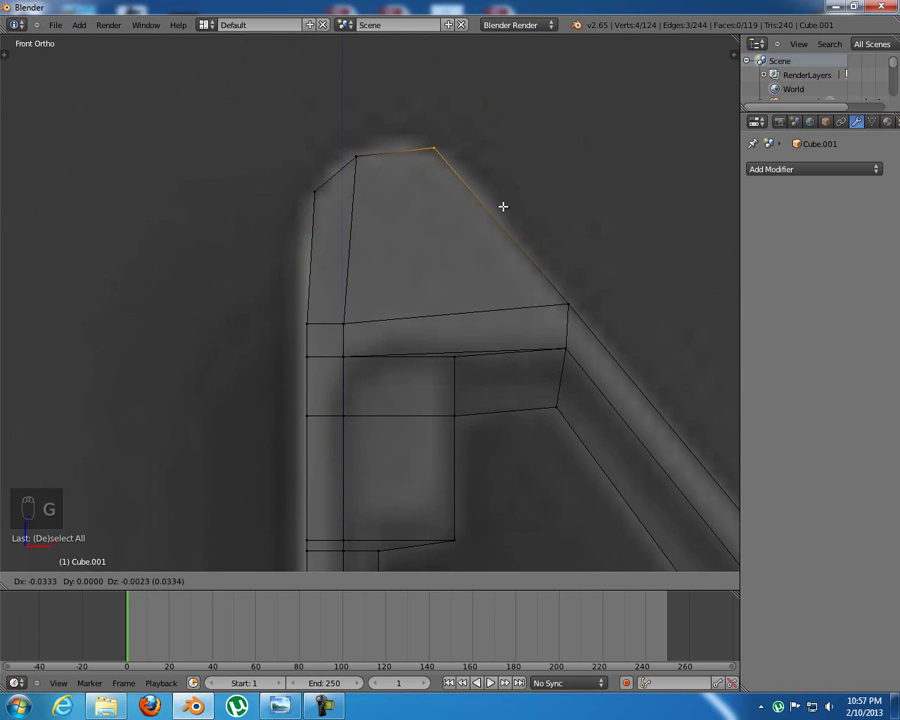
{"action": "left_click", "coordinate": [497, 205]}
Connect the head's two opposite second upper vertices with an edge across its open top
{"action": "mouse_move", "coordinate": [424, 171]}
{"action": "middle_mouse_down"}
{"action": "mouse_move", "coordinate": [434, 192]}
{"action": "mouse_move", "coordinate": [343, 258]}
{"action": "middle_mouse_up"}
{"action": "key", "text": "a"}
{"action": "key", "text": "z"}
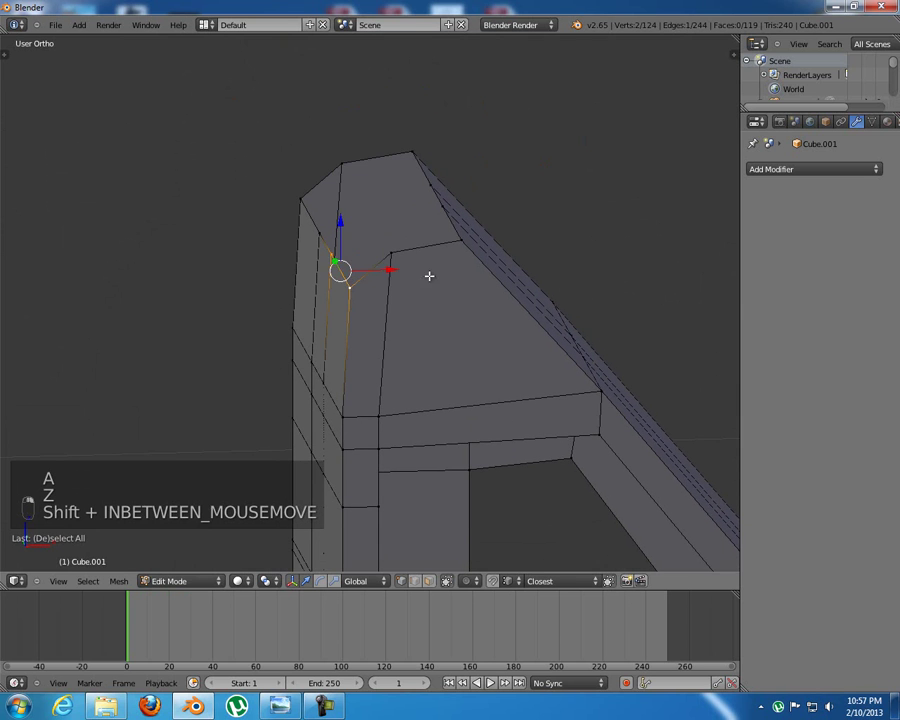
{"action": "middle_click_drag", "start_coordinate": [430, 226], "coordinate": [448, 298]}
{"action": "scroll", "coordinate": [446, 296], "scroll_direction": "up", "scroll_amount": 3}
{"action": "right_click", "coordinate": [462, 372]}
{"action": "right_click", "coordinate": [320, 83], "text": "shift"}
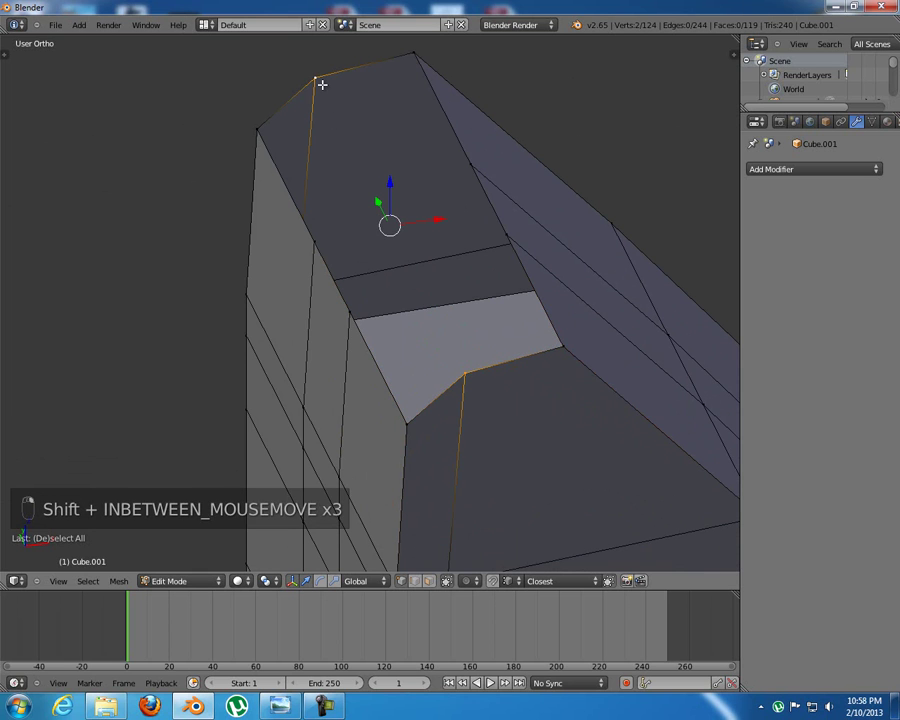
{"action": "key", "text": "f"}
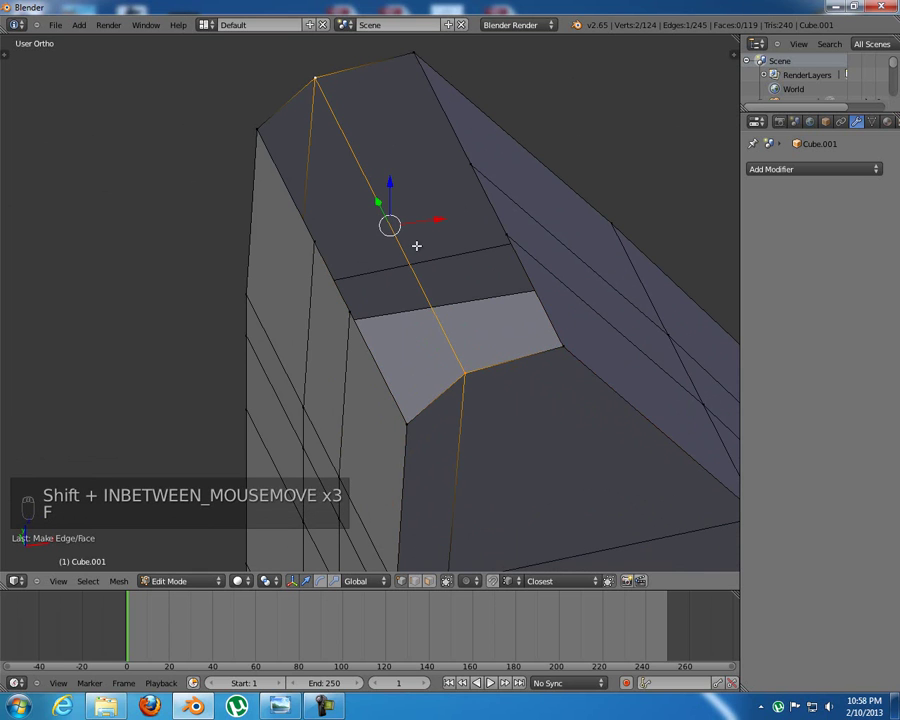
Subdivide the new cross edge twice and dissolve its middle vertex
{"action": "key", "text": "w"}
{"action": "key", "text": "w"}
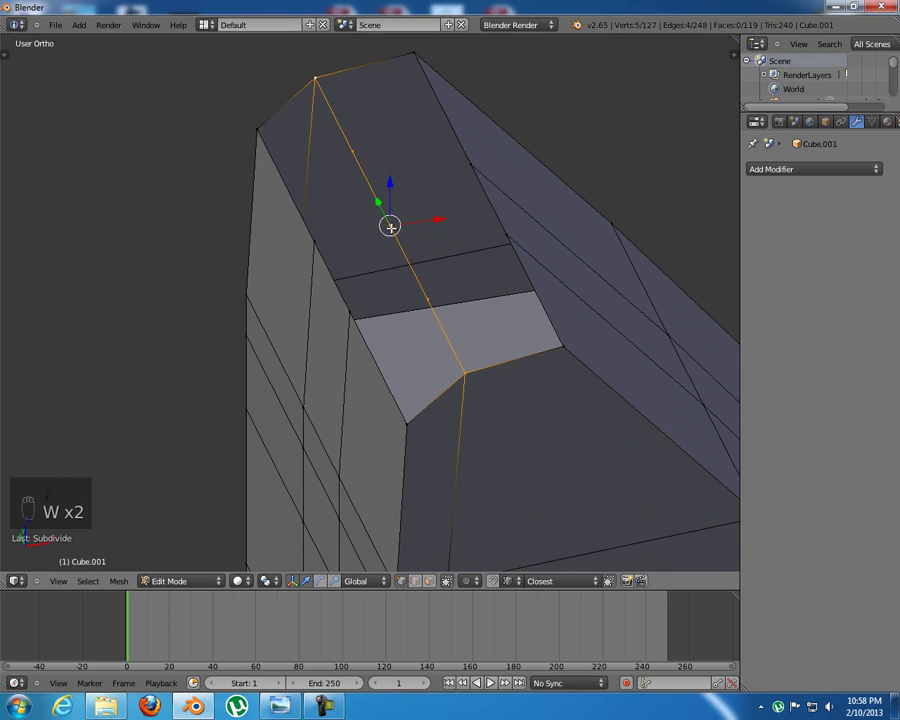
{"action": "right_click", "coordinate": [391, 226]}
{"action": "key", "text": "x"}
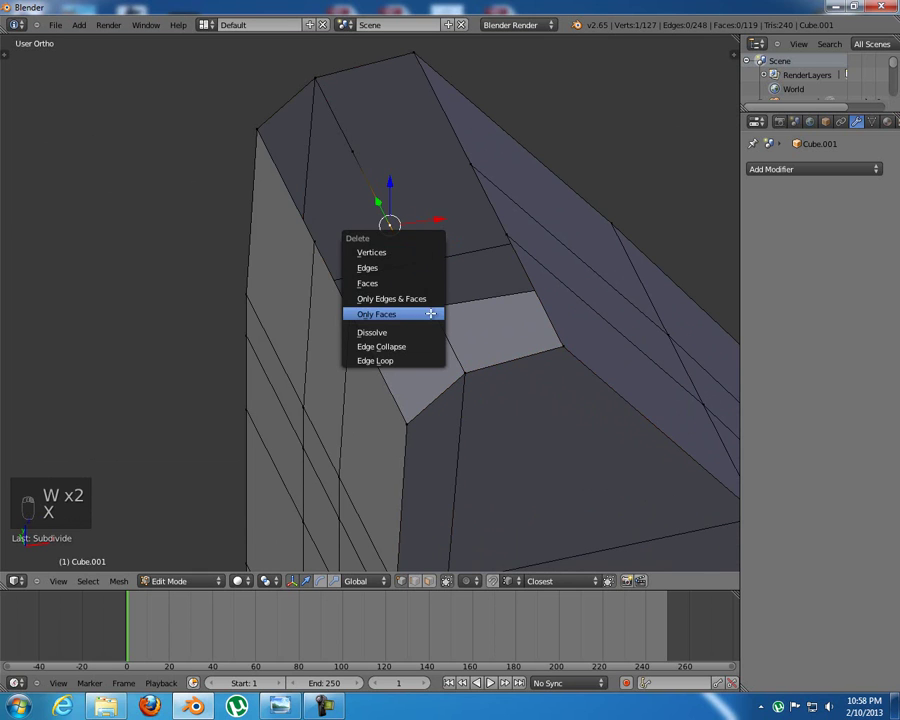
{"action": "left_click", "coordinate": [428, 331]}
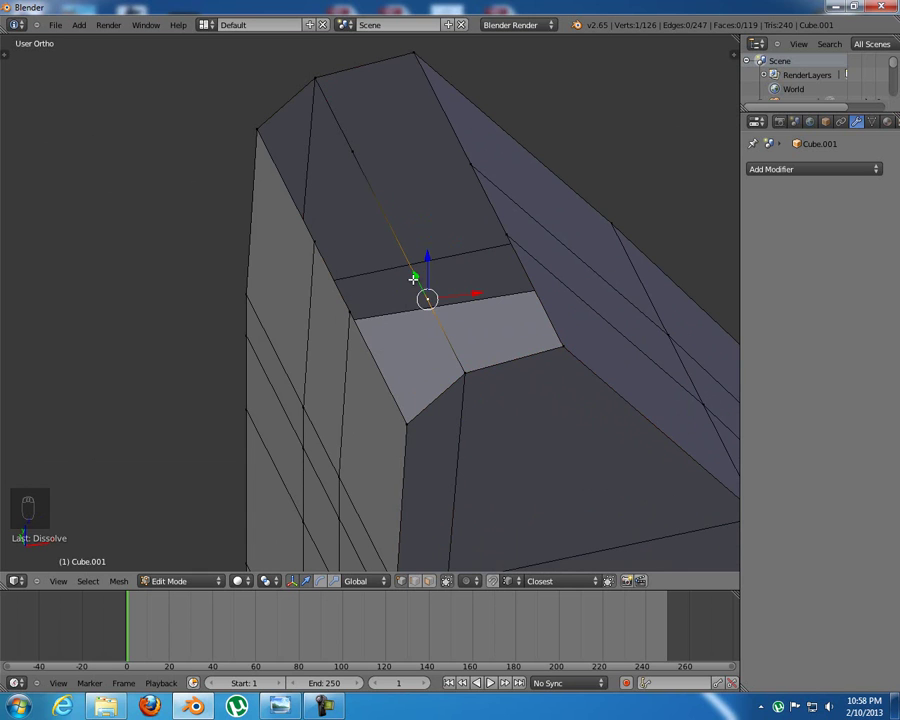
Set snapping to Vertex and align the cross edge's two inner vertices along Y with the post's inner vertices
{"action": "key", "text": "ctrl+shift+Tab"}
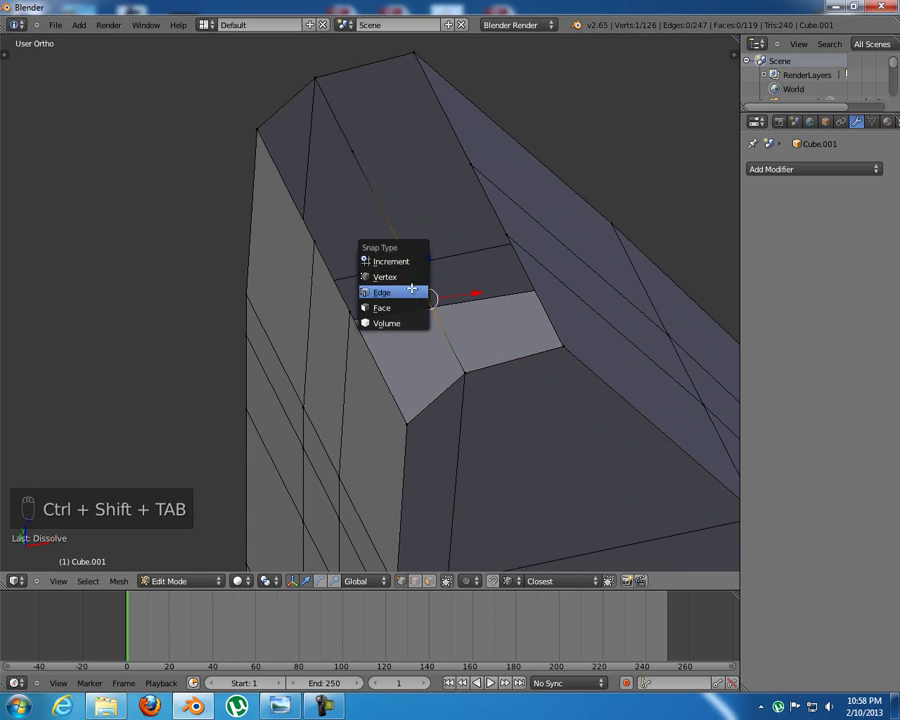
{"action": "left_click", "coordinate": [385, 277]}
{"action": "key", "text": "g"}
{"action": "key", "text": "y"}
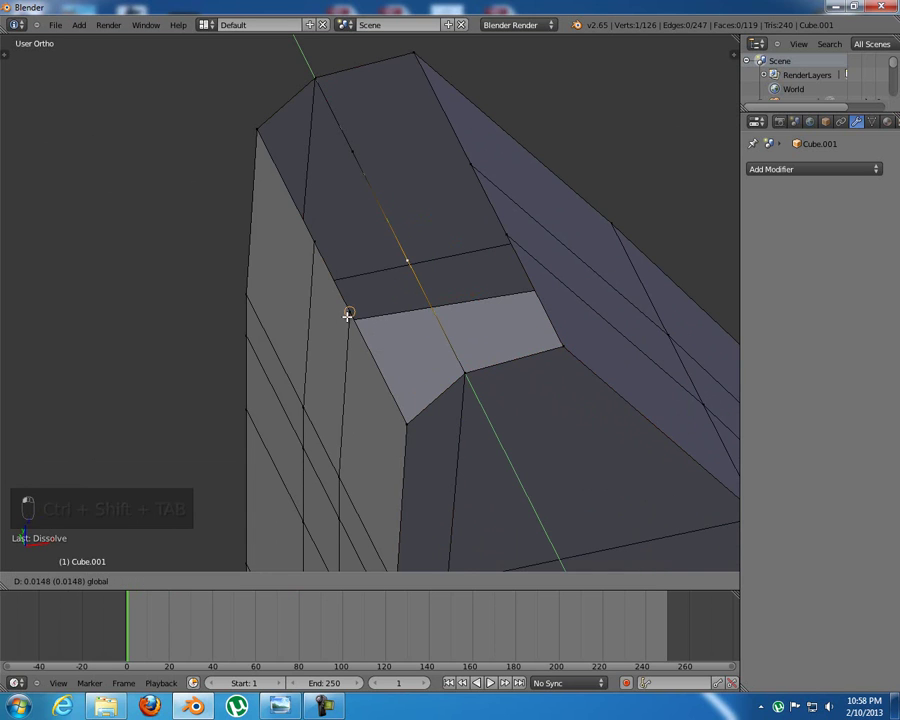
{"action": "left_click", "coordinate": [350, 312]}
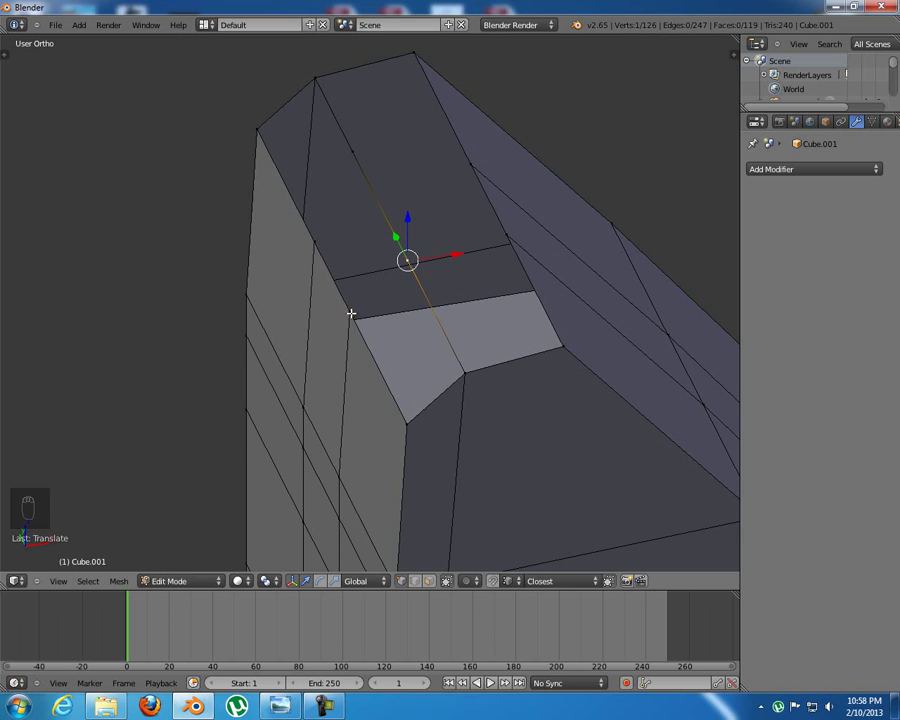
{"action": "key", "text": "g"}
{"action": "key", "text": "y"}
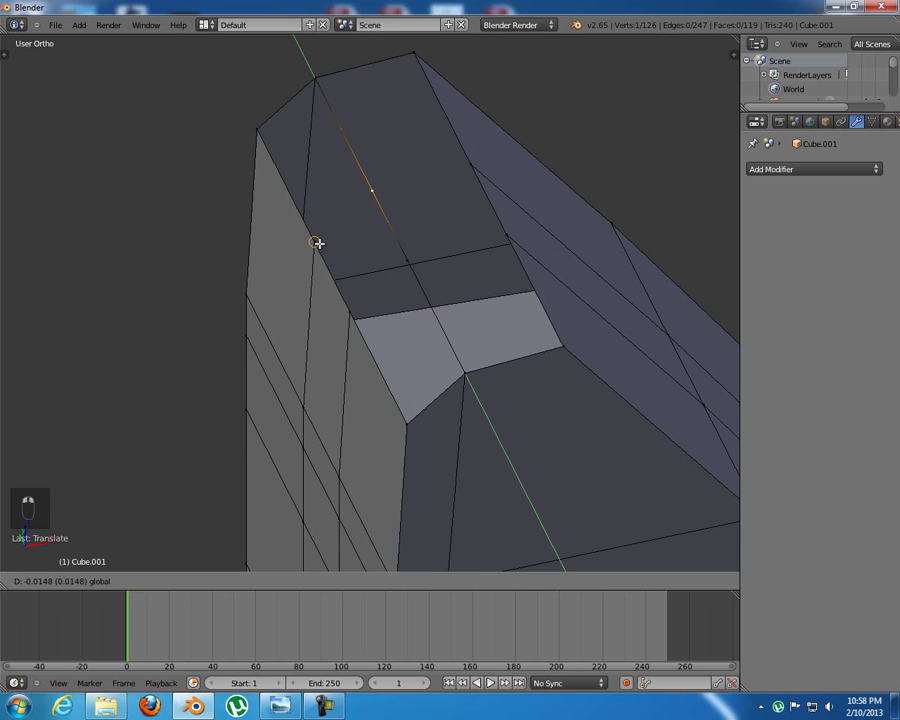
{"action": "left_click", "coordinate": [317, 243]}
Fill three faces along the head's slanted front, between the post's top vertices and the cross edge
{"action": "right_click", "coordinate": [452, 382], "text": "shift"}
{"action": "right_click", "coordinate": [405, 434], "text": "shift"}
{"action": "key", "text": "f"}
{"action": "right_click", "coordinate": [402, 258]}
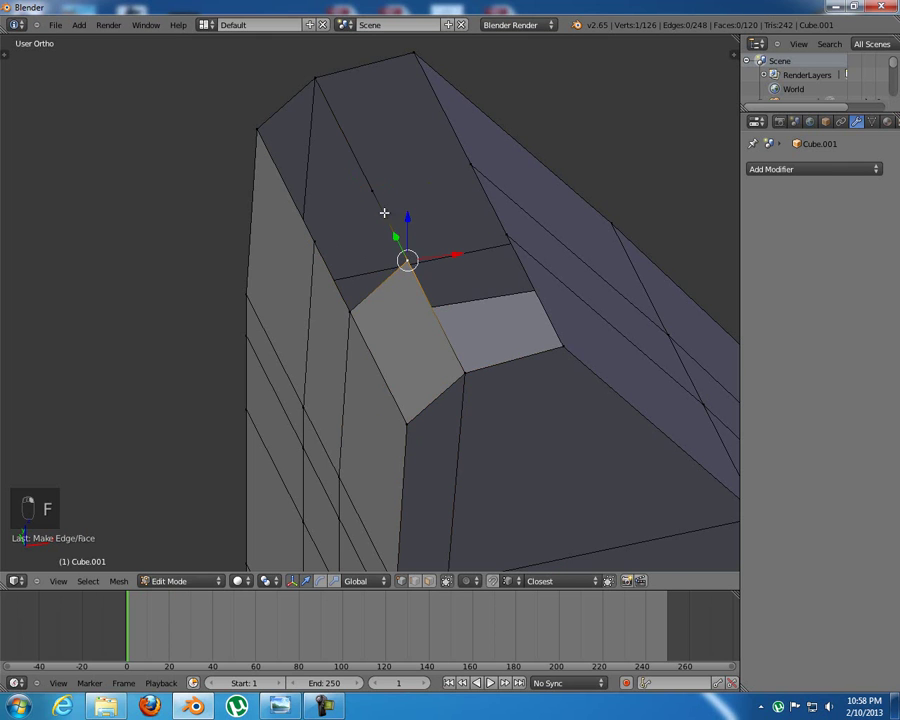
{"action": "right_click", "coordinate": [351, 311], "text": "shift"}
{"action": "key", "text": "f"}
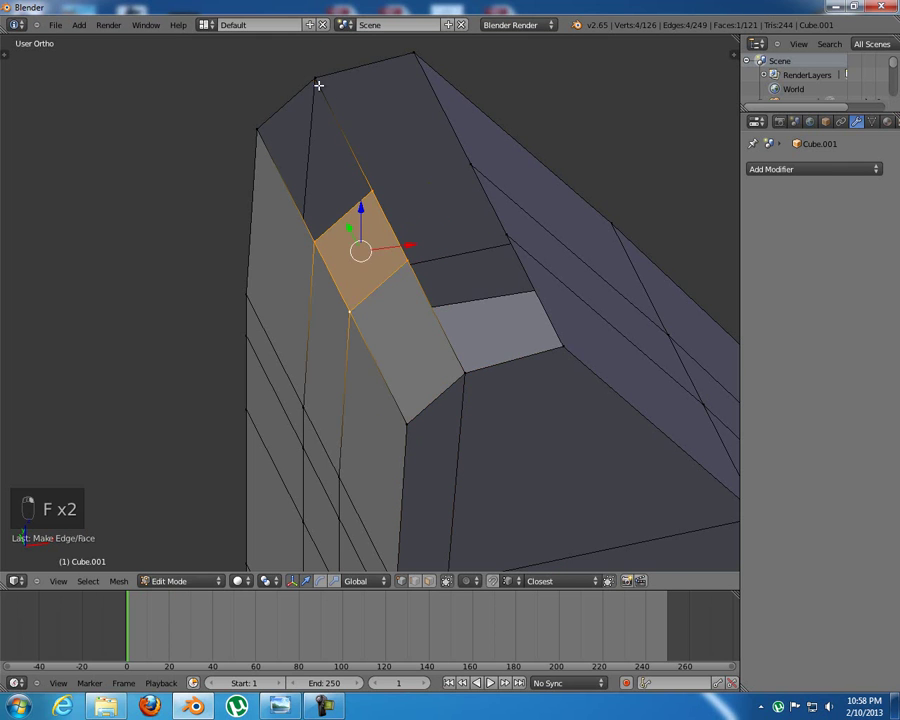
{"action": "right_click", "coordinate": [317, 80]}
{"action": "right_click", "coordinate": [259, 131], "text": "shift"}
{"action": "right_click", "coordinate": [321, 243], "text": "shift"}
{"action": "key", "text": "f"}
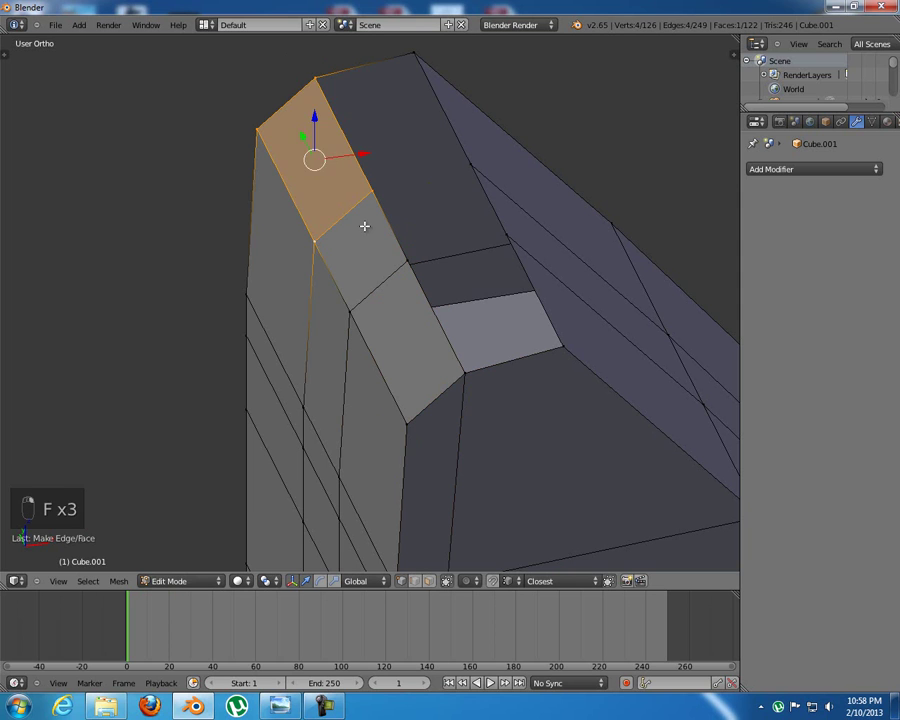
Fill three faces across the head's top, between the cross edge and the strut's upper vertices
{"action": "right_click", "coordinate": [371, 193], "text": "shift"}
{"action": "right_click", "coordinate": [321, 77]}
{"action": "right_click", "coordinate": [414, 53], "text": "shift"}
{"action": "right_click", "coordinate": [470, 163], "text": "shift"}
{"action": "key", "text": "f"}
{"action": "right_click", "coordinate": [472, 165]}
{"action": "right_click", "coordinate": [372, 190], "text": "shift"}
{"action": "right_click", "coordinate": [409, 262], "text": "shift"}
{"action": "right_click", "coordinate": [509, 238], "text": "shift"}
{"action": "key", "text": "f"}
{"action": "right_click", "coordinate": [507, 236]}
{"action": "right_click", "coordinate": [563, 346], "text": "shift"}
{"action": "right_click", "coordinate": [464, 372], "text": "shift"}
{"action": "right_click", "coordinate": [409, 262], "text": "shift"}
{"action": "key", "text": "f"}
Leave mesh editing and examine the closed front sight in solid display and against the reference in front wireframe view
{"action": "middle_click_drag", "start_coordinate": [526, 350], "coordinate": [500, 362]}
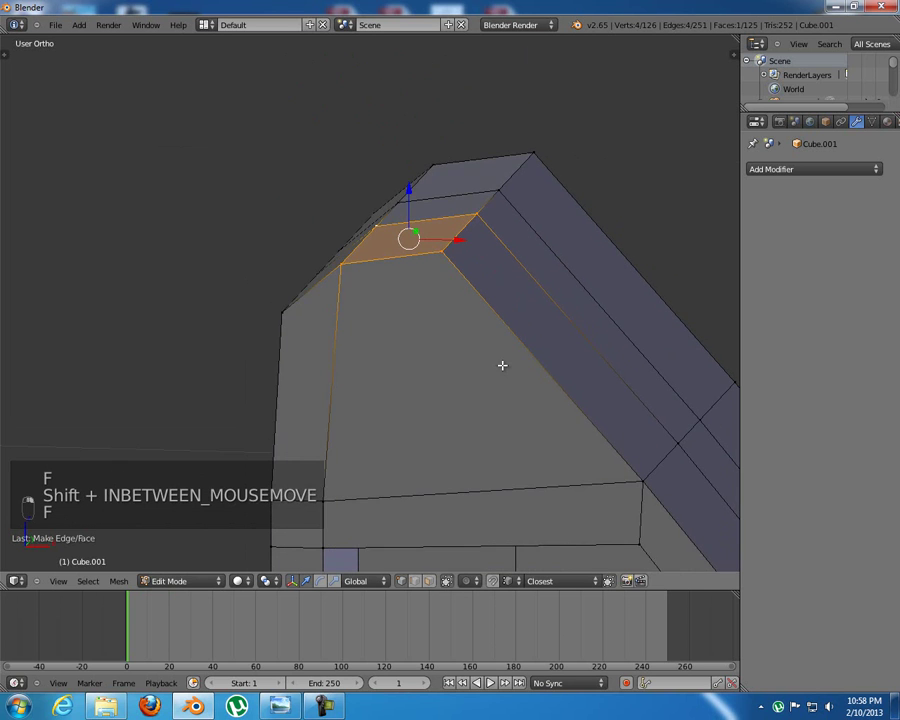
{"action": "key", "text": "KP_1"}
{"action": "key", "text": "z"}
{"action": "middle_click_drag", "start_coordinate": [551, 418], "coordinate": [479, 333], "text": "shift"}
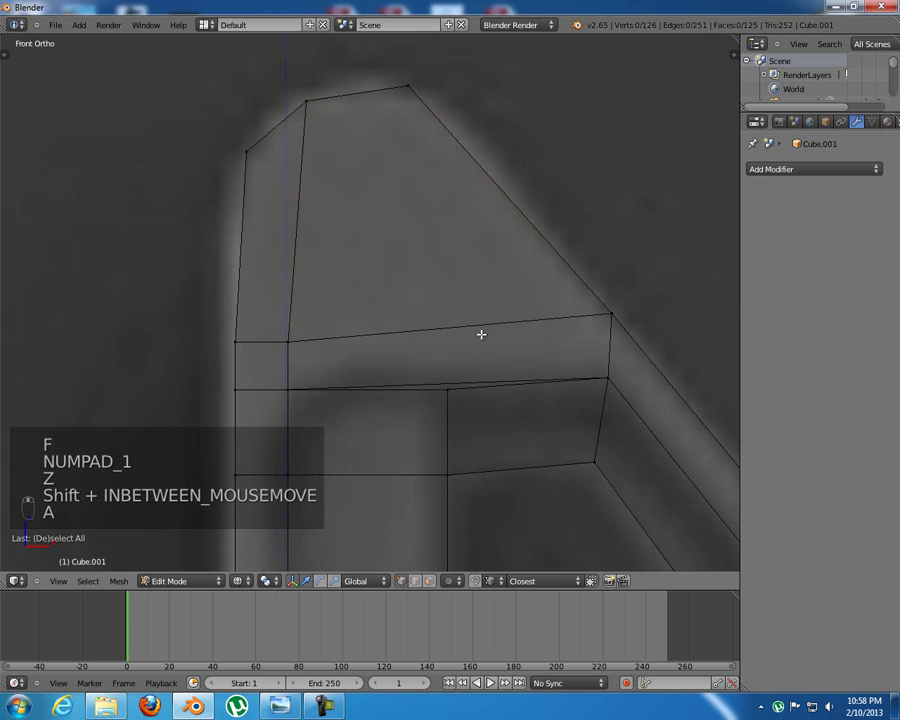
{"action": "scroll", "coordinate": [527, 365], "scroll_direction": "down", "scroll_amount": 4}
{"action": "key", "text": "a"}
{"action": "scroll", "coordinate": [533, 380], "scroll_direction": "down", "scroll_amount": 2}
{"action": "scroll", "coordinate": [533, 380], "scroll_direction": "down", "scroll_amount": 2, "text": "shift"}
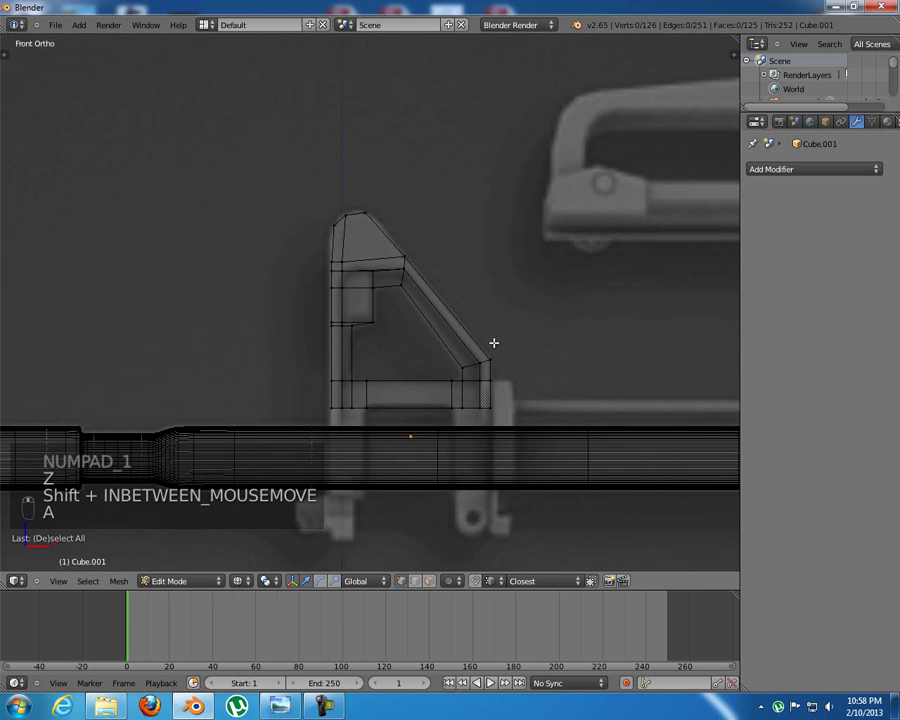
{"action": "key", "text": "Tab"}
{"action": "key", "text": "z"}
{"action": "middle_click_drag", "start_coordinate": [462, 333], "coordinate": [390, 295]}
{"action": "key", "text": "KP_1"}
{"action": "key", "text": "z"}
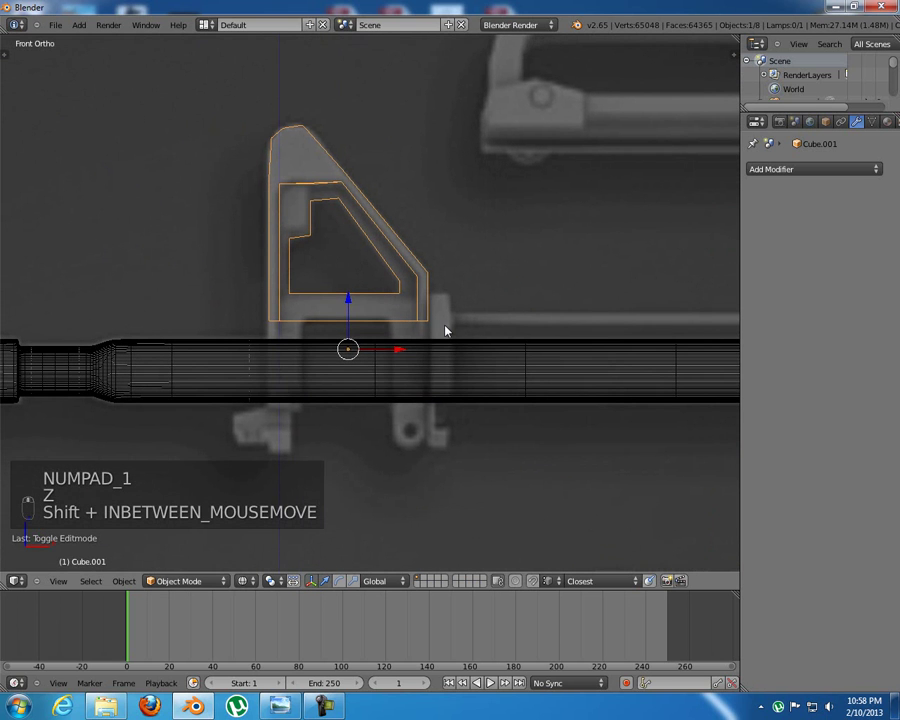